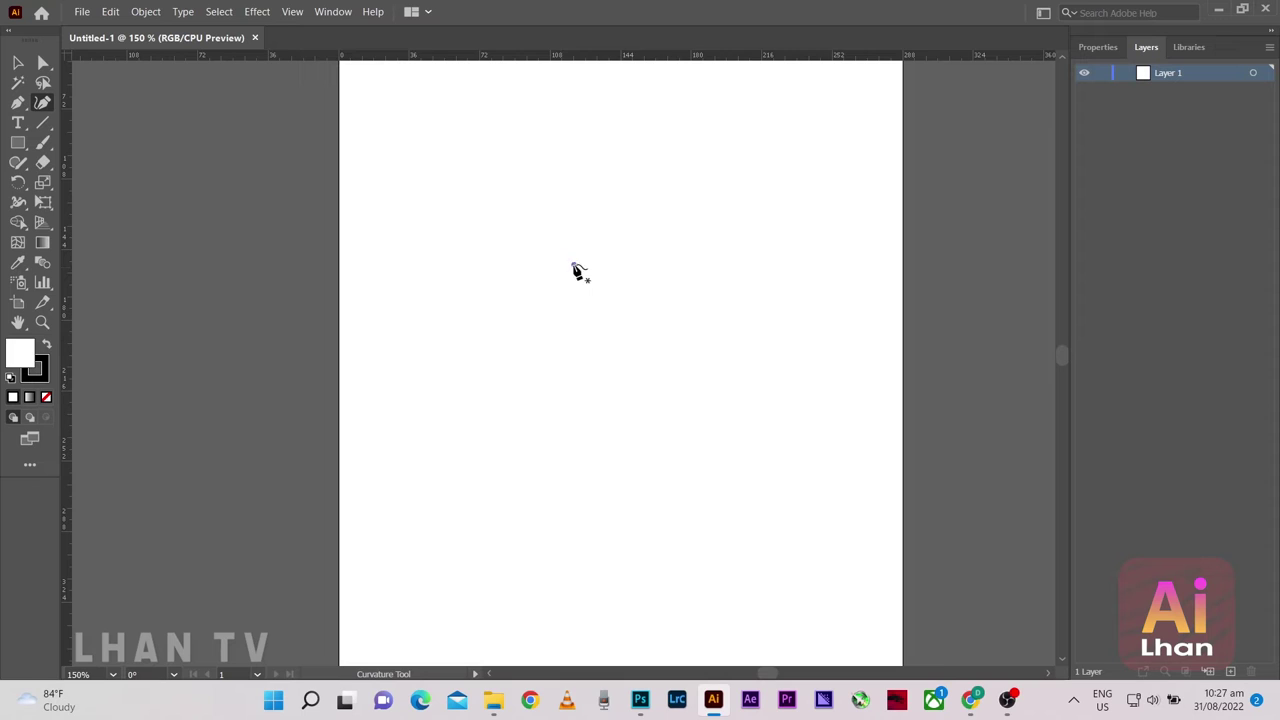
Draw a closed, smooth apple-like strawberry body outline with a shallow top dip using the Curvature tool
click(575, 266)
click(491, 279)
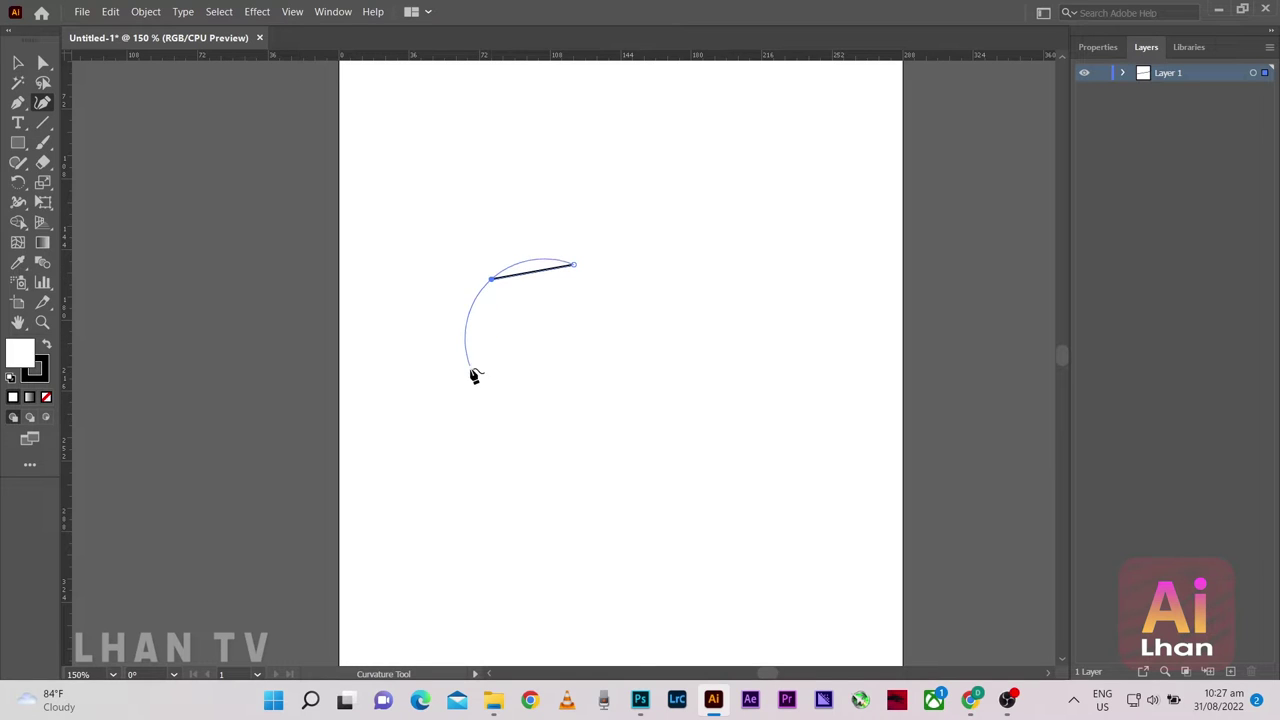
click(553, 532)
click(595, 570)
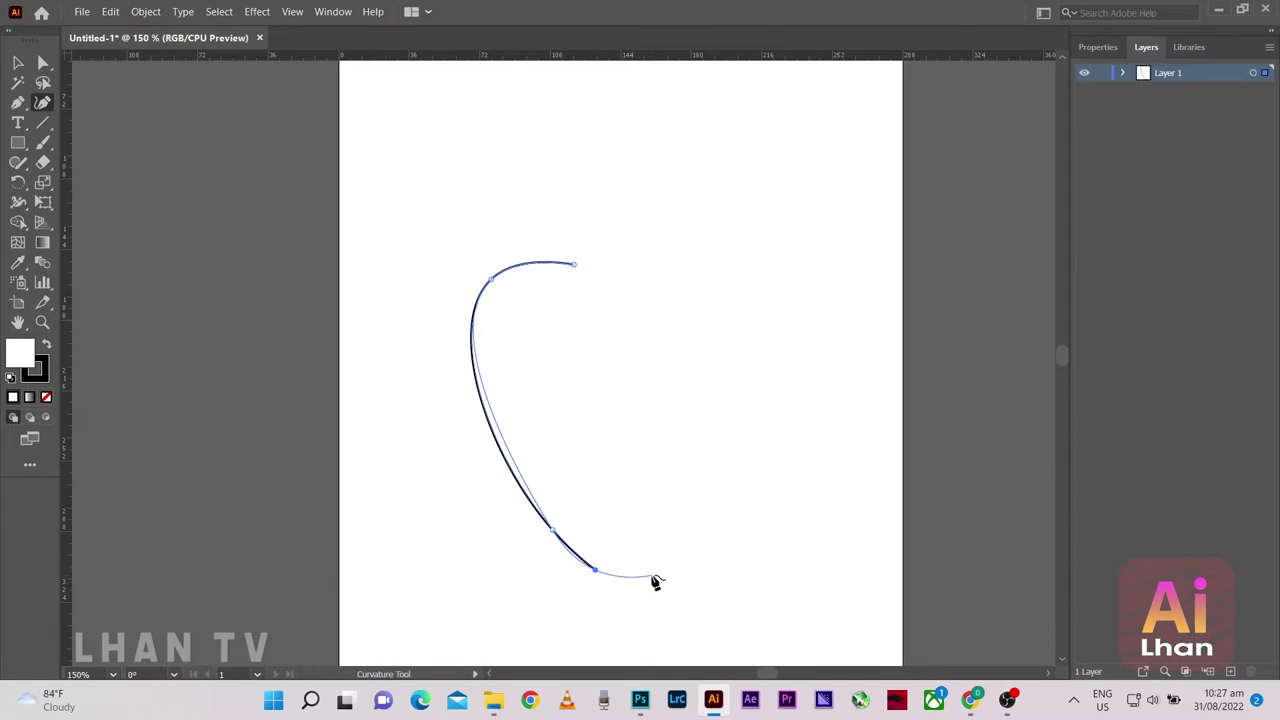
click(652, 575)
click(769, 325)
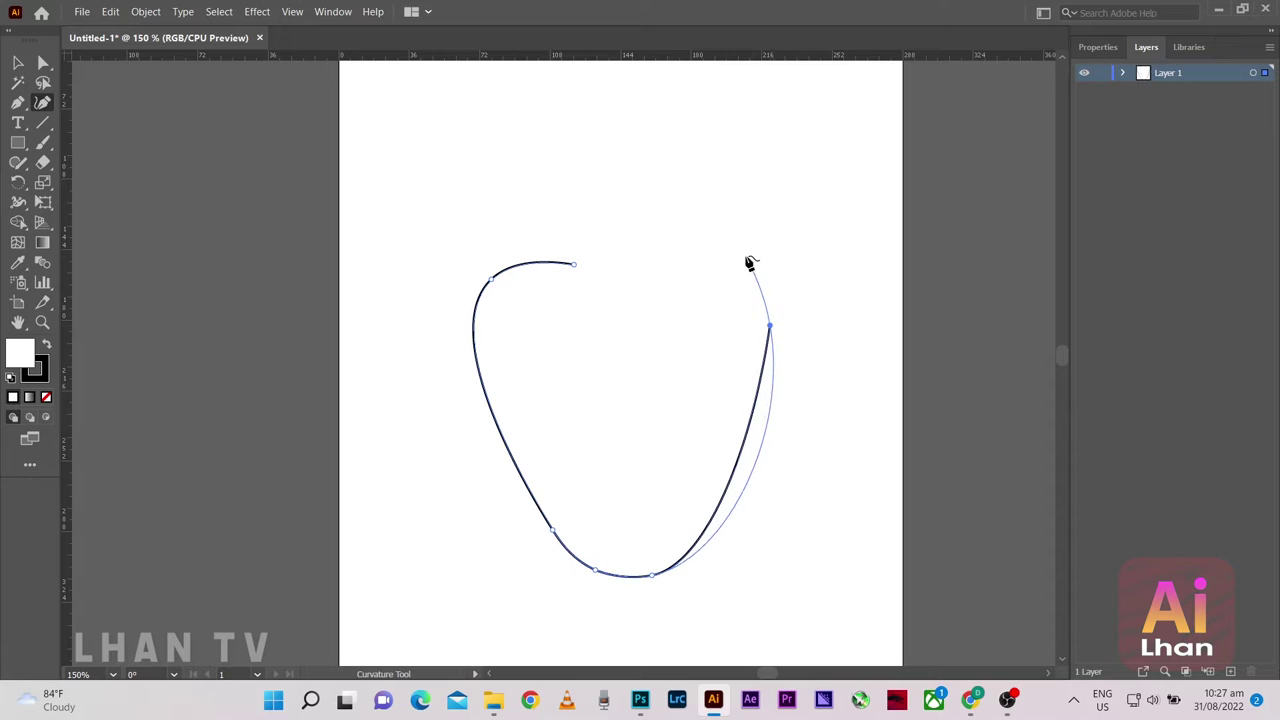
click(741, 259)
click(629, 260)
click(575, 265)
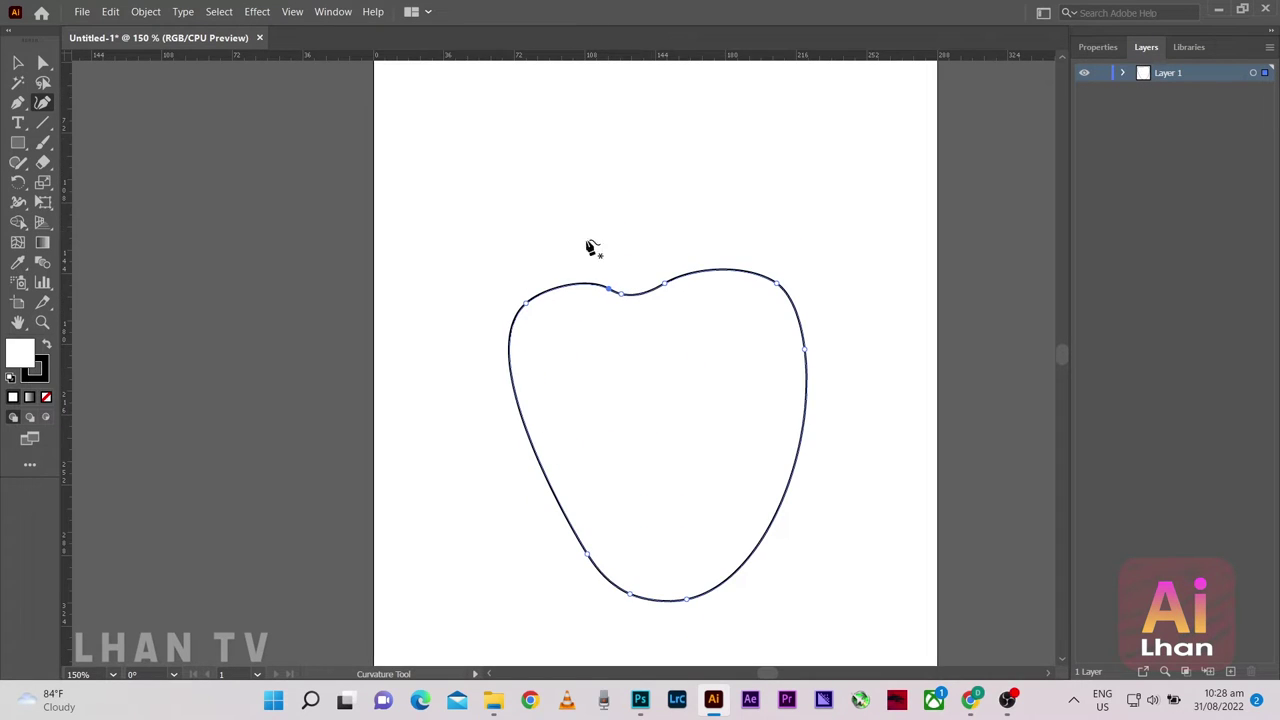
scroll(593, 248, up, 1)
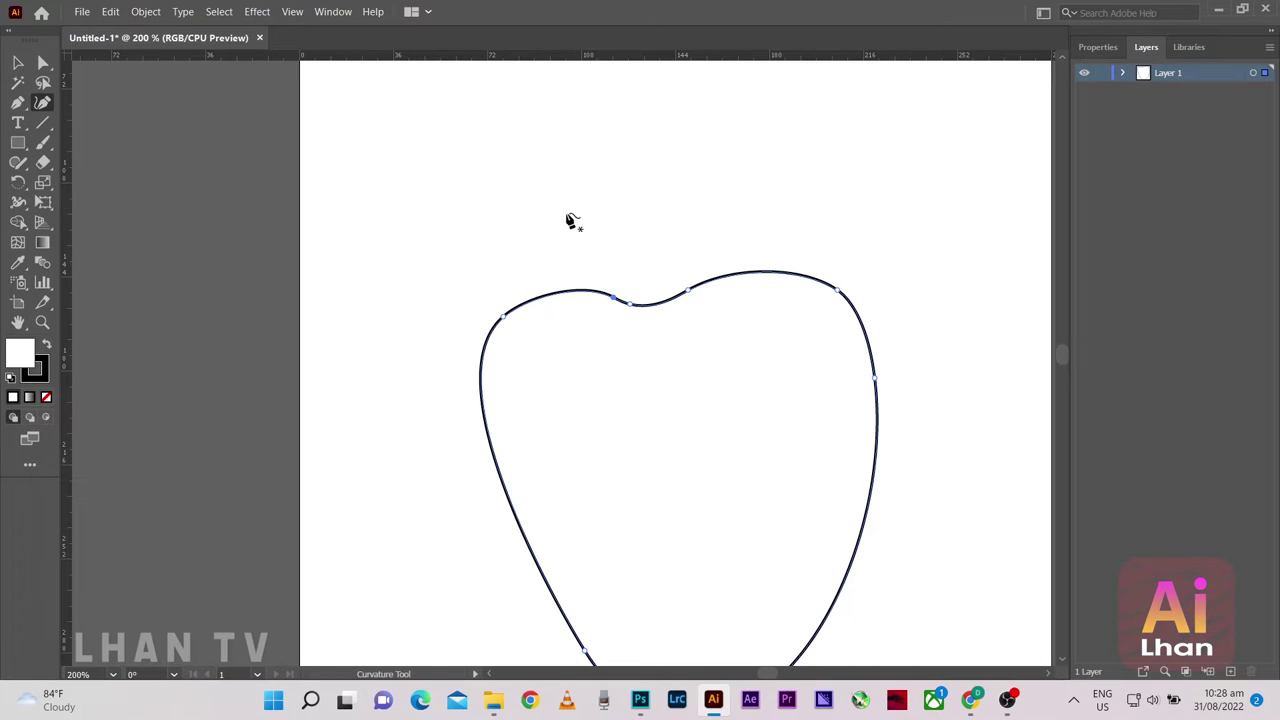
click(620, 232)
Draw the leaf band's pointed left leaf and the centre leaf hanging down
click(504, 258)
click(458, 302)
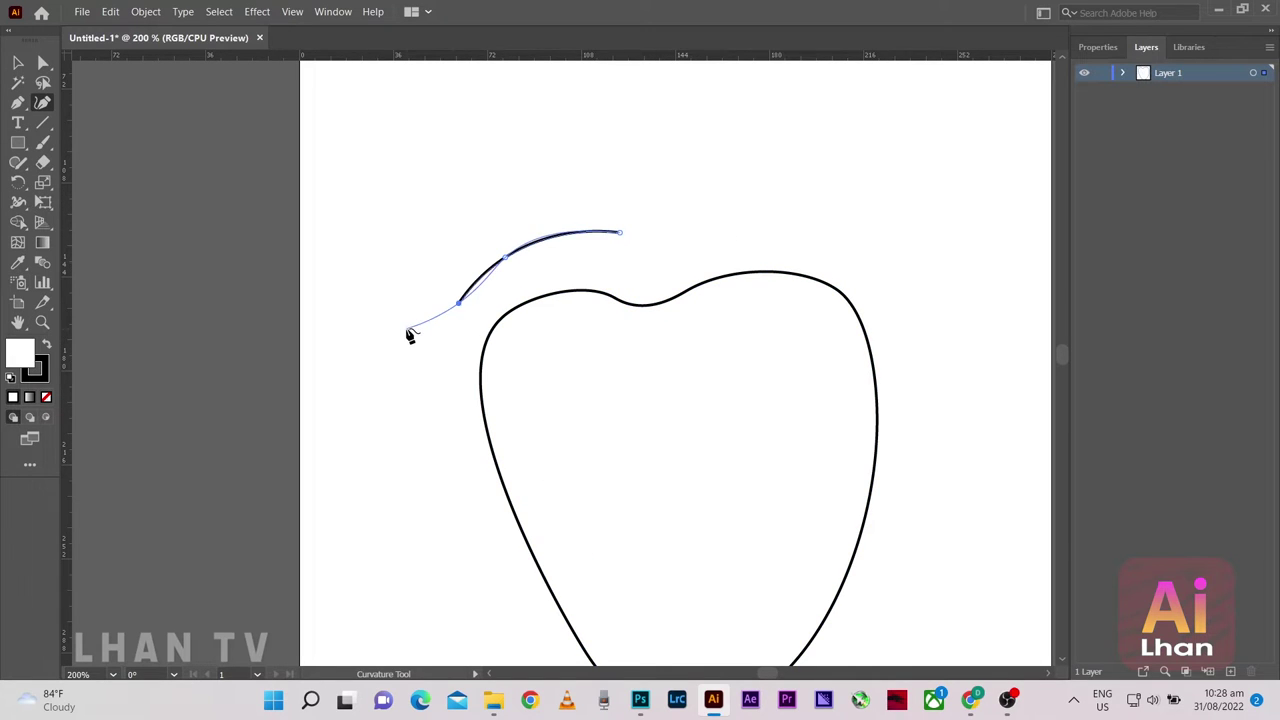
click(407, 329)
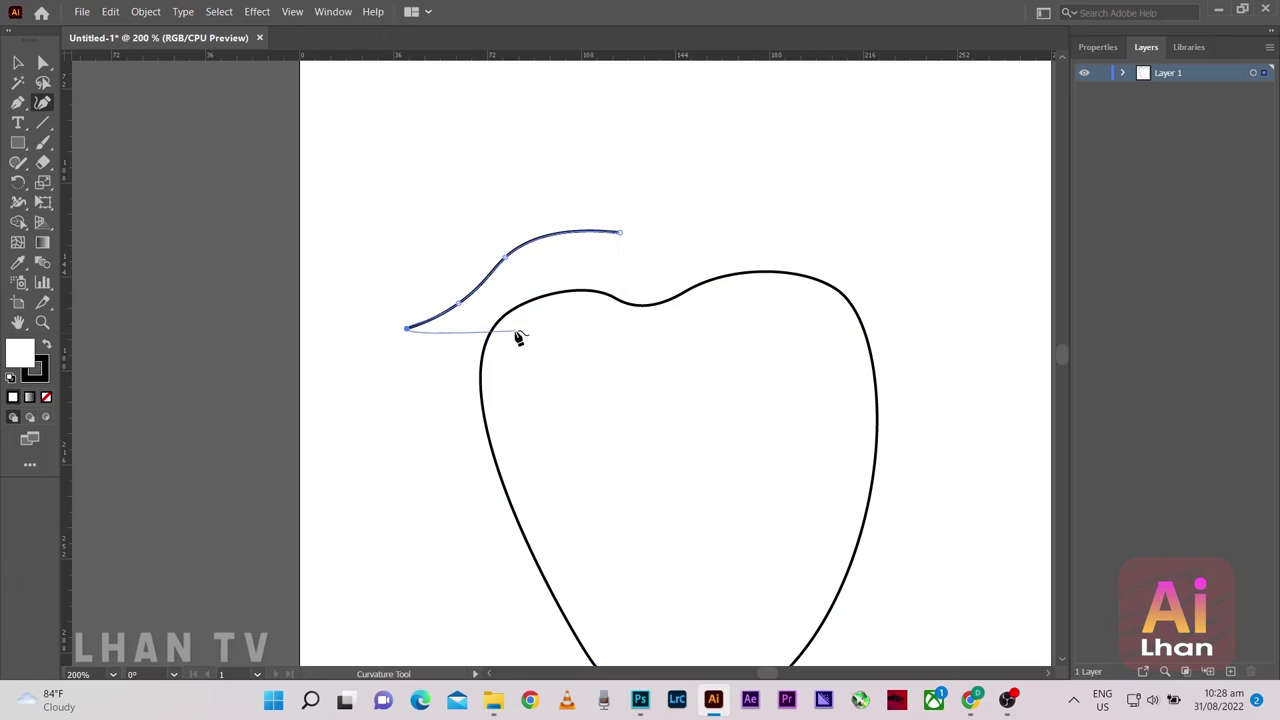
click(514, 330)
click(596, 300)
click(617, 295)
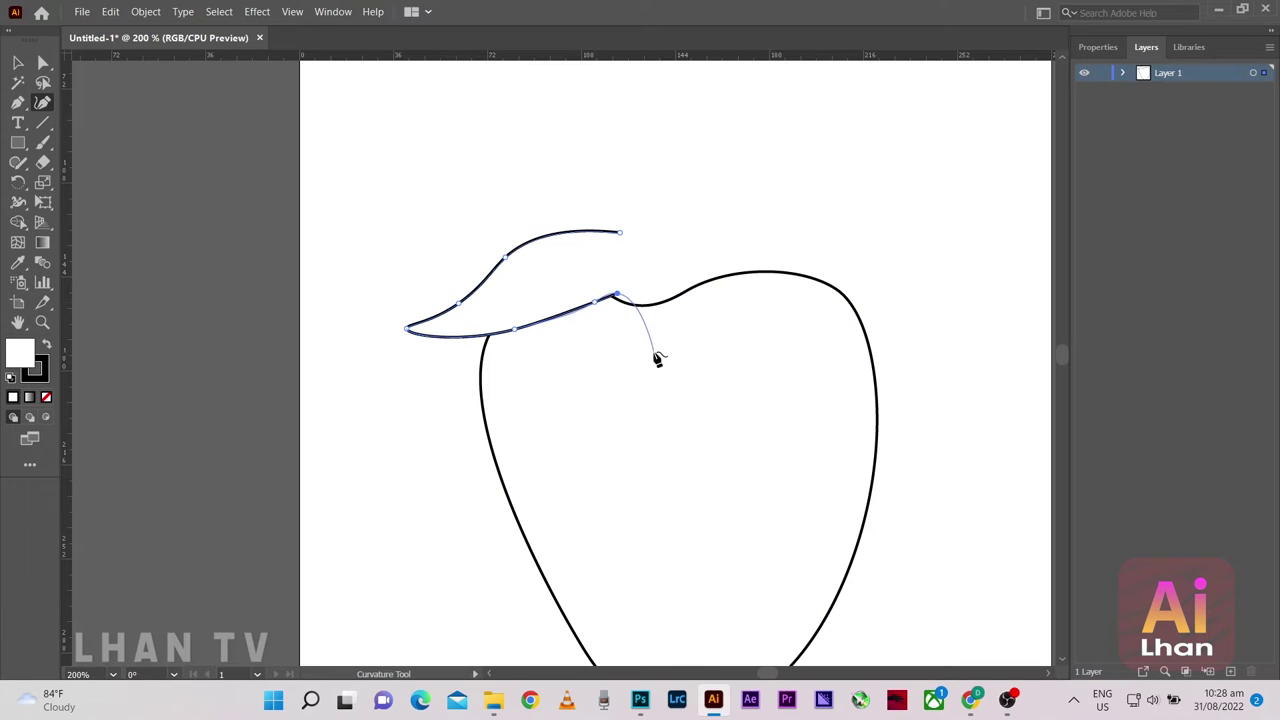
click(622, 348)
click(656, 430)
click(710, 340)
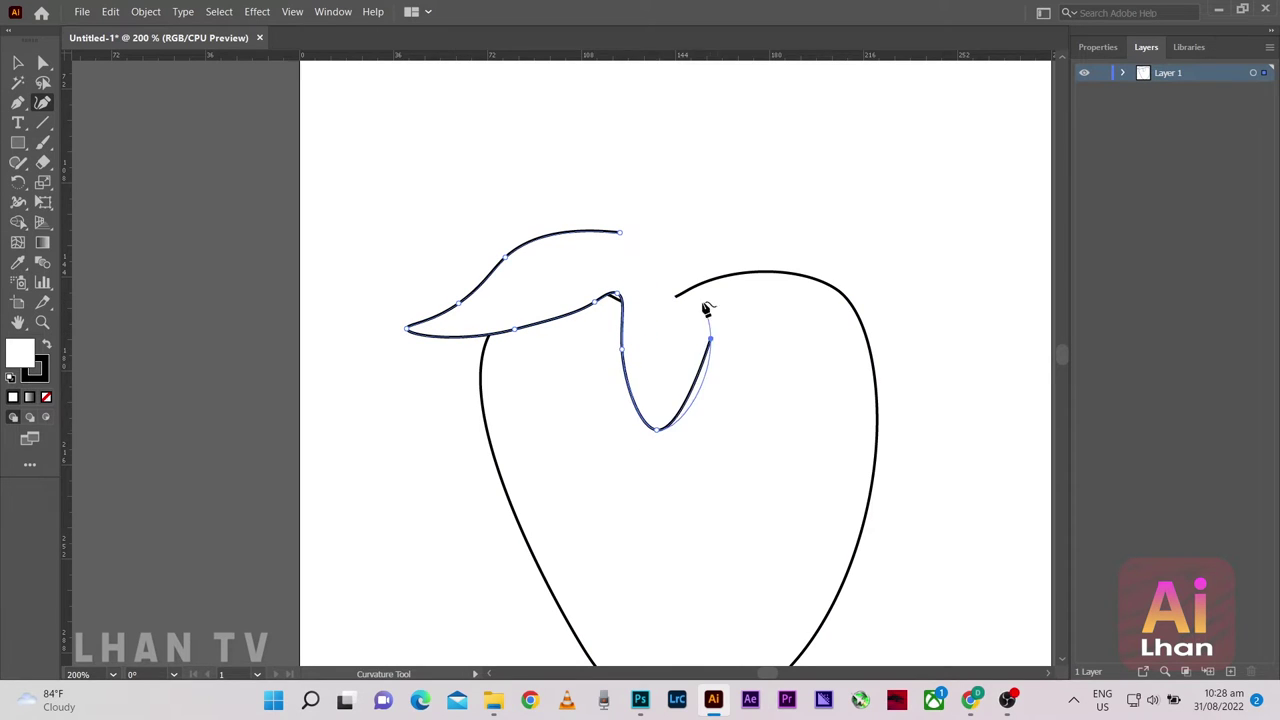
click(693, 280)
Extend the band to the right leaf tip and curve its top edge back to close it
click(785, 302)
click(920, 325)
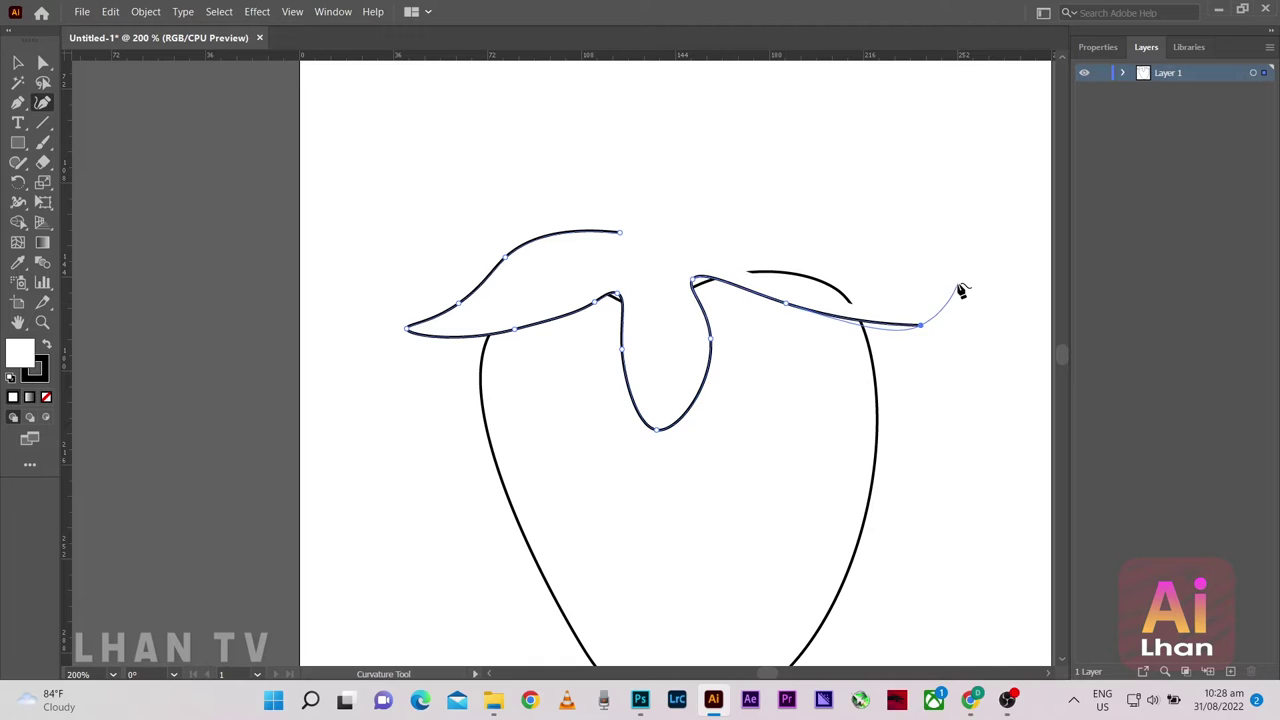
click(958, 272)
click(904, 284)
click(829, 234)
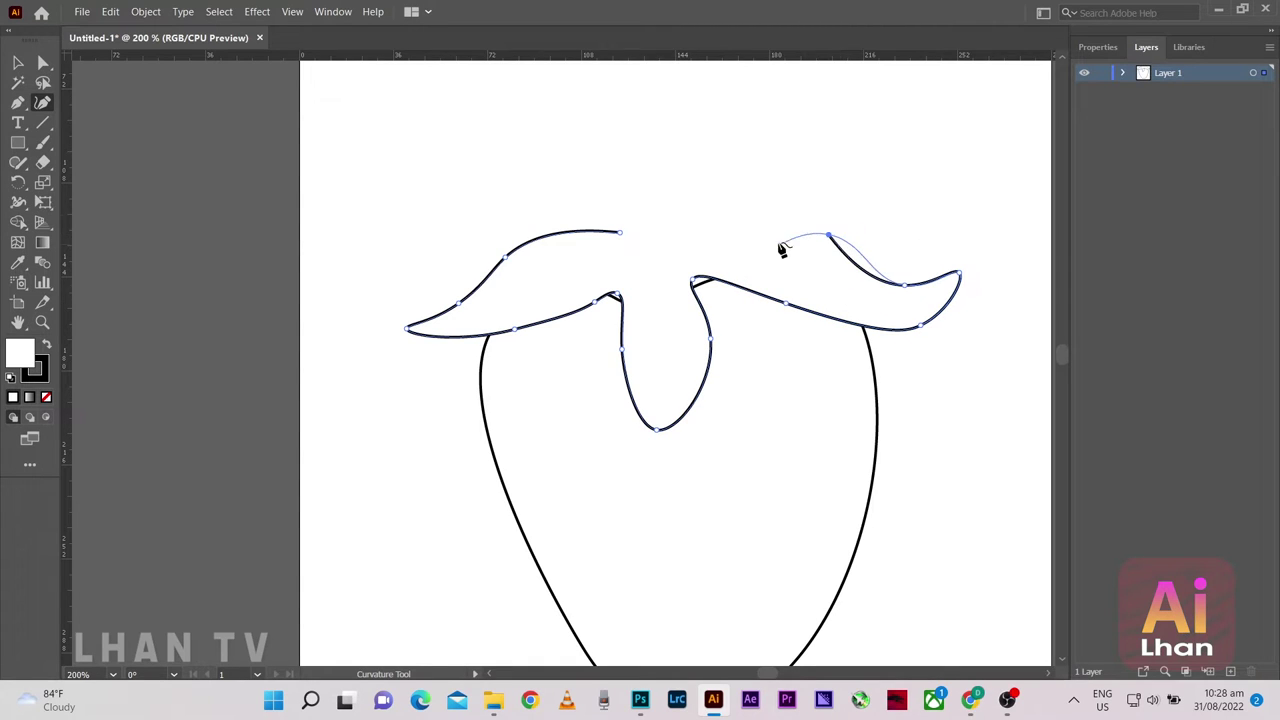
click(717, 216)
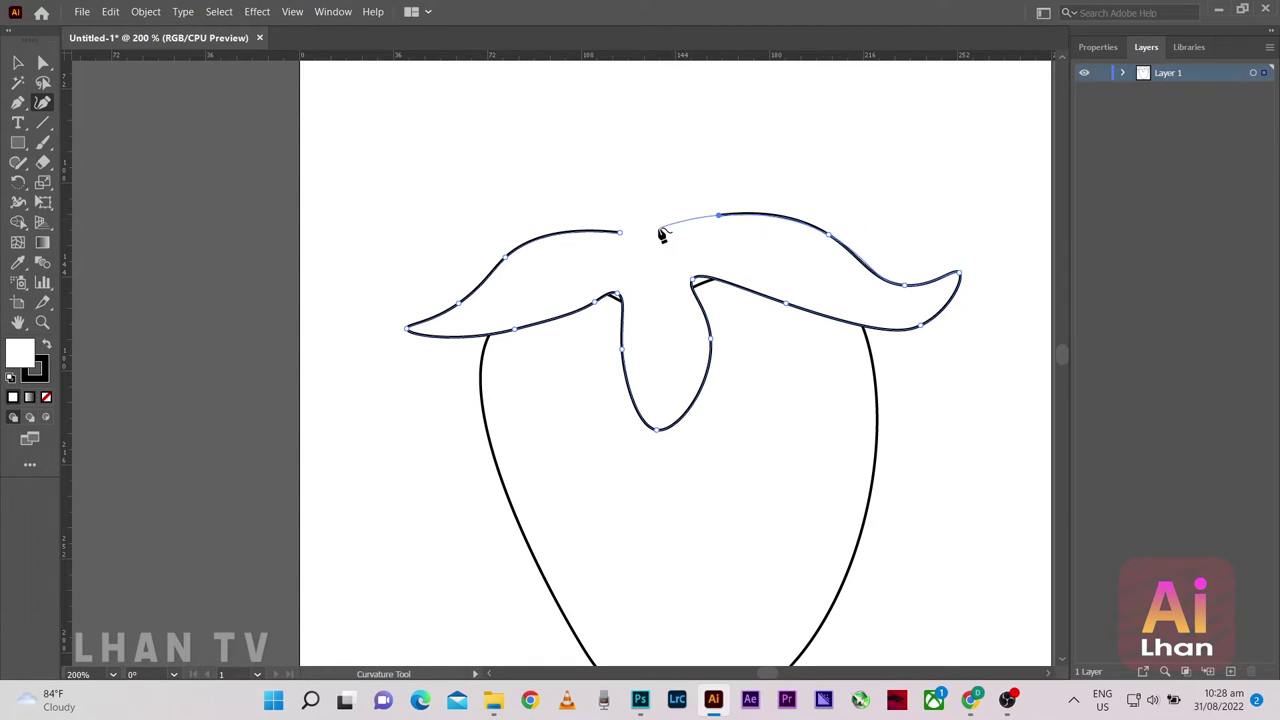
click(657, 230)
click(641, 241)
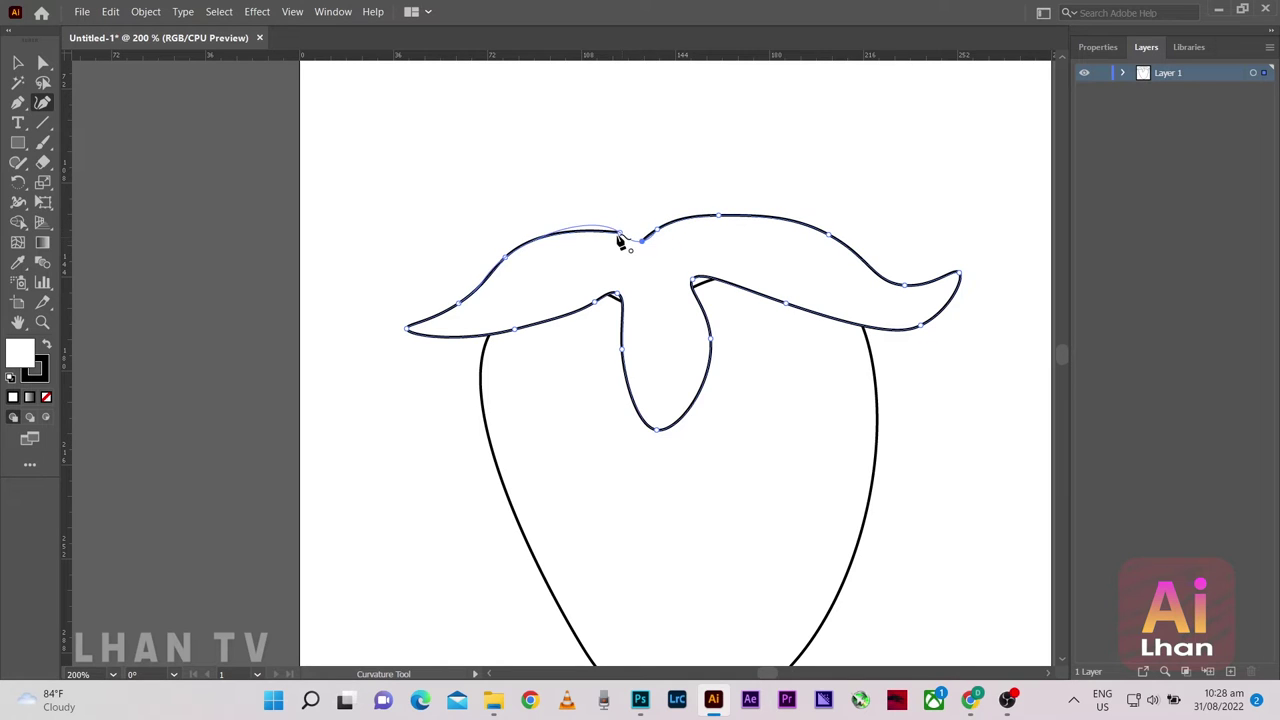
click(619, 237)
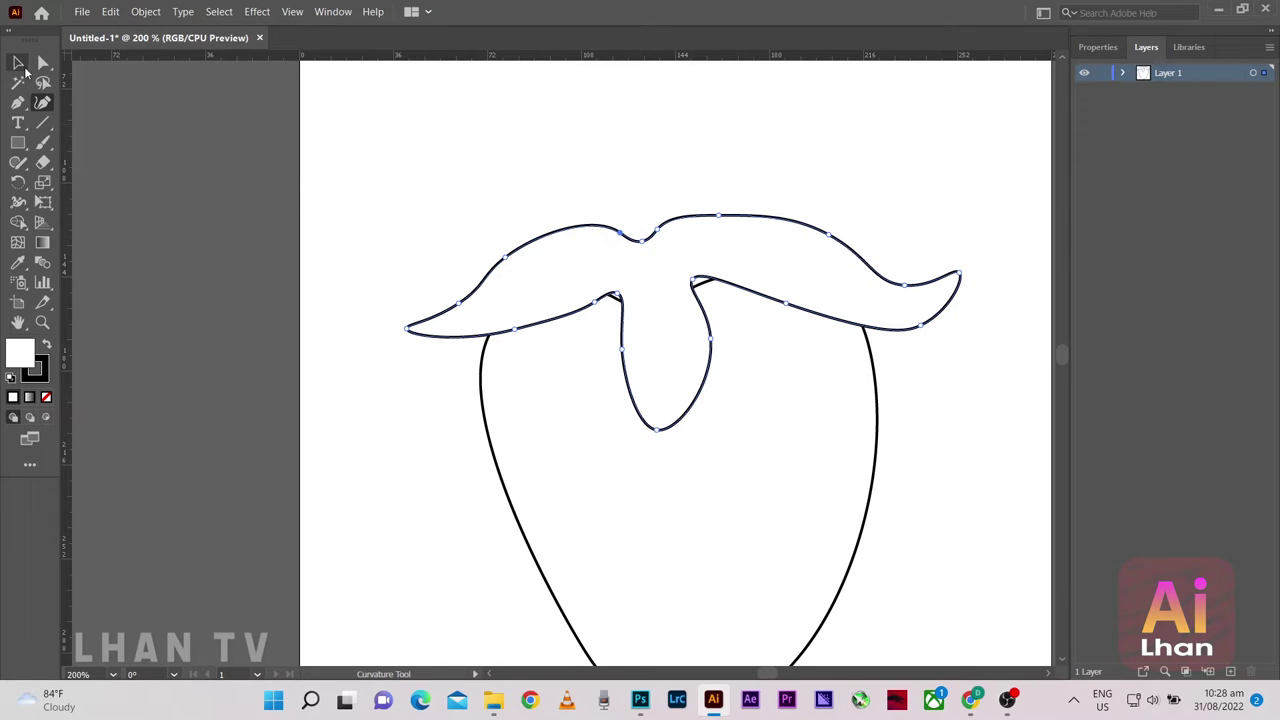
Nudge the leaf band slightly down with the Selection tool, deselect, and zoom out
click(18, 62)
drag(566, 263, 566, 277)
click(543, 174)
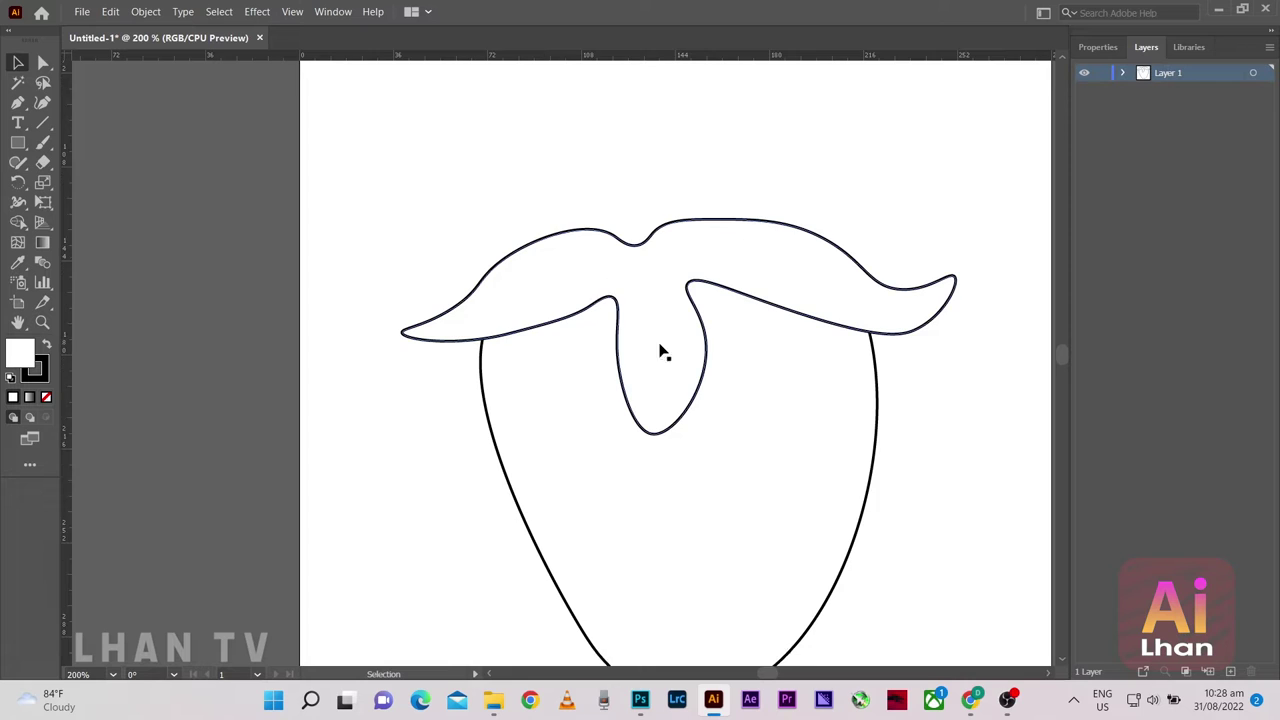
scroll(640, 300, up, 2)
scroll(625, 160, up, 1)
scroll(613, 203, down, 1)
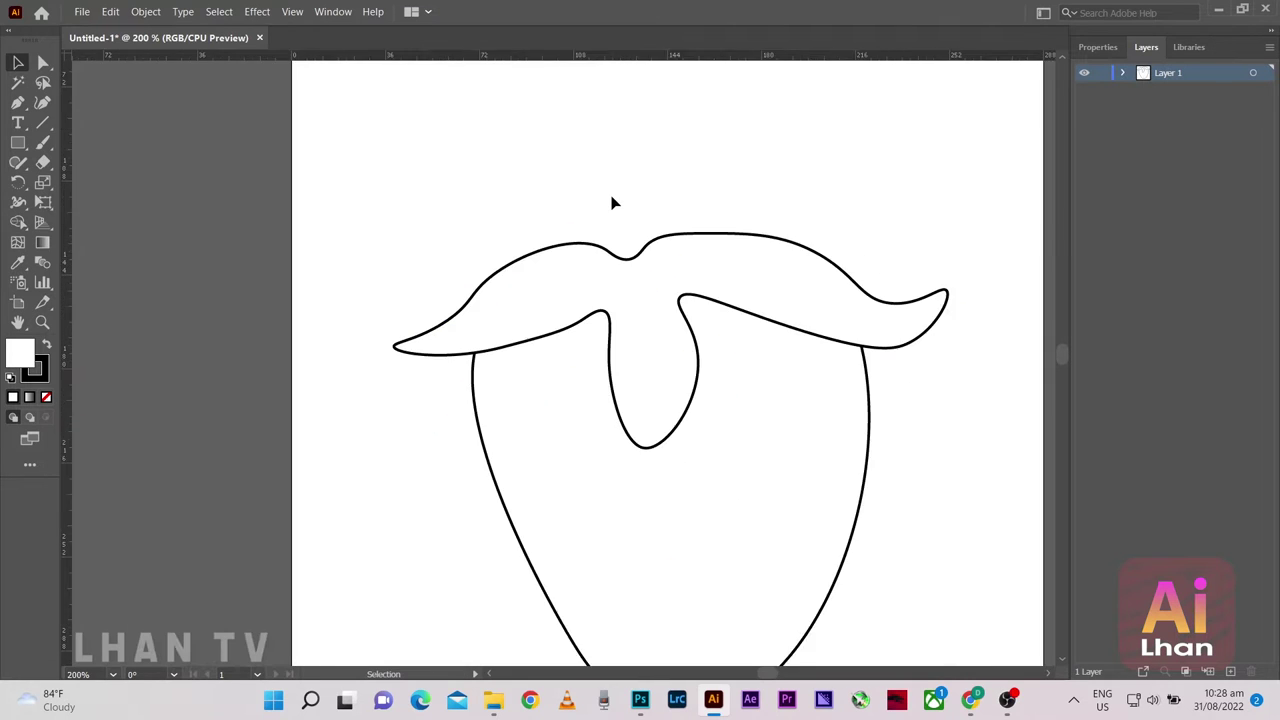
scroll(613, 203, down, 3)
scroll(610, 175, up, 1)
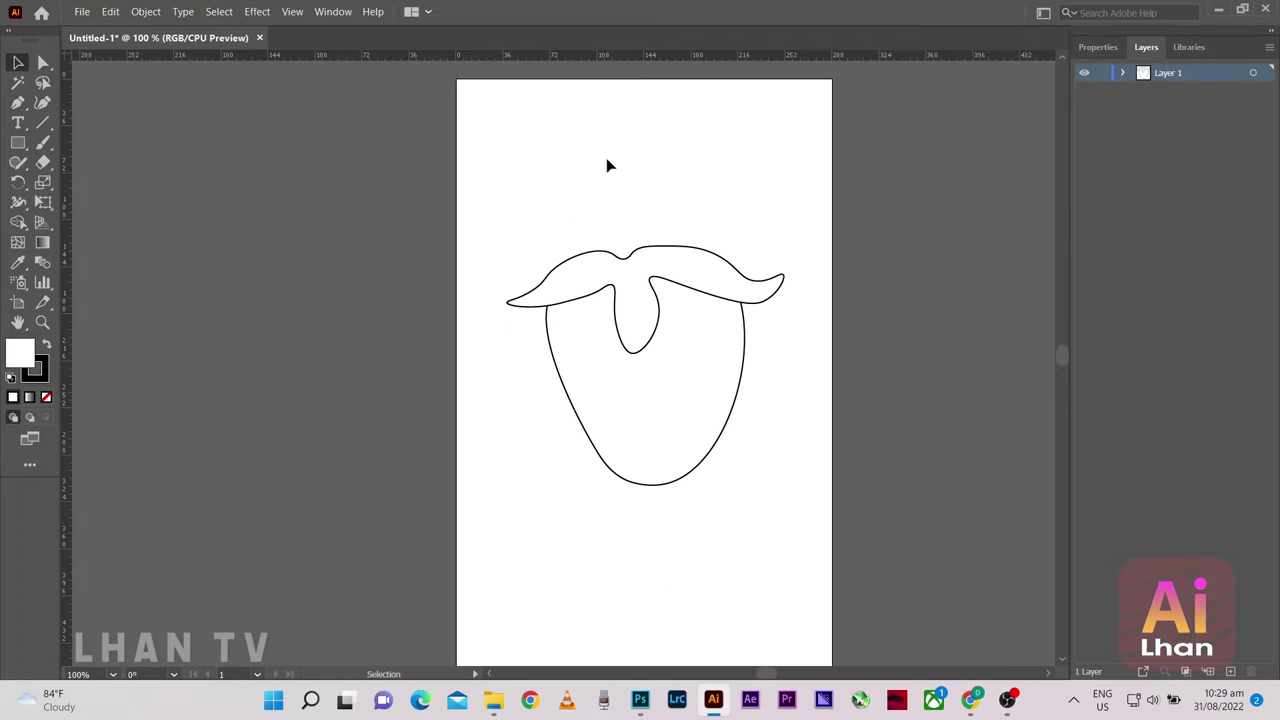
click(43, 102)
Draw a slim closed stem path rising from the middle of the leaf band
scroll(543, 214, up, 1)
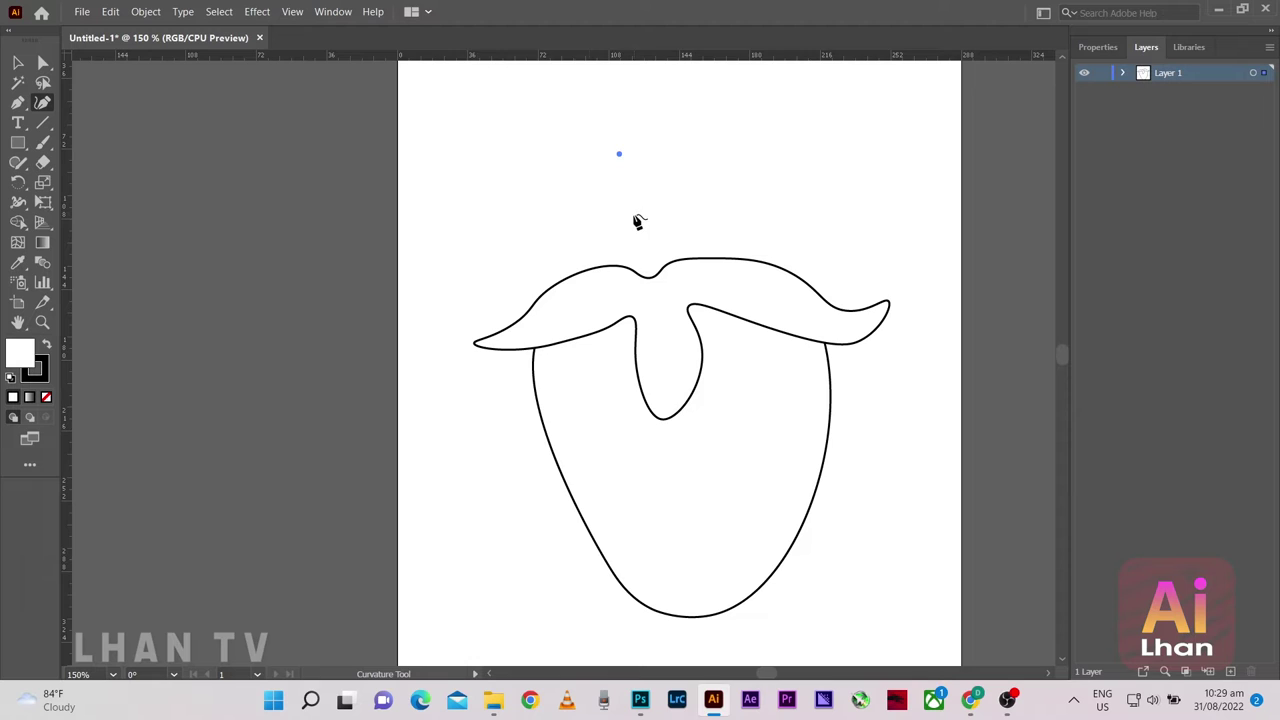
click(637, 277)
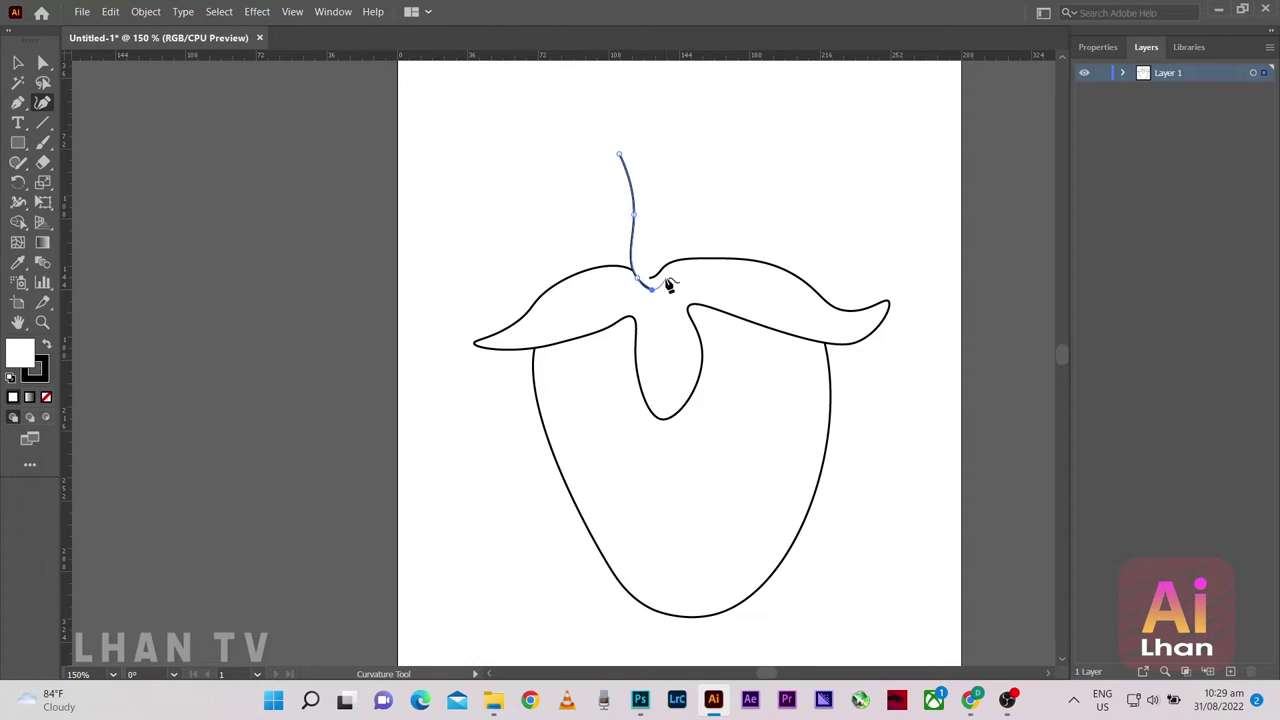
click(652, 289)
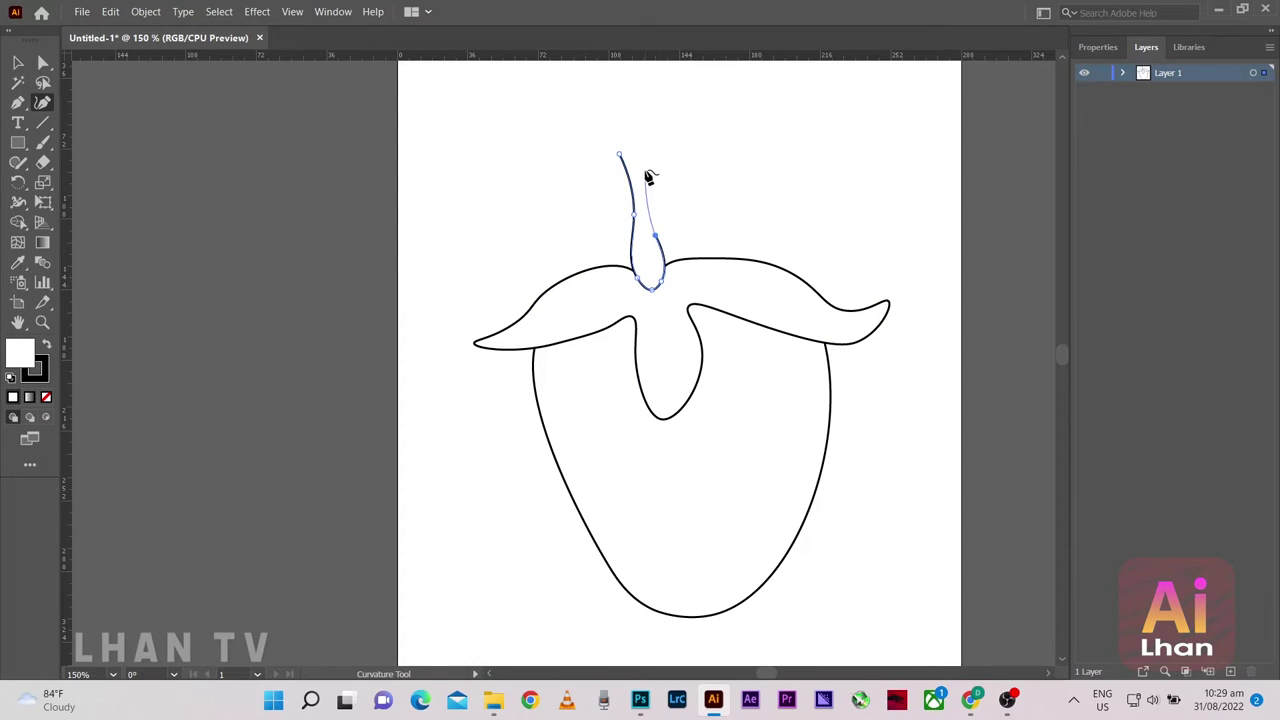
click(640, 144)
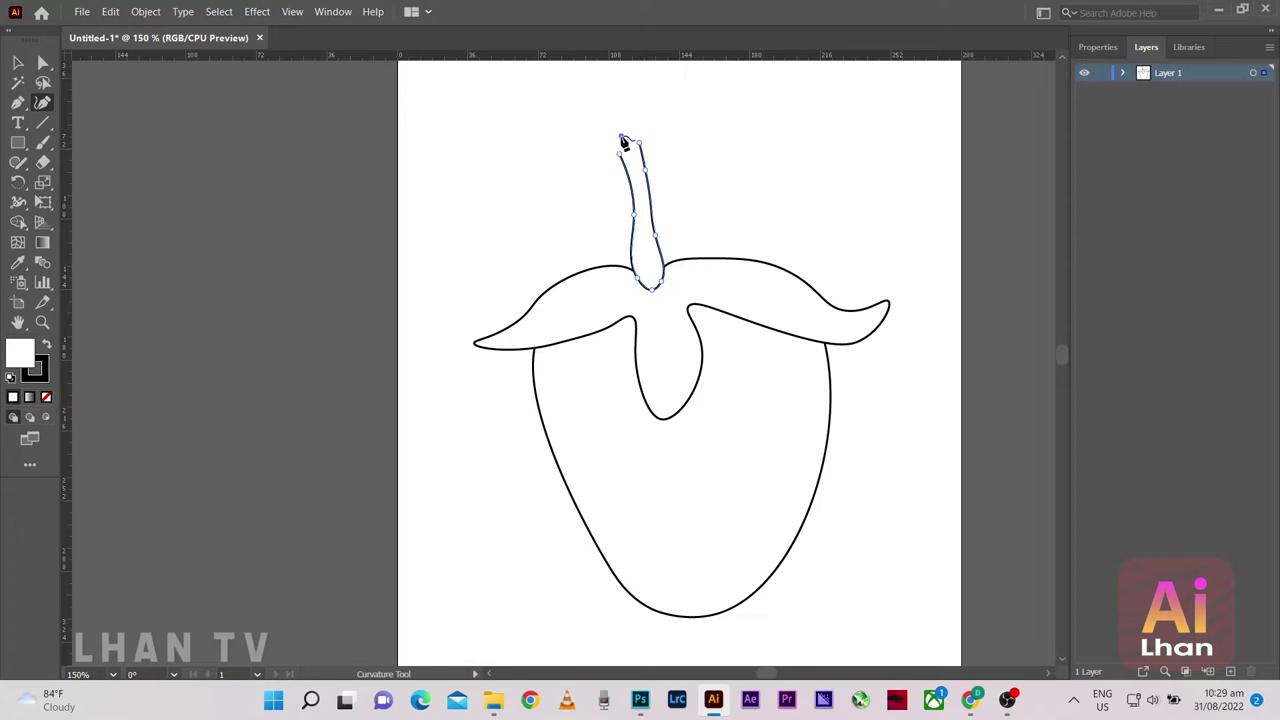
click(622, 142)
Drag the stem's anchors to round its top and bottom ends and straighten its left side
scroll(631, 211, up, 1)
scroll(640, 300, up, 2)
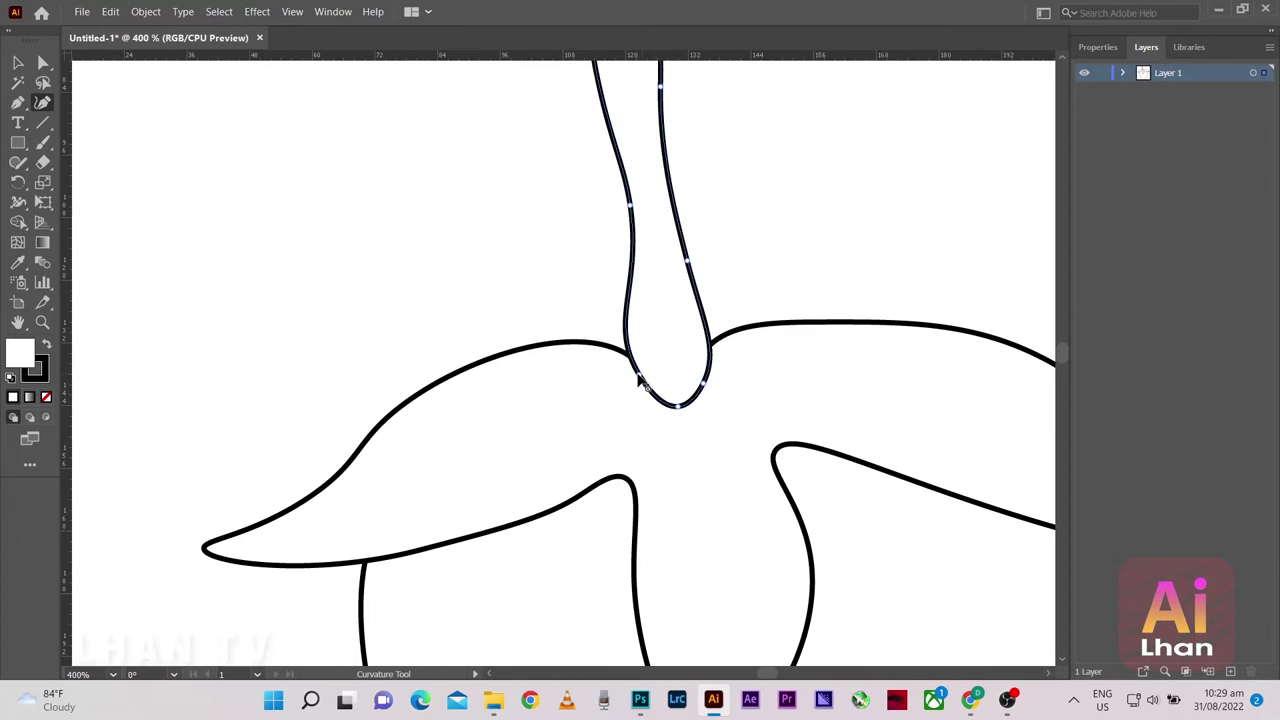
mouse_move(638, 378)
mouse_down()
mouse_move(653, 373)
mouse_move(700, 406)
mouse_up()
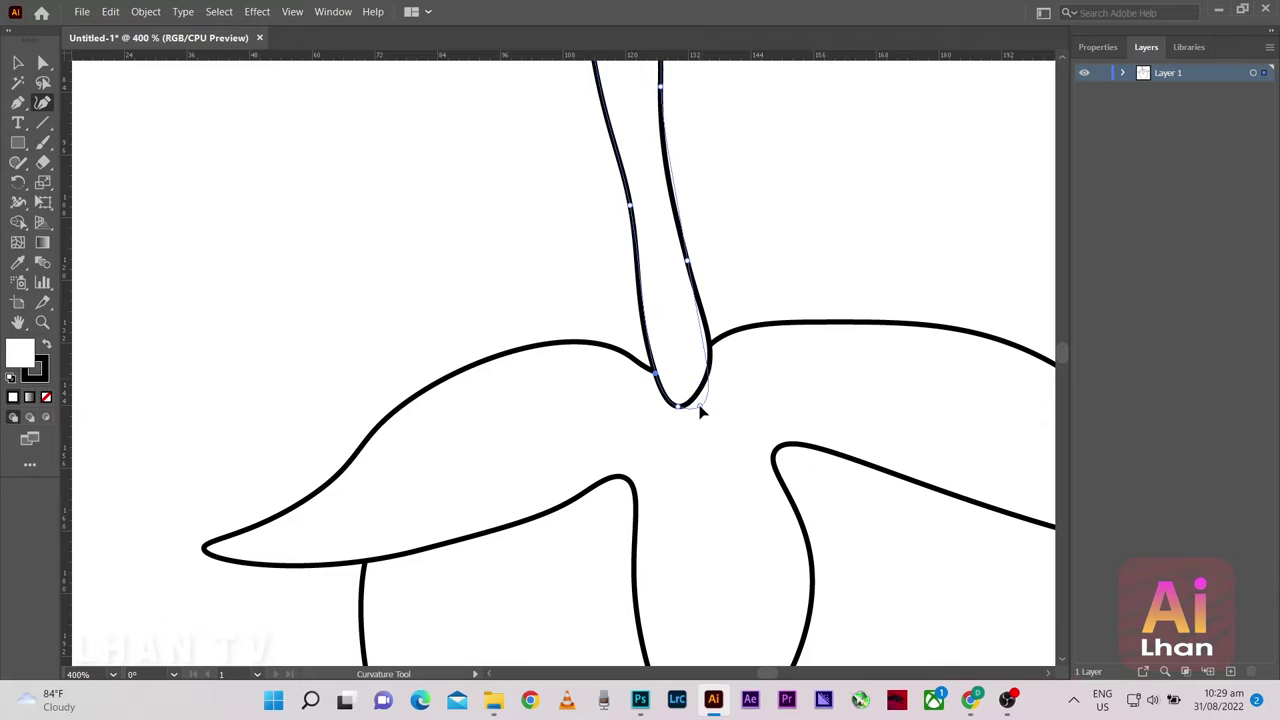
scroll(689, 251, up, 1)
scroll(670, 214, up, 2)
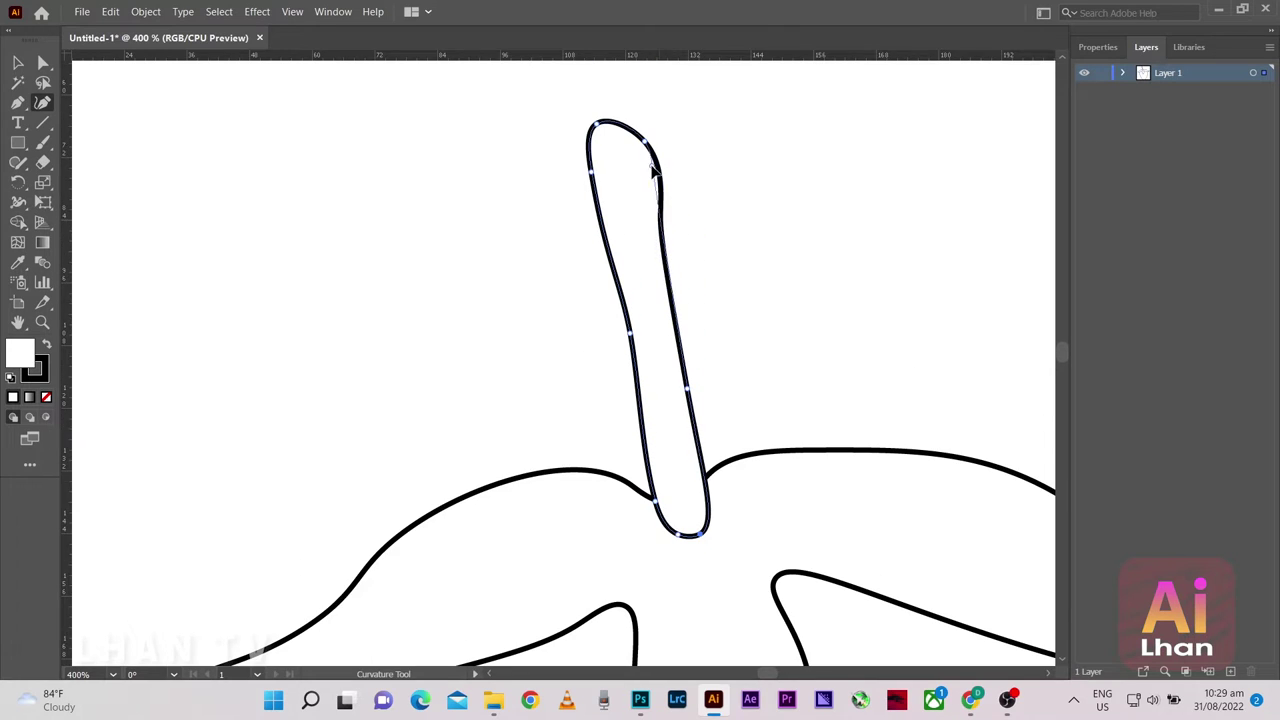
drag(599, 124, 607, 133)
drag(629, 336, 636, 336)
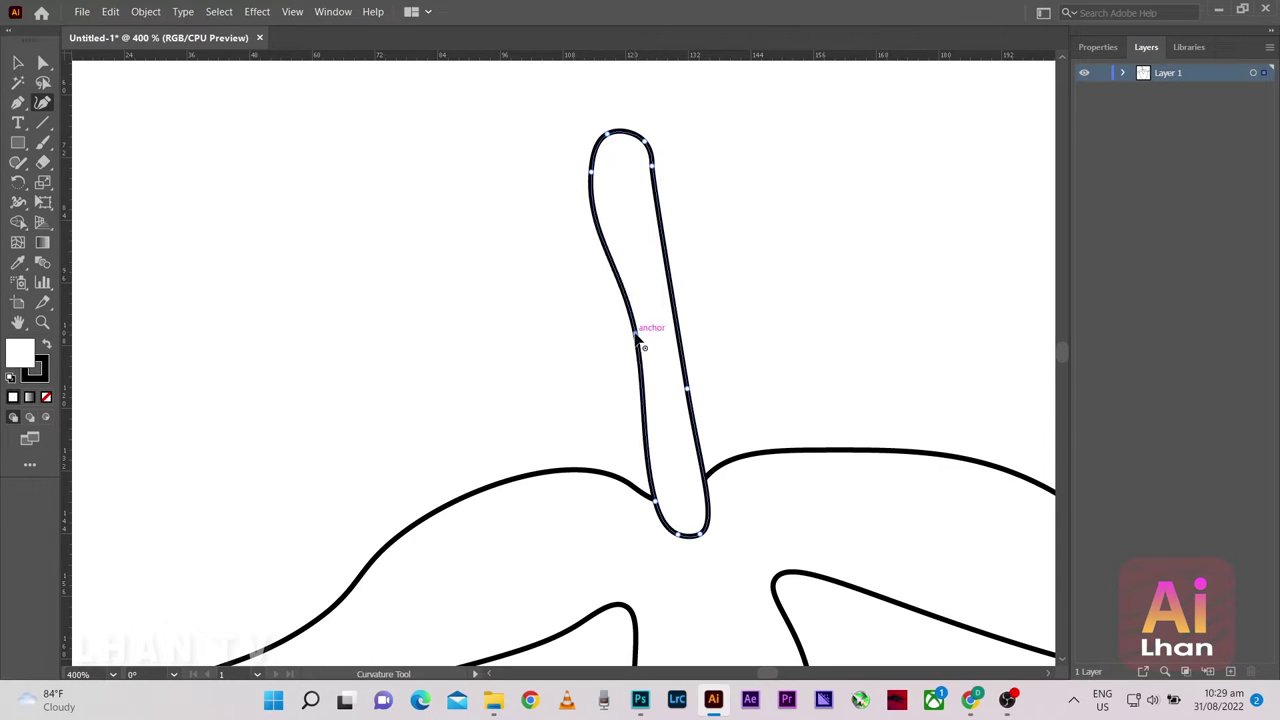
scroll(645, 290, down, 2)
key(ctrl+minus)
key(ctrl+minus)
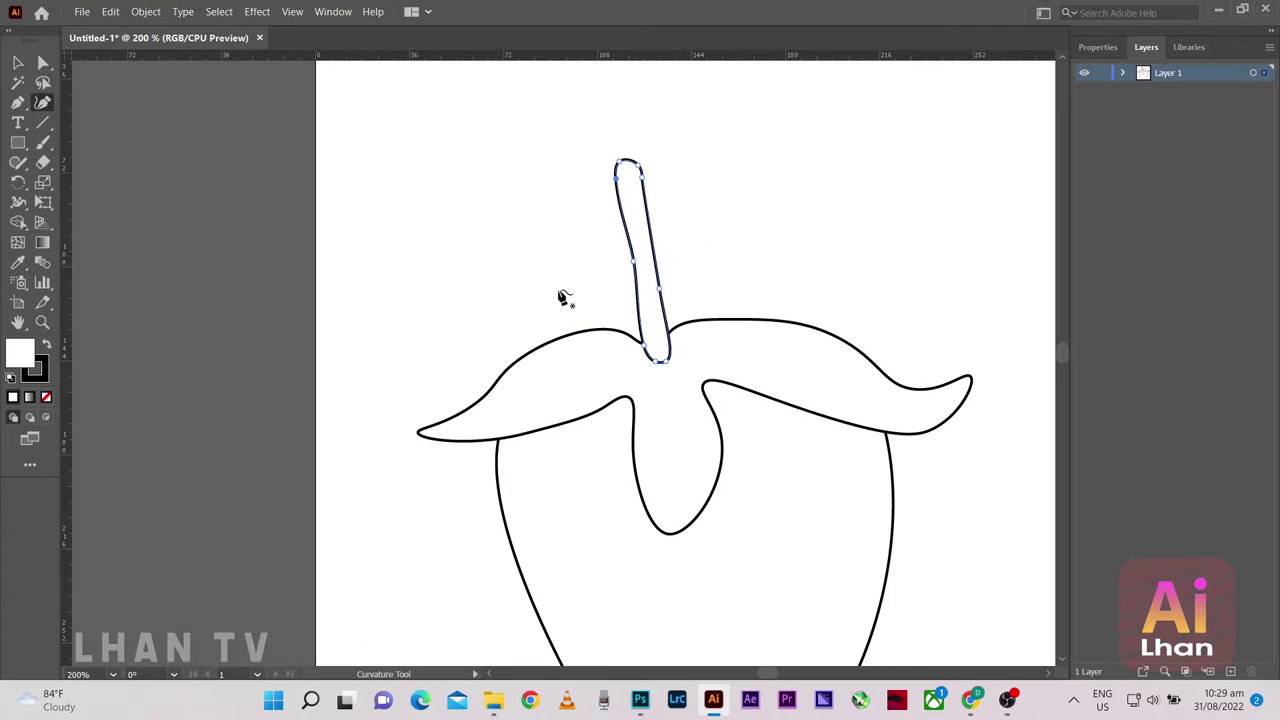
ctrl+click(522, 285)
With Shape Builder, merge the leaf band, centre leaf and stem, then merge the body regions
key(ctrl+a)
click(18, 222)
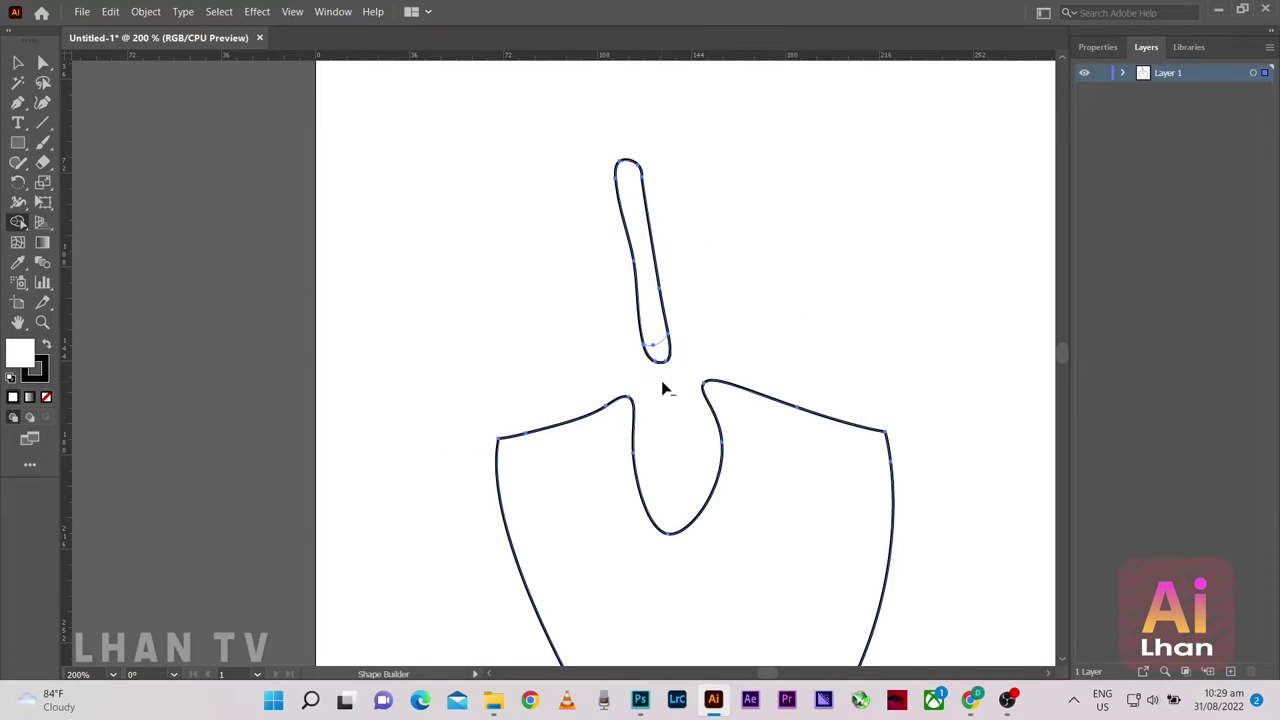
mouse_move(590, 365)
mouse_down()
mouse_move(643, 380)
mouse_move(691, 366)
mouse_move(657, 337)
mouse_move(675, 370)
mouse_up()
key(ctrl+minus)
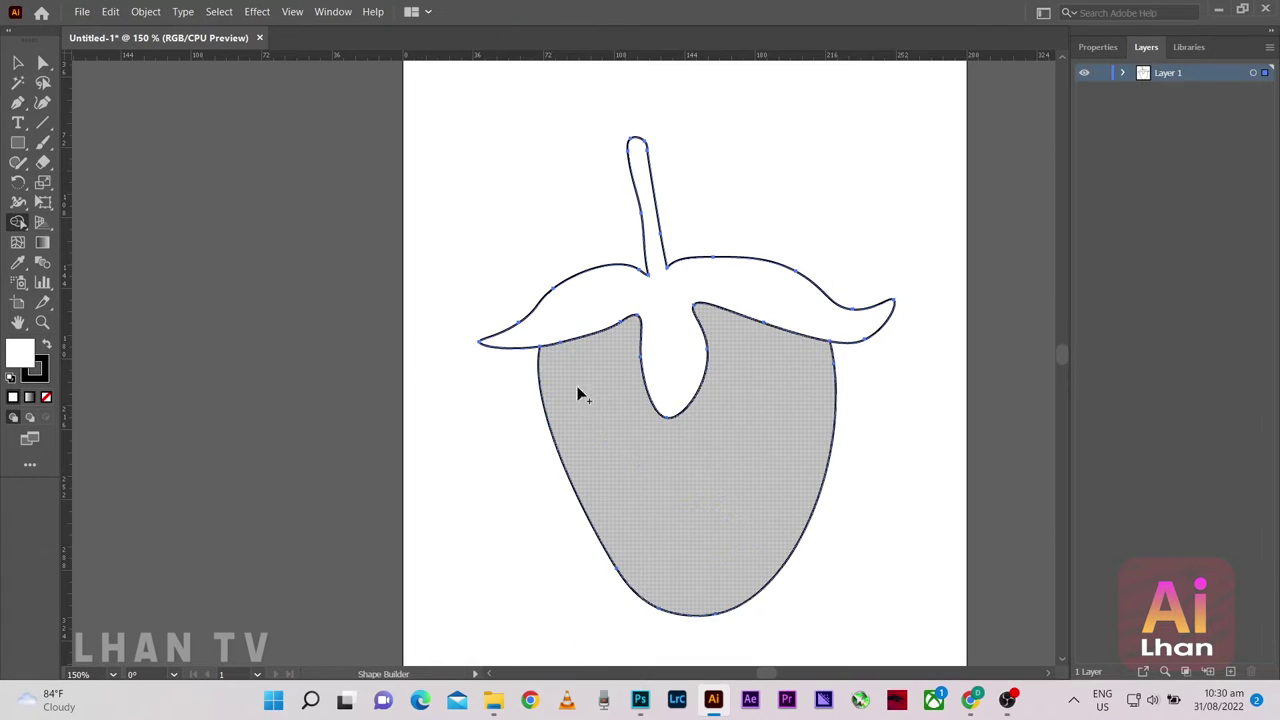
drag(594, 414, 627, 472)
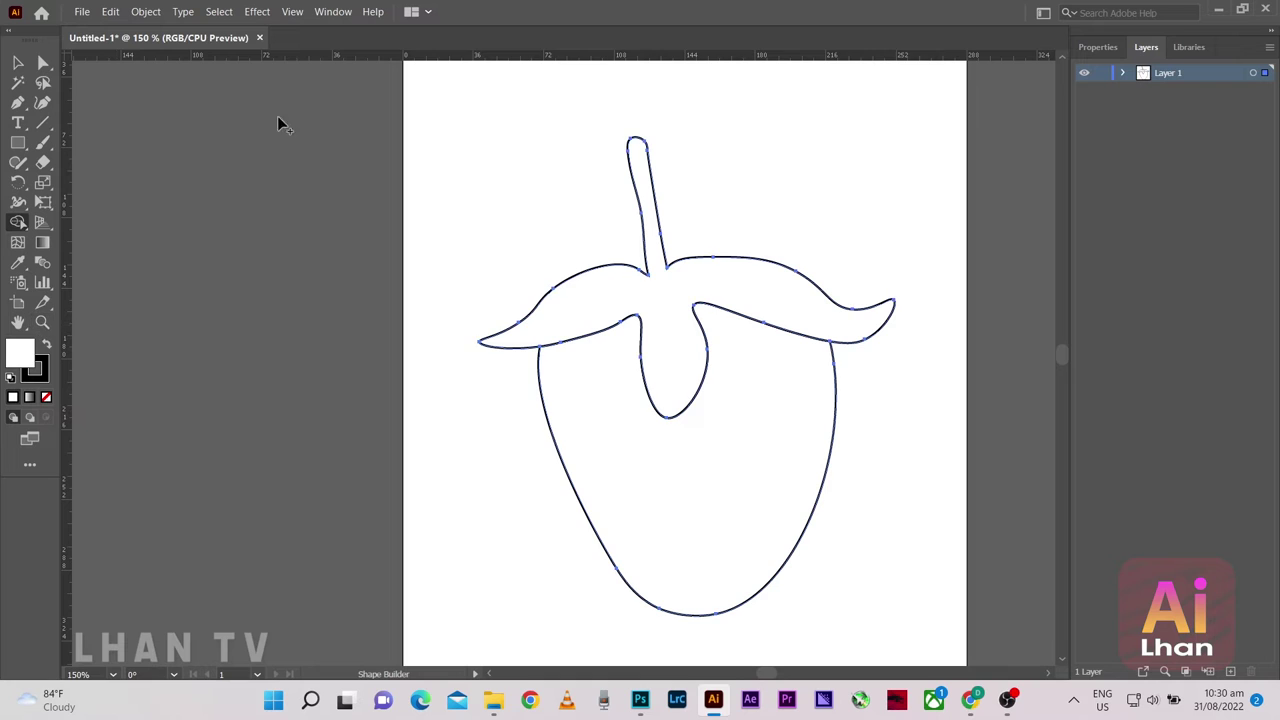
click(17, 63)
click(449, 167)
scroll(523, 337, up, 1)
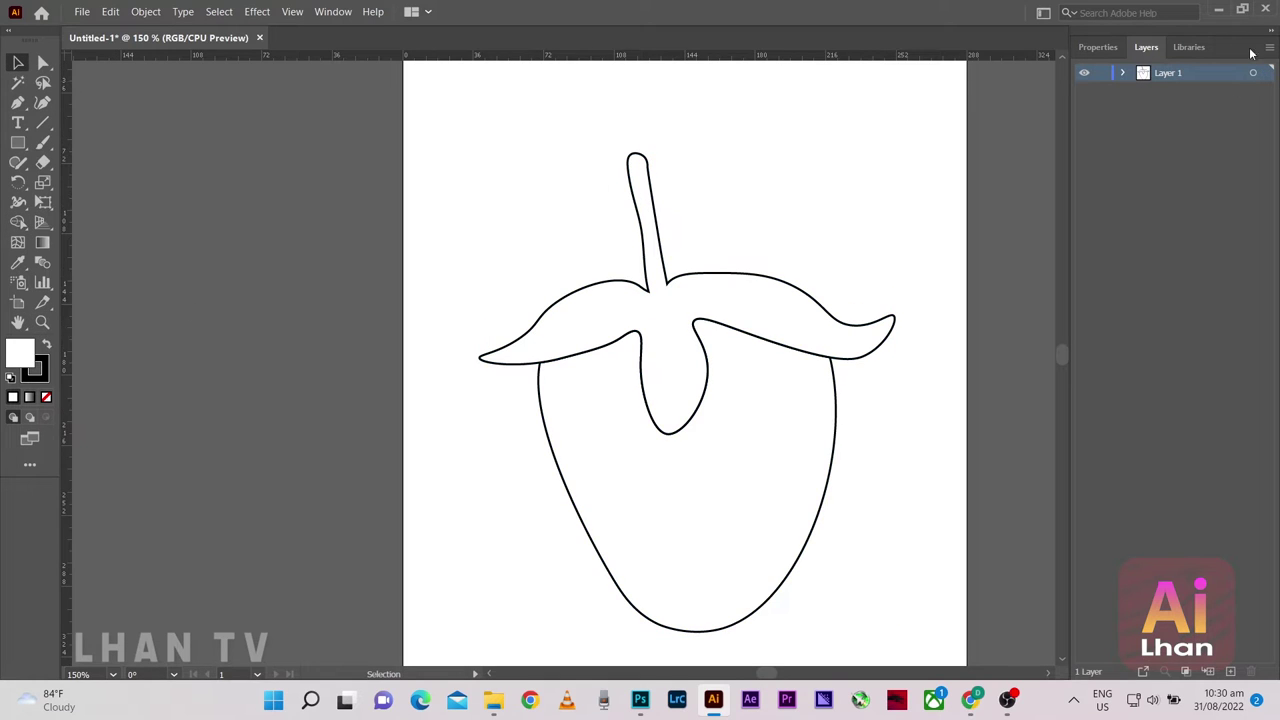
Select the strawberry outlines and raise their stroke weight from 1 pt to 3 pt
click(1108, 49)
drag(534, 186, 700, 420)
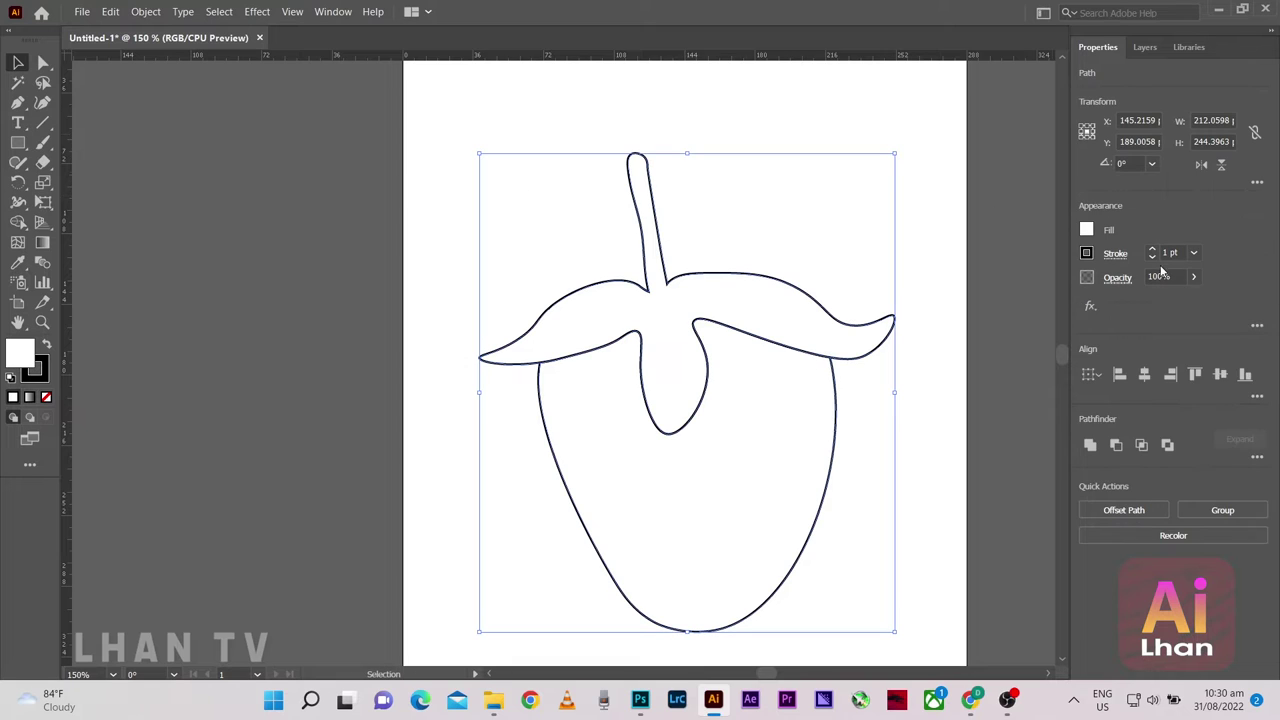
click(1193, 253)
click(1208, 344)
click(1193, 253)
click(1220, 364)
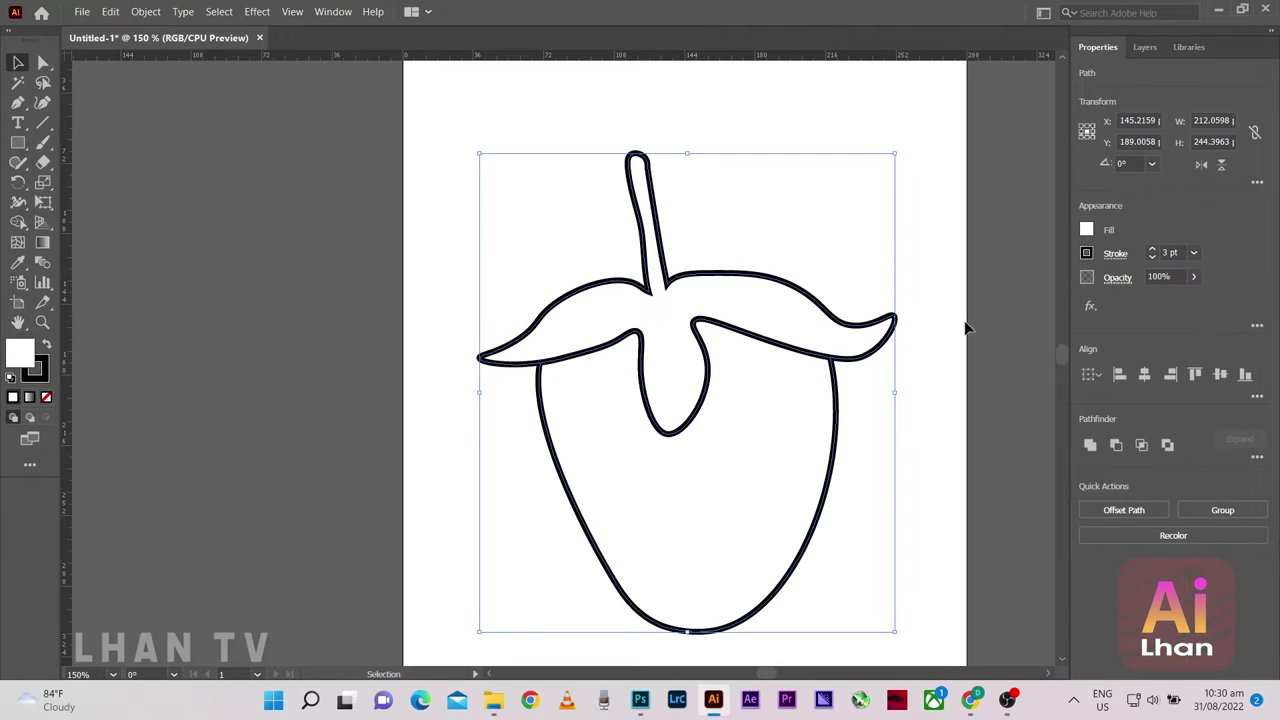
click(445, 222)
scroll(757, 351, down, 1)
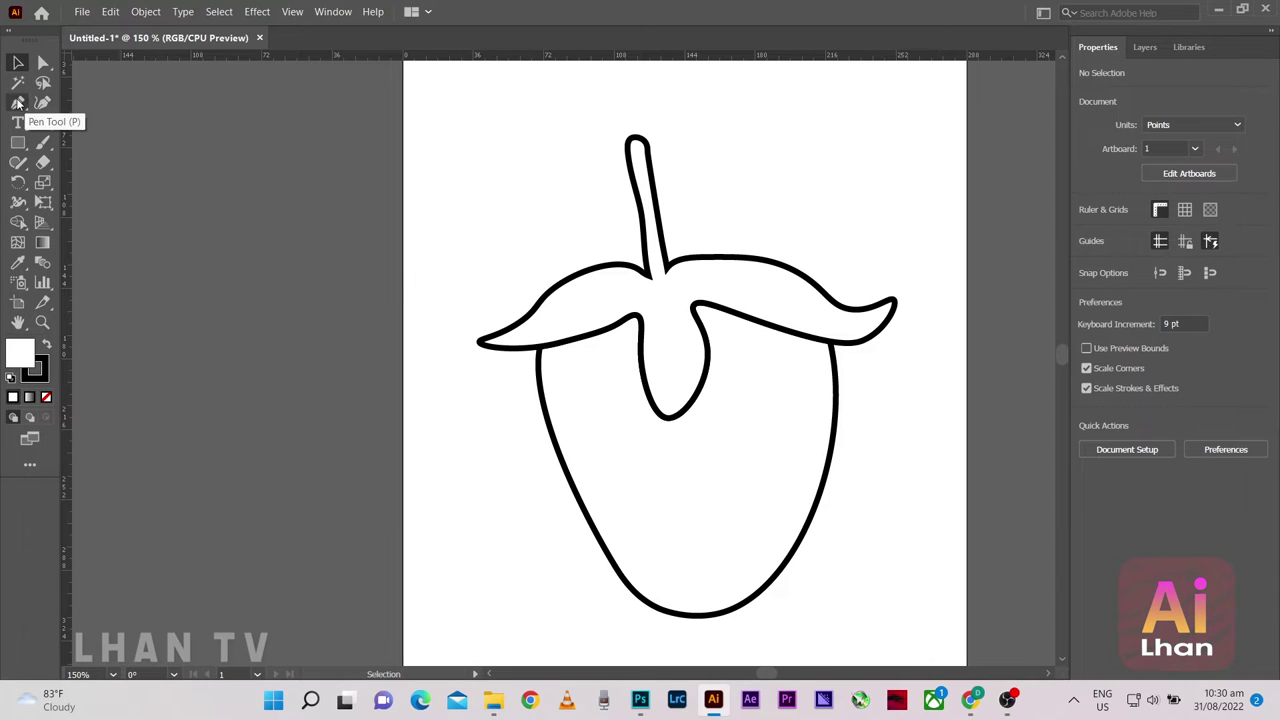
click(43, 142)
scroll(476, 194, up, 2)
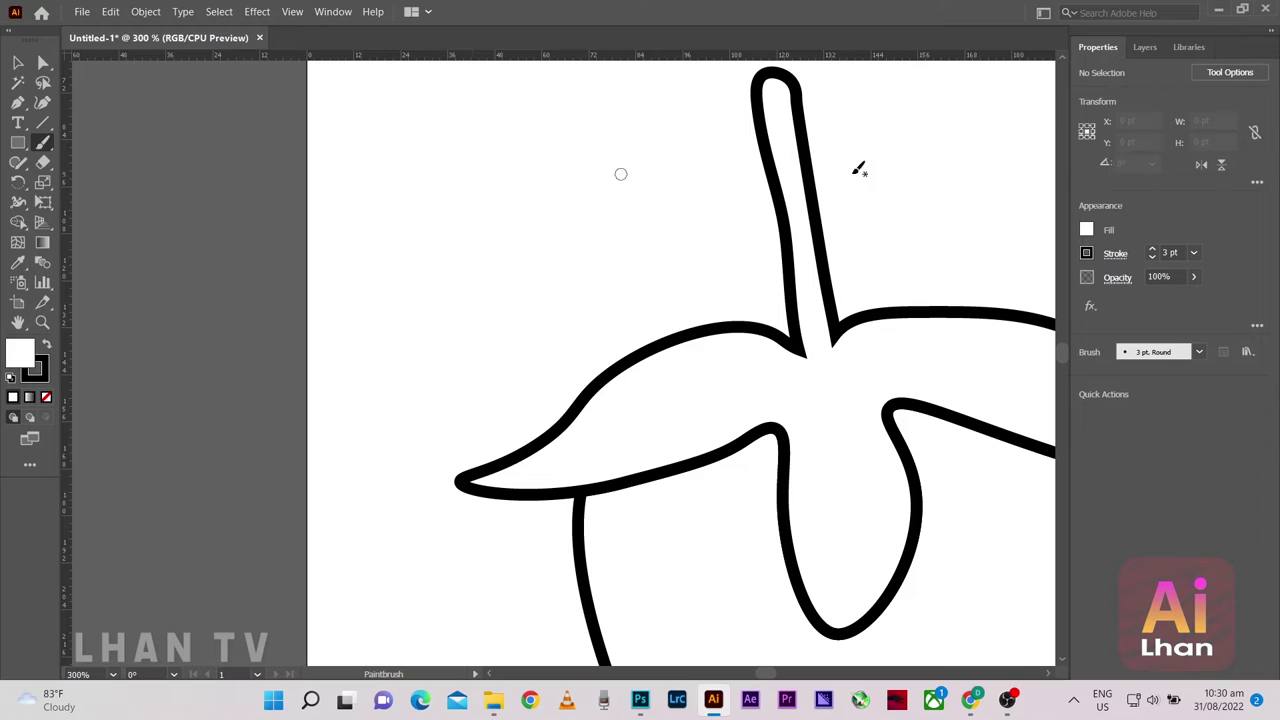
Add a new Layer 2 and draw a small circle left of the stem
key(F7)
click(1227, 672)
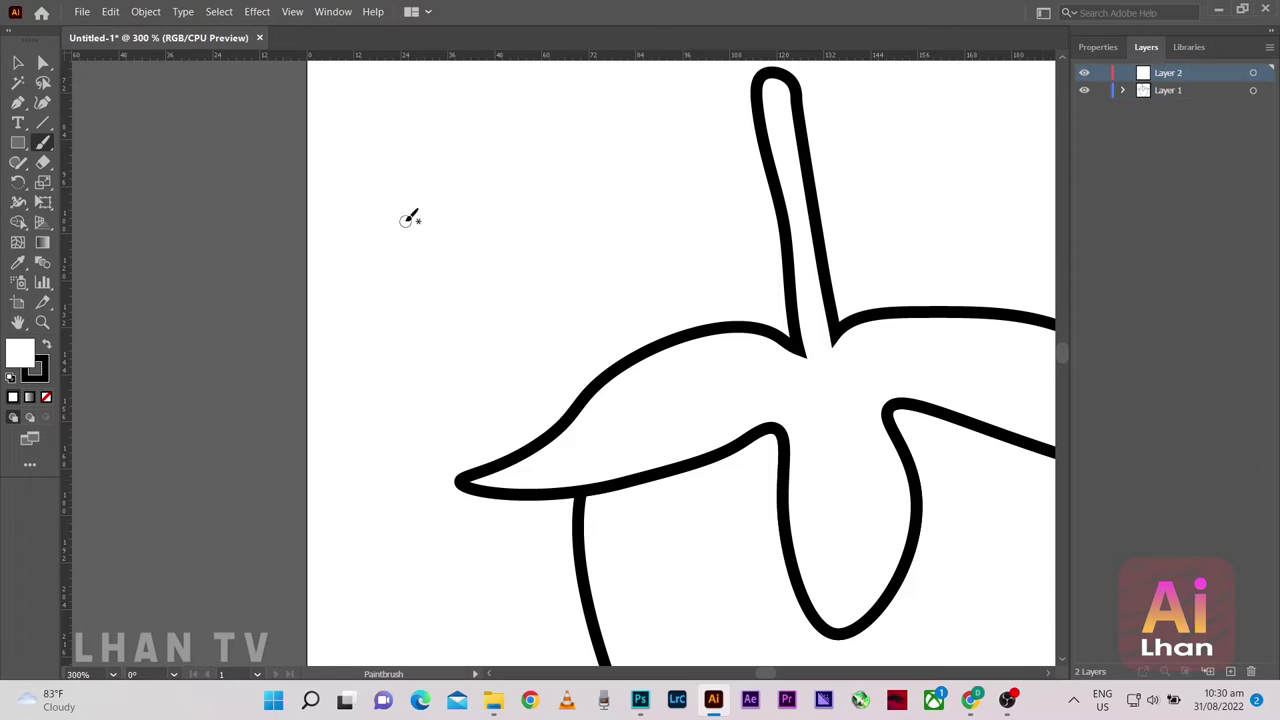
drag(430, 245, 418, 278)
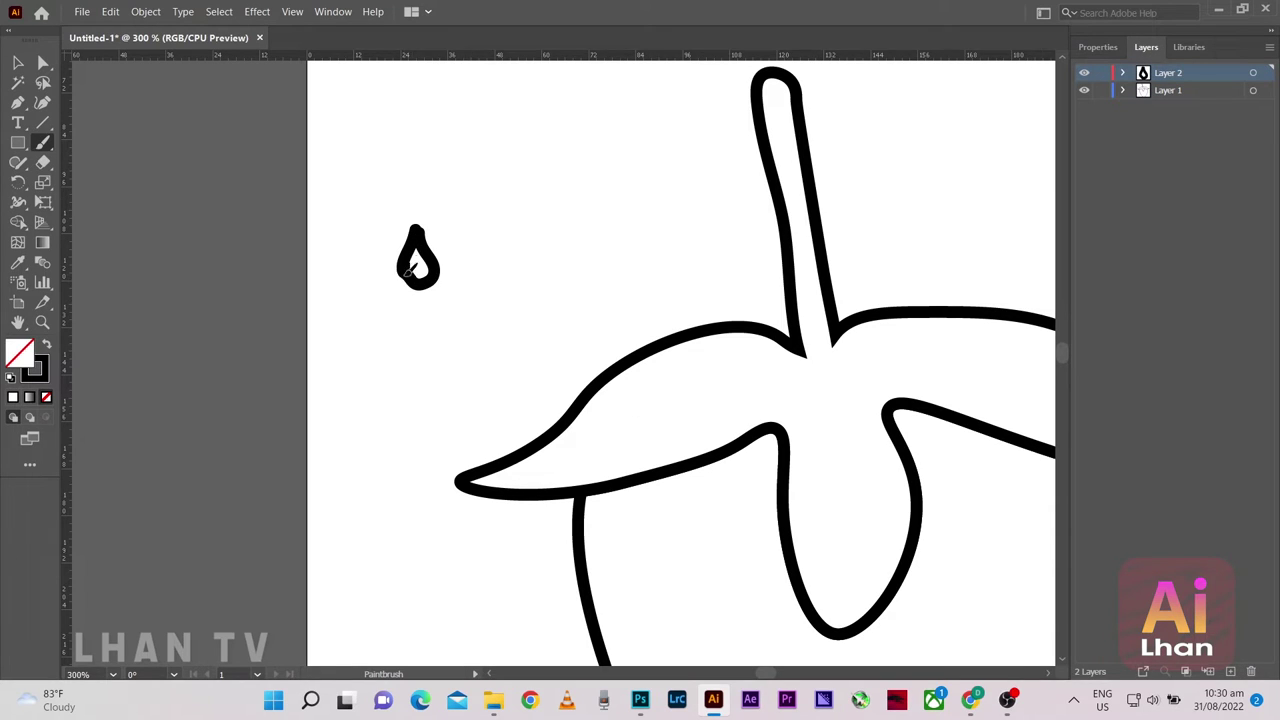
key(ctrl+z)
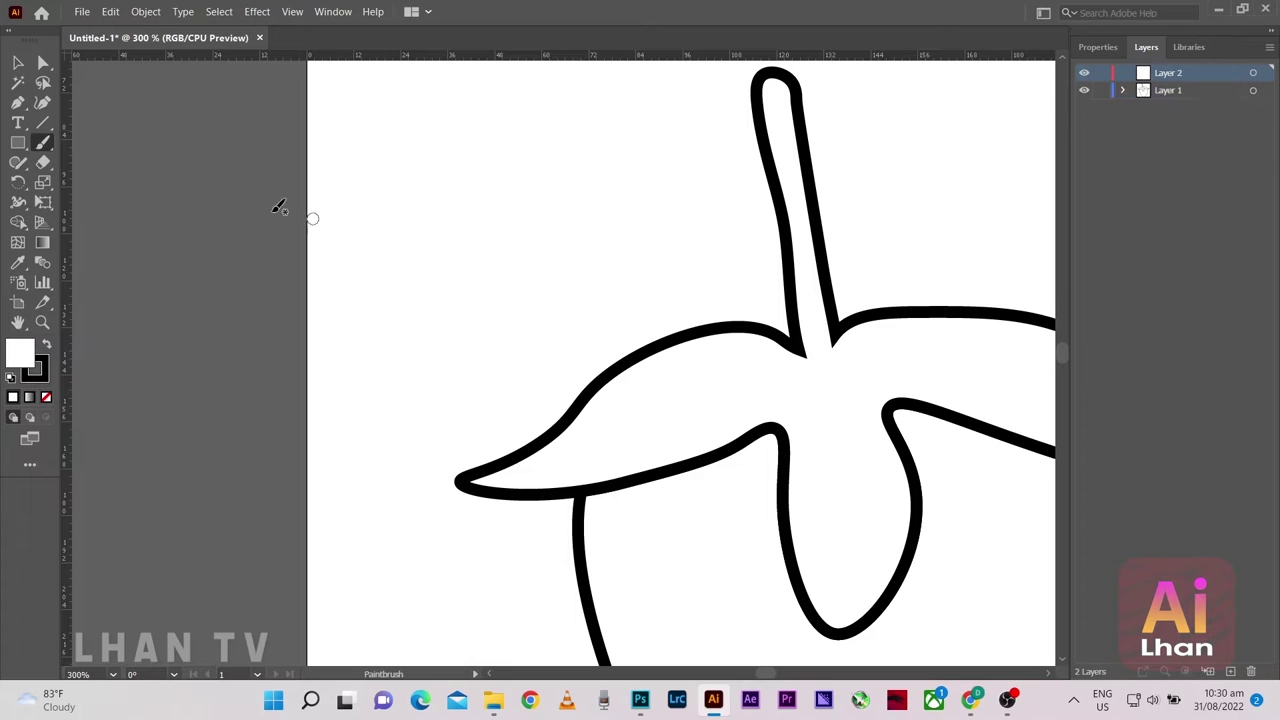
drag(40, 145, 100, 182)
drag(462, 226, 490, 252)
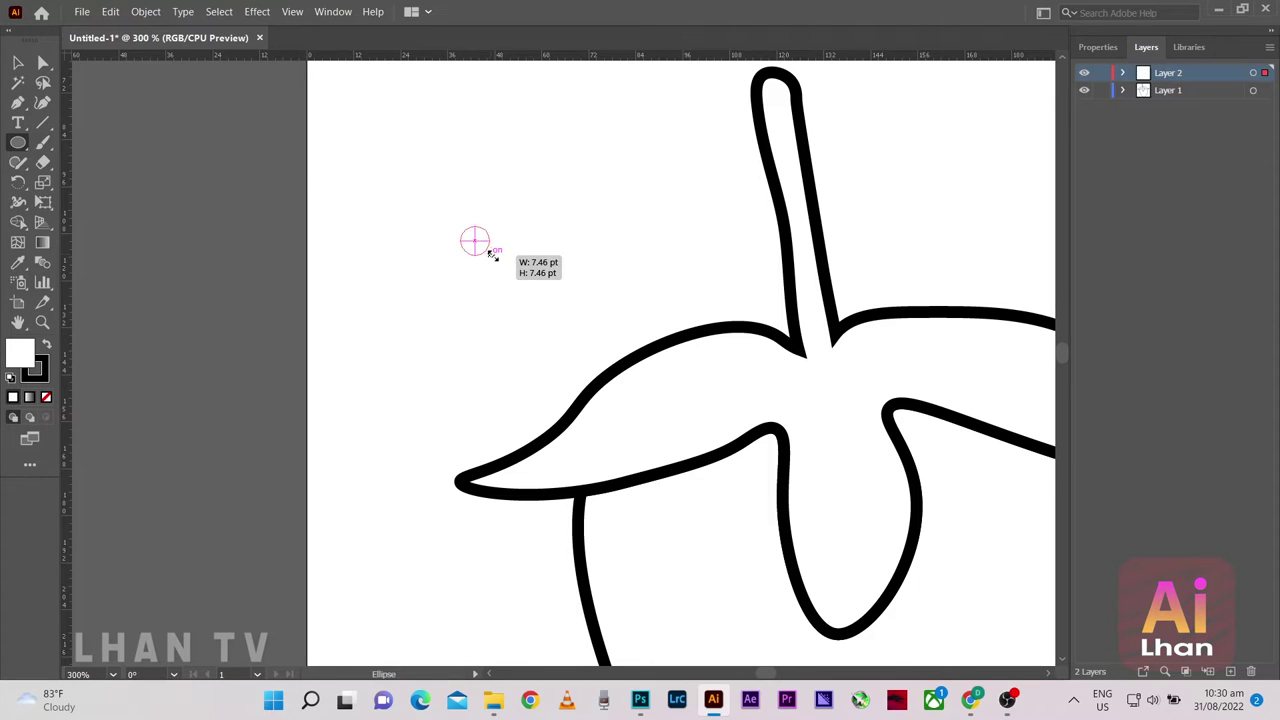
key(ctrl+equal)
Draw a thick slanted line down to the ring's left side and shorten its top end
click(42, 122)
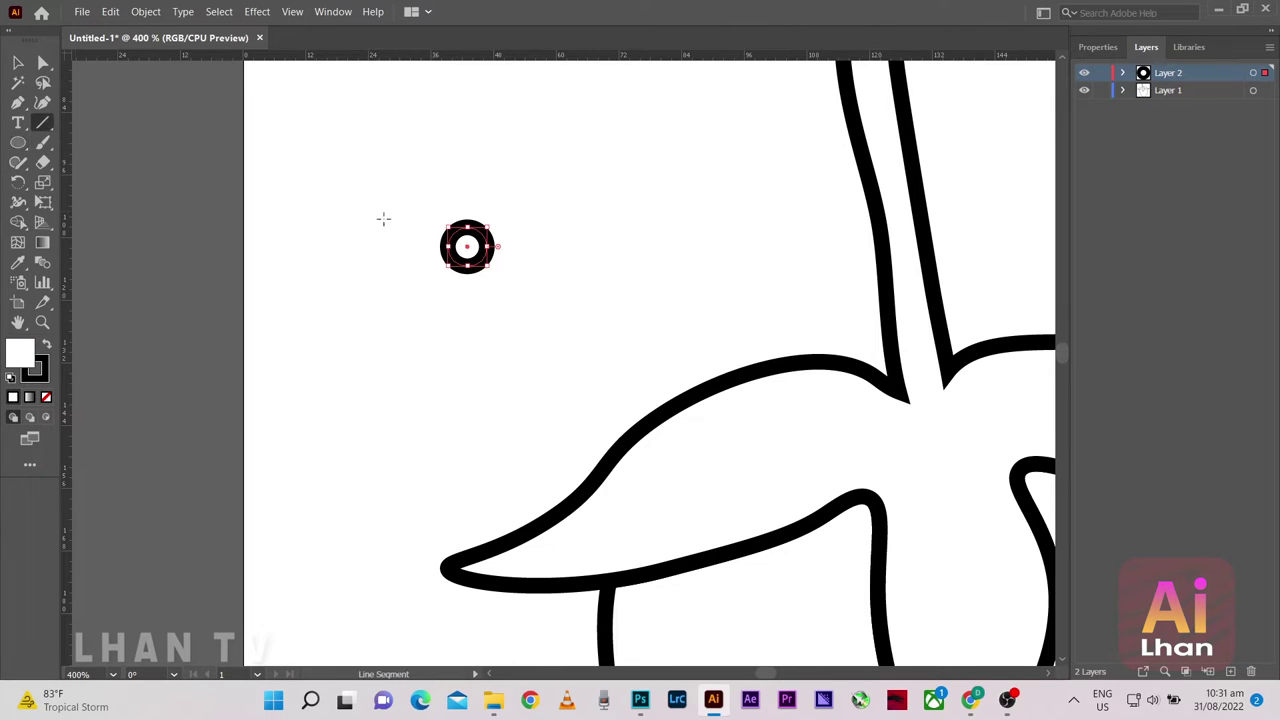
click(473, 141)
click(680, 397)
click(507, 133)
click(594, 397)
scroll(500, 200, up, 1)
scroll(470, 220, up, 5)
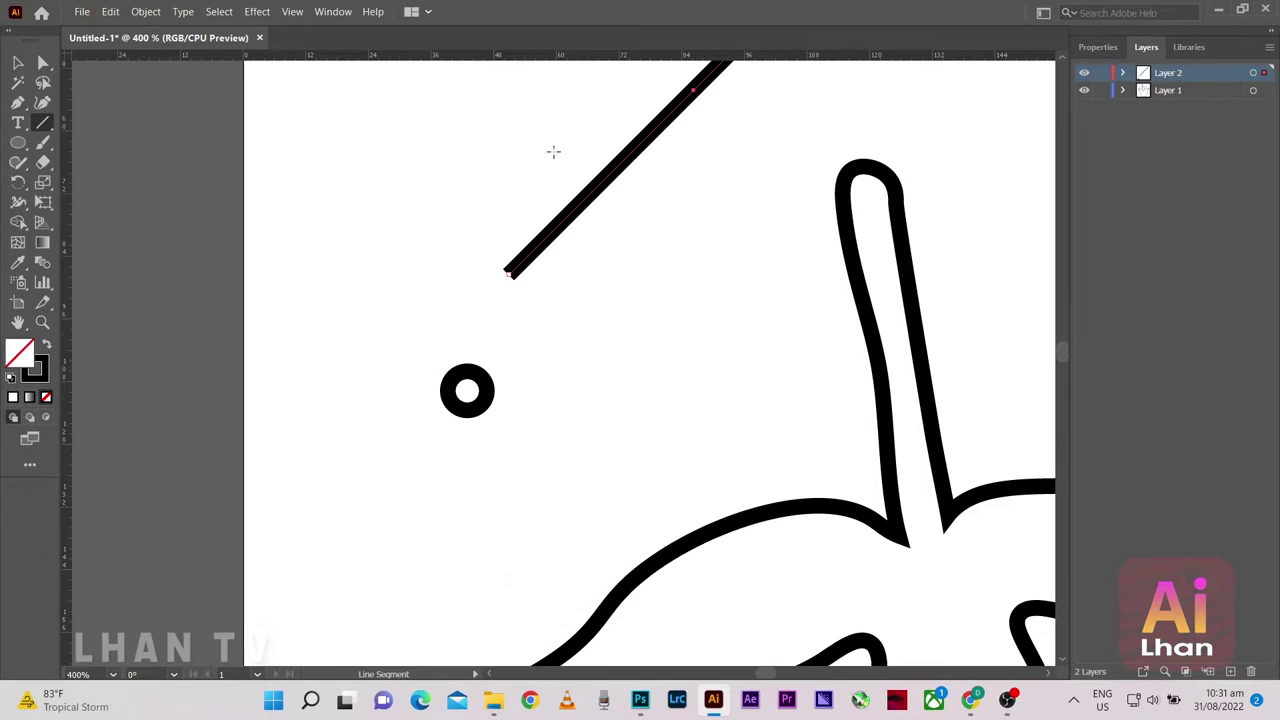
scroll(440, 233, up, 2)
key(ctrl+z)
drag(478, 252, 440, 438)
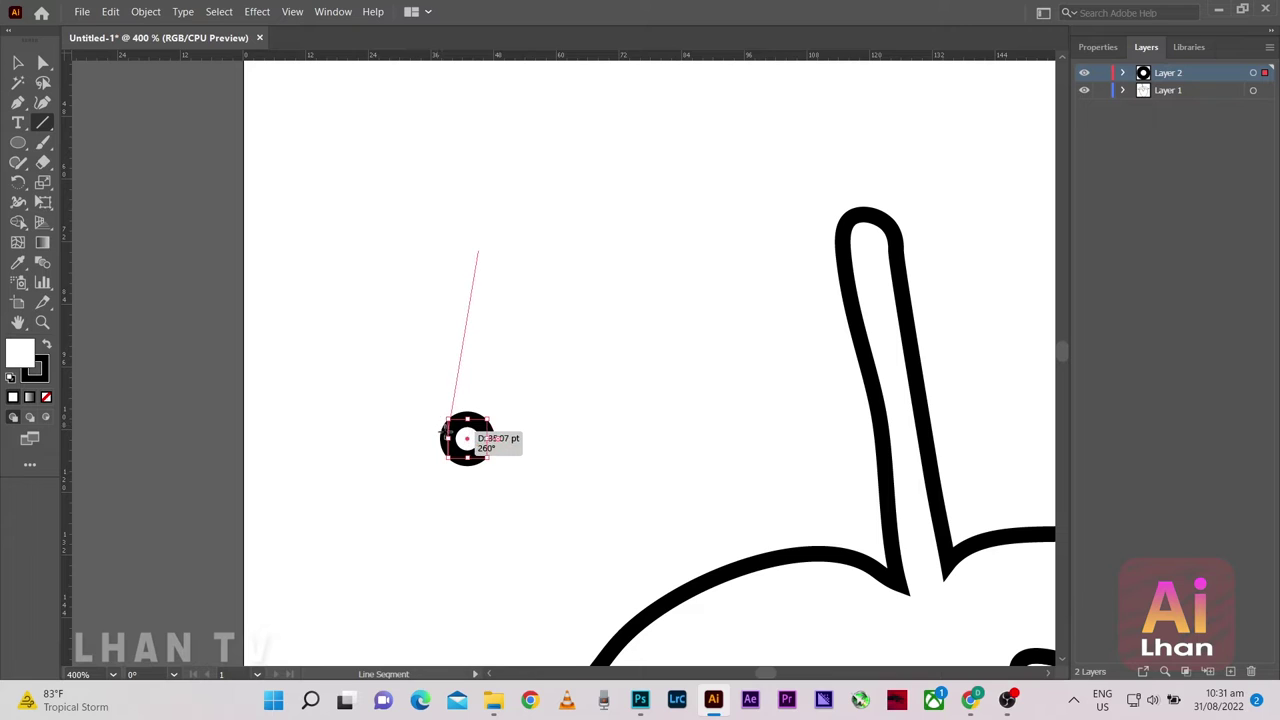
drag(440, 438, 433, 466)
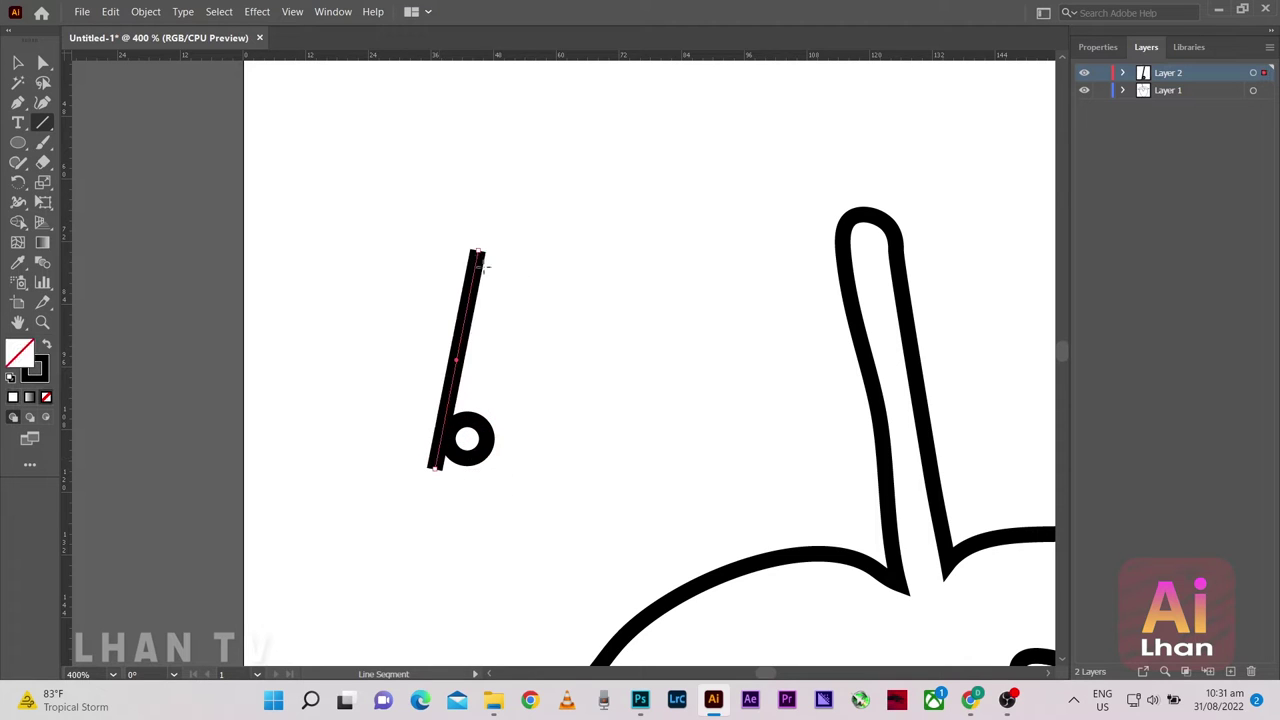
drag(478, 255, 466, 360)
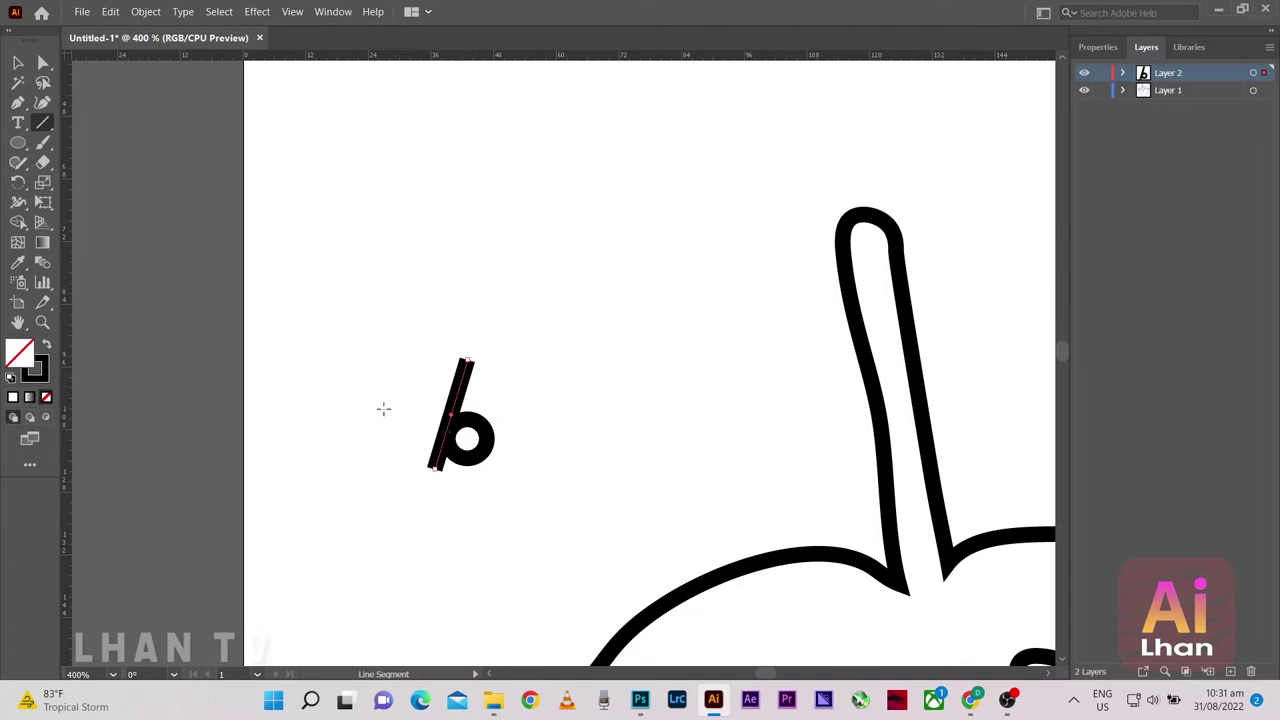
key(ctrl+equal)
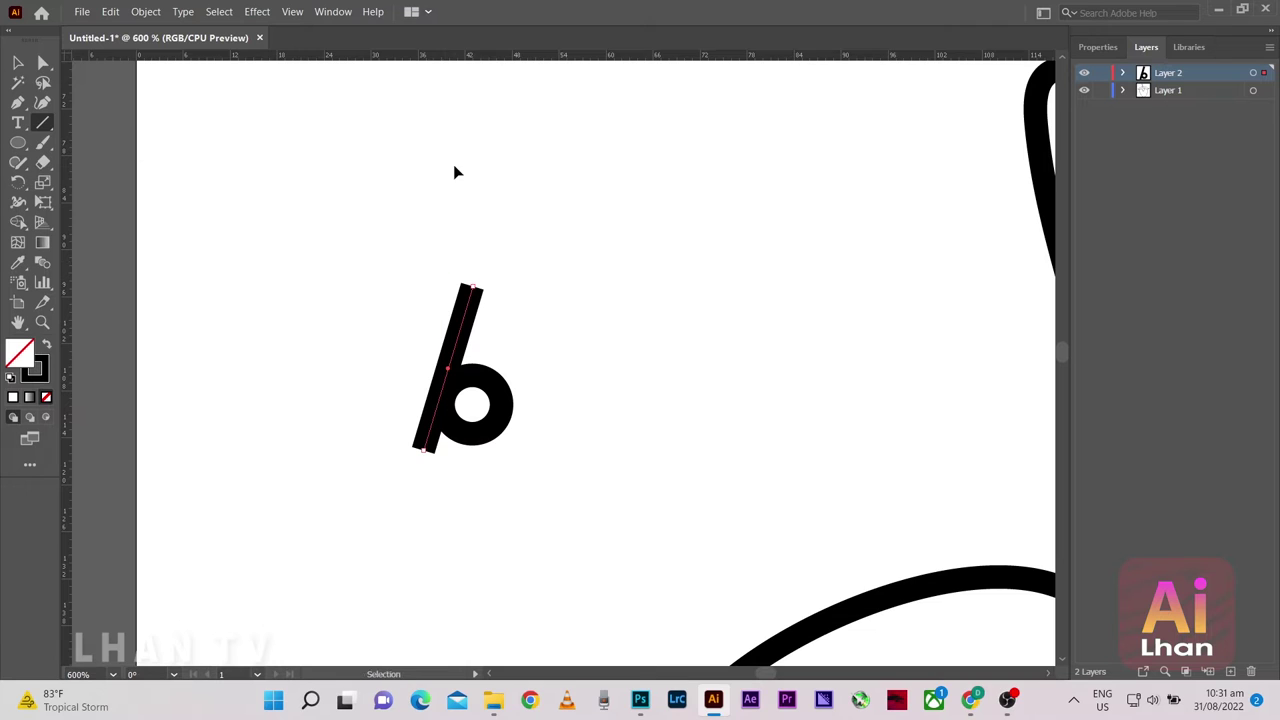
Reflect the slanted line vertically as a mirrored copy via Object > Transform > Reflect
click(185, 12)
mouse_move(177, 30)
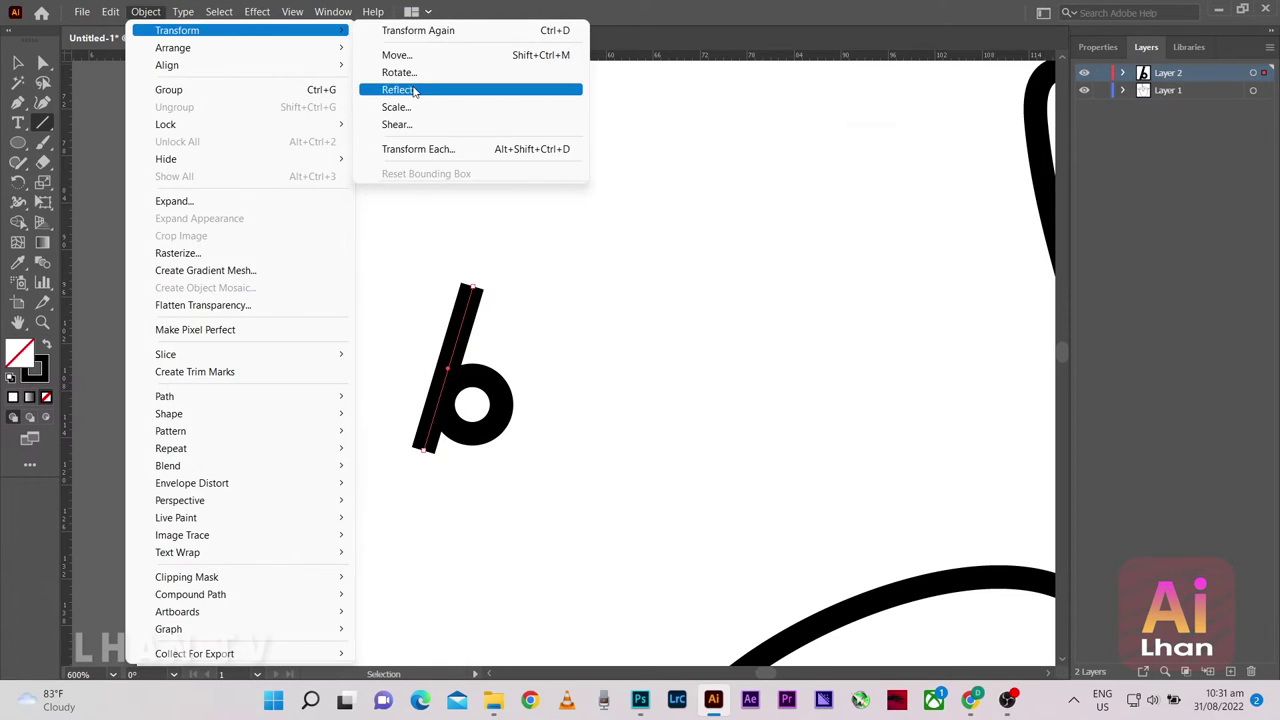
click(413, 91)
click(850, 395)
Move the original line right so both lines form an A over the ring, then select everything
key(v)
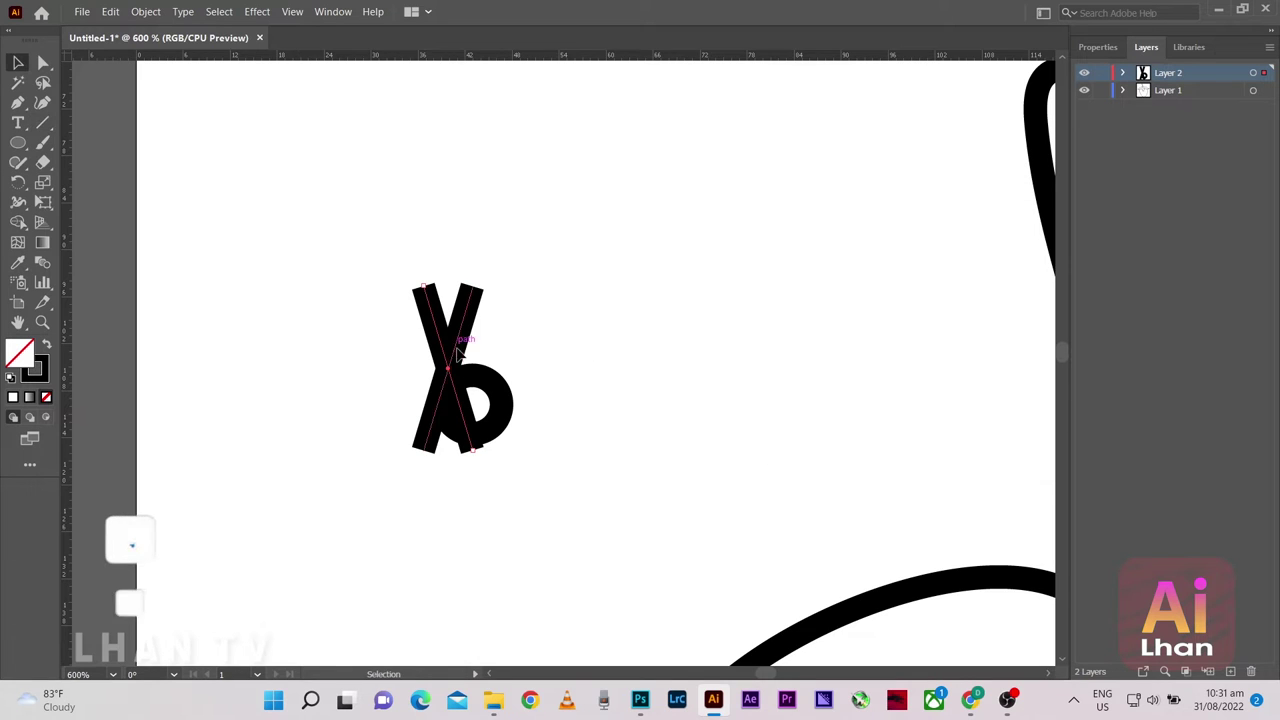
click(480, 328)
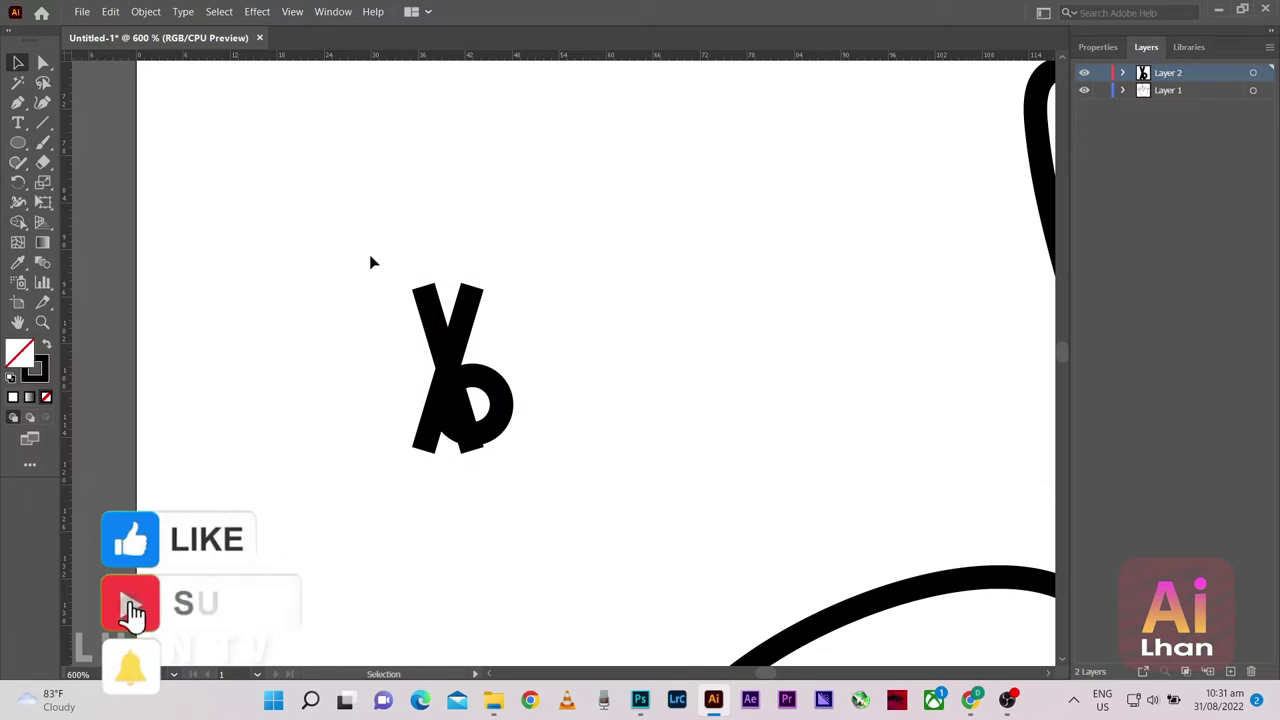
click(436, 308)
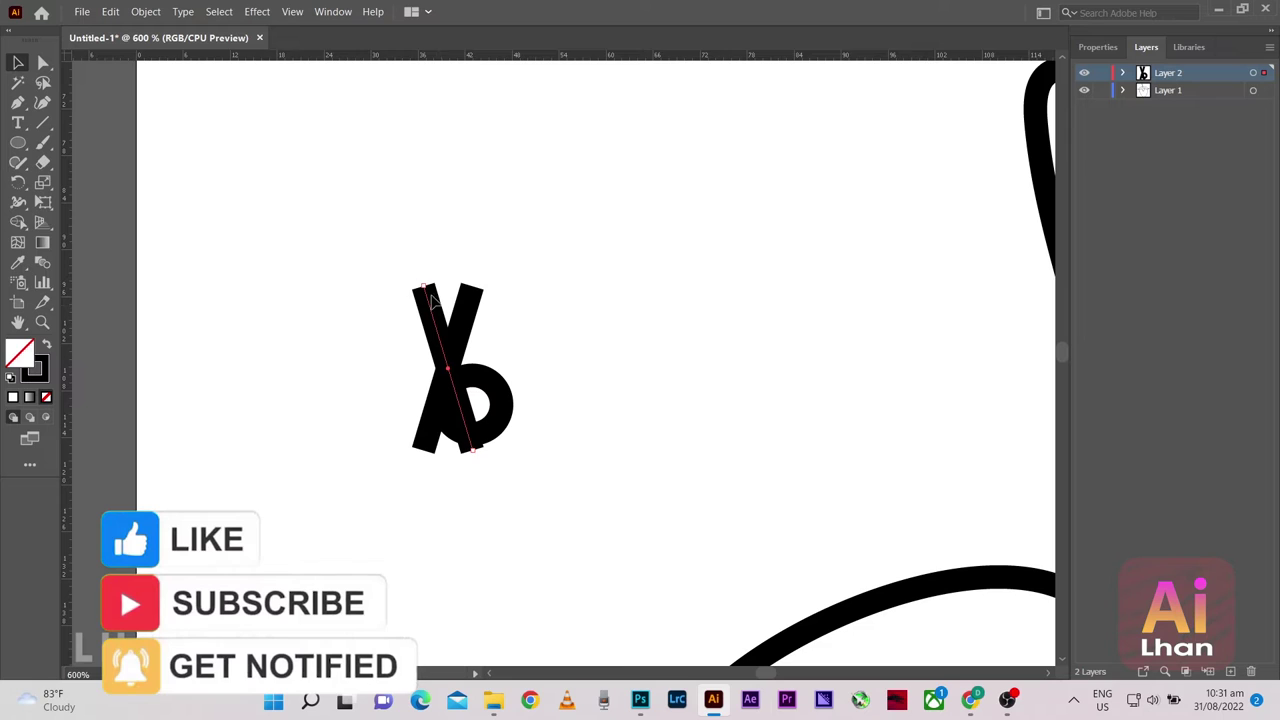
click(410, 306)
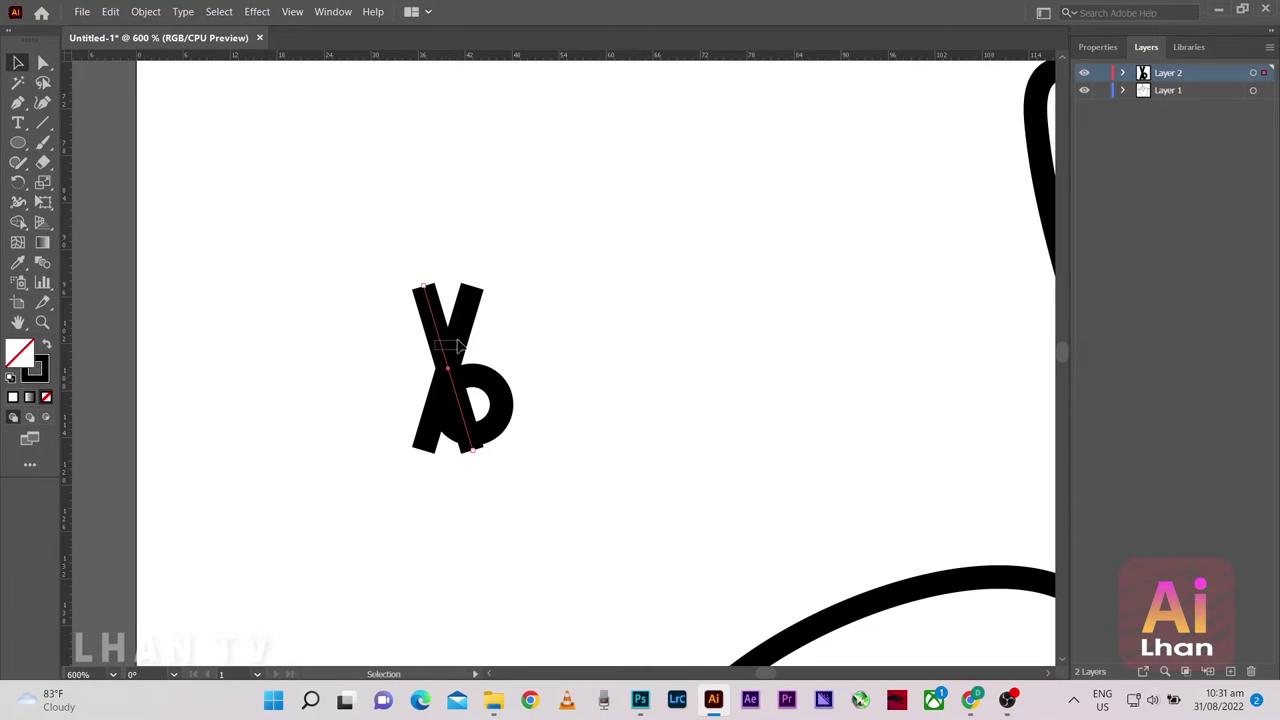
click(349, 277)
click(441, 318)
drag(434, 313, 485, 319)
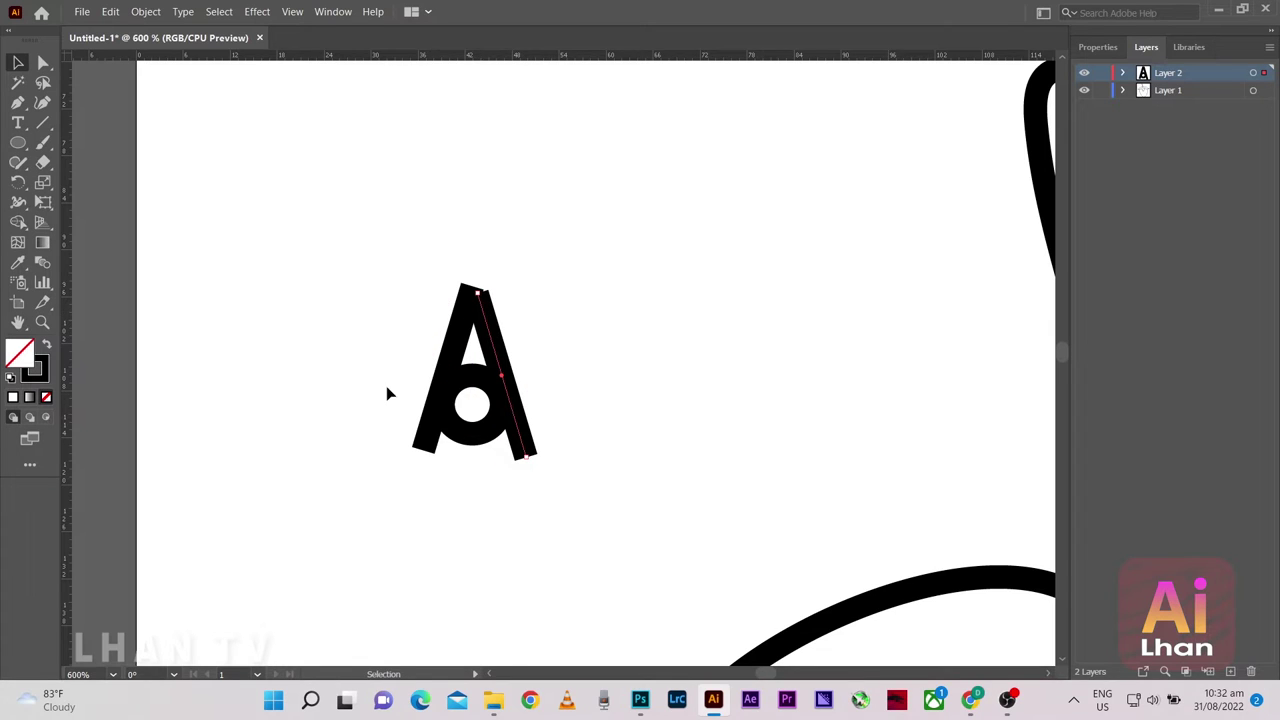
key(ctrl+a)
key(shift+m)
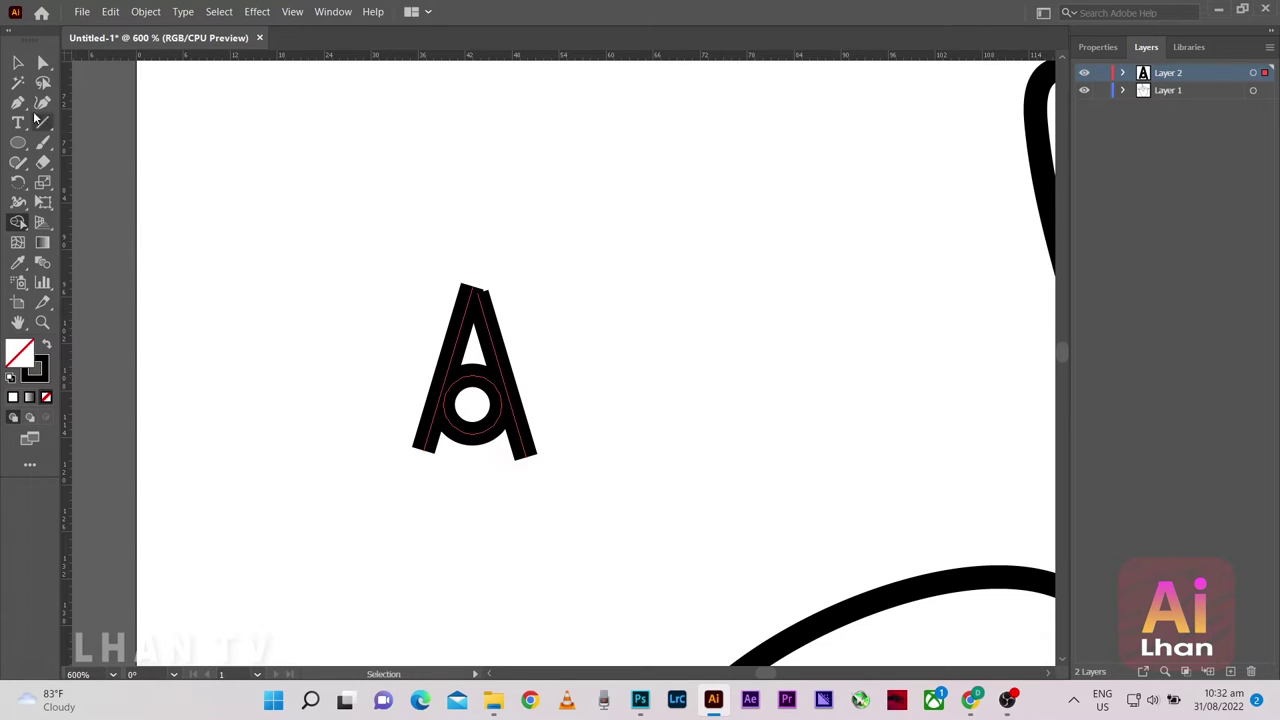
Reselect the whole A shape, then draw and undo a trial vertical centre line
key(v)
drag(338, 242, 584, 518)
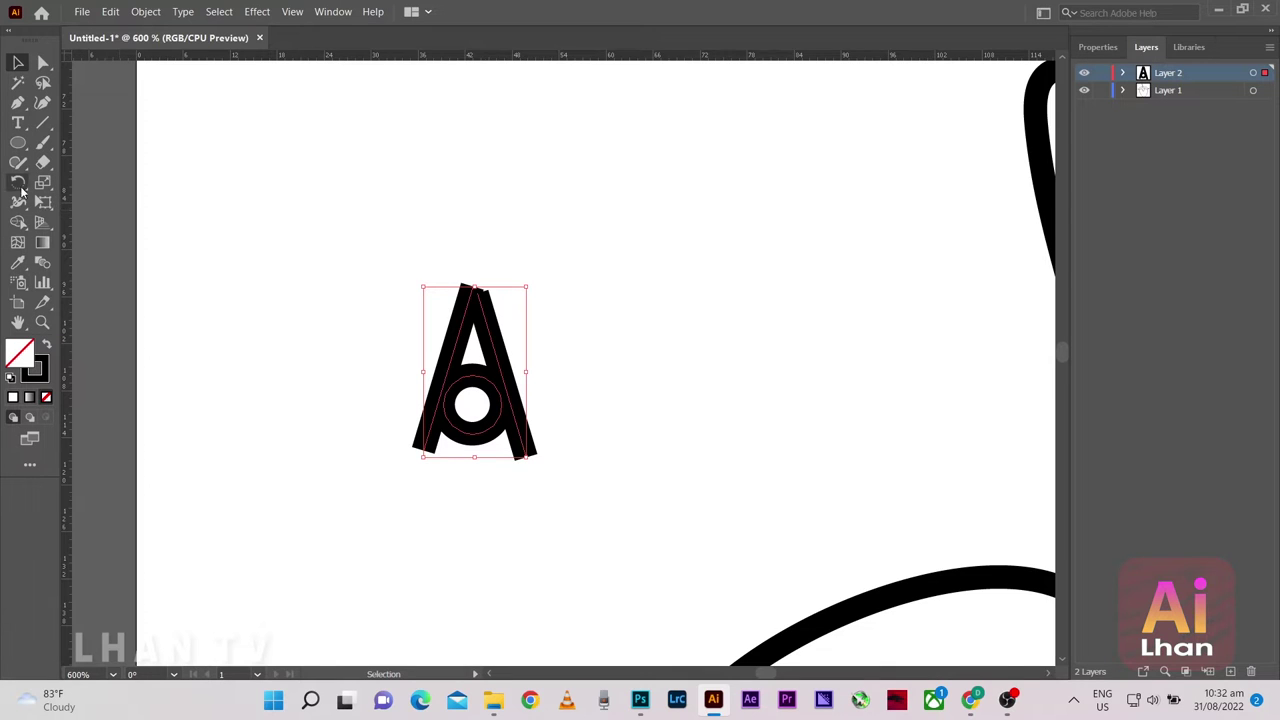
click(18, 221)
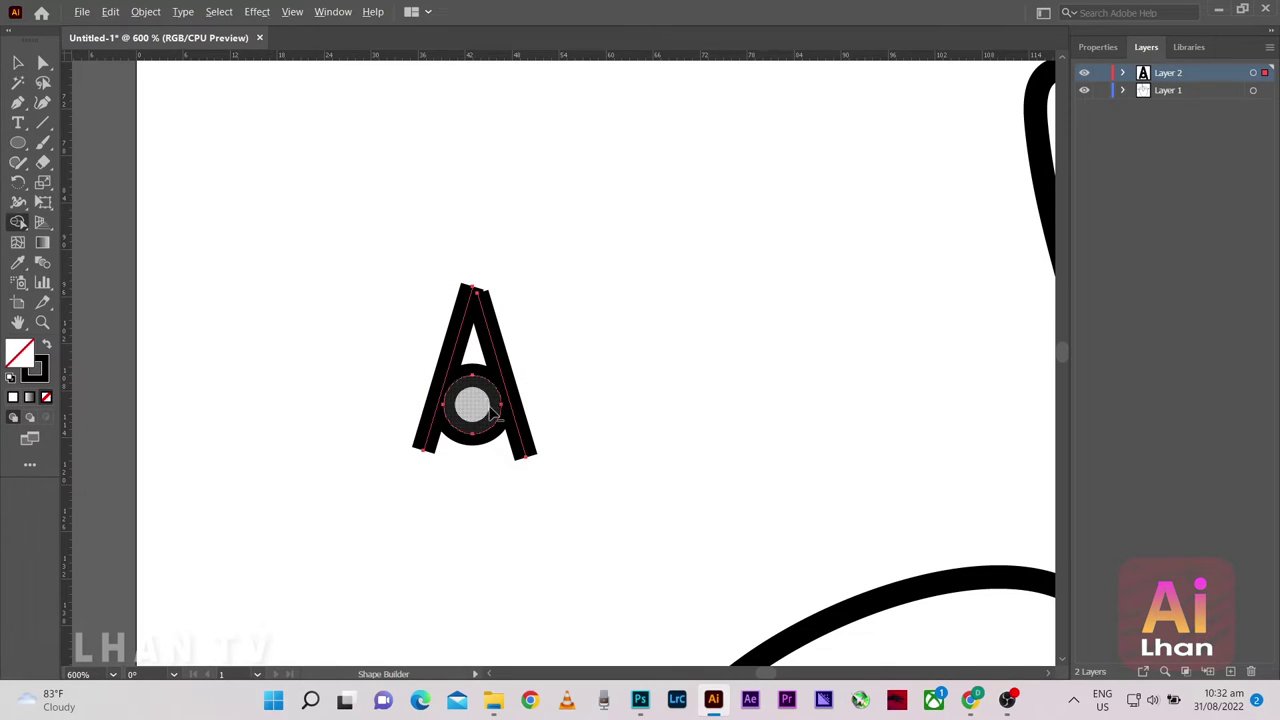
scroll(480, 410, up, 2)
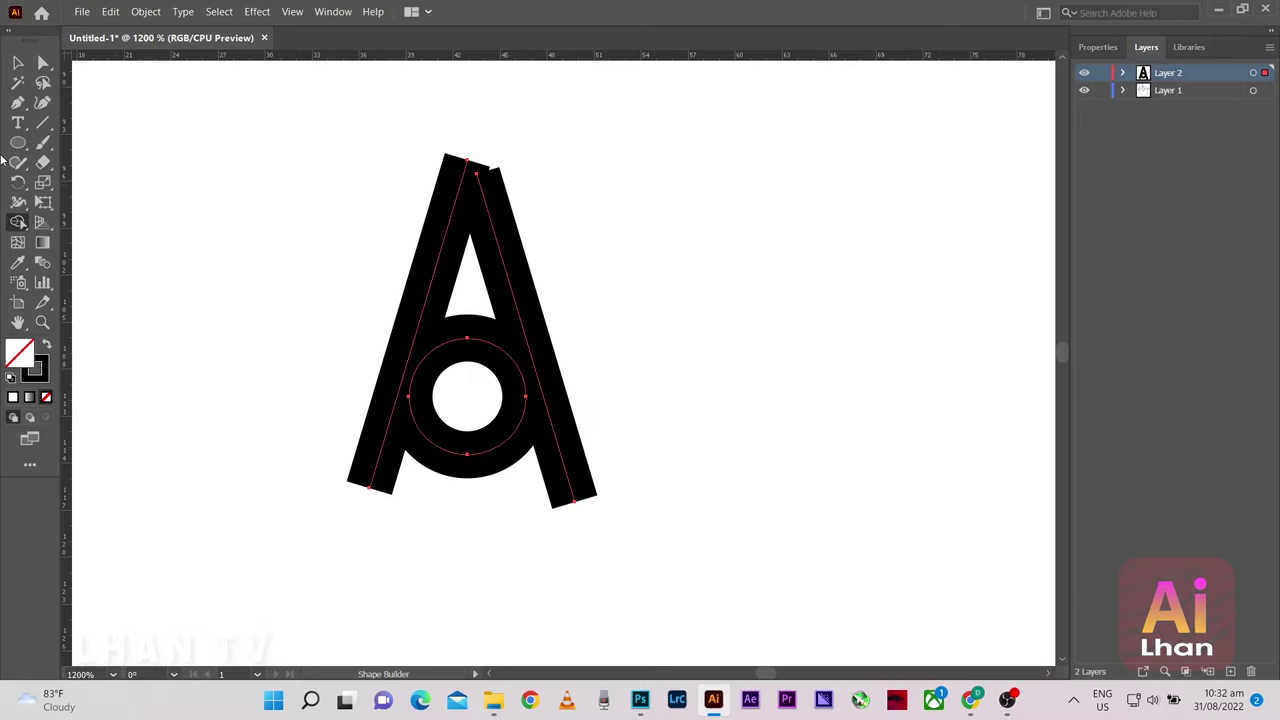
click(42, 123)
drag(467, 112, 471, 572)
key(ctrl+z)
click(600, 420)
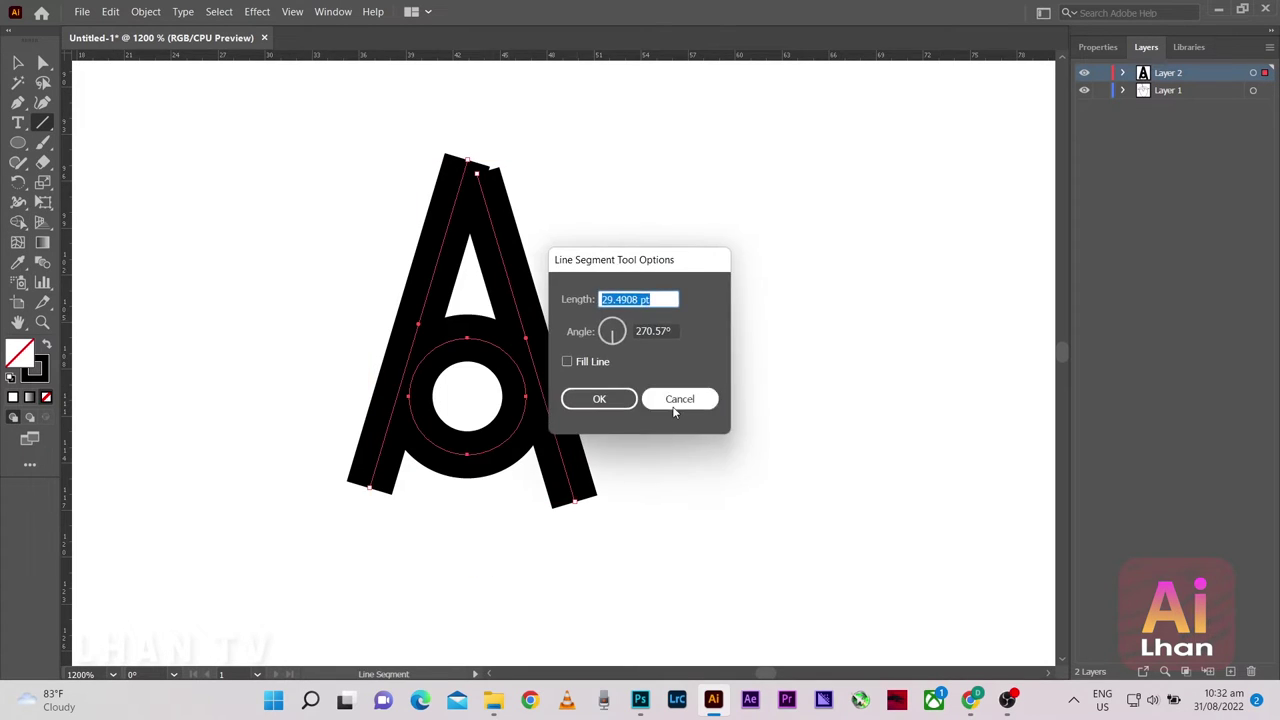
click(678, 397)
Shift the A's right stroke slightly so the A becomes symmetric
click(18, 63)
click(523, 294)
click(597, 514)
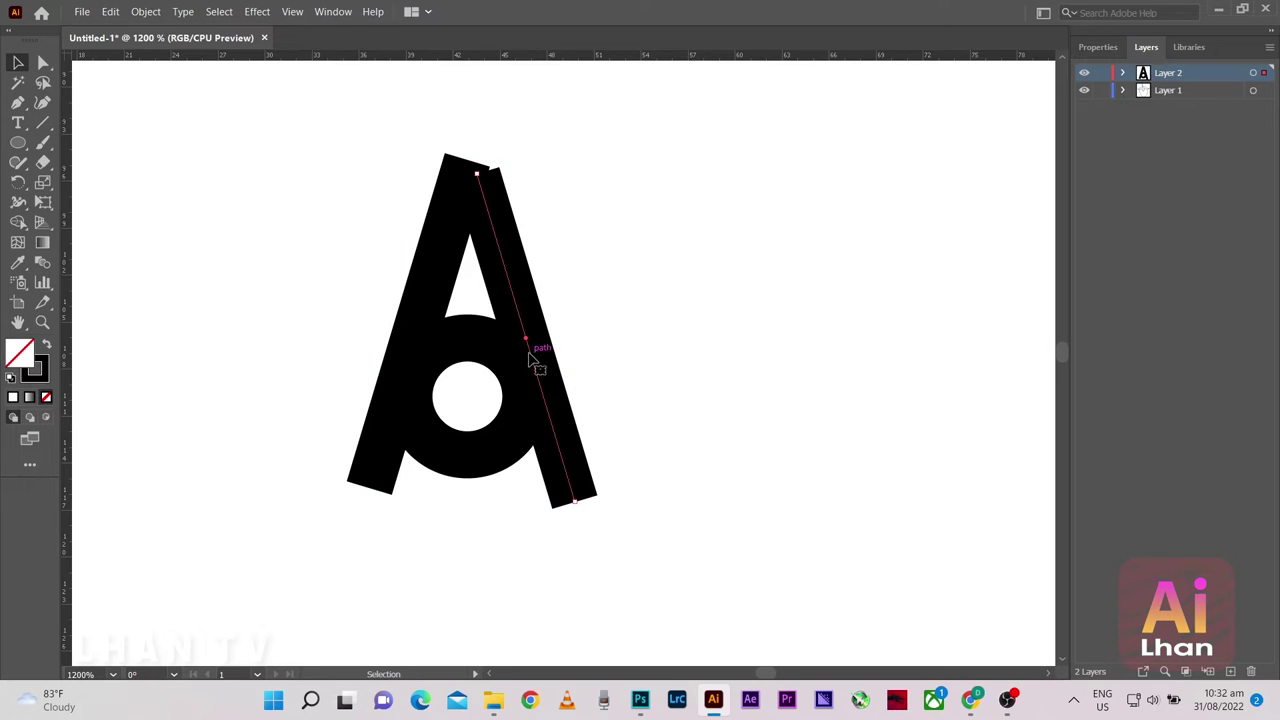
drag(530, 360, 520, 353)
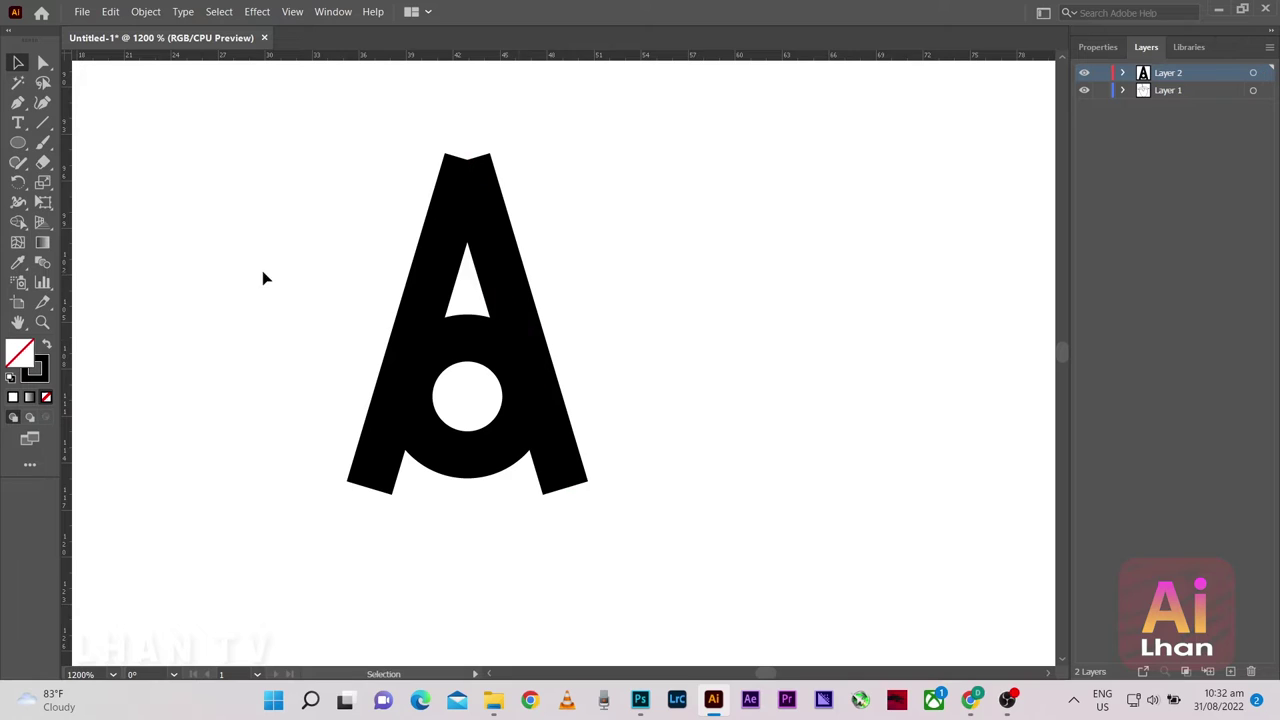
key(ctrl+a)
key(shift+m)
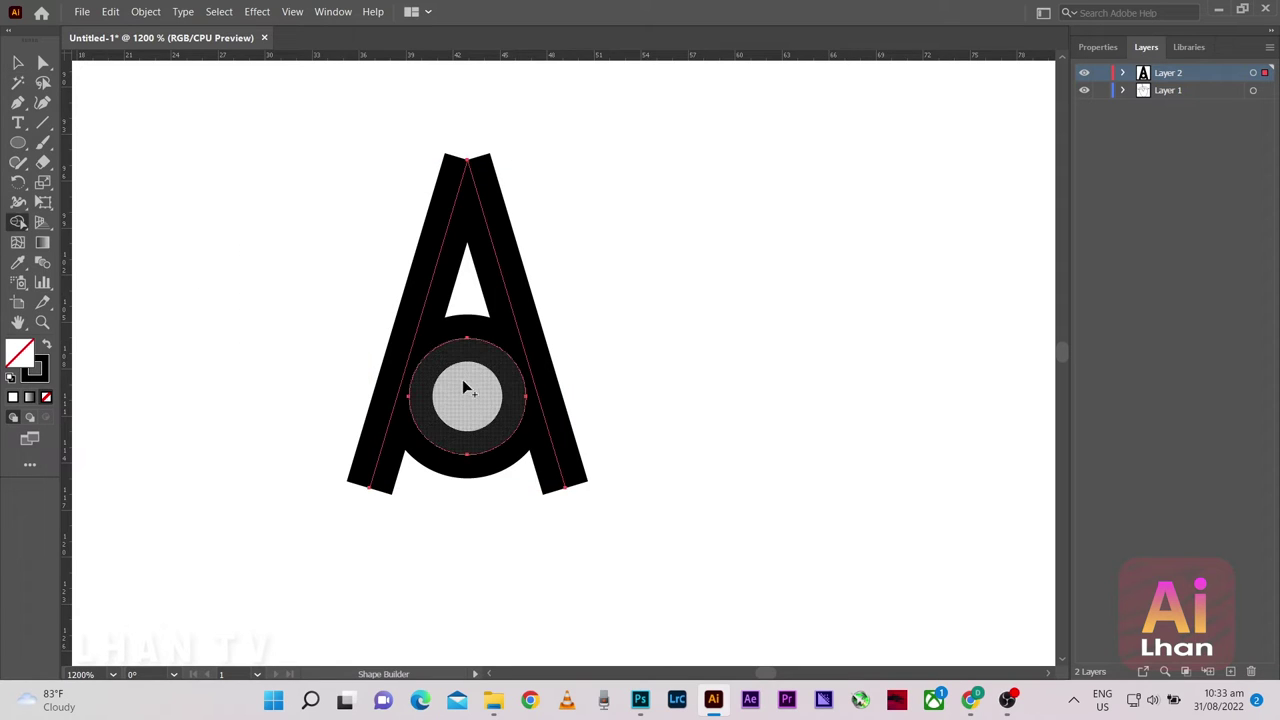
Draw a vertical line straight down the centre of the A
click(43, 123)
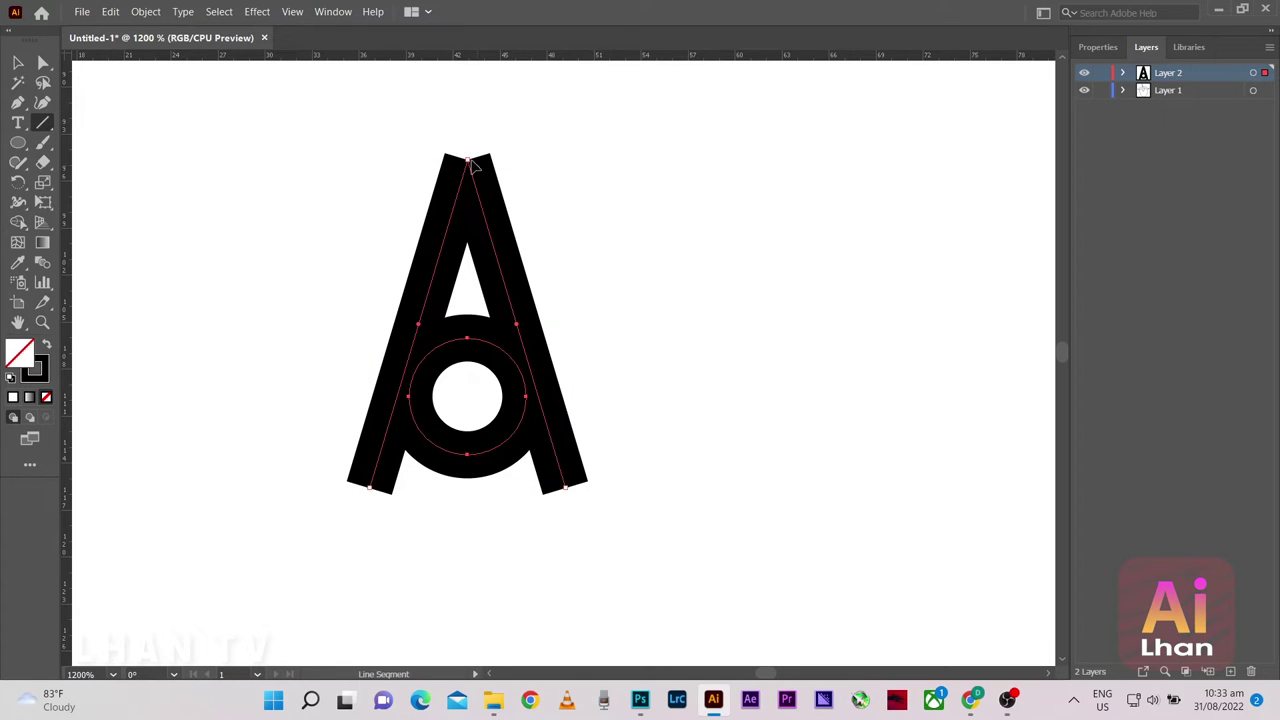
key(shift+grave)
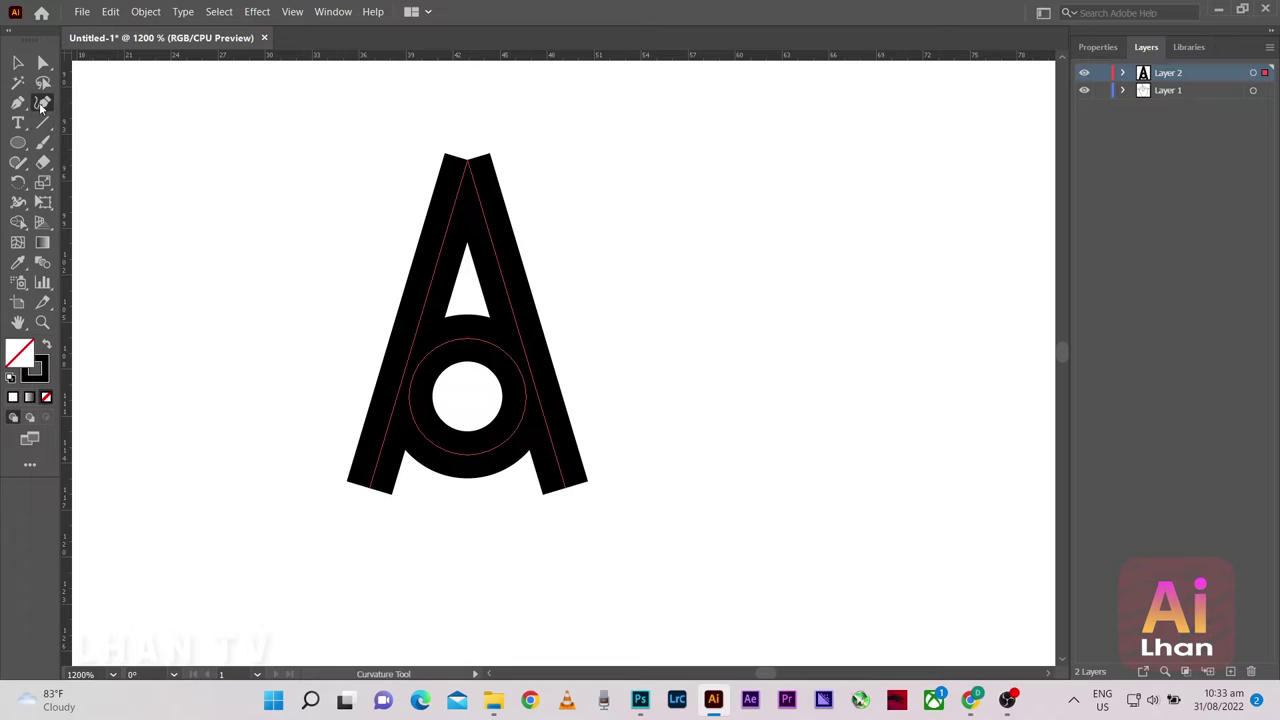
click(43, 122)
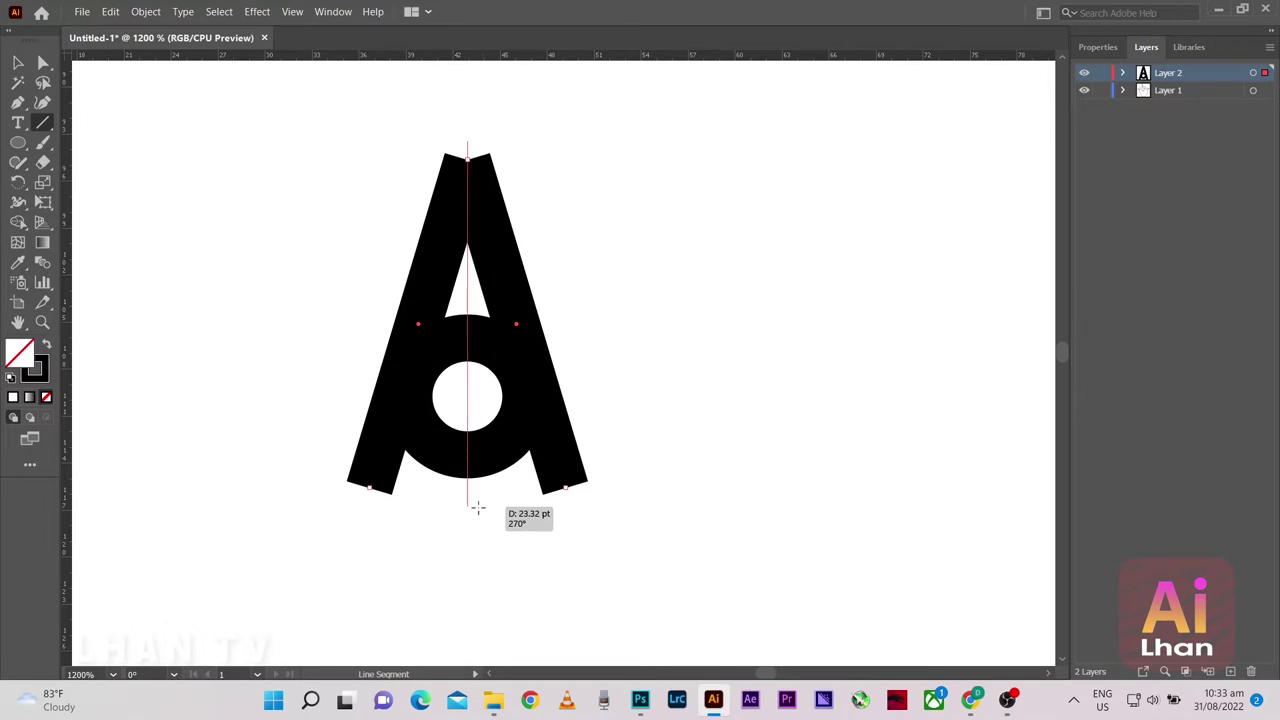
drag(467, 160, 467, 525)
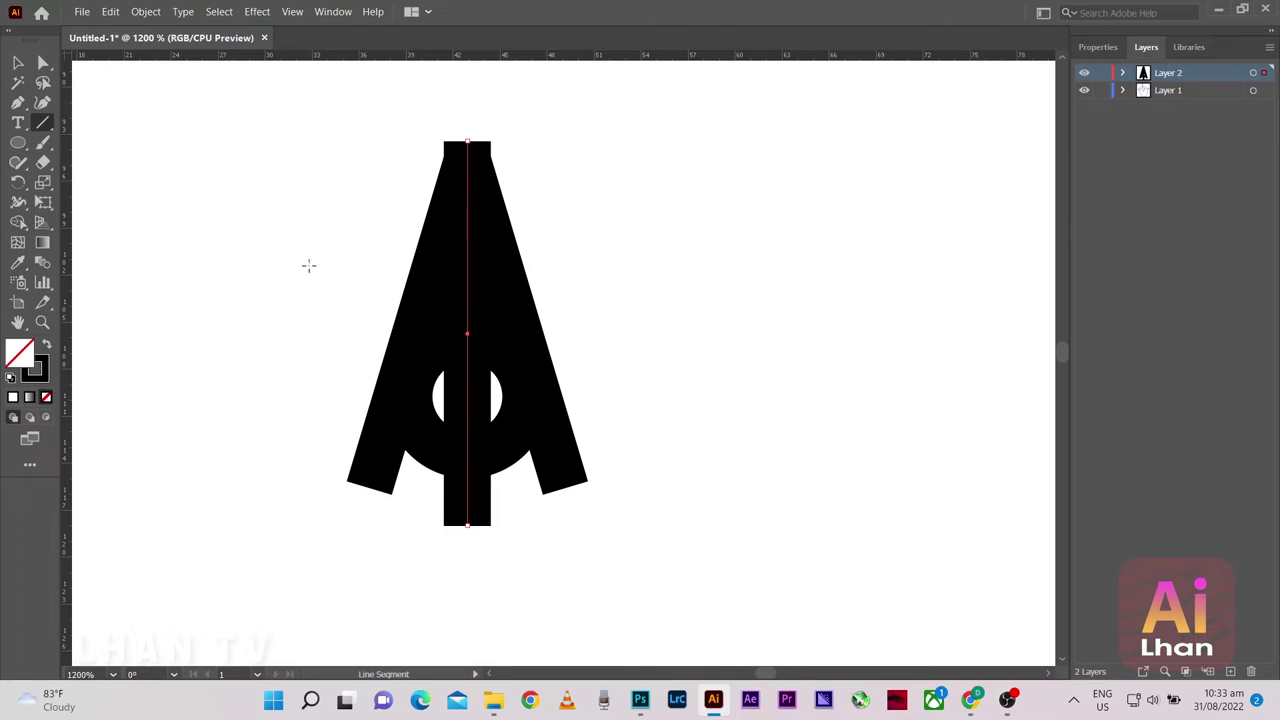
click(308, 265)
click(677, 397)
Select the A with its centre line and cut the inner circle out as a hole with Shape Builder
click(18, 64)
drag(242, 127, 677, 461)
click(18, 224)
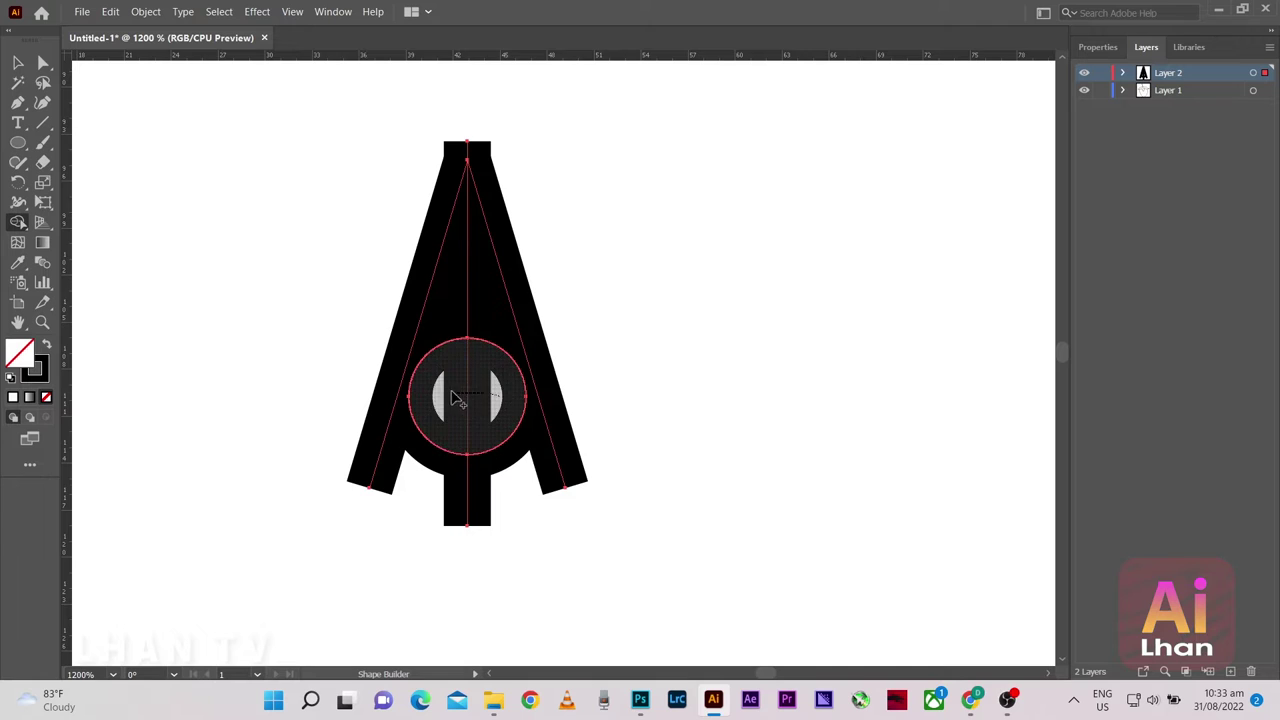
alt+click(480, 408)
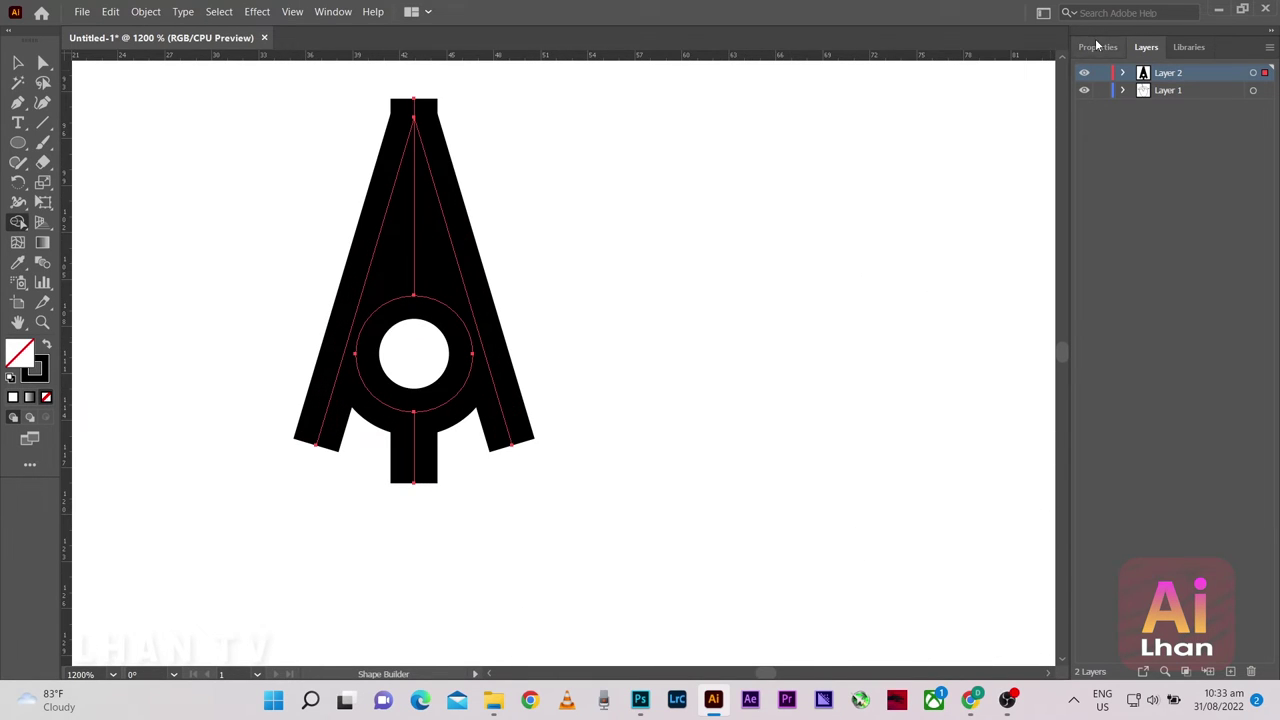
Thin the triangle-and-circle shape's outline, trying 1 pt and 0.25 pt stroke weights
click(1097, 47)
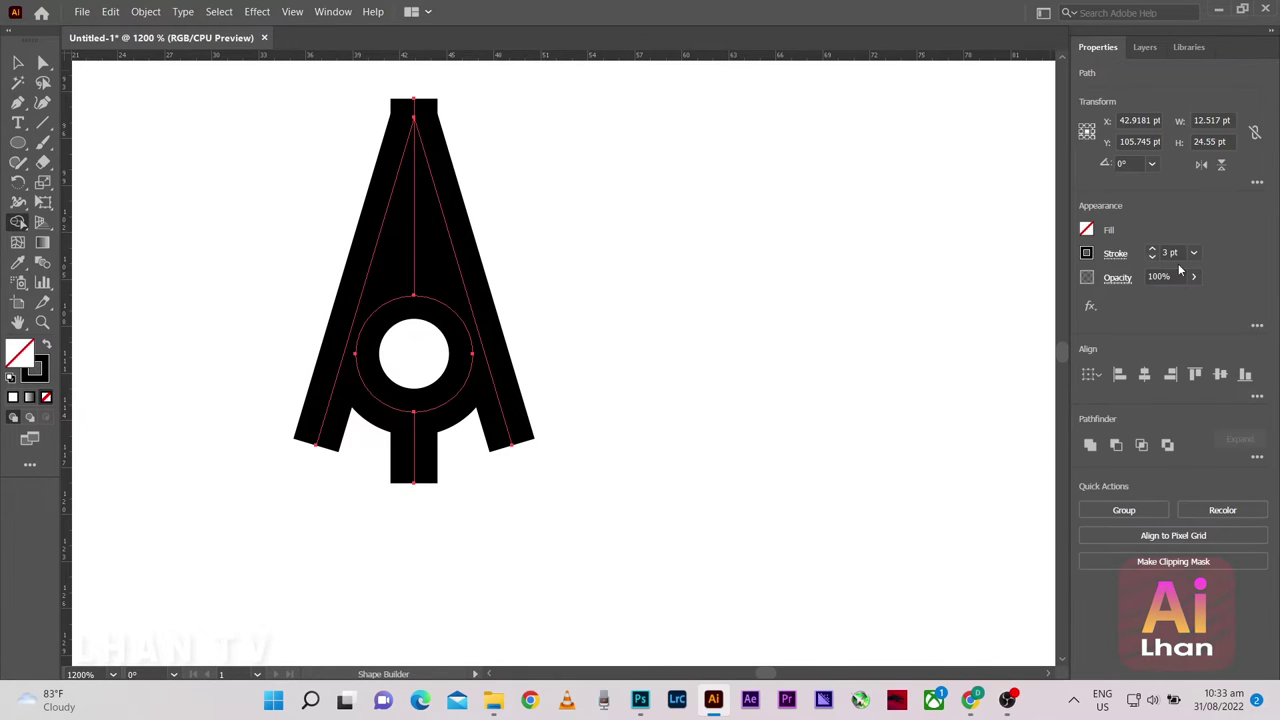
click(1193, 252)
click(1213, 325)
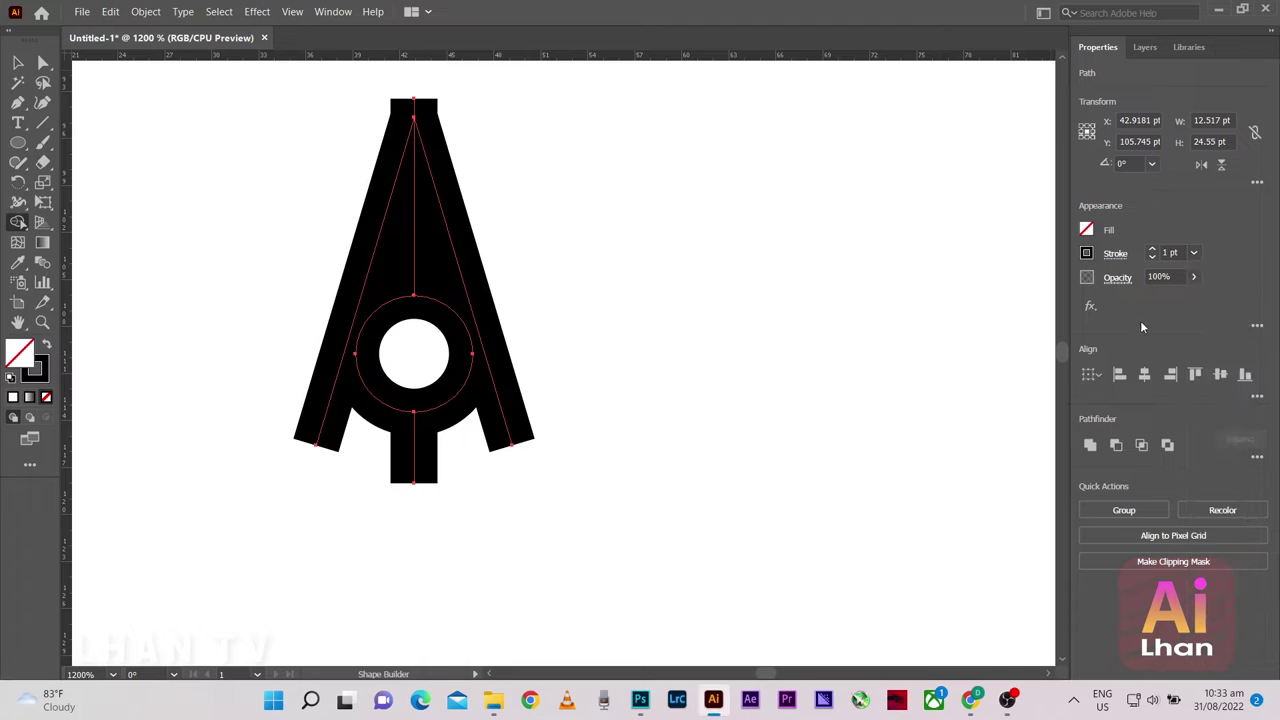
click(1193, 252)
click(1215, 272)
click(16, 64)
drag(189, 117, 554, 352)
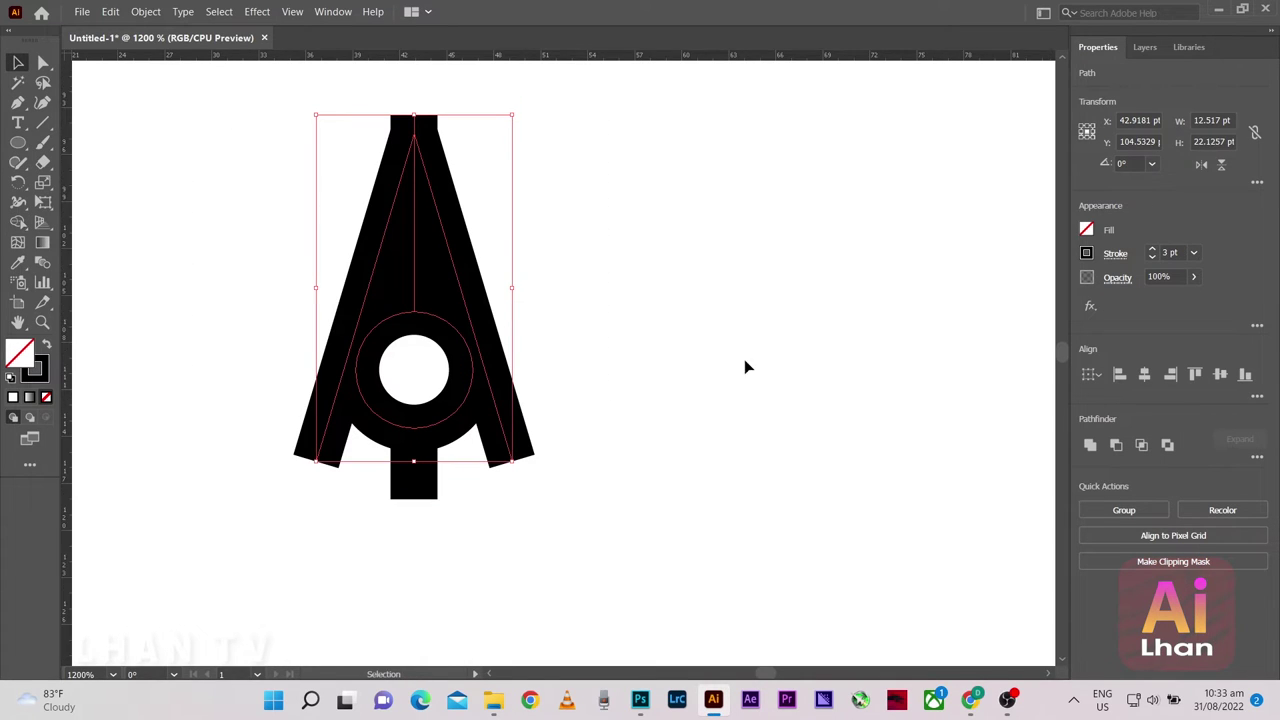
click(1193, 252)
click(1213, 325)
click(263, 329)
Pull the lower ends of both slanted legs up and inward, closer to the circle
scroll(297, 450, up, 1)
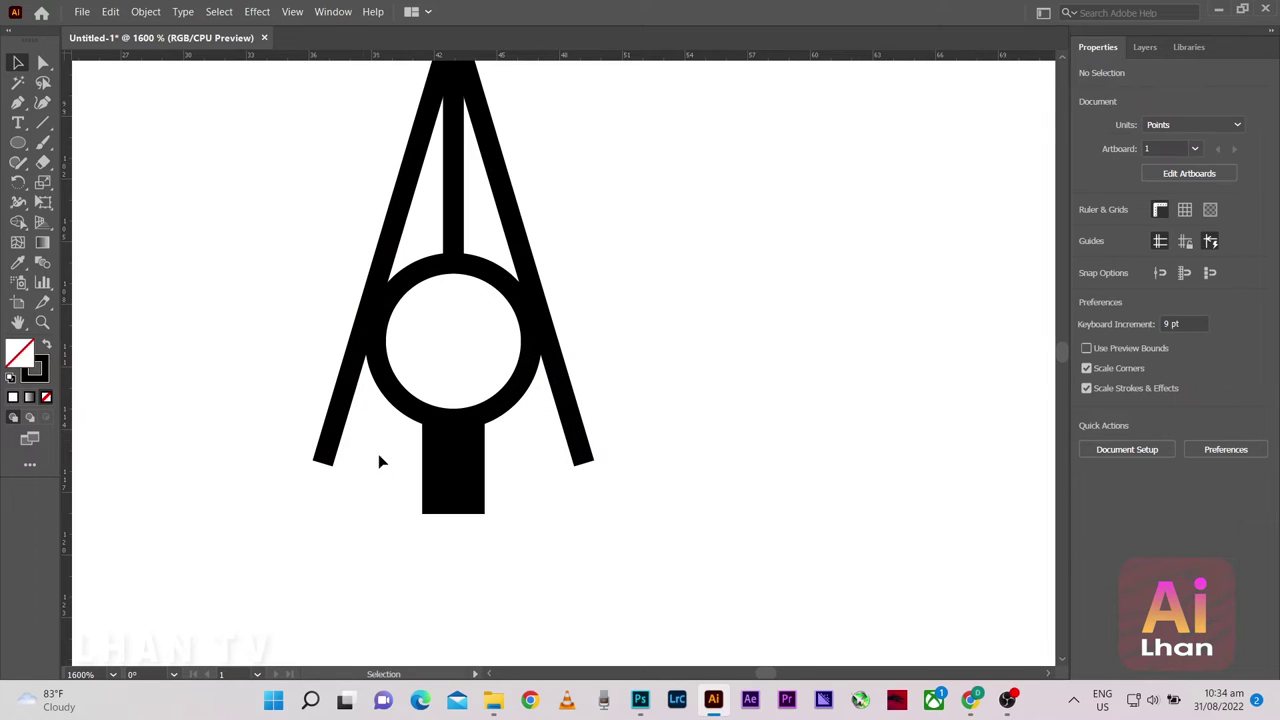
click(330, 437)
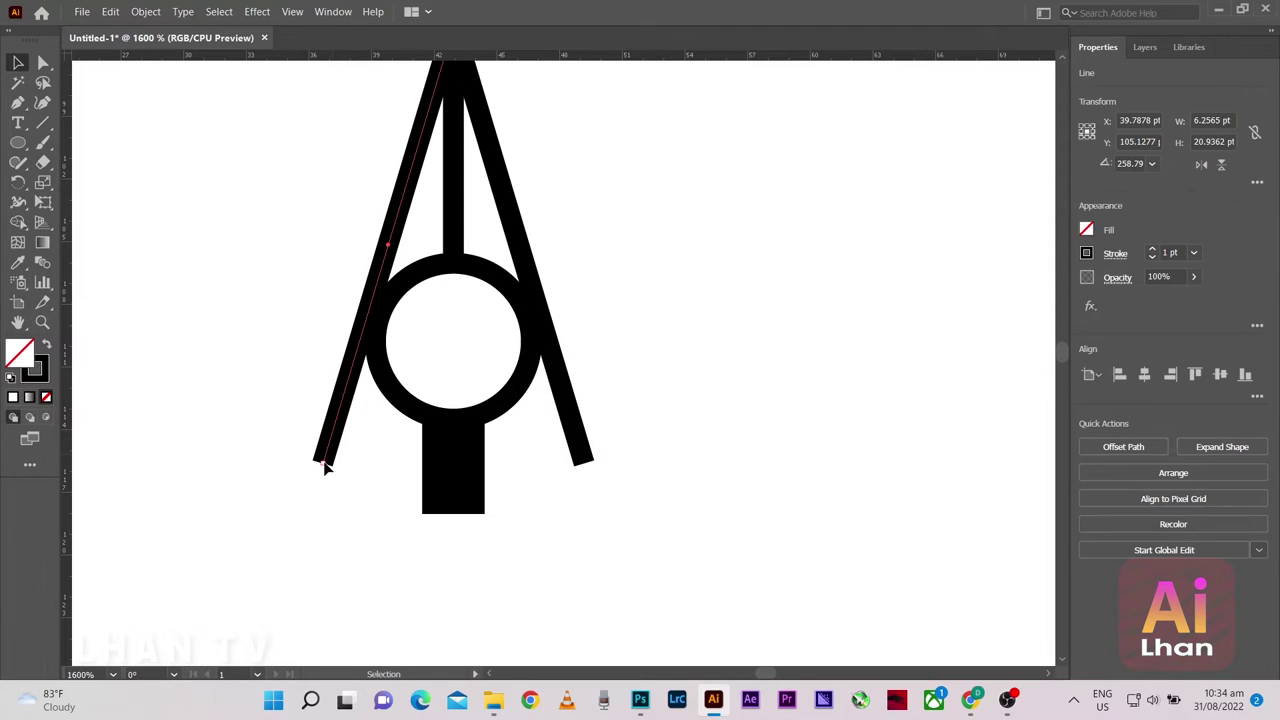
mouse_move(323, 464)
mouse_down()
mouse_move(357, 478)
mouse_move(326, 470)
mouse_up()
click(584, 457)
mouse_move(585, 458)
mouse_down()
mouse_move(568, 472)
mouse_move(570, 461)
mouse_up()
click(675, 330)
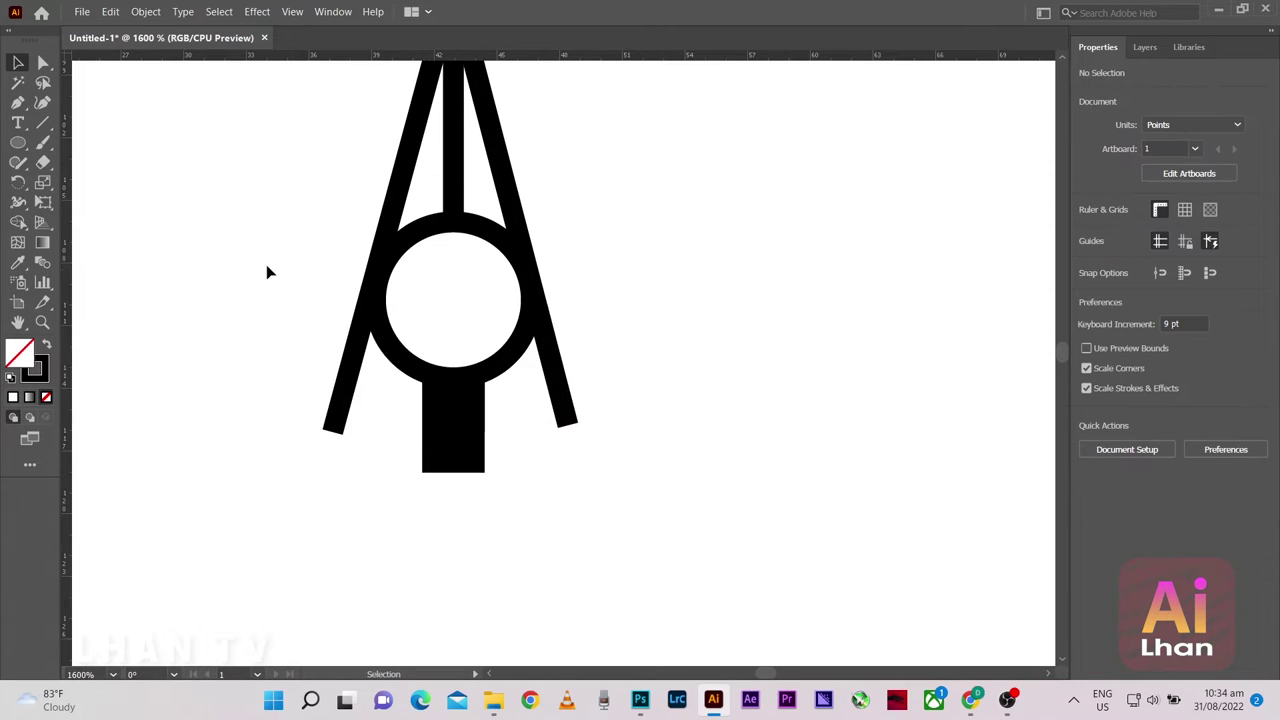
scroll(250, 320, up, 1)
Draw a horizontal line across the circle and select every part of the drawing
key(backslash)
drag(228, 362, 650, 363)
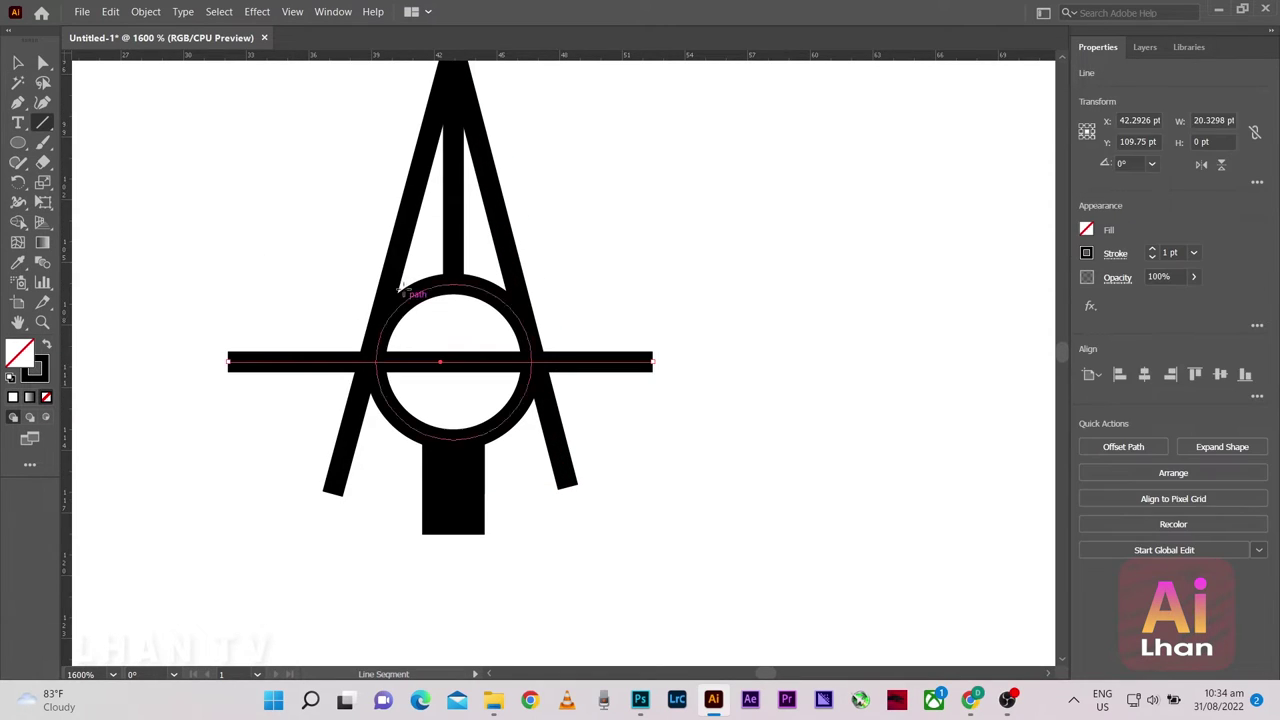
scroll(266, 280, down, 2)
key(v)
drag(278, 144, 688, 454)
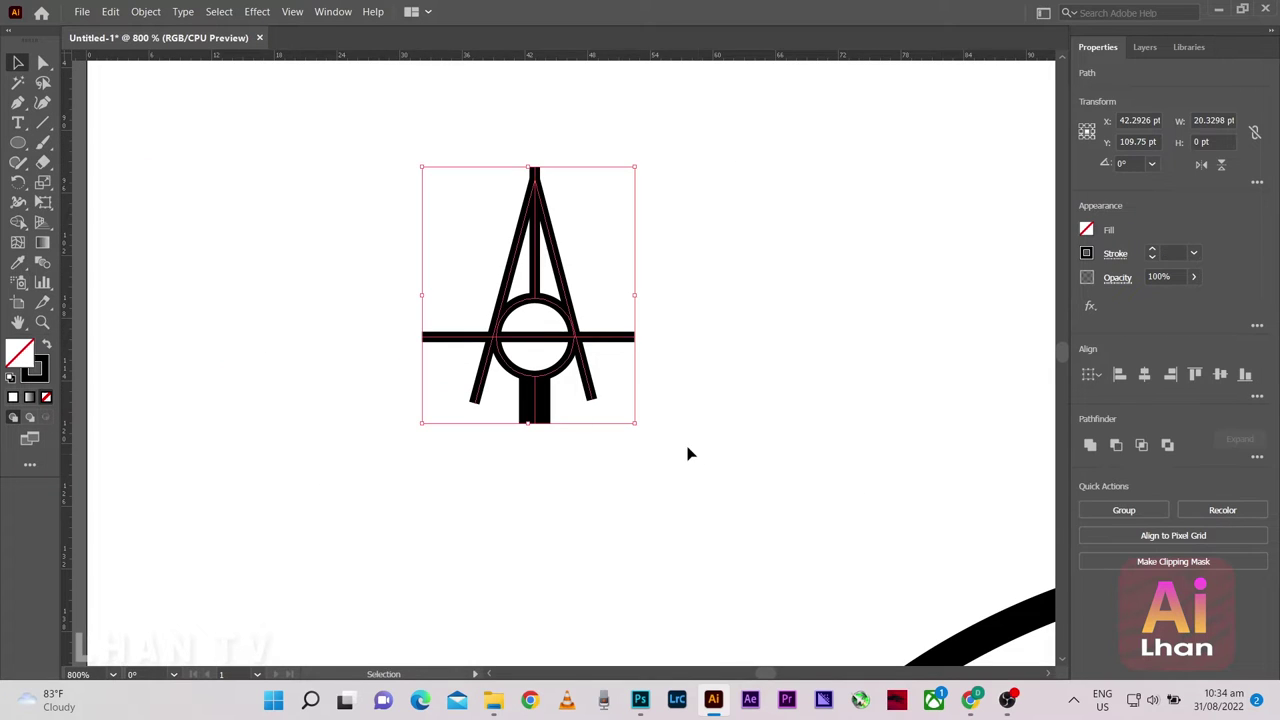
Merge the circle and triangle interiors into a teardrop with Shape Builder
click(24, 228)
drag(537, 351, 535, 250)
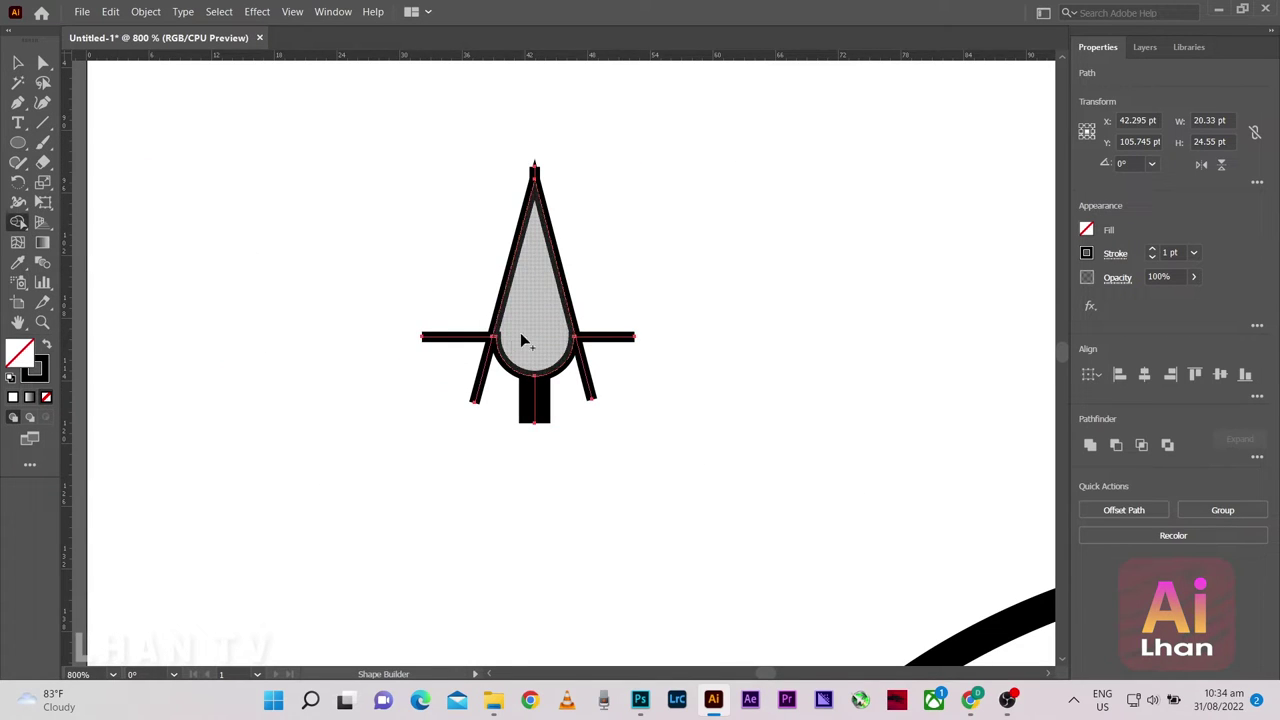
scroll(520, 332, up, 3)
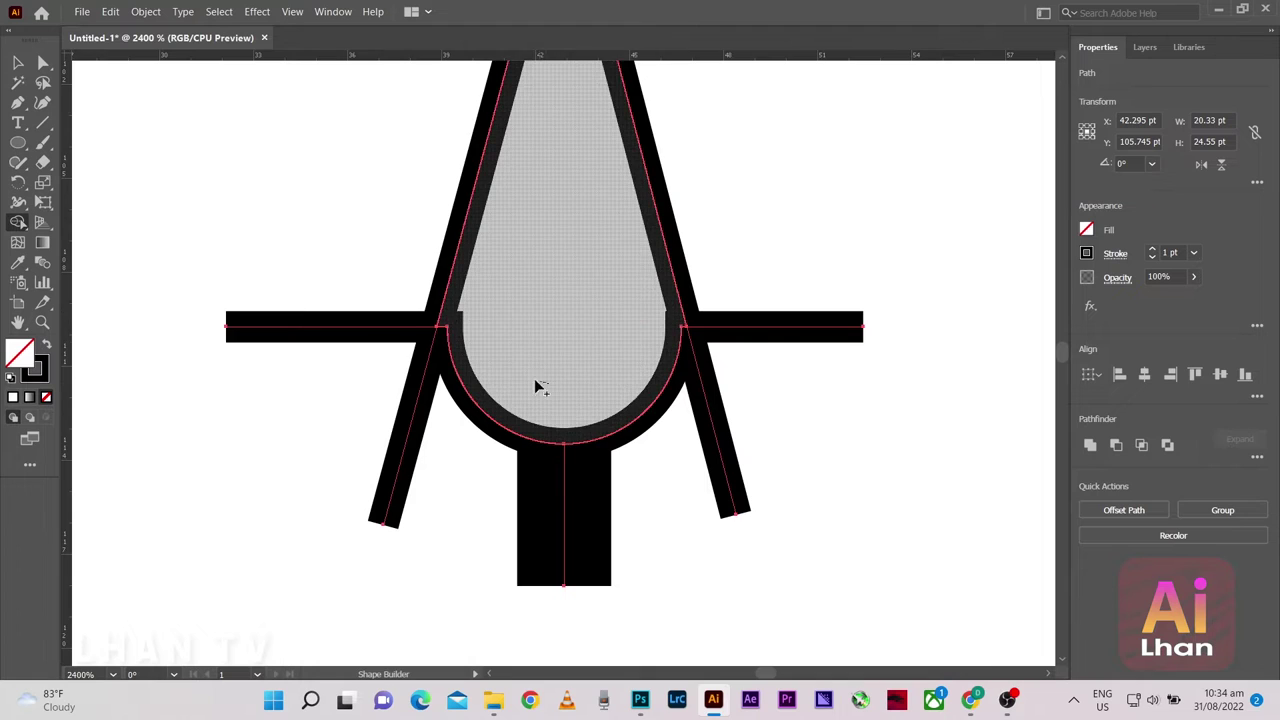
click(465, 330)
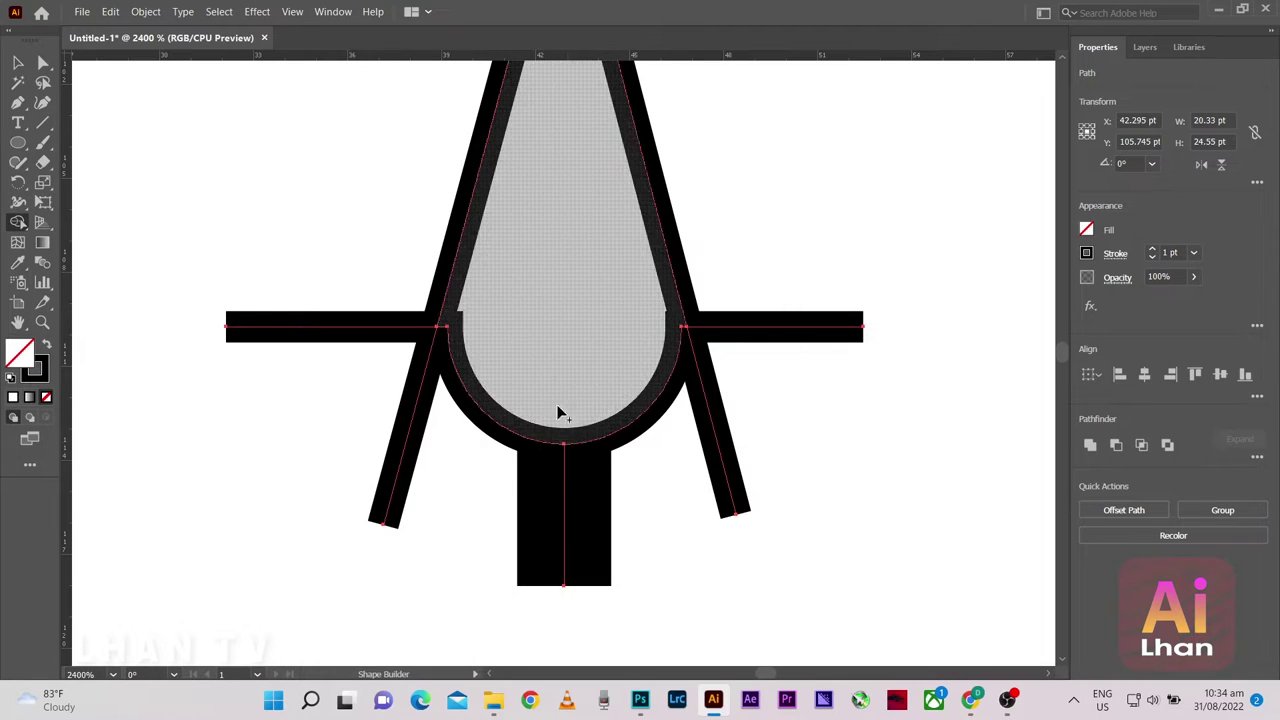
Delete the teardrop fill, bottom stem, lower leg pieces and both crossbar arms
drag(530, 432, 557, 414)
drag(457, 486, 680, 477)
drag(371, 334, 435, 460)
drag(730, 238, 710, 458)
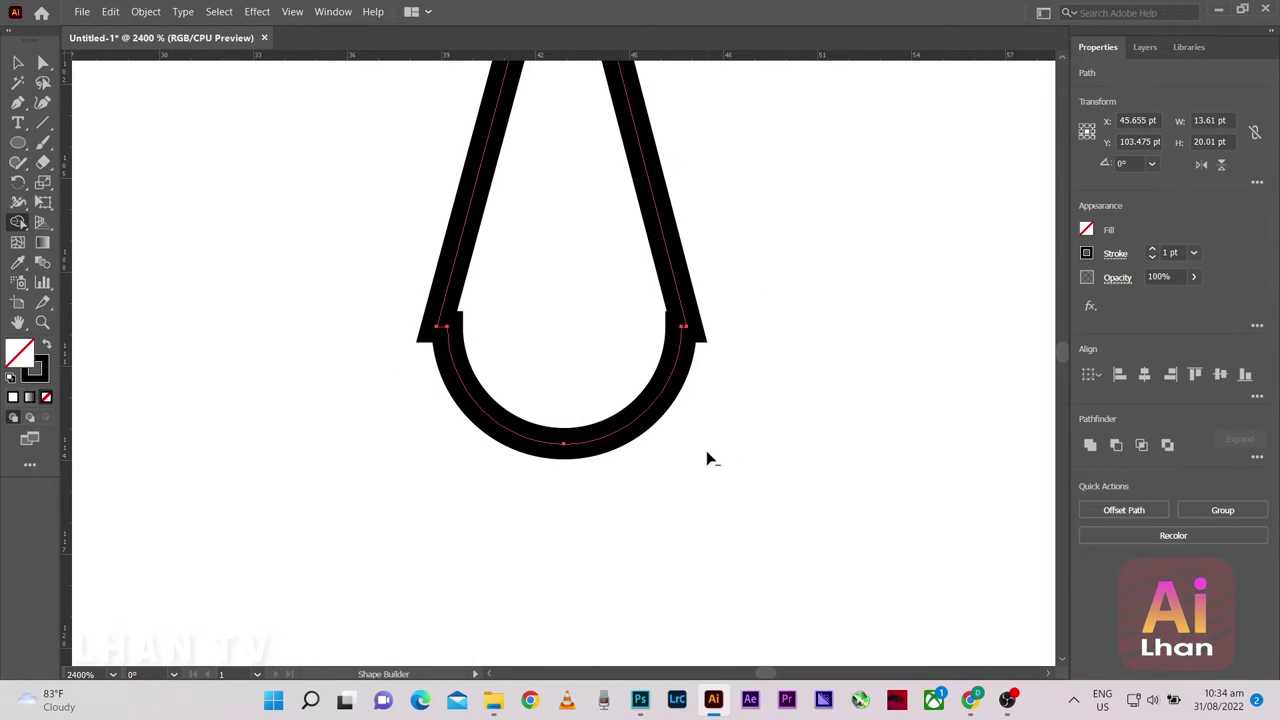
scroll(705, 445, up, 1)
scroll(340, 310, up, 2)
scroll(349, 310, up, 1)
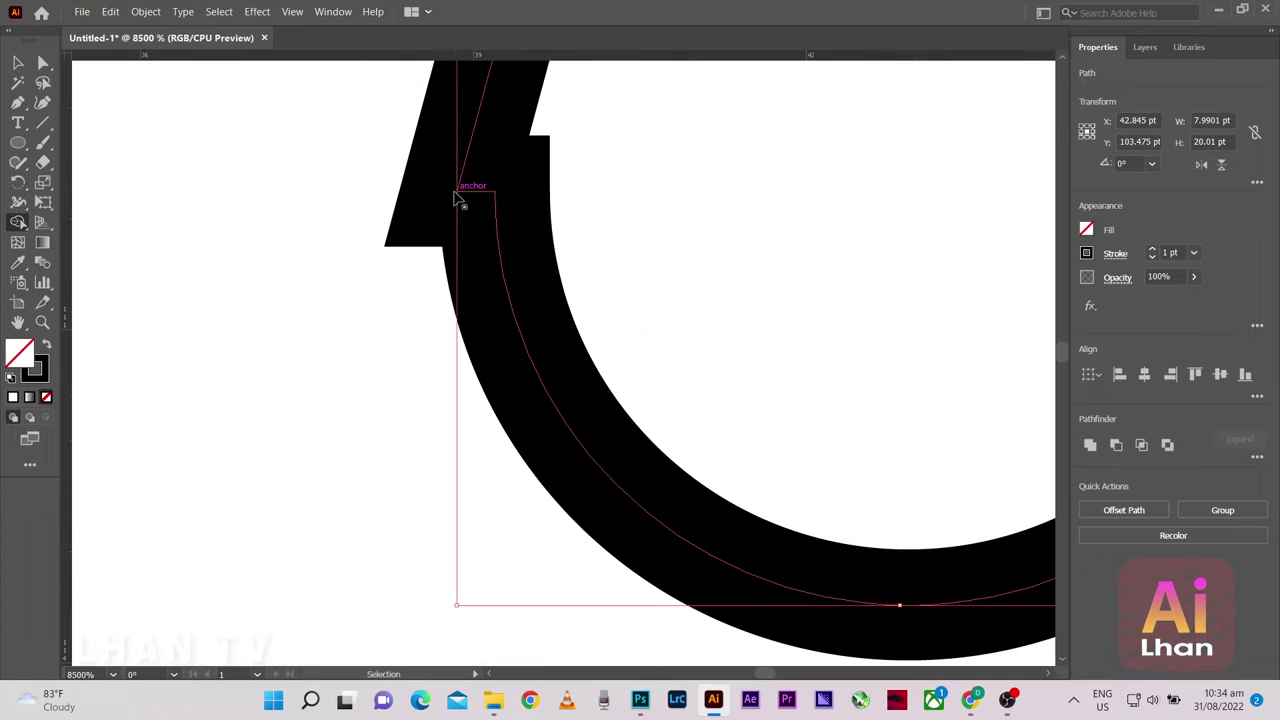
Move the teardrop outline slightly down and to the left
key(ctrl+0)
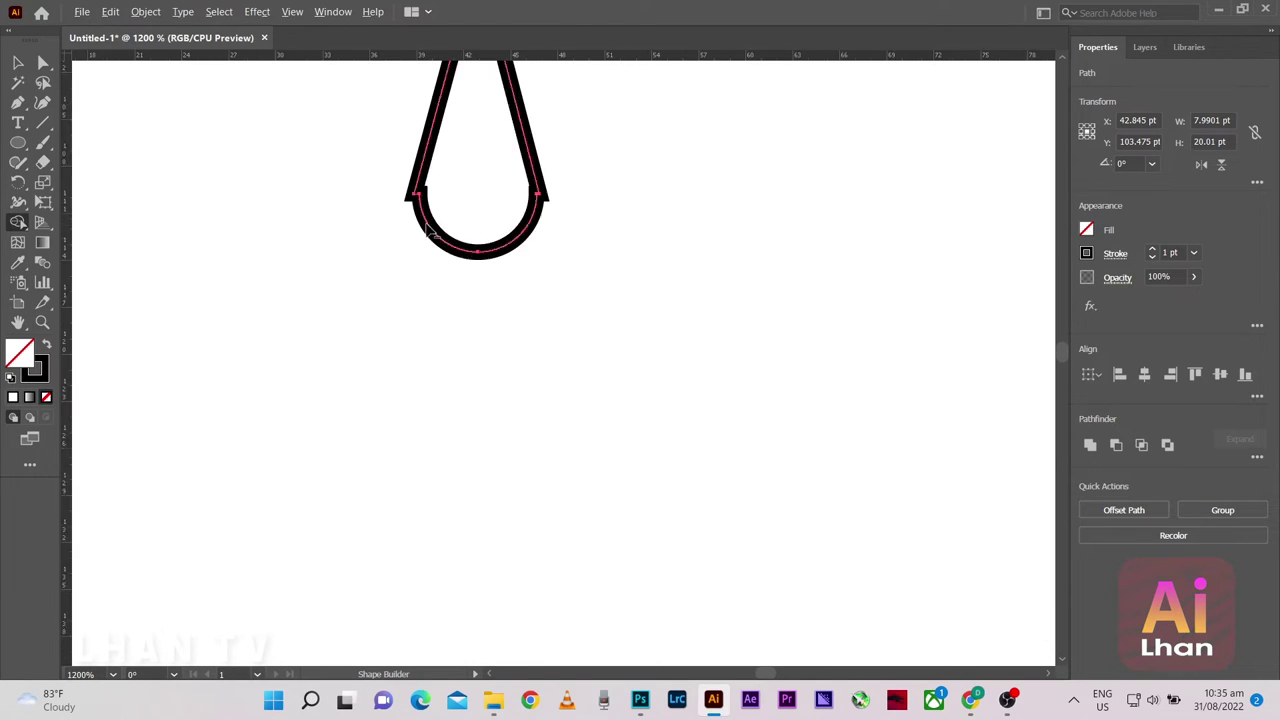
scroll(450, 360, up, 5)
click(18, 63)
click(300, 250)
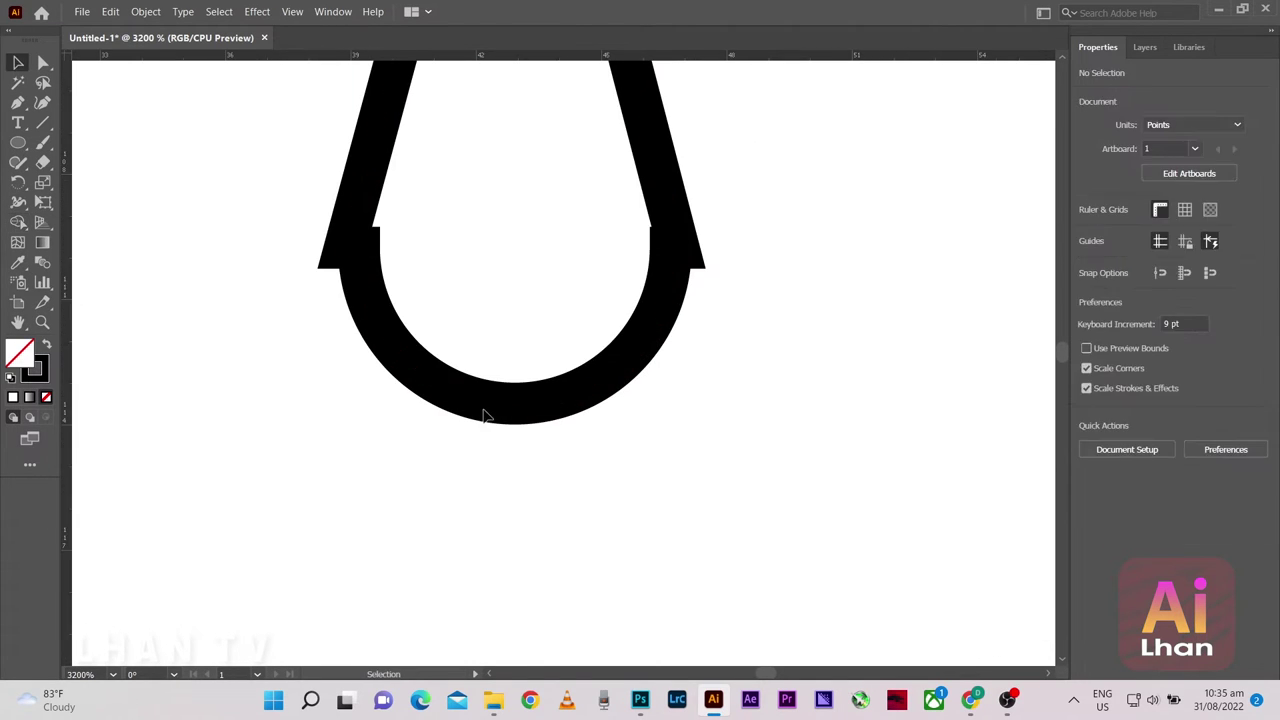
drag(511, 407, 479, 430)
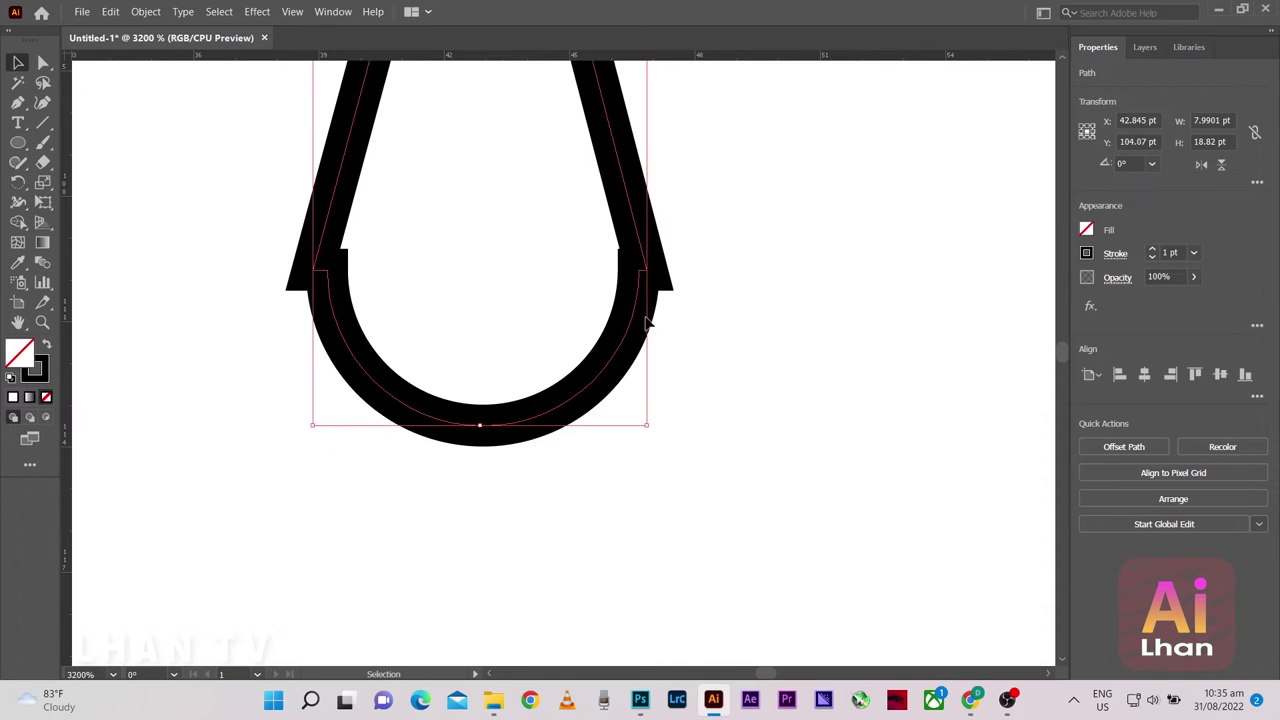
key(ctrl+shift+a)
scroll(647, 291, up, 3)
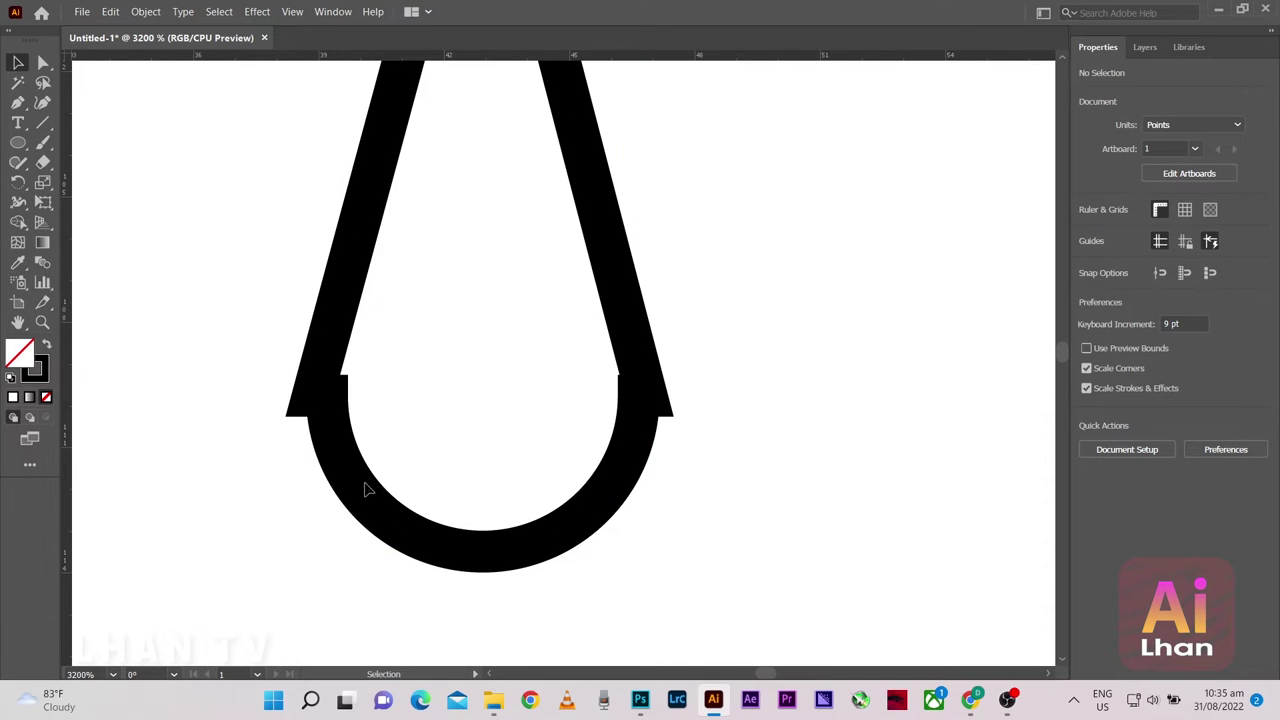
scroll(366, 488, down, 3)
scroll(431, 346, up, 1)
scroll(250, 185, up, 3)
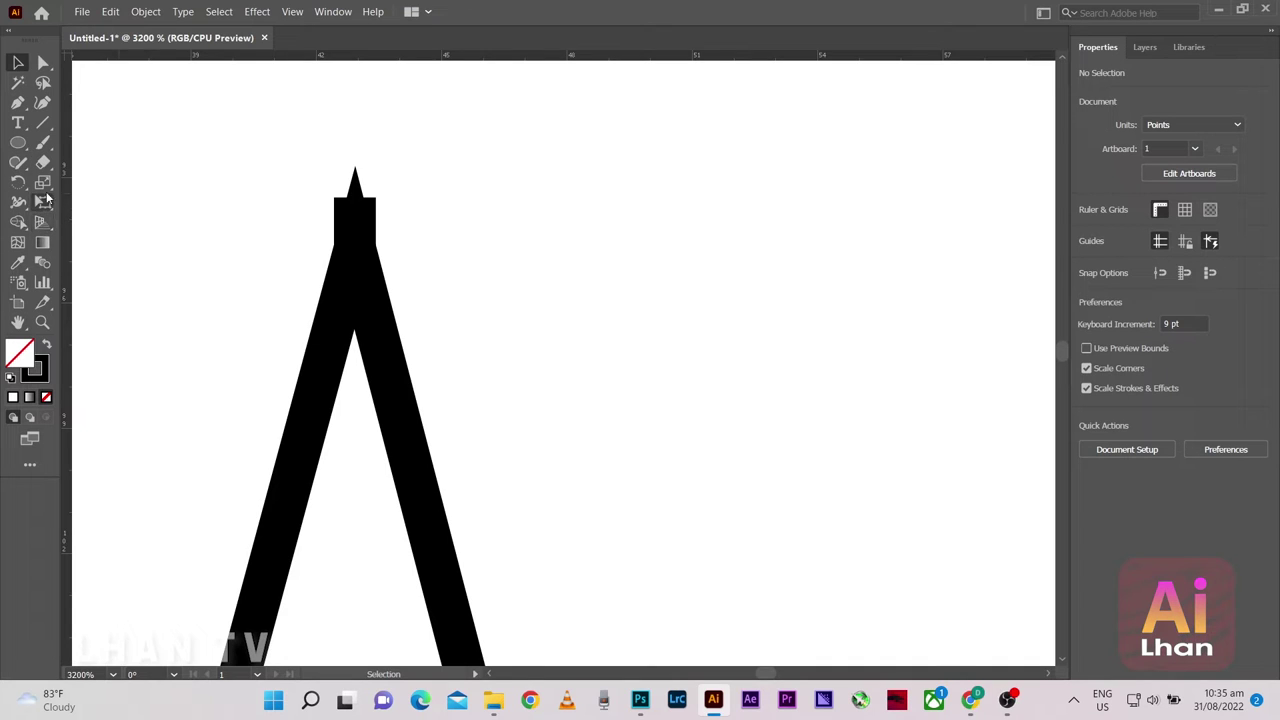
Select the teardrop outline and switch to Shape Builder again
click(355, 300)
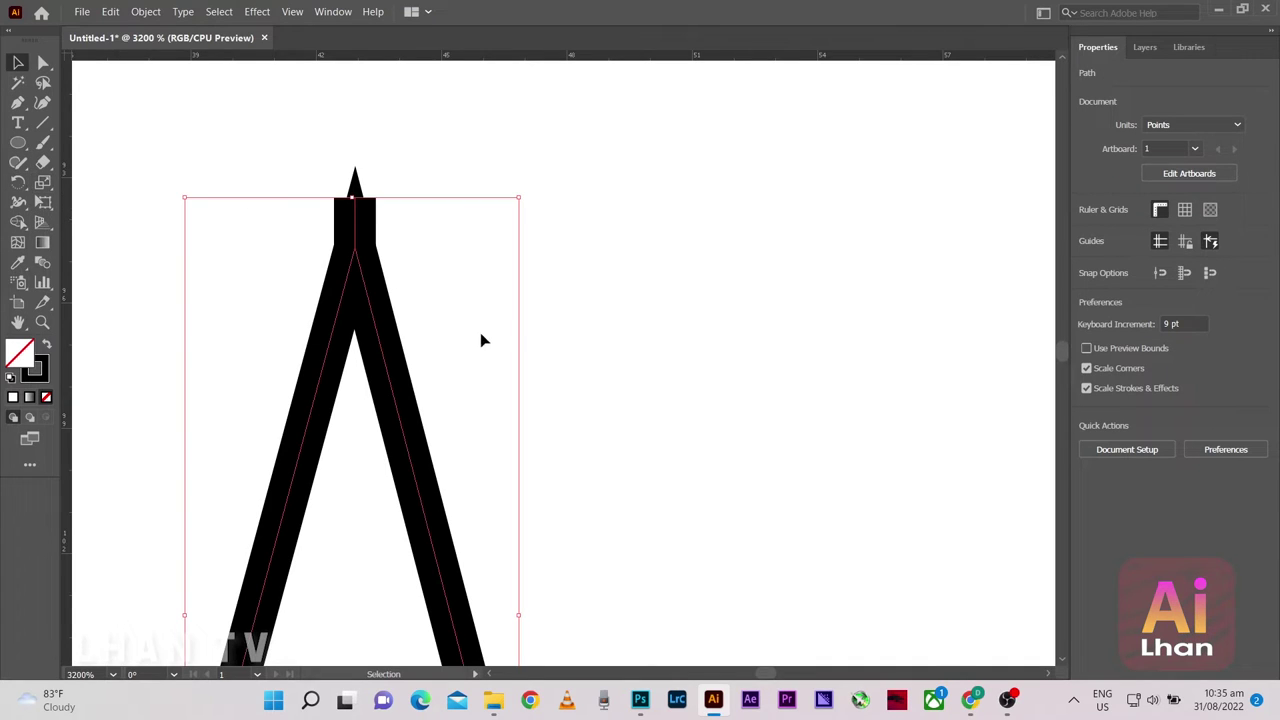
click(17, 223)
scroll(250, 510, down, 5)
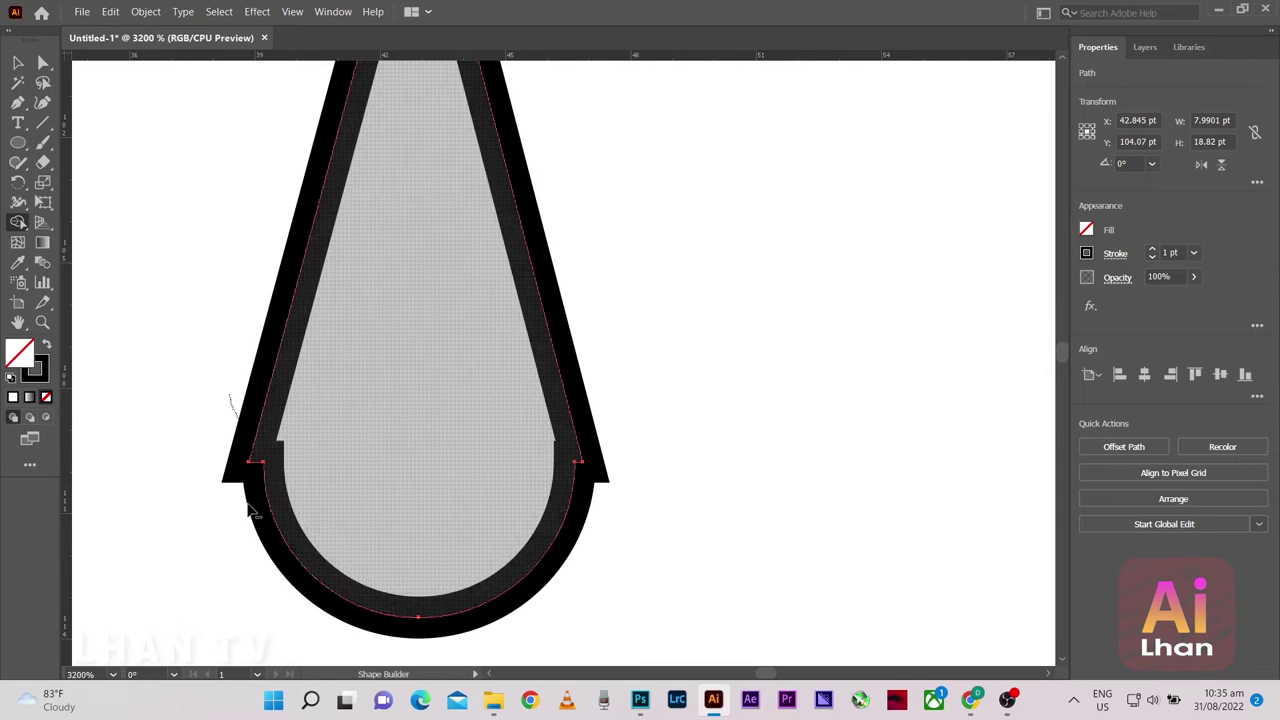
click(251, 507)
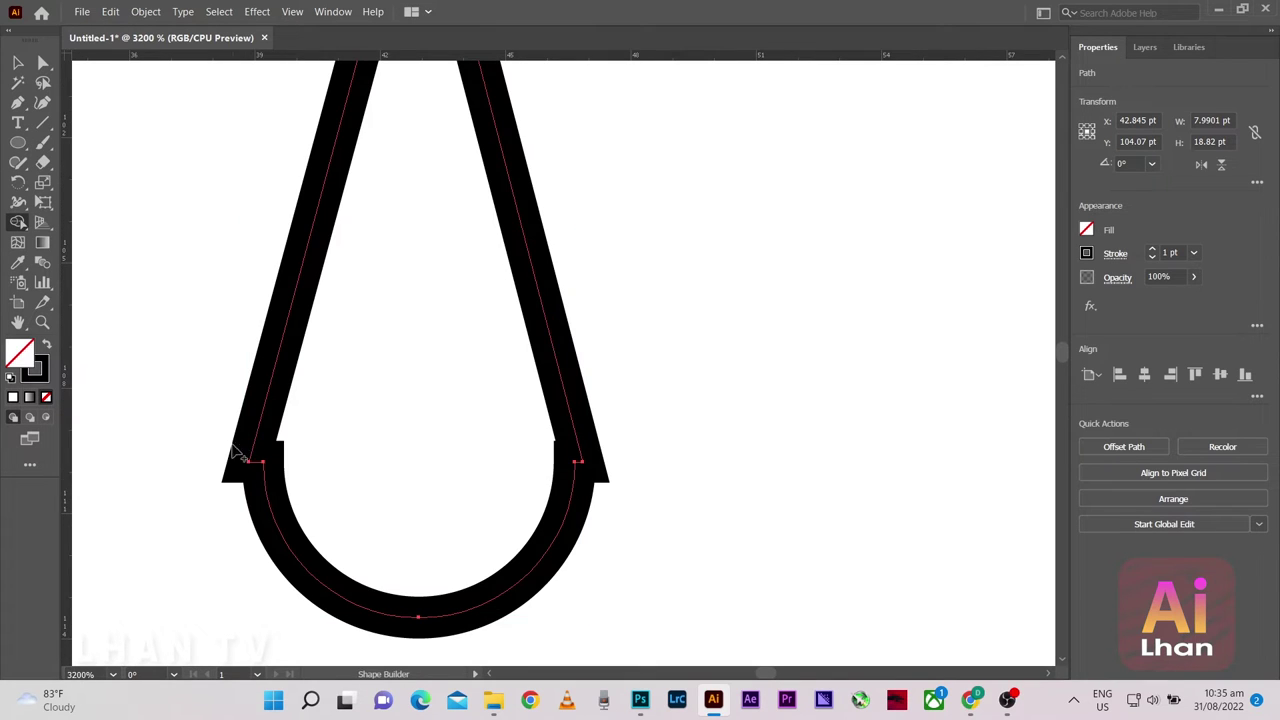
scroll(236, 455, down, 2)
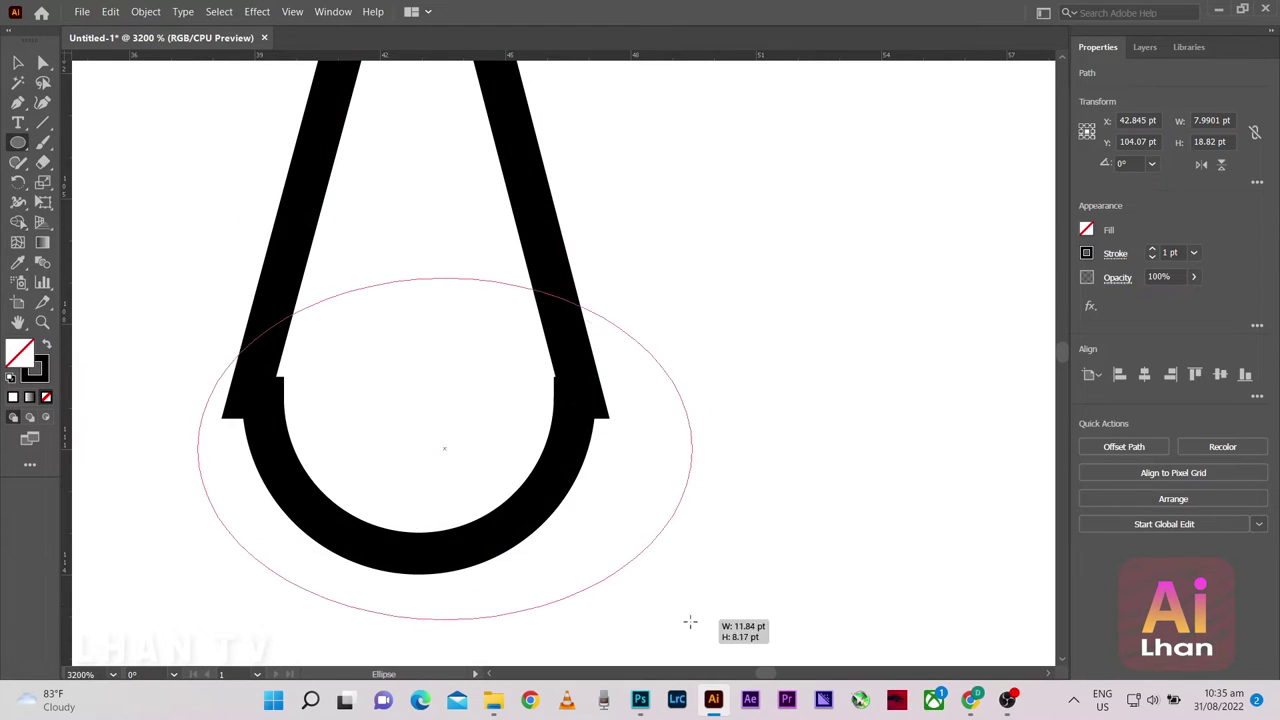
Draw an ellipse around the teardrop's bottom, fit its sides, and make it a perfect circle
drag(196, 277, 616, 636)
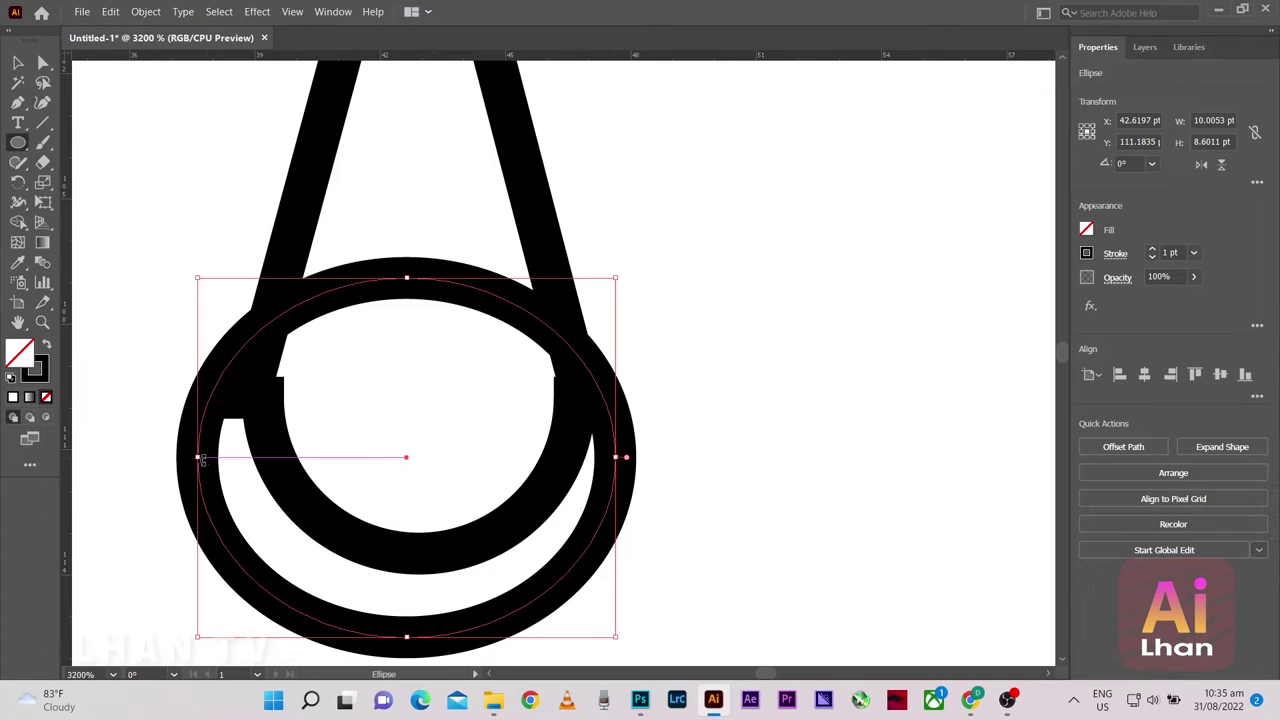
drag(201, 459, 230, 457)
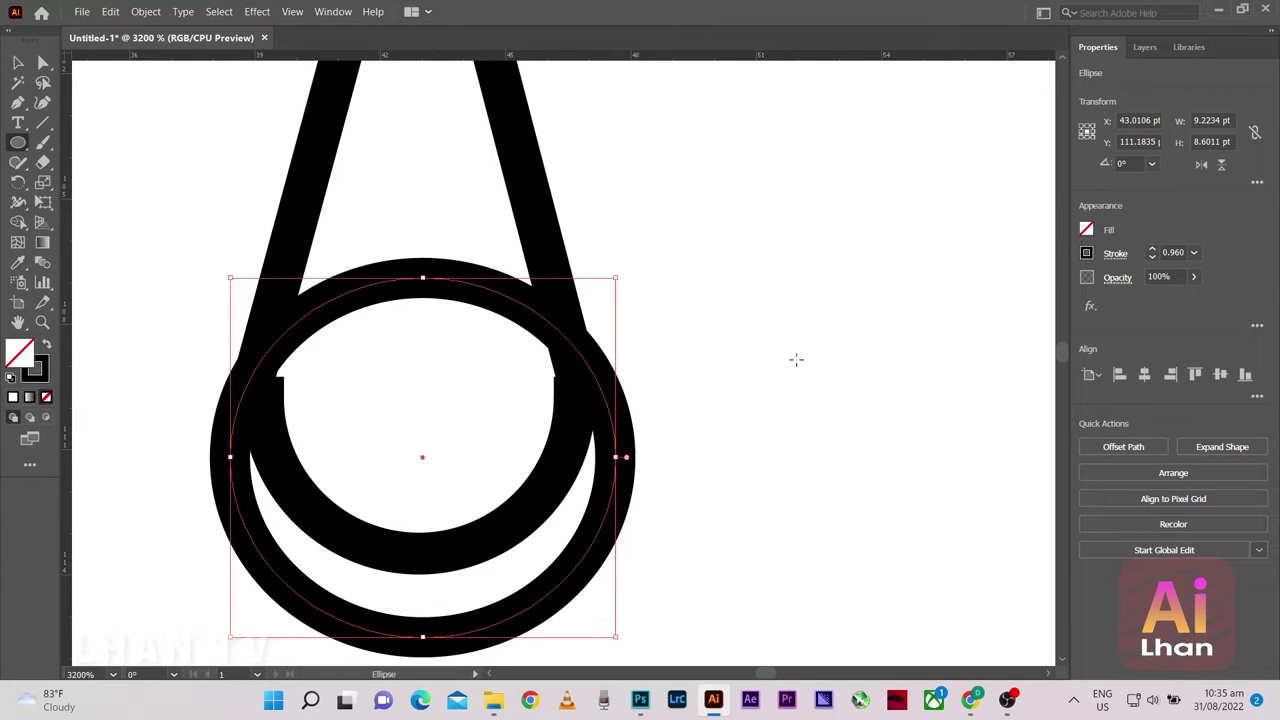
click(1195, 253)
click(1195, 253)
drag(616, 457, 596, 457)
drag(230, 457, 241, 456)
click(718, 395)
click(665, 382)
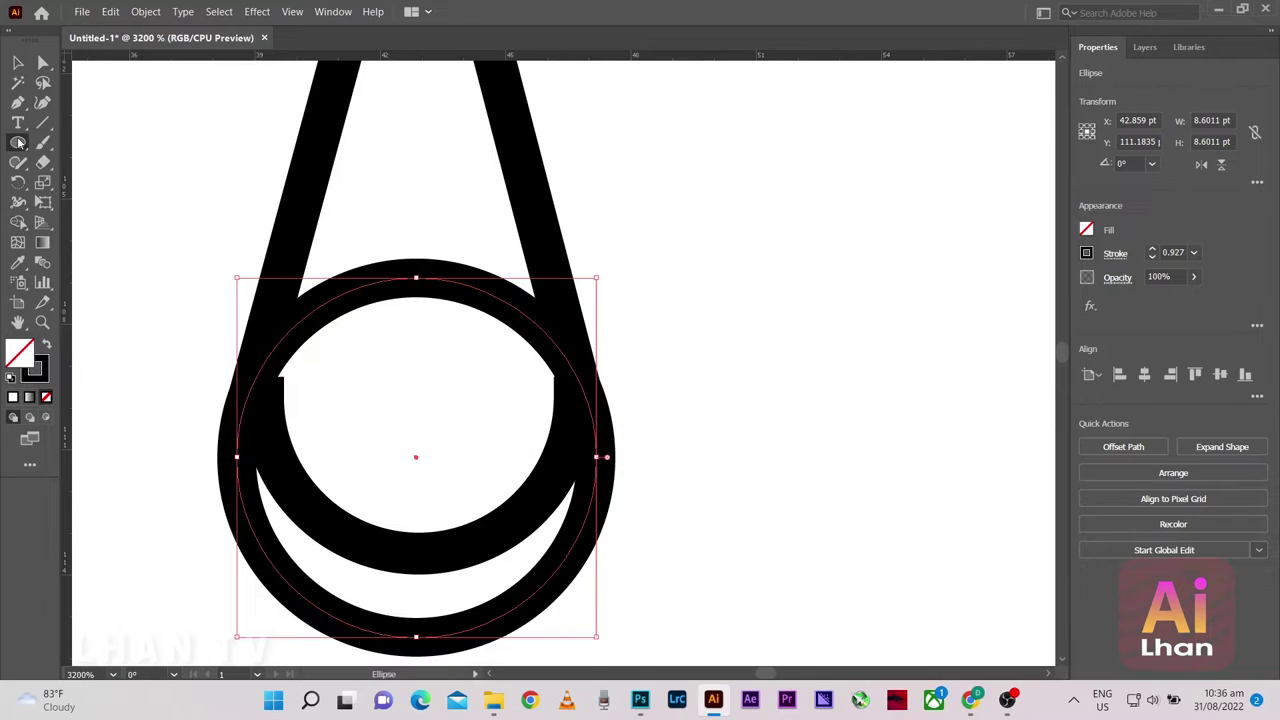
drag(110, 101, 500, 391)
key(ctrl+minus)
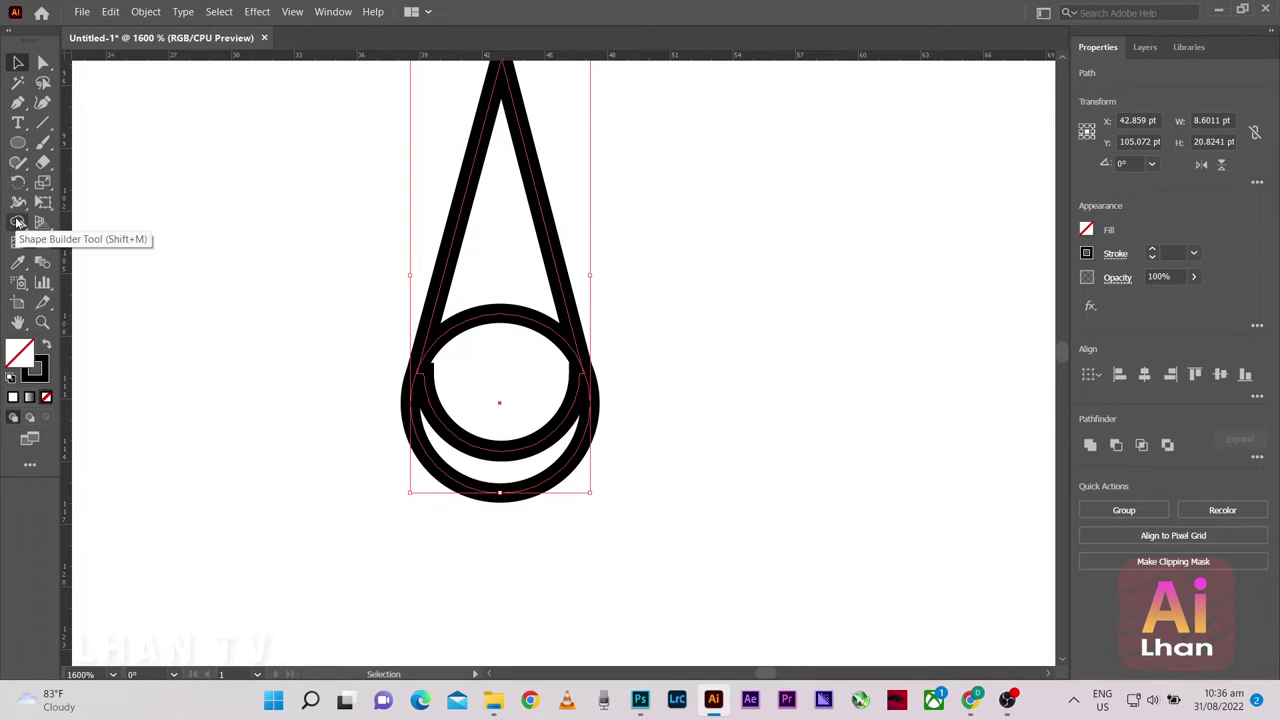
Merge the circle into the teardrop with Shape Builder and nudge it slightly down
click(18, 222)
drag(503, 474, 503, 296)
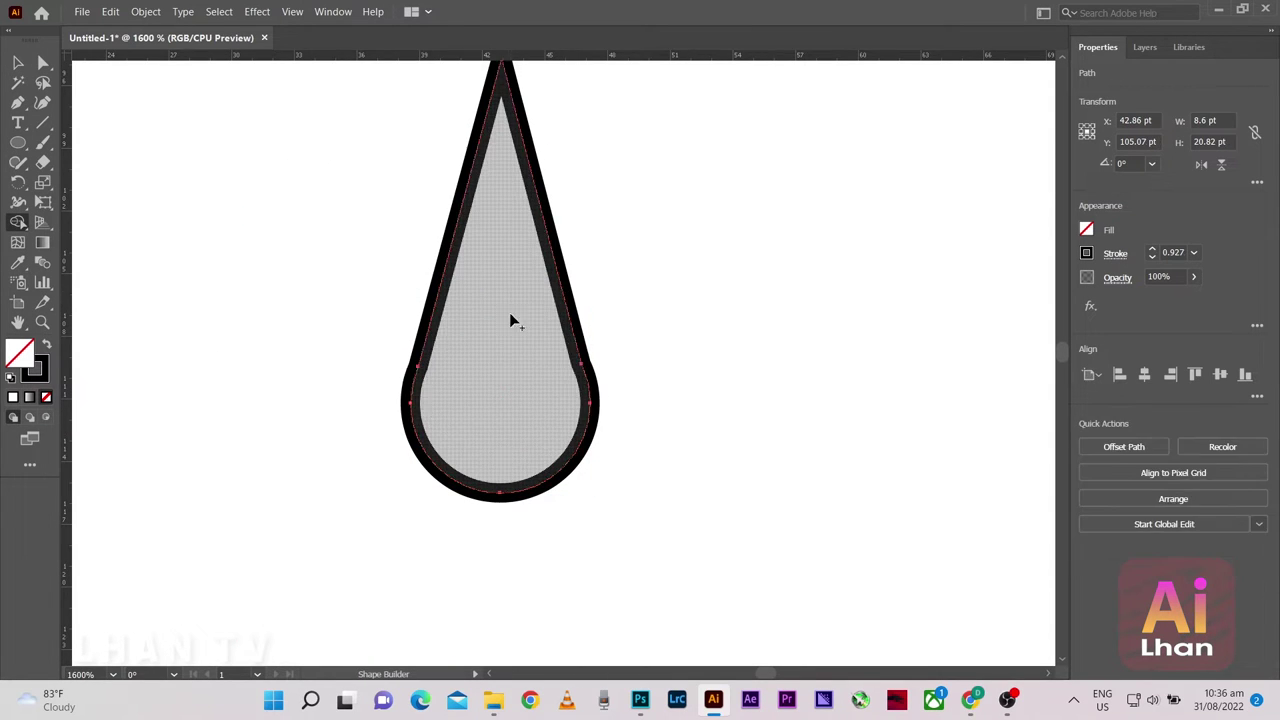
key(ctrl+plus)
key(ctrl+plus)
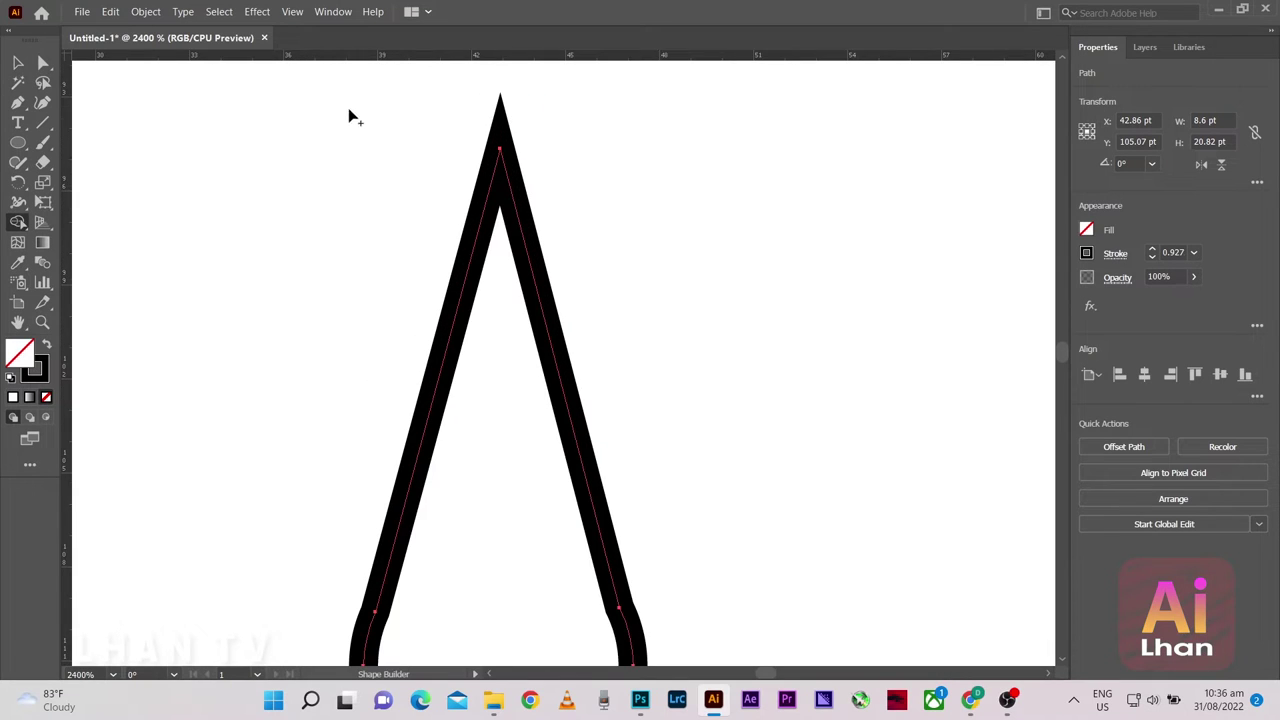
key(ctrl+minus)
key(ctrl+minus)
key(ctrl+minus)
key(ctrl+plus)
key(ctrl+plus)
key(v)
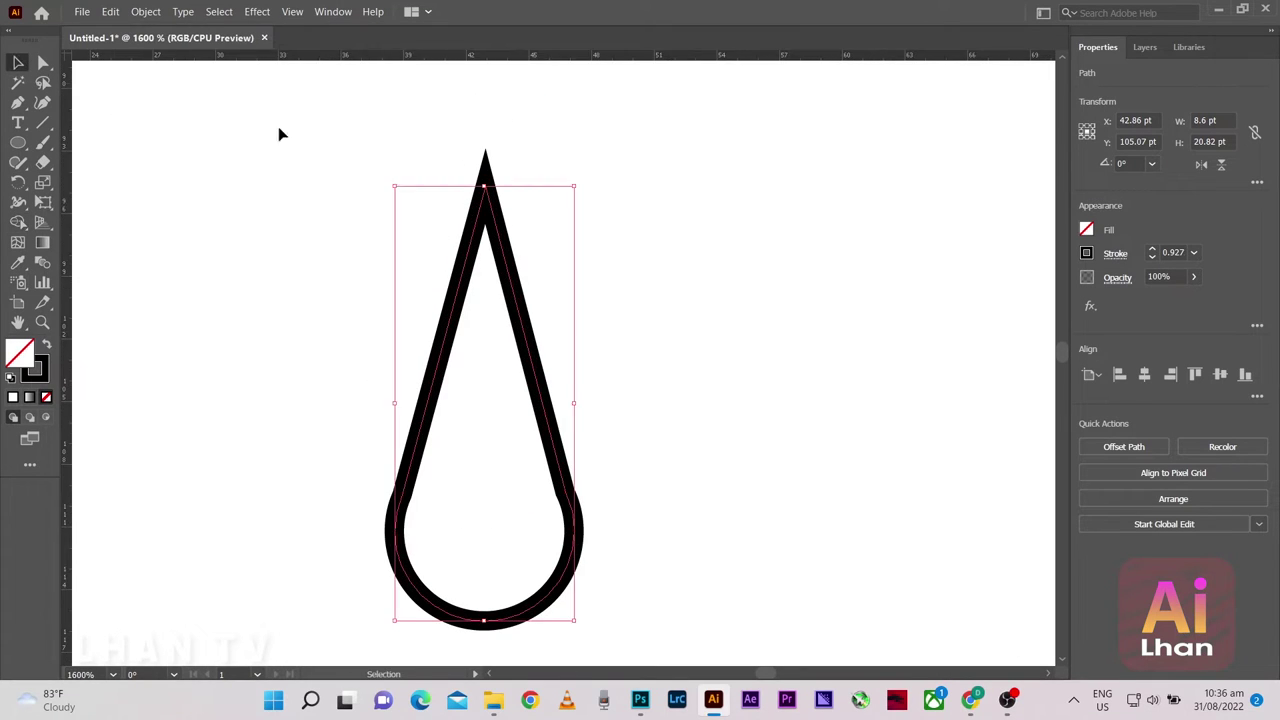
click(643, 314)
click(481, 193)
drag(498, 185, 492, 203)
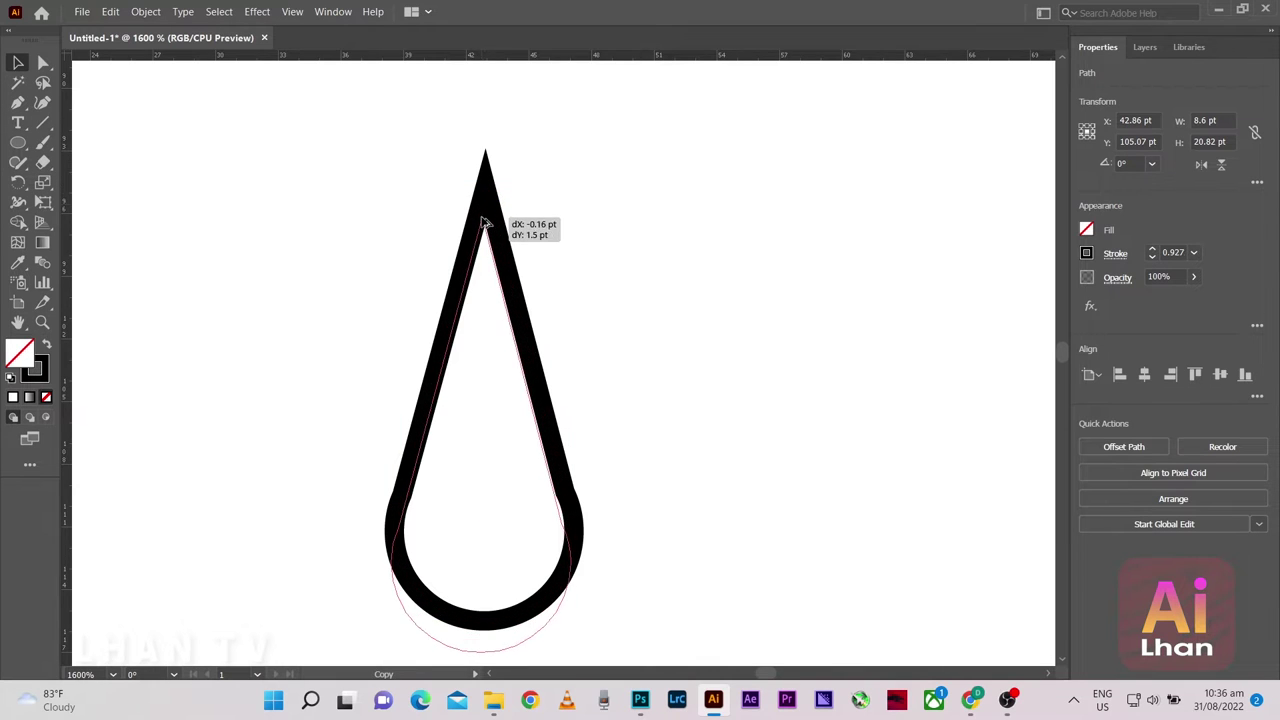
Try reshaping the teardrop's bottom curve, then undo it and deselect
key(a)
scroll(491, 247, up, 3)
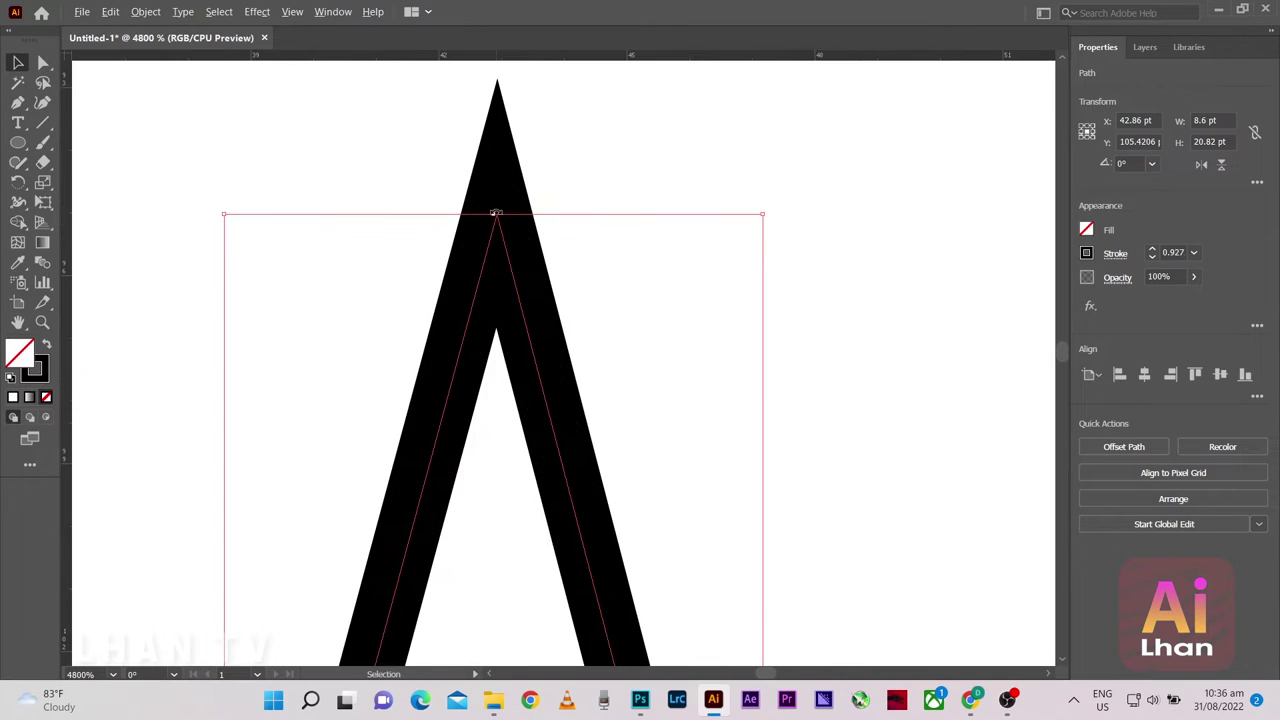
key(v)
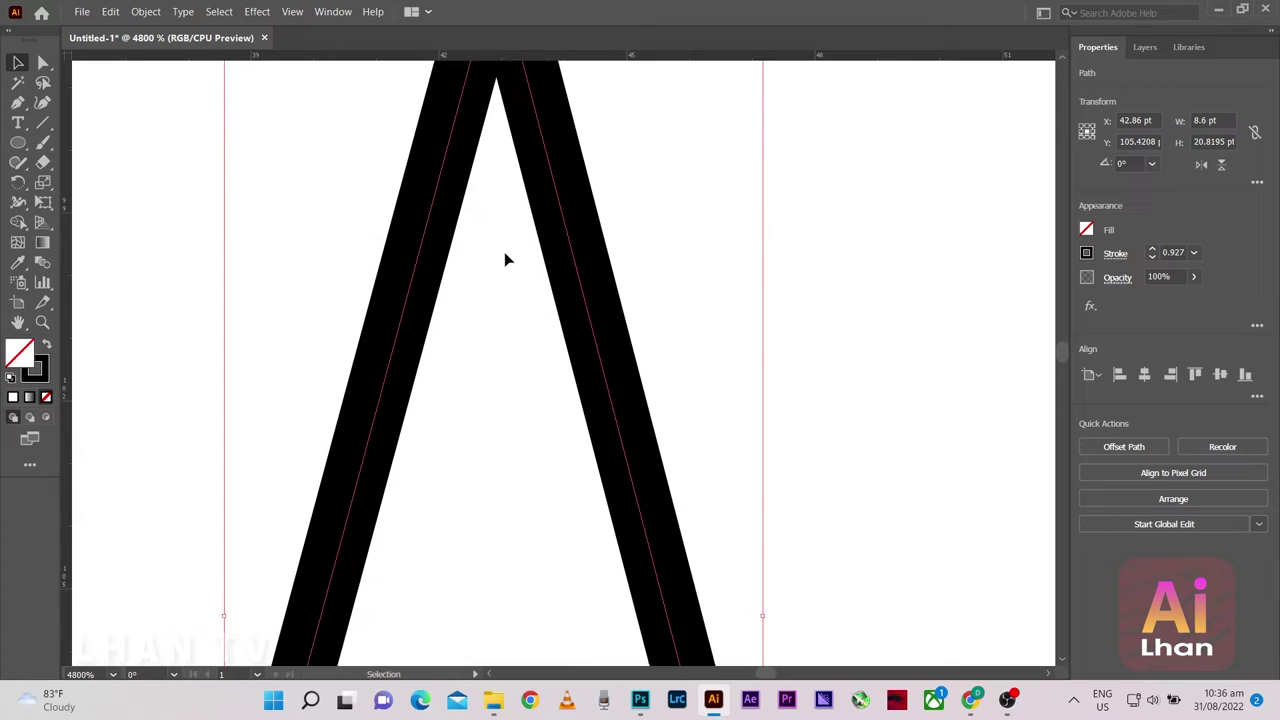
scroll(503, 257, down, 5)
scroll(574, 397, up, 1)
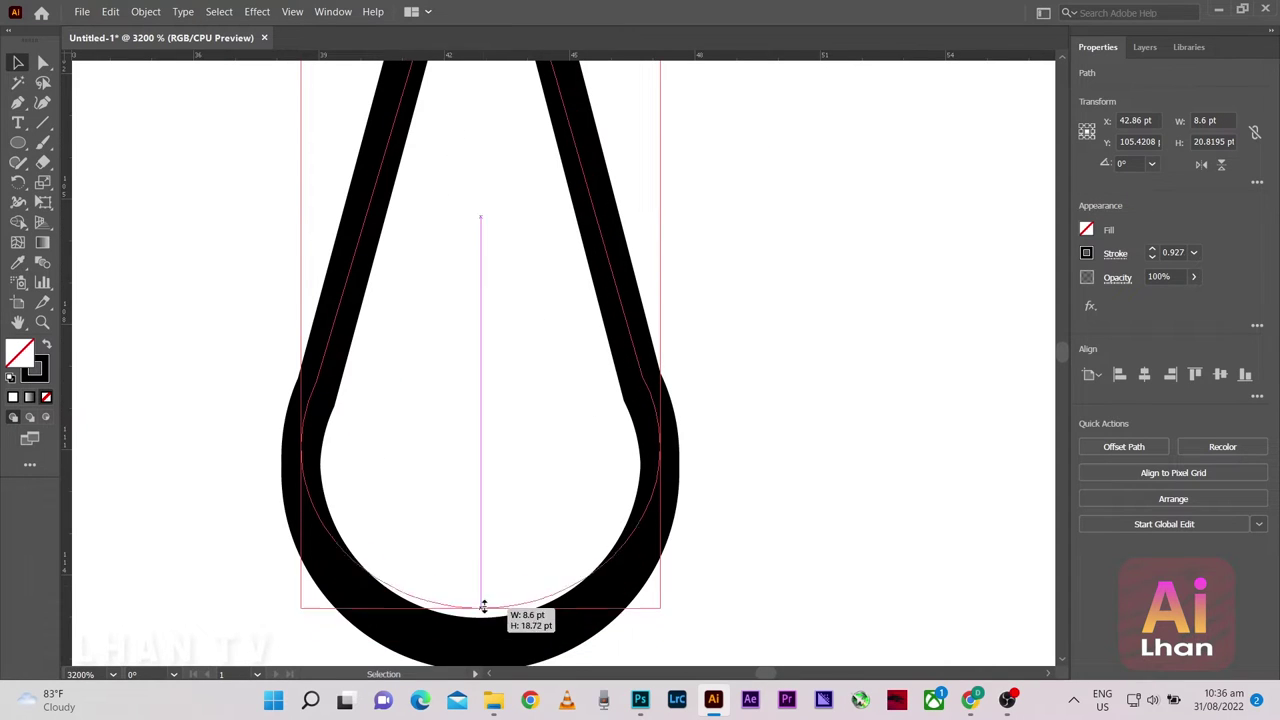
drag(480, 650, 491, 503)
key(ctrl+z)
scroll(490, 510, down, 2)
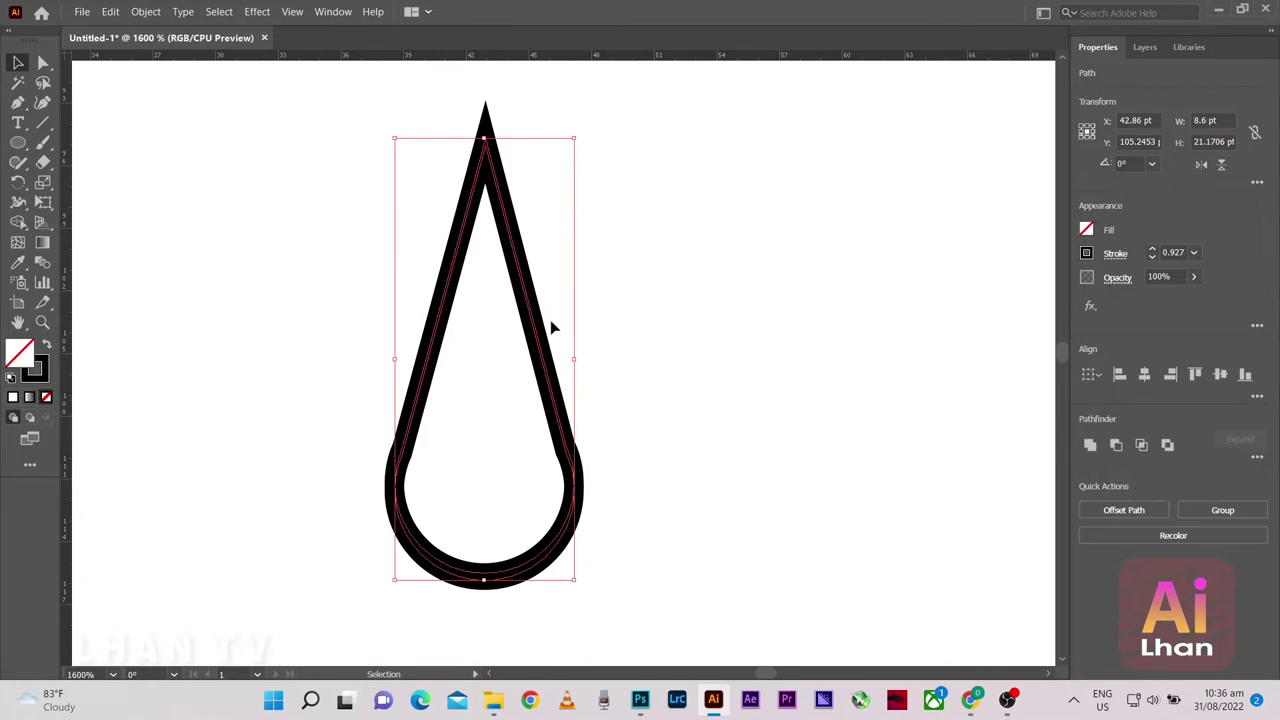
scroll(600, 340, left, 3)
scroll(700, 372, down, 3)
click(731, 368)
Select the teardrop's tip anchor with Direct Selection, leaving the corner sharp
scroll(742, 380, down, 3)
scroll(742, 380, up, 4)
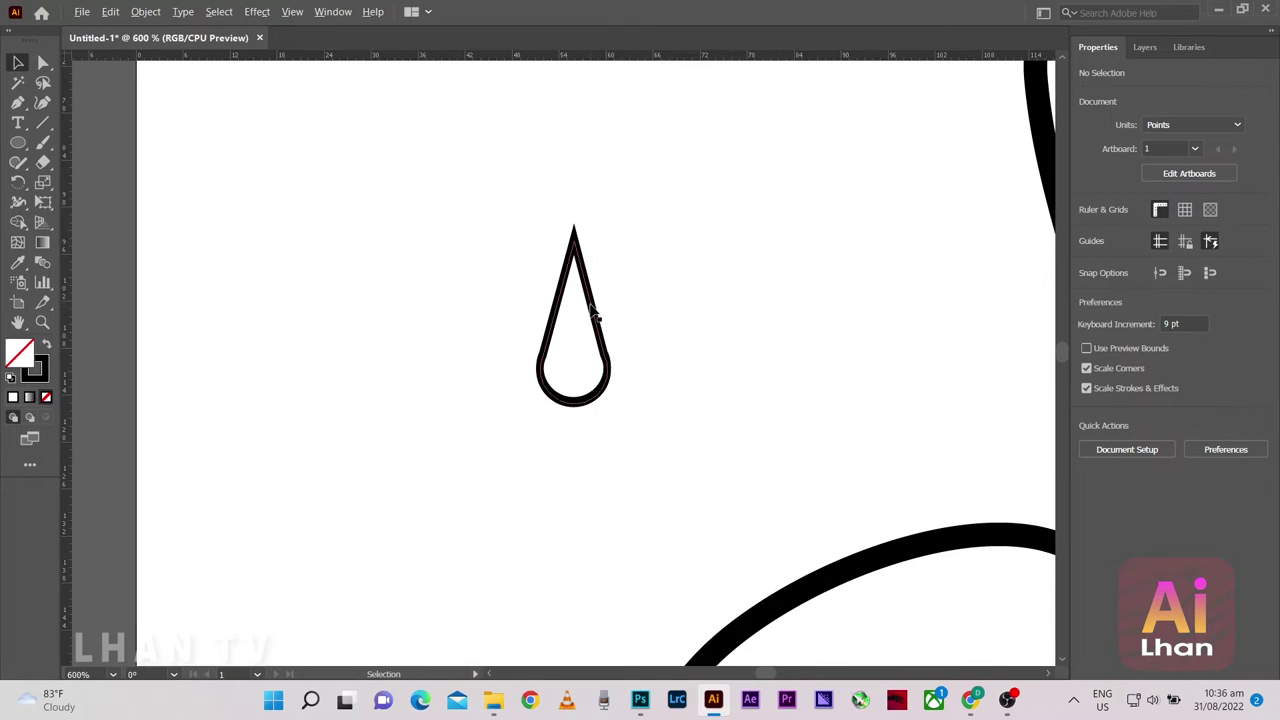
scroll(590, 300, up, 1)
scroll(575, 215, up, 3)
click(564, 206)
key(a)
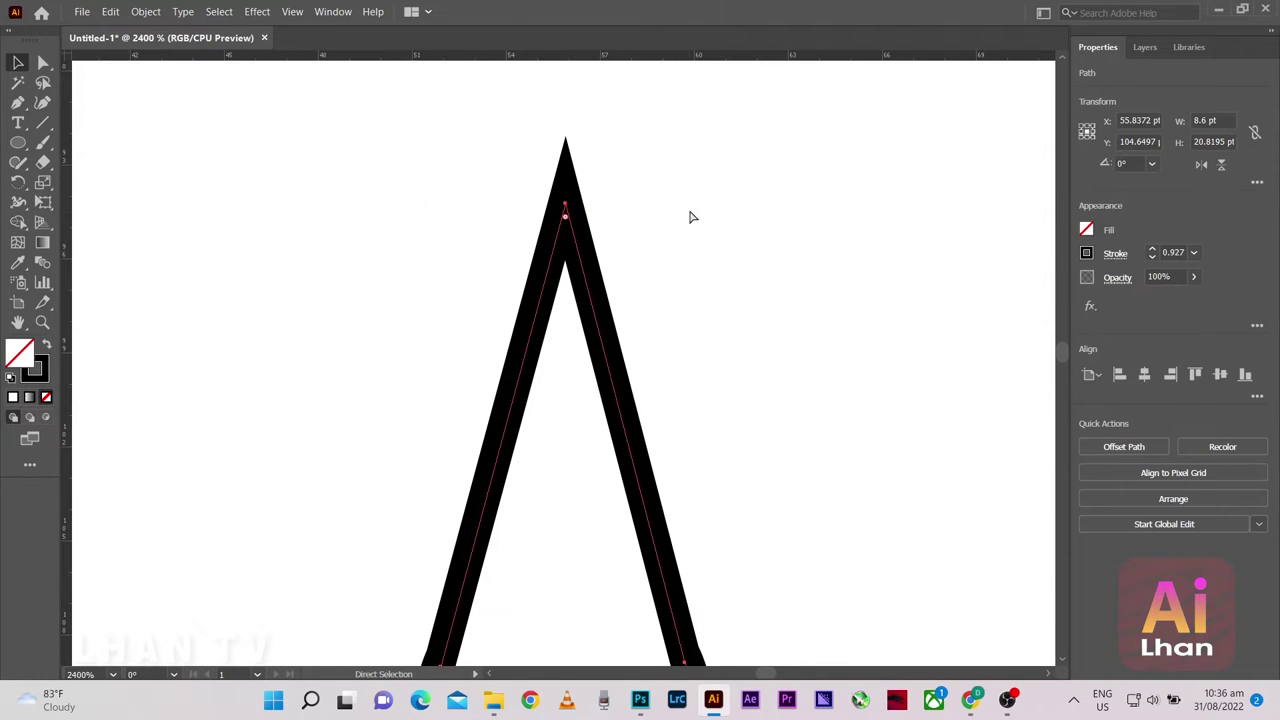
drag(565, 248, 567, 218)
key(v)
click(508, 163)
scroll(597, 200, down, 2)
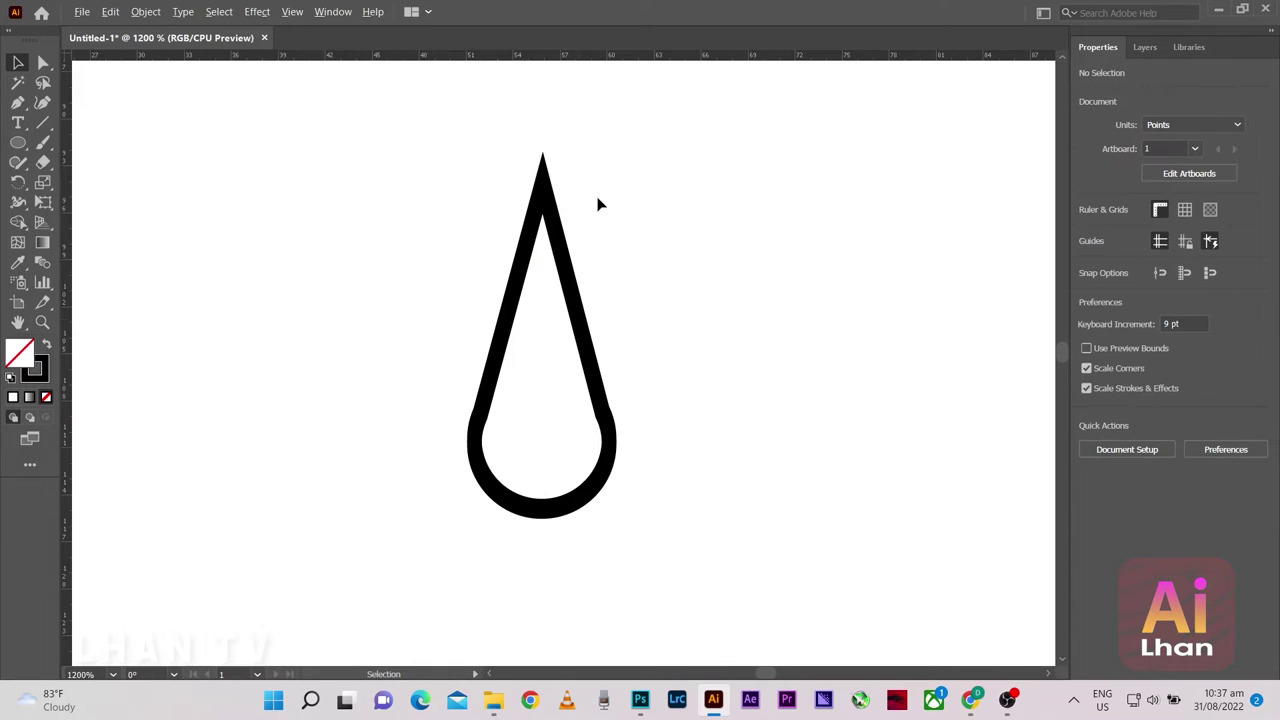
scroll(590, 370, down, 2)
scroll(590, 370, down, 2)
scroll(506, 380, up, 6)
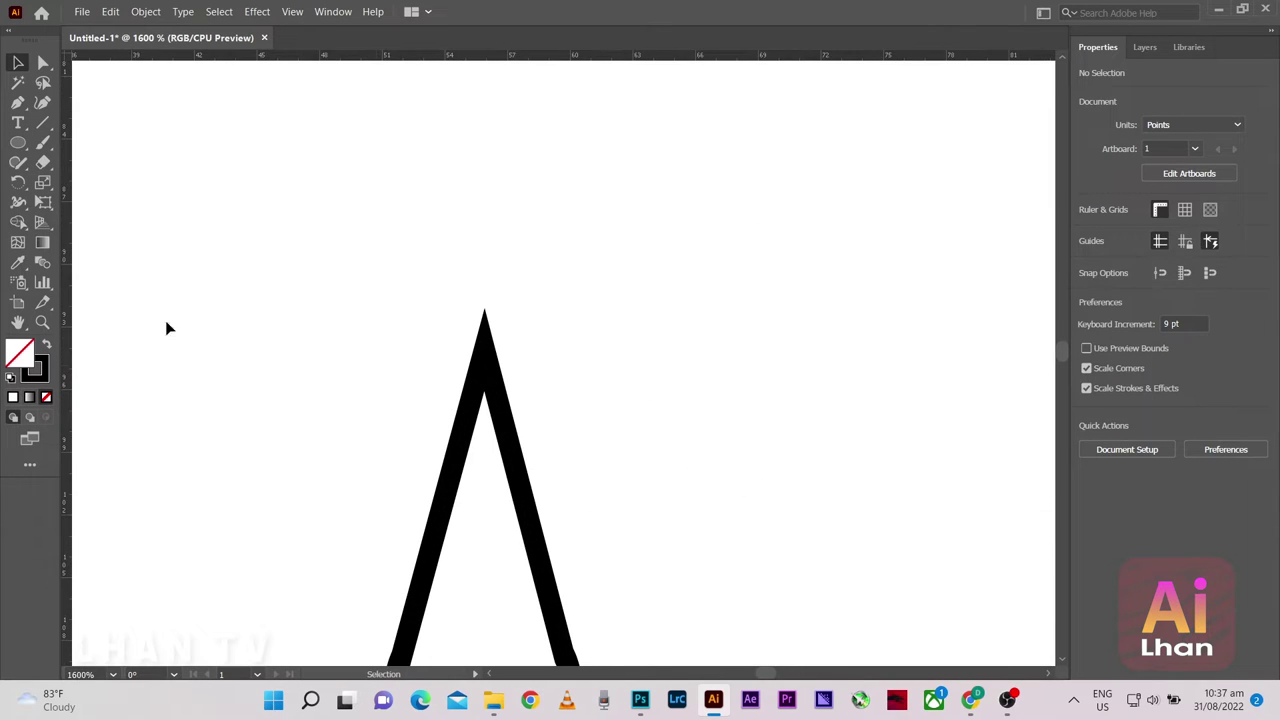
Draw a small circle across the teardrop's tip and shrink it around its centre
key(l)
scroll(476, 405, up, 2)
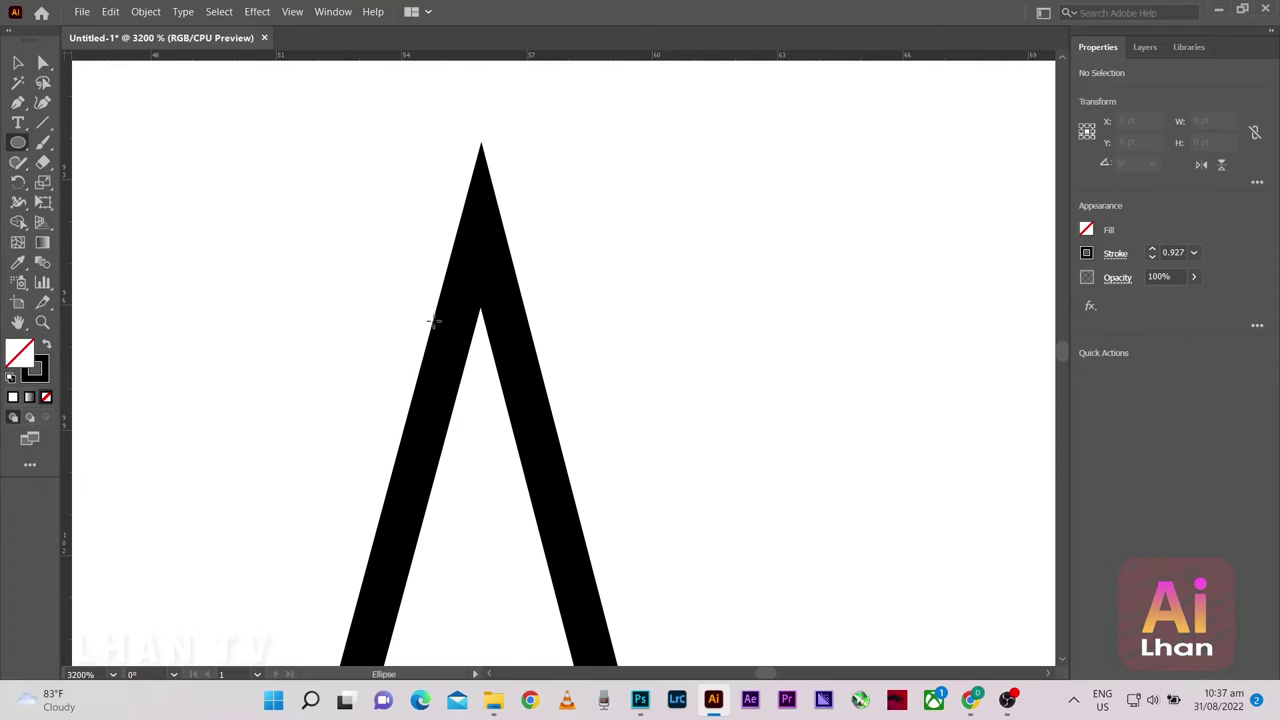
drag(433, 321, 539, 422)
scroll(557, 362, up, 1)
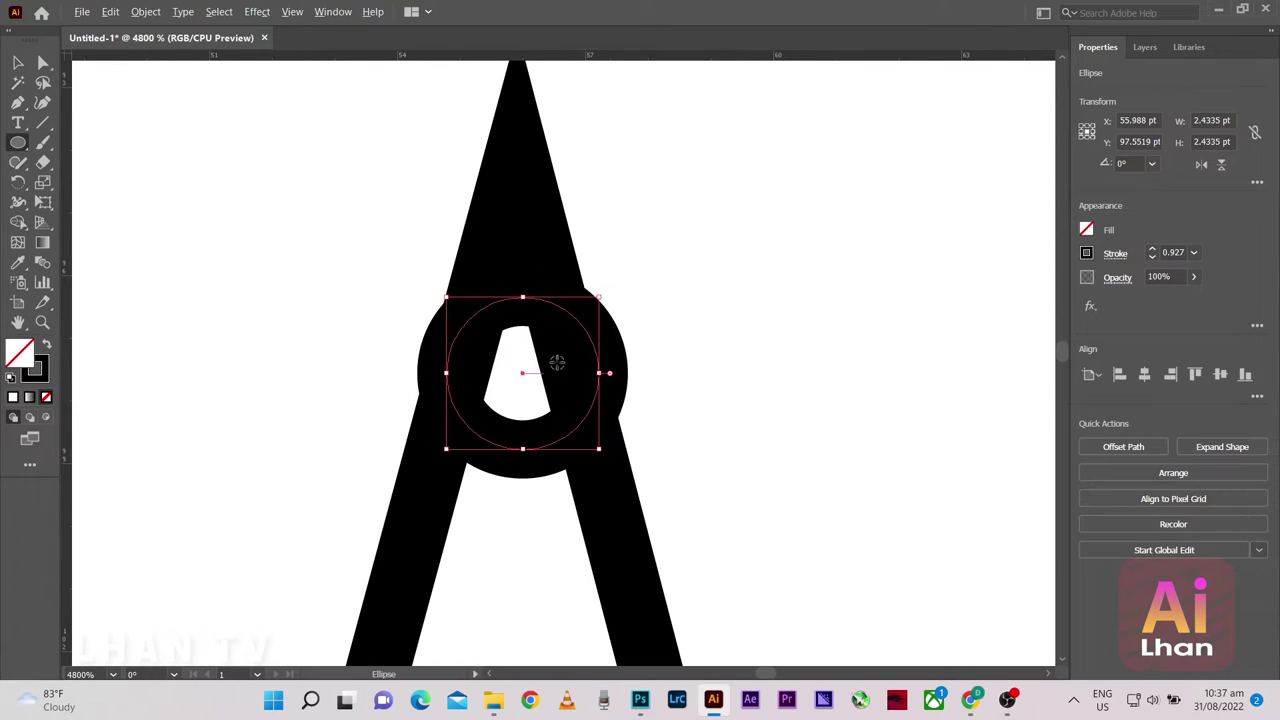
drag(598, 373, 593, 373)
drag(522, 297, 522, 309)
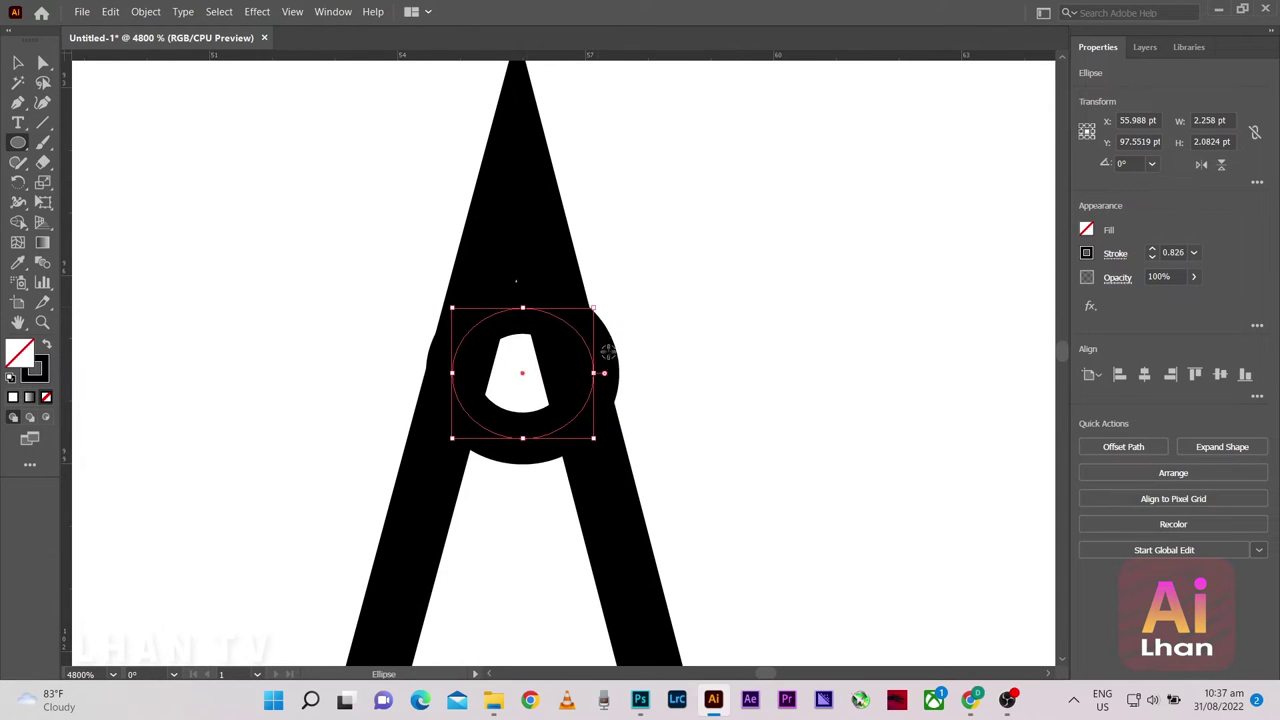
Centre the circle between the tip's sides, fit its width, and delete the stray extra circle
drag(593, 373, 582, 373)
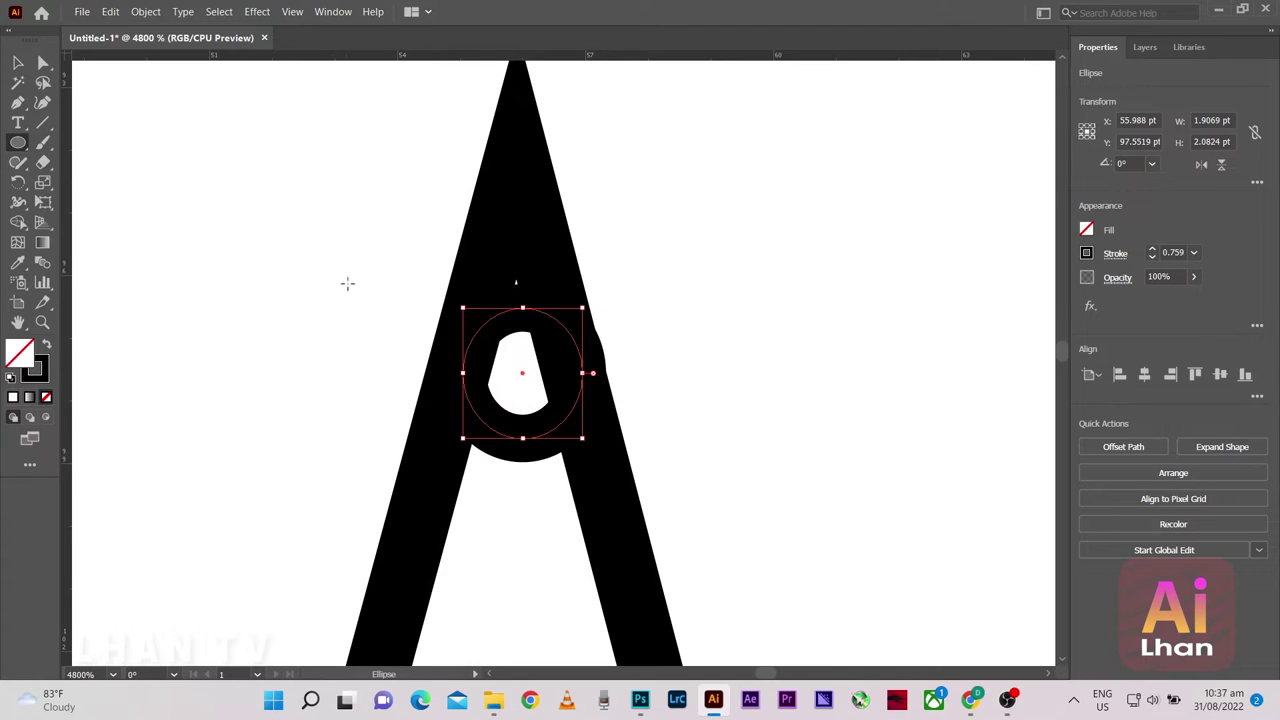
drag(470, 378, 463, 376)
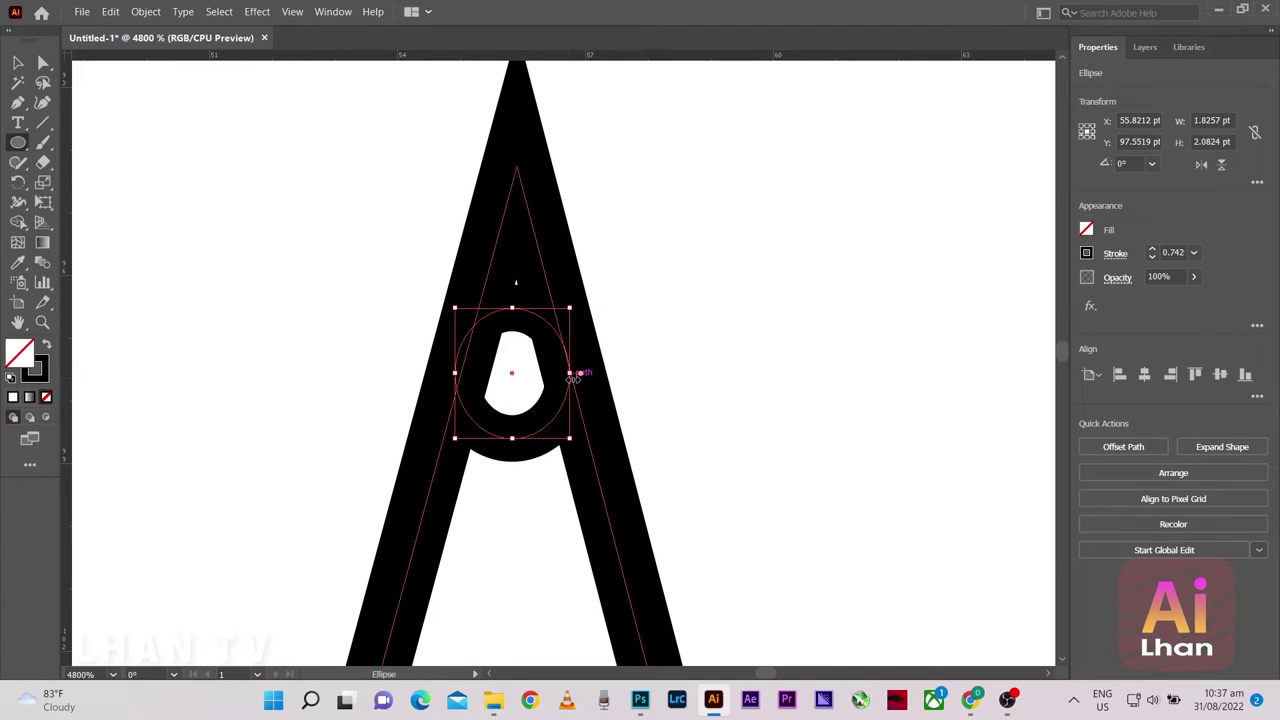
drag(576, 373, 580, 376)
click(617, 340)
key(Return)
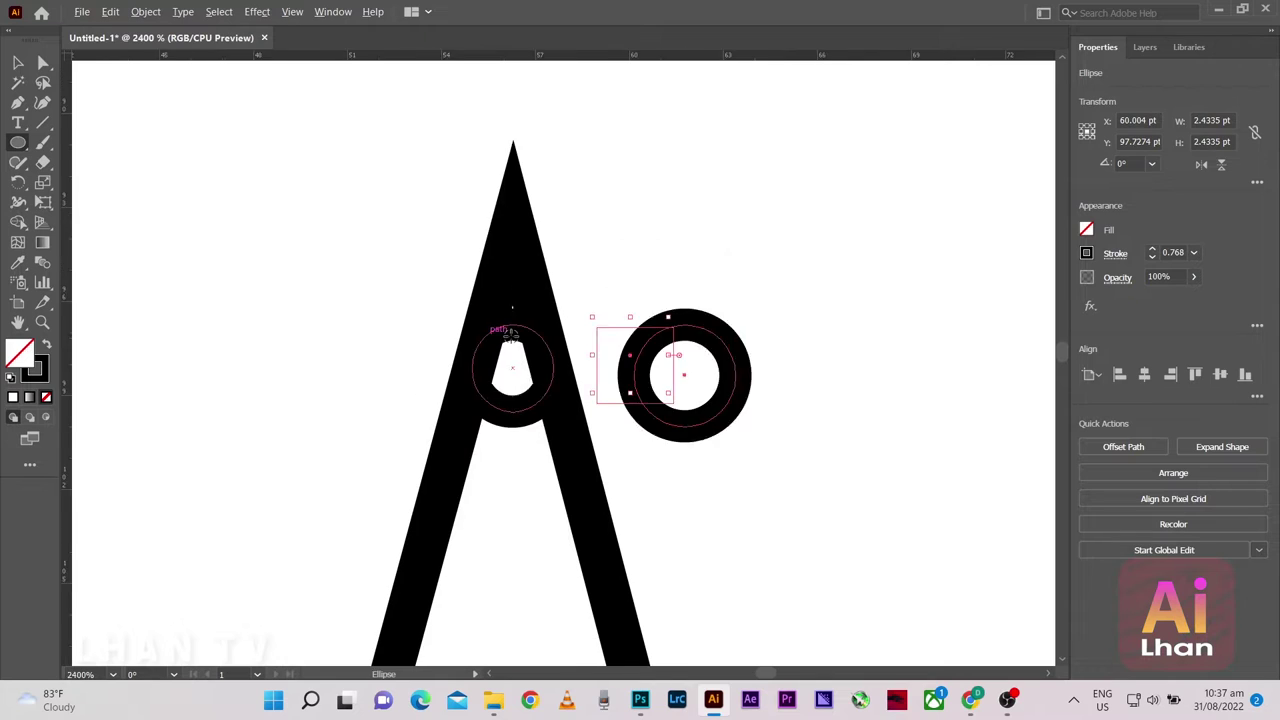
key(Delete)
Select the teardrop and circle, then Shape Builder-remove the pointed tip above the ring
key(v)
drag(186, 149, 611, 420)
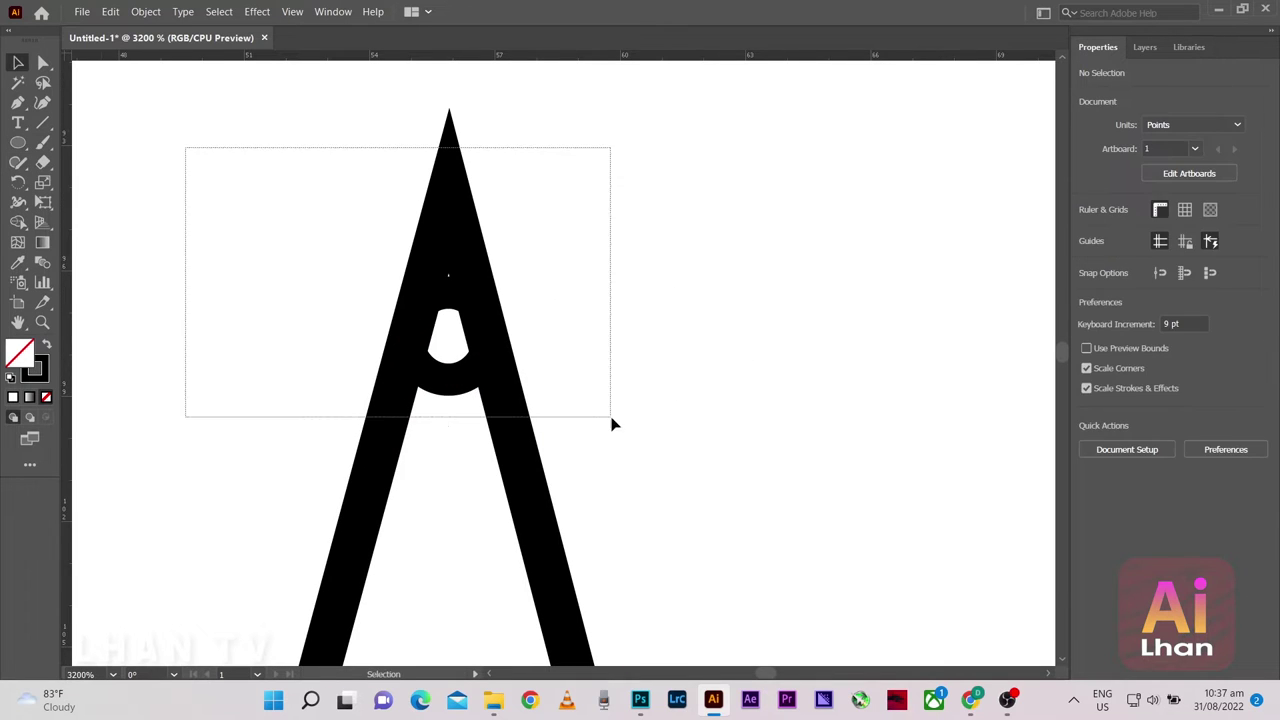
key(shift+m)
alt+click(450, 245)
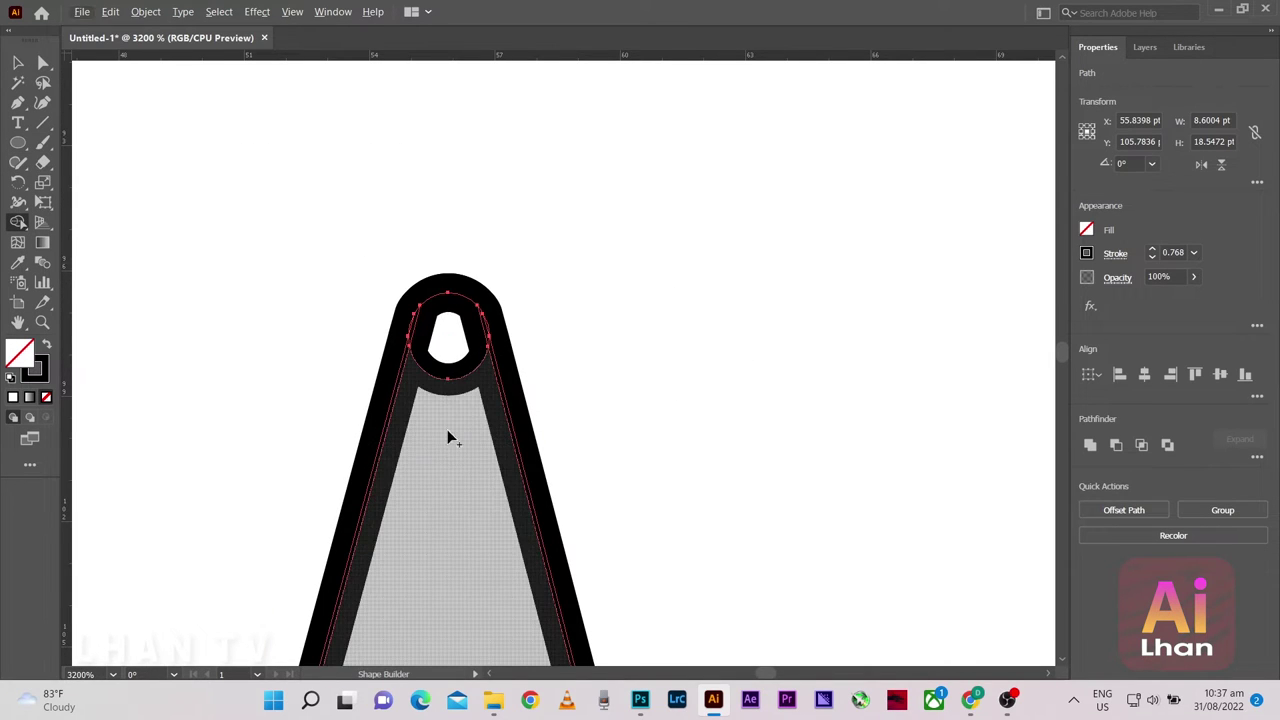
Merge the inner area with the ring hole across the top, then undo the merge
drag(449, 434, 443, 340)
drag(376, 207, 434, 218)
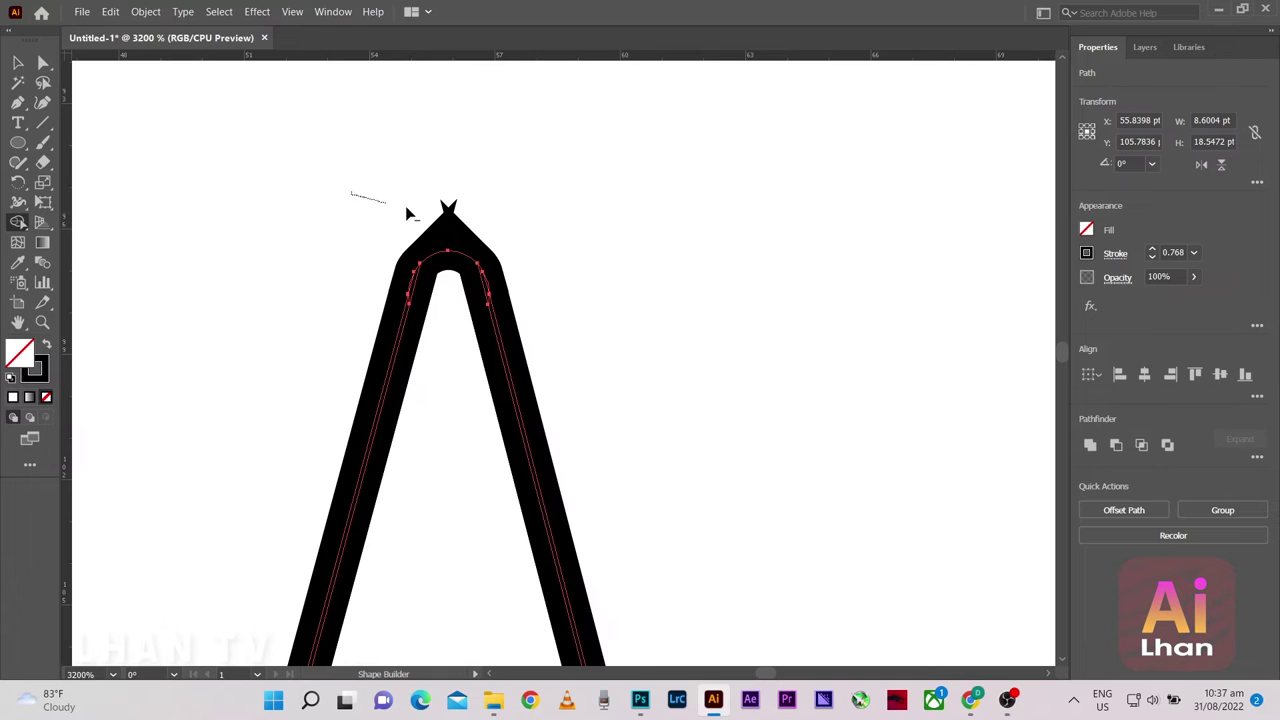
drag(350, 251, 349, 274)
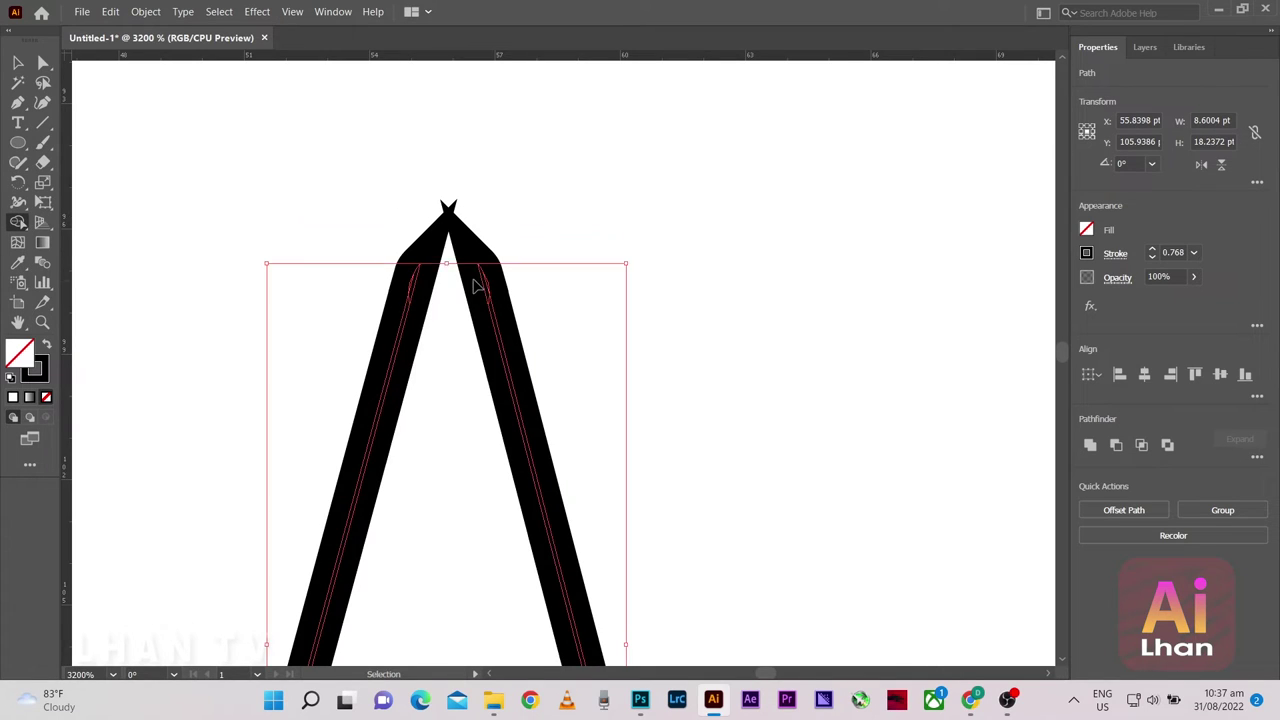
key(ctrl+z)
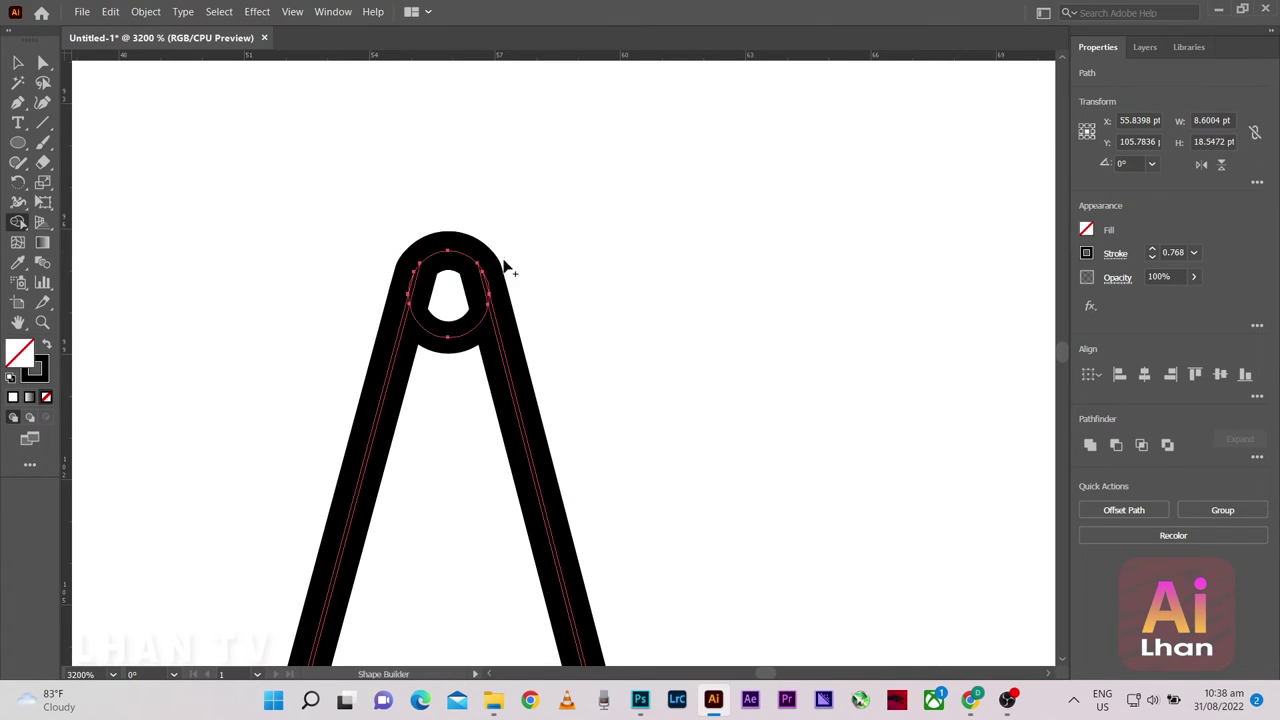
Reselect teardrop and ring and try merging the ring and its hole, undoing both attempts
click(16, 66)
click(374, 234)
key(ctrl+minus)
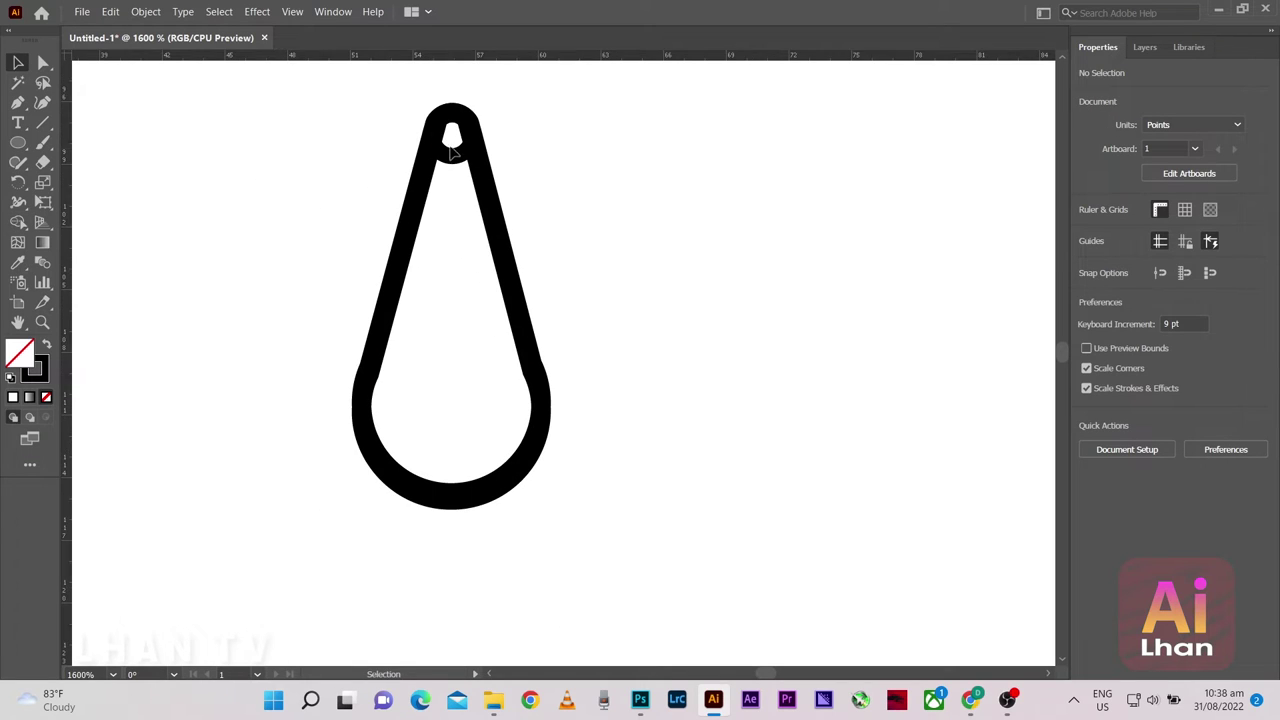
drag(298, 100, 586, 249)
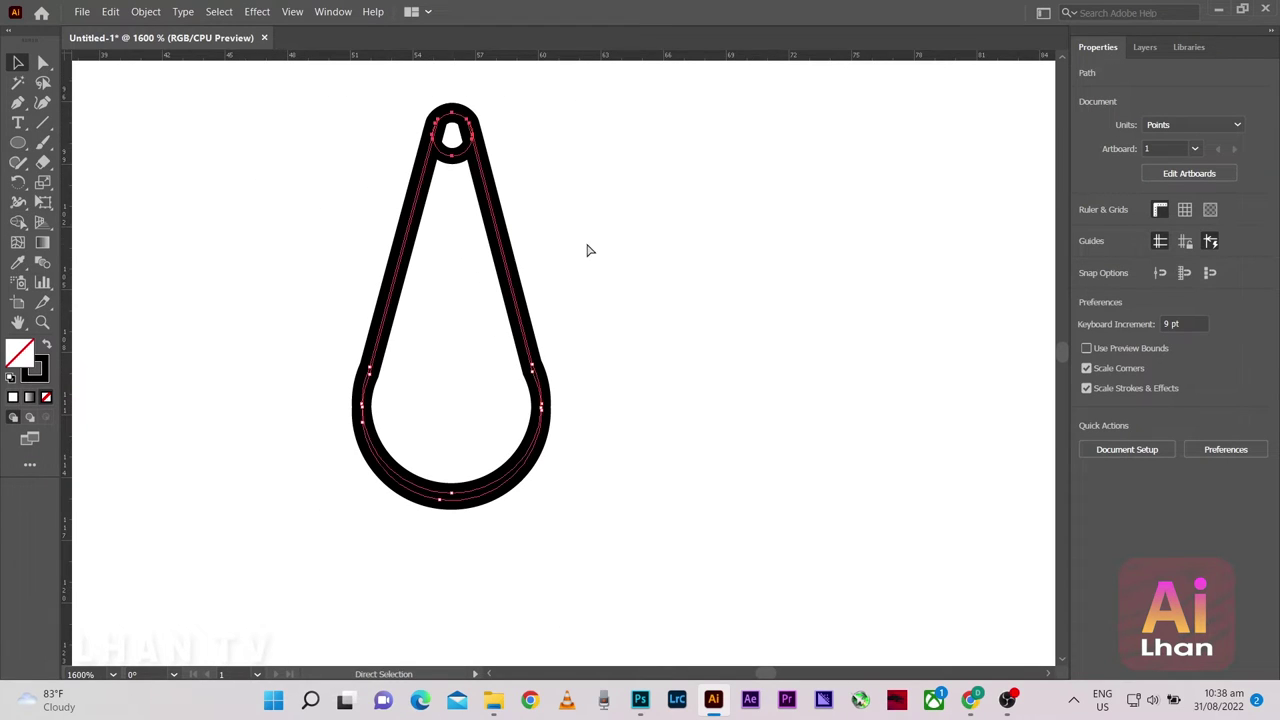
key(shift+m)
drag(464, 165, 436, 228)
key(ctrl+z)
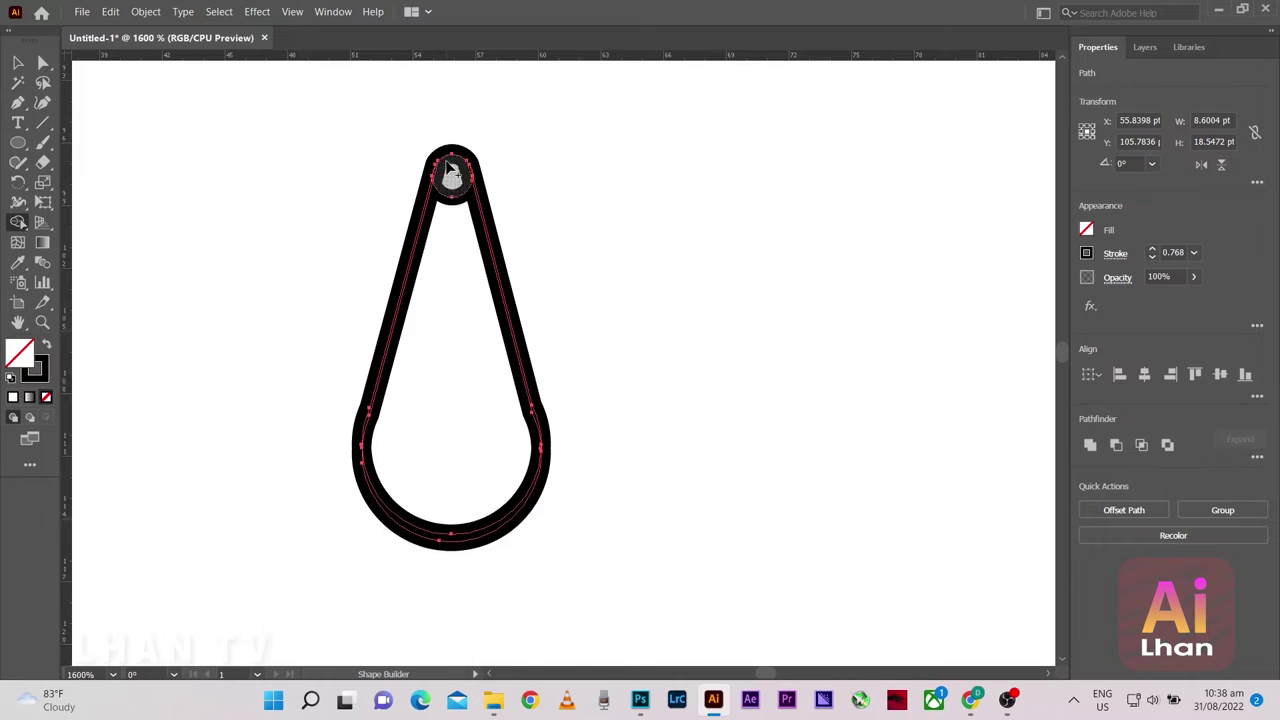
scroll(450, 200, up, 3)
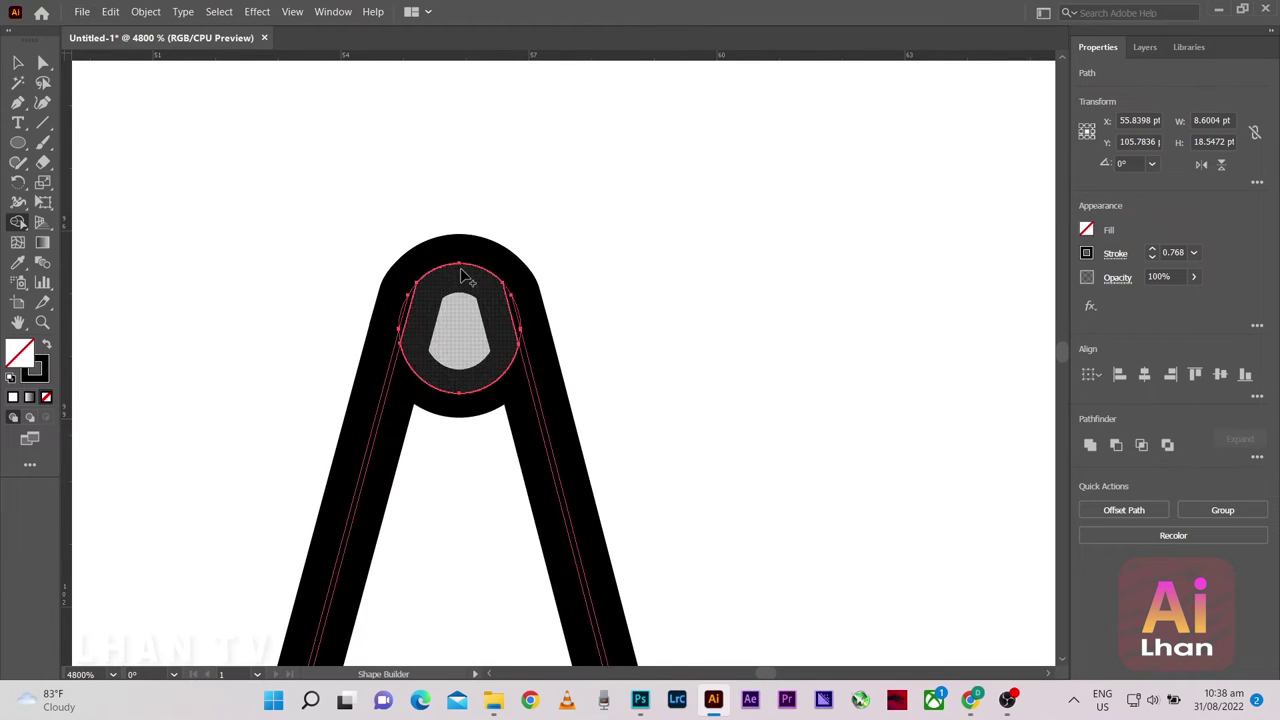
click(457, 280)
key(ctrl+z)
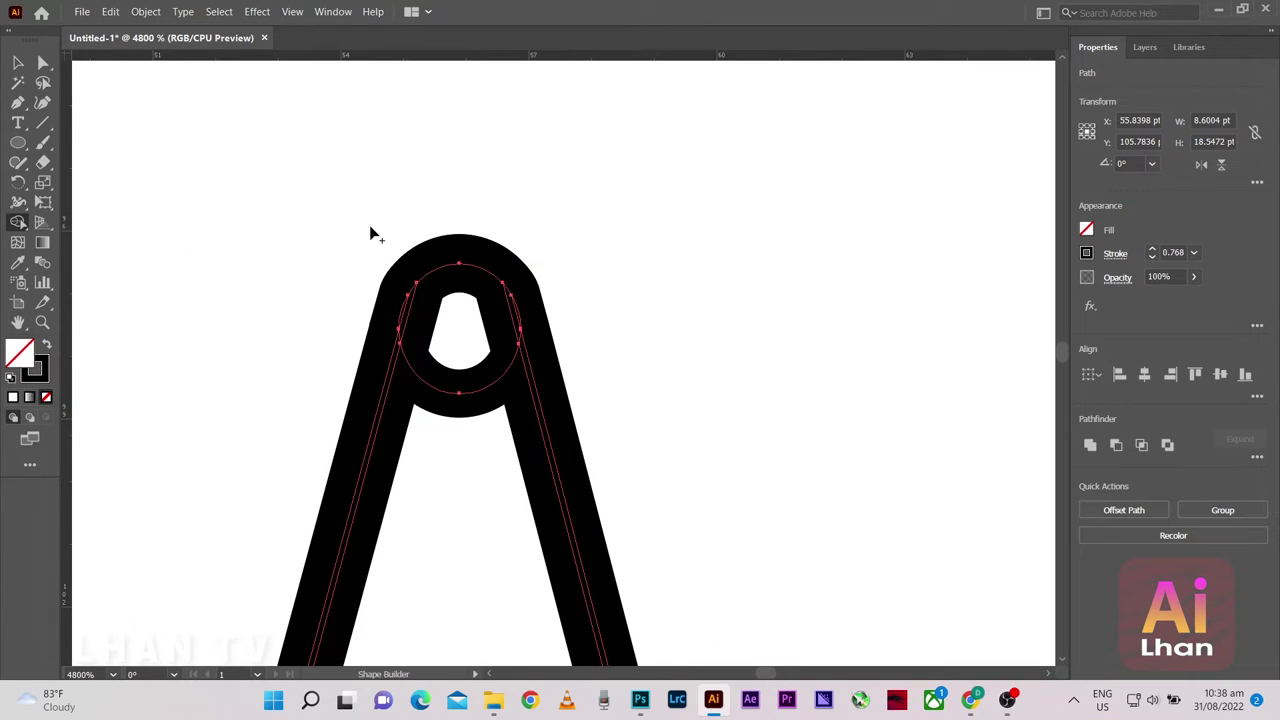
Select and deselect the small ring at the top to check the result
key(v)
click(354, 178)
scroll(384, 168, down, 4)
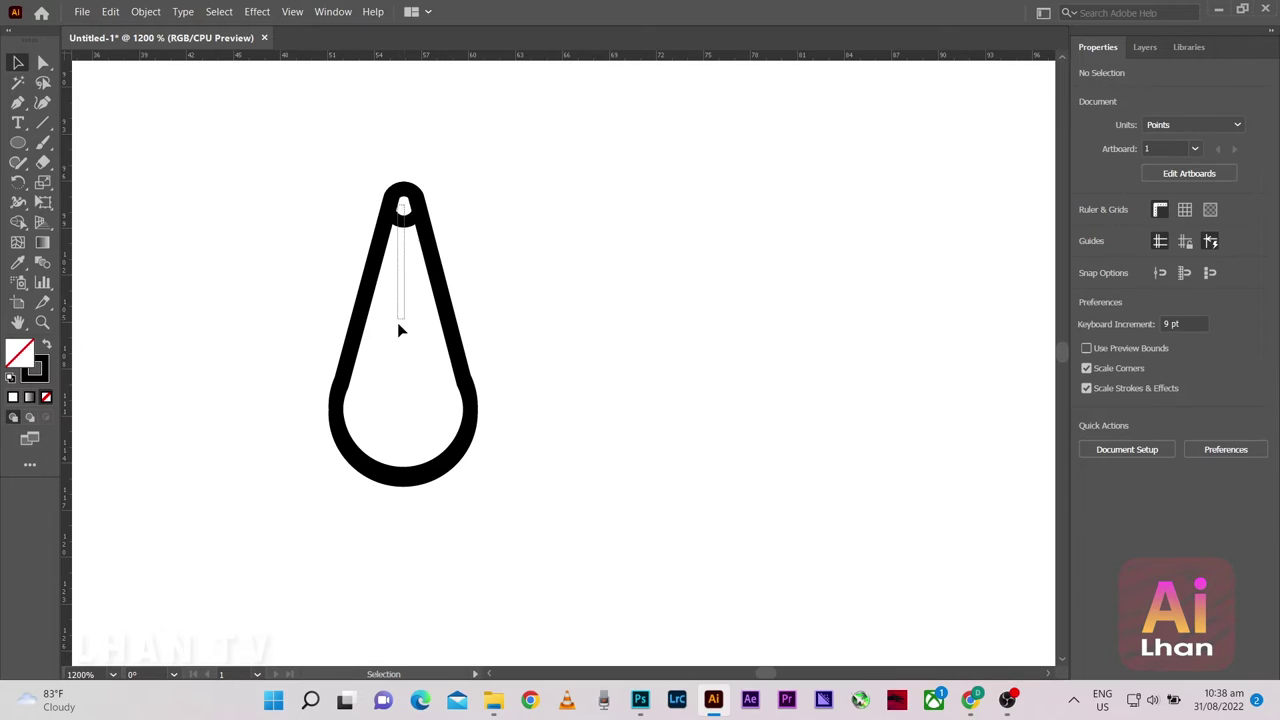
drag(397, 322, 403, 229)
click(403, 240)
scroll(400, 200, up, 3)
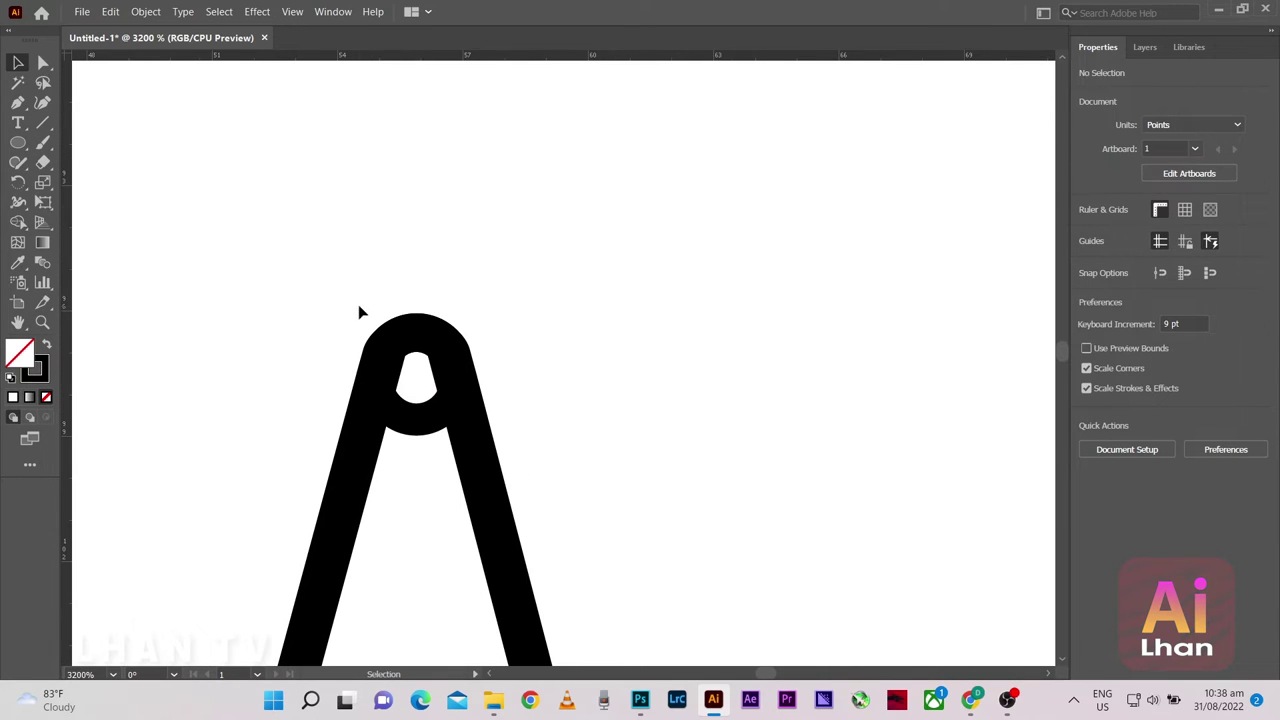
scroll(391, 346, down, 2)
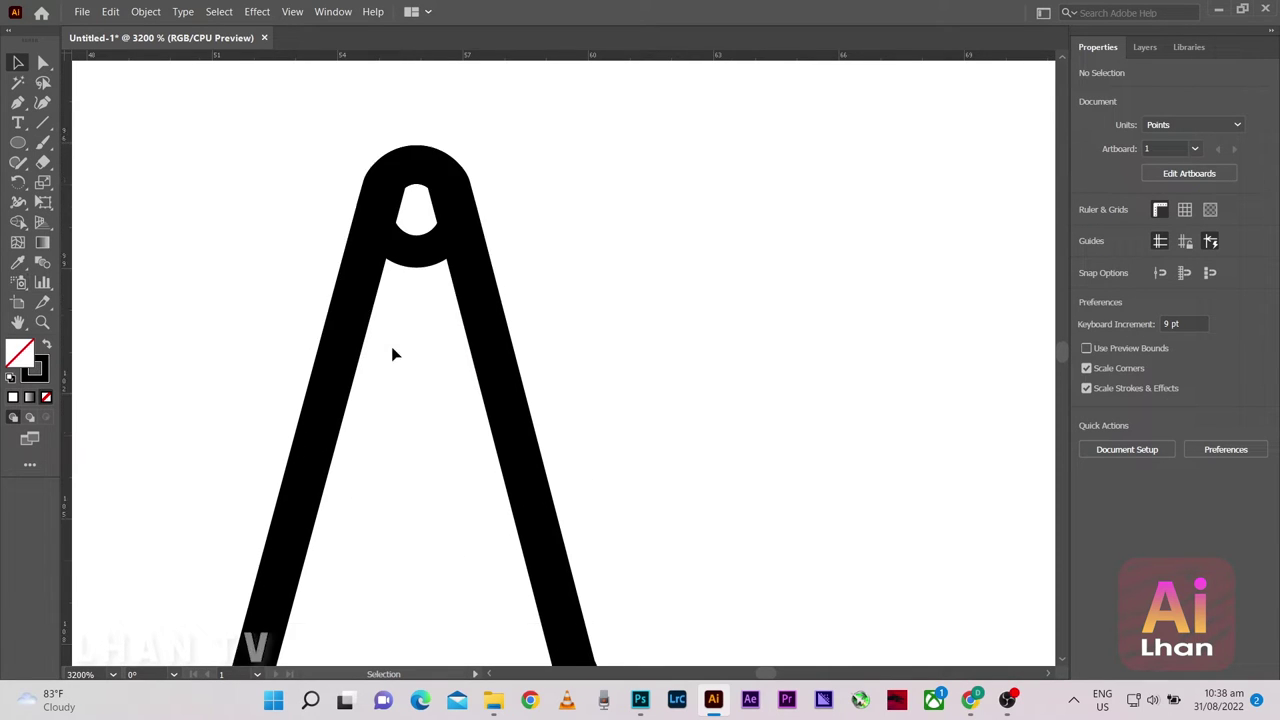
scroll(391, 370, down, 3)
scroll(391, 394, up, 1)
Fill the teardrop shape with solid black
click(1145, 47)
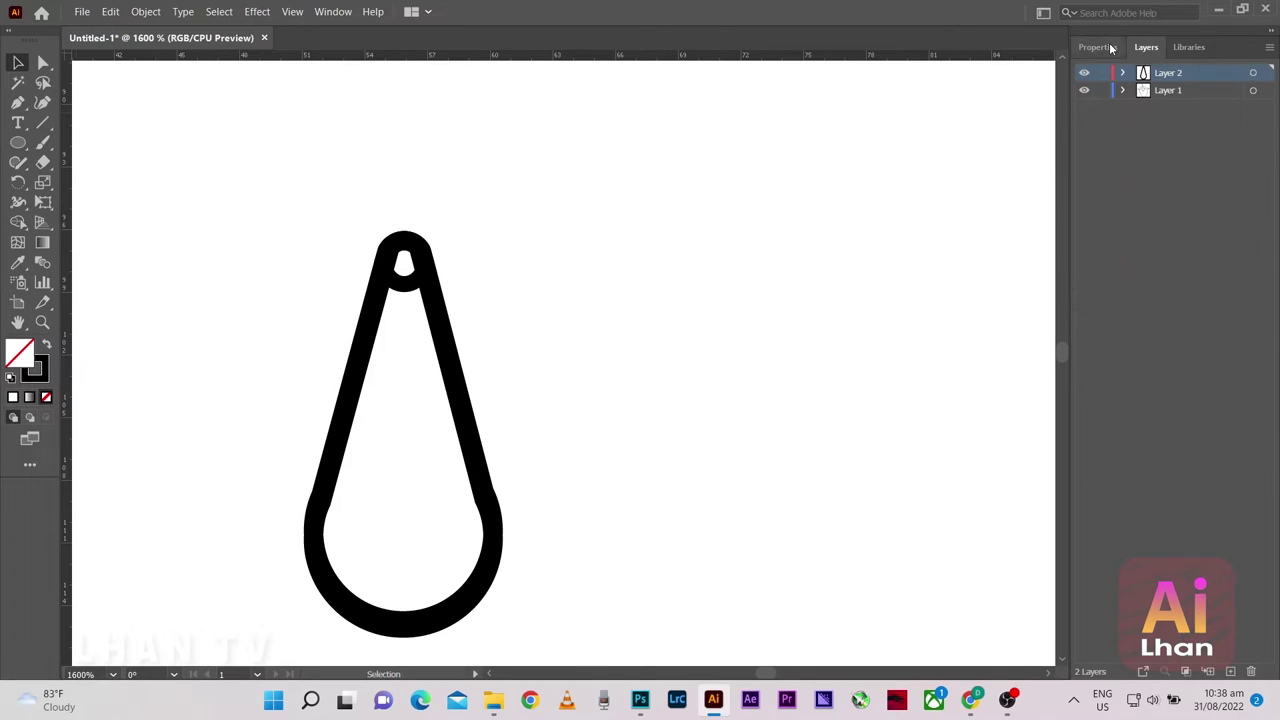
click(1100, 47)
click(388, 272)
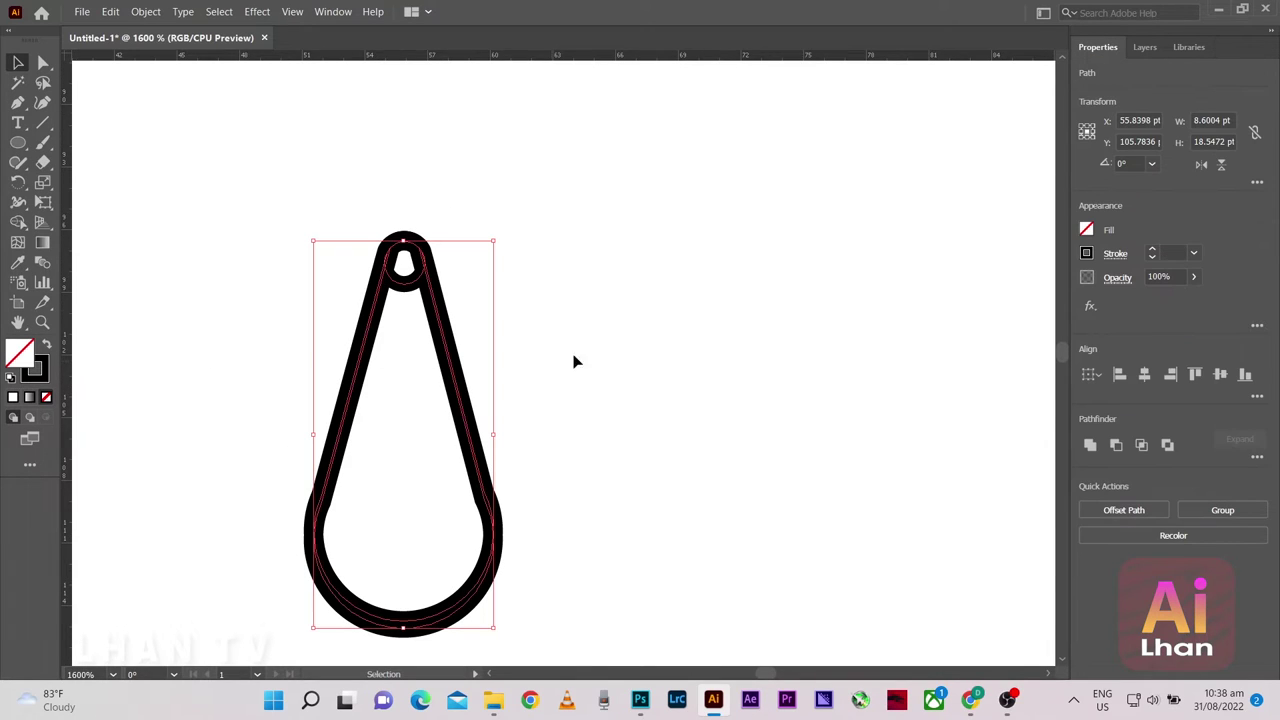
click(1085, 230)
click(939, 289)
key(Escape)
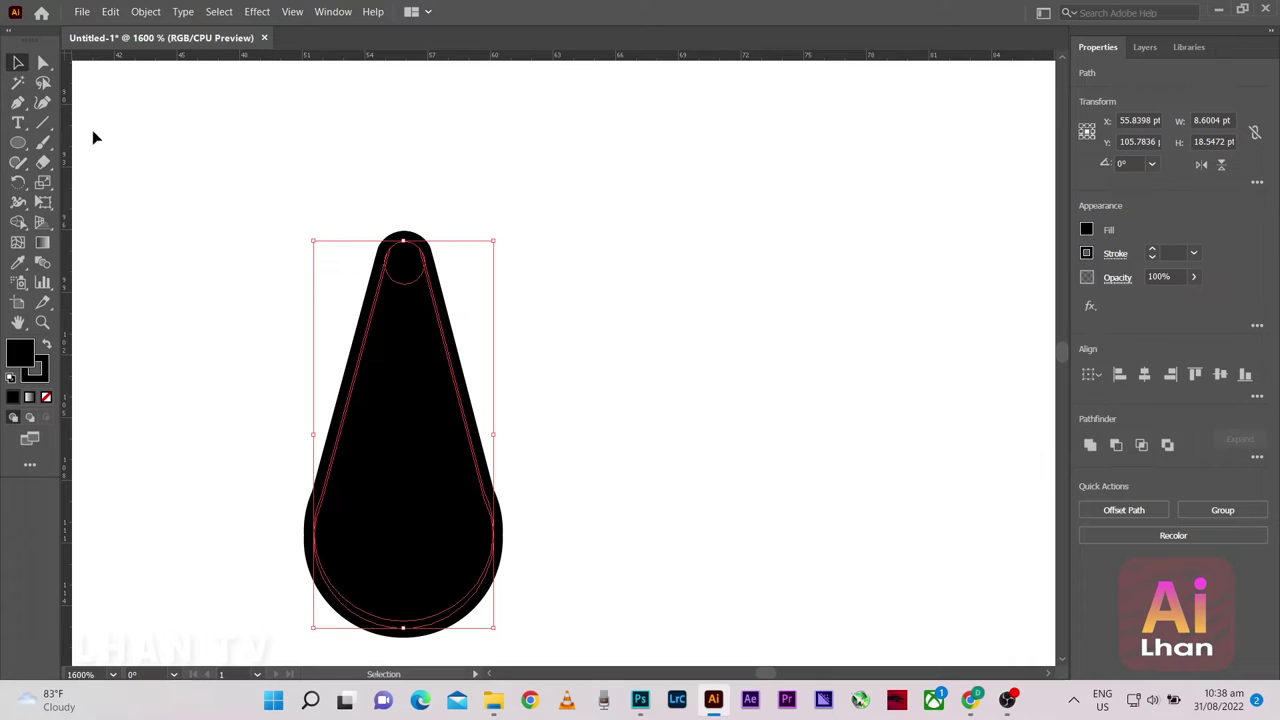
Move the black teardrop seed onto the strawberry body
scroll(429, 240, down, 3)
scroll(455, 319, down, 2)
scroll(455, 319, up, 1)
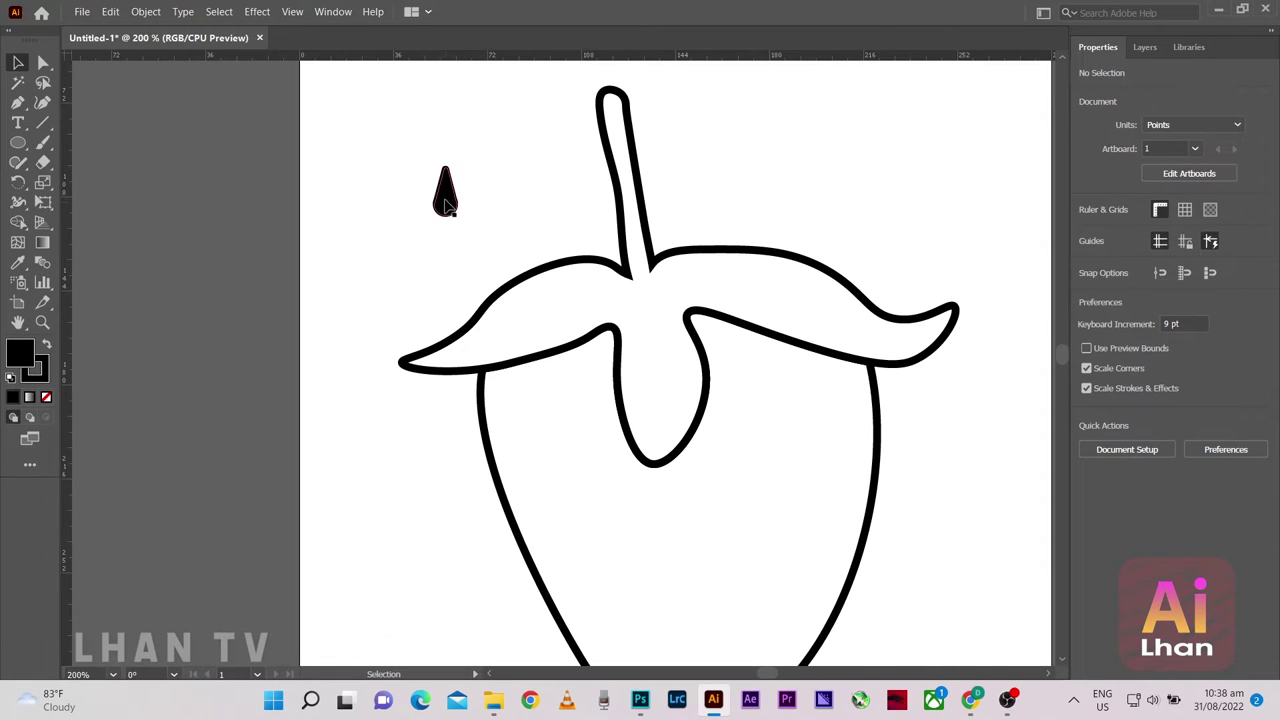
mouse_move(448, 203)
mouse_down()
mouse_move(556, 378)
mouse_move(560, 334)
mouse_up()
scroll(590, 427, up, 1)
click(569, 369)
Scatter duplicate seeds across the strawberry body, then deselect and zoom out
scroll(587, 383, down, 1)
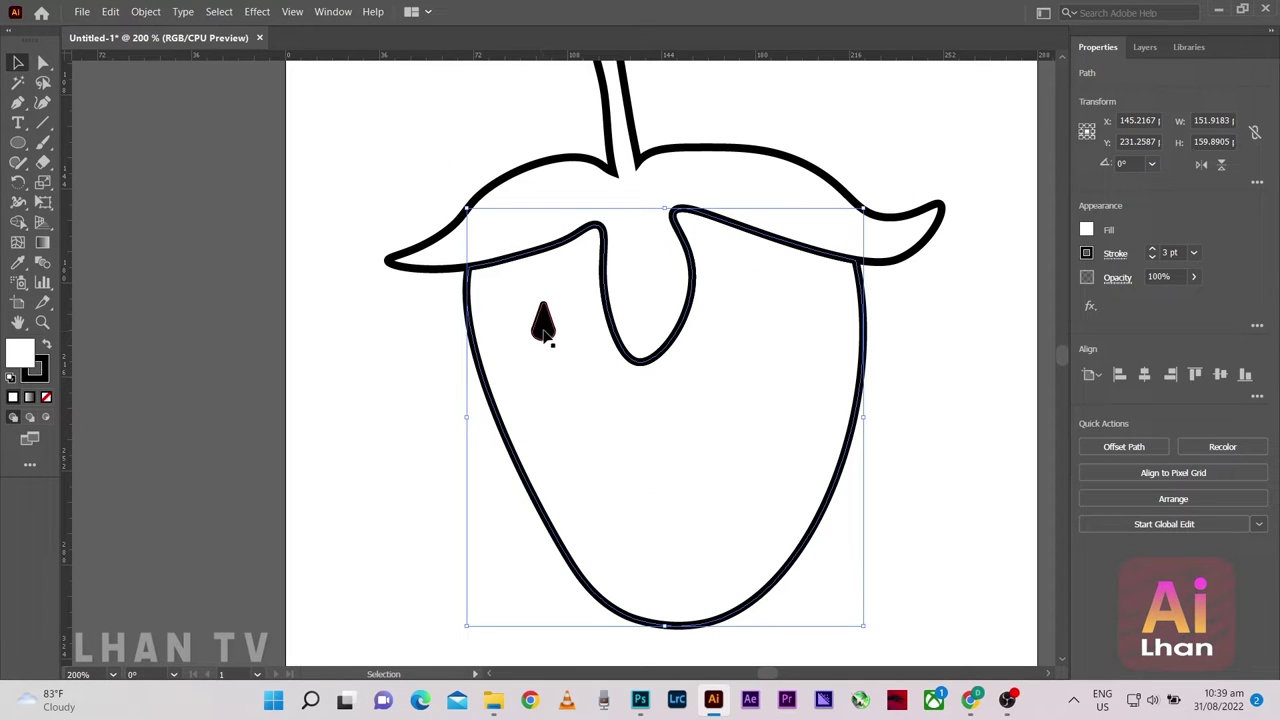
mouse_move(545, 333)
mouse_down()
mouse_move(575, 460)
mouse_move(622, 418)
mouse_move(626, 488)
mouse_move(594, 517)
mouse_move(605, 540)
mouse_move(717, 292)
mouse_move(730, 405)
mouse_move(654, 568)
mouse_move(778, 296)
mouse_move(778, 385)
mouse_move(737, 475)
mouse_move(785, 467)
mouse_move(825, 368)
mouse_move(703, 562)
mouse_move(750, 547)
mouse_up()
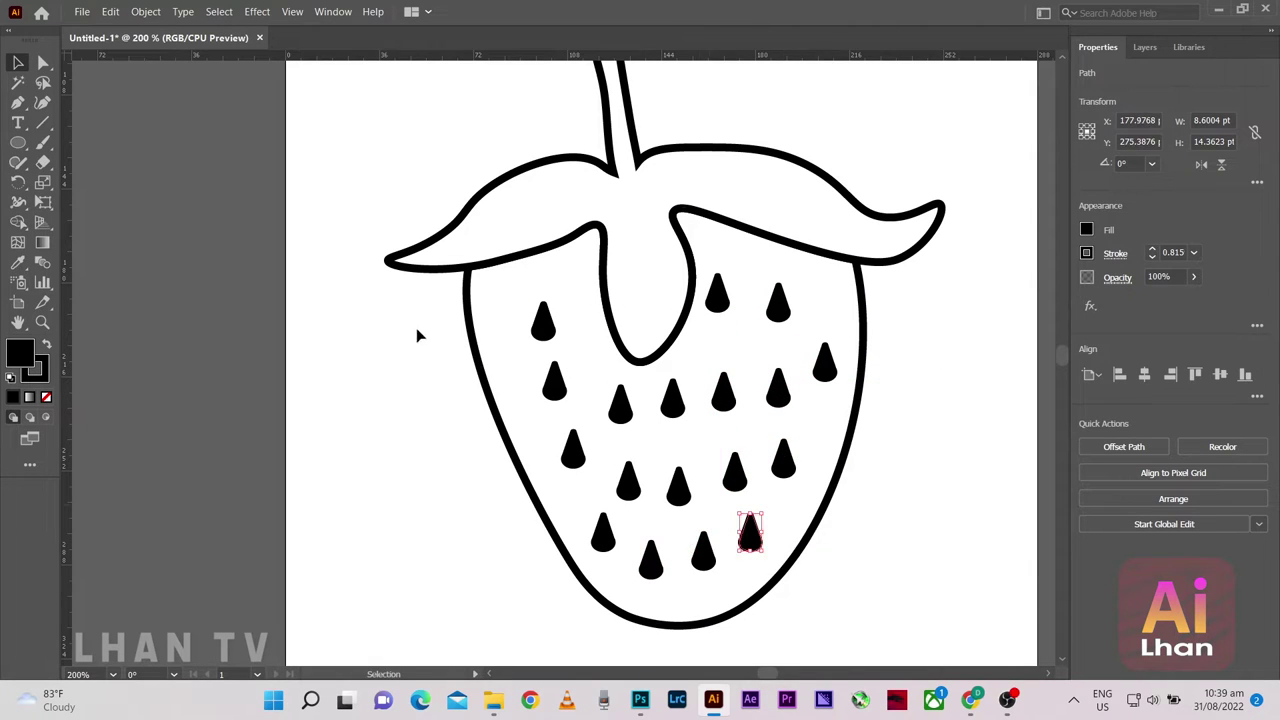
mouse_move(800, 366)
mouse_down()
mouse_move(590, 282)
mouse_move(628, 378)
mouse_up()
scroll(585, 300, up, 1)
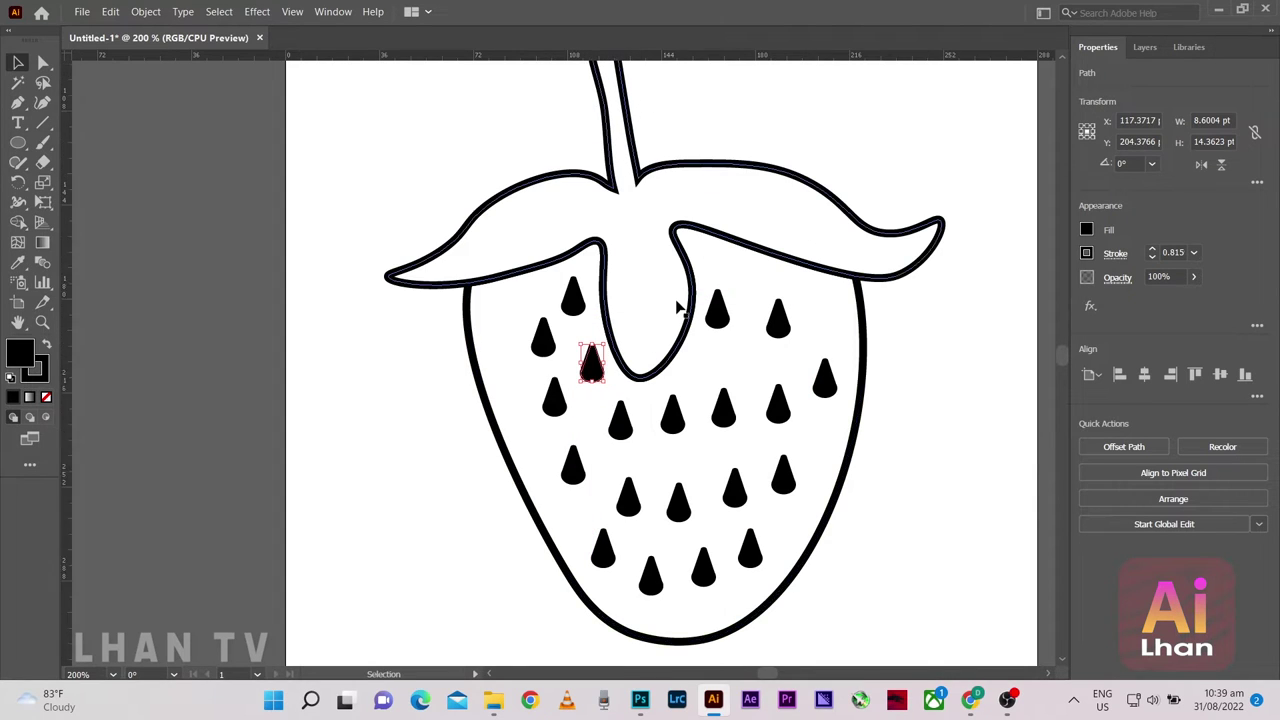
scroll(677, 303, up, 2)
click(328, 170)
key(ctrl+minus)
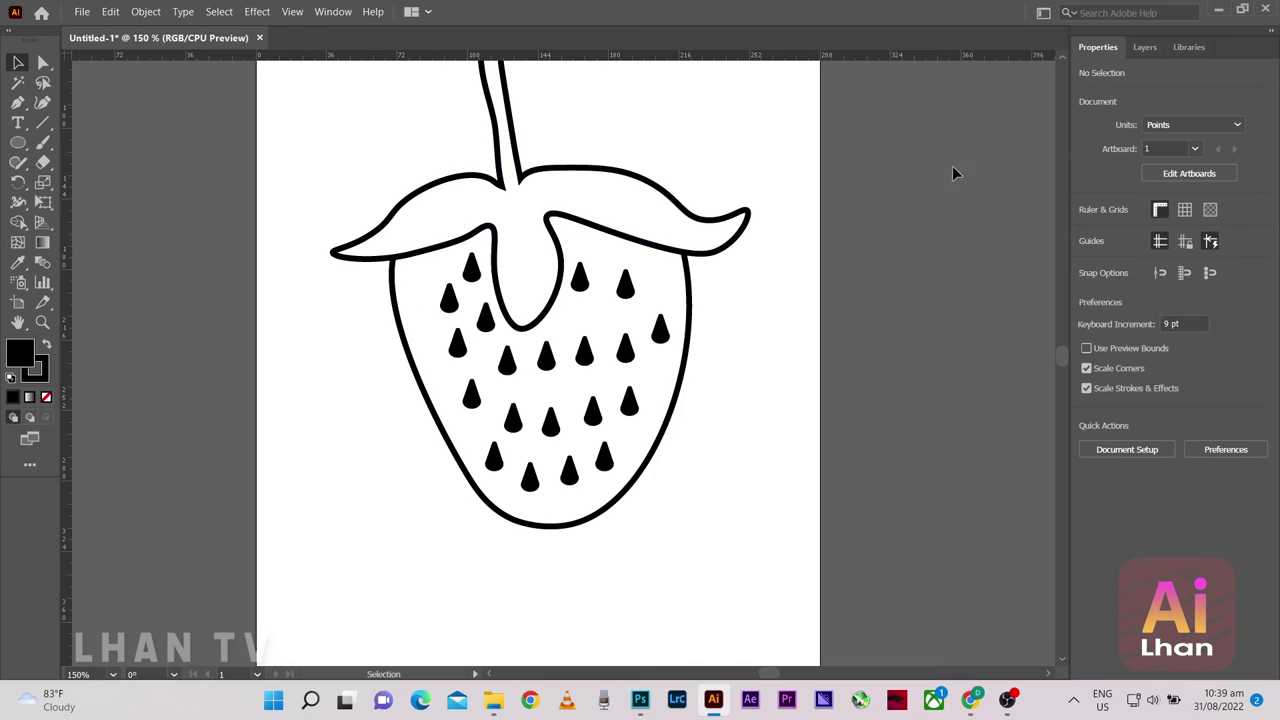
Select the whole strawberry line art for Shape Builder, with the Fill swatches showing
key(F7)
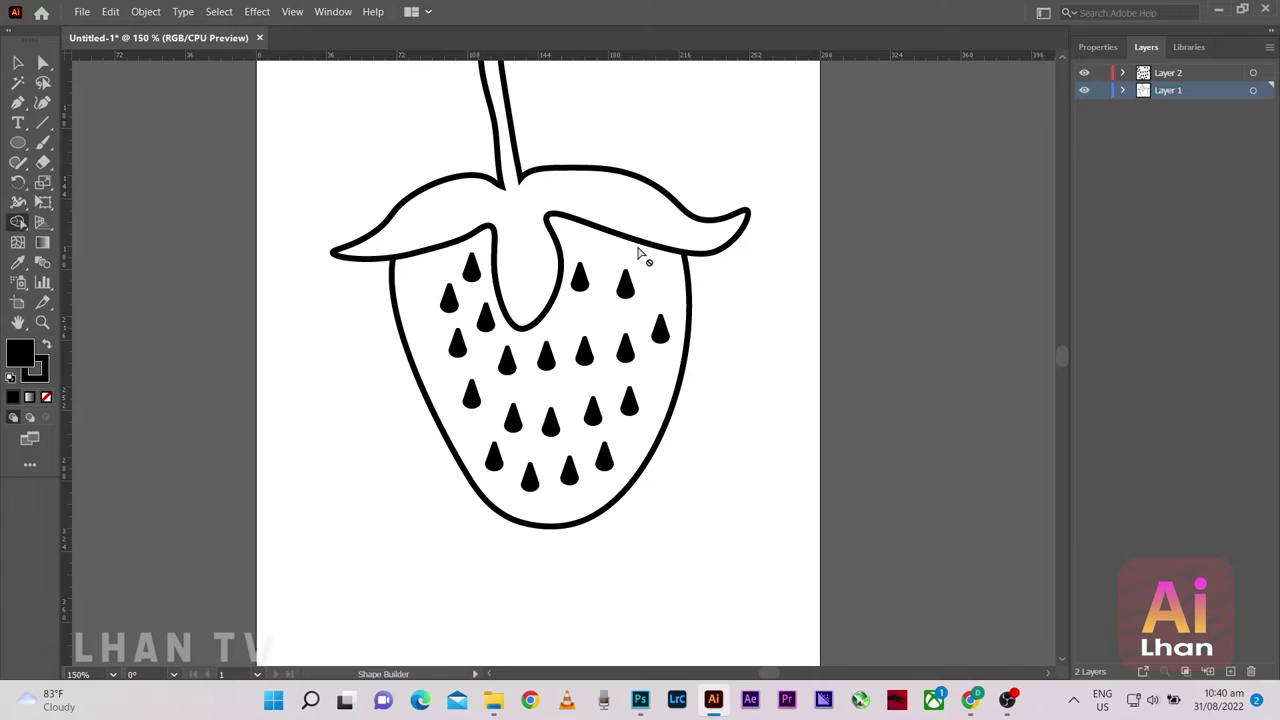
drag(249, 80, 361, 324)
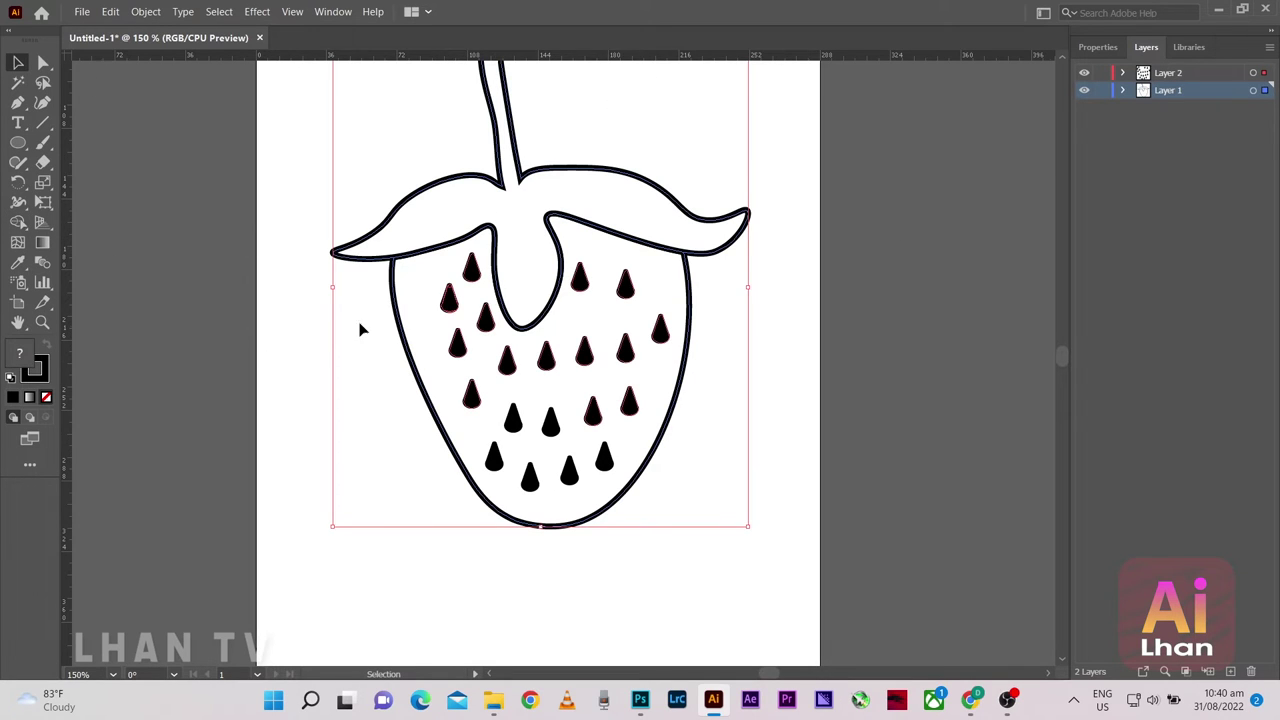
click(18, 222)
click(1098, 47)
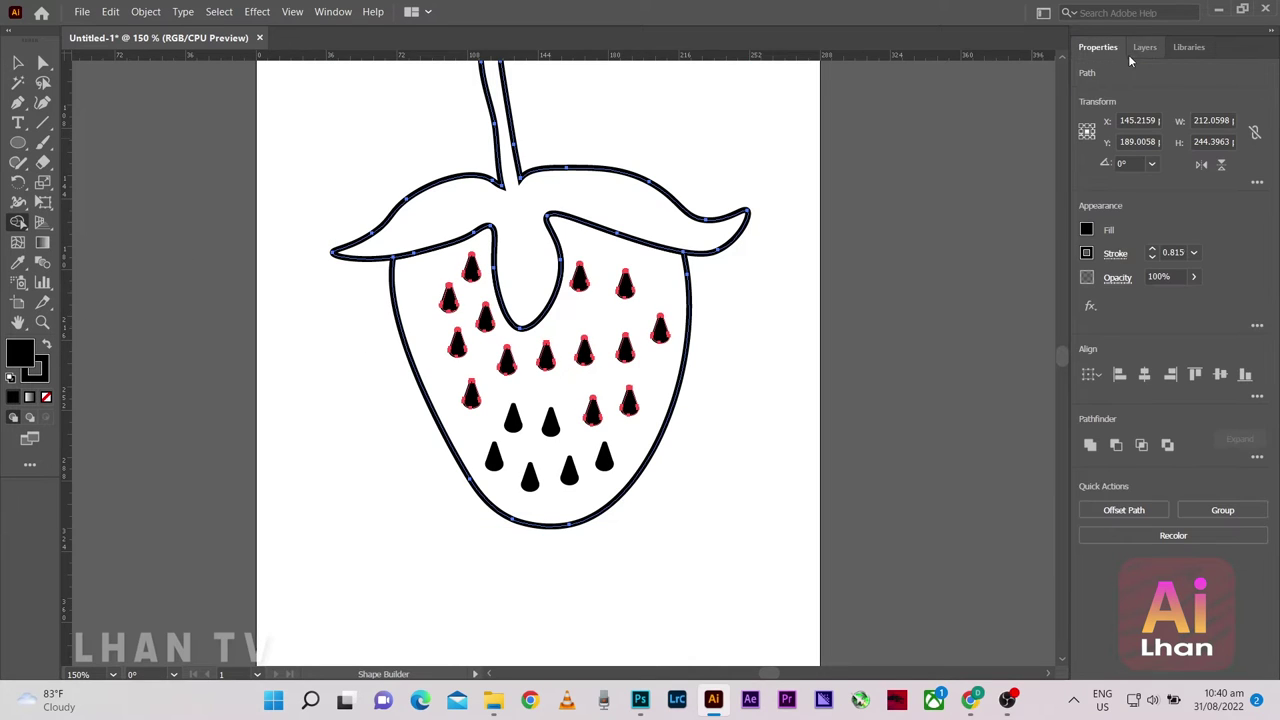
click(1087, 230)
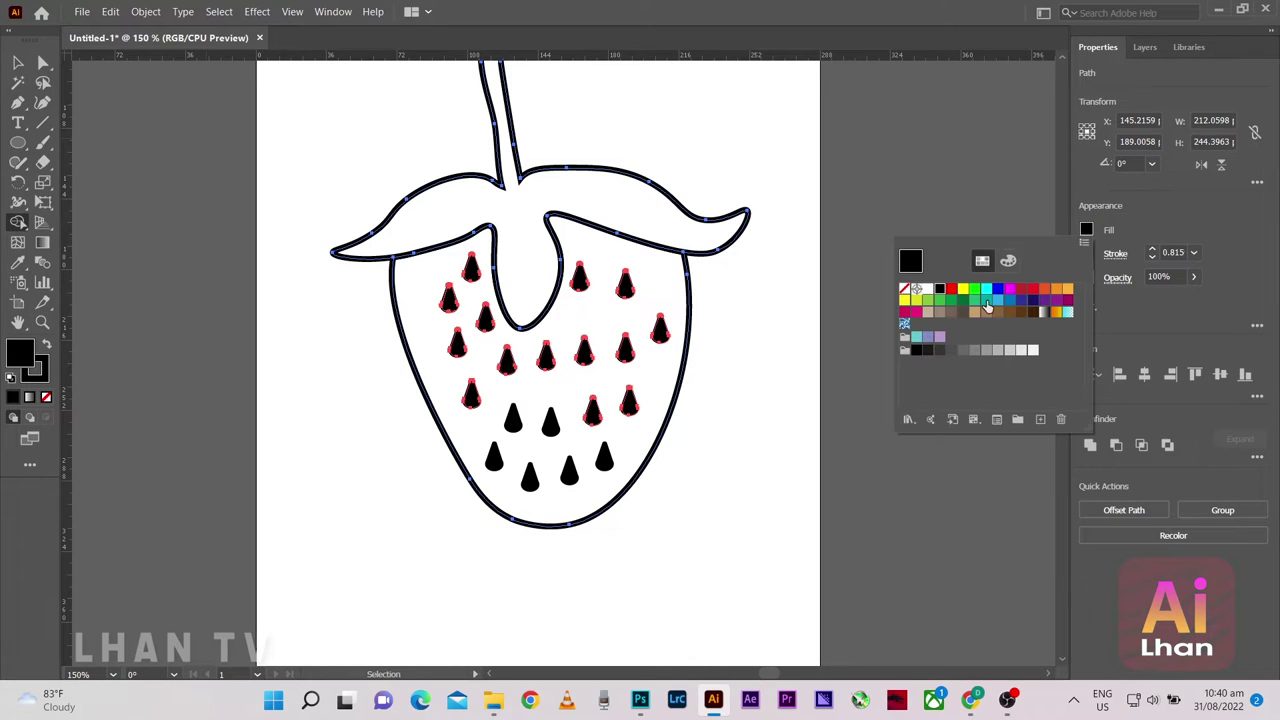
Shape Builder-fill the strawberry body red and the leaves and stem green, then deselect
click(950, 289)
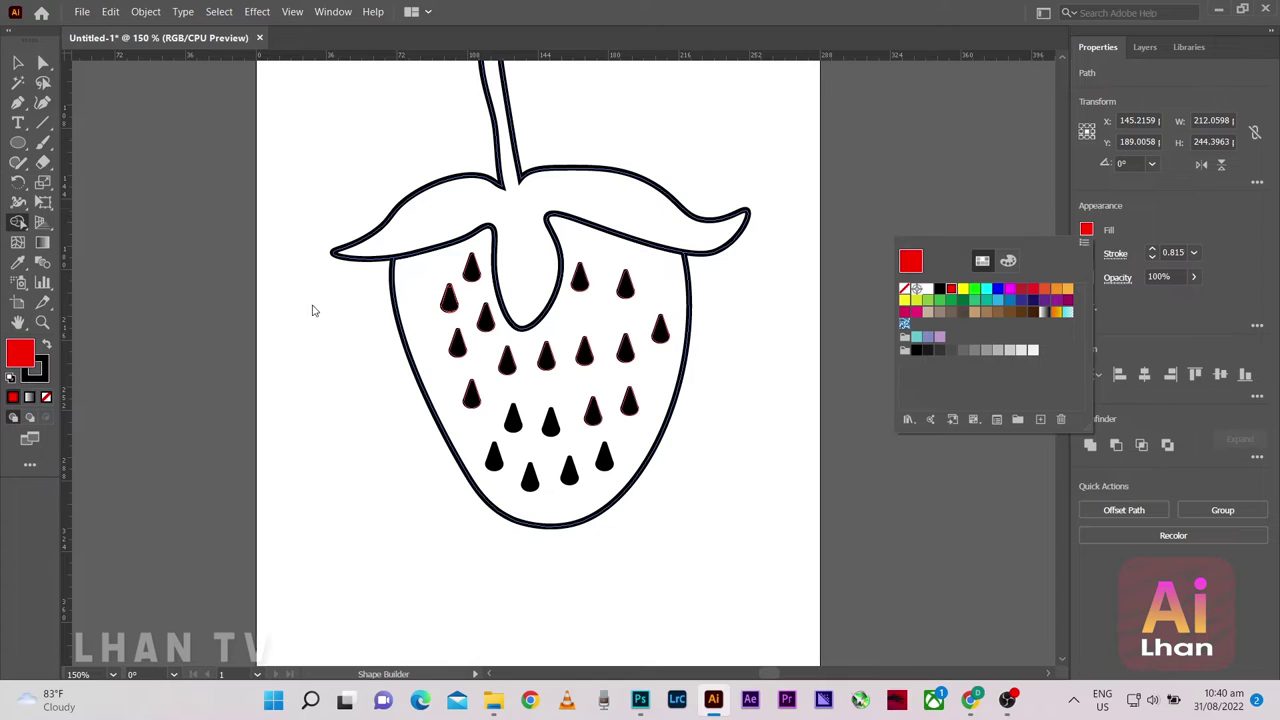
click(423, 326)
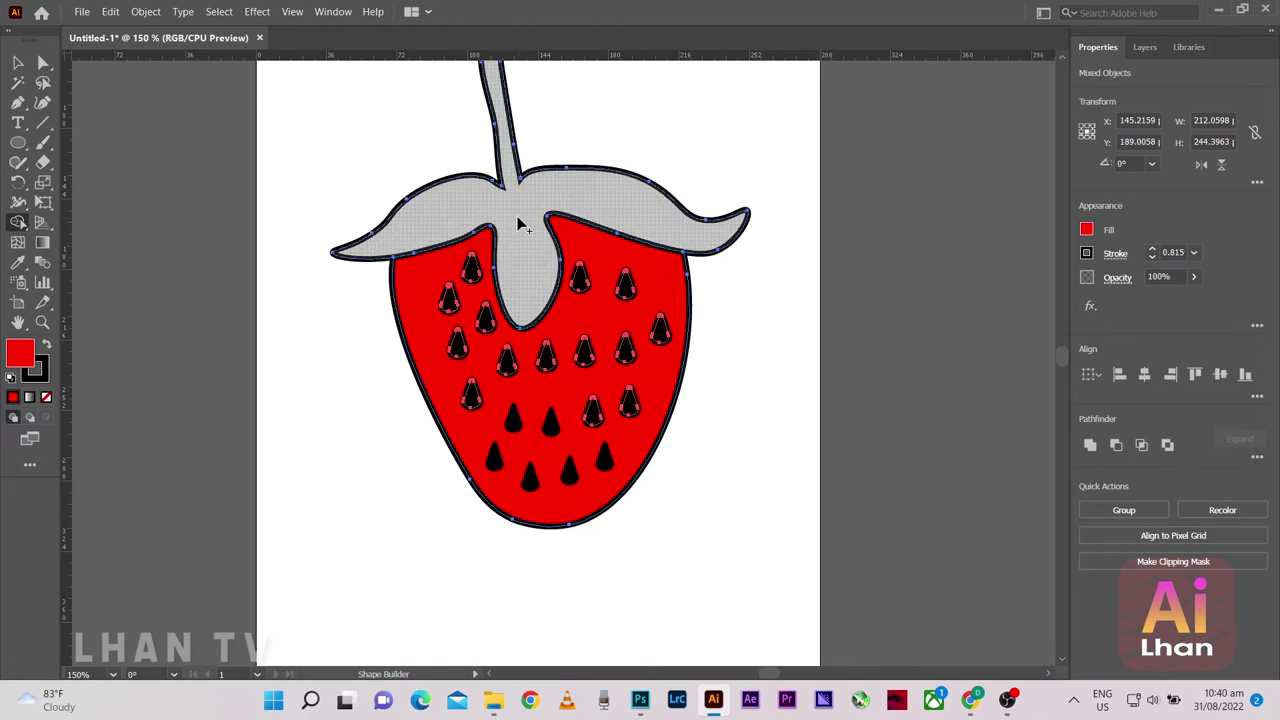
click(1086, 229)
click(975, 289)
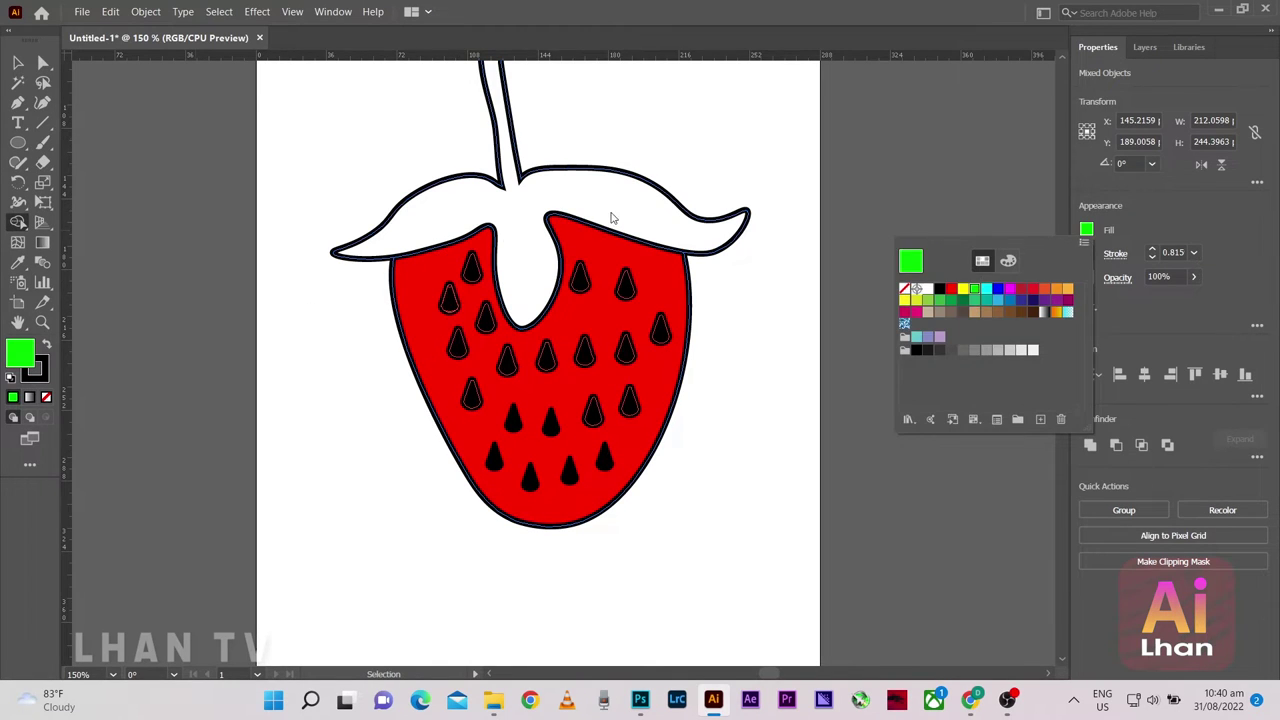
click(512, 207)
scroll(510, 205, up, 1)
click(18, 62)
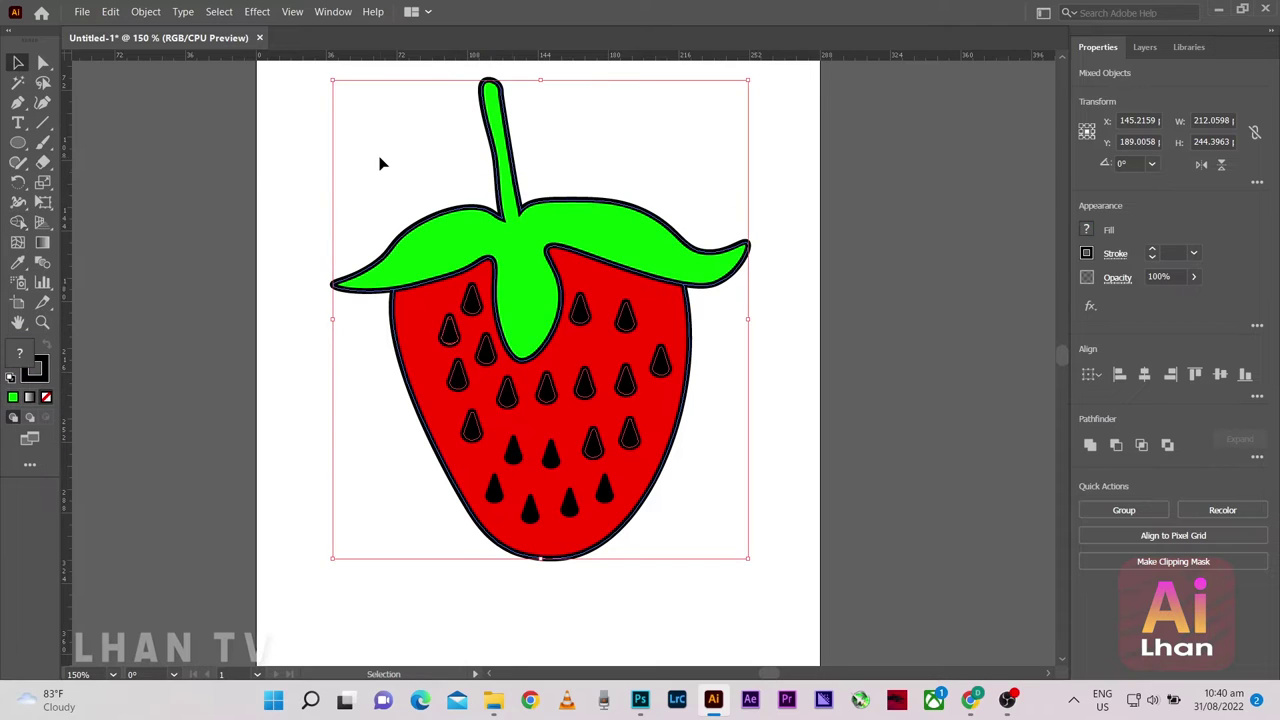
click(384, 164)
Zoom around the strawberry and select the red body
scroll(580, 302, up, 3)
scroll(416, 376, up, 2)
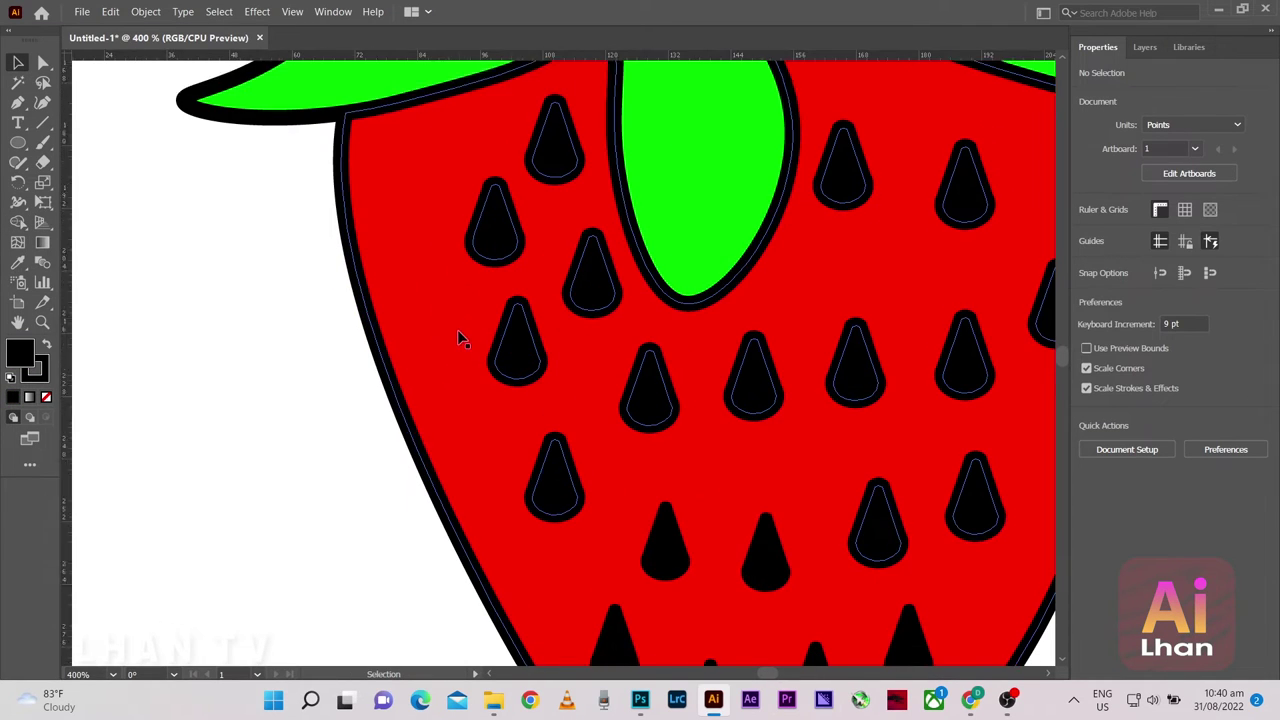
scroll(460, 337, down, 1)
scroll(706, 449, down, 2)
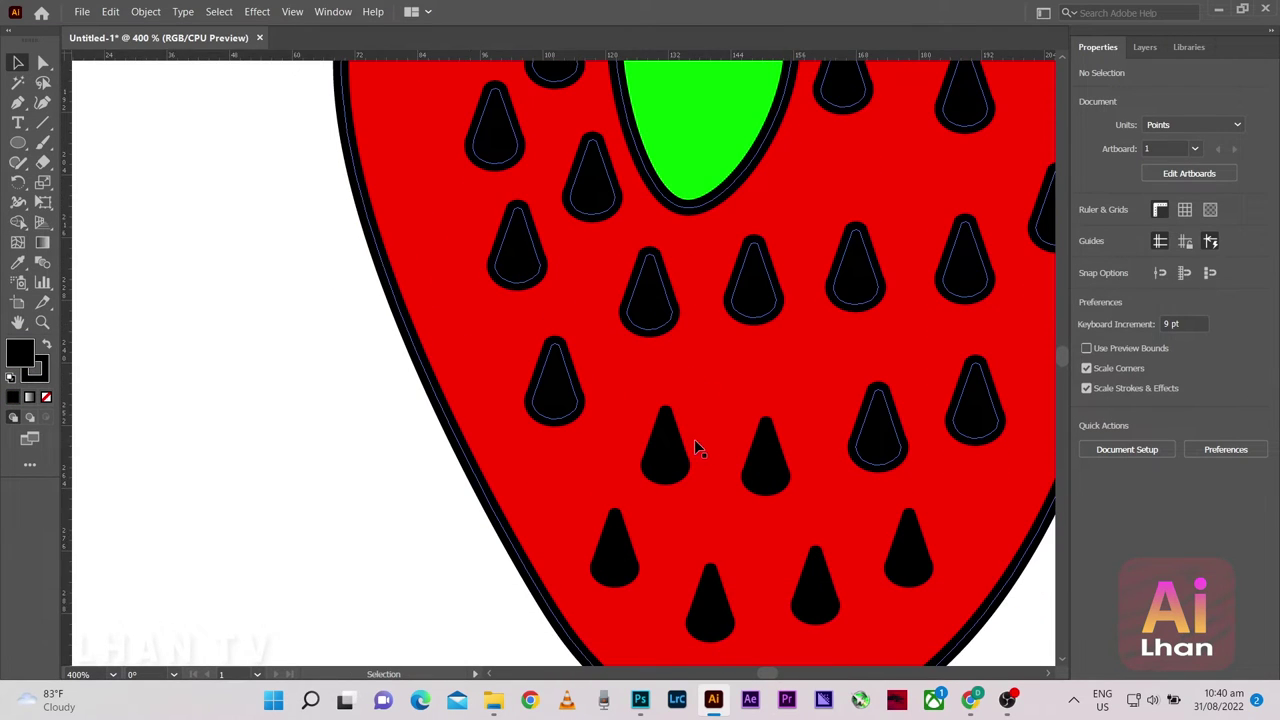
click(674, 456)
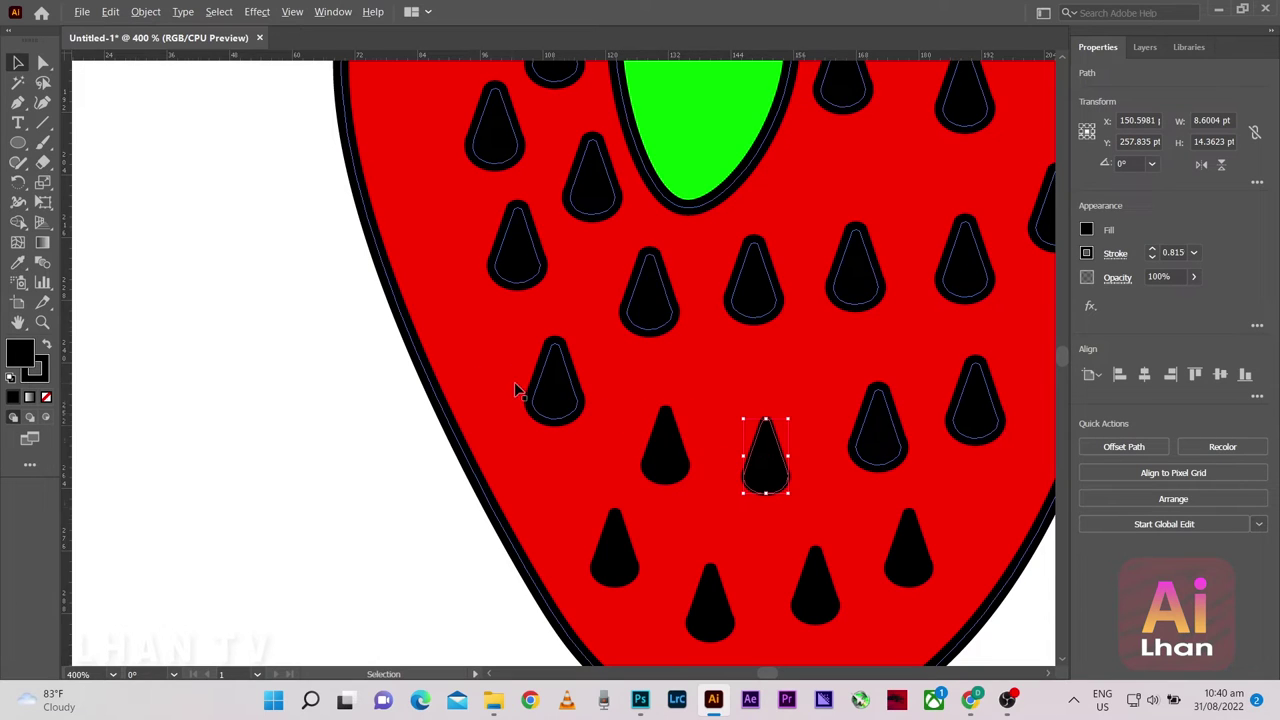
scroll(515, 384, down, 1)
scroll(440, 372, up, 1)
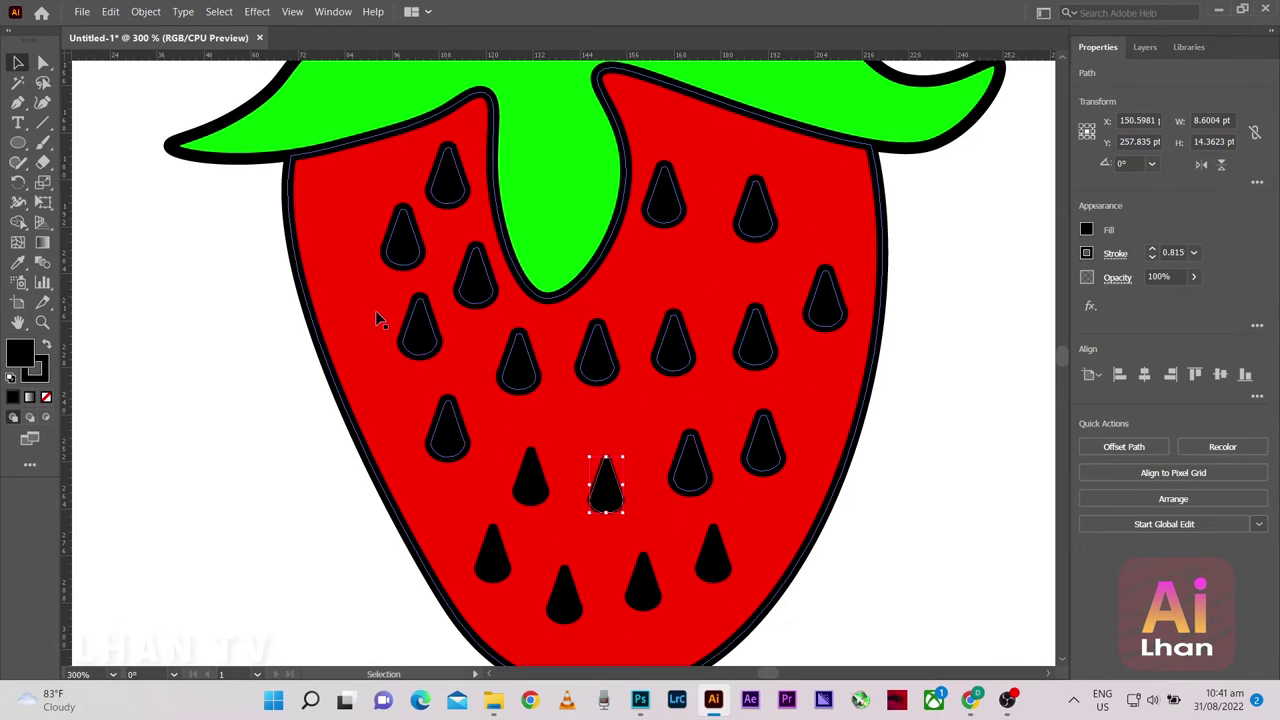
scroll(378, 318, up, 1)
click(203, 309)
click(333, 253)
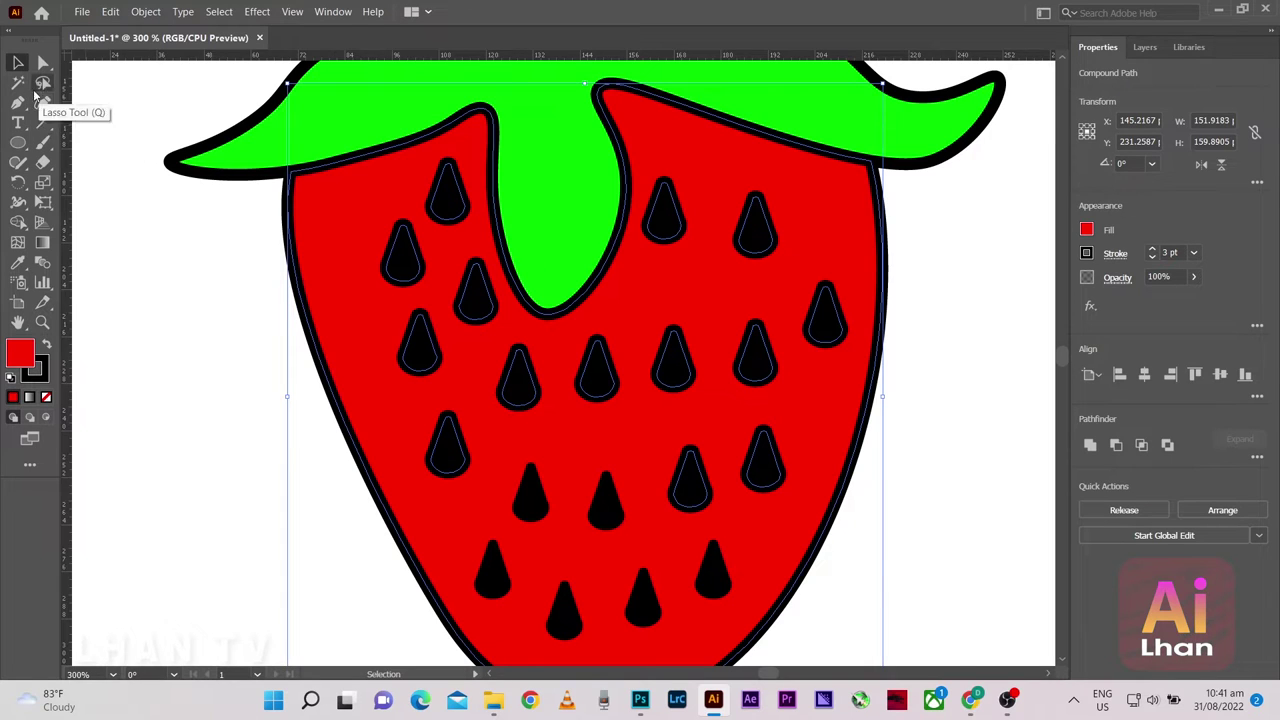
Try Paintbrush strokes along the strawberry's left side and undo them
click(42, 144)
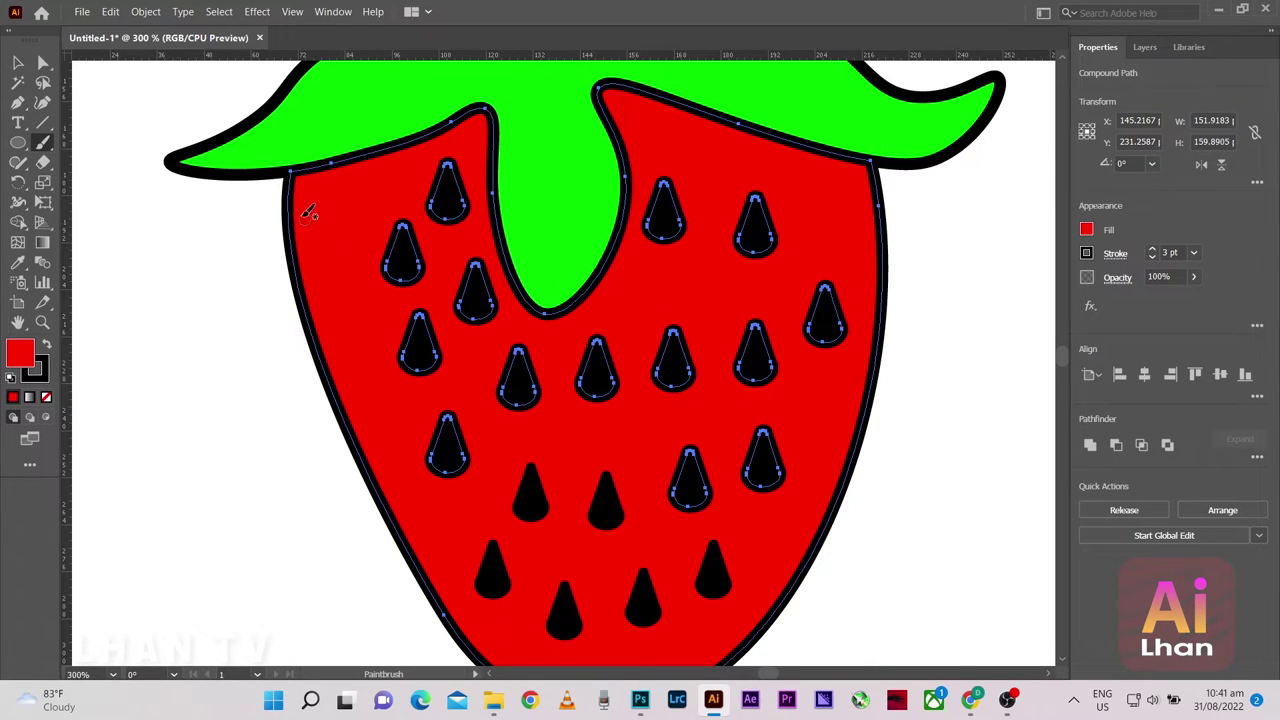
key(ctrl+z)
click(43, 144)
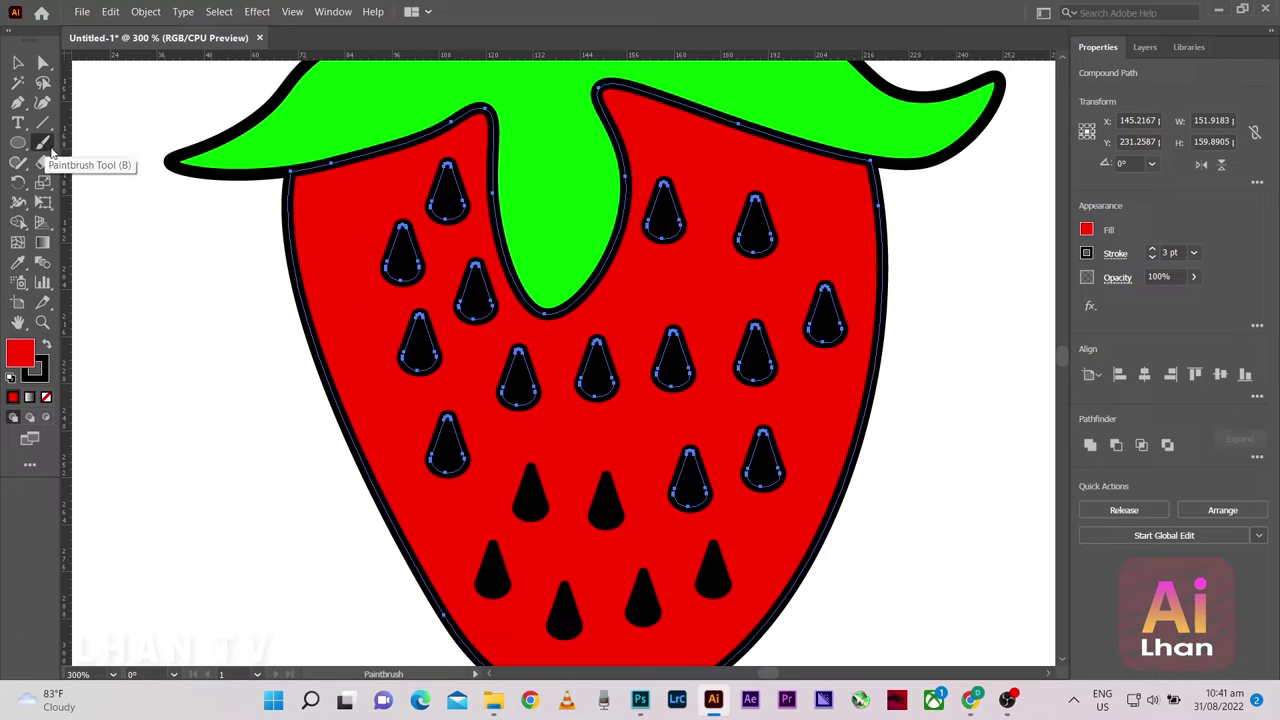
drag(326, 209, 352, 305)
key(ctrl+z)
key(ctrl+minus)
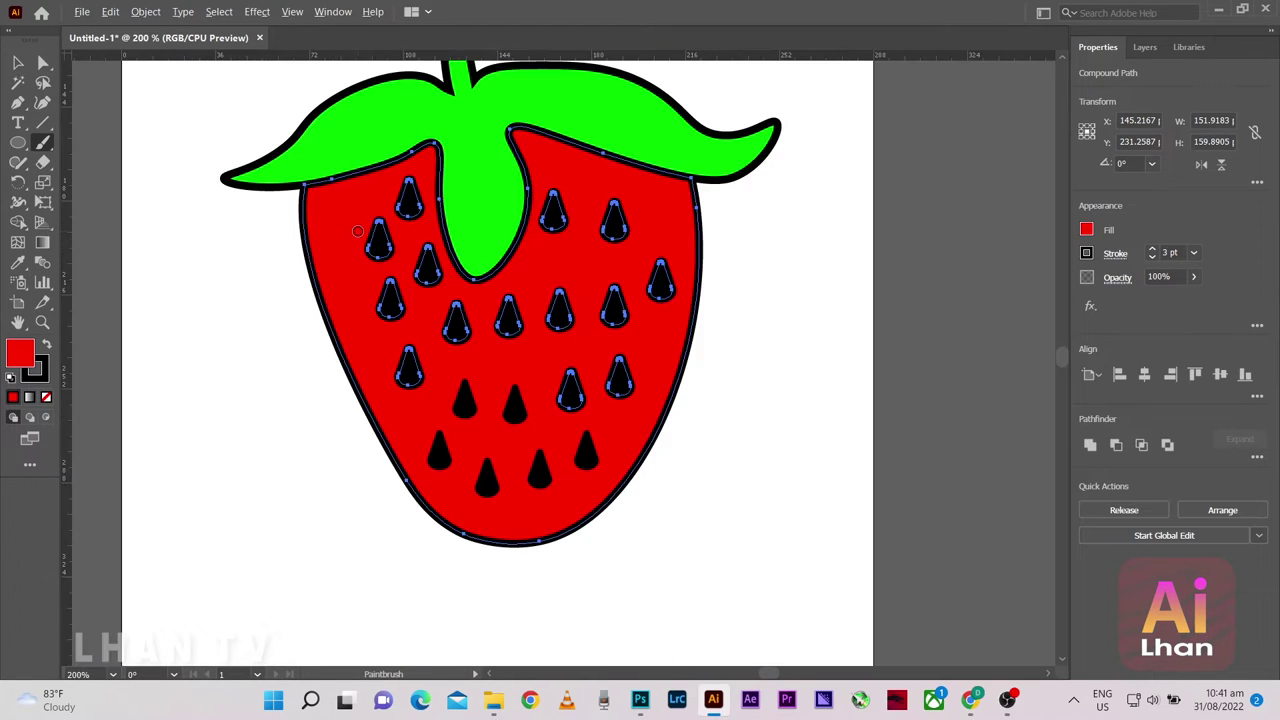
key(ctrl+equal)
click(1145, 47)
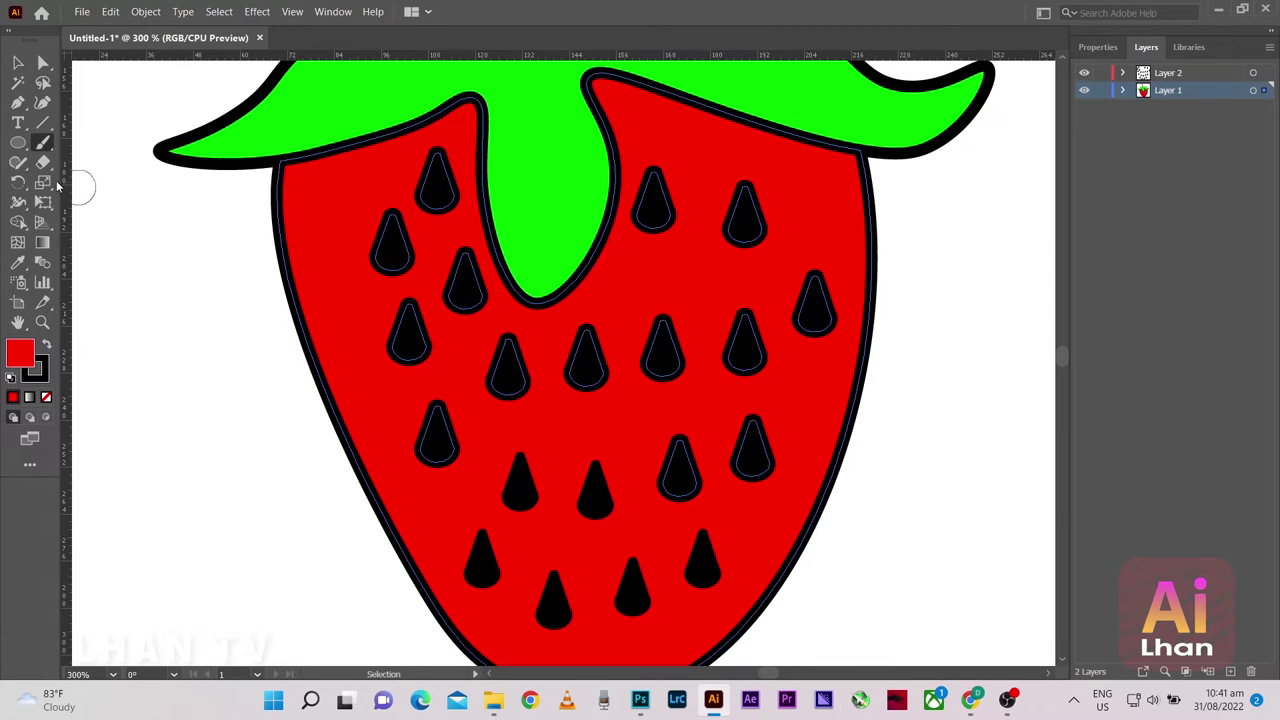
click(45, 148)
drag(288, 150, 282, 282)
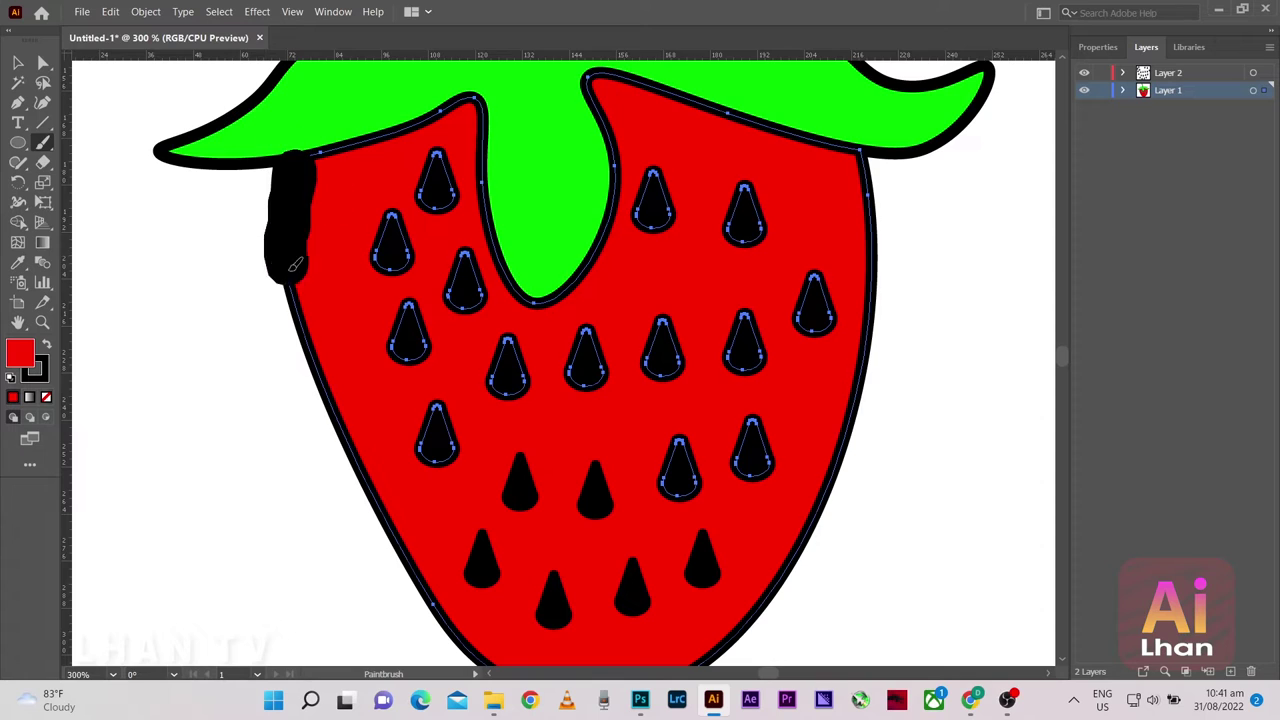
key(ctrl+z)
scroll(349, 251, down, 2)
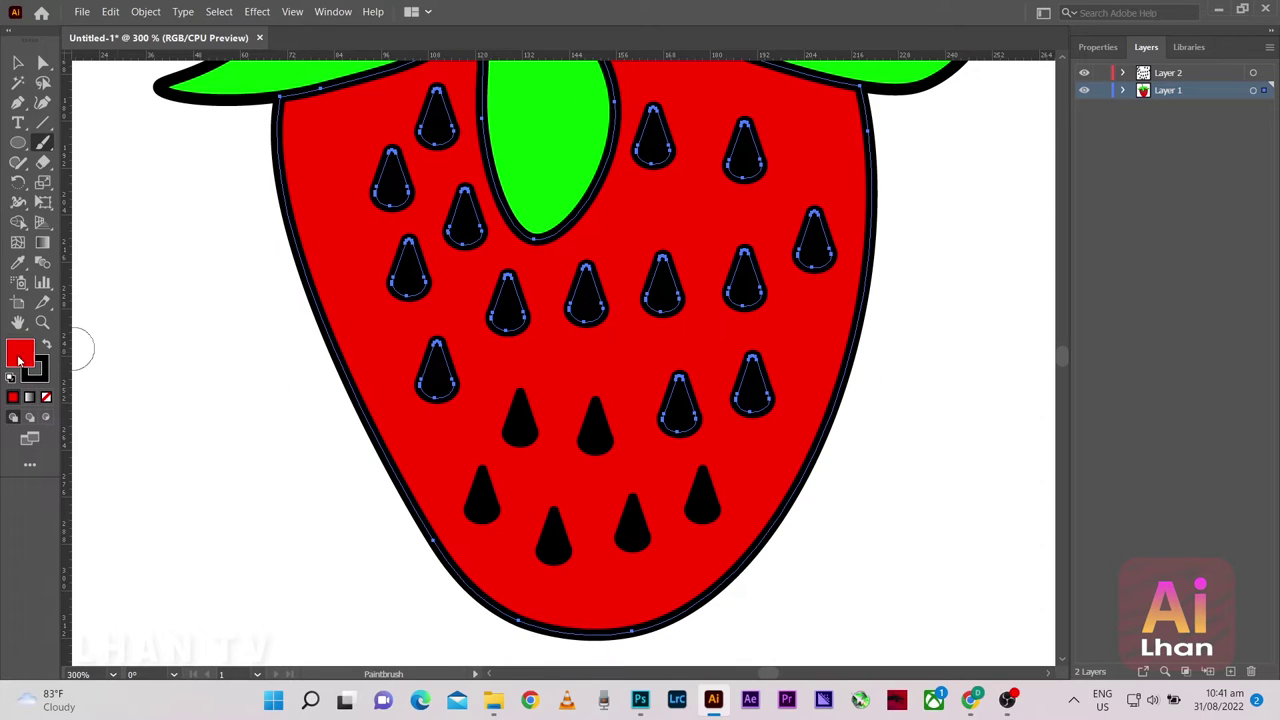
Try an orange fill and undo it, then dismiss an accidental template dialog
double_click(19, 357)
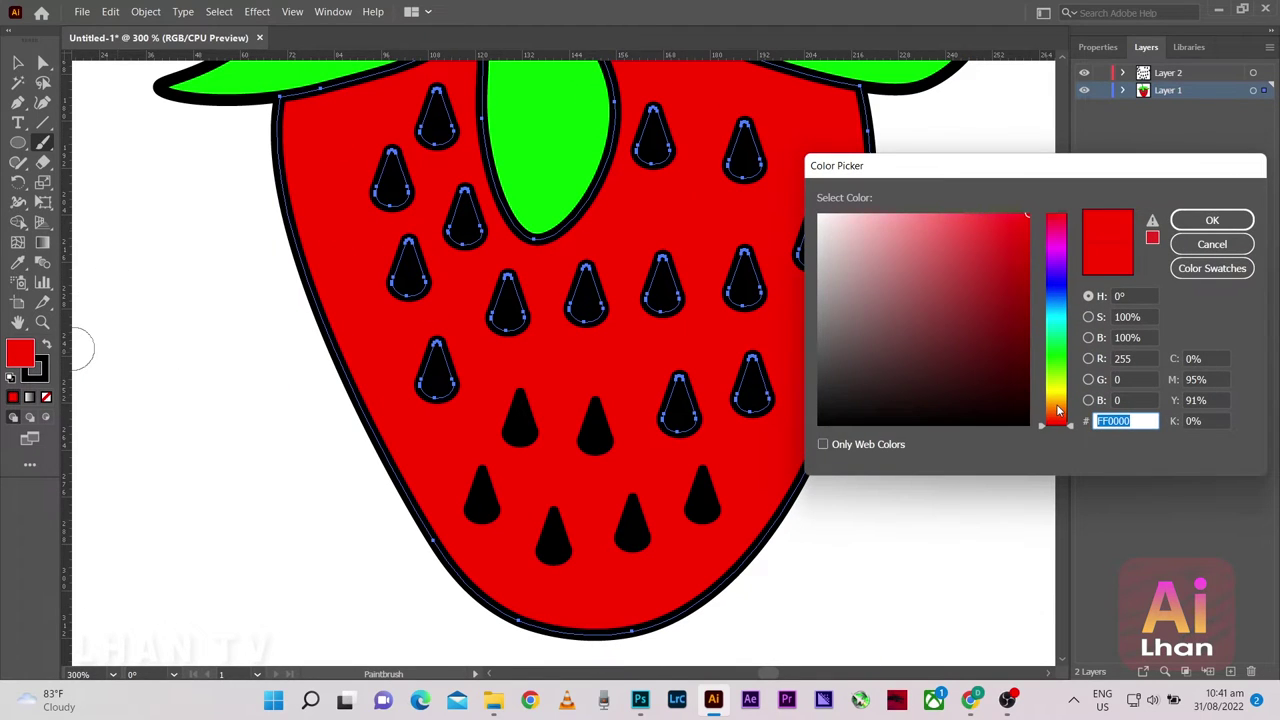
drag(1058, 410, 1058, 403)
click(1212, 220)
key(ctrl+z)
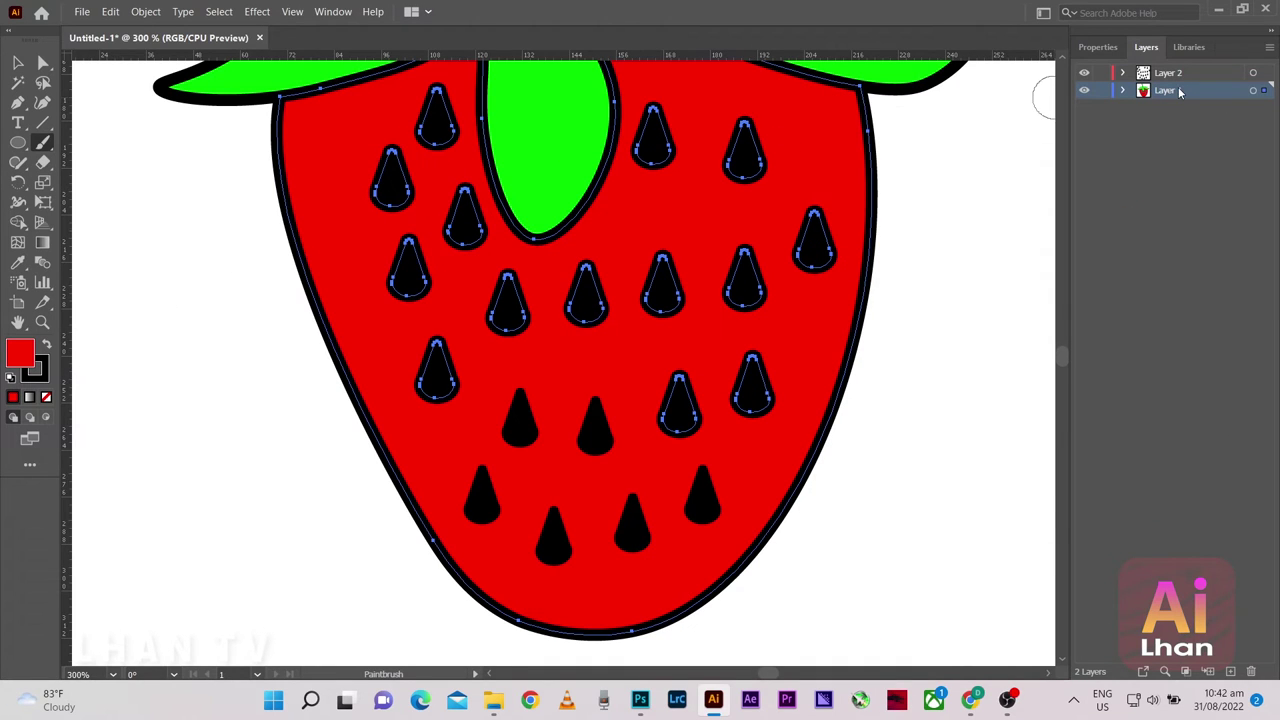
key(ctrl+shift+n)
key(Escape)
Draw a Curvature path from the body's top left down to its bottom
click(43, 104)
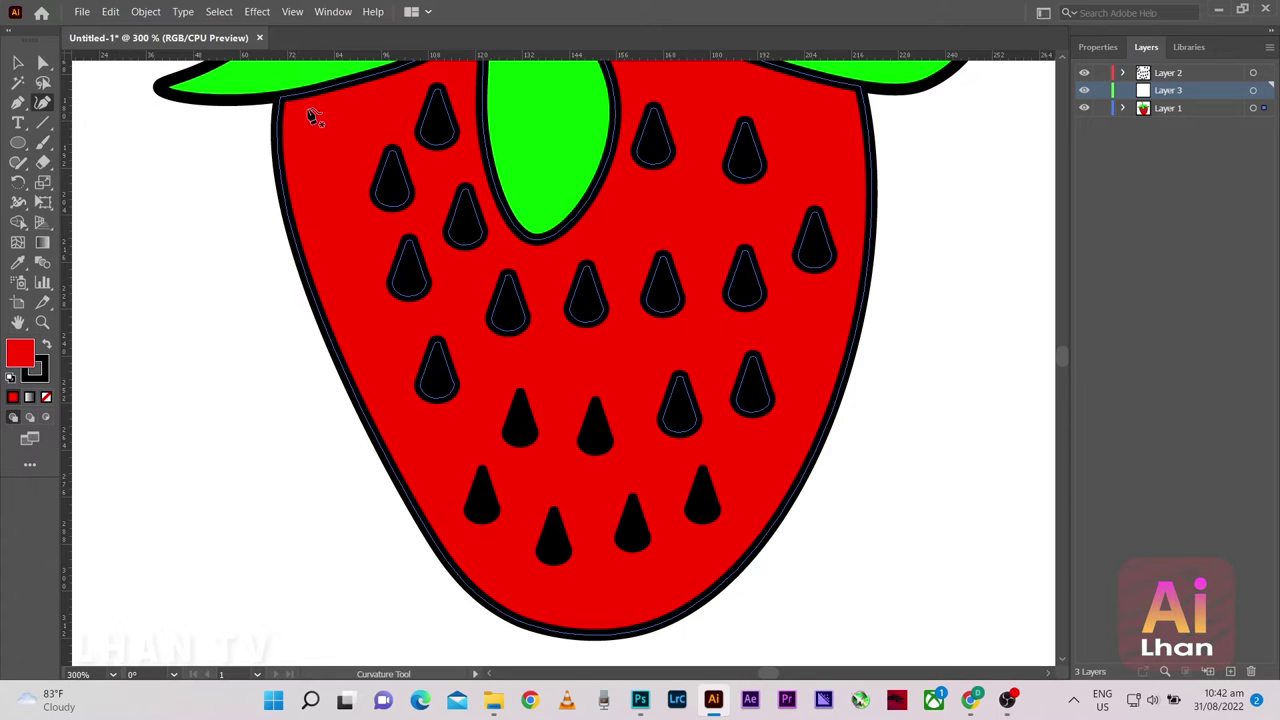
key(ctrl+z)
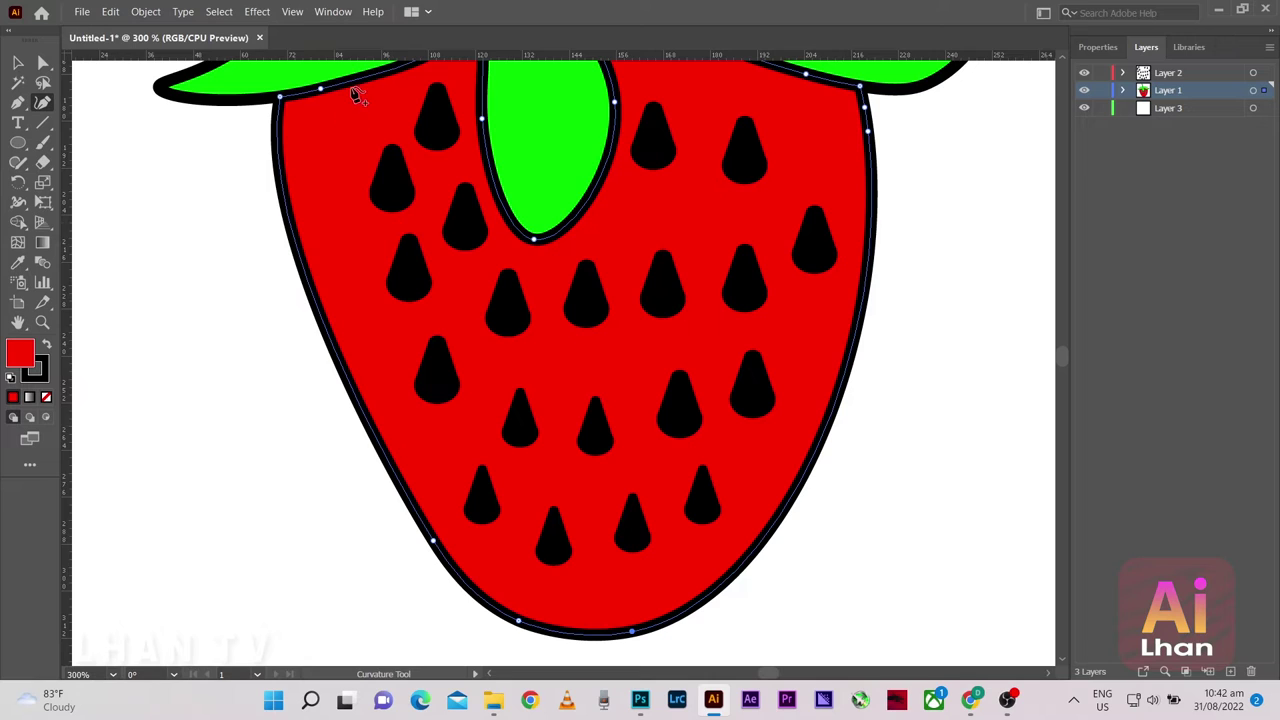
click(347, 89)
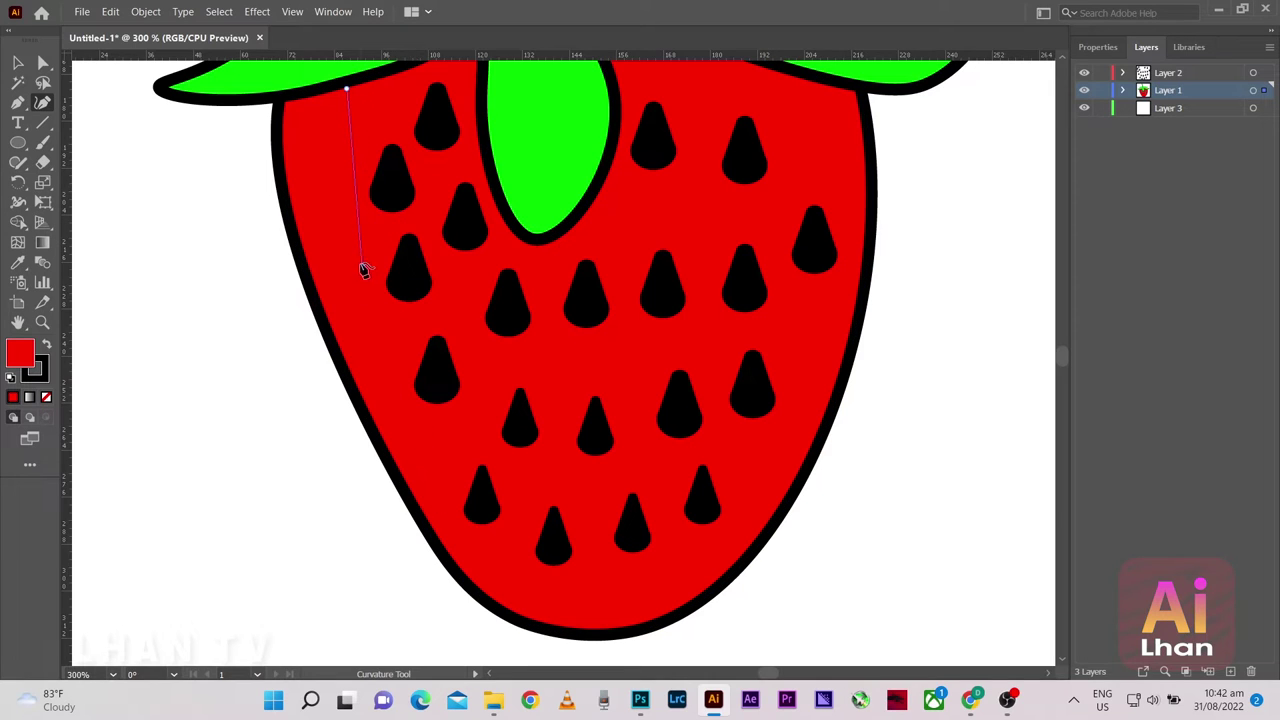
click(356, 234)
click(436, 488)
click(533, 620)
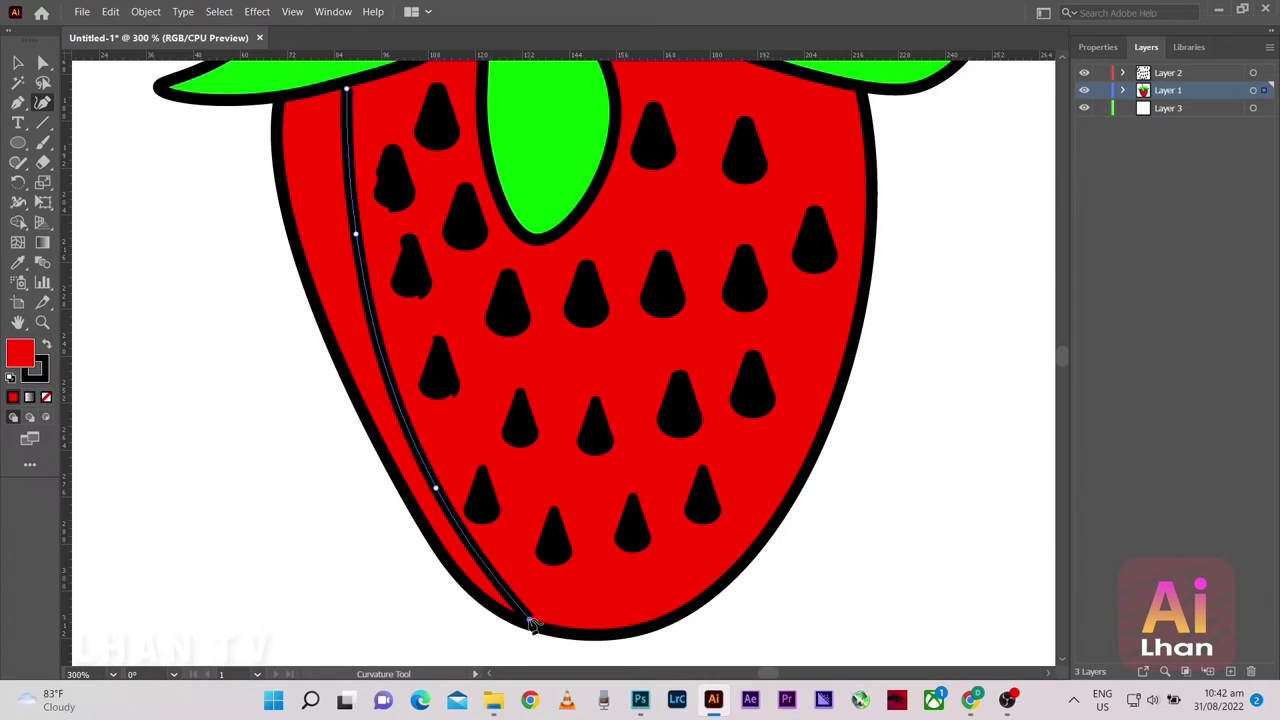
key(Escape)
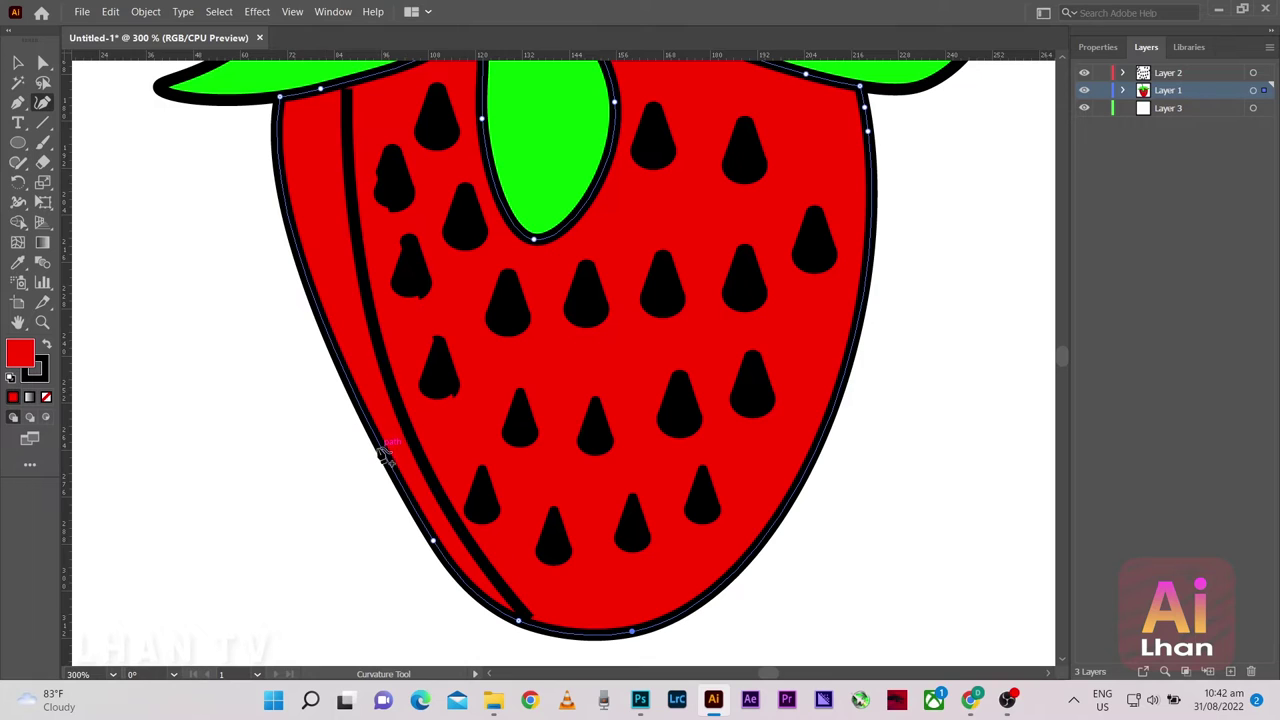
Undo a stray point and close the highlight shape back up the left edge
click(379, 445)
key(ctrl+z)
key(ctrl+z)
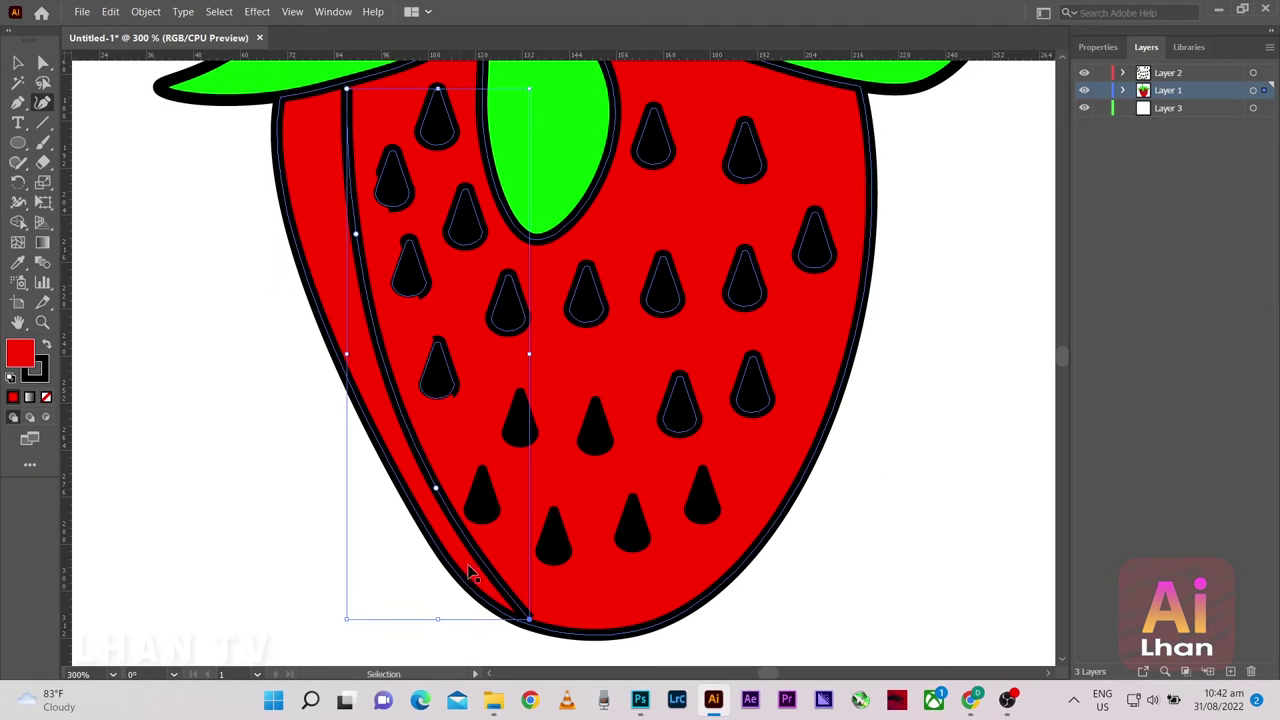
key(ctrl+z)
key(ctrl+z)
click(538, 613)
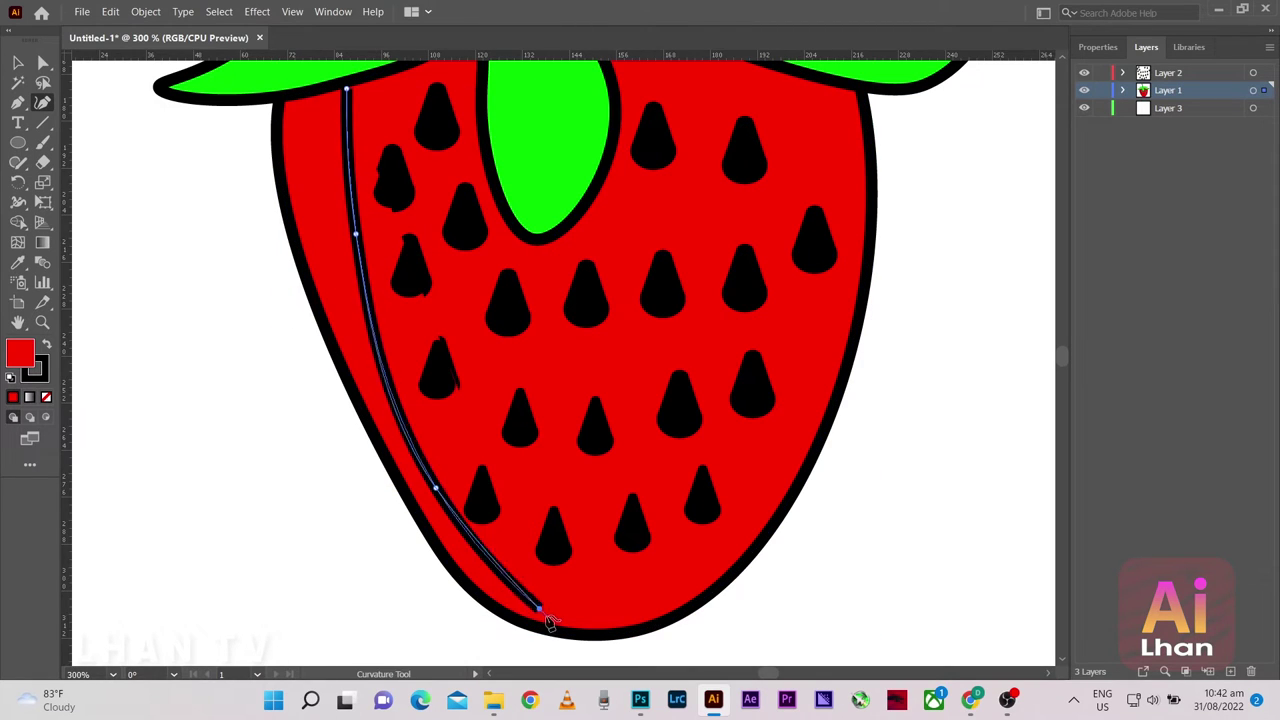
click(481, 581)
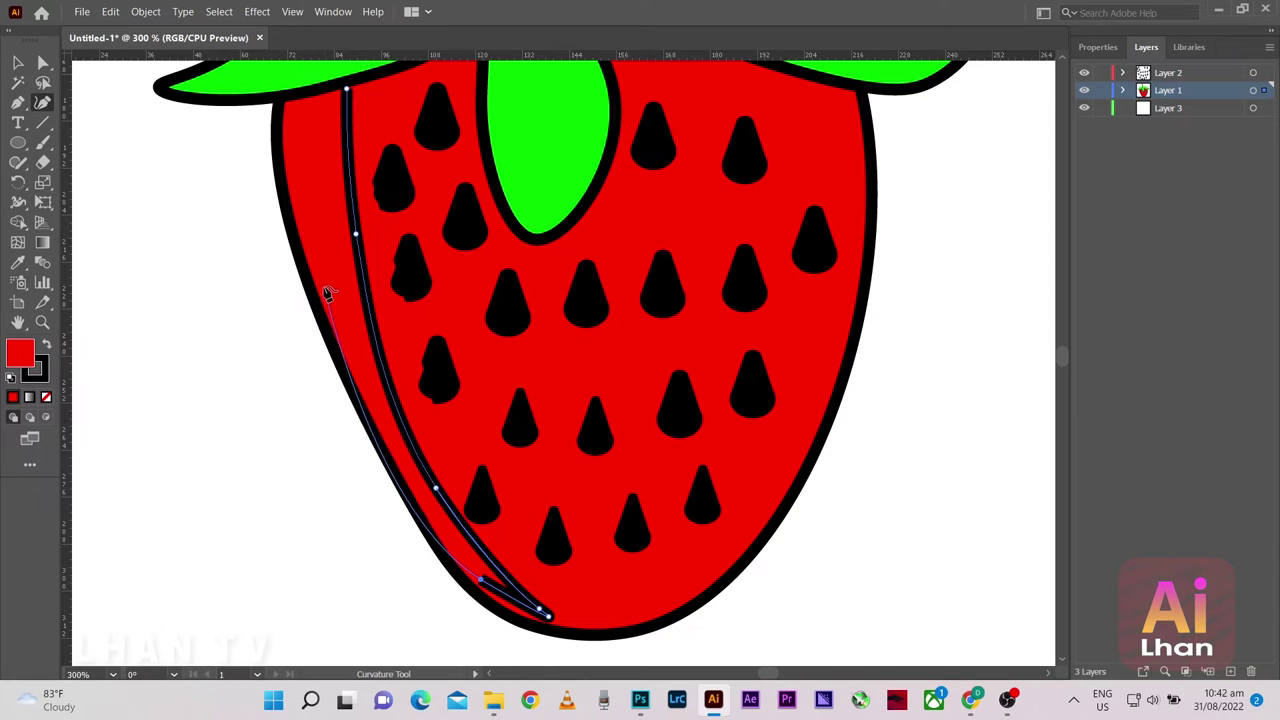
click(292, 100)
click(318, 100)
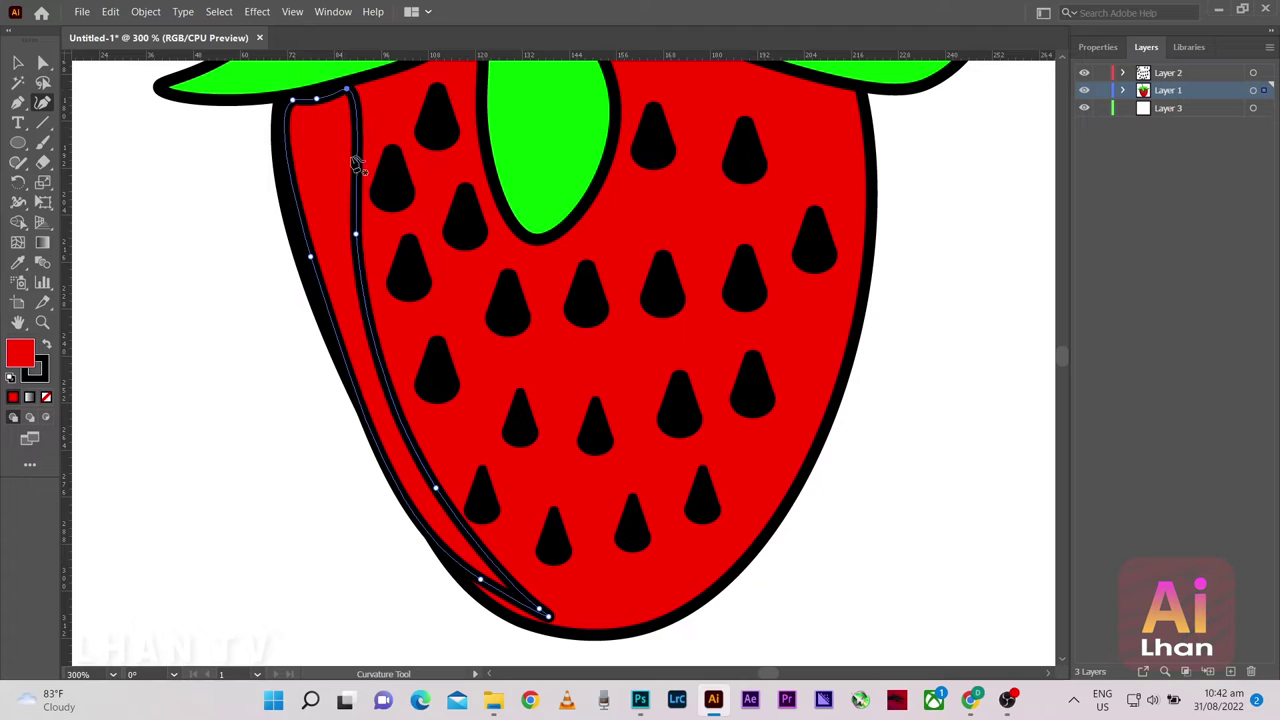
Give the highlight strip an orange fill and no stroke, then reselect it
click(1100, 47)
click(1087, 230)
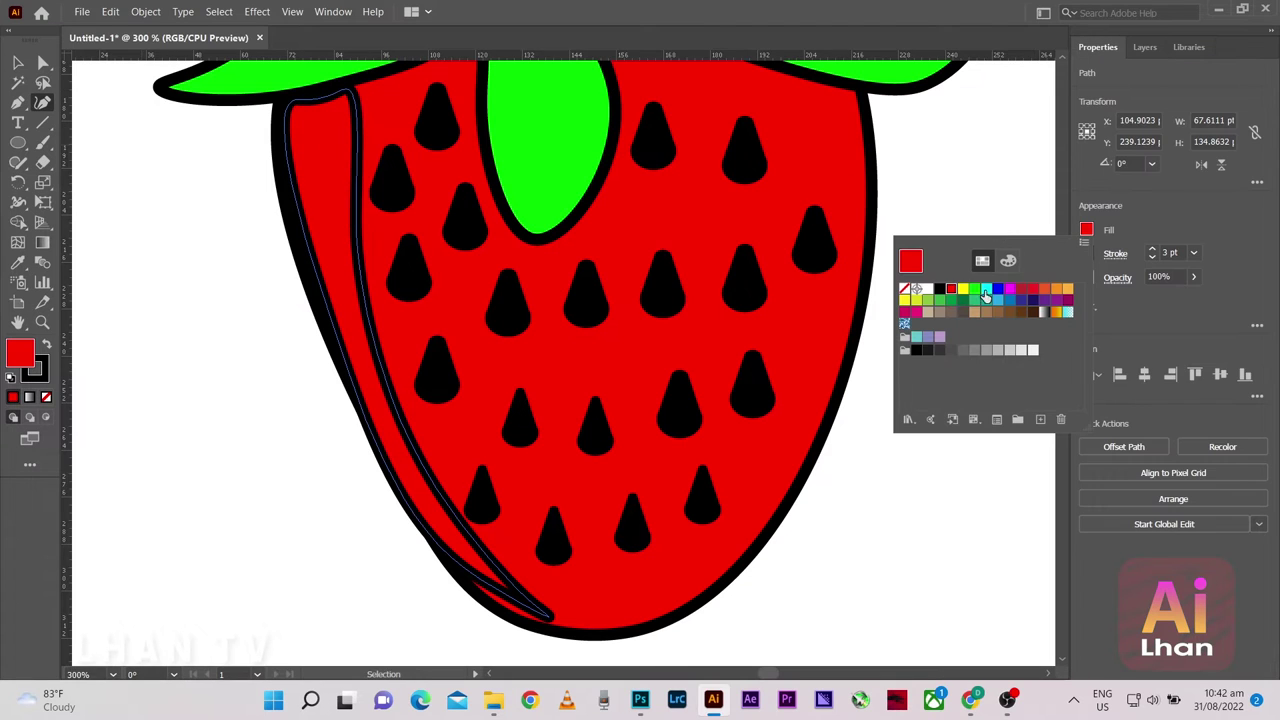
click(1040, 291)
click(1057, 290)
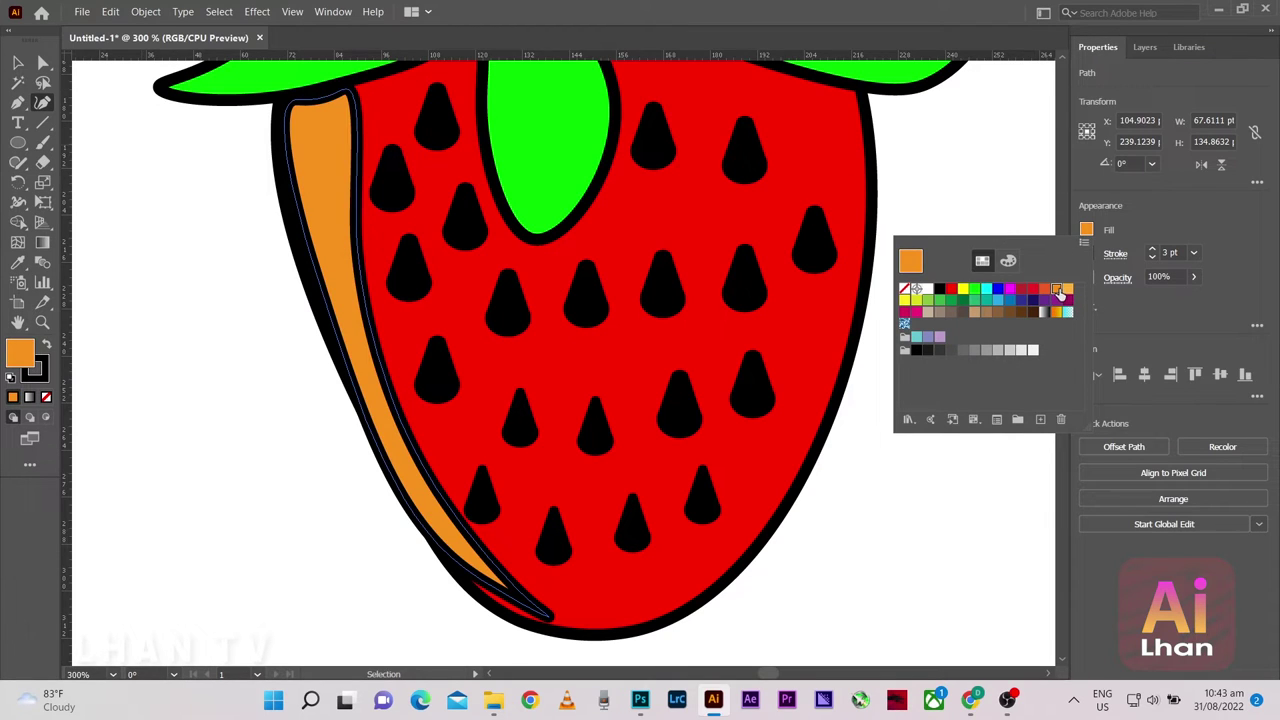
click(1167, 228)
click(1087, 253)
click(904, 312)
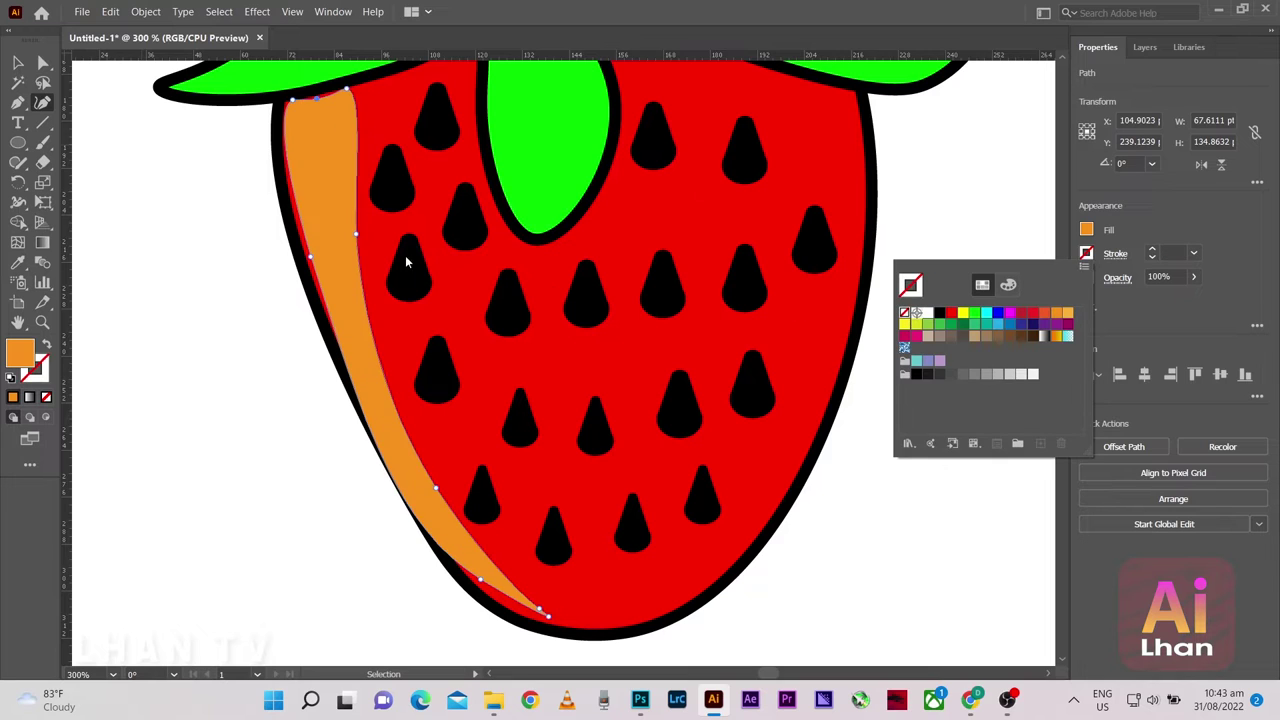
click(189, 197)
scroll(249, 229, down, 3)
scroll(300, 249, up, 3)
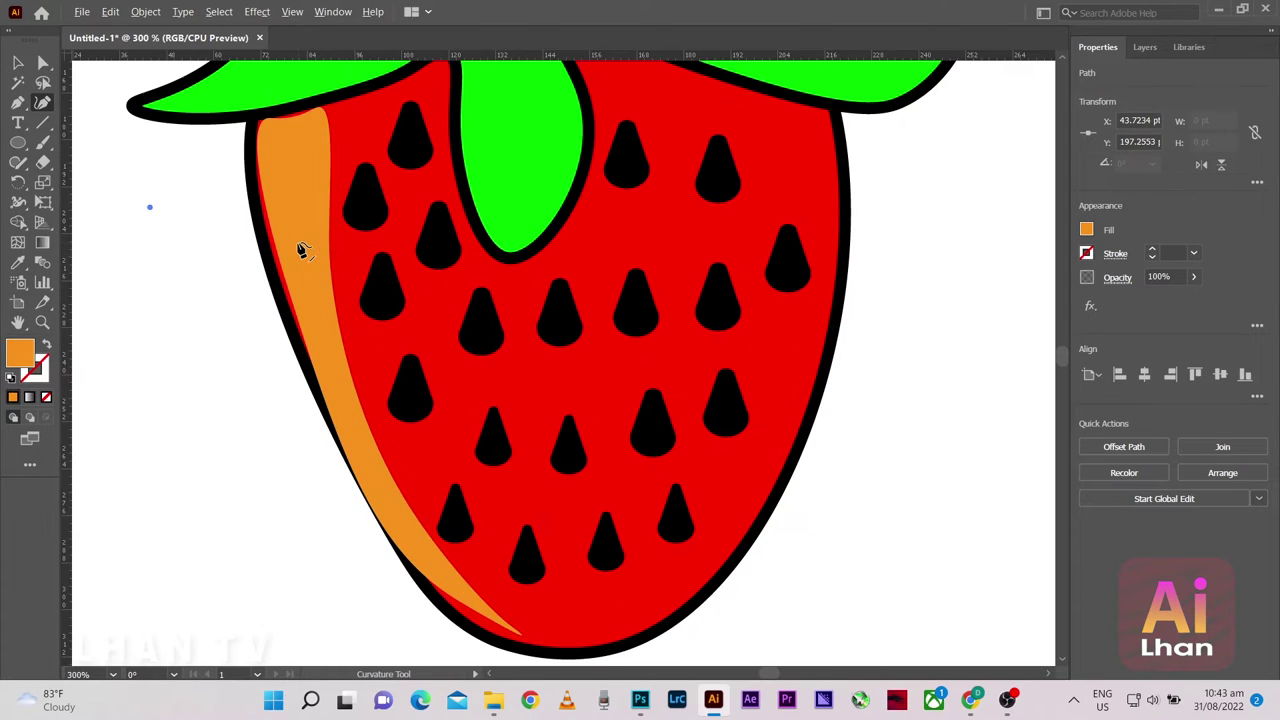
key(v)
click(295, 218)
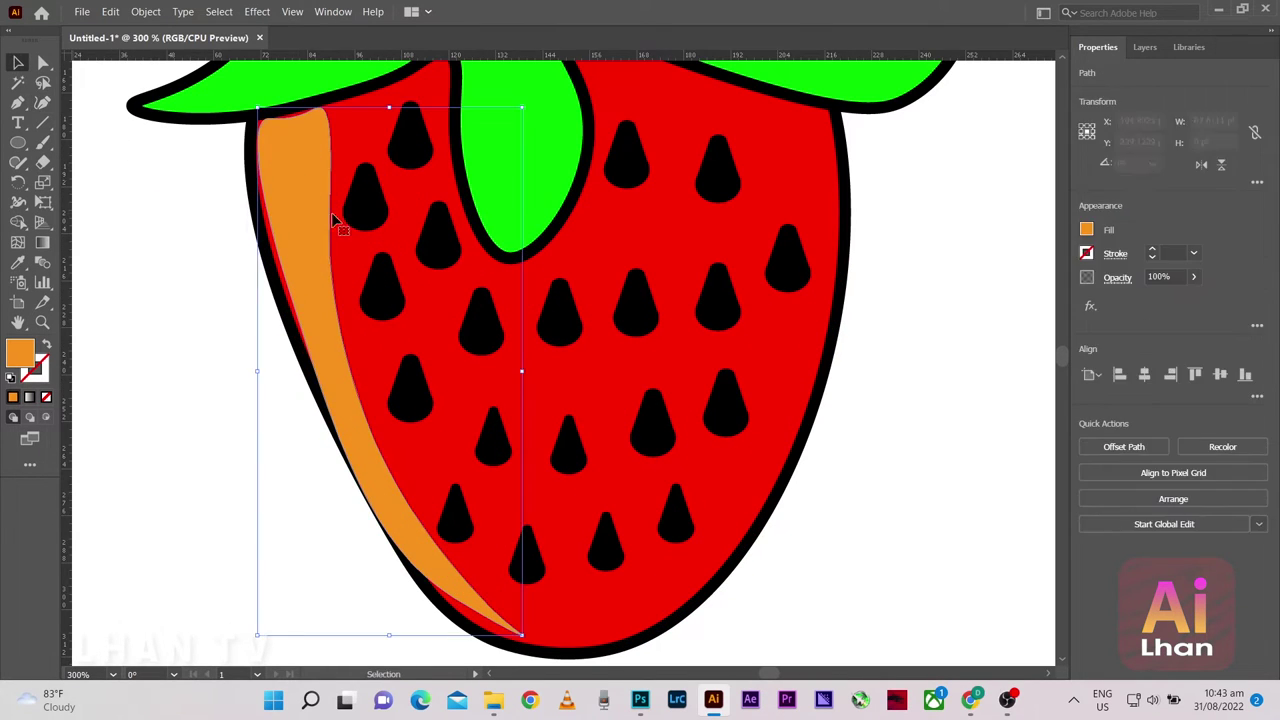
Restack the orange highlight via Arrange so it sits in front of the red body
click(1148, 49)
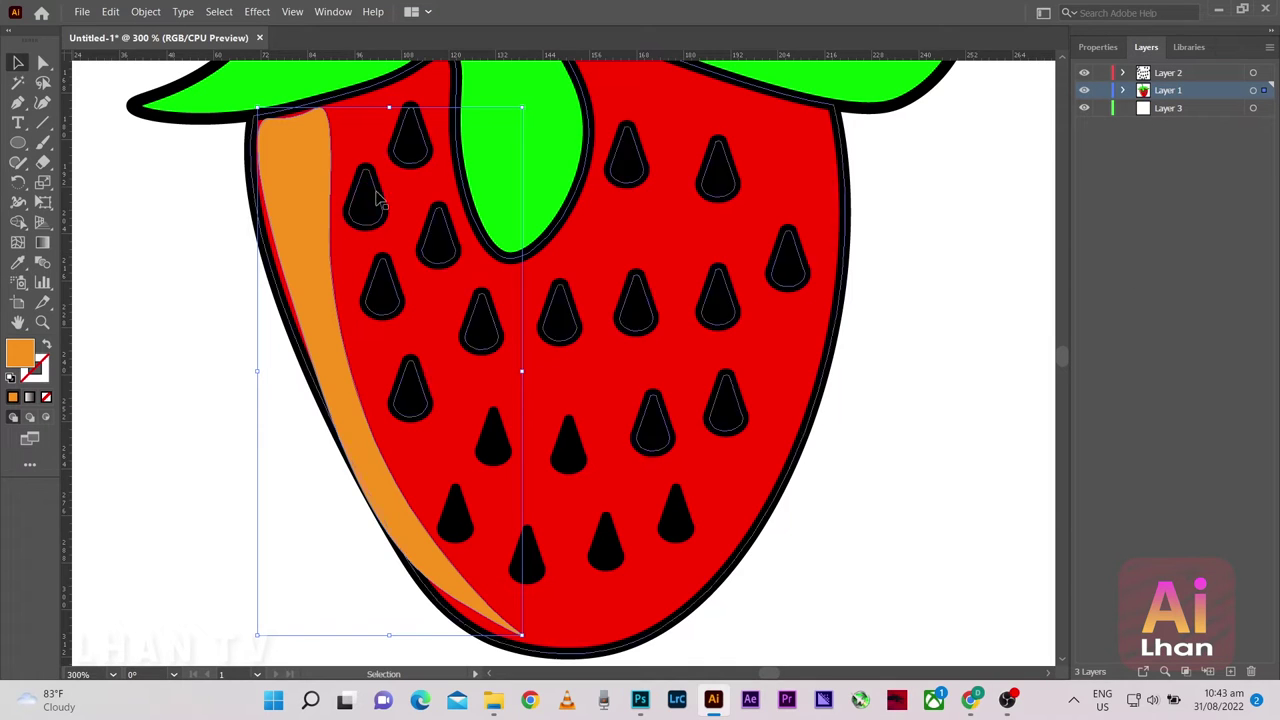
drag(288, 168, 297, 174)
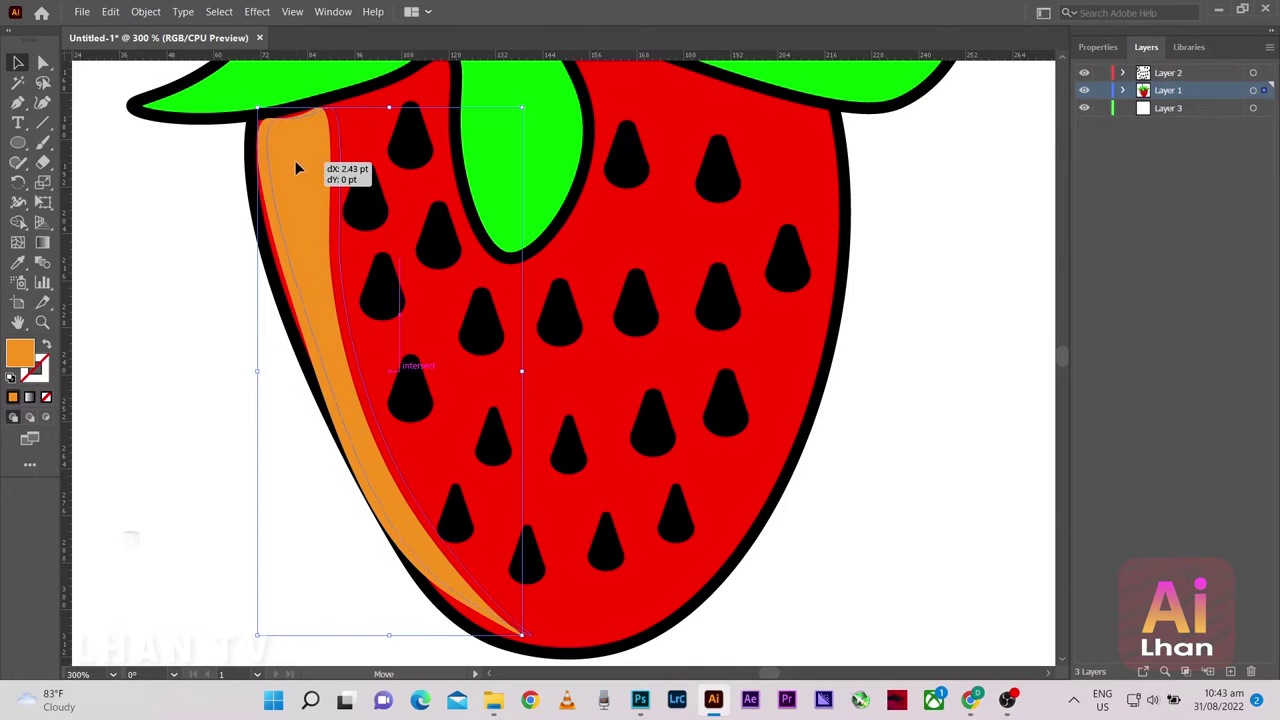
right_click(304, 210)
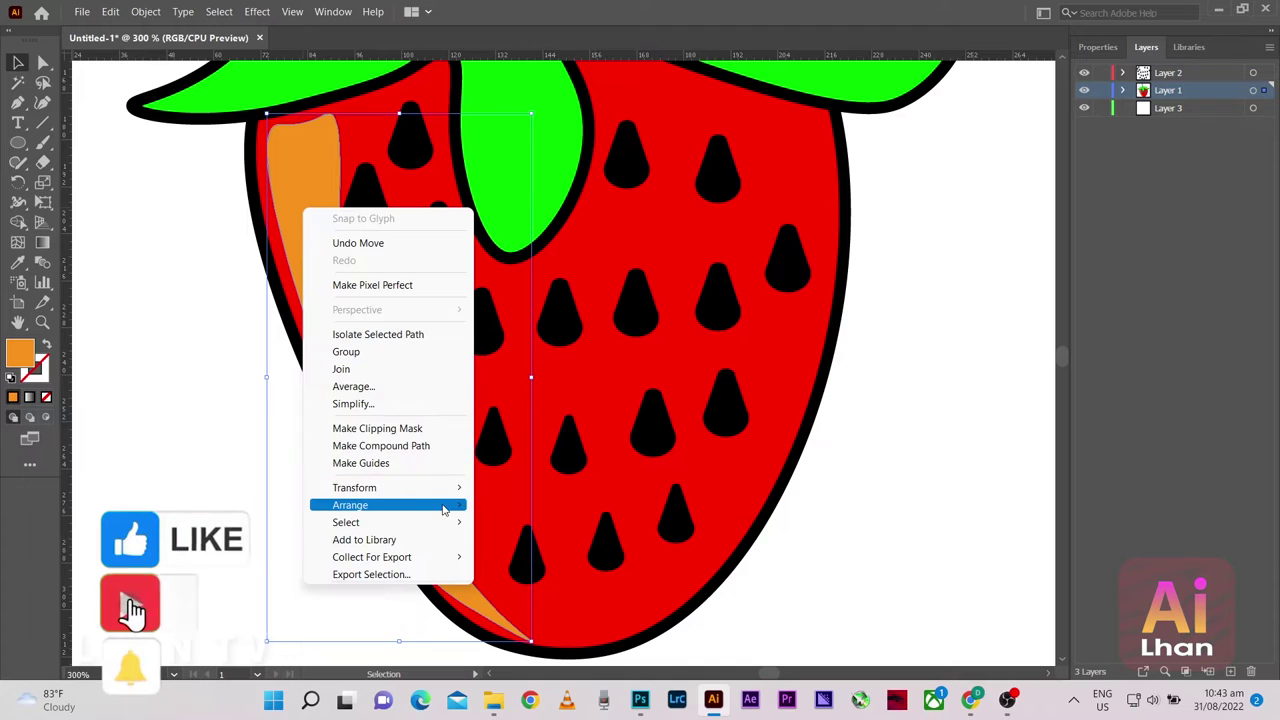
mouse_move(388, 505)
click(540, 543)
drag(297, 210, 292, 207)
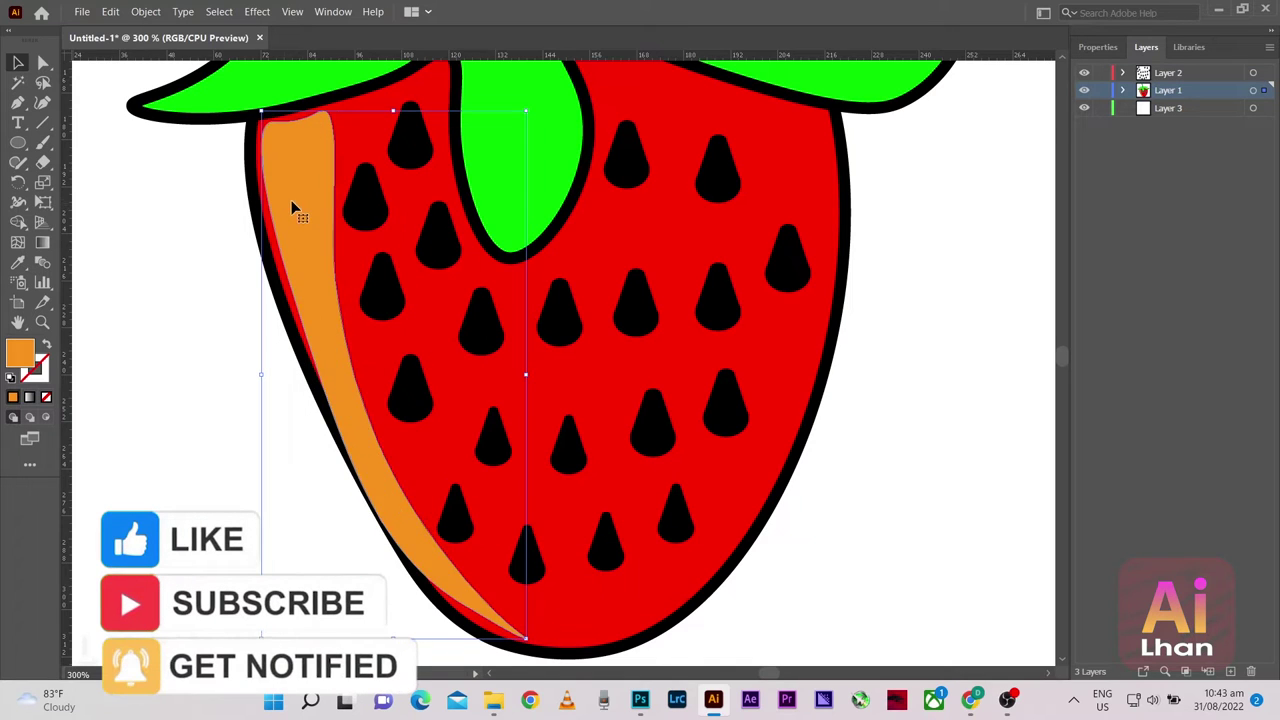
right_click(292, 226)
mouse_move(344, 503)
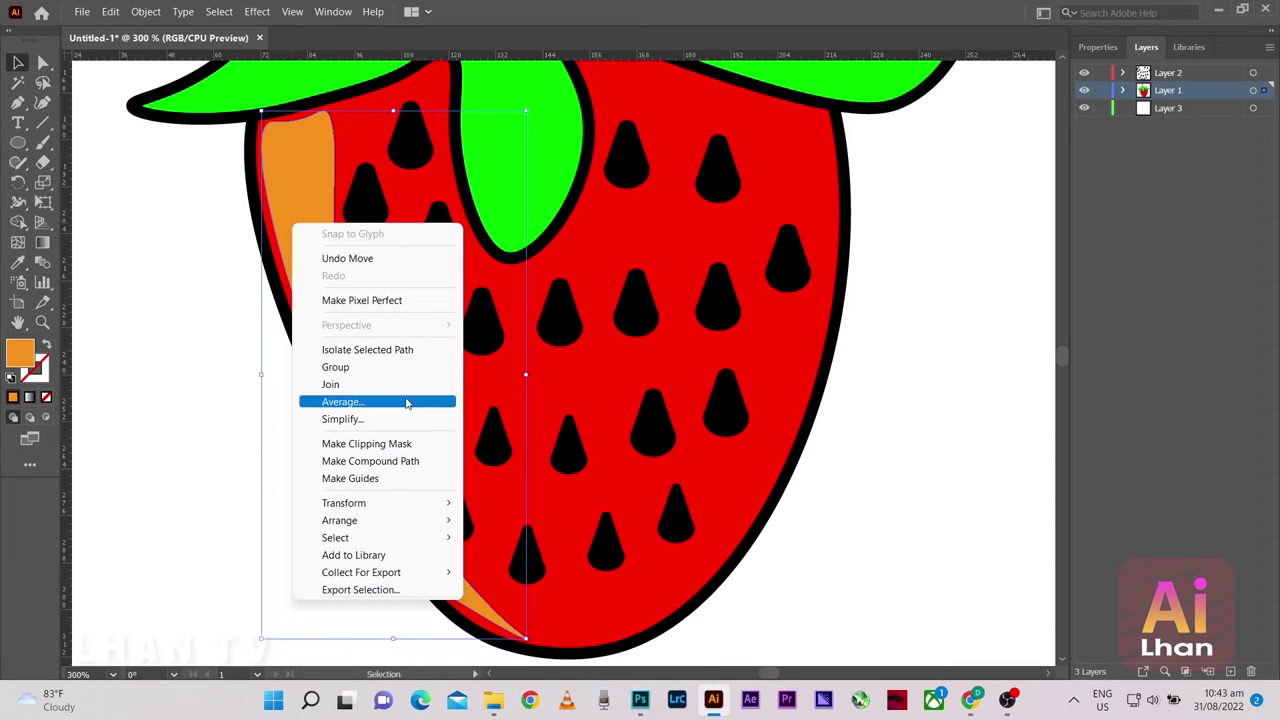
click(530, 572)
right_click(314, 345)
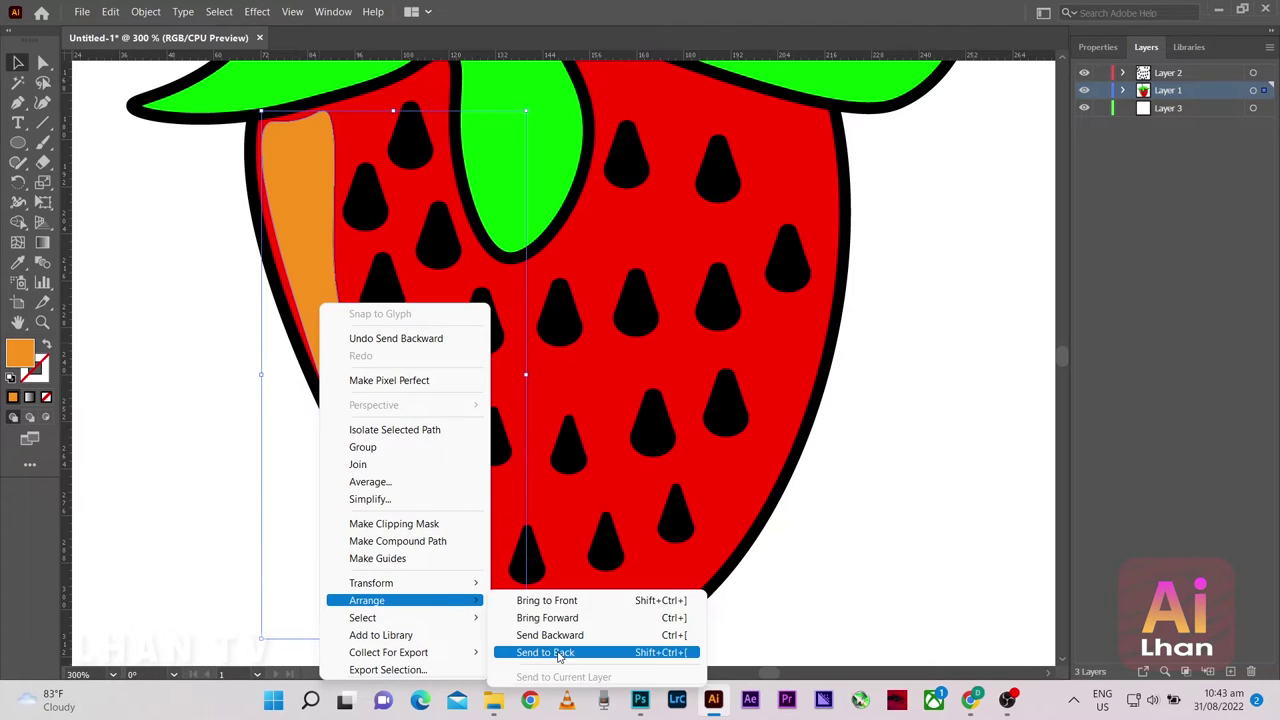
click(546, 652)
right_click(315, 311)
mouse_move(361, 600)
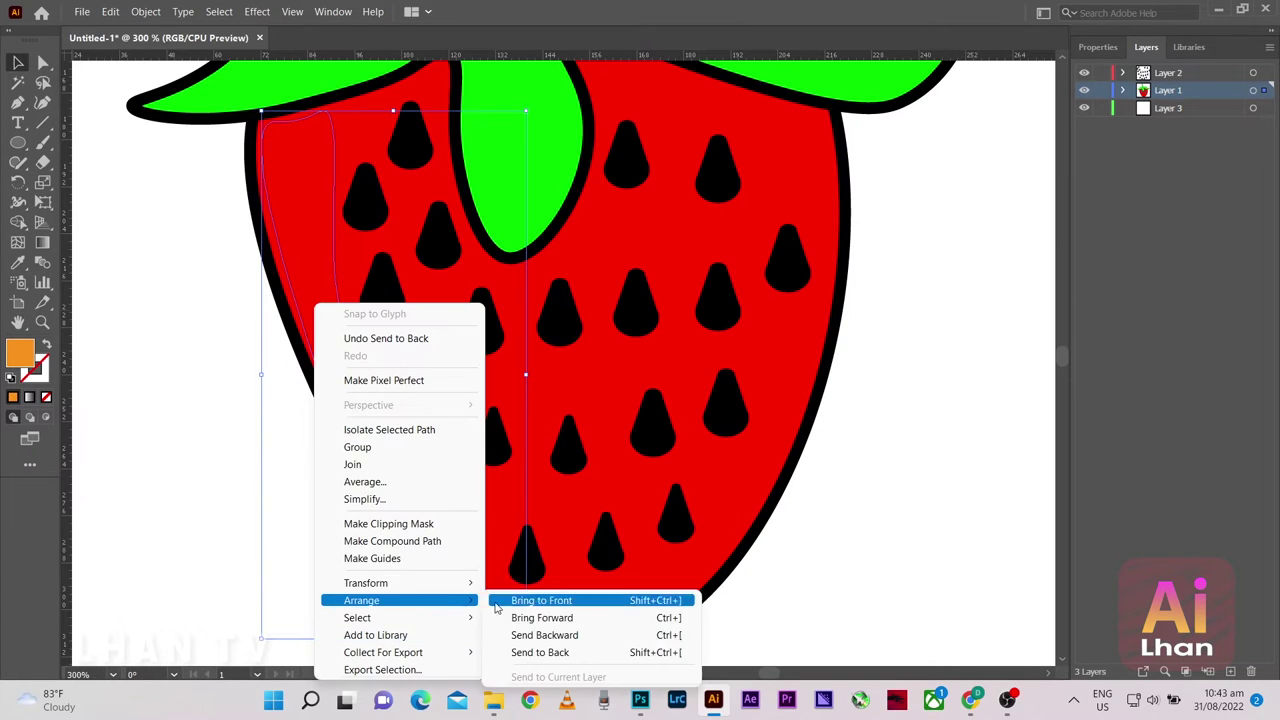
click(541, 618)
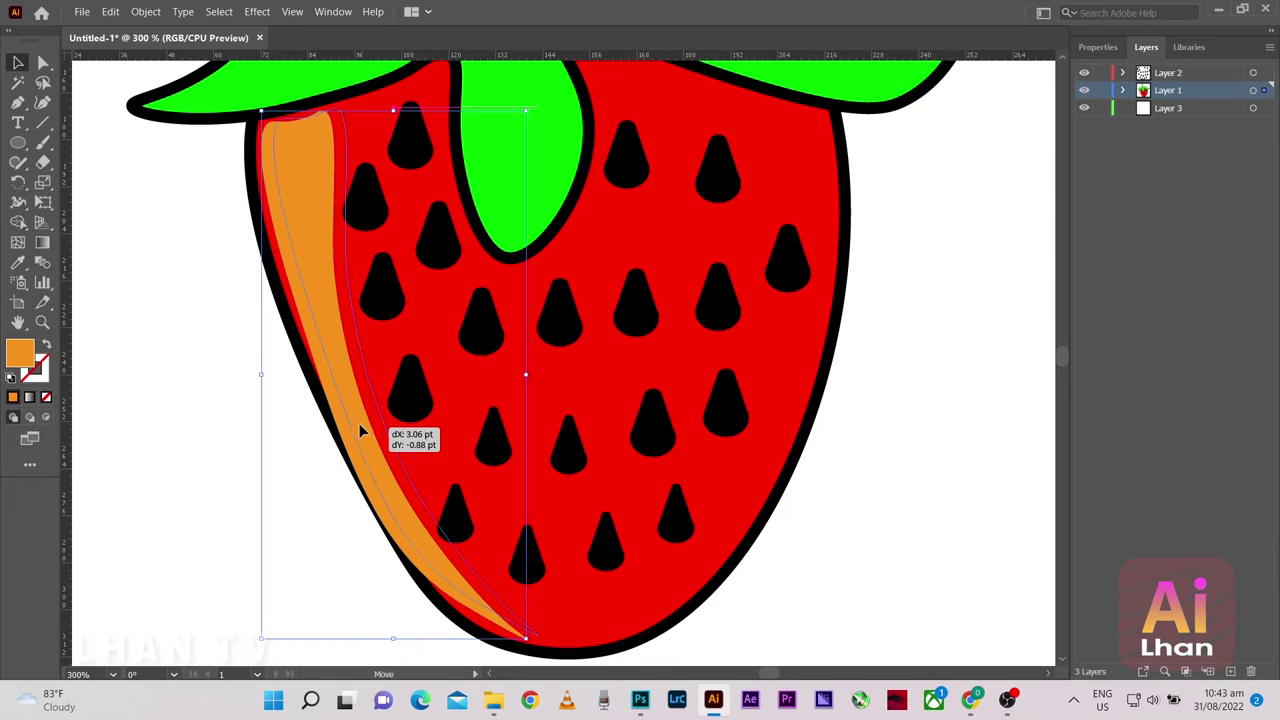
Reselect the orange highlight and drag its left edge to slim it
click(192, 387)
scroll(345, 368, down, 1)
scroll(345, 368, up, 3)
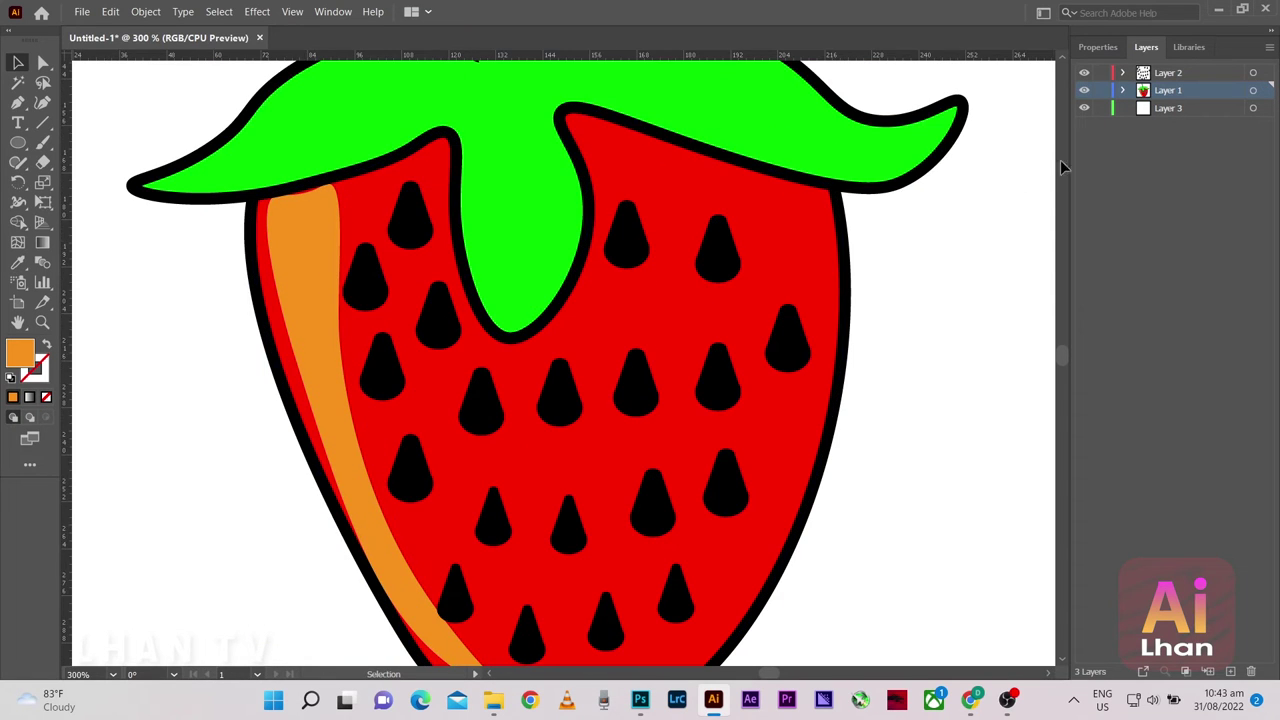
scroll(294, 351, down, 3)
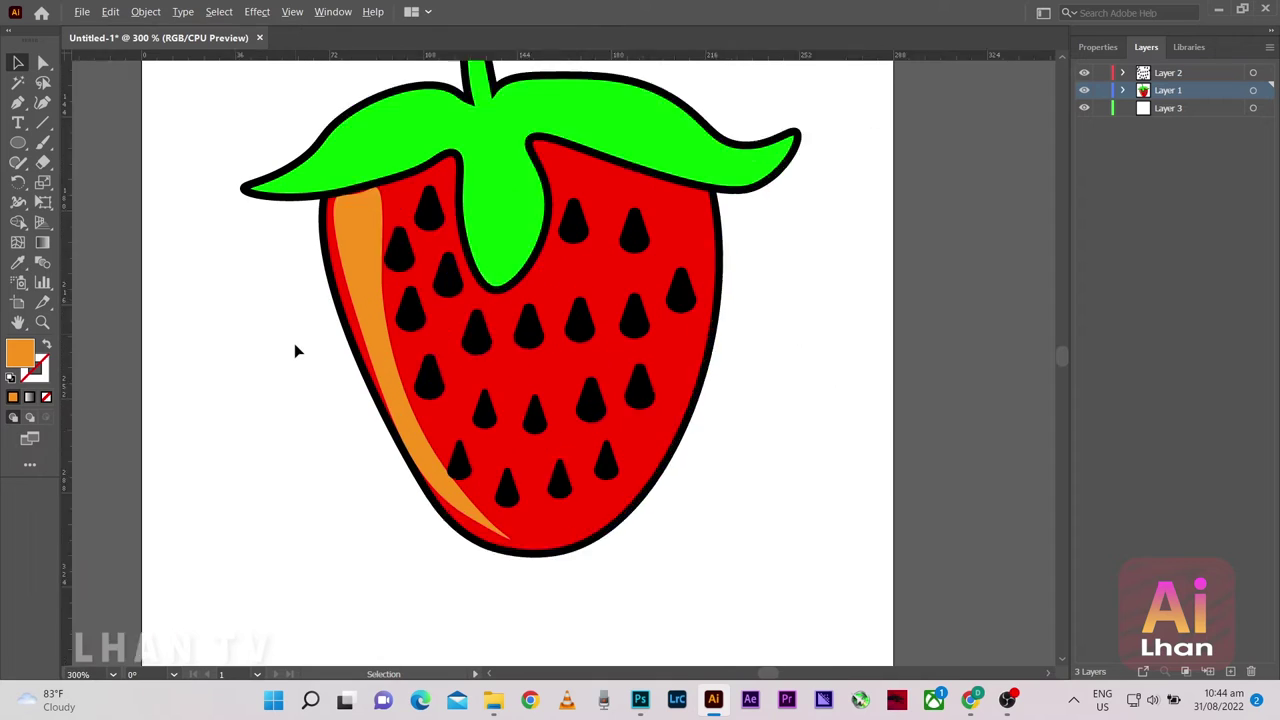
scroll(294, 351, up, 3)
click(430, 447)
drag(354, 378, 374, 372)
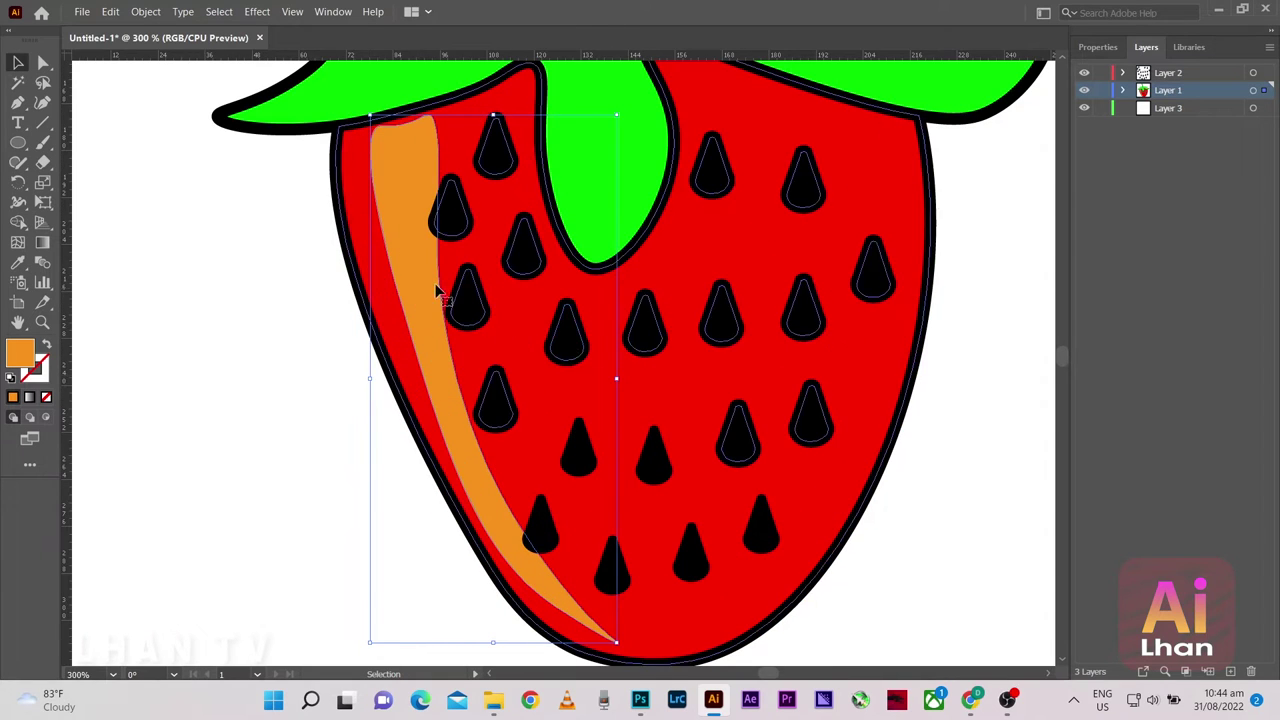
Pull the highlight's top anchor up under the leaf outline with the Curvature tool
key(ctrl+shift+a)
scroll(449, 325, up, 2)
scroll(385, 275, up, 2)
click(423, 169)
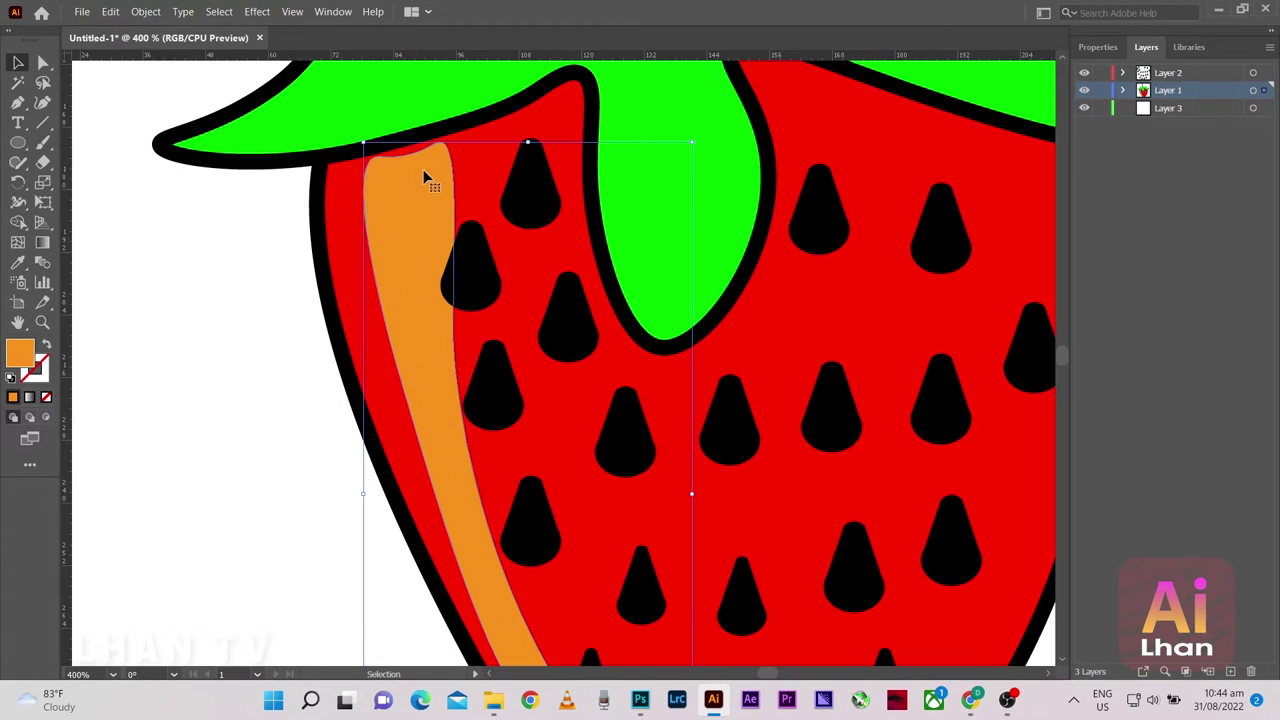
key(shift+grave)
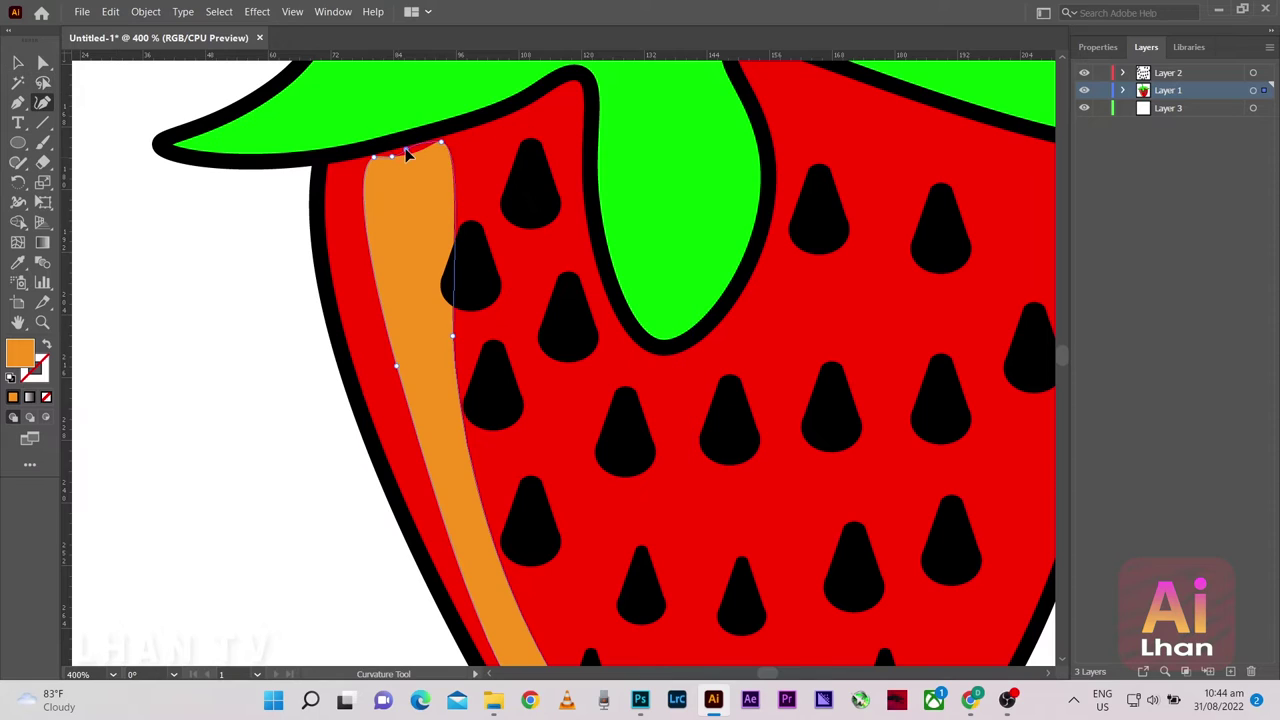
drag(391, 156, 453, 145)
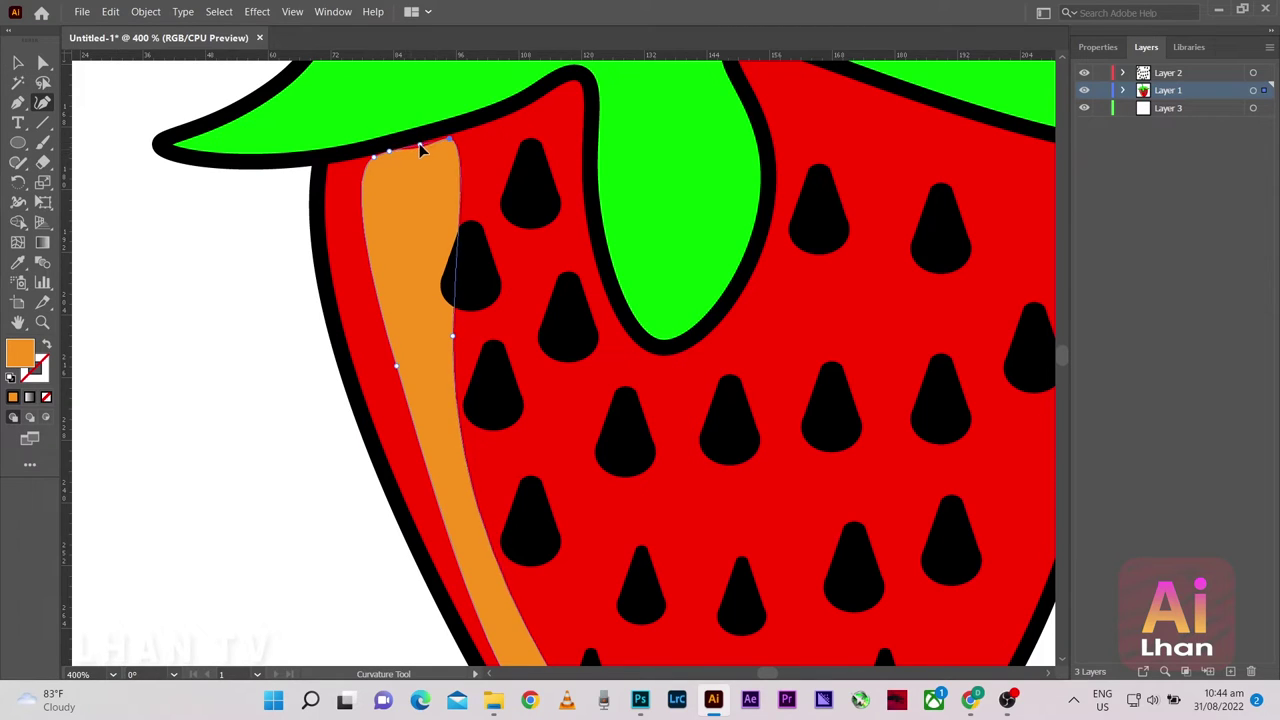
key(v)
scroll(320, 222, down, 1)
Replace the body's solid red fill with the orange-to-yellow gradient swatch
key(ctrl+minus)
key(ctrl+minus)
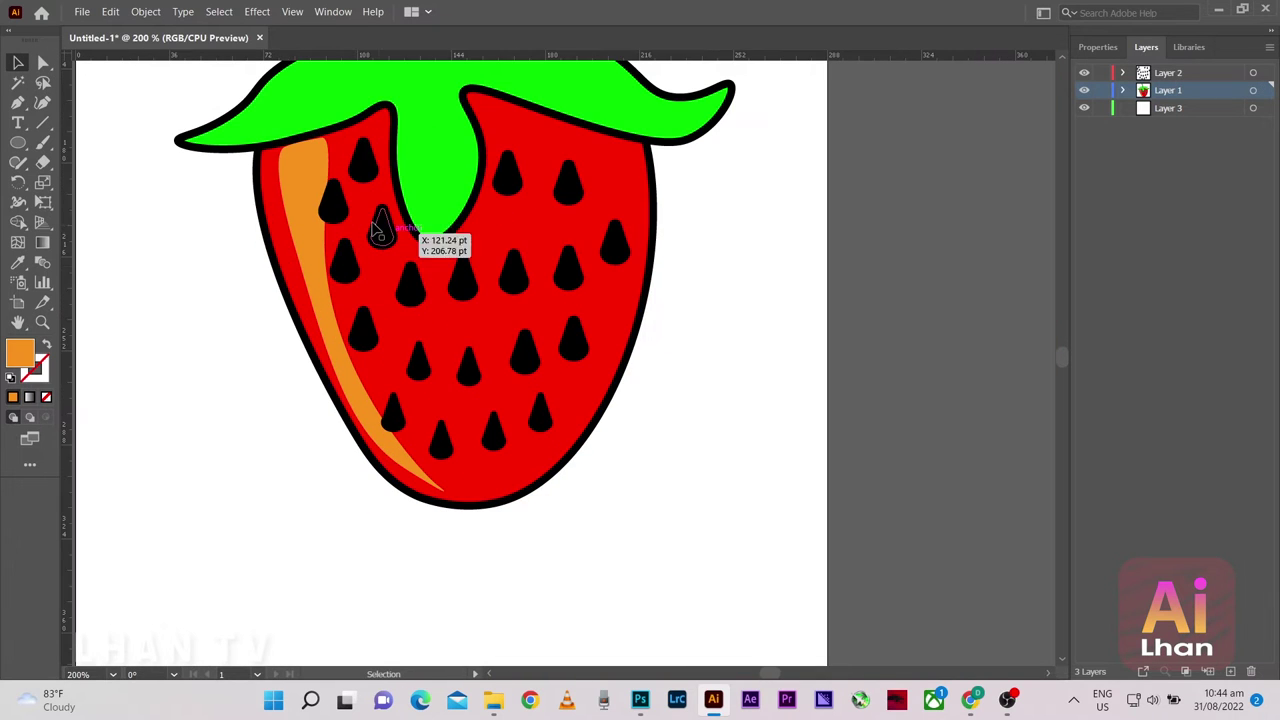
click(604, 166)
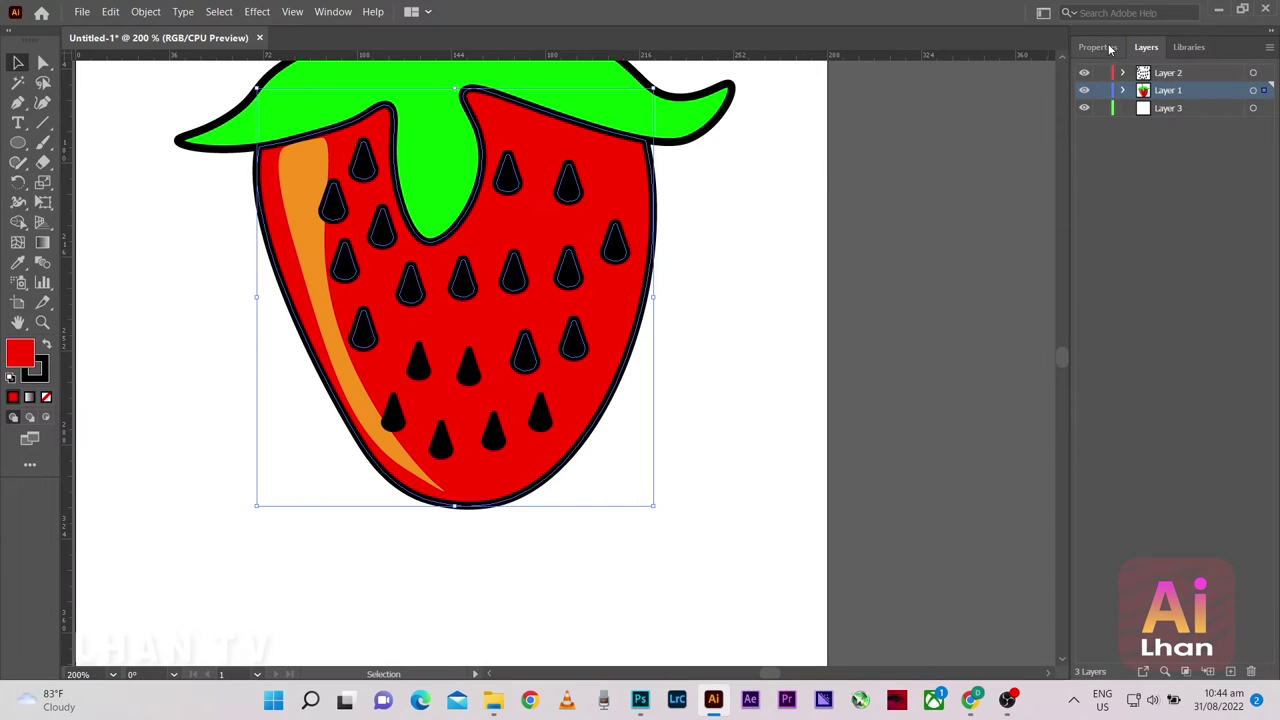
double_click(20, 352)
click(1210, 247)
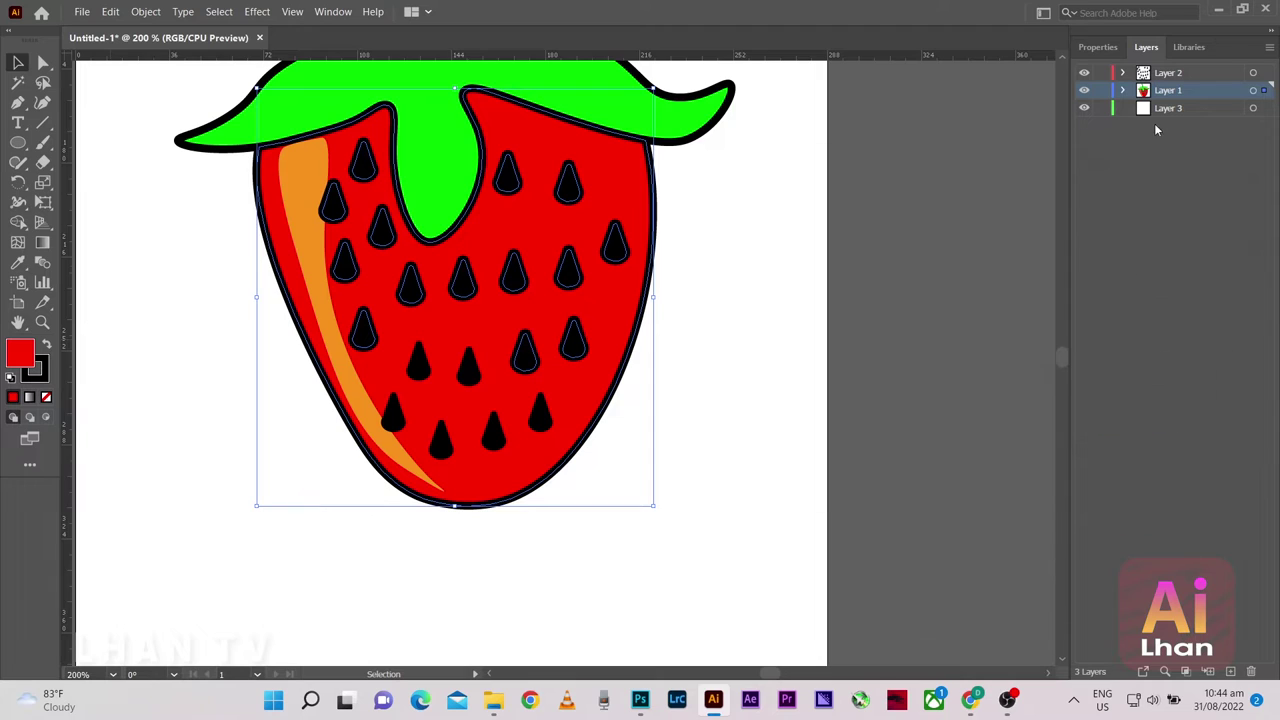
click(1097, 47)
click(1087, 231)
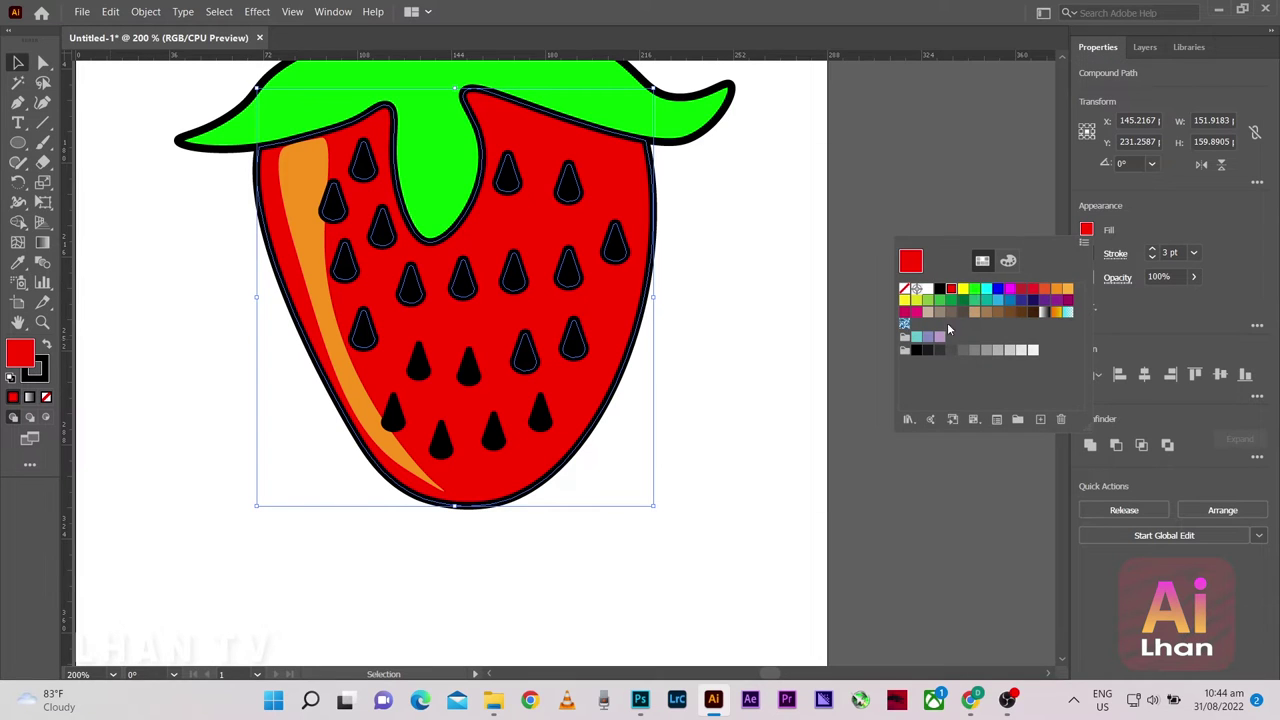
click(1044, 312)
double_click(1057, 313)
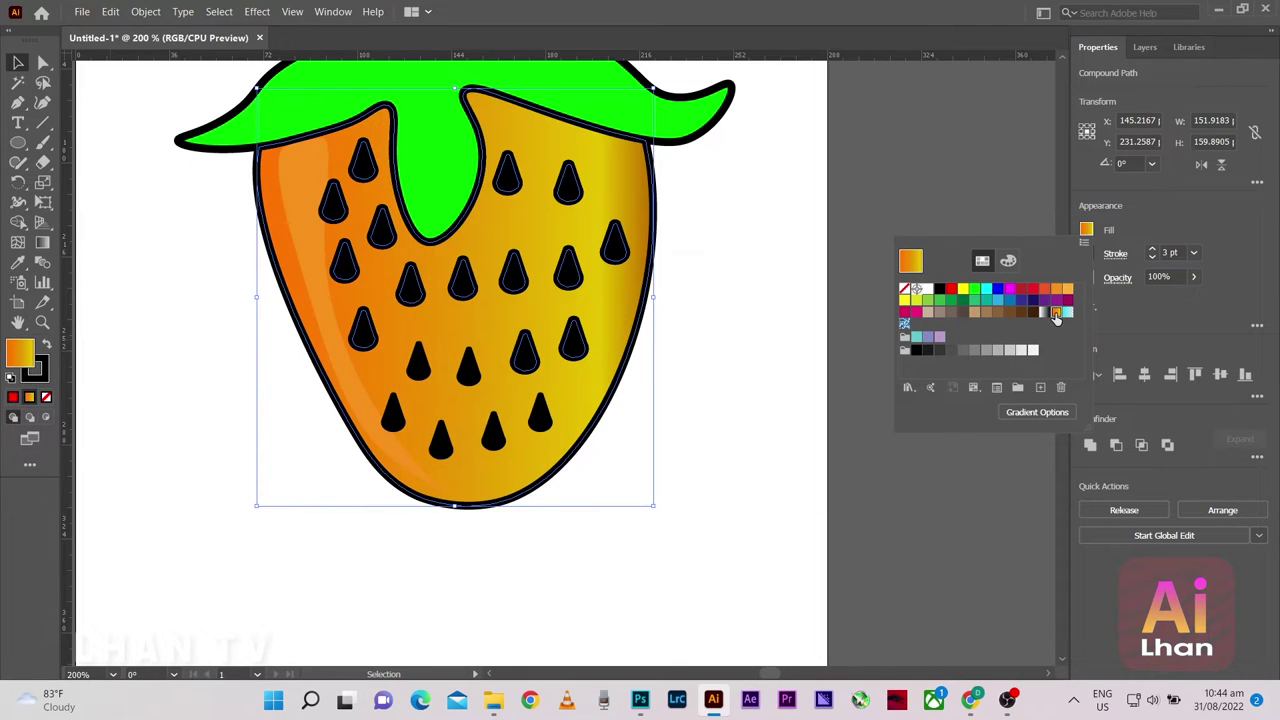
Check the gradient's stop colours in the Gradient panel
click(788, 368)
click(1004, 412)
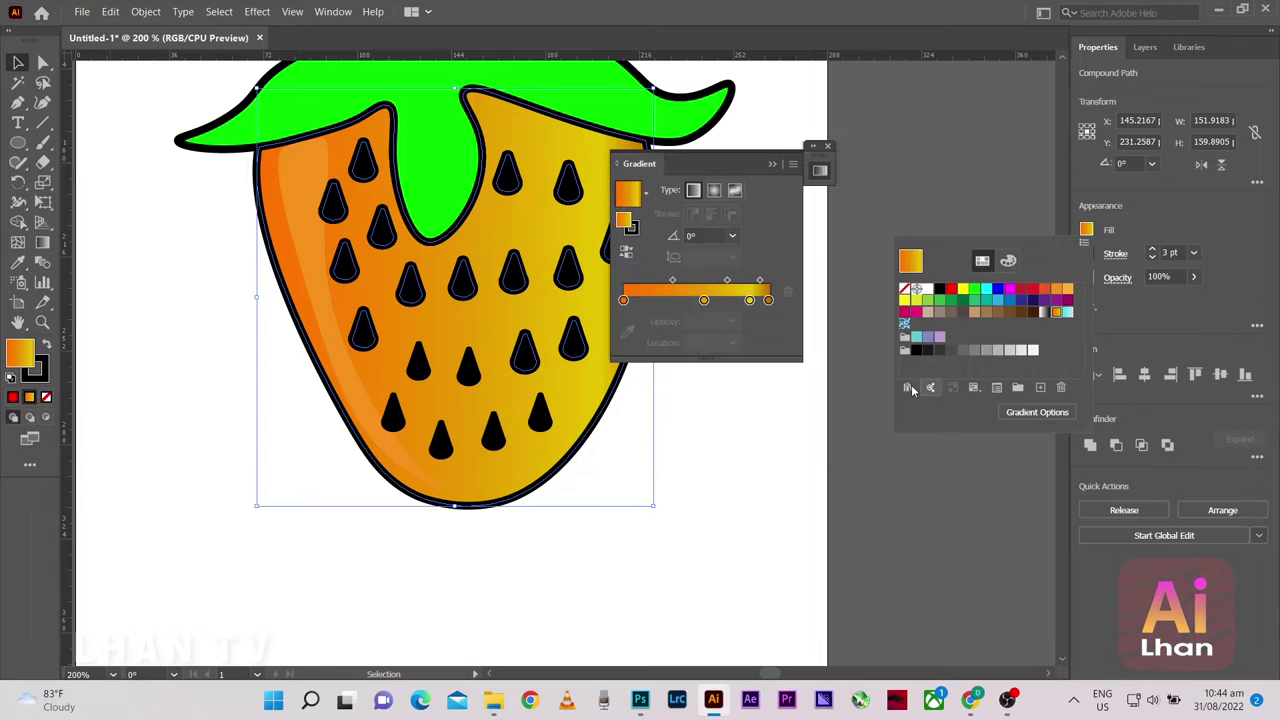
double_click(624, 300)
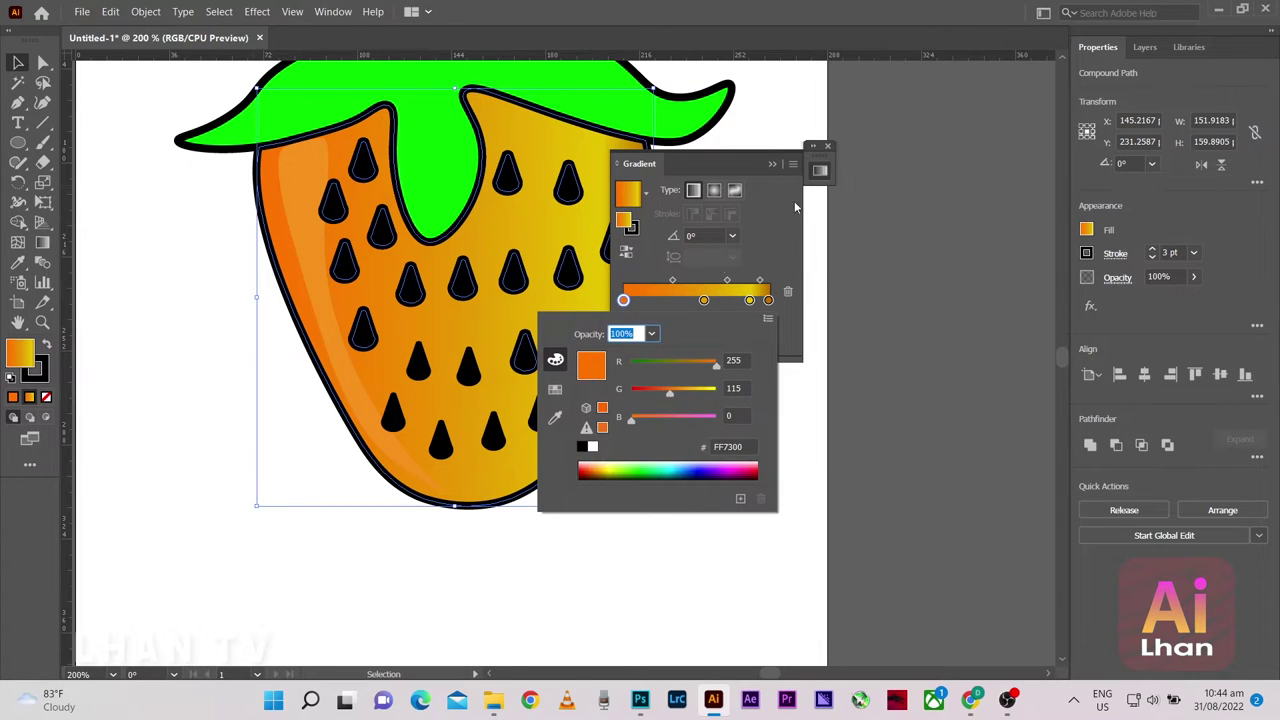
click(828, 146)
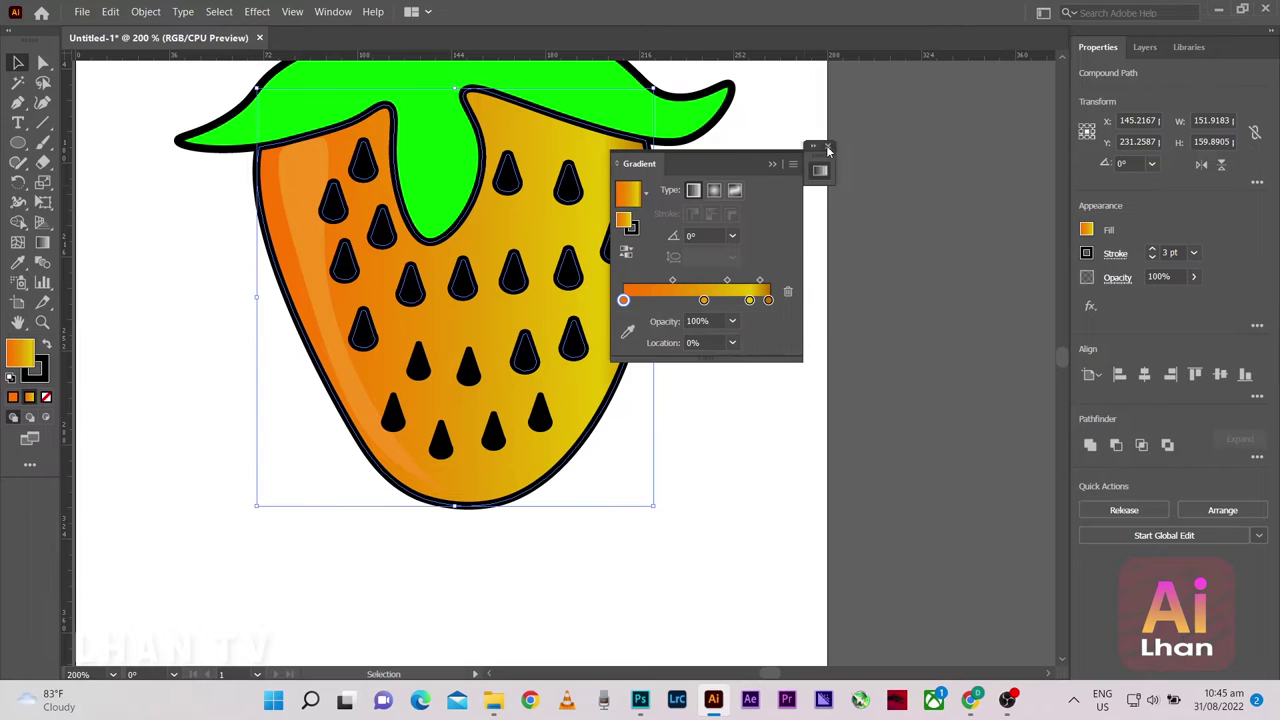
click(42, 244)
Shorten the body gradient, shift it up and right, and angle it diagonally upward
drag(249, 297, 312, 328)
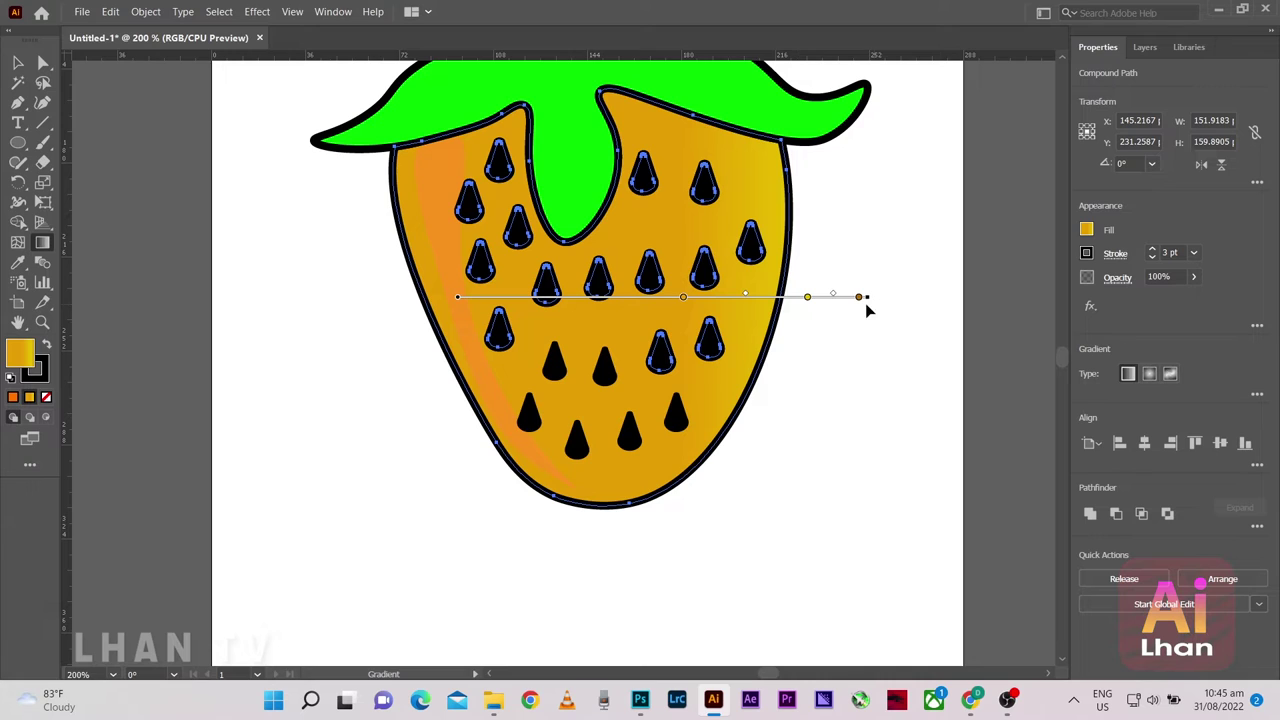
drag(859, 297, 121, 418)
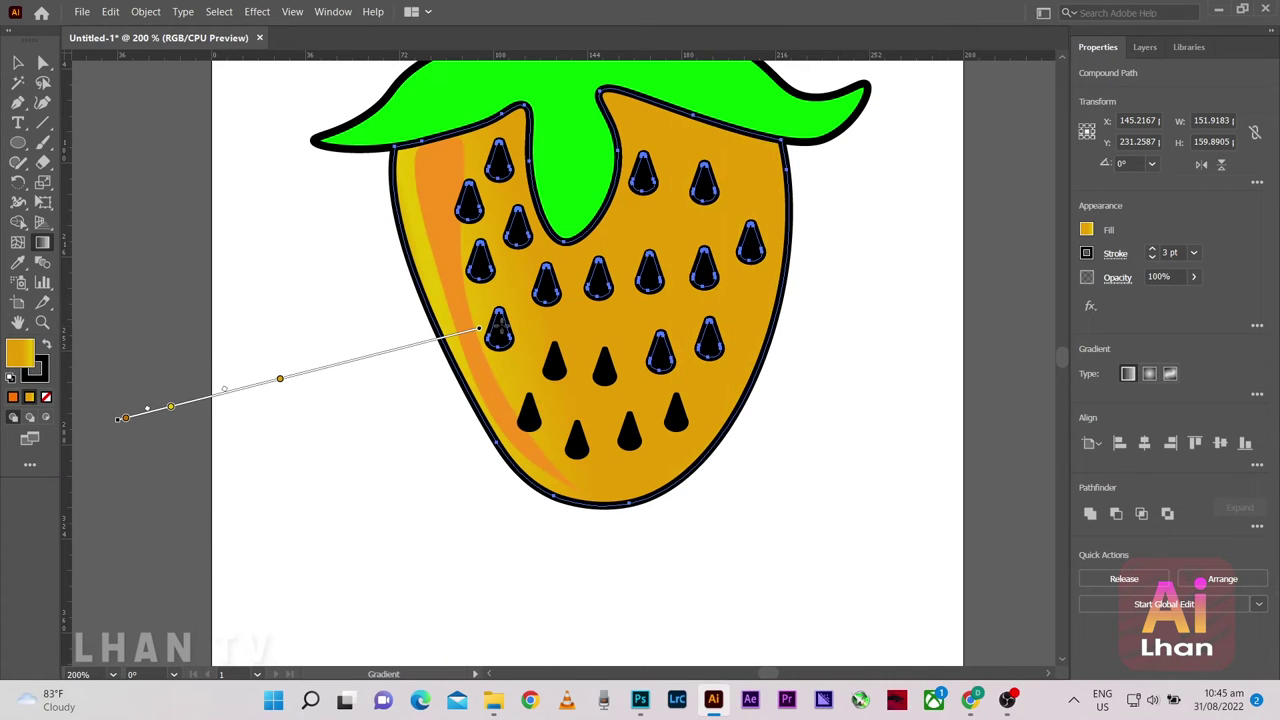
drag(482, 332, 829, 242)
drag(491, 334, 371, 343)
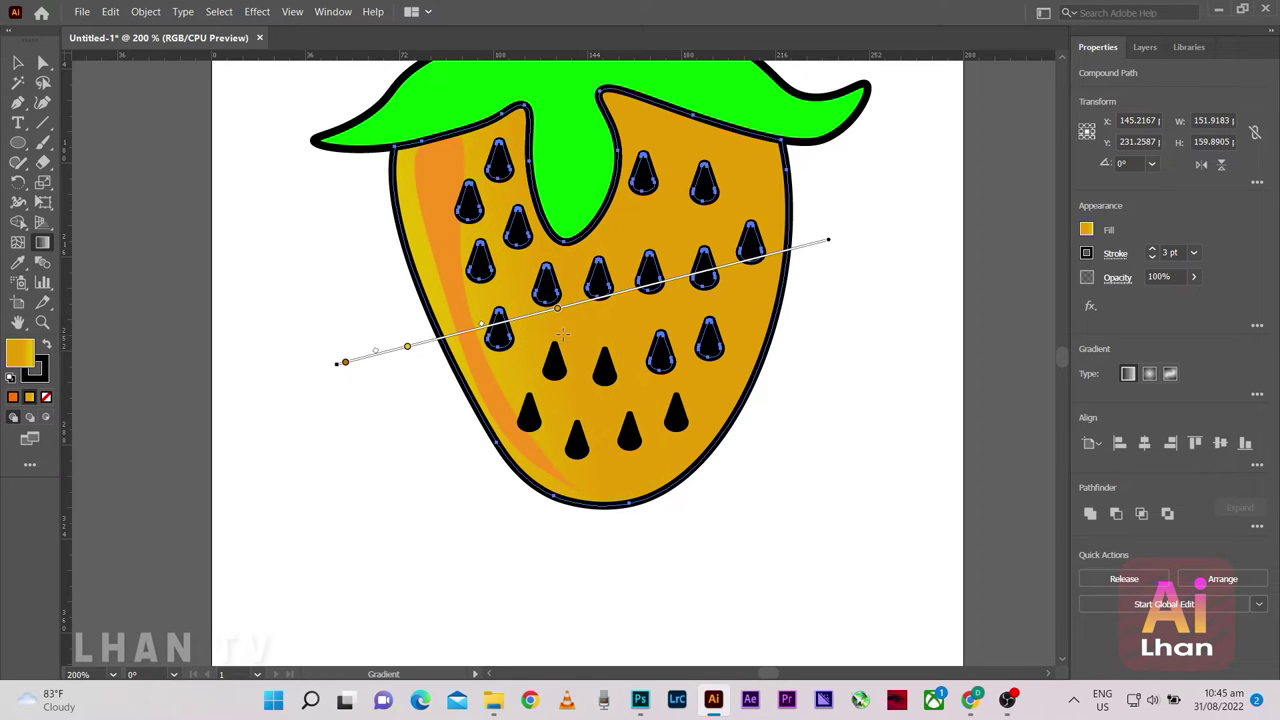
Recolour the yellow gradient stop, settling on orange-red FF5D15
double_click(407, 350)
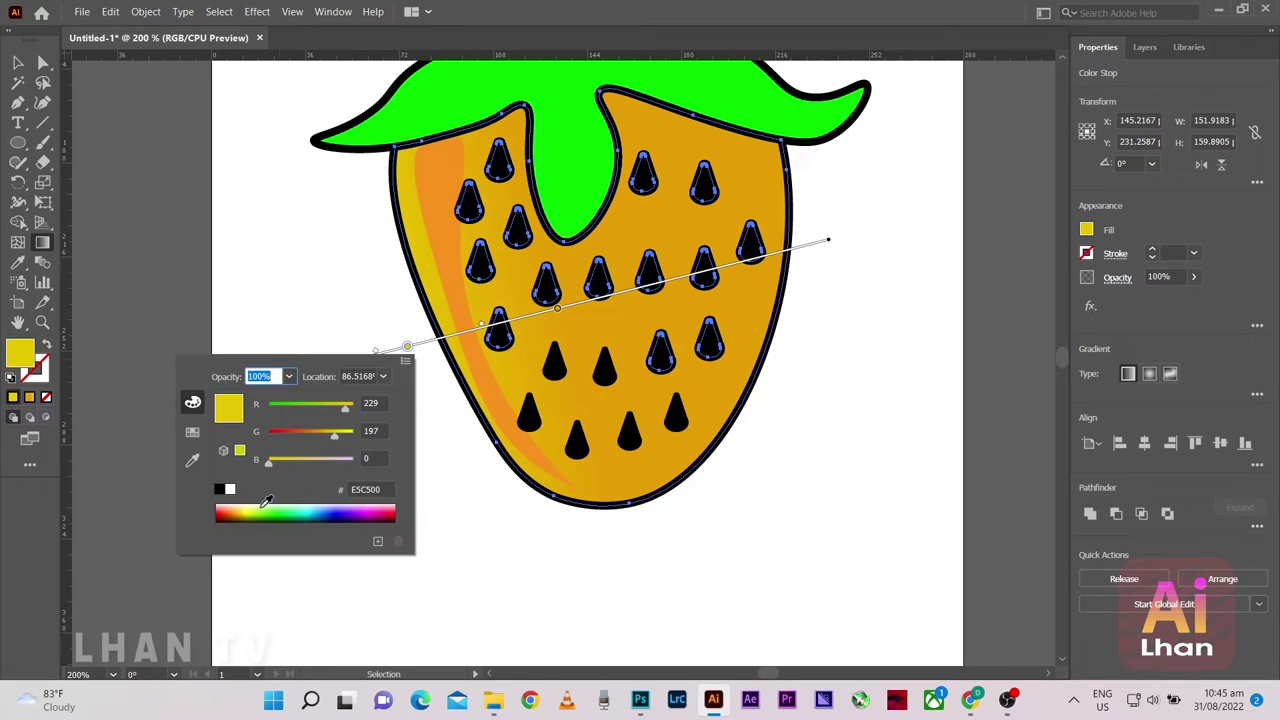
click(221, 510)
click(229, 510)
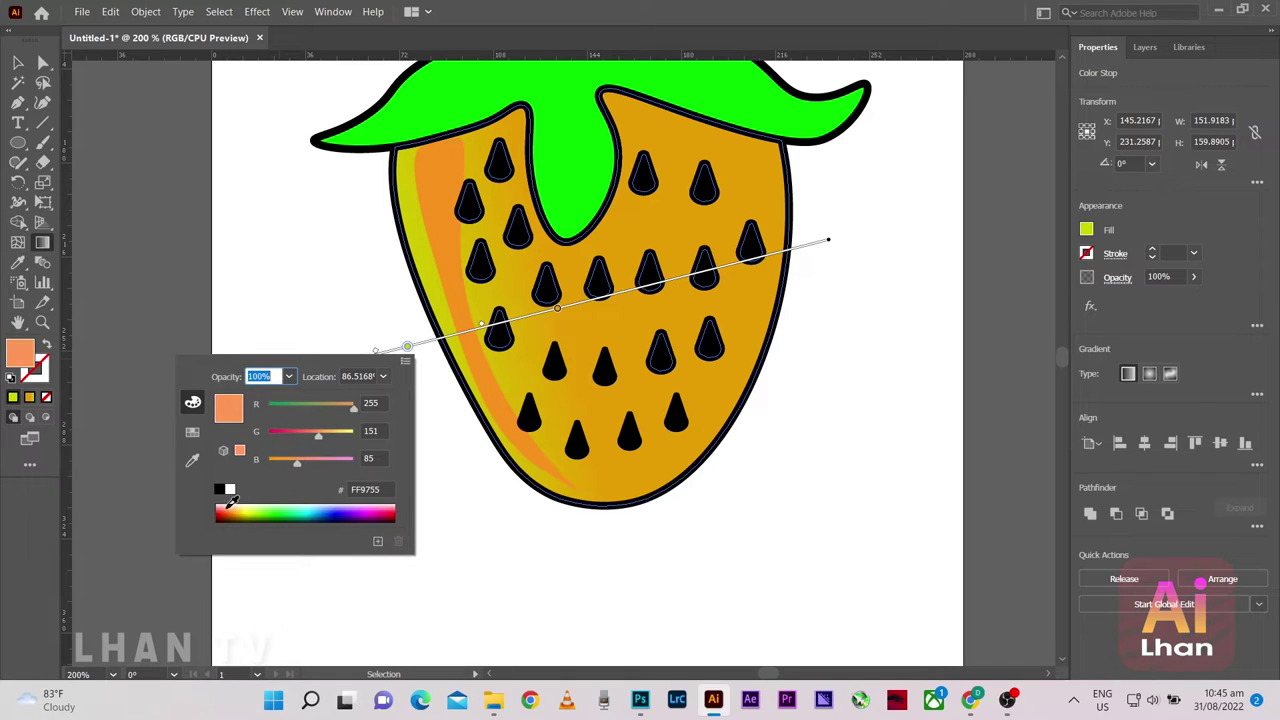
click(237, 510)
click(244, 510)
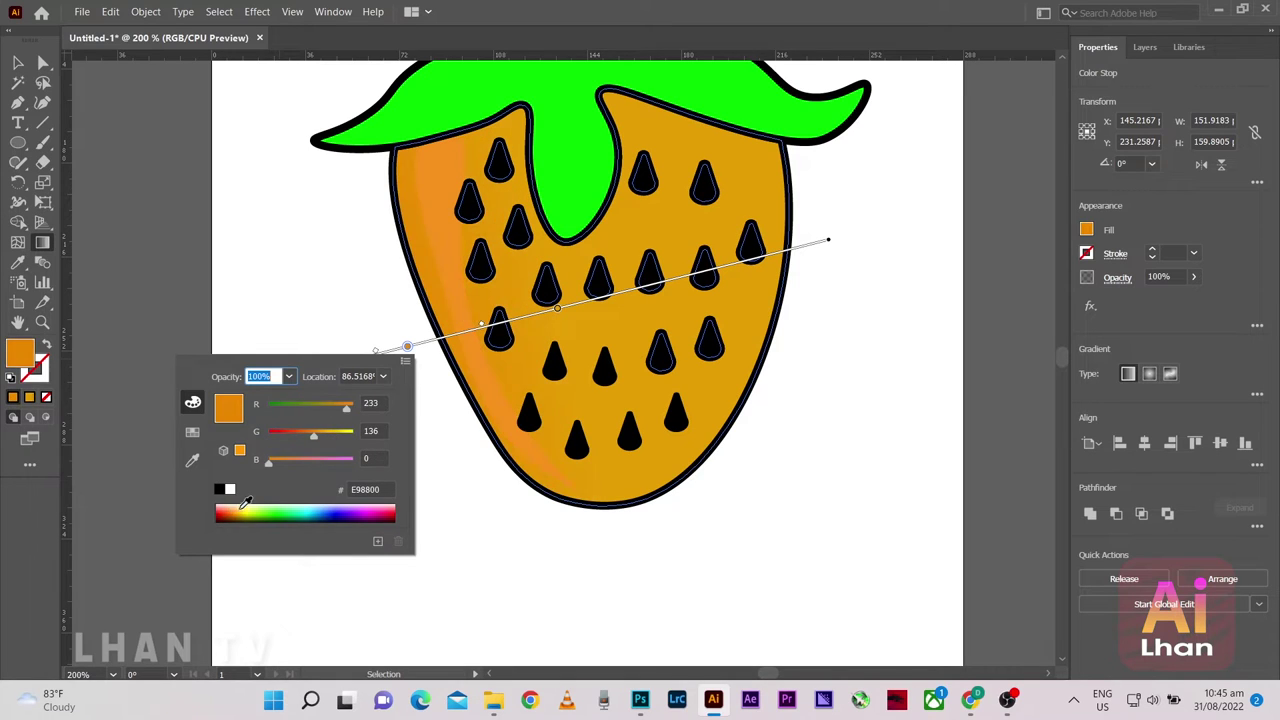
click(224, 510)
click(228, 508)
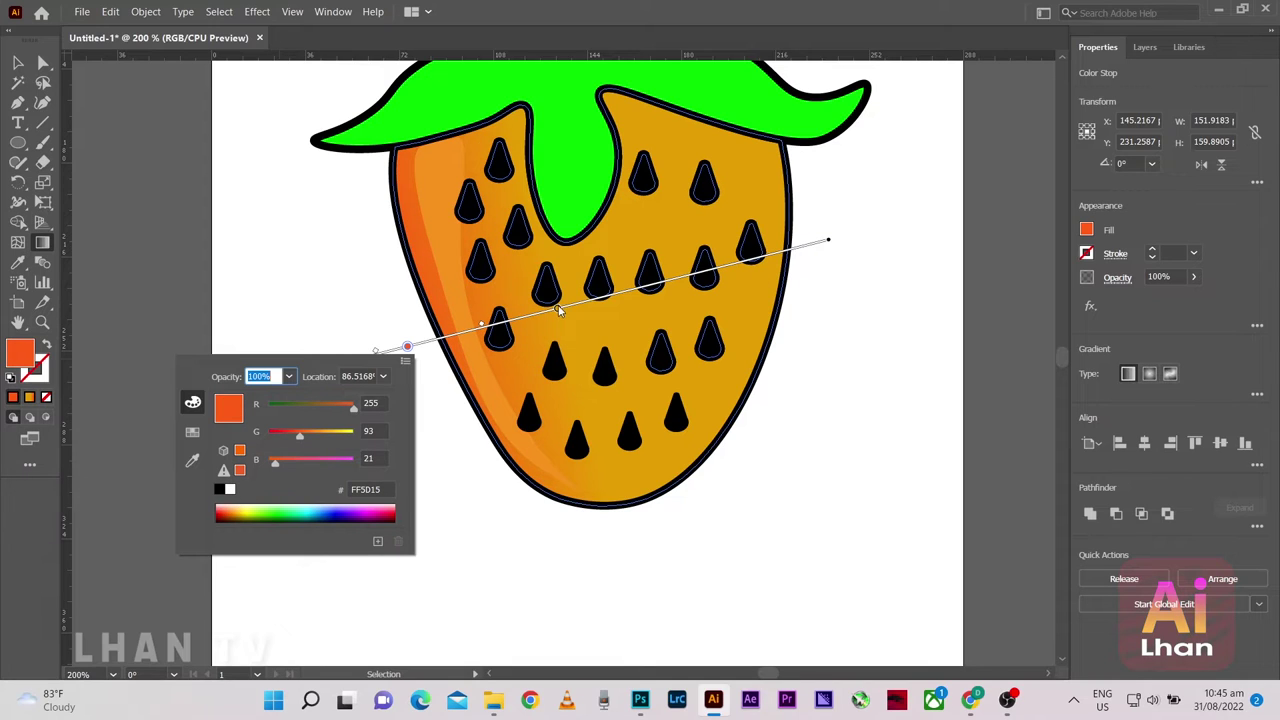
Slide the gradient stop, set the right stop to pure red FF0000, then deselect
drag(559, 311, 680, 281)
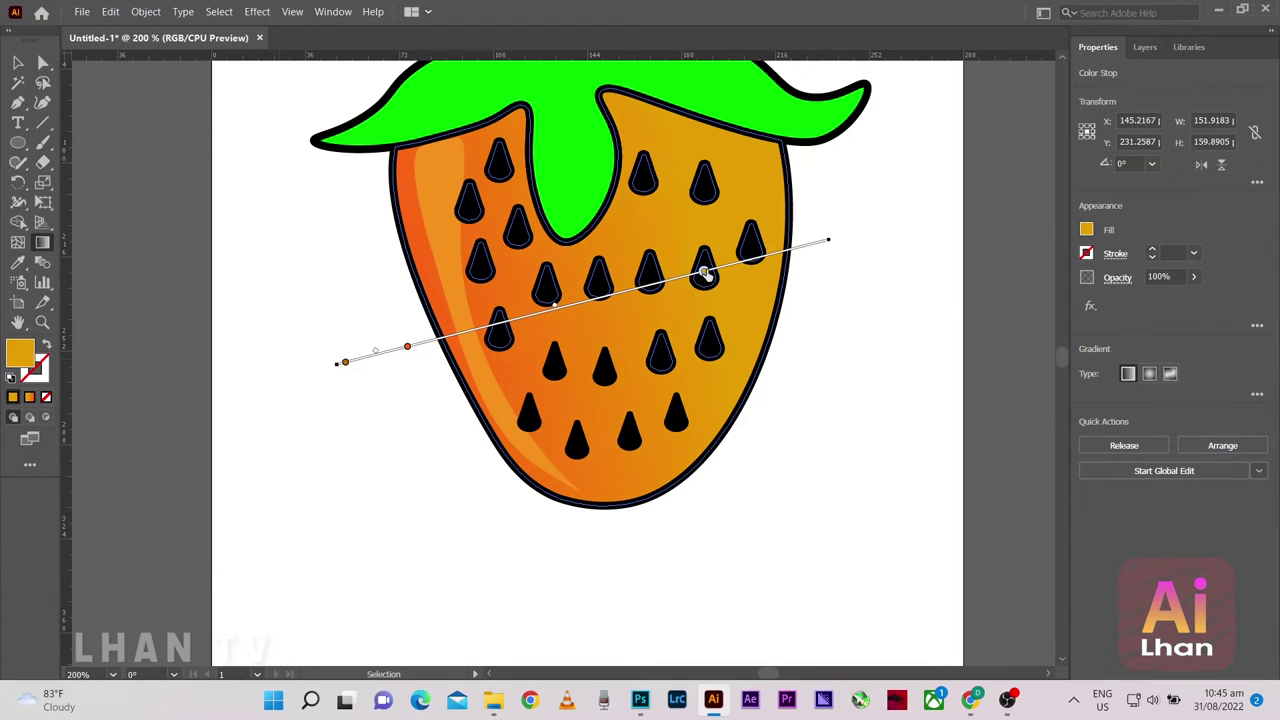
double_click(734, 266)
click(544, 430)
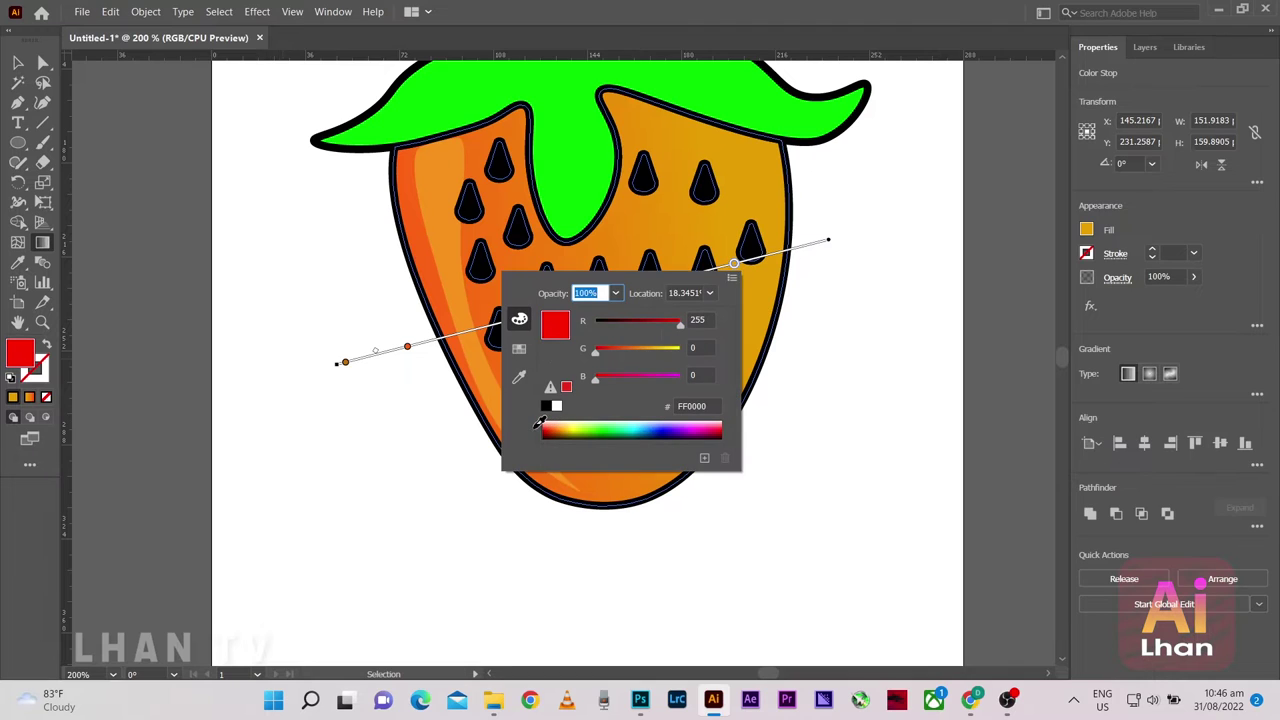
click(315, 193)
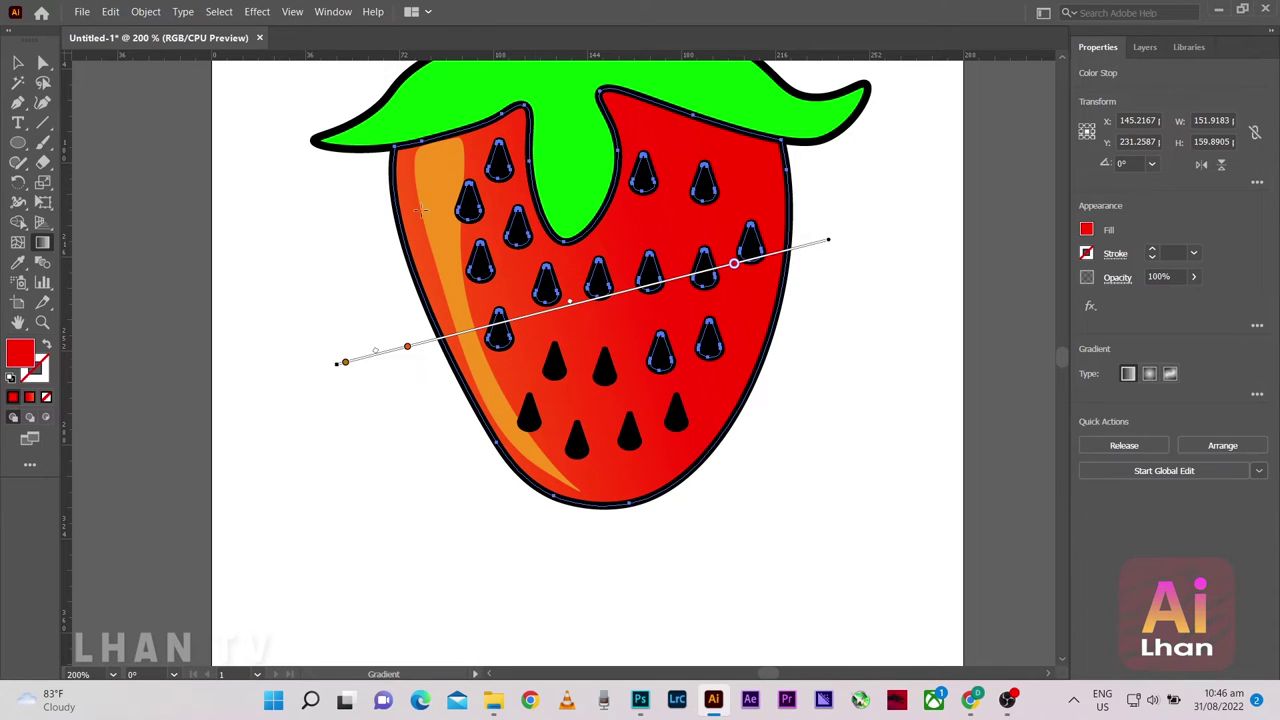
key(v)
click(386, 334)
scroll(435, 308, up, 3)
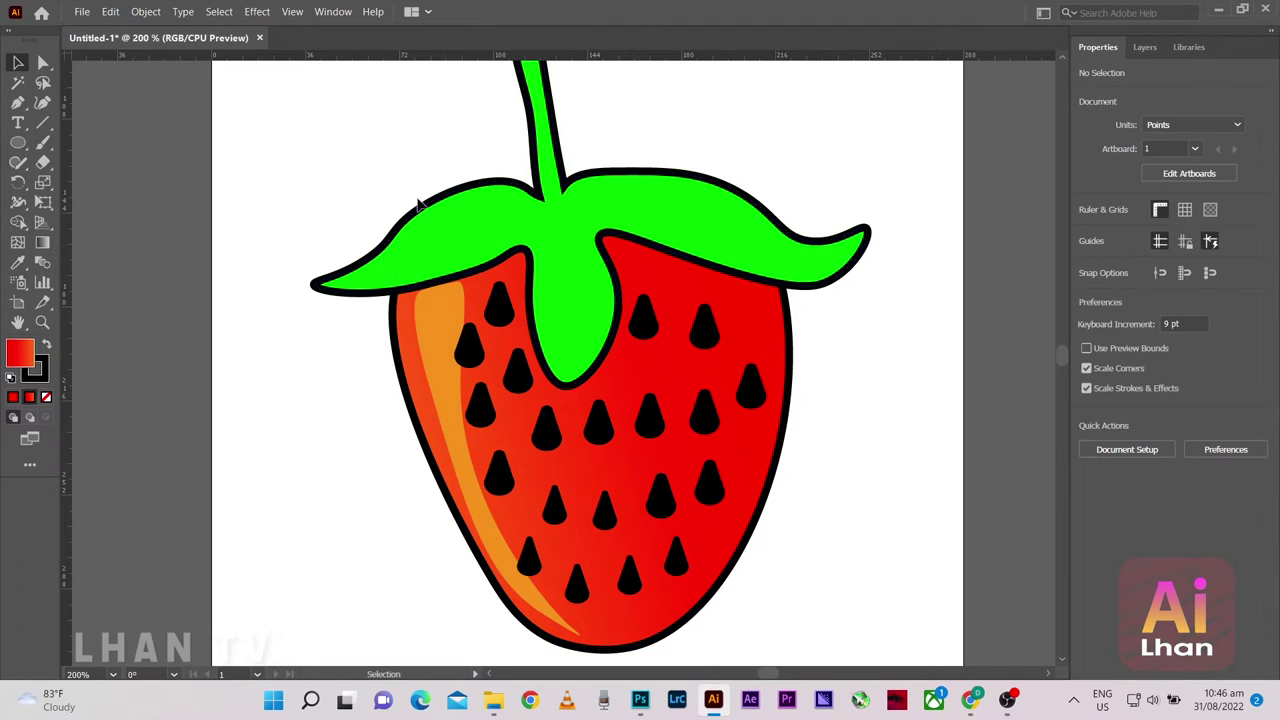
In the Layers panel, move Layer 3 between Layer 2 and Layer 1
scroll(423, 223, down, 2)
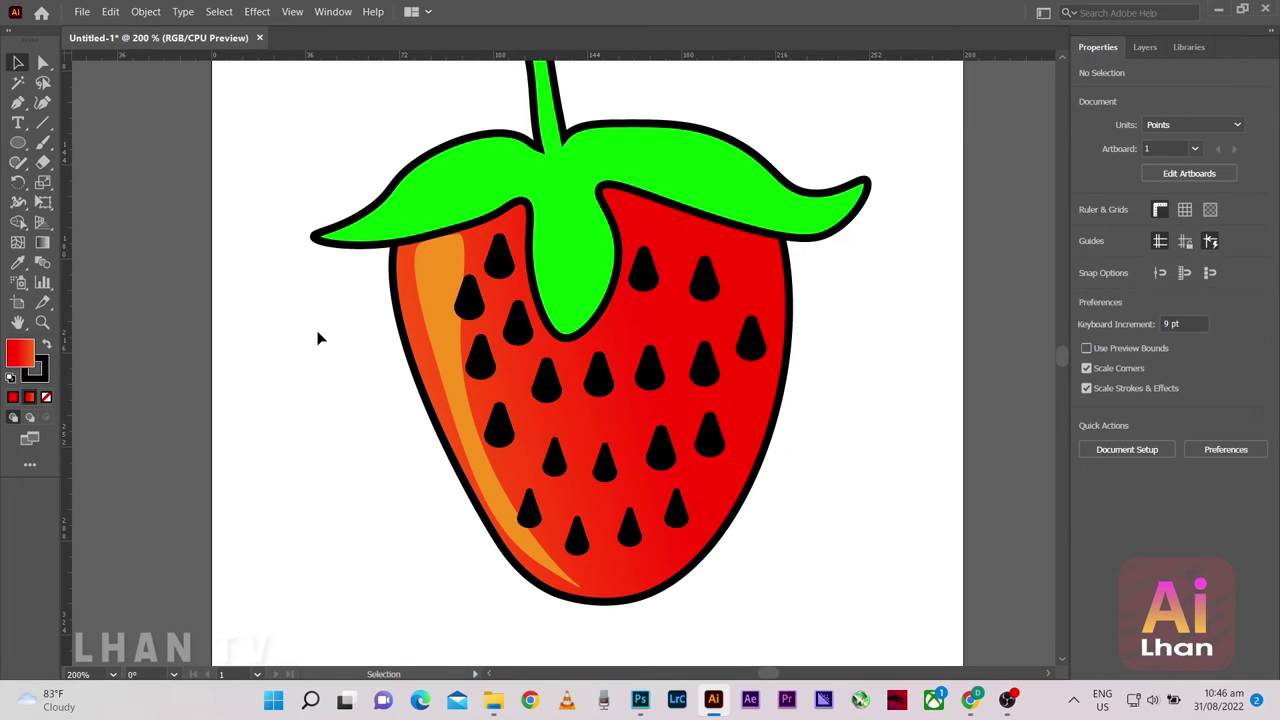
scroll(451, 266, up, 3)
scroll(491, 306, up, 1)
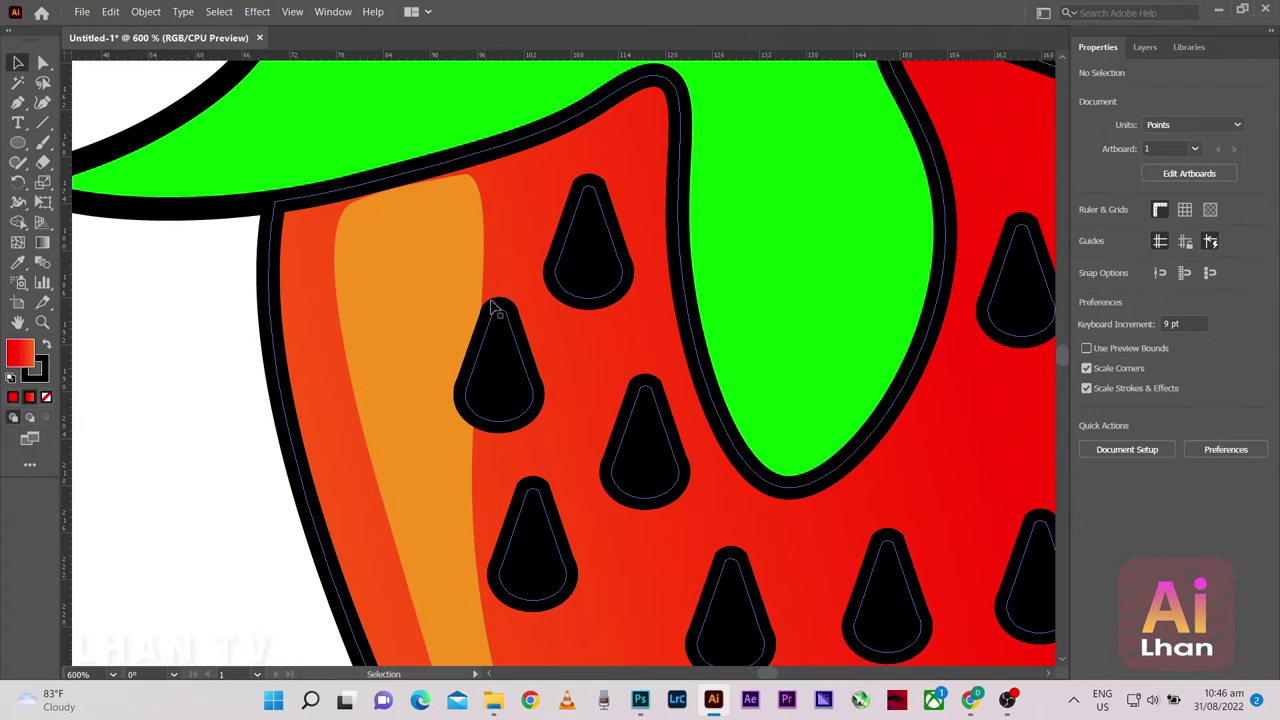
scroll(480, 329, down, 4)
scroll(453, 300, up, 2)
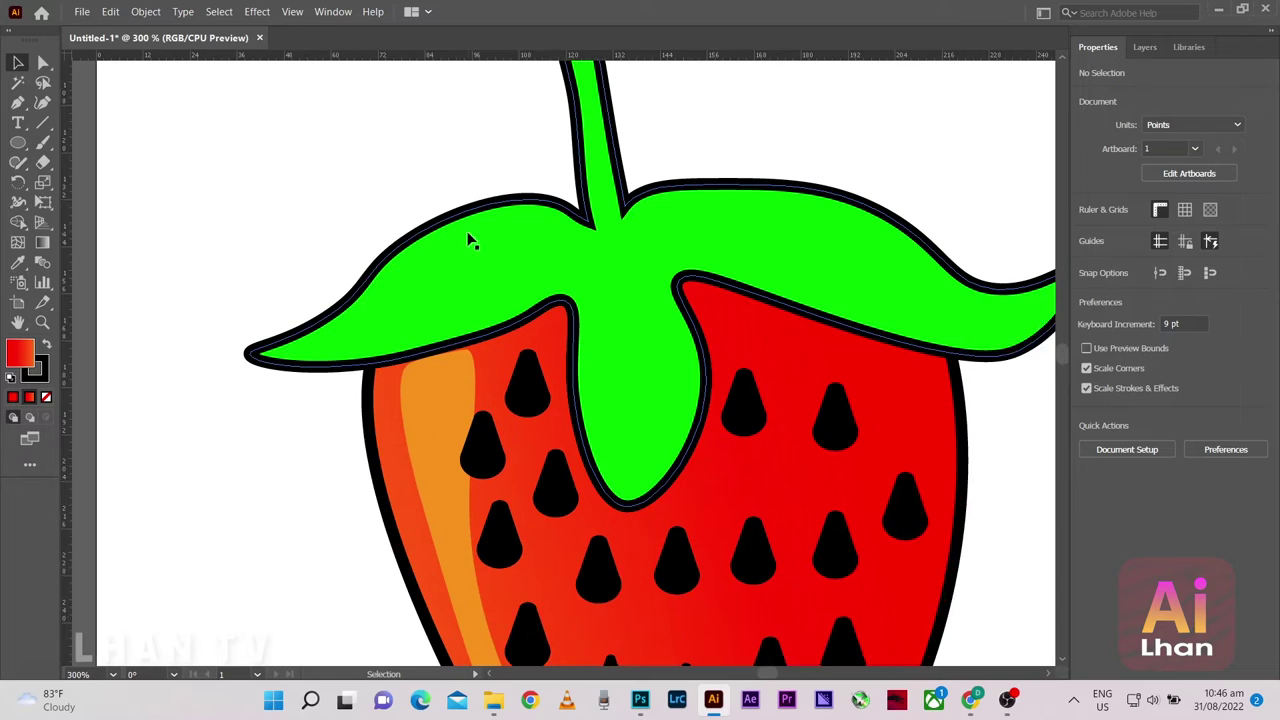
click(1145, 47)
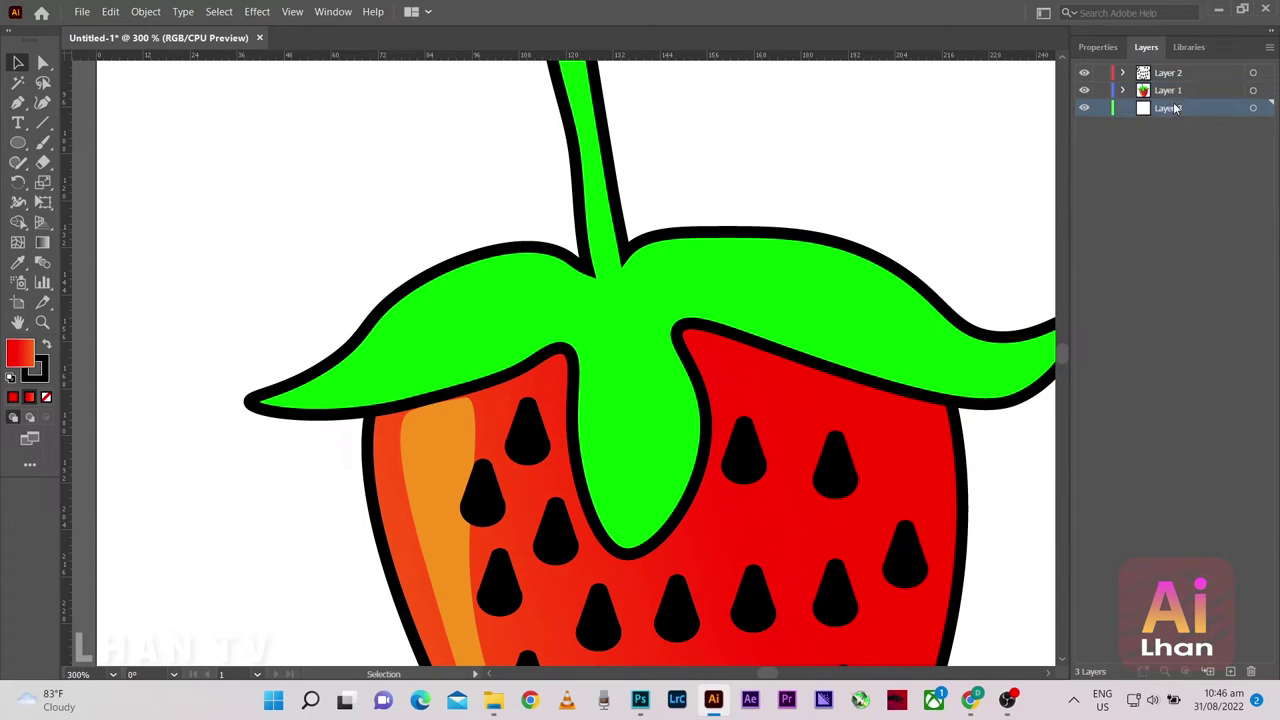
drag(1168, 108, 1158, 83)
Switch to the Paintbrush with fill set to None and fill and stroke swapped
click(43, 142)
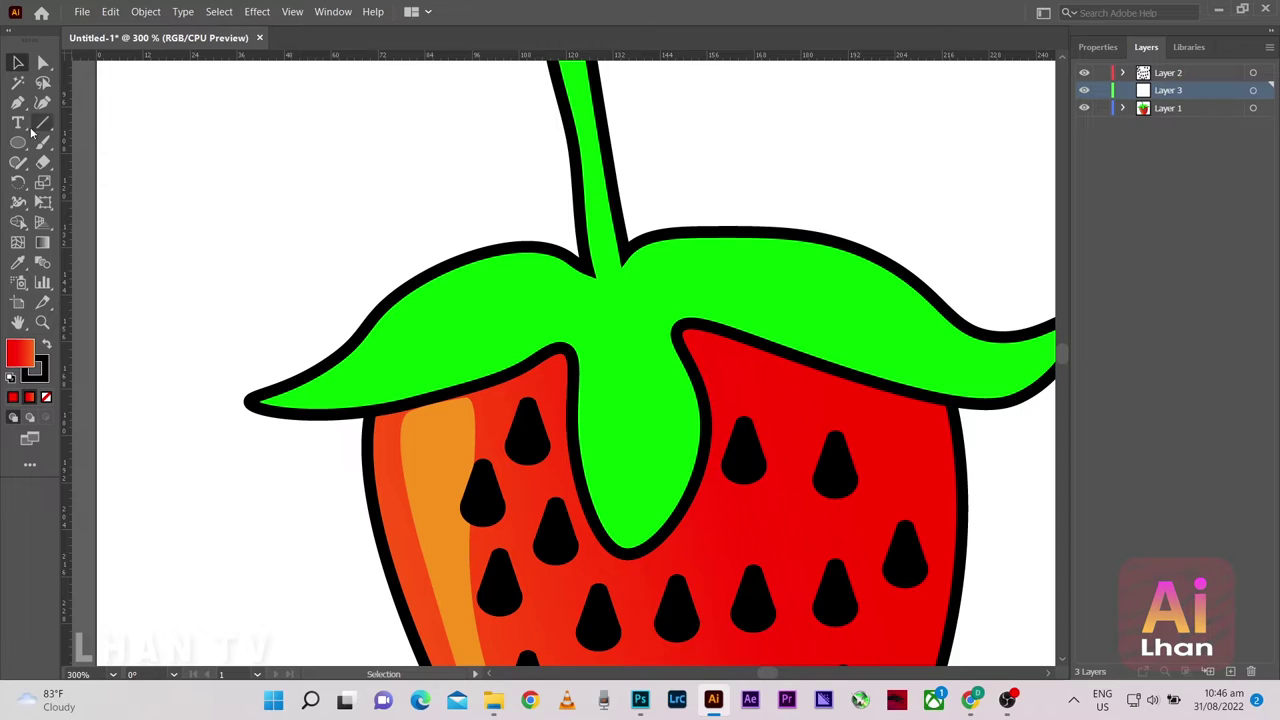
drag(524, 278, 400, 338)
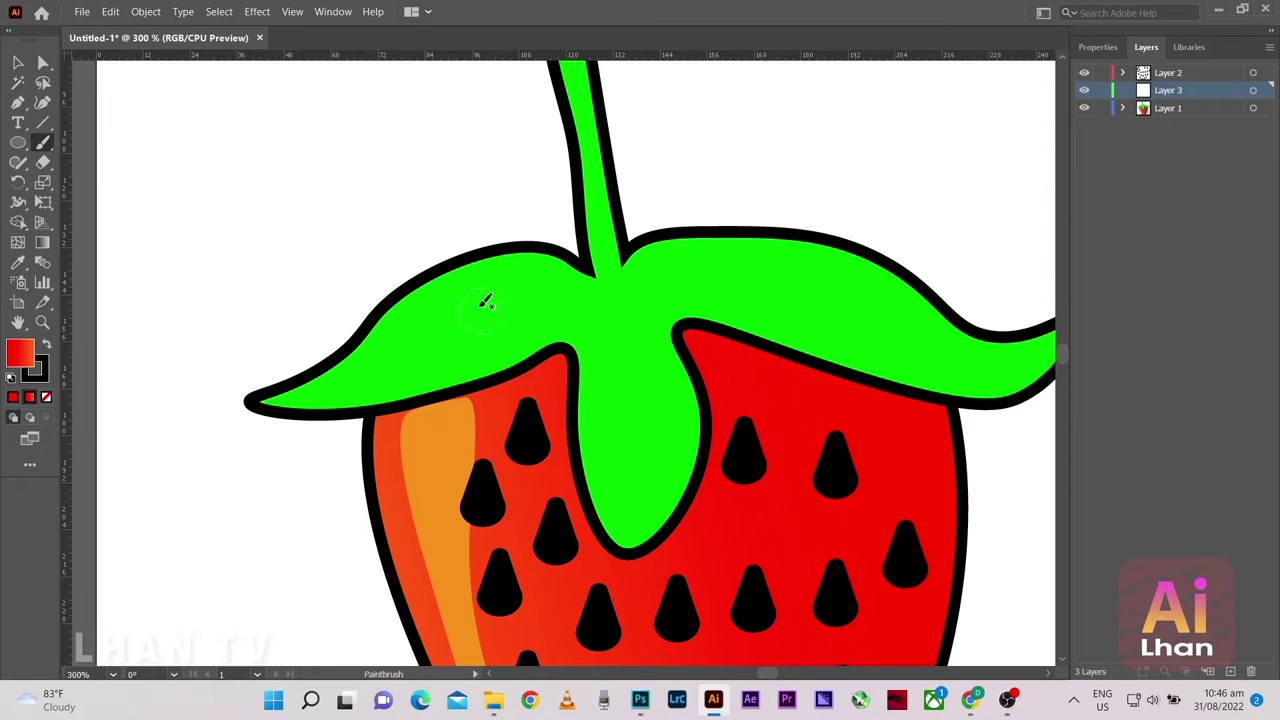
key(slash)
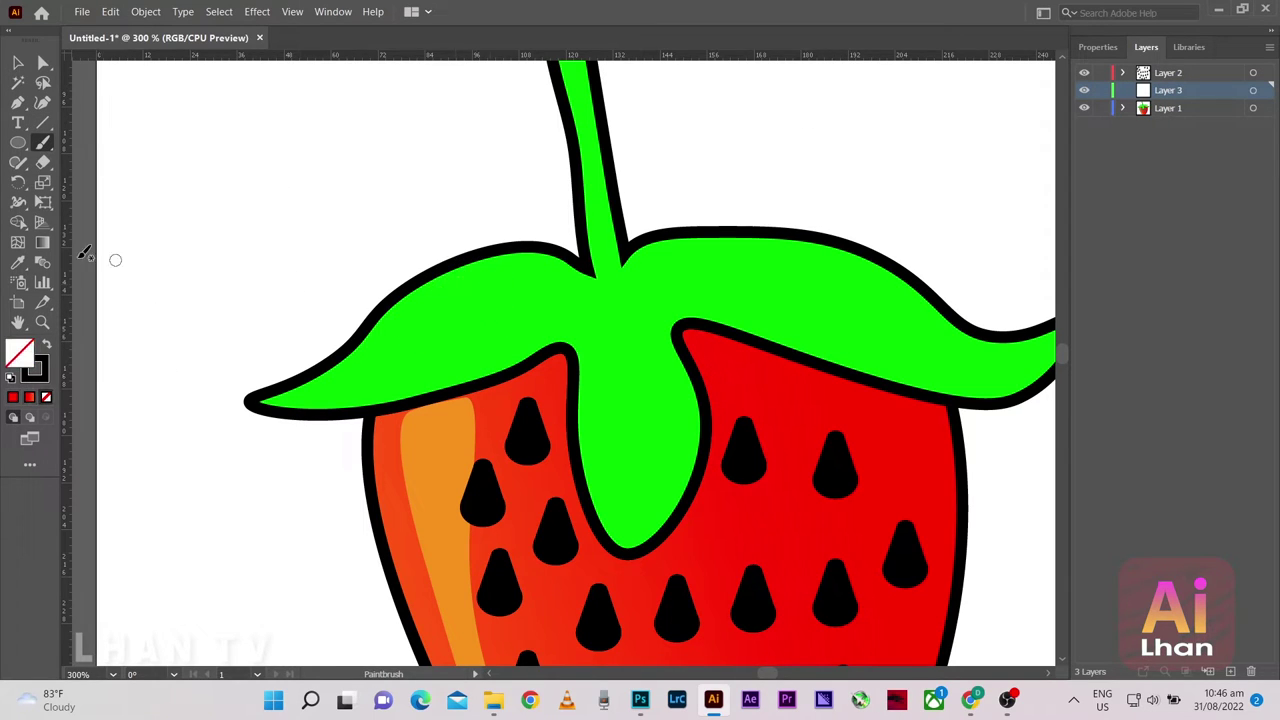
click(46, 344)
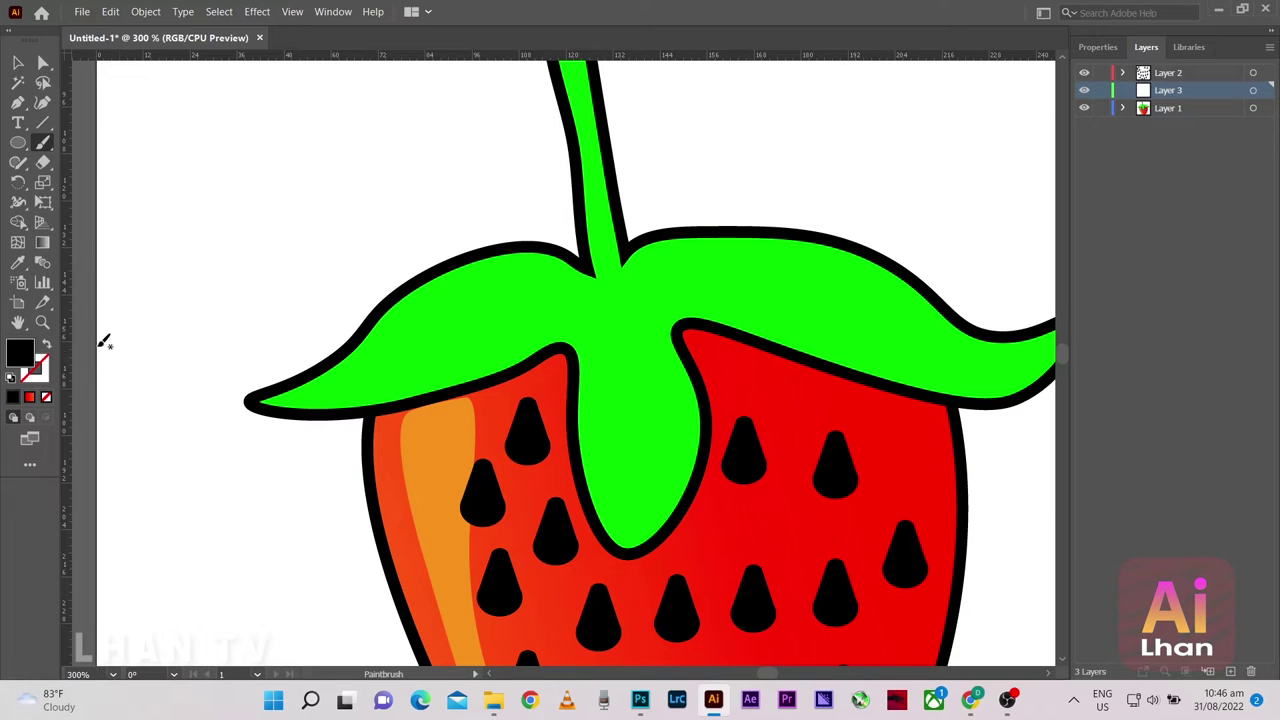
Set the brush colour to light pink and paint a pale highlight along the left leaf
double_click(12, 354)
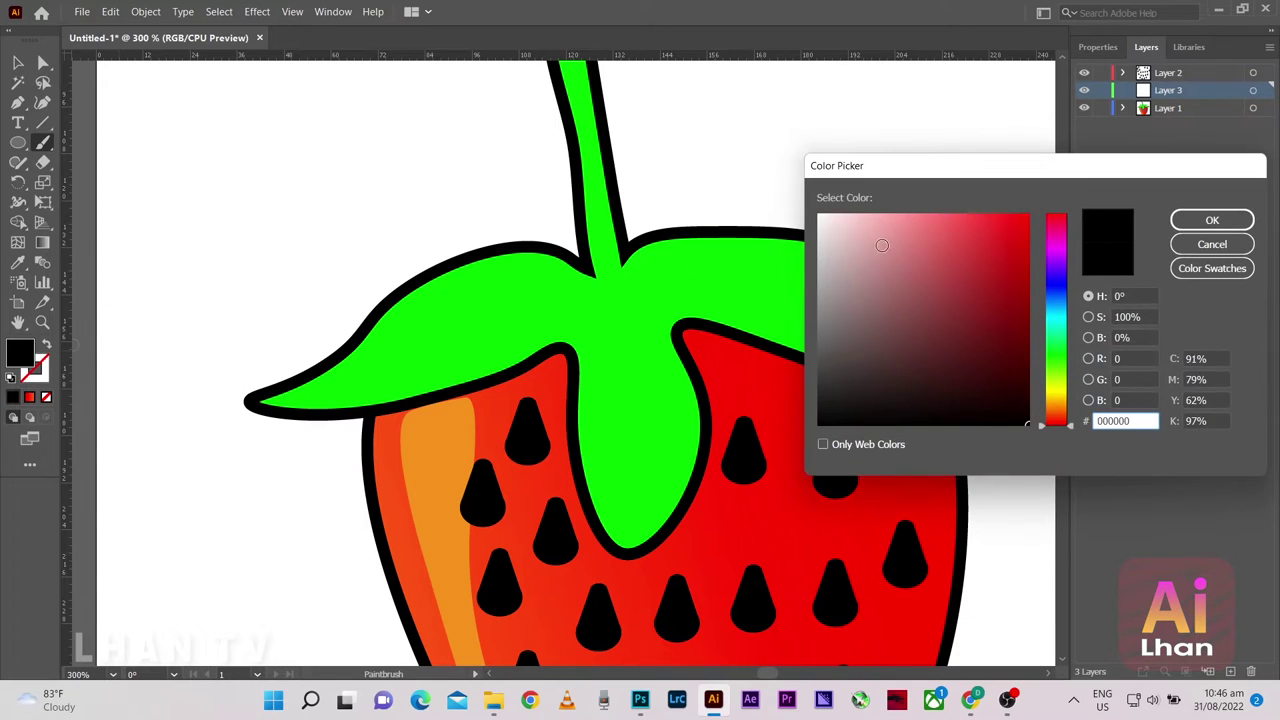
click(830, 216)
key(Return)
mouse_move(580, 282)
mouse_down()
mouse_move(383, 343)
mouse_move(318, 382)
mouse_up()
Paint a longer, thicker pale highlight stroke down the stem
scroll(600, 286, left, 1)
scroll(634, 223, up, 1)
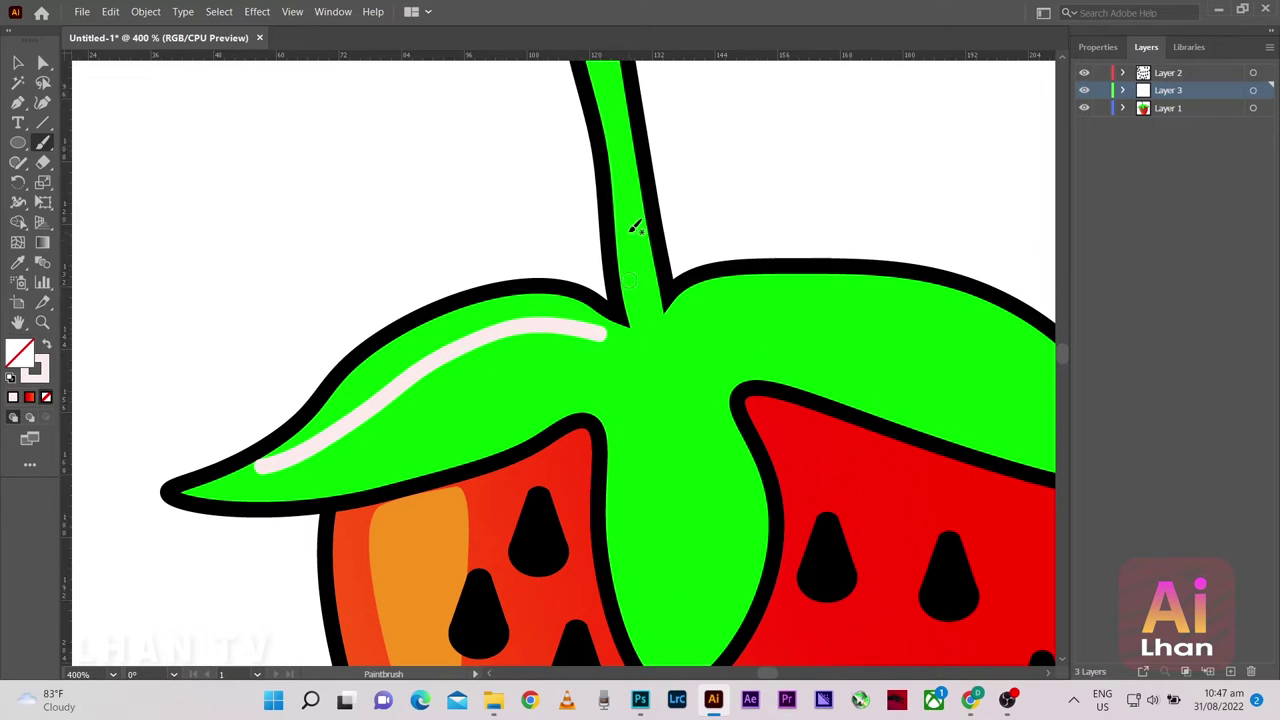
scroll(600, 180, up, 3)
drag(580, 140, 598, 228)
key(ctrl+z)
scroll(598, 228, up, 2)
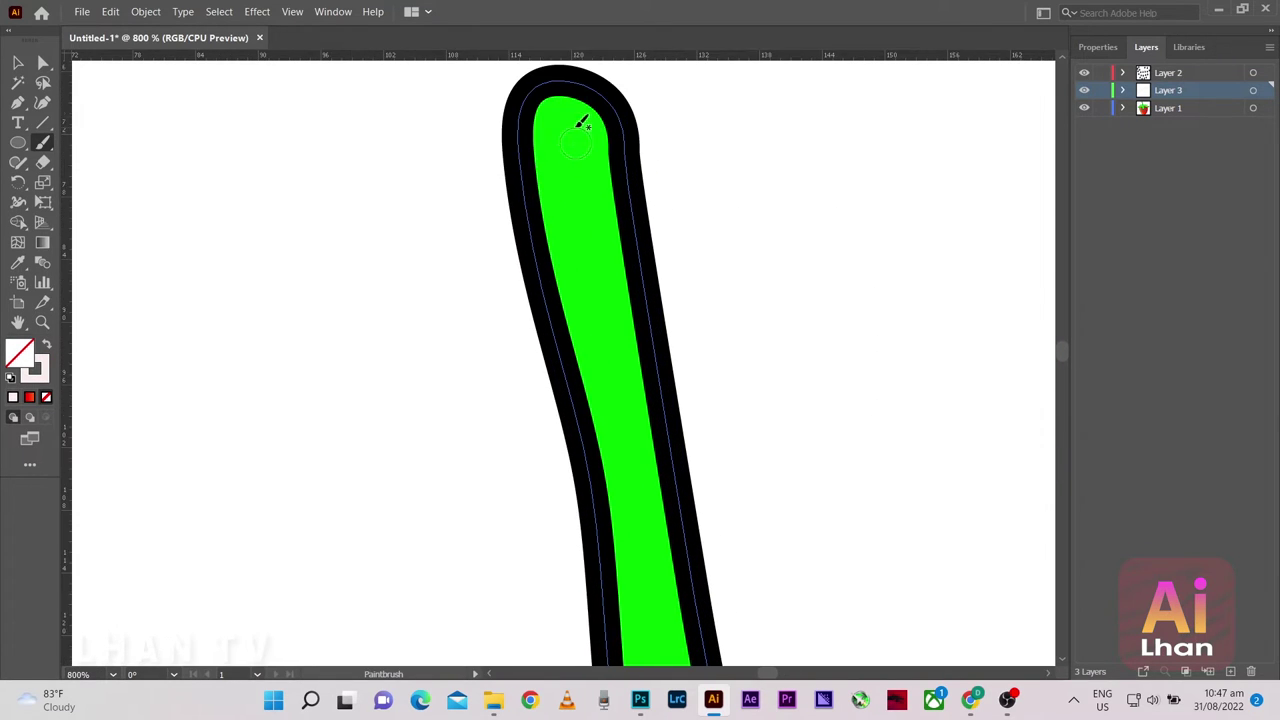
drag(554, 123, 565, 290)
drag(554, 122, 597, 340)
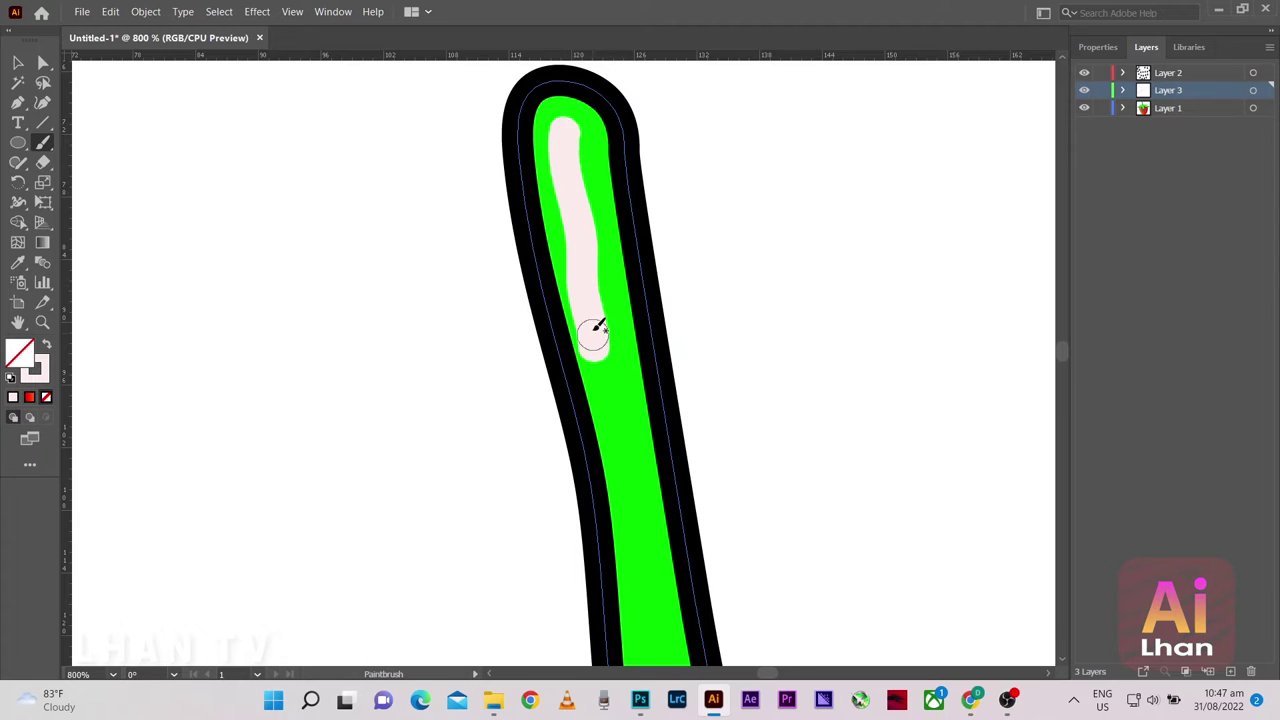
Paint a thick highlight along the leaf and extend it toward the leaf tip
scroll(594, 334, down, 3)
scroll(476, 418, up, 4)
mouse_move(229, 529)
mouse_down()
mouse_move(634, 329)
mouse_move(885, 352)
mouse_up()
scroll(743, 329, down, 2)
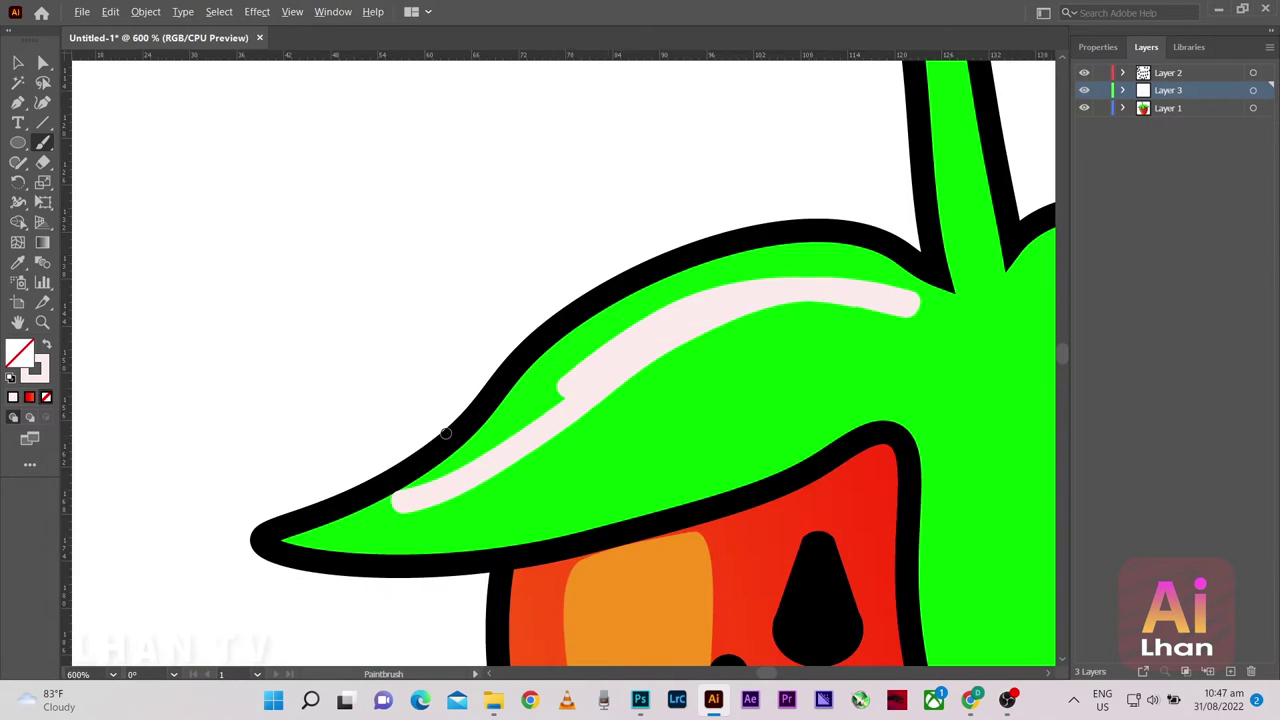
drag(590, 372, 450, 480)
scroll(513, 405, down, 3)
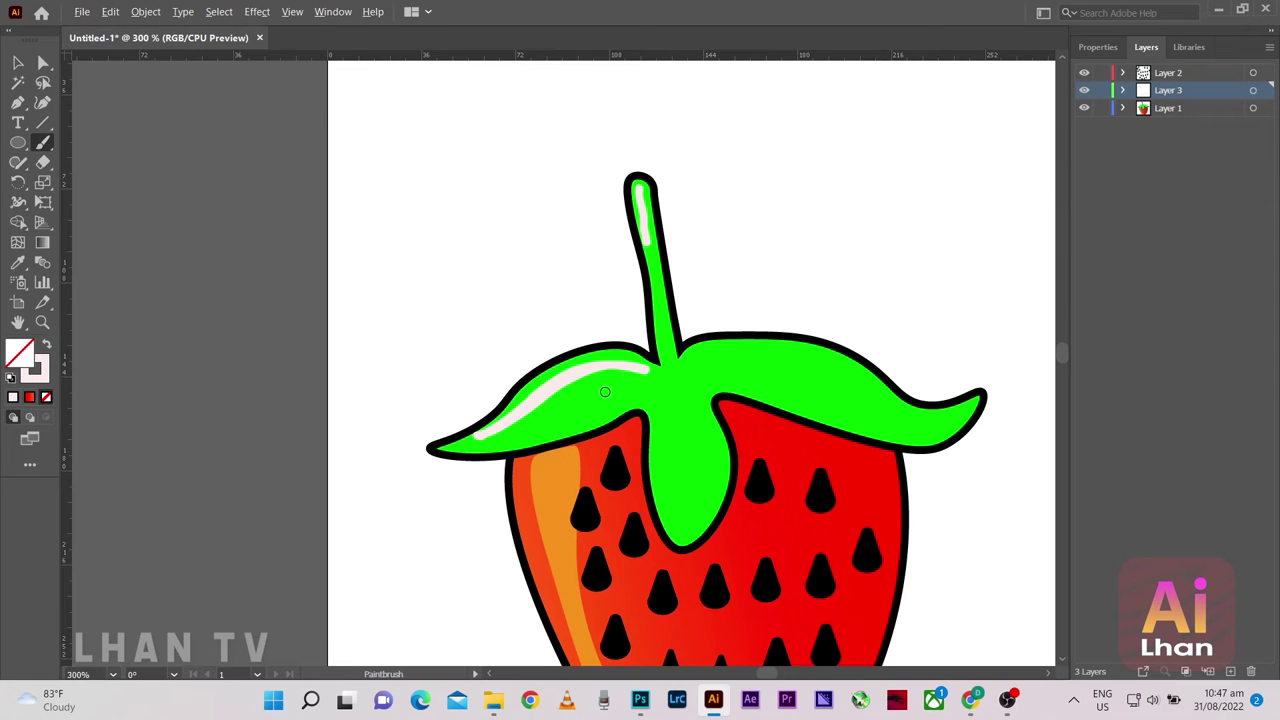
scroll(605, 392, up, 4)
scroll(214, 534, down, 7)
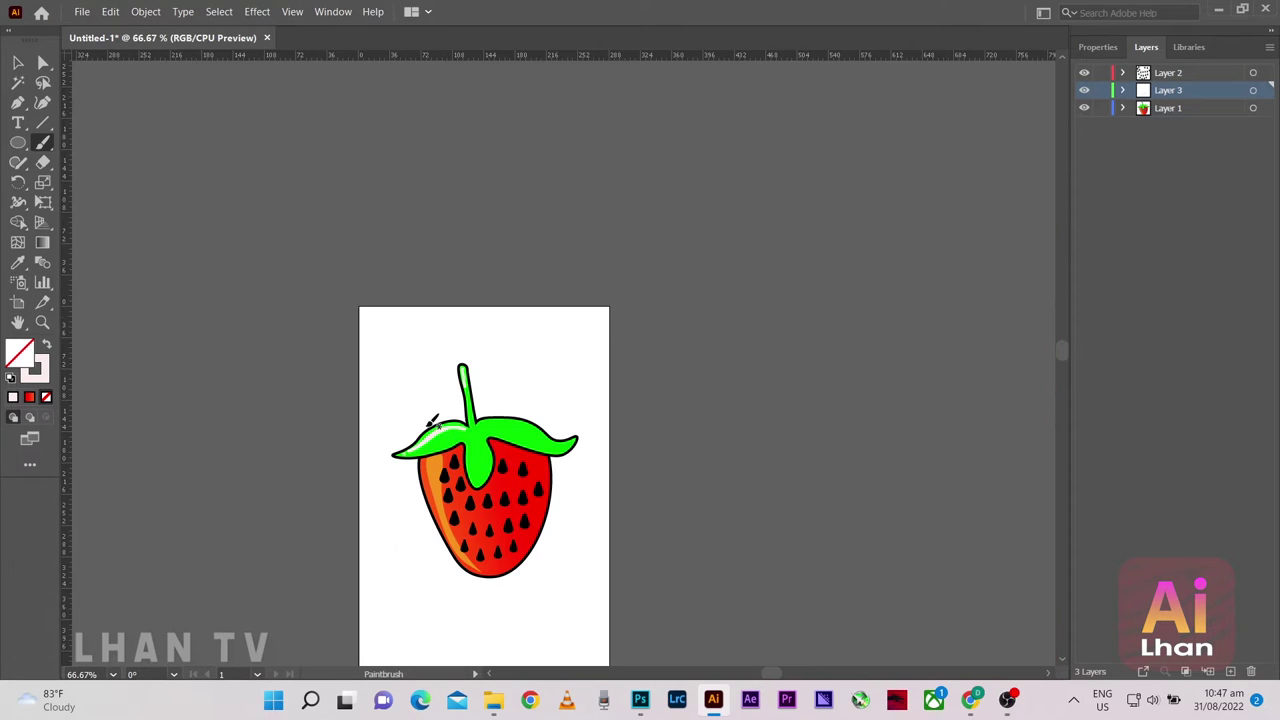
scroll(432, 420, up, 3)
scroll(557, 186, up, 2)
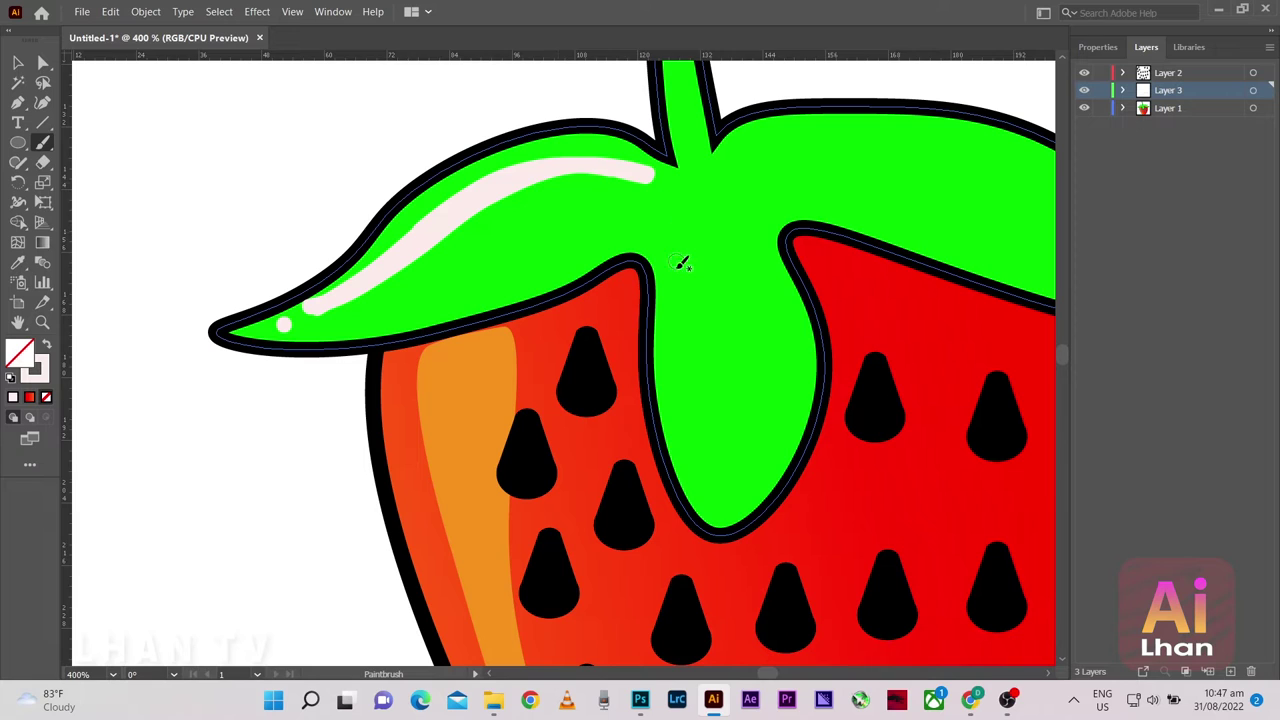
Paint a highlight down the central leaf lobe and extend its top upward
drag(676, 261, 727, 484)
drag(670, 332, 694, 459)
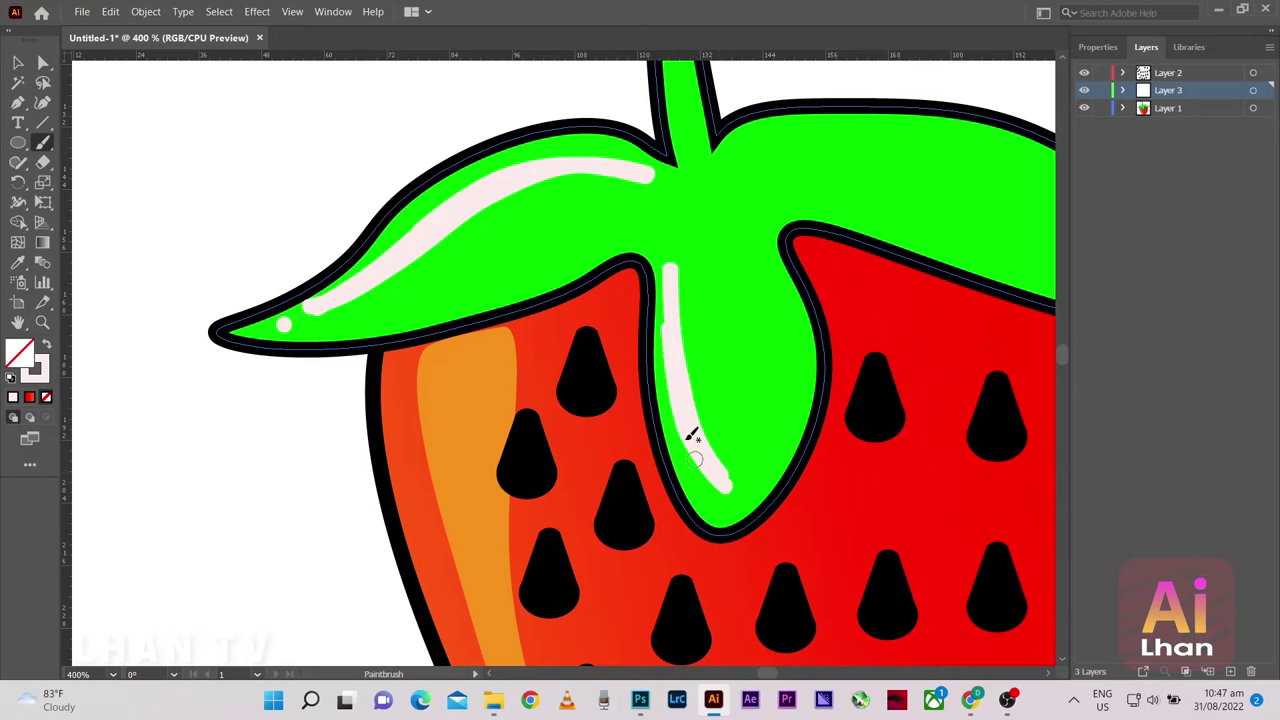
key(ctrl+shift+a)
key(z)
click(685, 370)
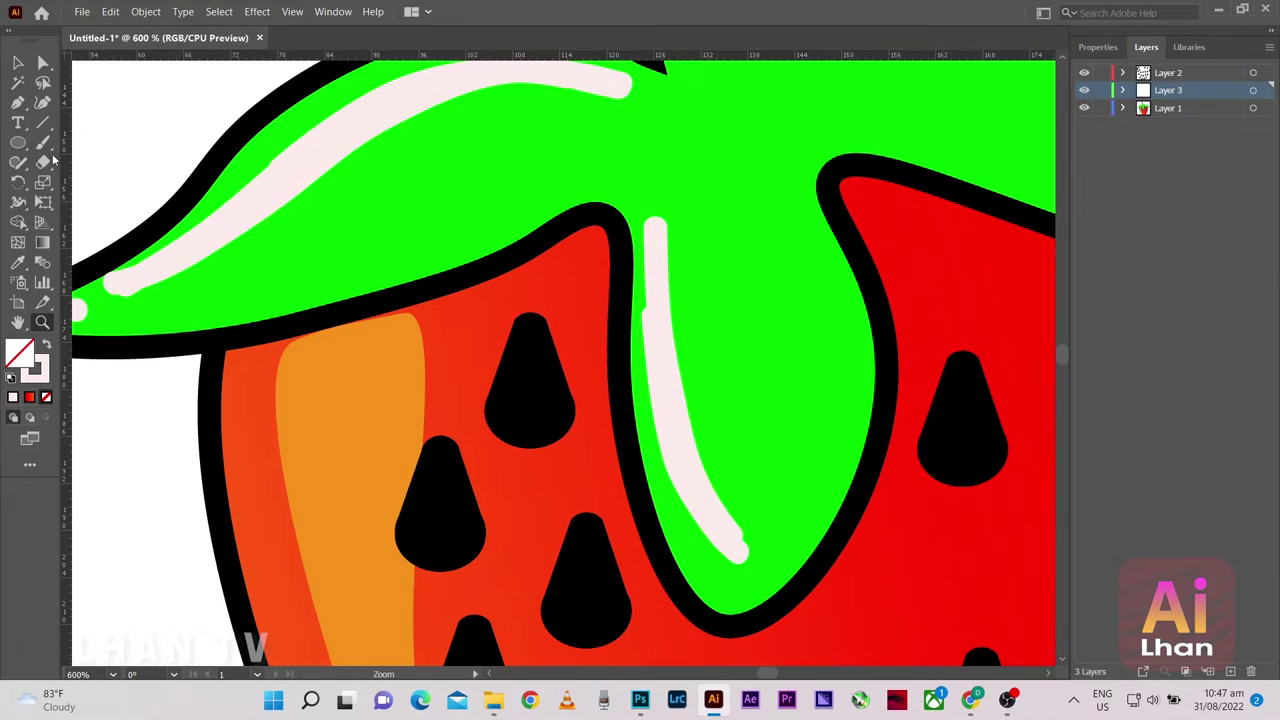
click(43, 142)
scroll(655, 320, up, 1)
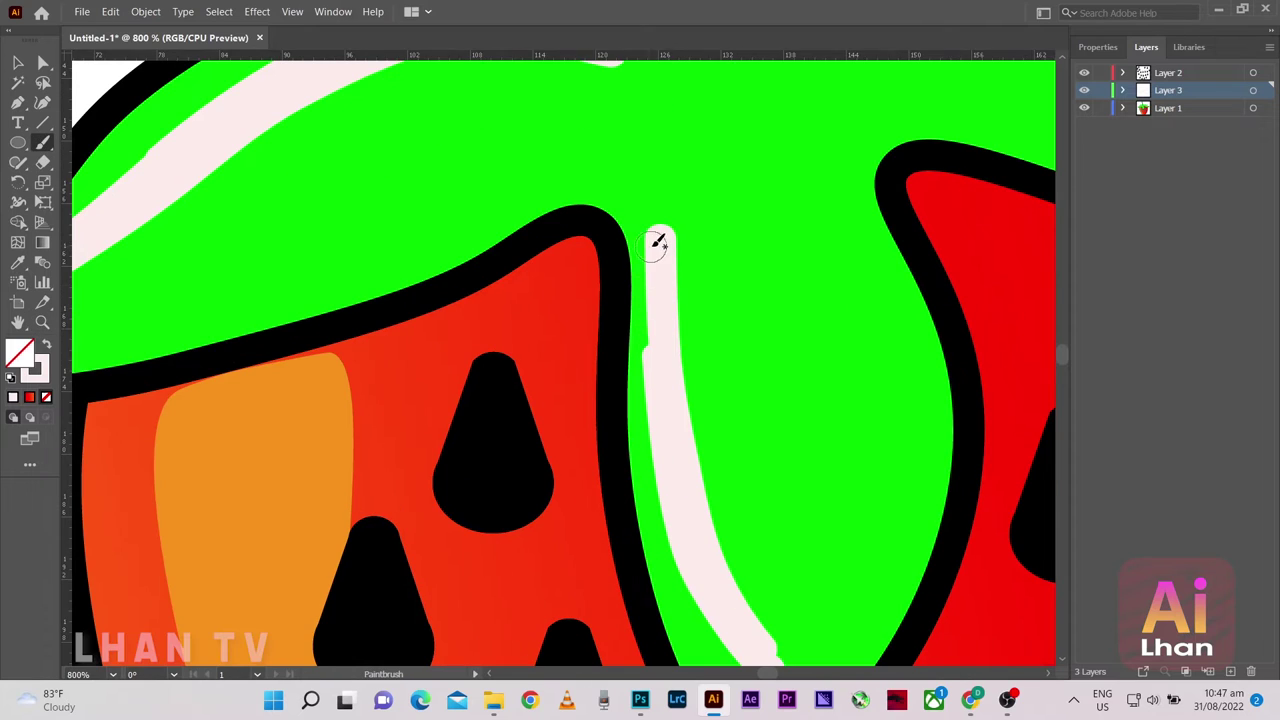
drag(657, 241, 632, 196)
scroll(663, 344, down, 3)
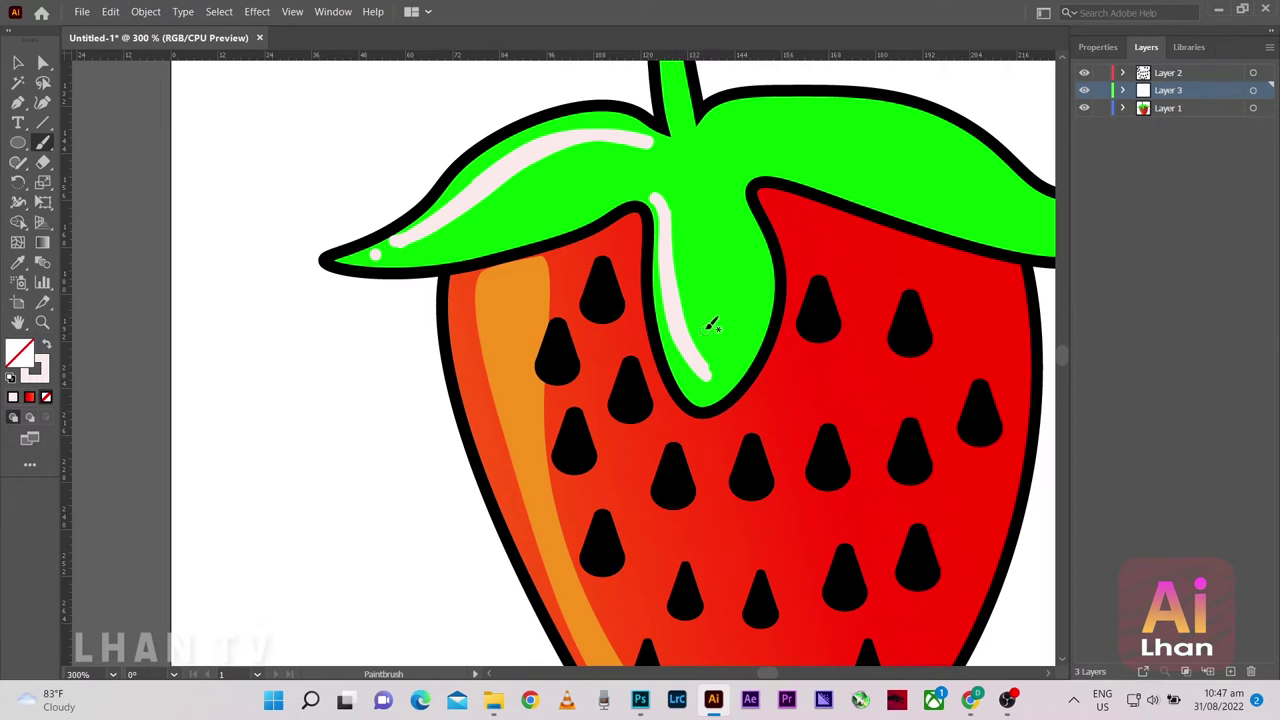
scroll(709, 320, up, 2)
scroll(701, 398, up, 1)
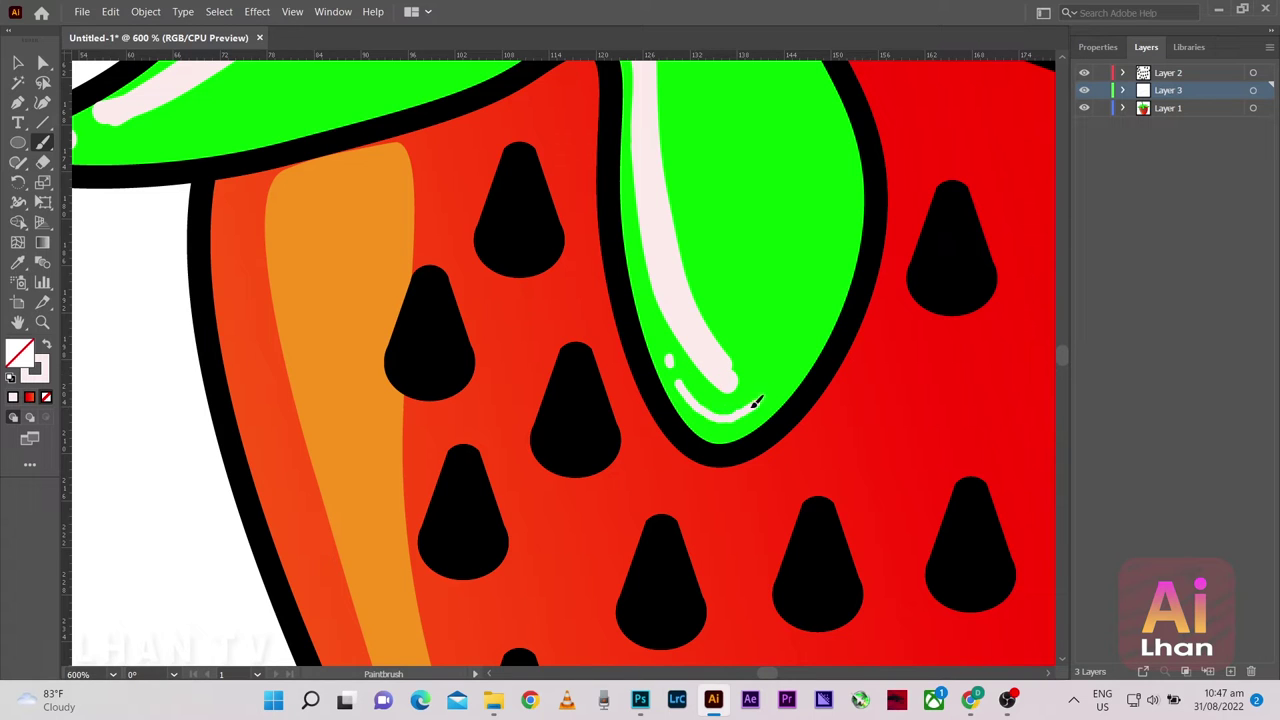
Paint white Paintbrush highlight strokes along the right leaf
scroll(737, 383, down, 3)
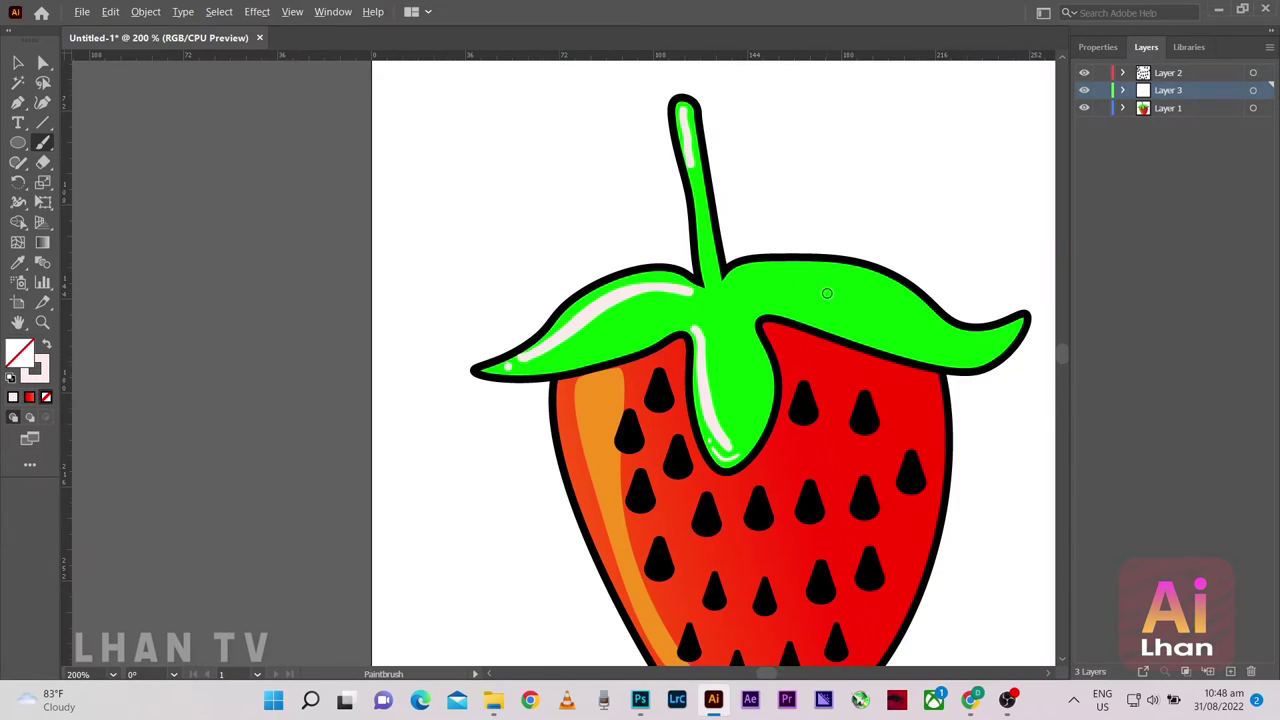
scroll(752, 328, up, 2)
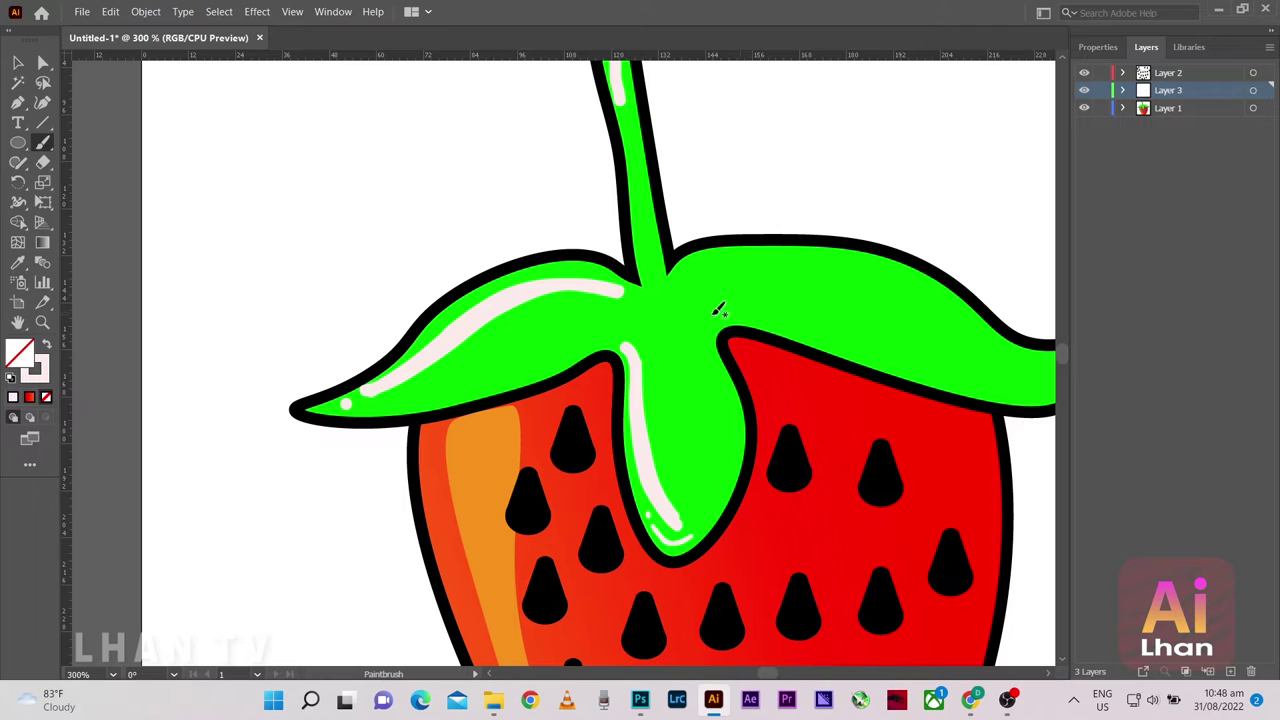
drag(752, 310, 990, 390)
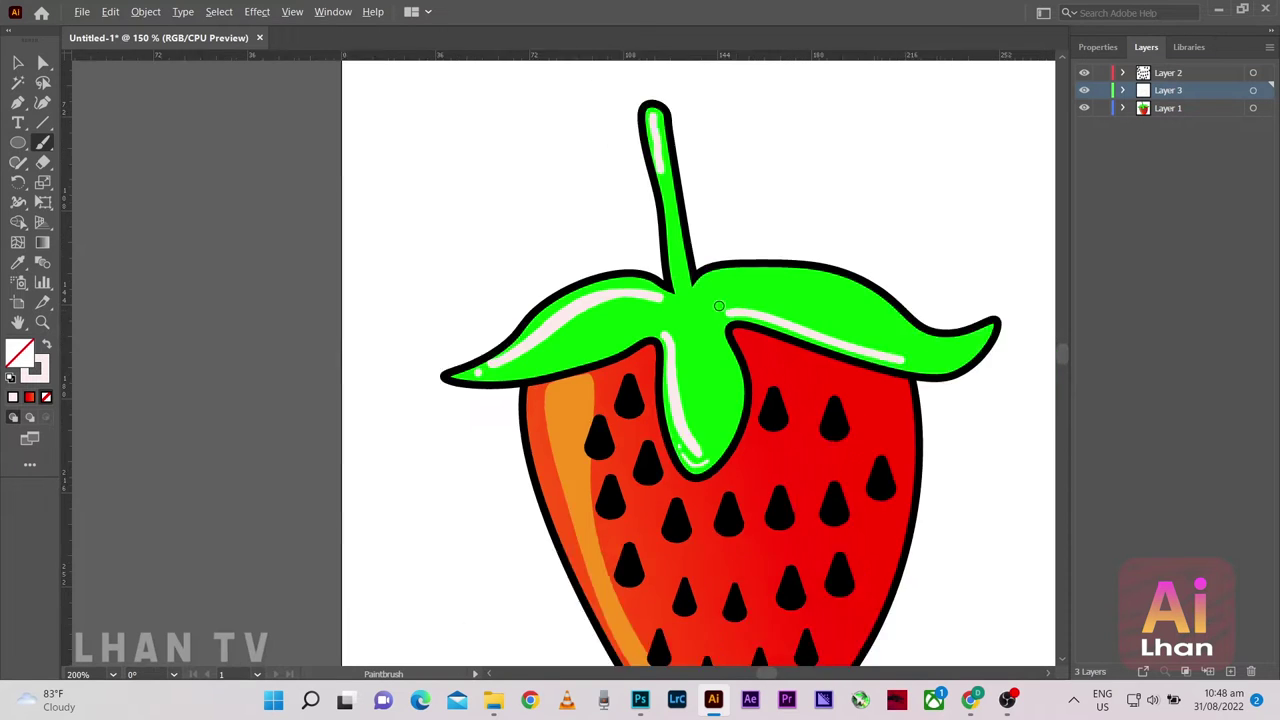
scroll(728, 288, down, 3)
scroll(580, 385, up, 4)
scroll(579, 385, up, 2)
mouse_move(692, 248)
mouse_down()
mouse_move(710, 420)
mouse_move(726, 400)
mouse_up()
scroll(710, 364, down, 2)
scroll(726, 400, down, 4)
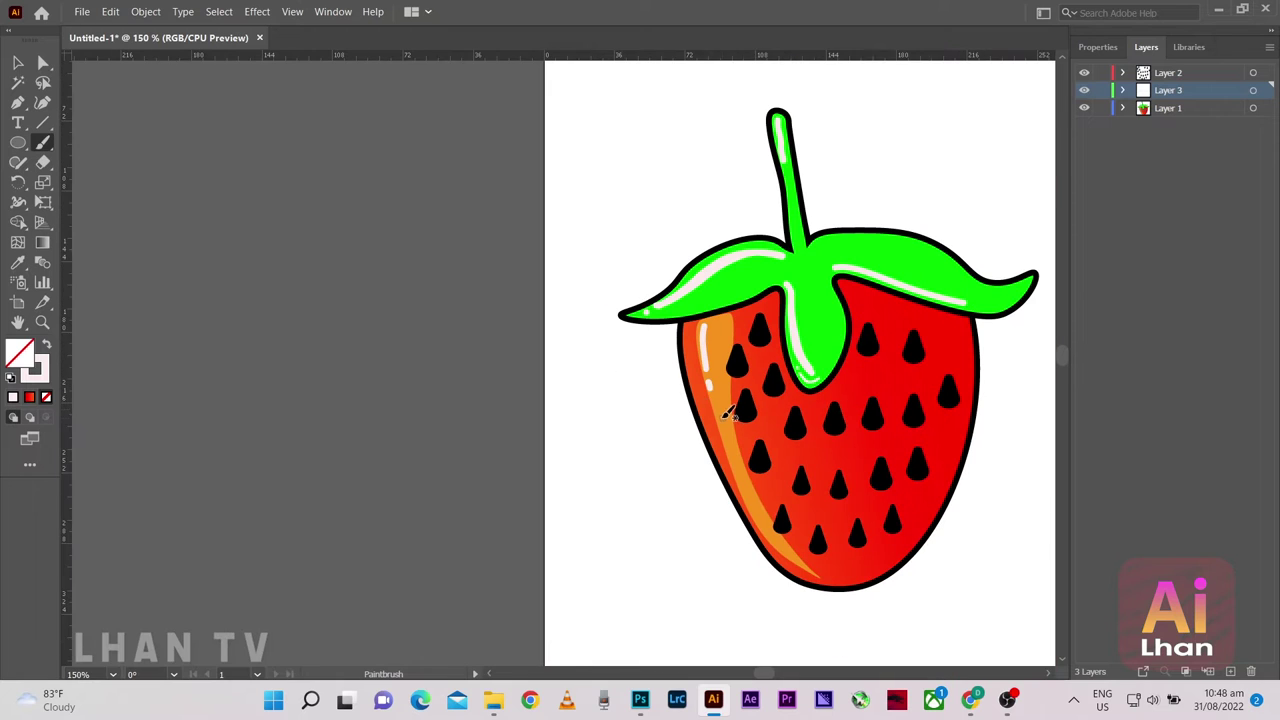
scroll(846, 551, up, 1)
scroll(786, 414, up, 2)
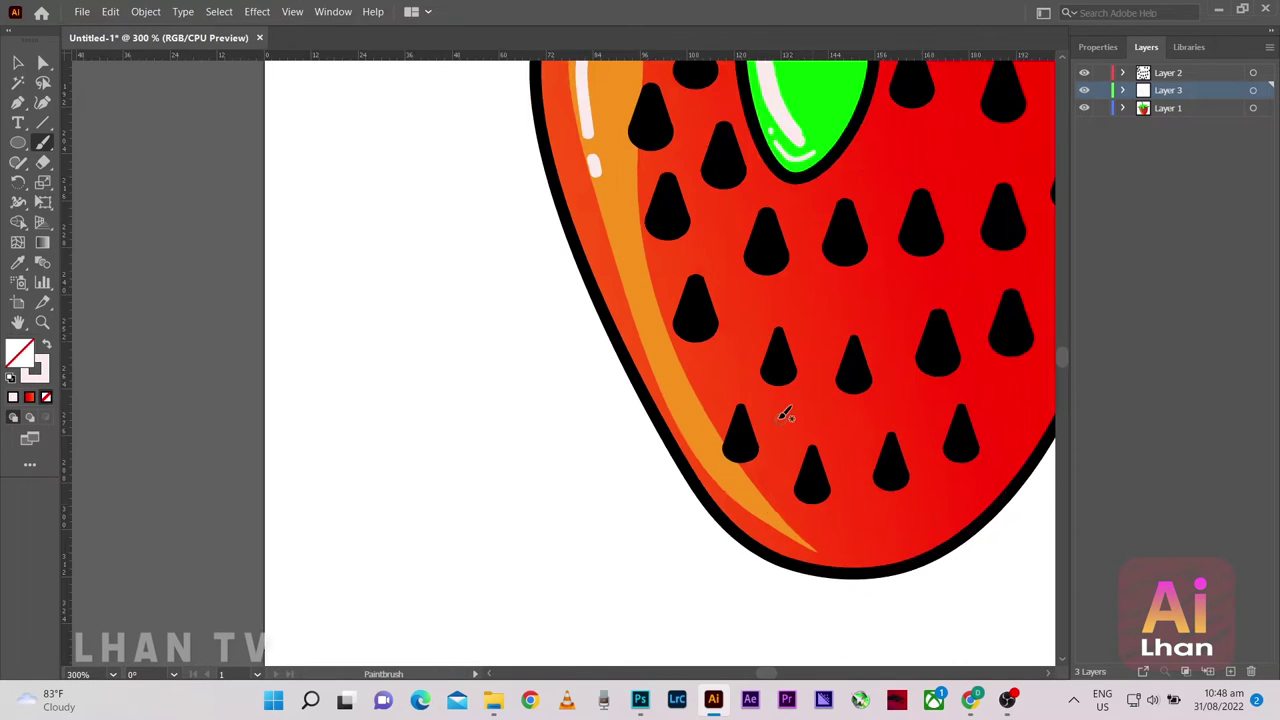
scroll(694, 271, up, 2)
Try white highlights on a seed and the orange stripe, undoing both misfires
drag(700, 258, 677, 330)
scroll(677, 330, up, 1)
key(ctrl+z)
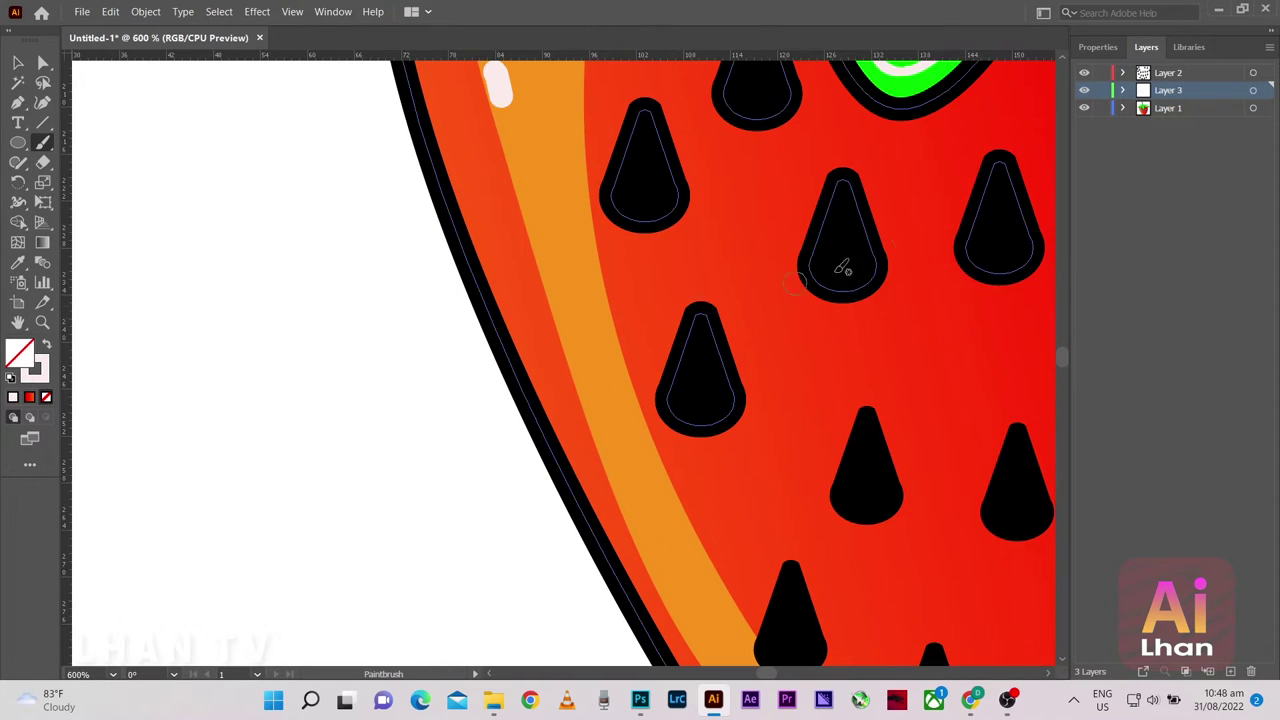
scroll(849, 243, down, 2)
drag(566, 292, 605, 407)
key(ctrl+z)
scroll(605, 407, down, 3)
scroll(557, 366, up, 3)
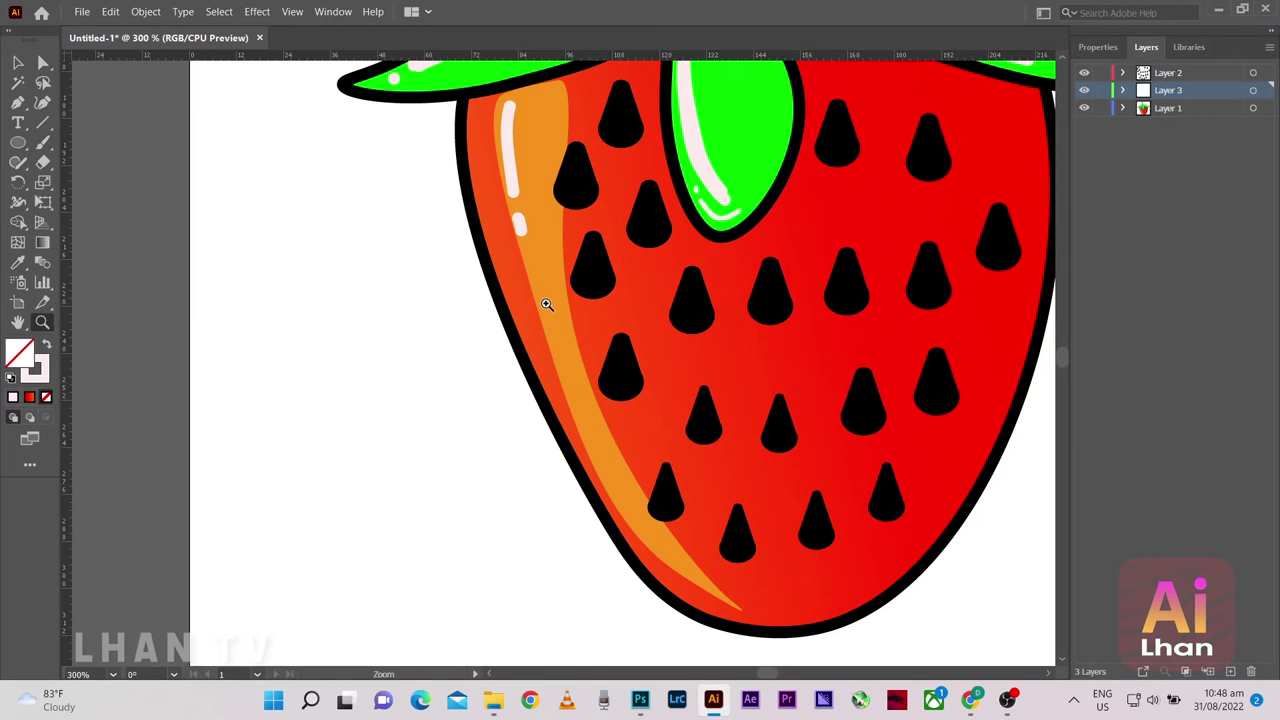
Redraw a white highlight stroke running down the orange stripe on the left side
key(b)
drag(537, 263, 563, 309)
key(ctrl+z)
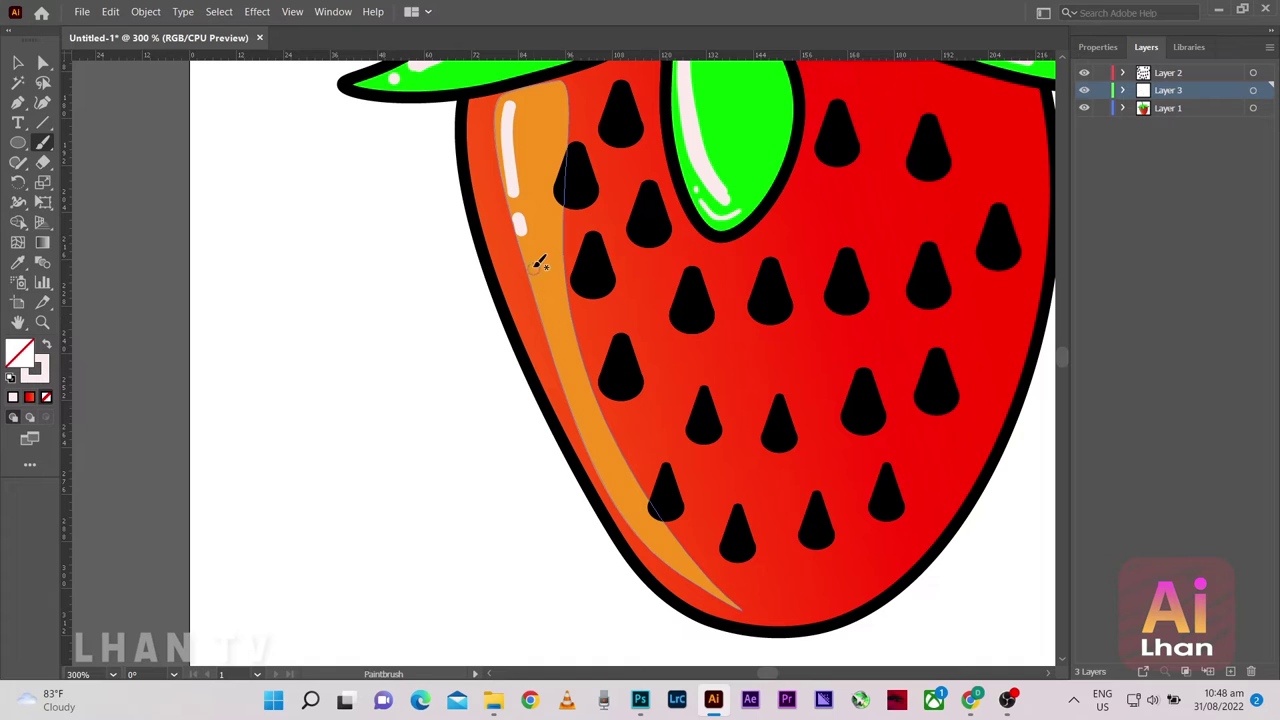
drag(537, 263, 585, 385)
scroll(737, 286, down, 2)
scroll(737, 290, up, 2)
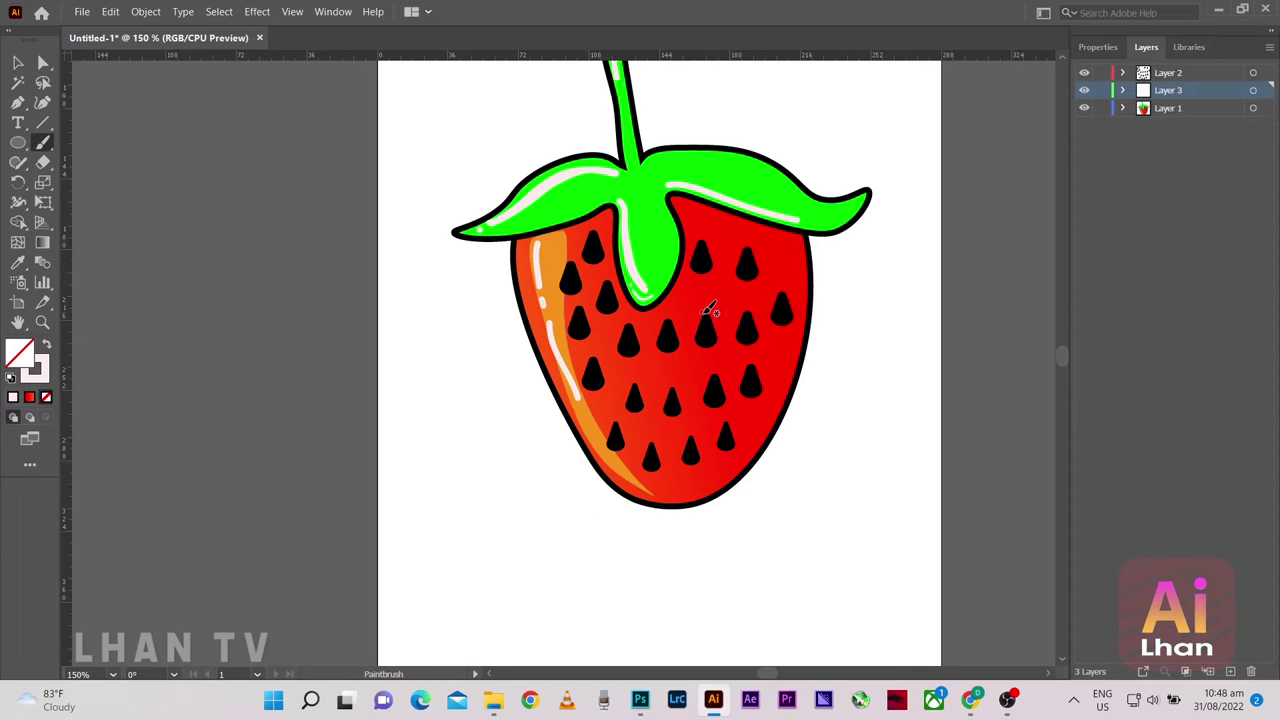
scroll(700, 315, up, 2)
scroll(700, 315, up, 1)
Add a new layer and paint white highlights on the upper seeds near the leaf
click(1178, 72)
key(ctrl+l)
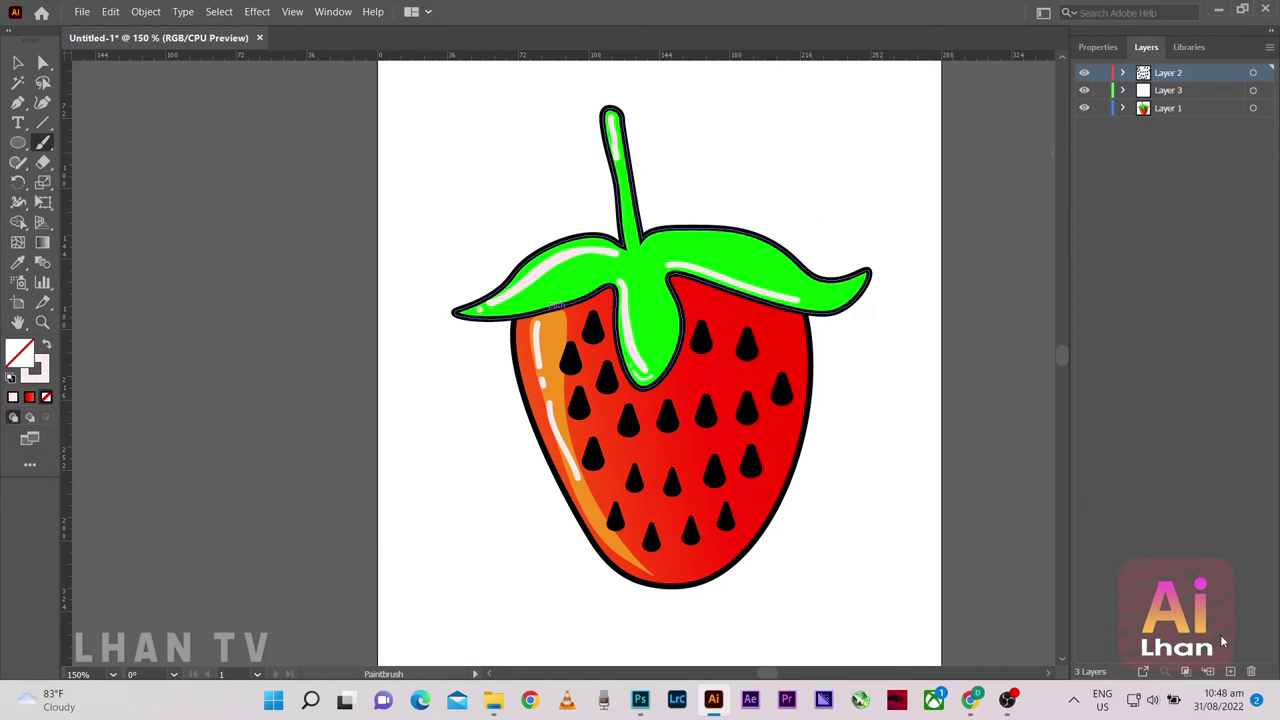
scroll(622, 342, up, 3)
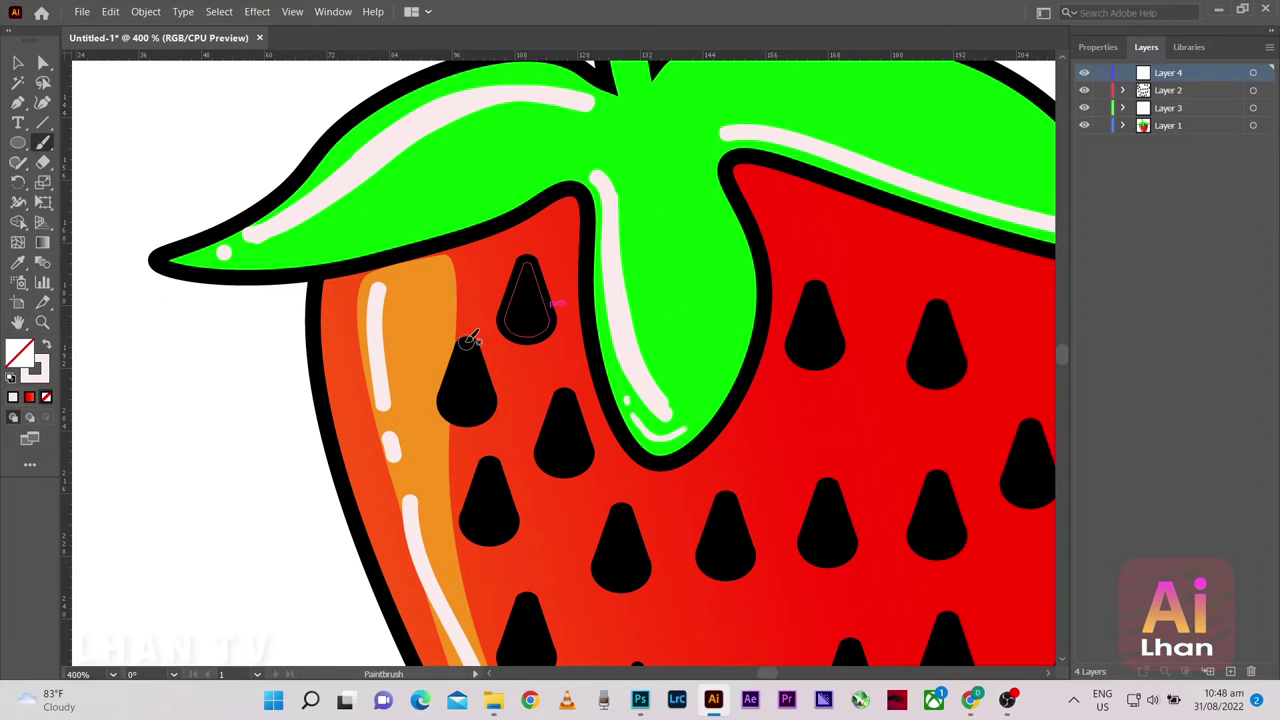
drag(466, 341, 442, 399)
mouse_move(527, 265)
mouse_down()
mouse_move(506, 322)
mouse_move(466, 358)
mouse_up()
scroll(540, 310, down, 3)
drag(558, 241, 548, 280)
scroll(548, 278, down, 4)
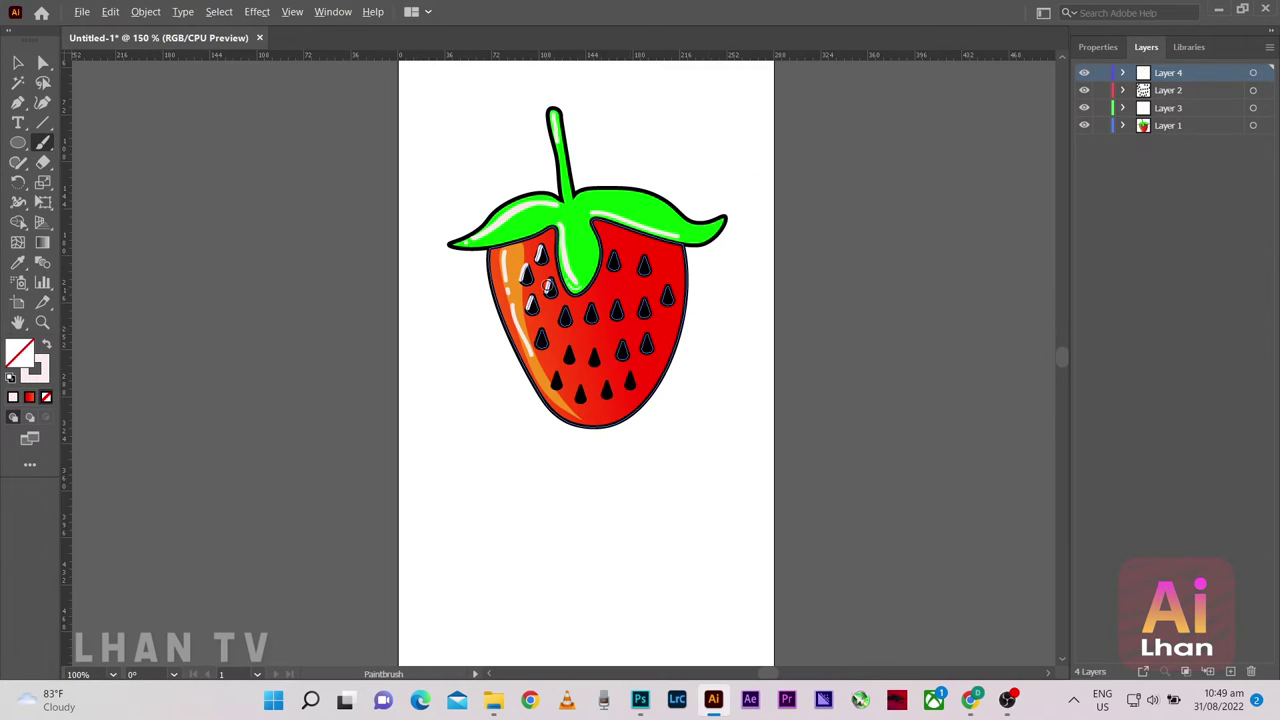
scroll(548, 287, up, 3)
Paint white gloss highlights on two more seeds in the middle of the strawberry
key(v)
scroll(290, 270, down, 2)
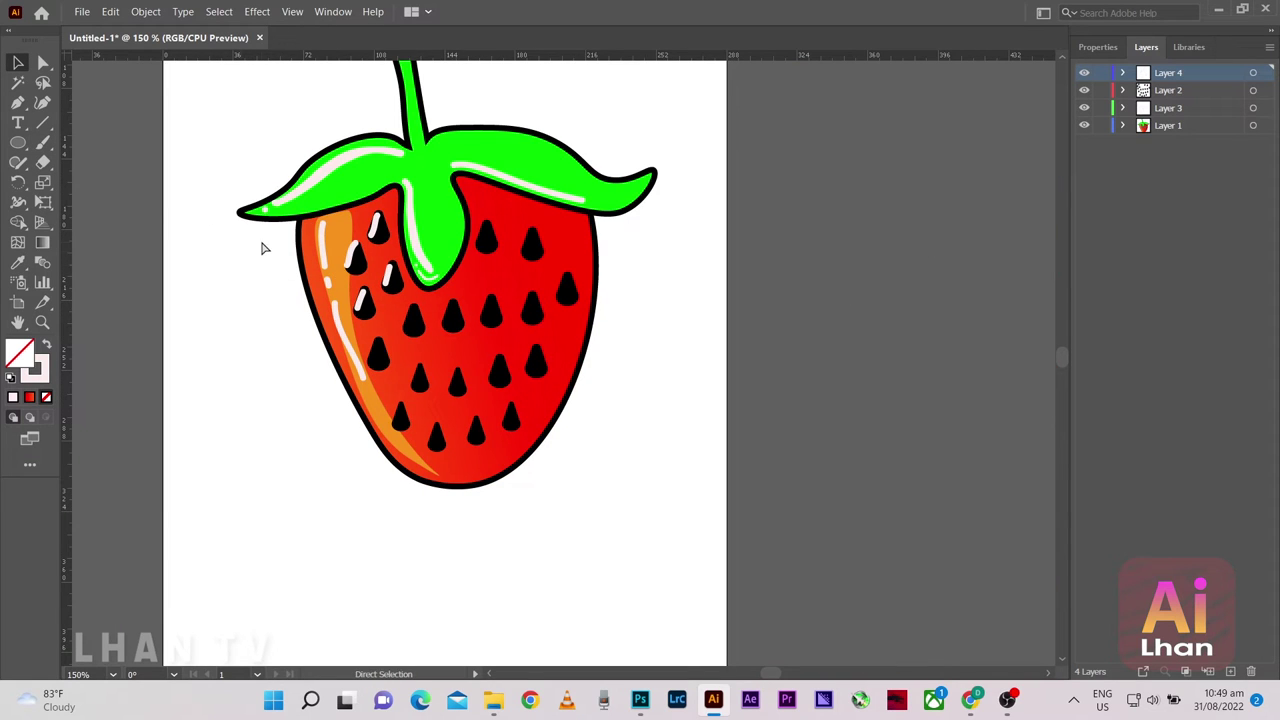
scroll(340, 299, up, 2)
scroll(340, 299, up, 1)
key(b)
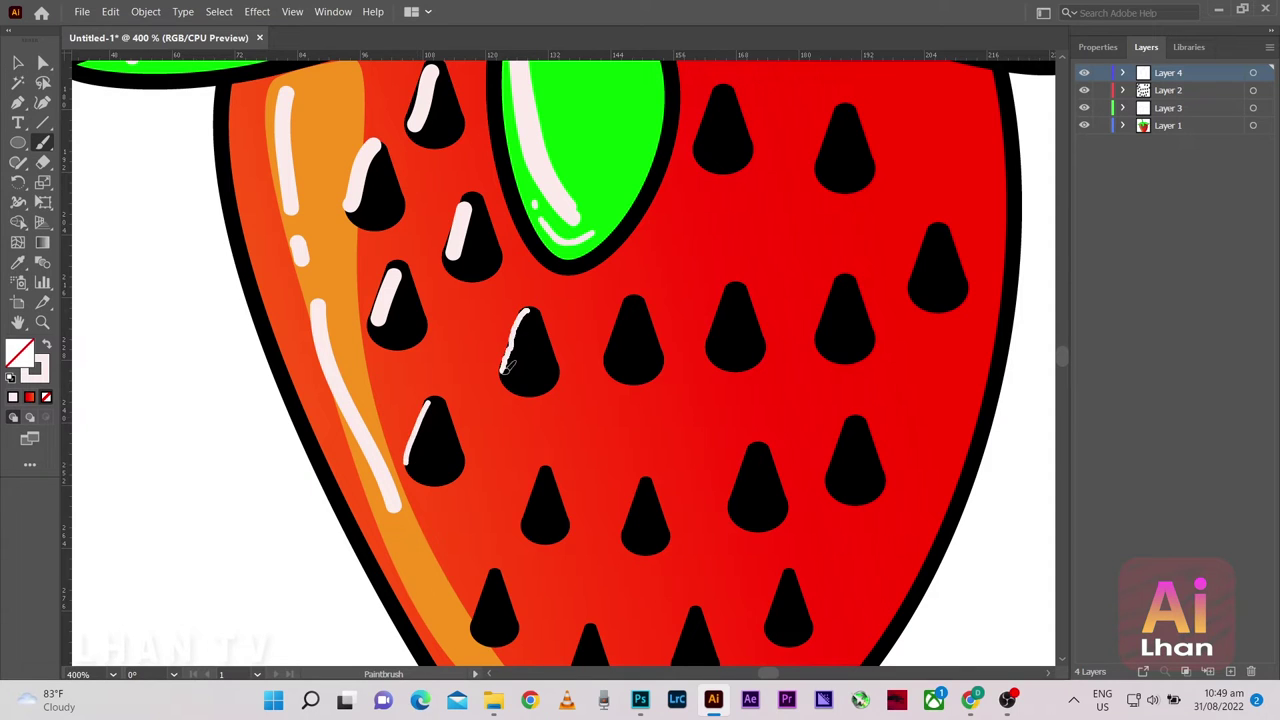
drag(626, 310, 610, 355)
scroll(577, 431, down, 1)
drag(538, 424, 524, 472)
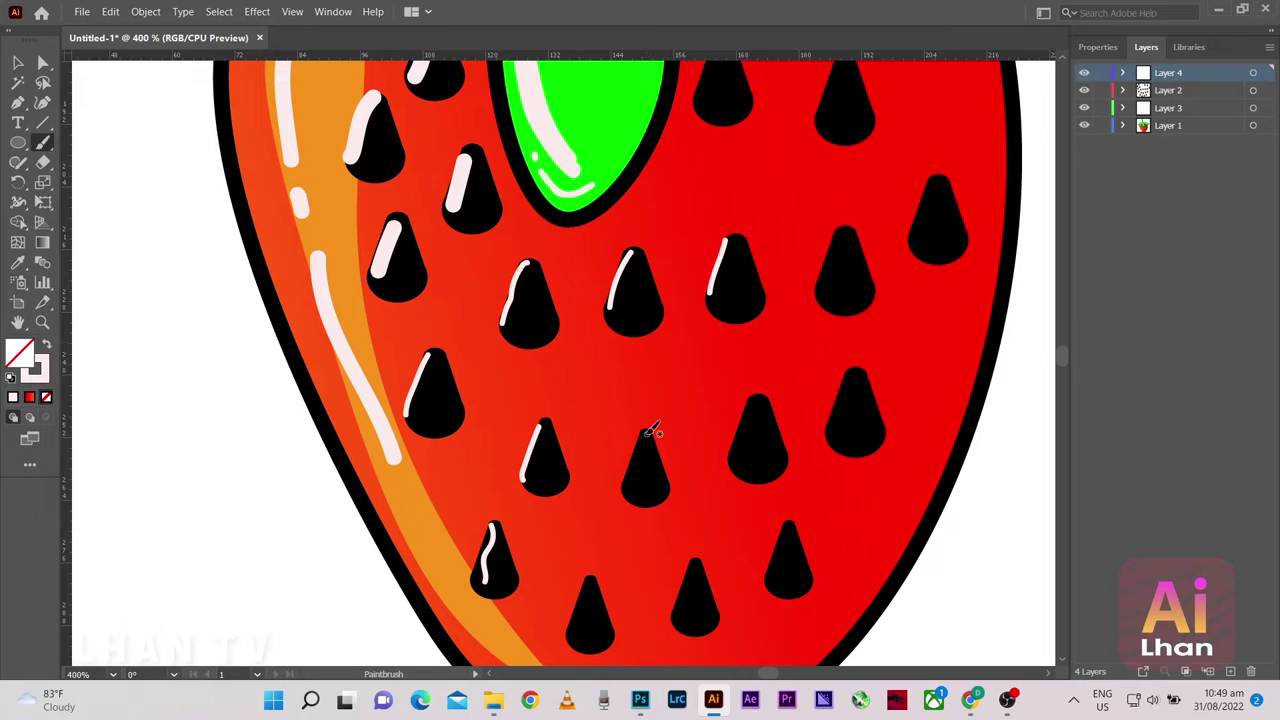
Add a white highlight to a lower seed and review the glossy seeds
scroll(646, 538, down, 1)
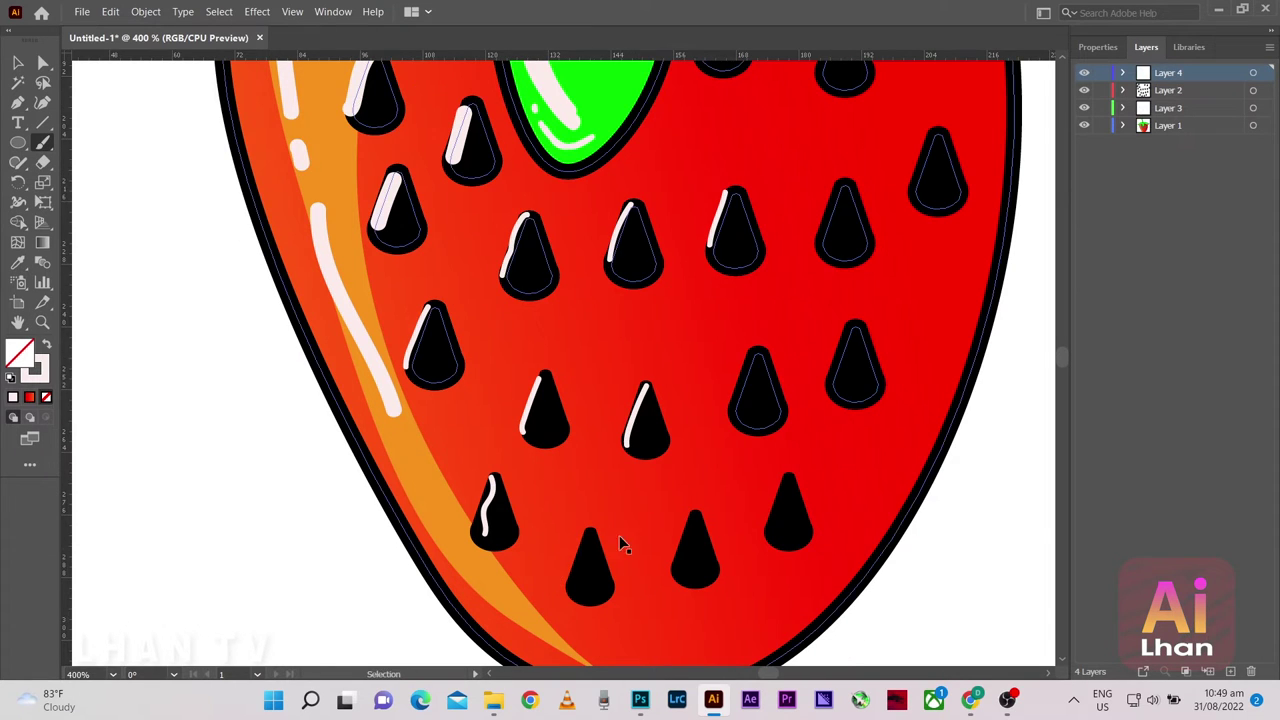
scroll(620, 543, up, 1)
drag(568, 487, 532, 558)
scroll(595, 425, down, 3)
scroll(595, 425, up, 2)
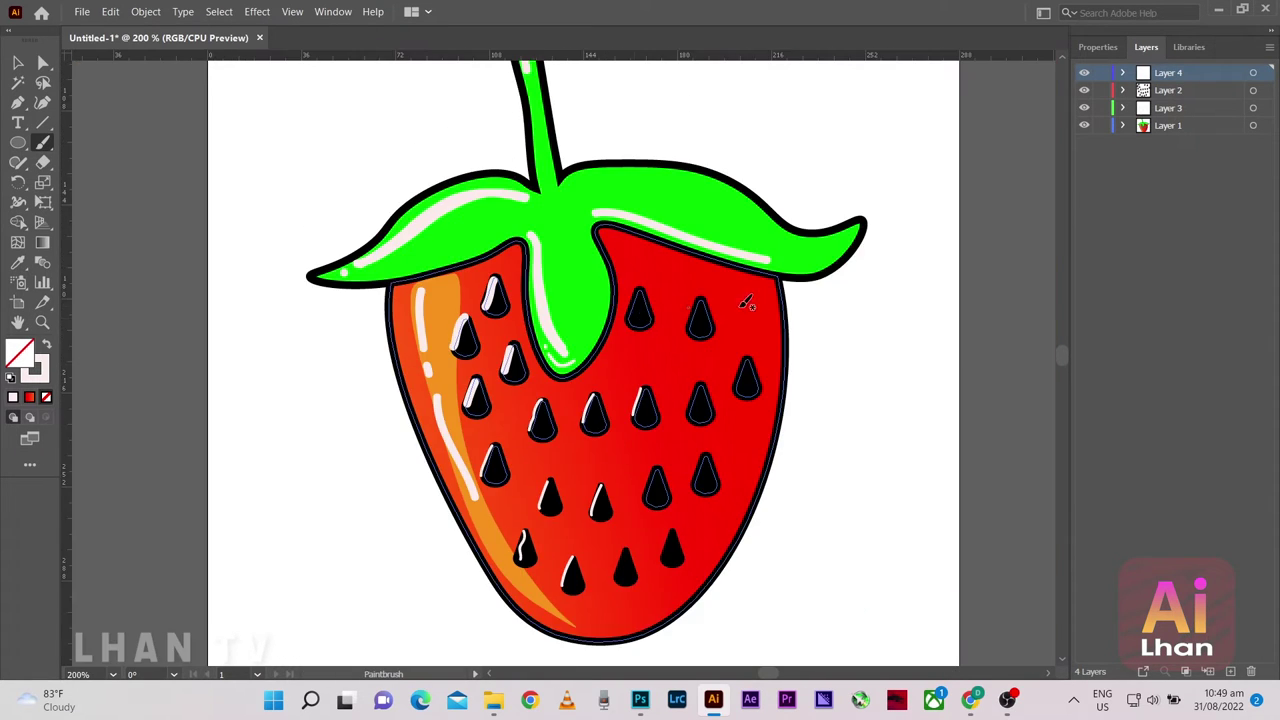
scroll(595, 425, up, 3)
scroll(595, 425, left, 3)
scroll(400, 214, down, 1)
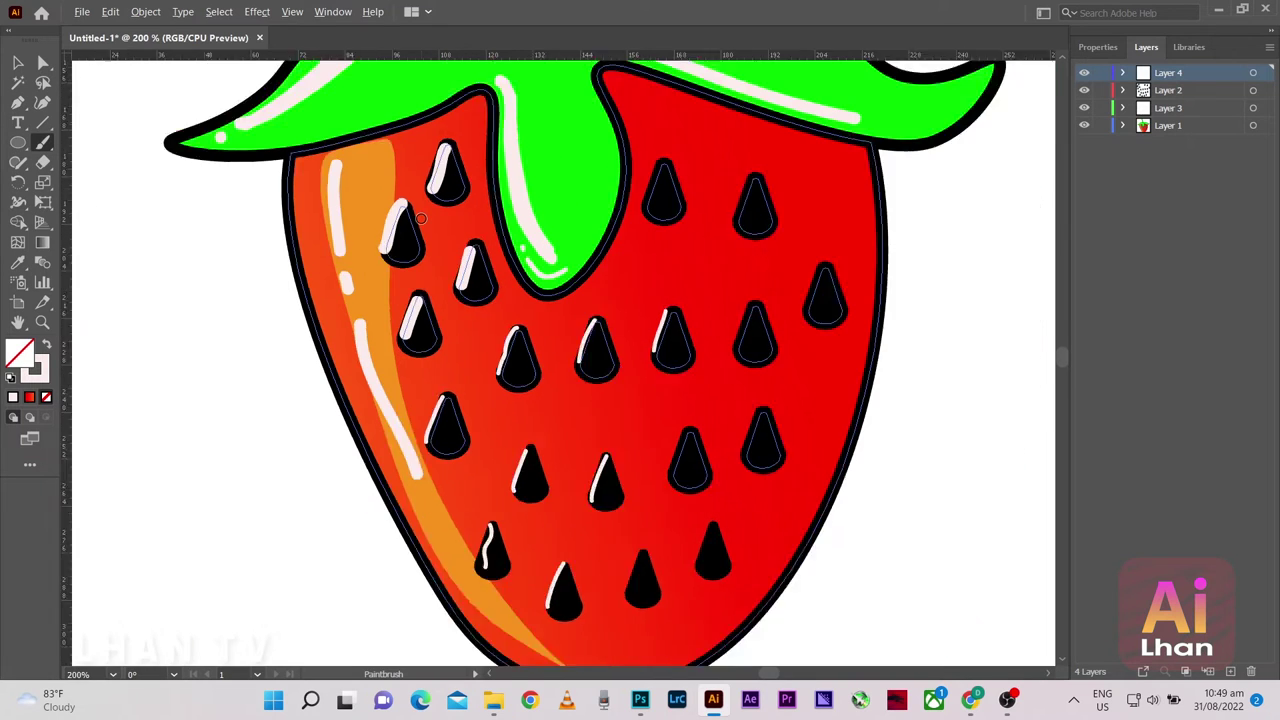
scroll(462, 215, down, 1)
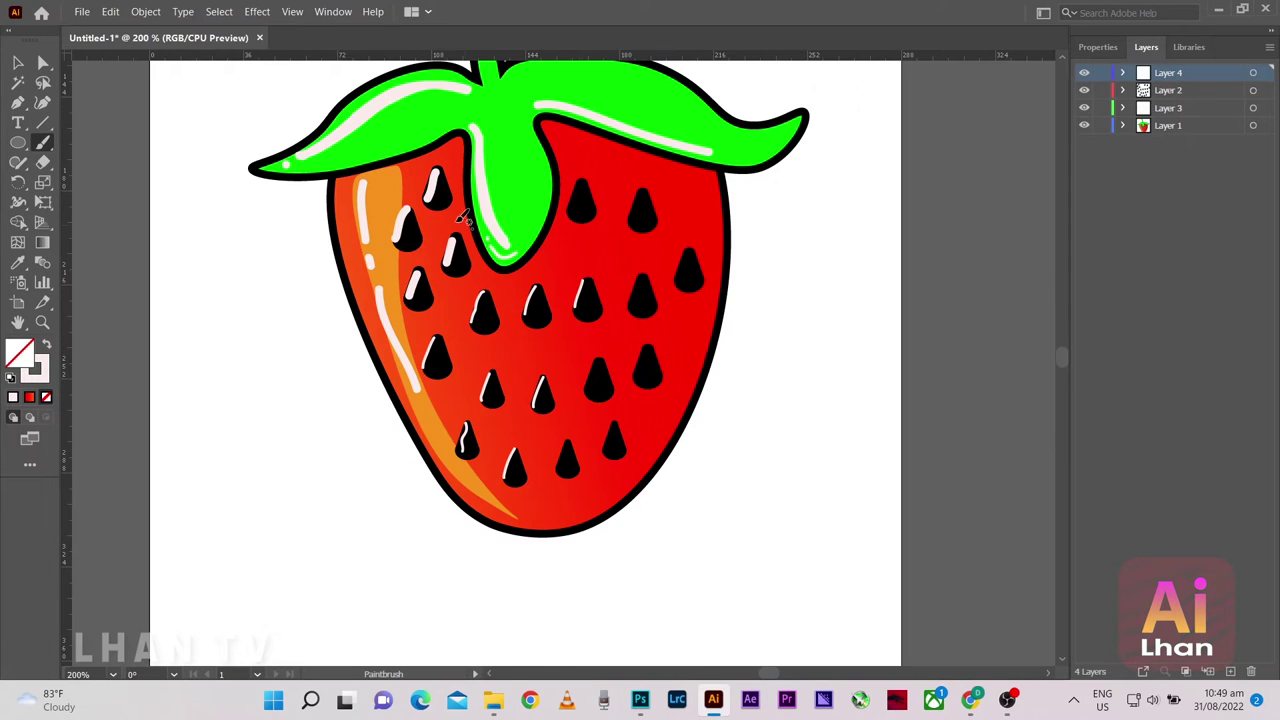
Add a new layer above Layer 2 and set a pale stroke colour in the Color Picker
click(1185, 93)
click(1230, 671)
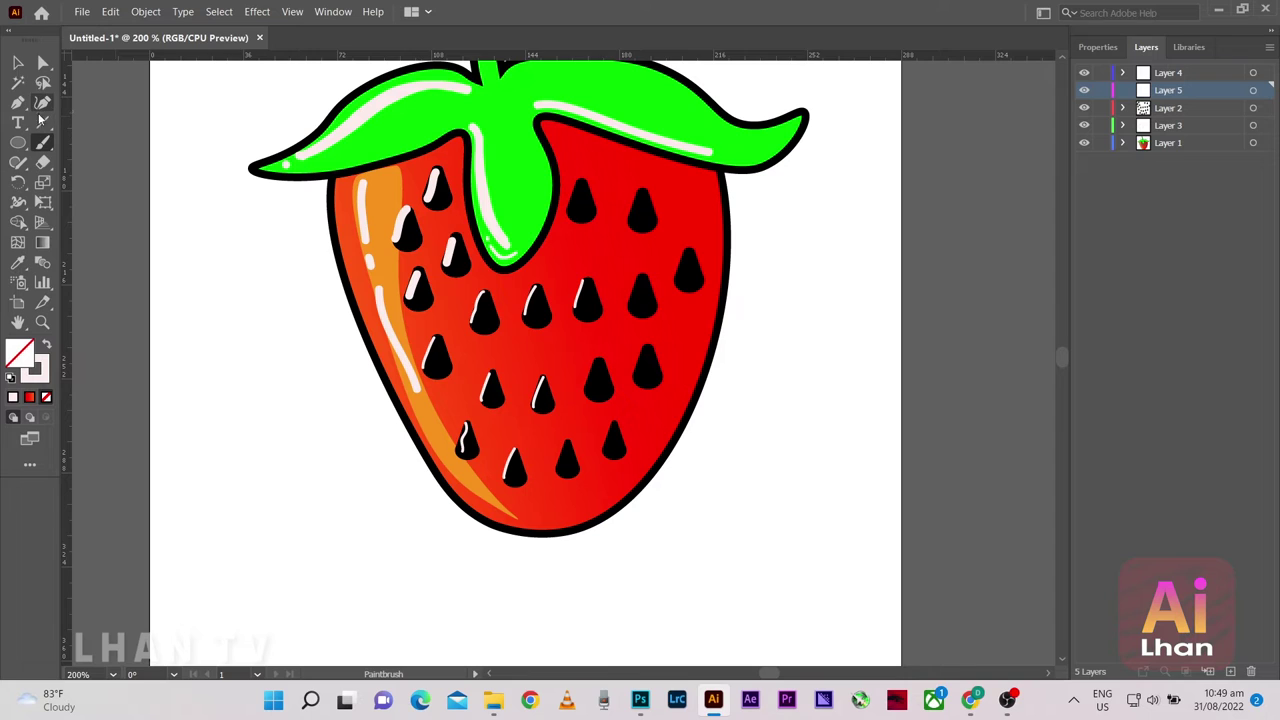
double_click(37, 369)
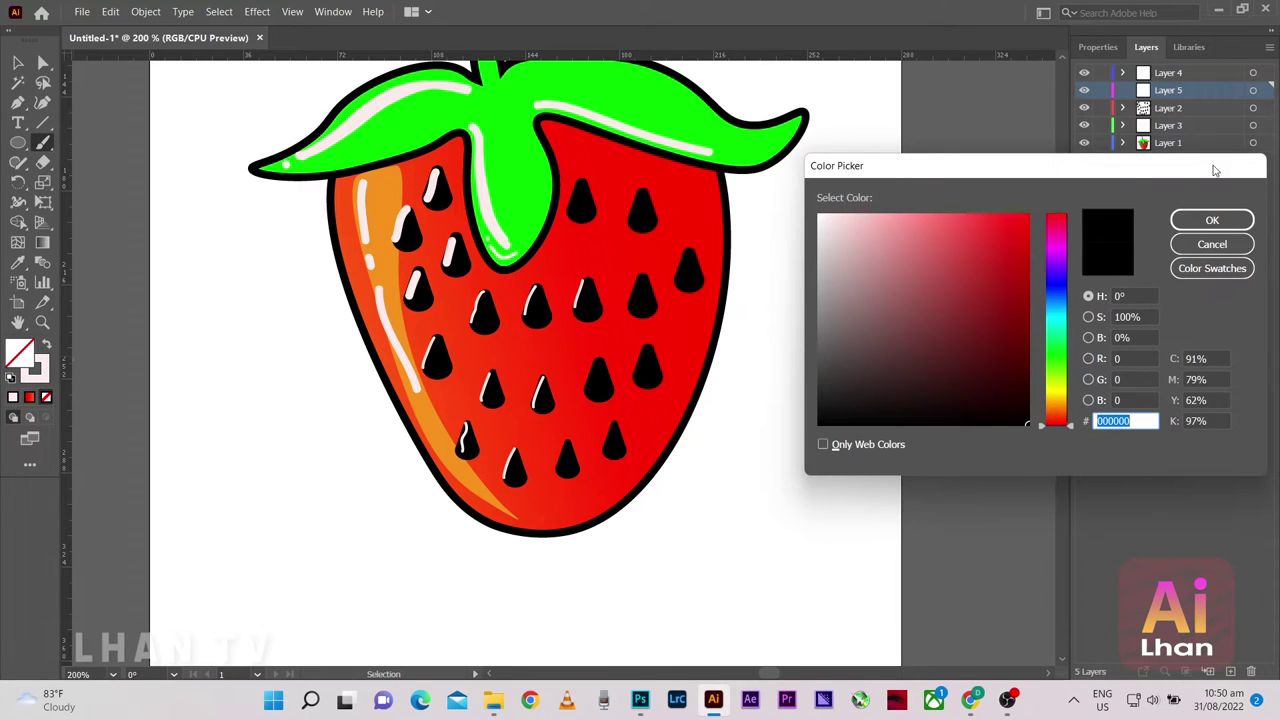
click(1212, 220)
double_click(40, 368)
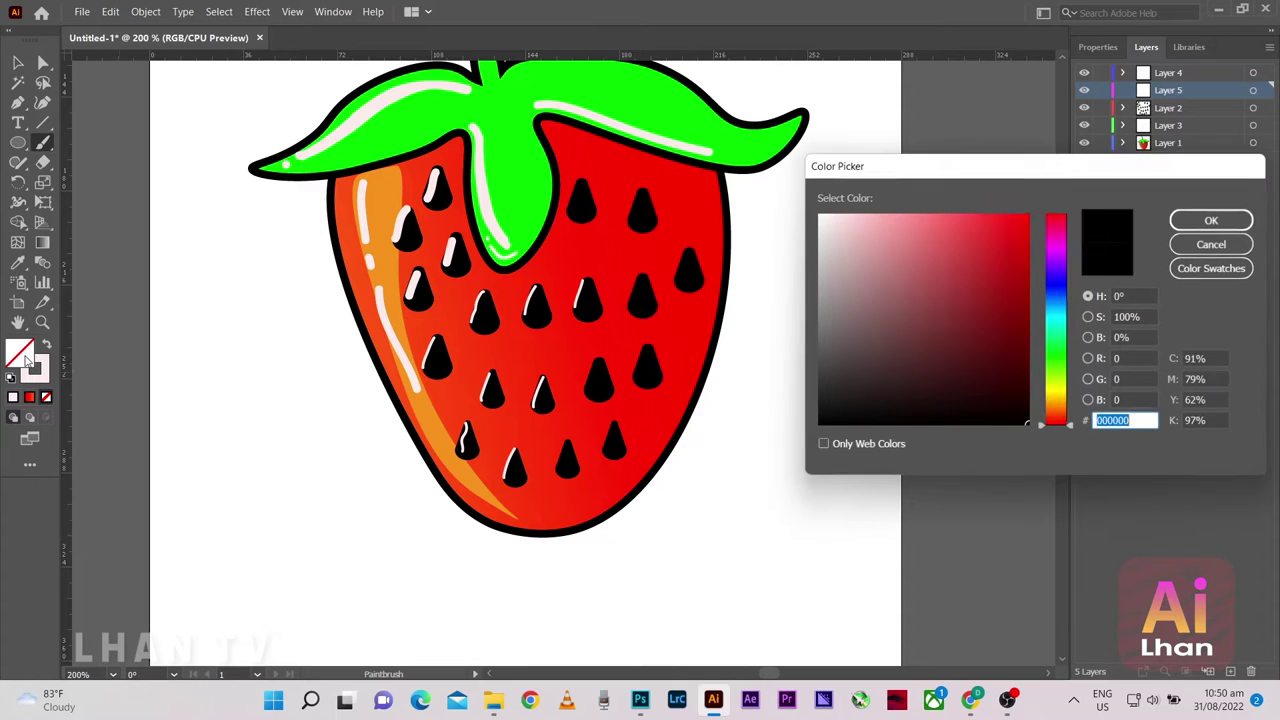
click(1212, 220)
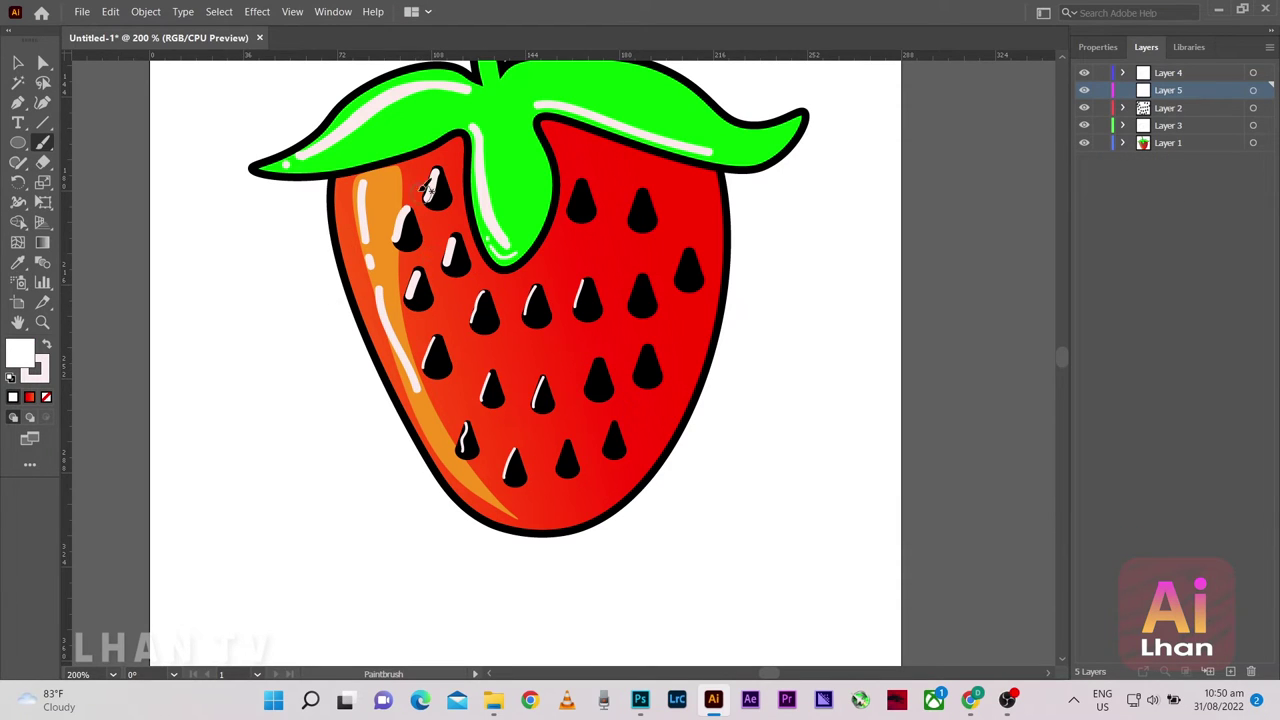
Scribble thick pale looping brush strokes over the left-side seeds
drag(413, 175, 420, 262)
key(ctrl+z)
drag(412, 164, 420, 275)
mouse_move(445, 210)
mouse_down()
mouse_move(439, 287)
mouse_move(516, 331)
mouse_move(538, 481)
mouse_move(478, 492)
mouse_up()
Try pinkish-red fill colours ED9696 and E57373 in the Color Picker
click(46, 345)
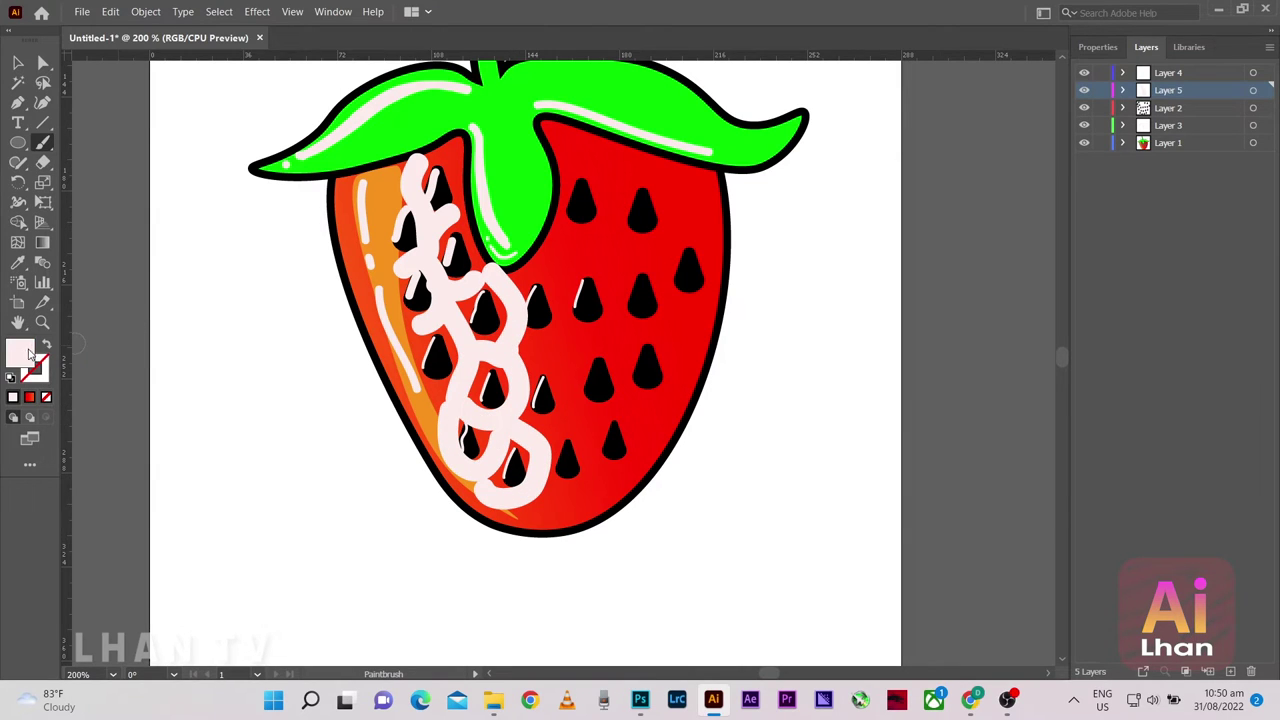
double_click(20, 352)
click(895, 227)
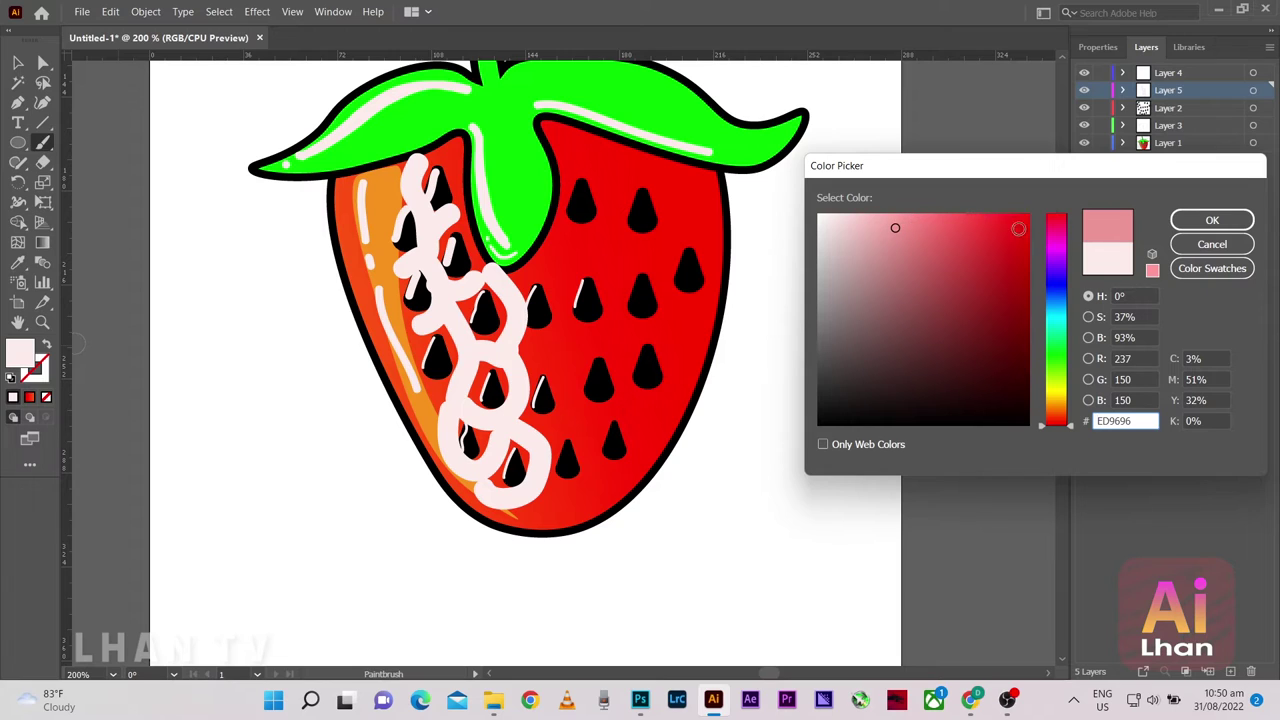
click(924, 233)
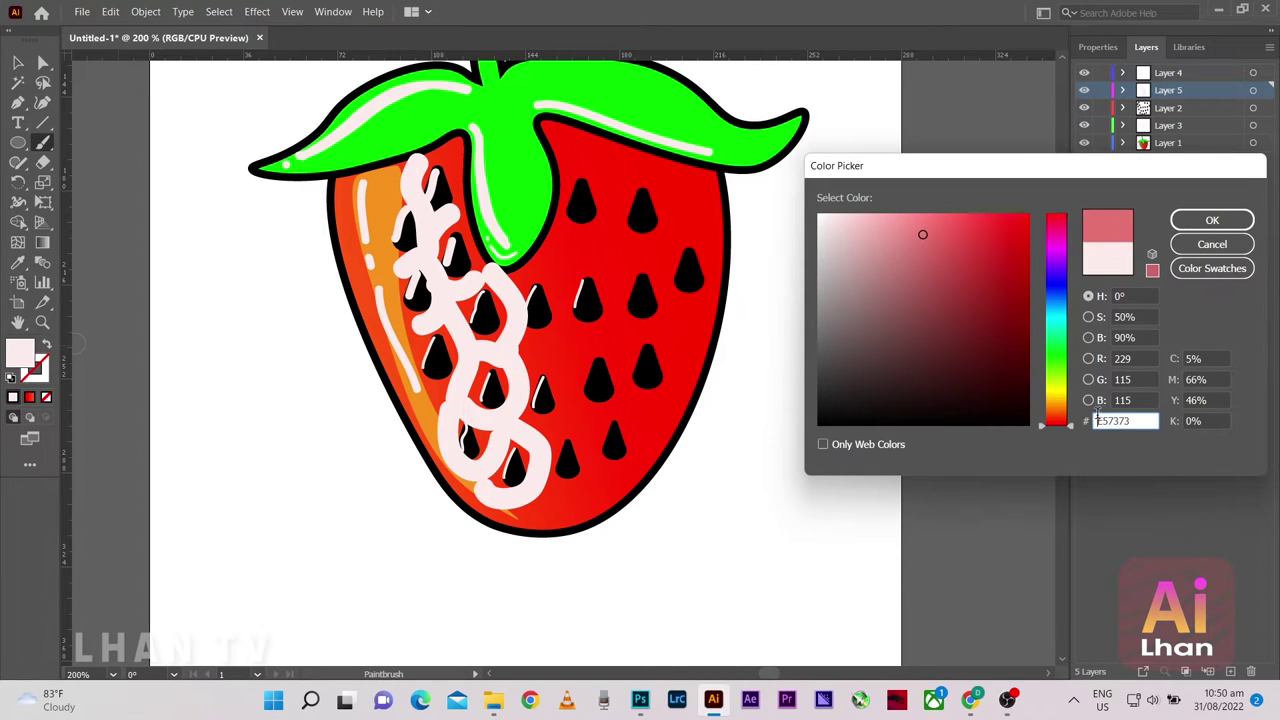
click(1222, 272)
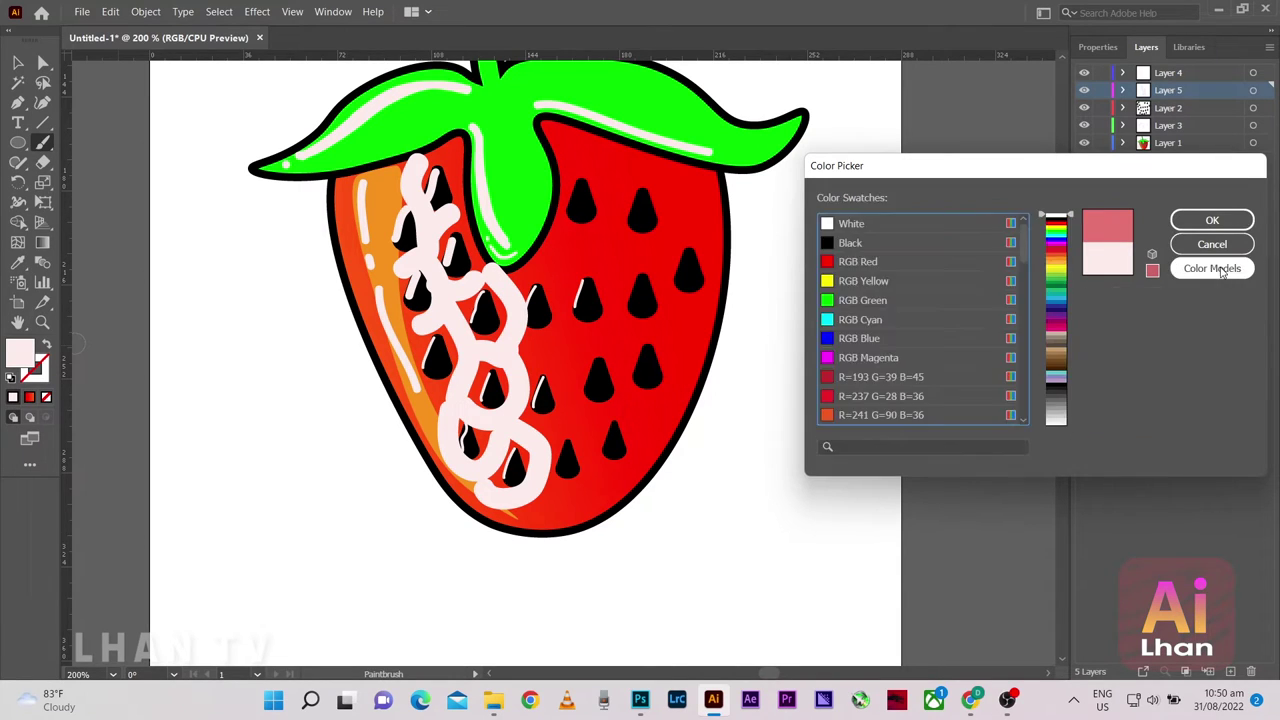
click(1212, 220)
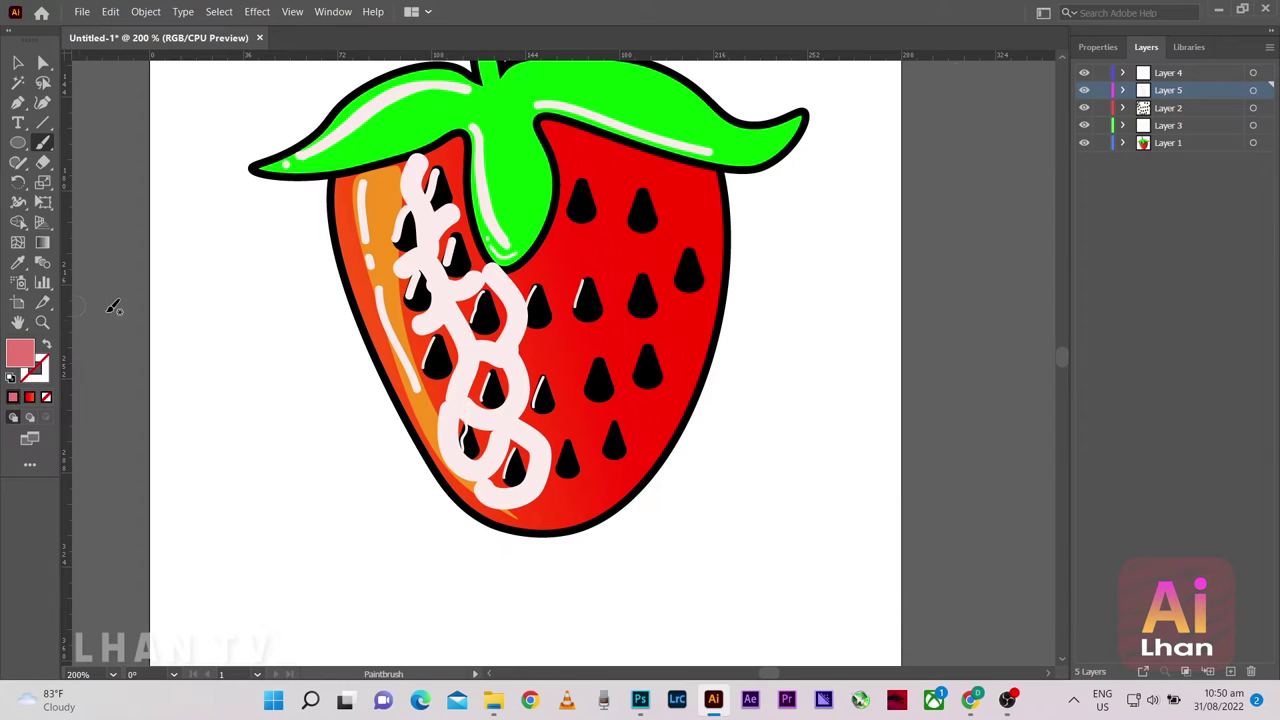
Sample the strawberry body's red fill and 3 pt black stroke with the Eyedropper
click(1097, 47)
click(1087, 230)
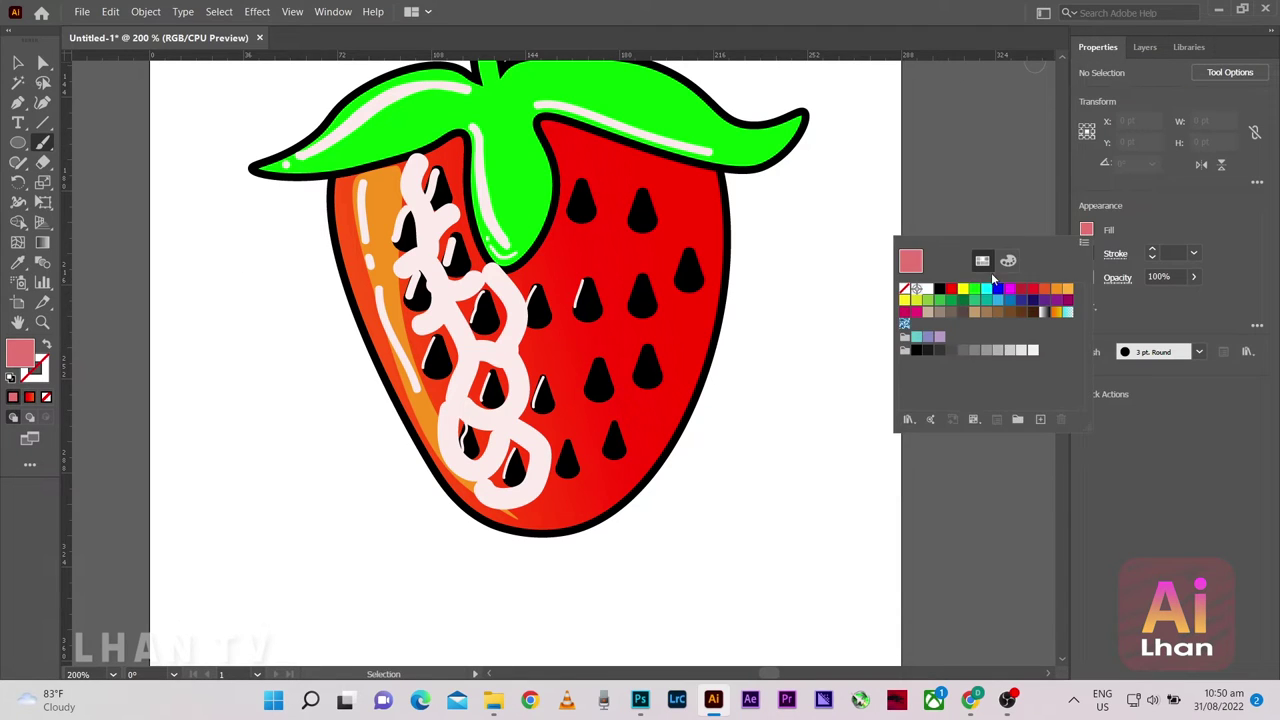
click(1008, 261)
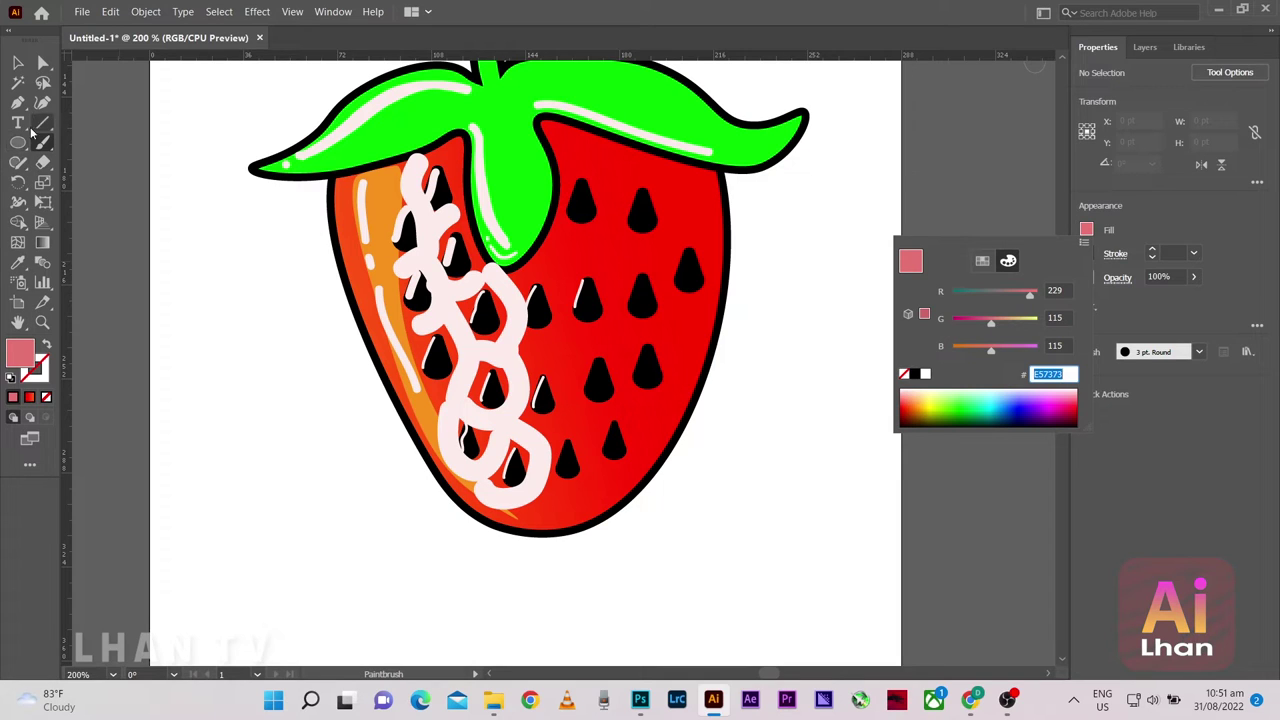
key(Escape)
click(17, 263)
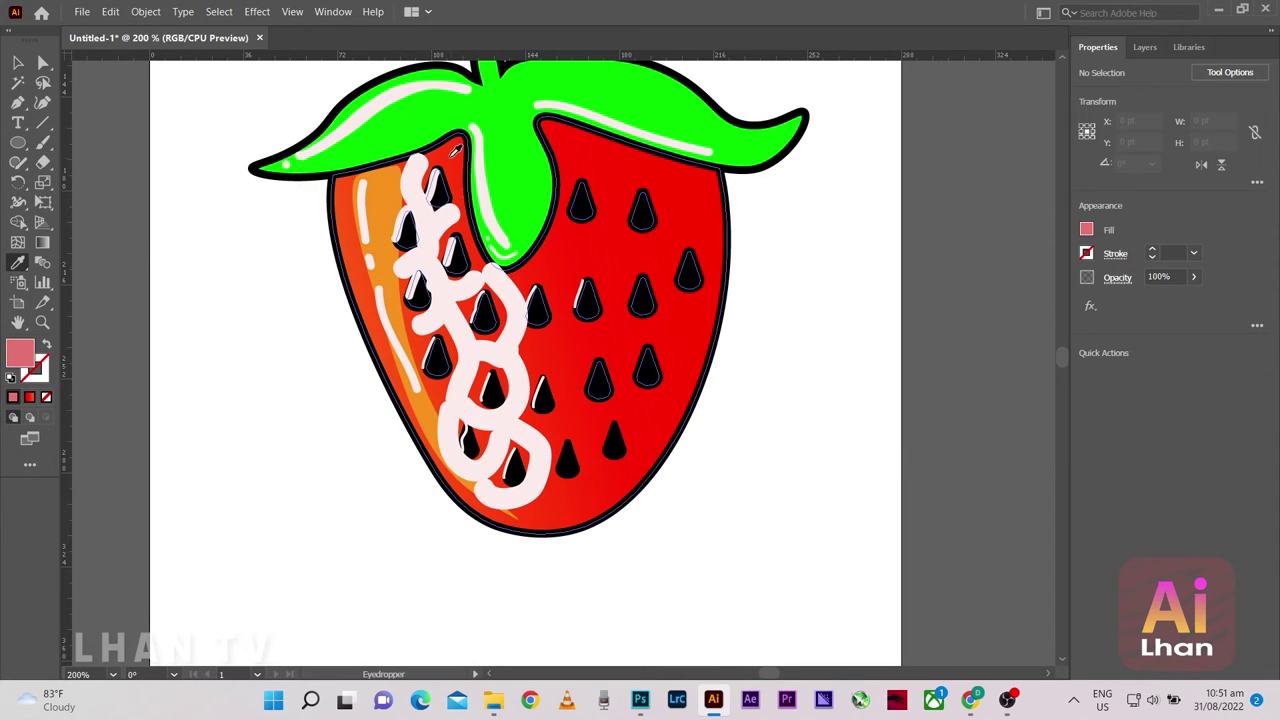
click(455, 150)
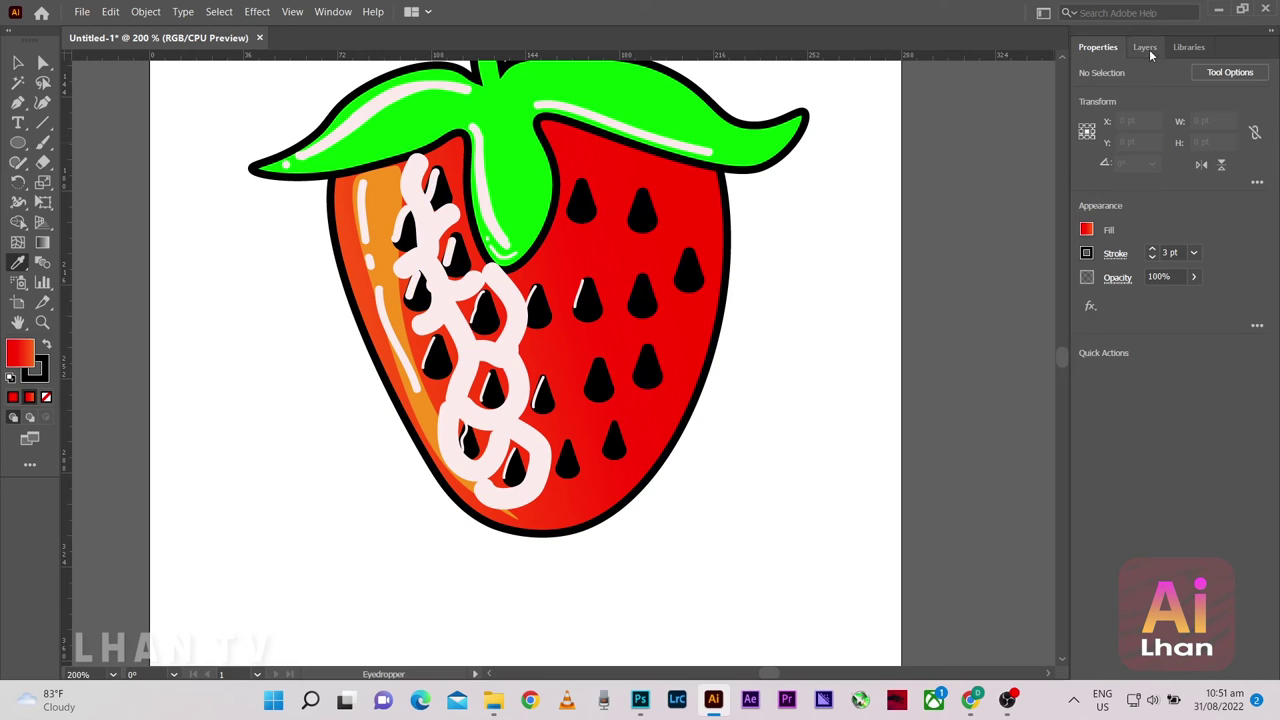
View Layer 5's Layer Options from the layer list, then cancel without changes
click(1145, 47)
double_click(1147, 90)
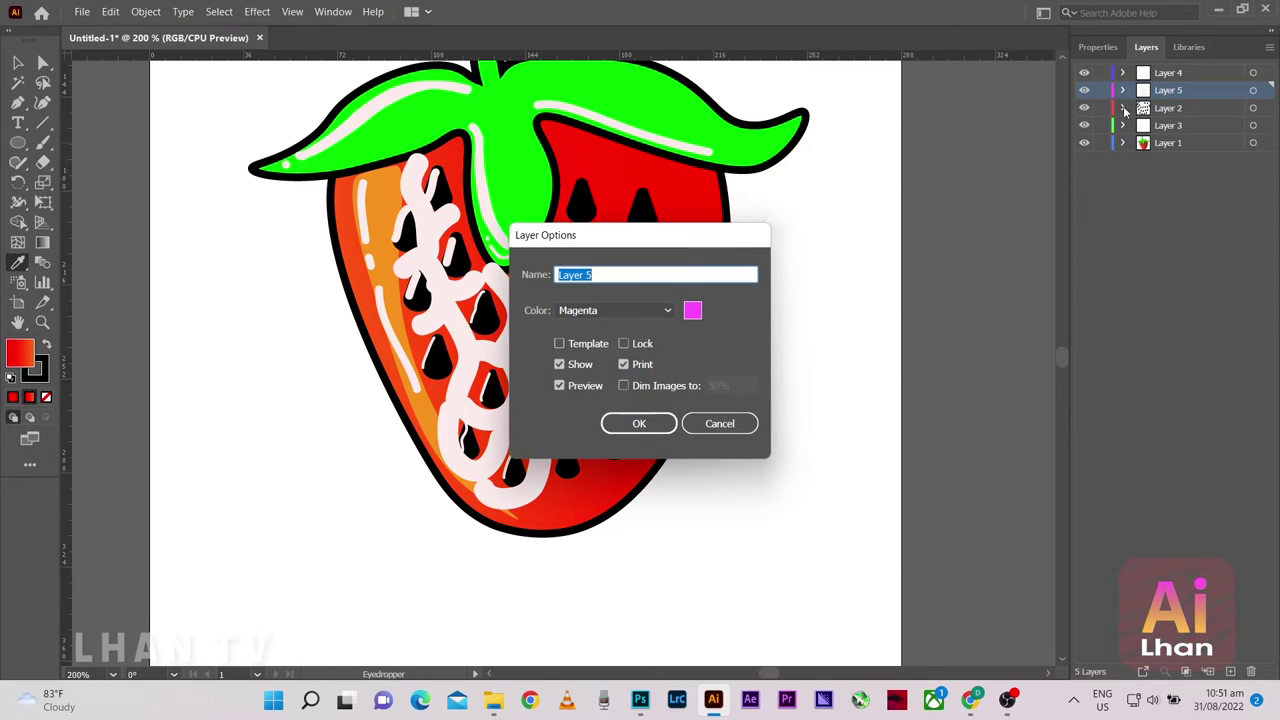
mouse_move(683, 236)
mouse_down()
mouse_move(963, 200)
mouse_move(1086, 162)
mouse_up()
click(1088, 234)
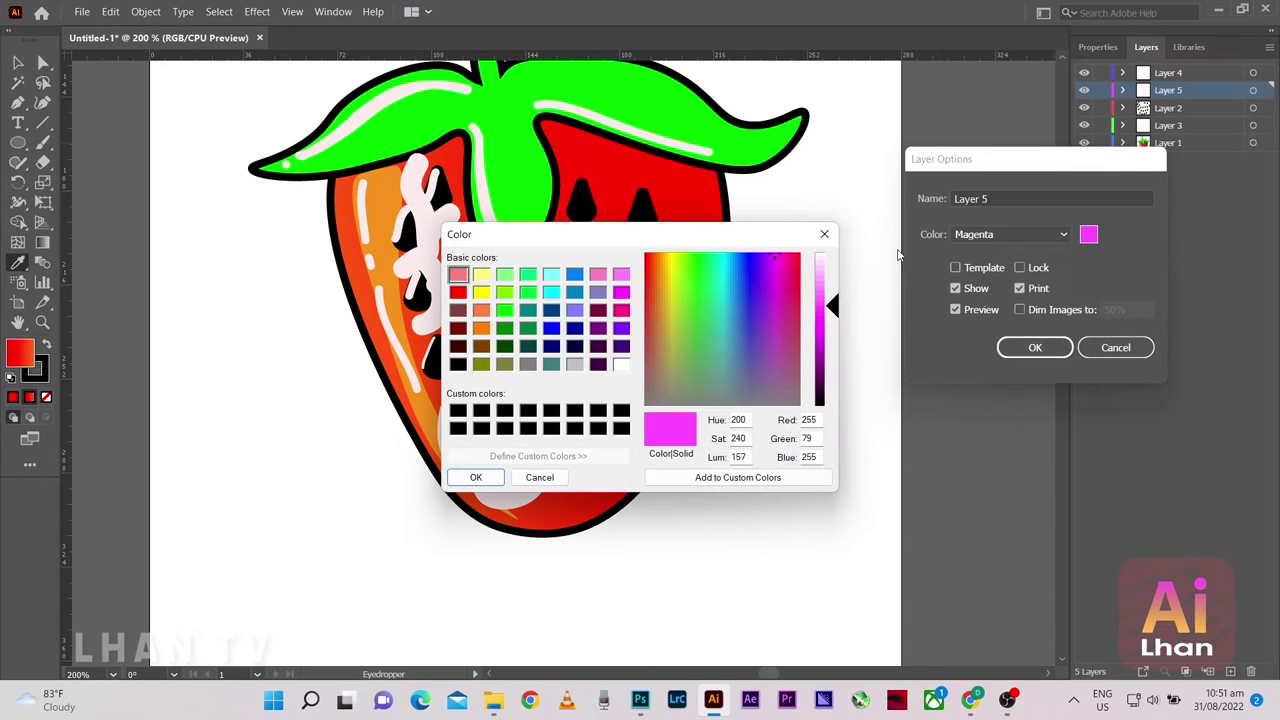
click(825, 235)
click(1115, 347)
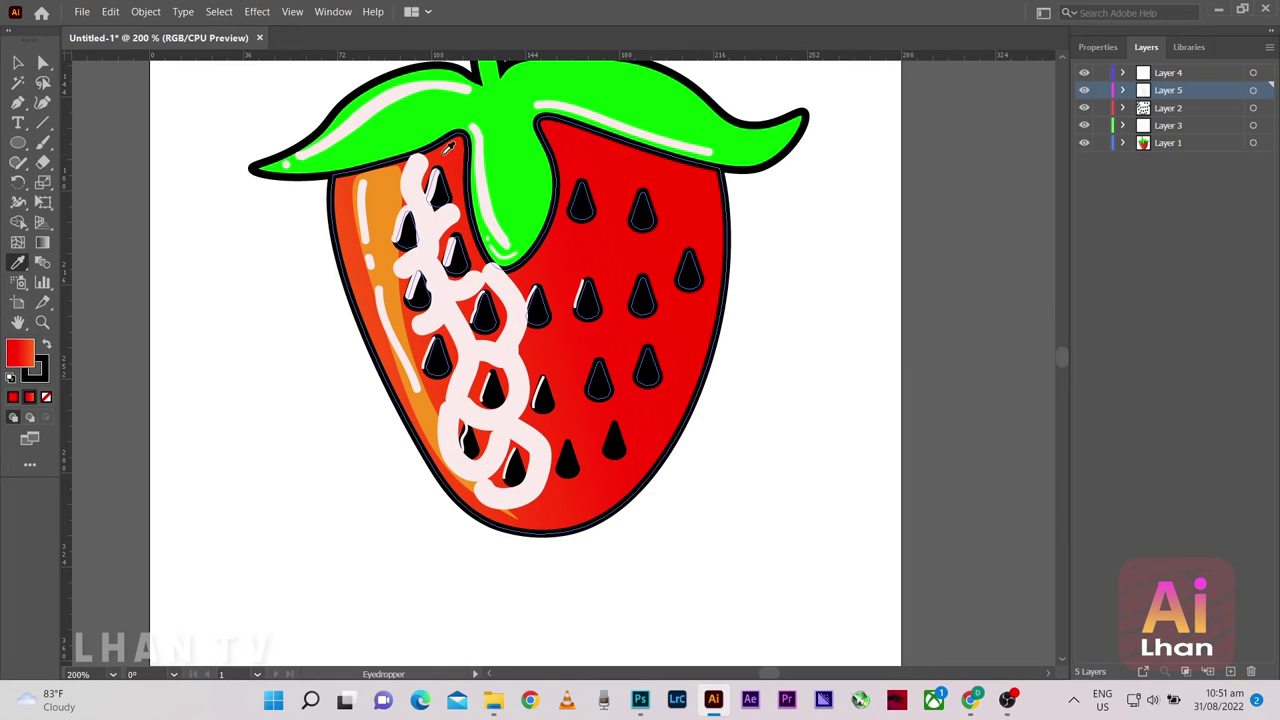
double_click(28, 350)
Set the current paint colours to no fill with a red stroke
click(1212, 220)
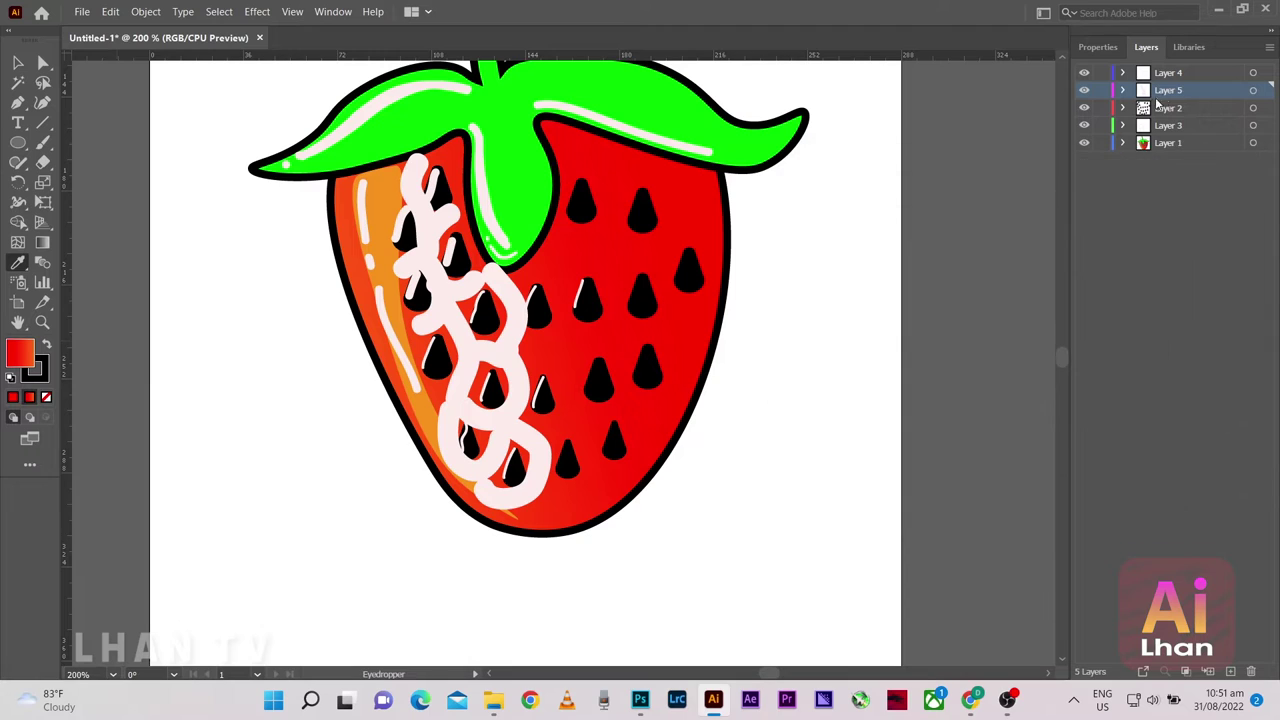
click(1098, 47)
click(1086, 230)
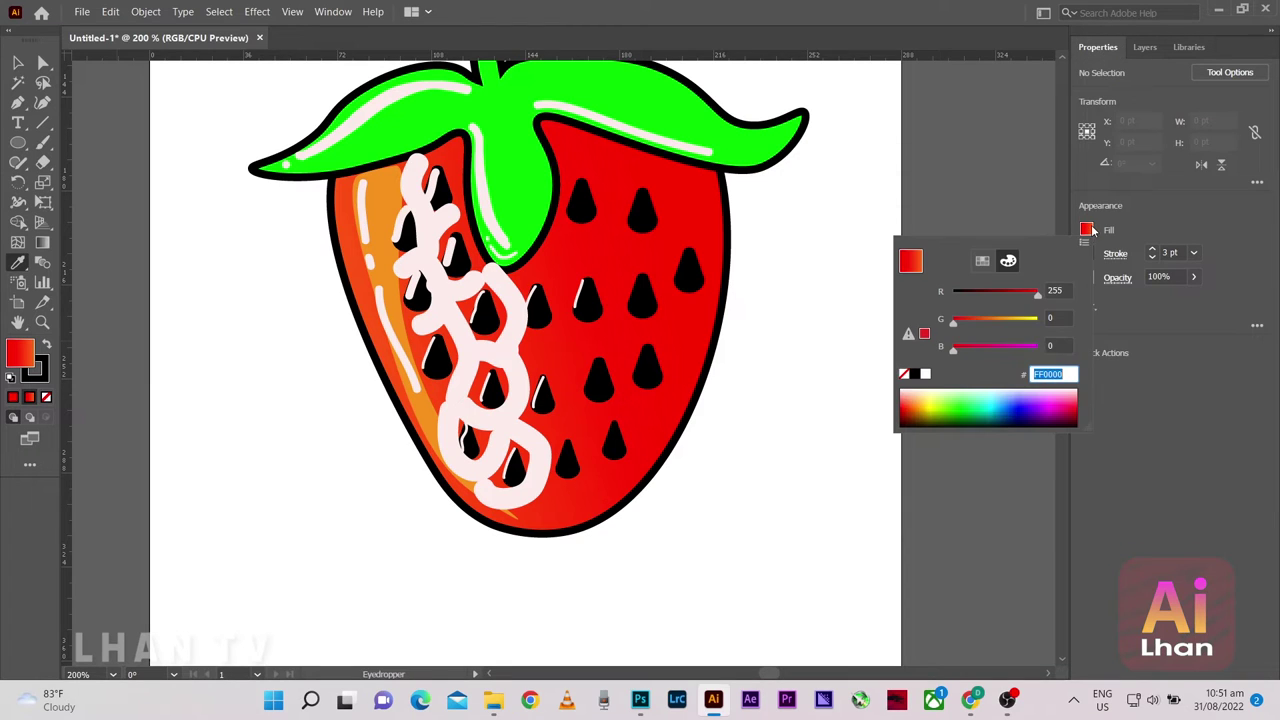
key(Escape)
click(18, 62)
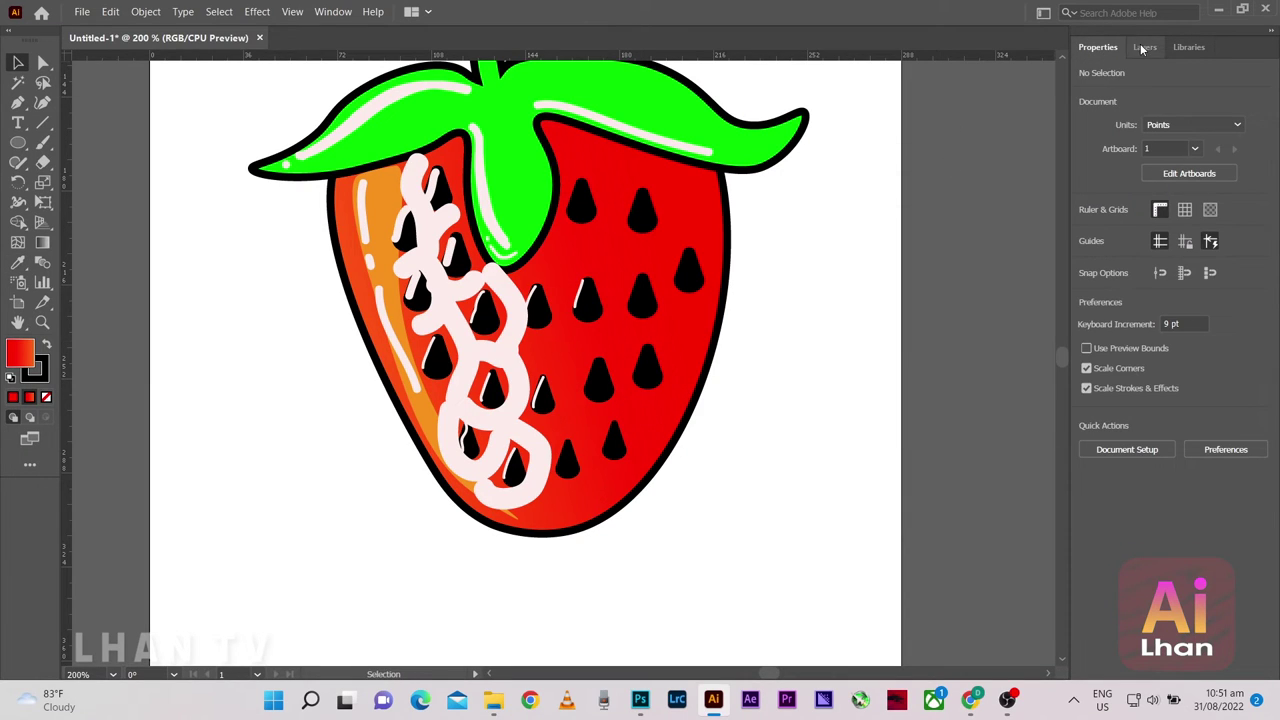
key(b)
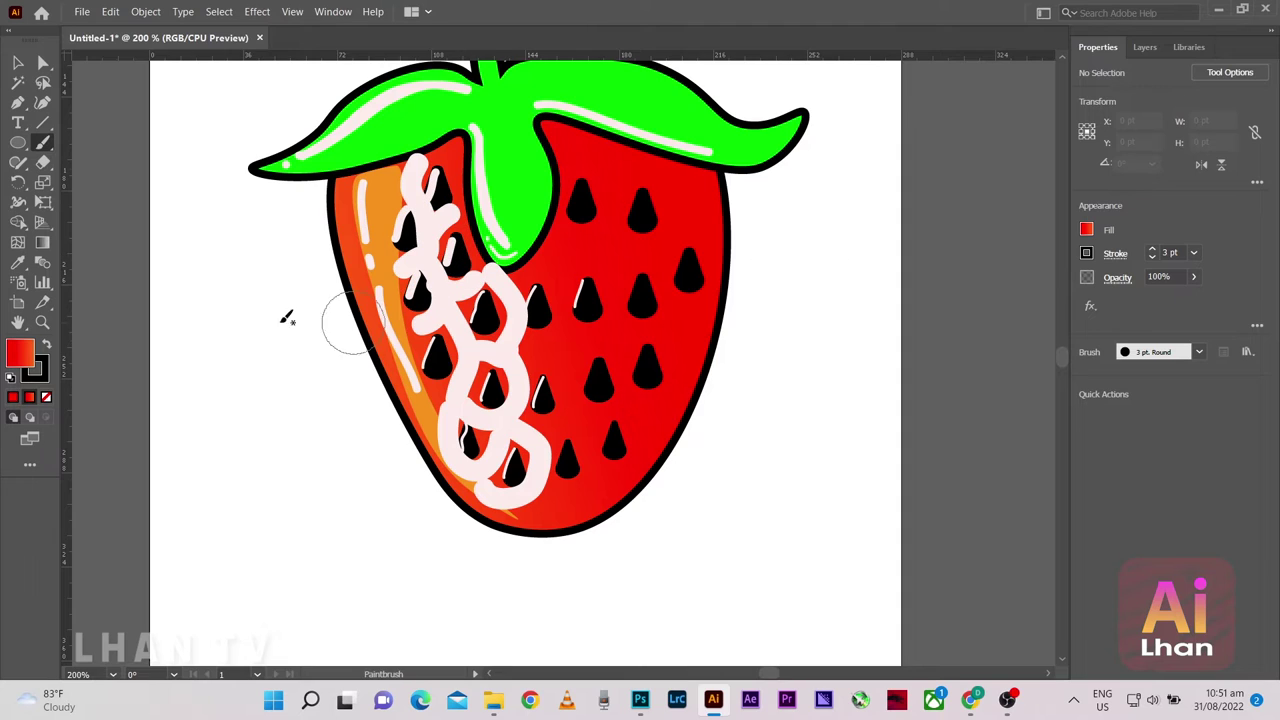
key(x)
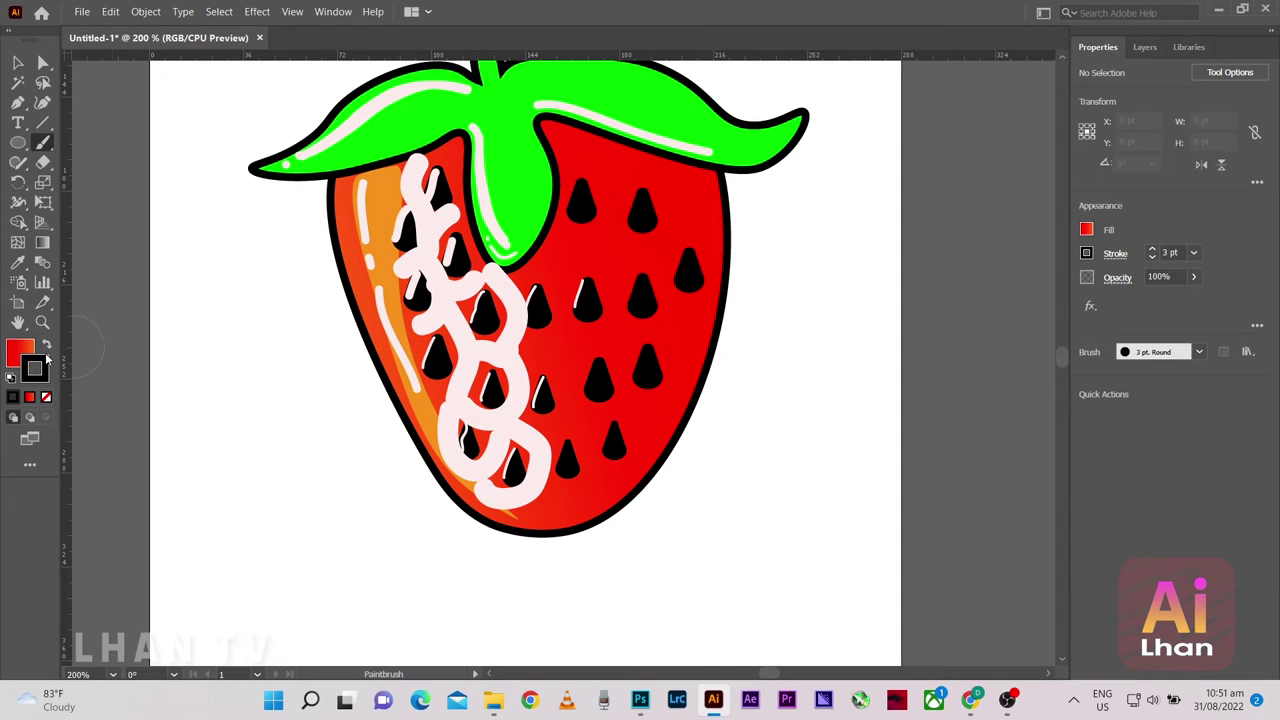
click(46, 345)
click(46, 345)
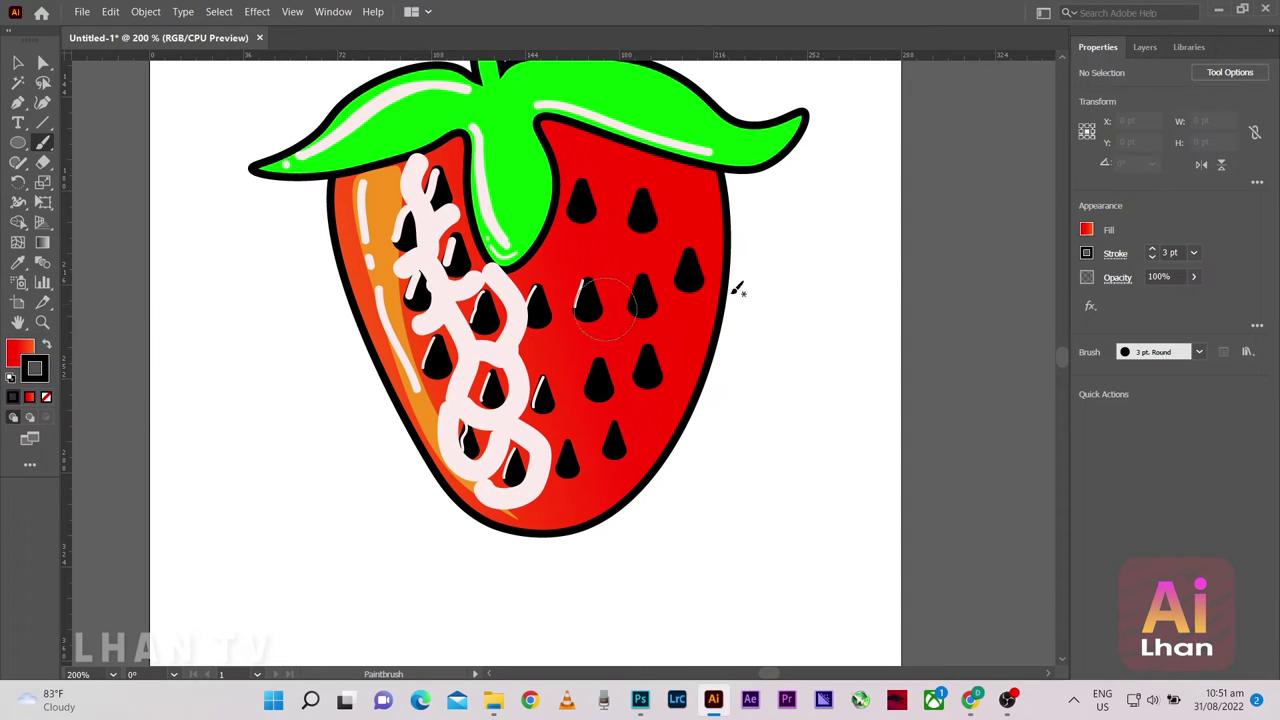
click(1087, 252)
click(908, 314)
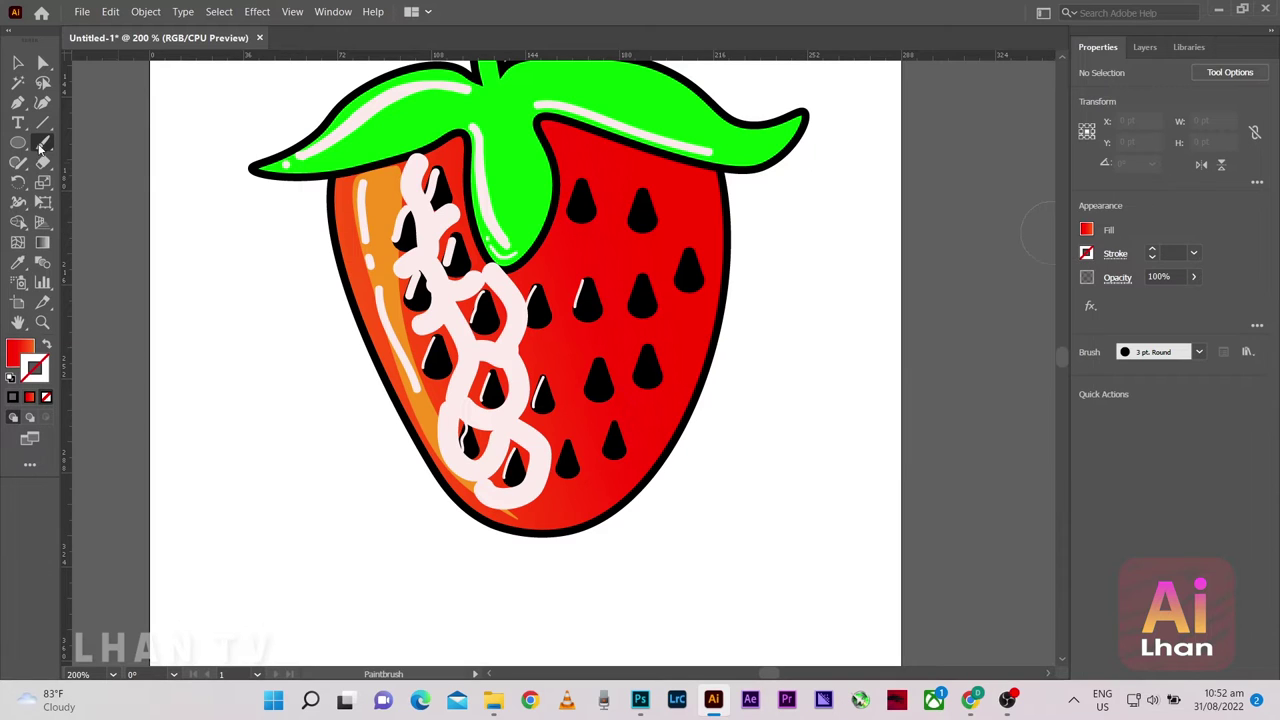
click(46, 345)
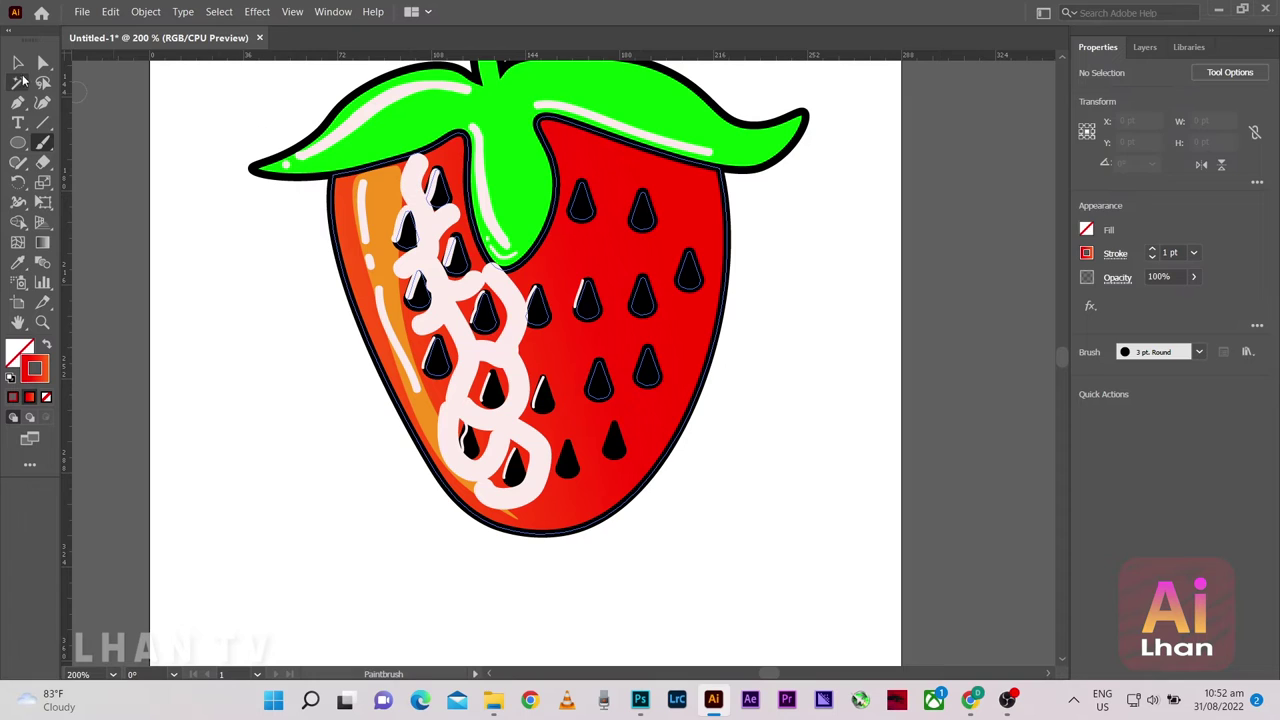
Try a gradient on all the artwork's strokes, then undo it and deselect
key(v)
click(440, 220)
click(1146, 47)
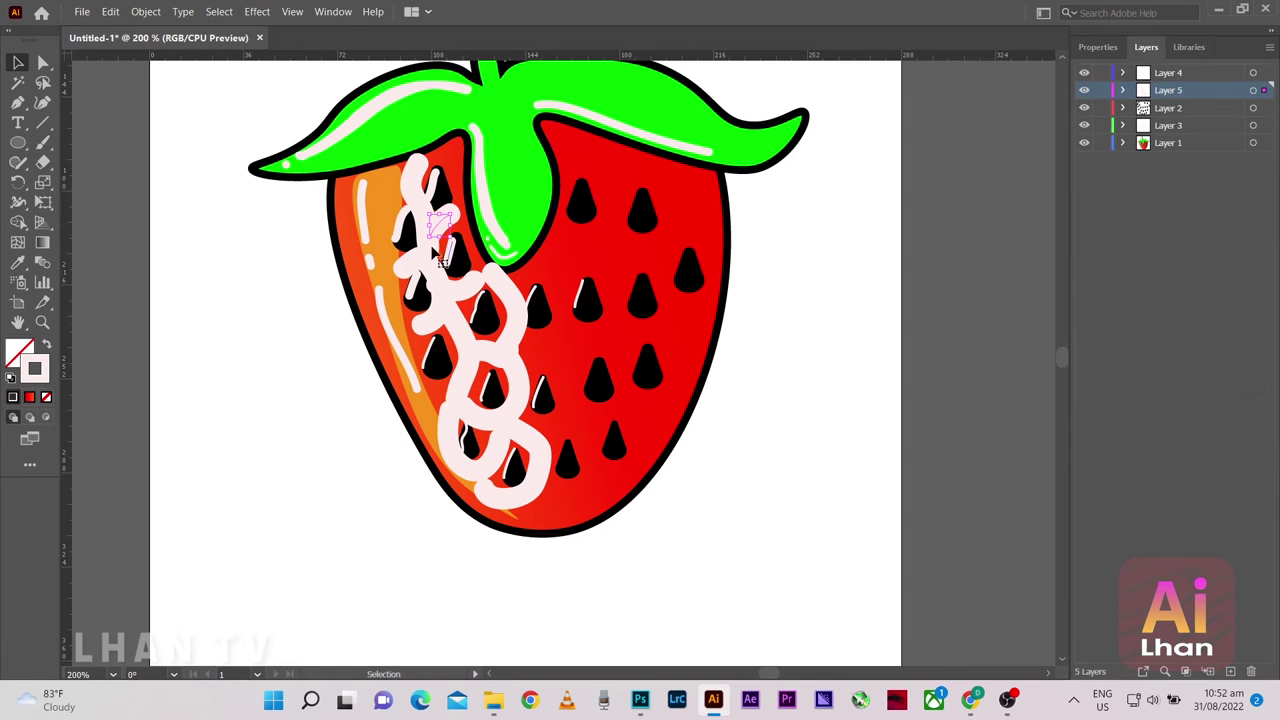
key(ctrl+a)
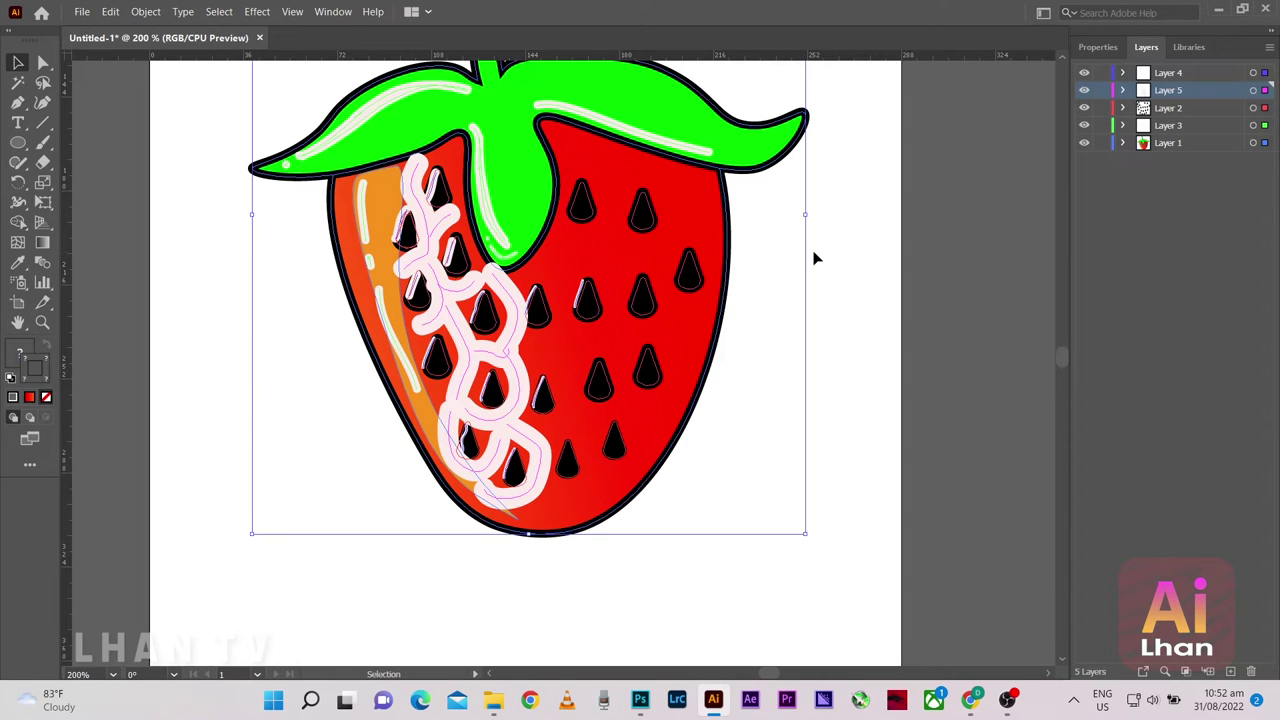
click(1084, 90)
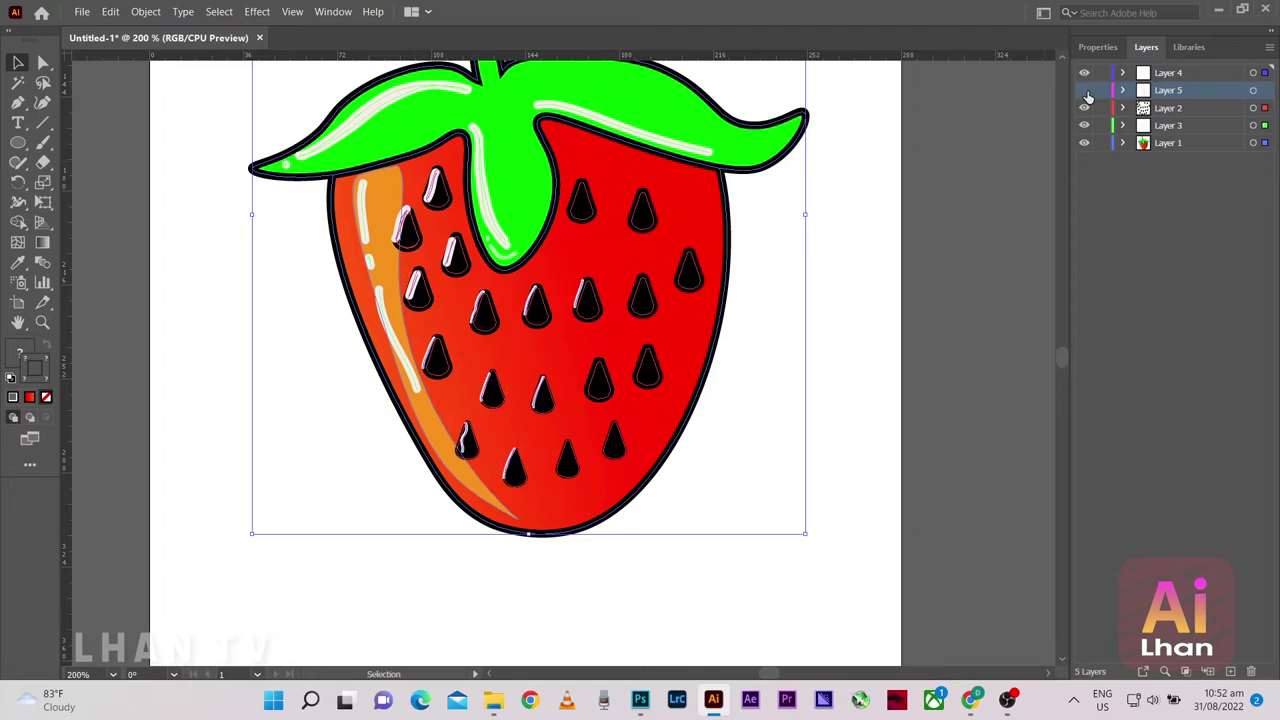
click(29, 397)
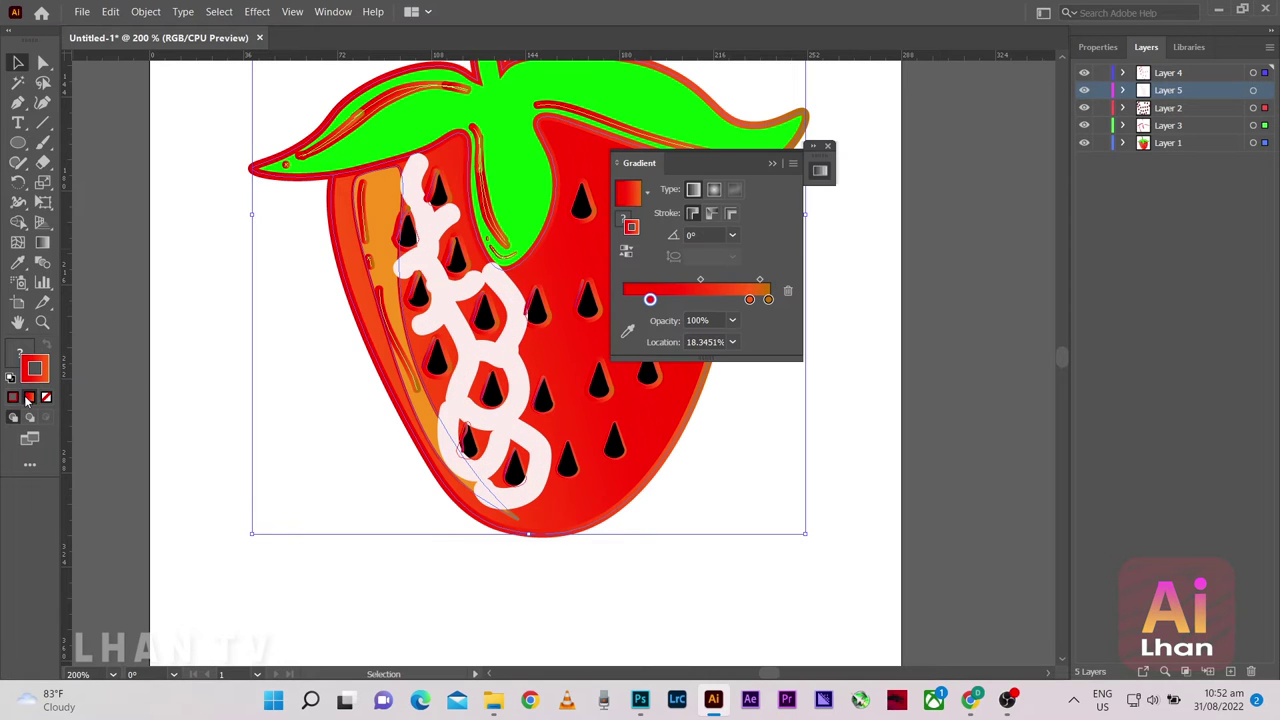
click(827, 147)
key(ctrl+z)
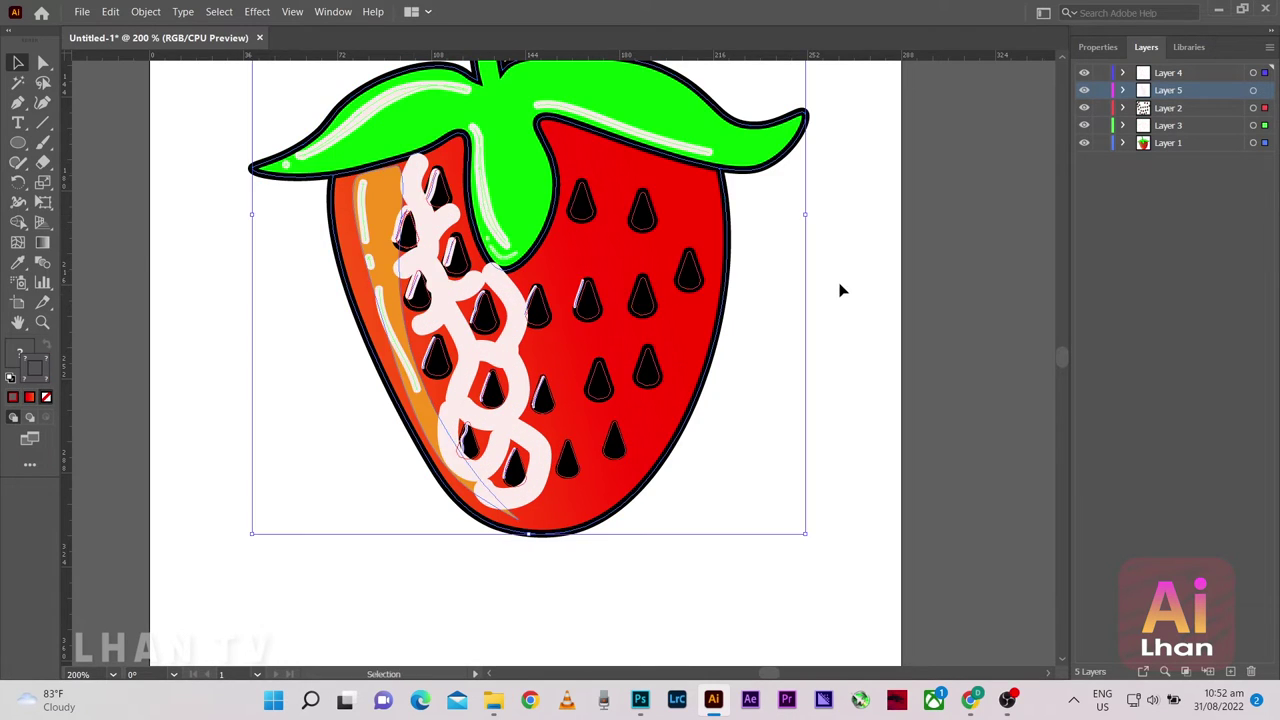
click(843, 289)
Select the whole white looping chain on Layer 5 from the layer list
click(1097, 47)
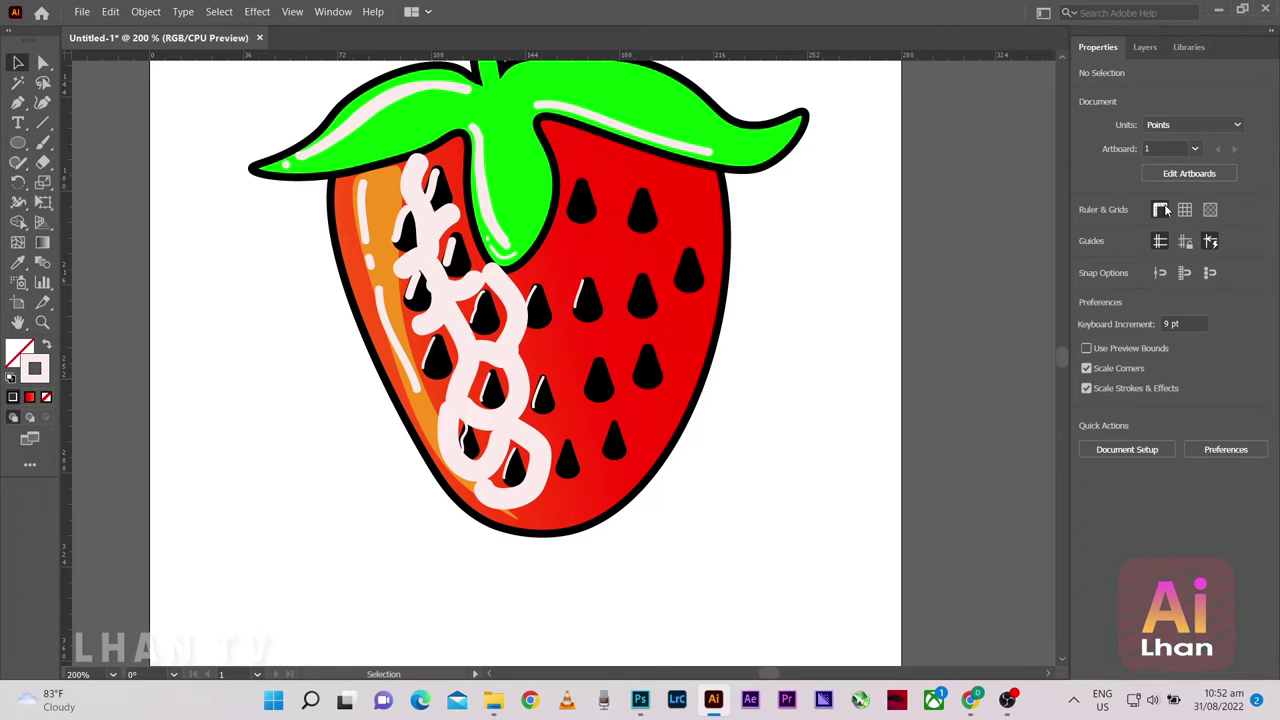
click(1145, 47)
click(1097, 47)
click(500, 350)
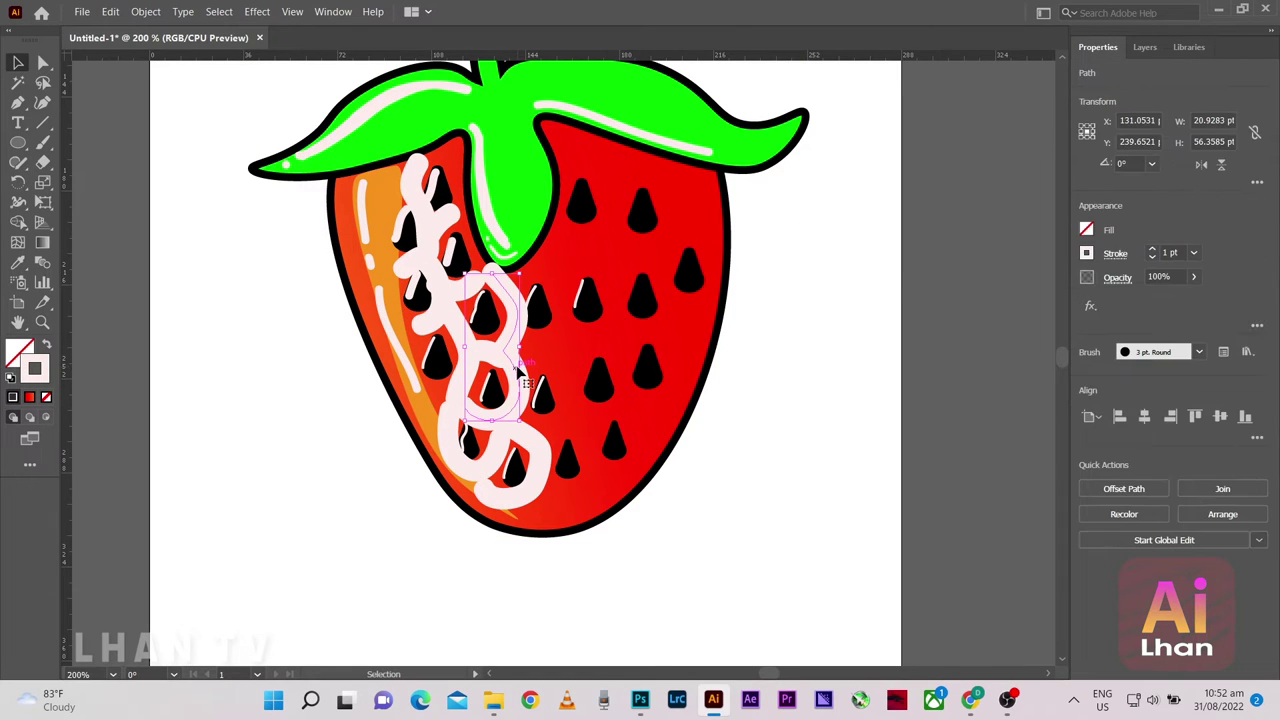
click(1190, 47)
click(1146, 48)
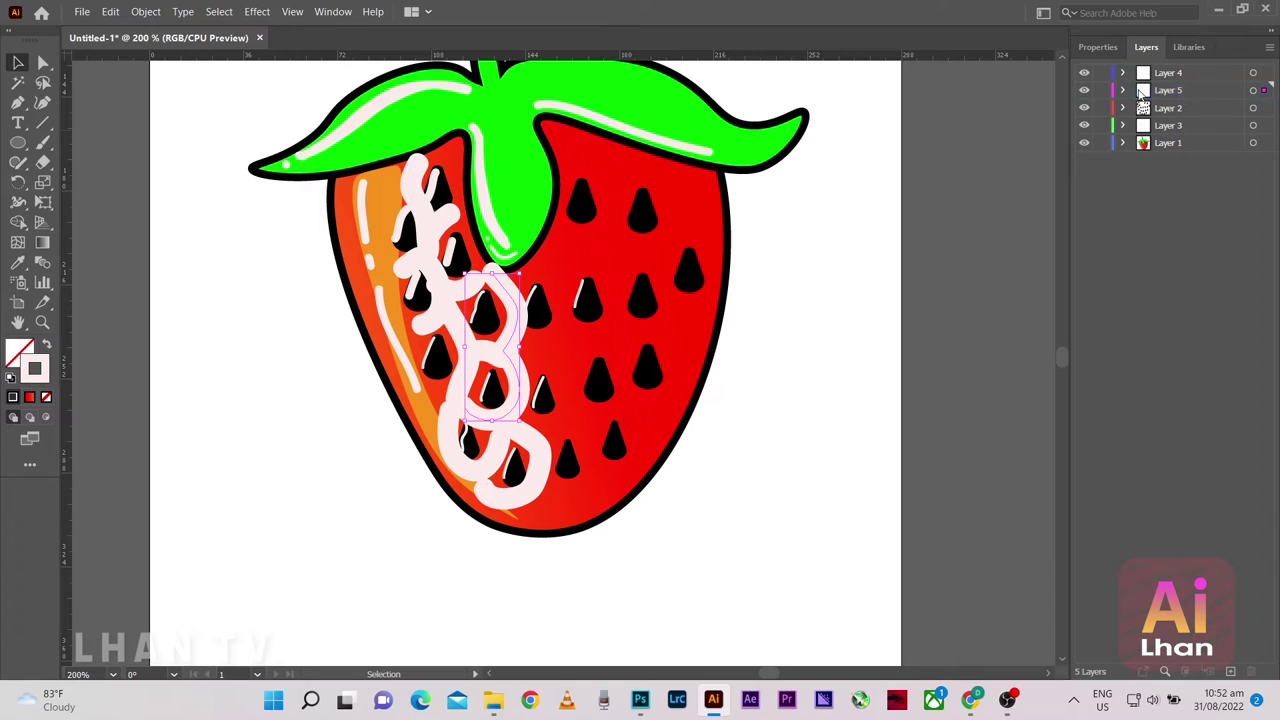
click(828, 321)
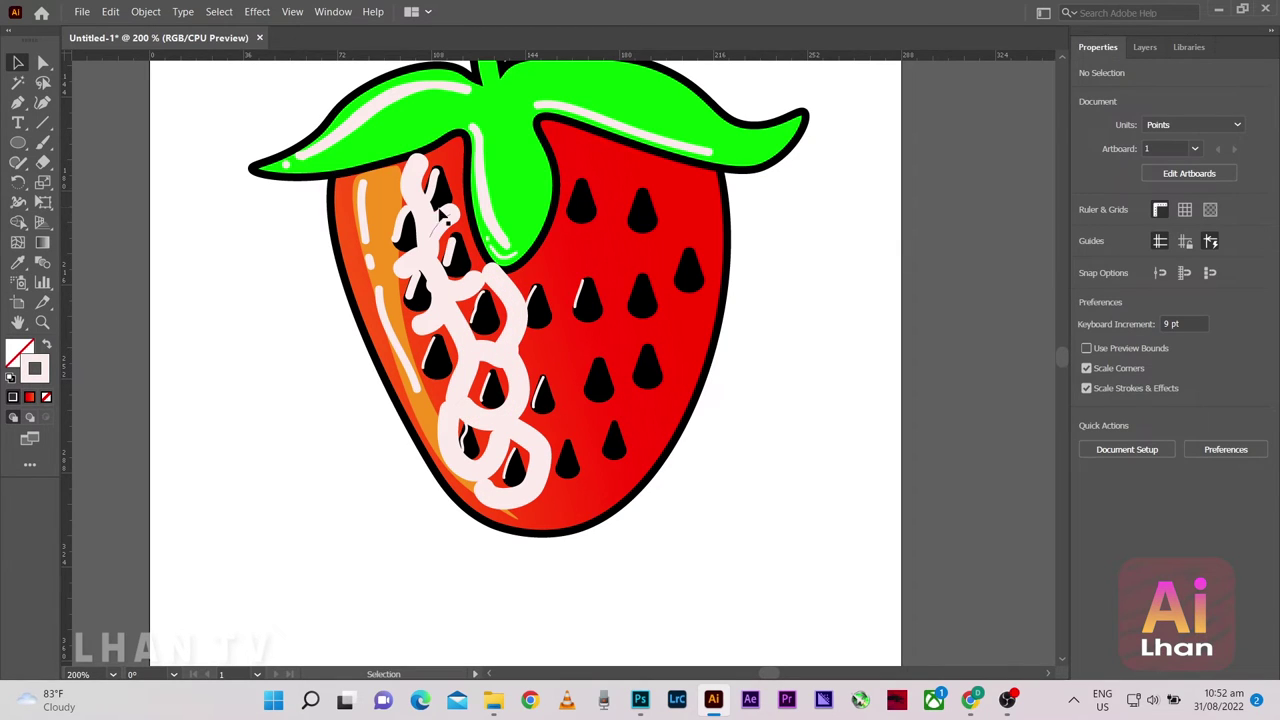
click(1131, 48)
click(1253, 90)
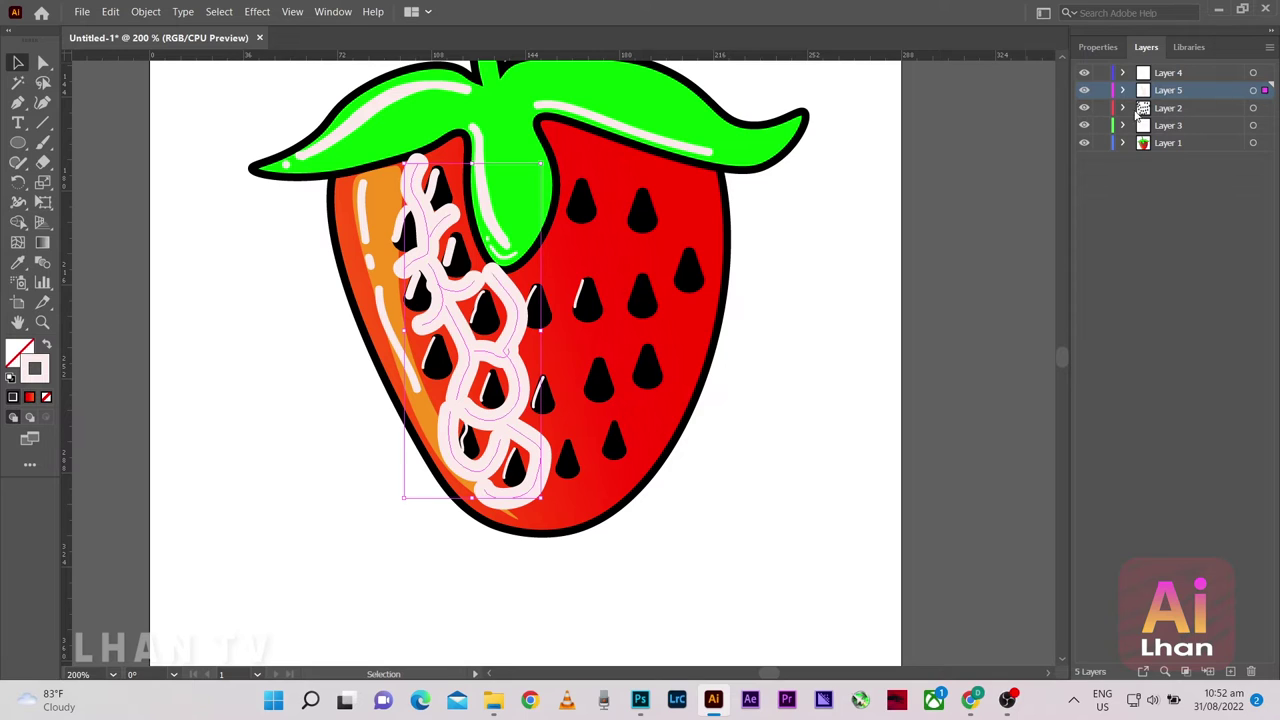
Swap the chain's fill and stroke and remove its fill, leaving an orange outline
click(1100, 47)
click(1087, 230)
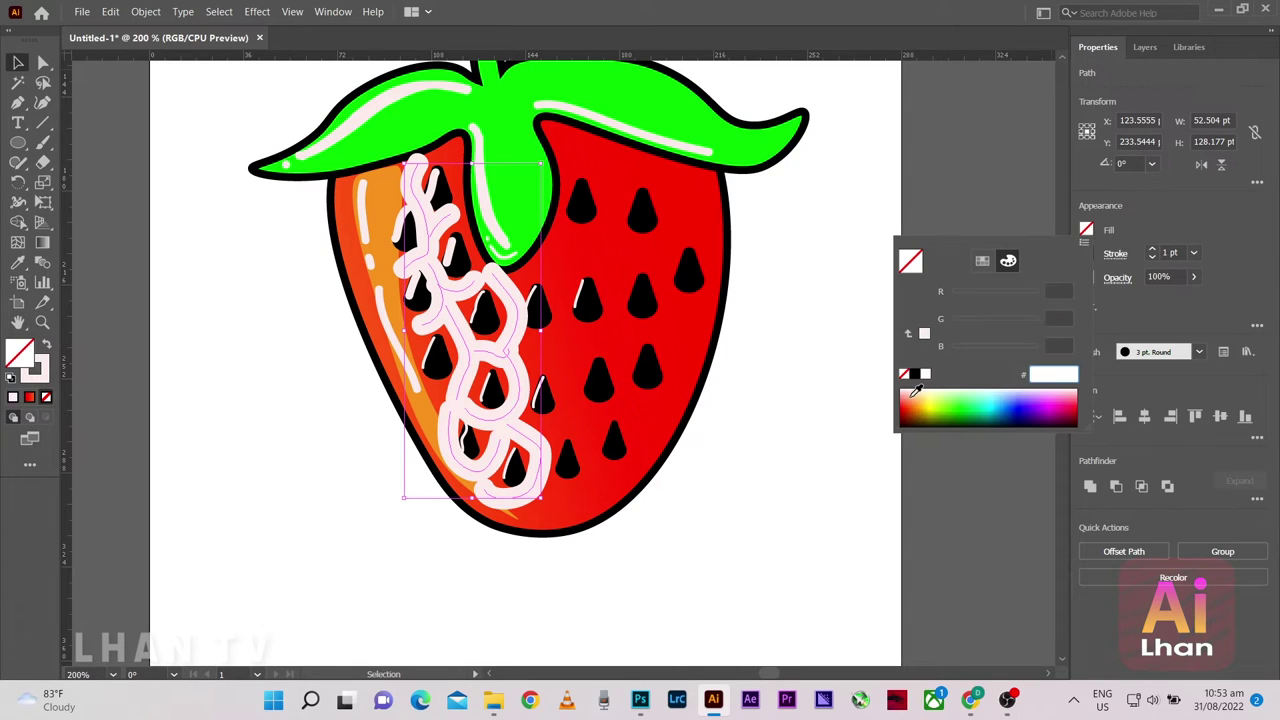
mouse_move(914, 392)
mouse_down()
mouse_move(923, 397)
mouse_move(922, 380)
mouse_up()
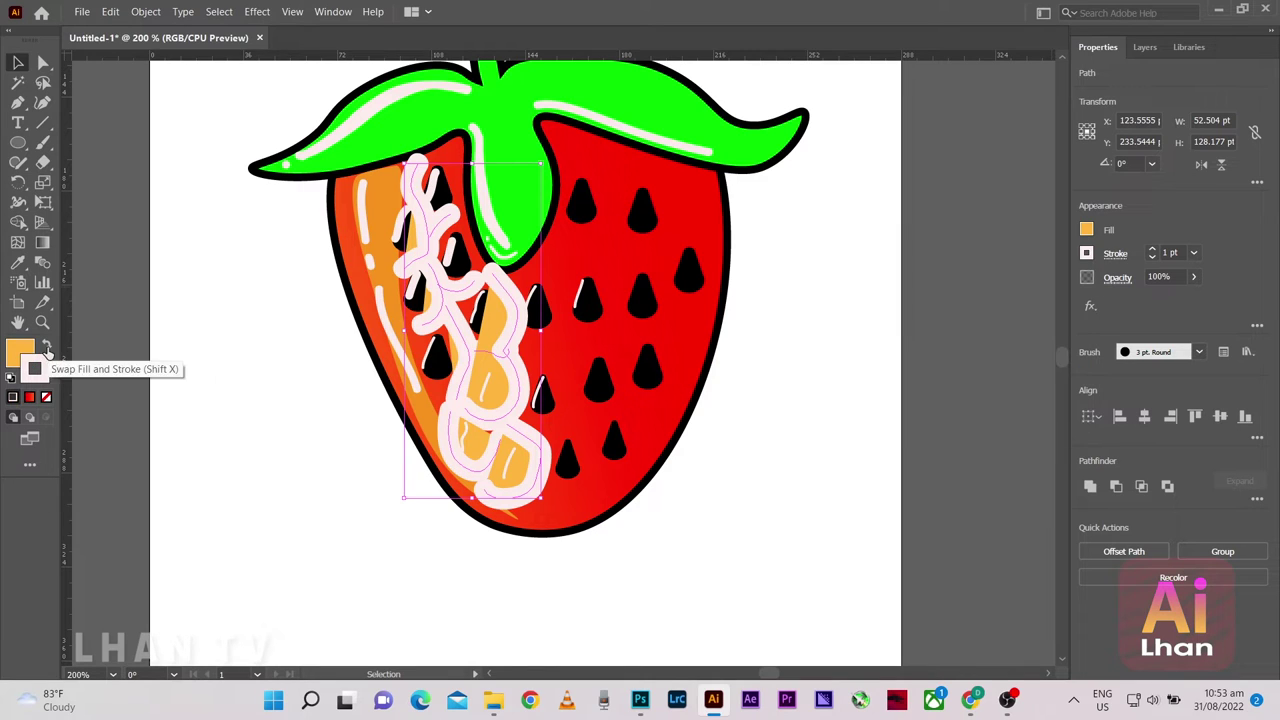
click(46, 347)
click(15, 358)
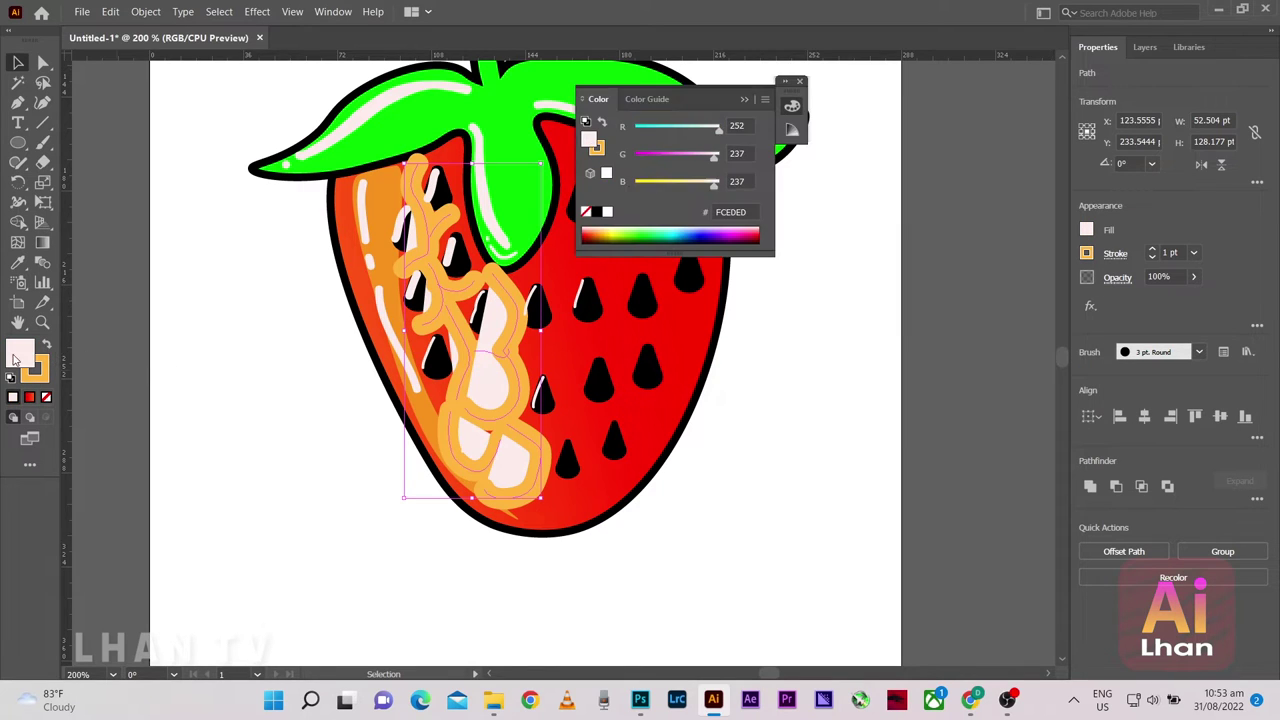
click(588, 213)
click(744, 99)
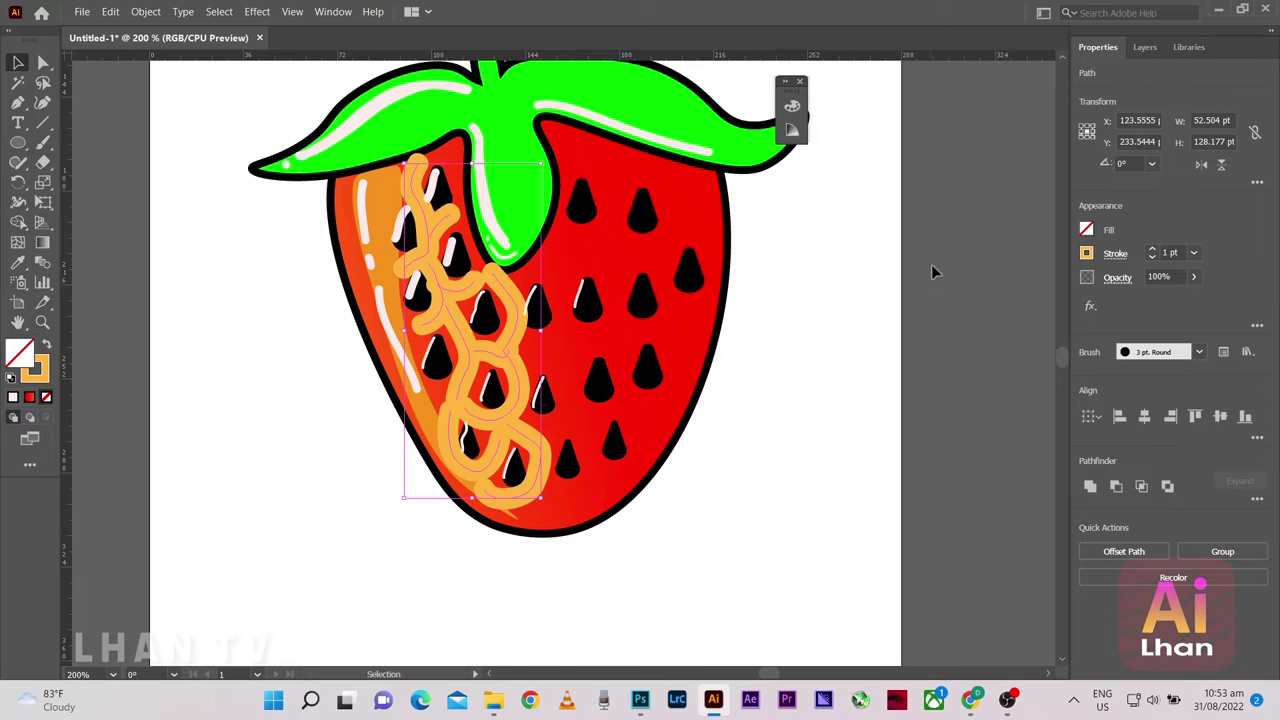
click(1087, 253)
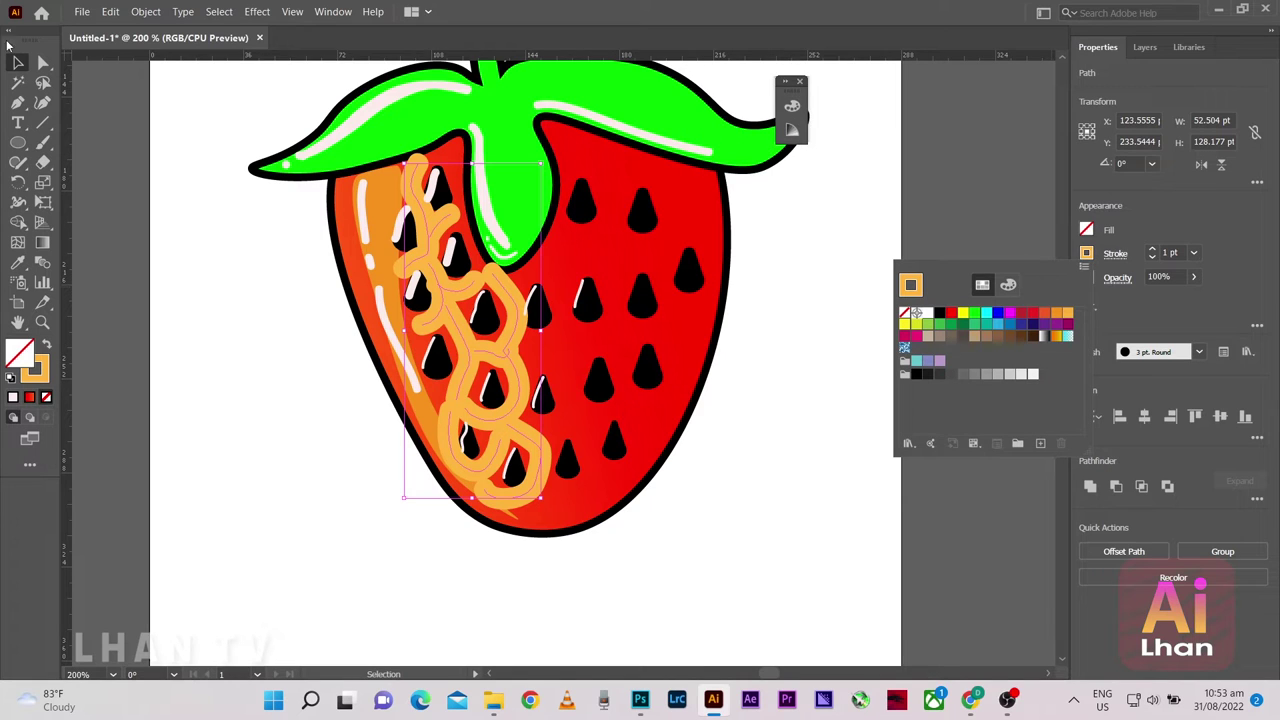
click(17, 262)
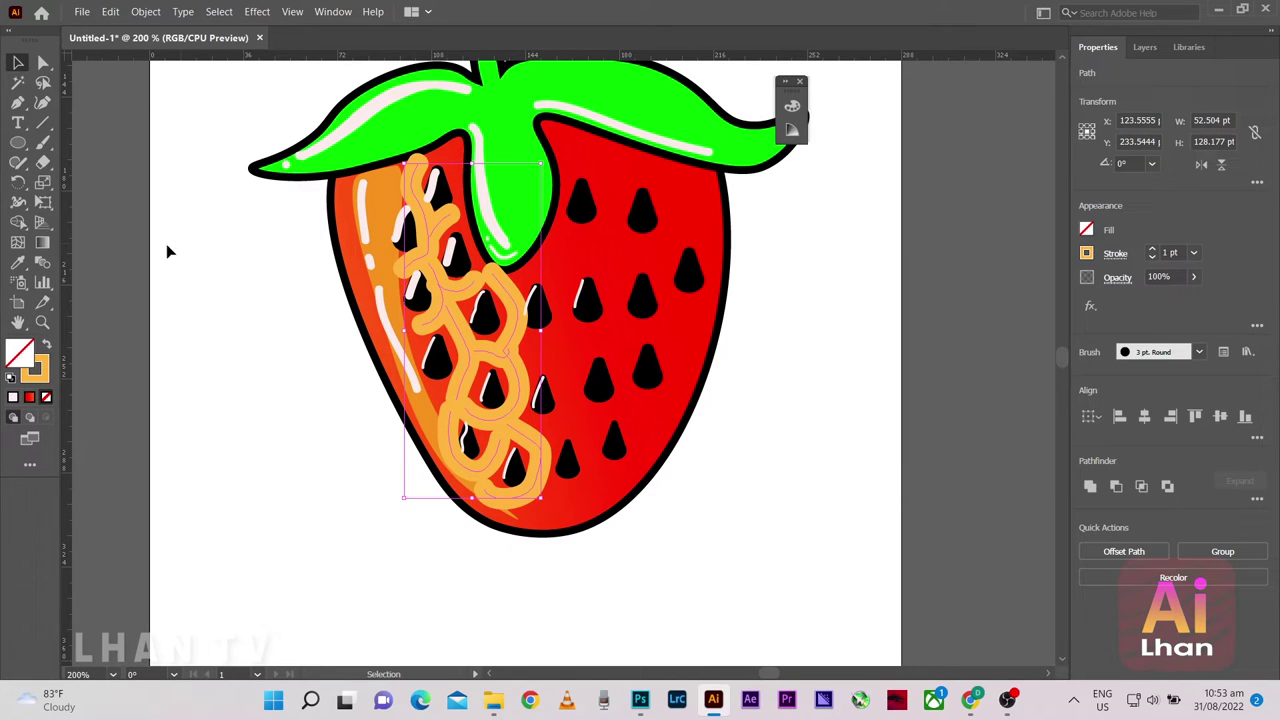
Sample the strawberry's red onto the chain and experiment with its stroke and fill swaps
click(350, 213)
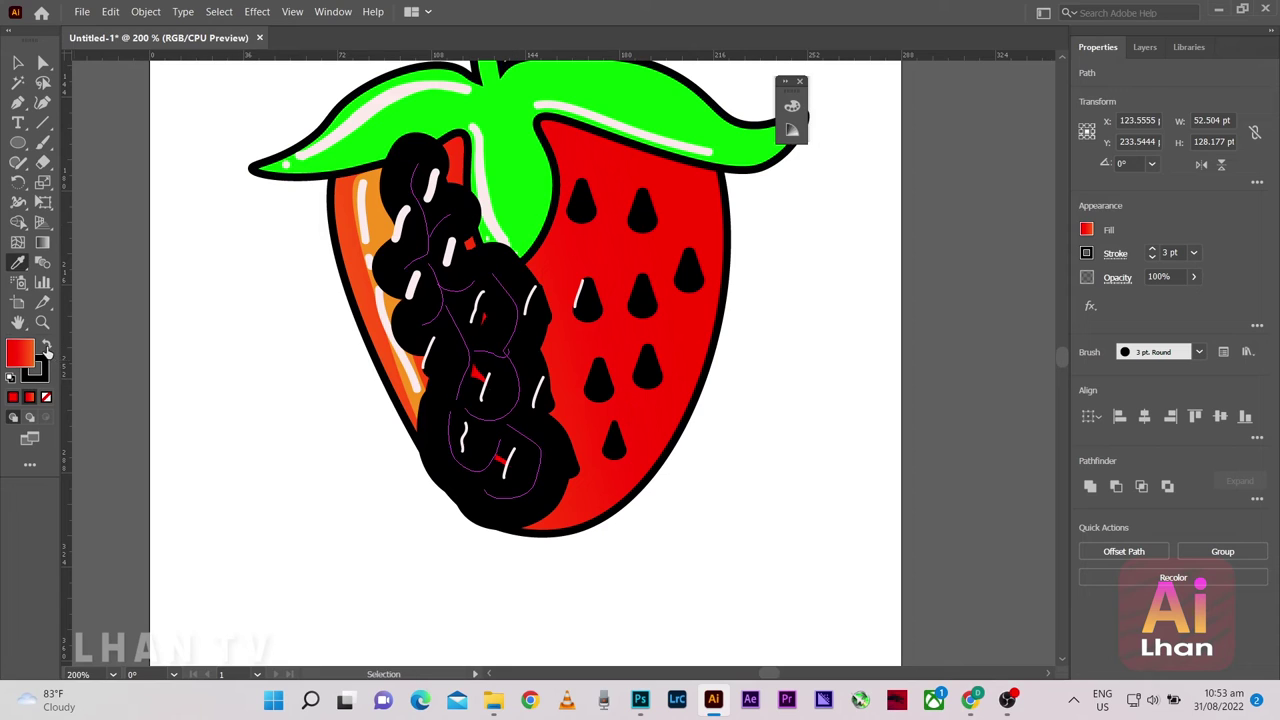
click(46, 346)
click(44, 372)
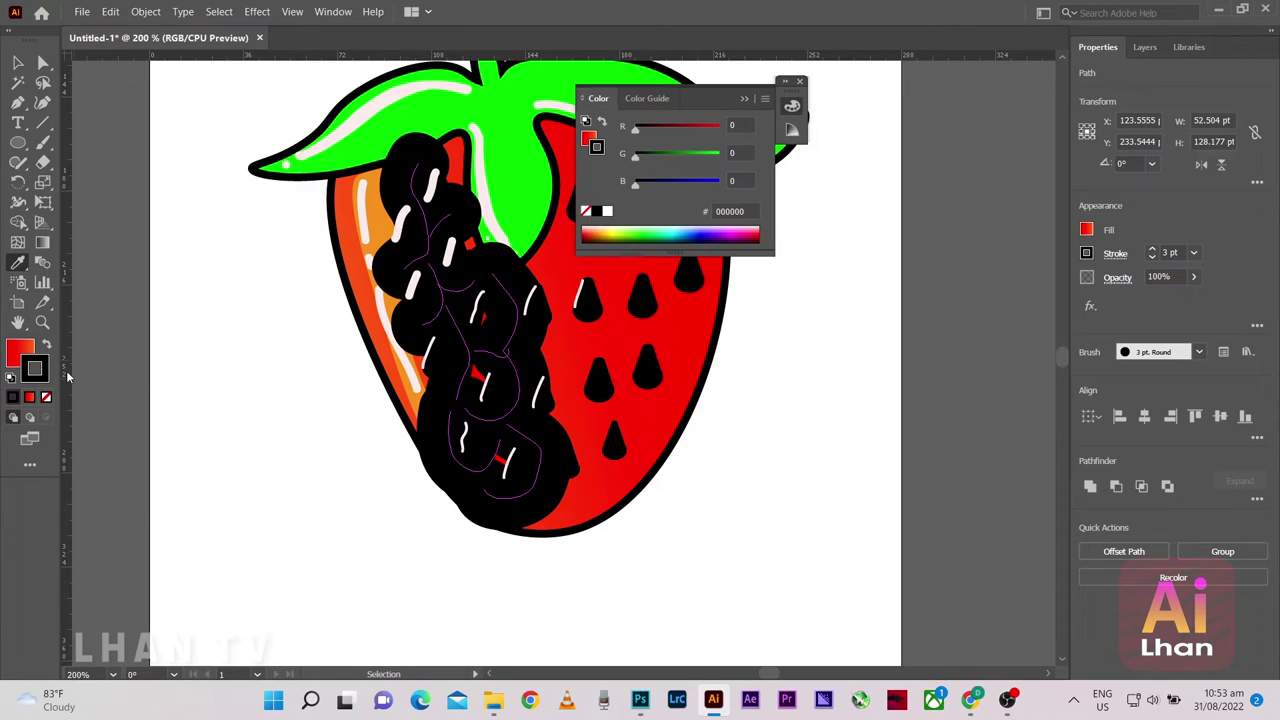
click(586, 212)
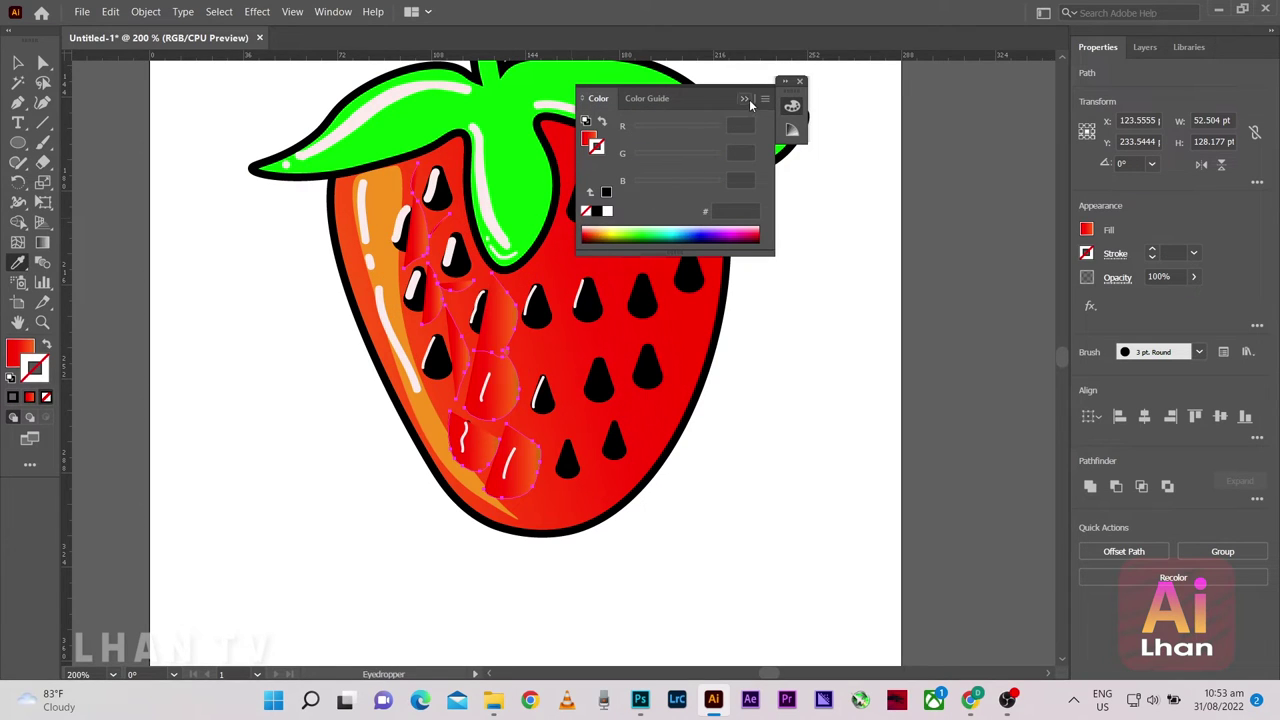
click(748, 100)
click(46, 347)
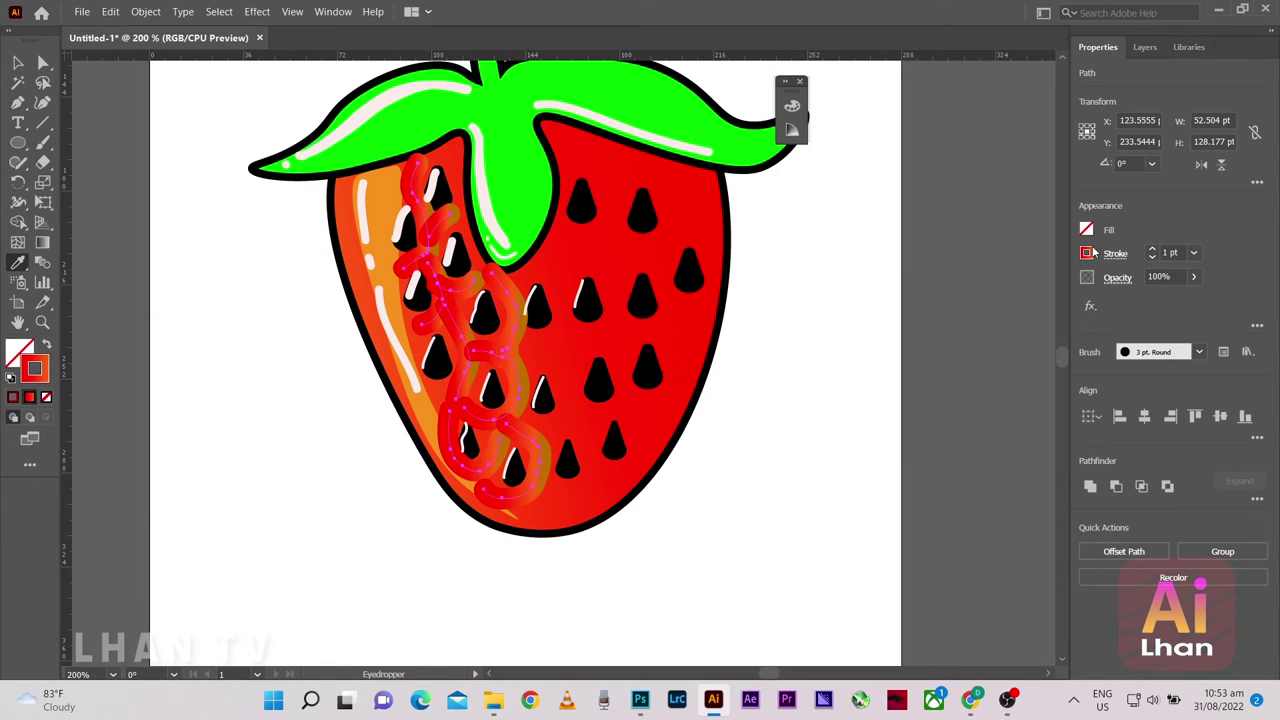
Fill the looping shapes with the strawberry red and remove their black outline
click(46, 347)
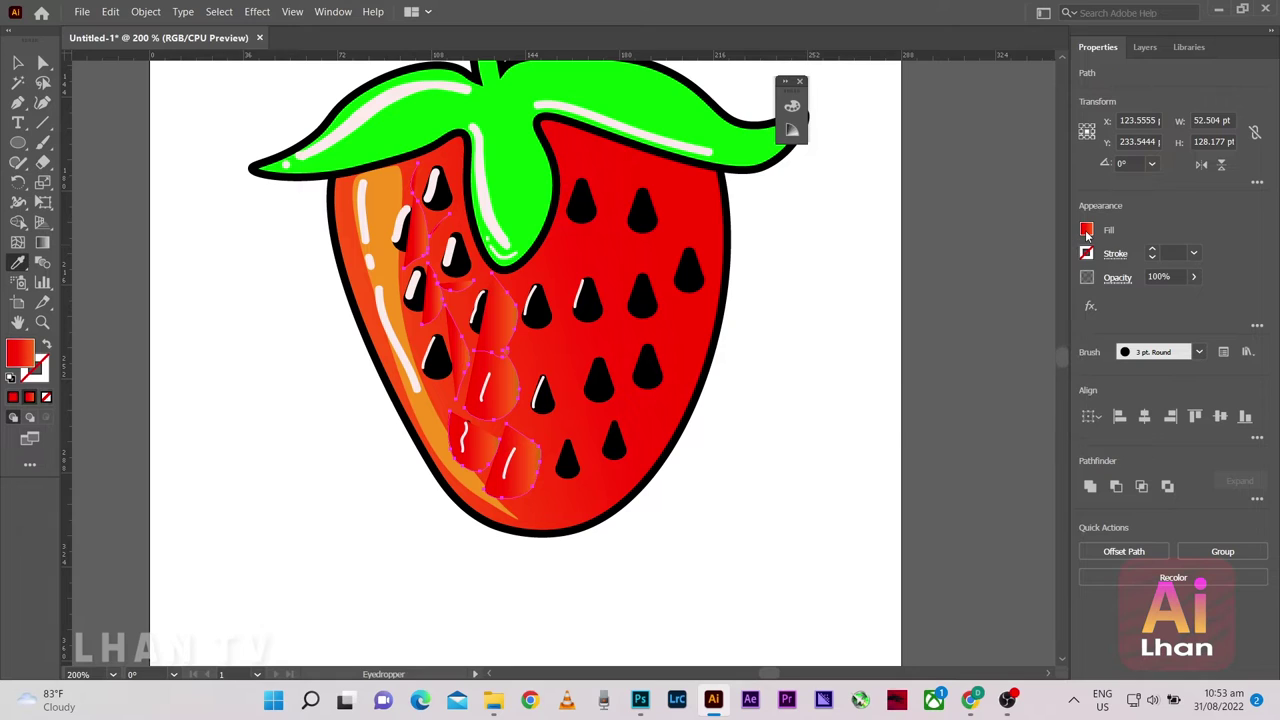
click(1086, 230)
key(period)
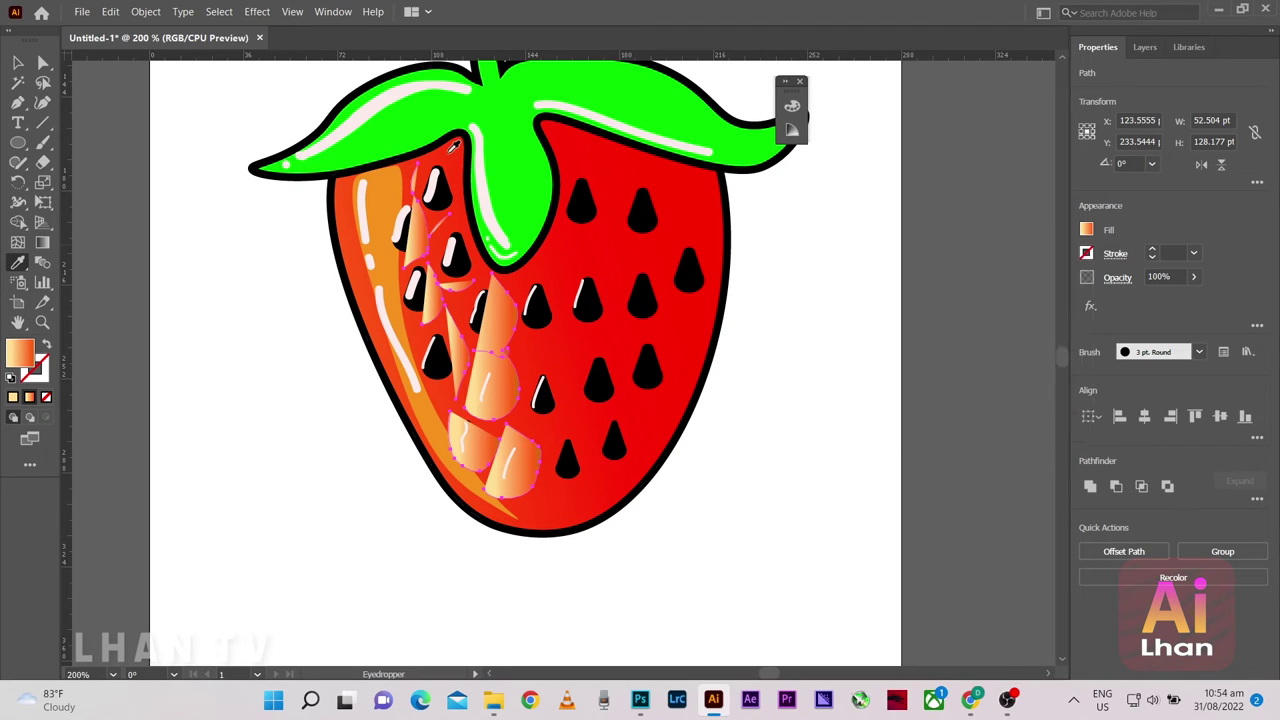
click(448, 160)
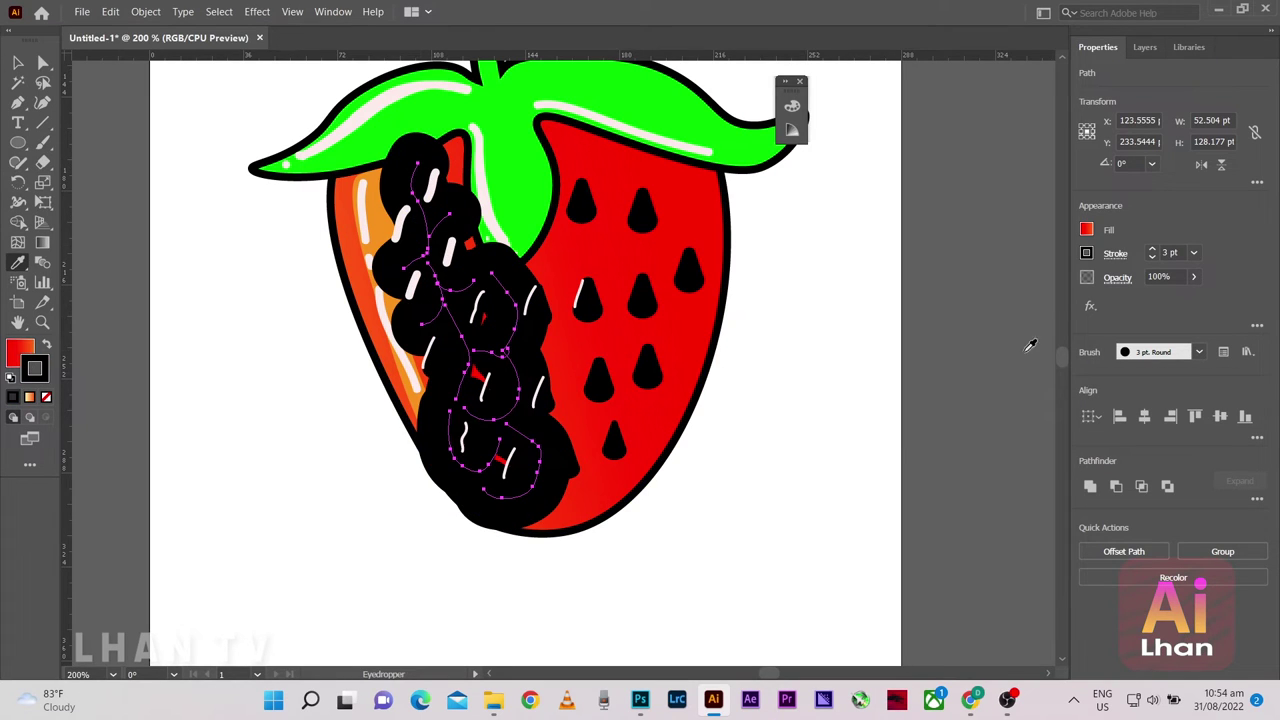
click(1086, 253)
click(1086, 253)
click(905, 313)
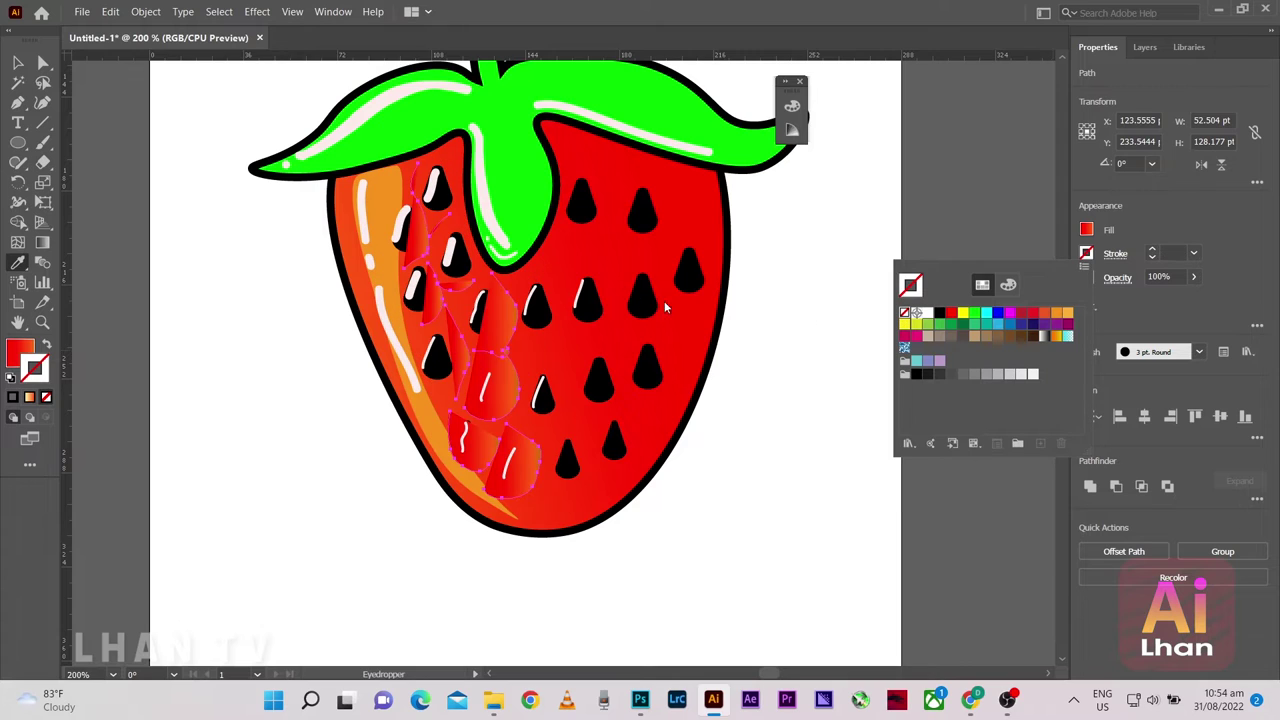
Give the left-side swirl shapes an orange outline and no fill
click(1088, 254)
click(1057, 313)
click(1087, 230)
click(904, 374)
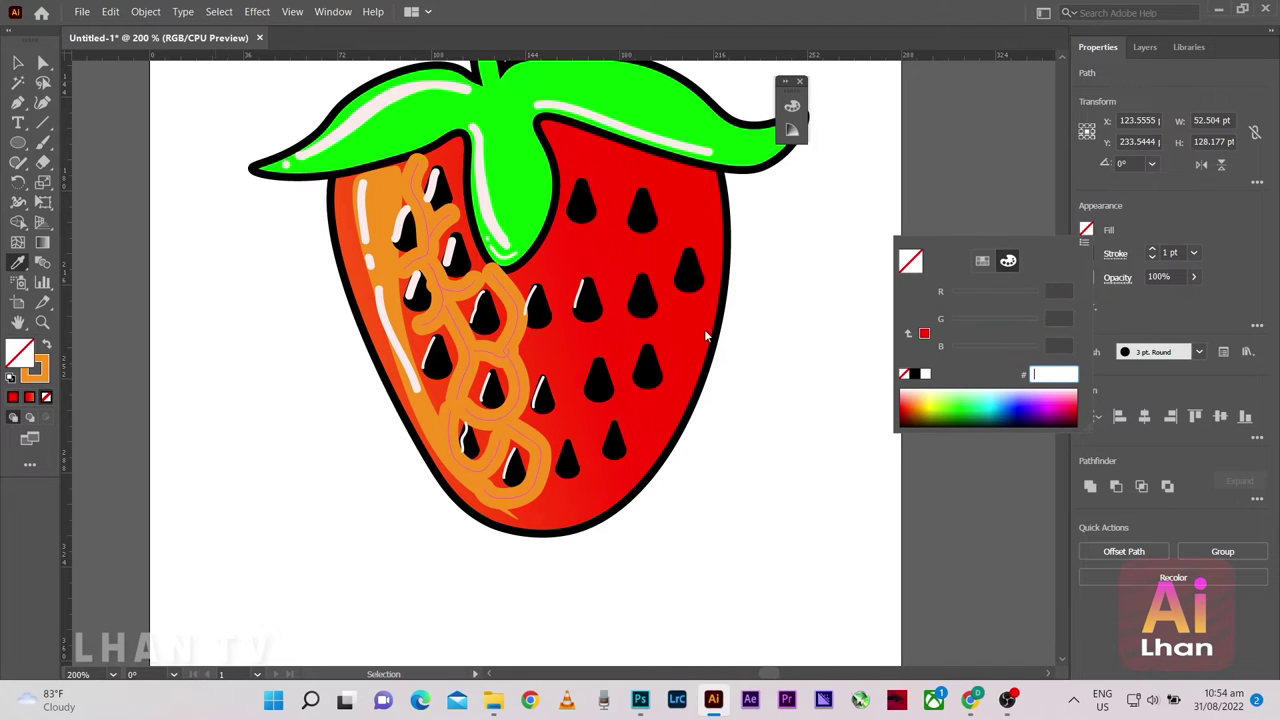
key(Escape)
Lower the orange swirls' opacity to 35% and deselect them
click(1193, 276)
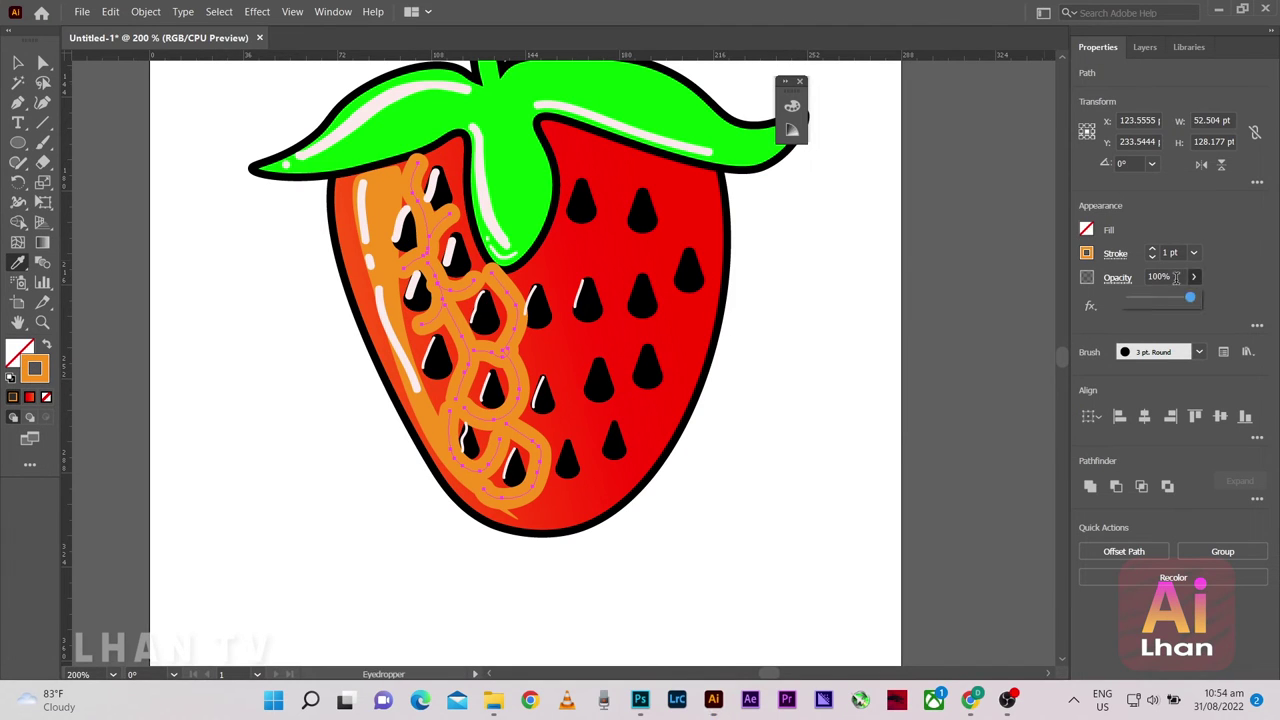
drag(1200, 300, 1157, 301)
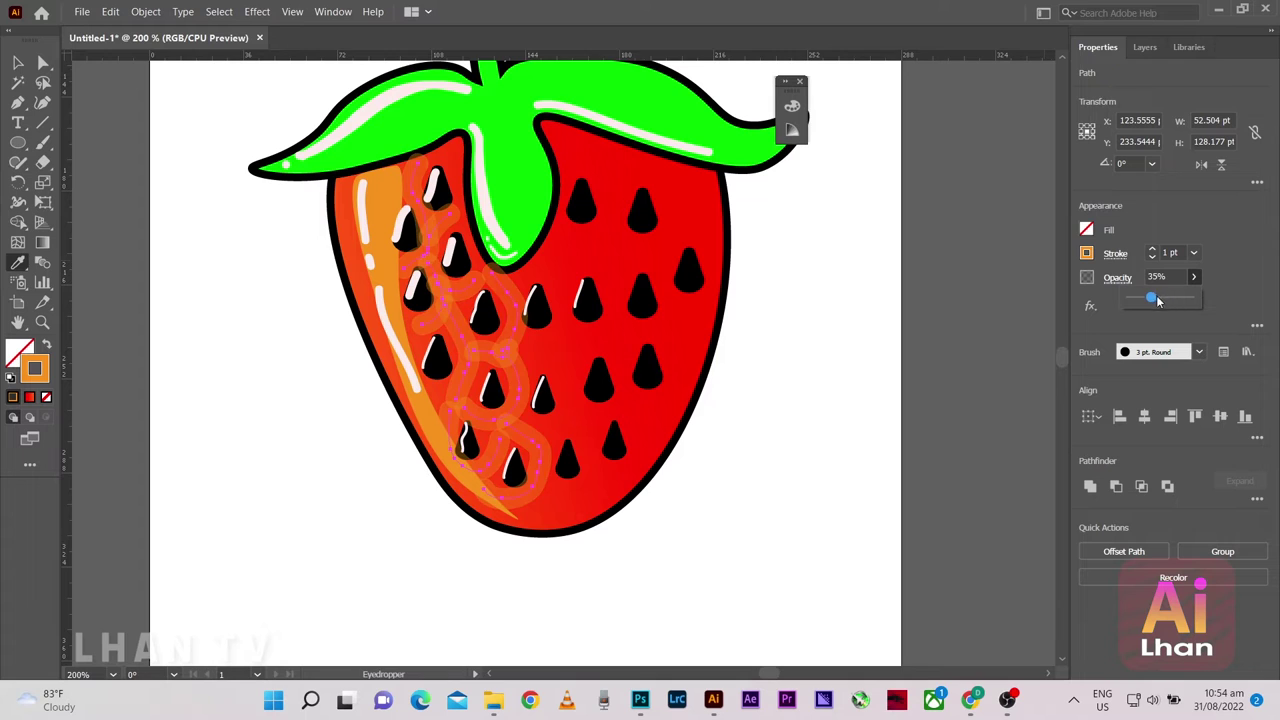
key(v)
click(166, 91)
scroll(420, 285, down, 1)
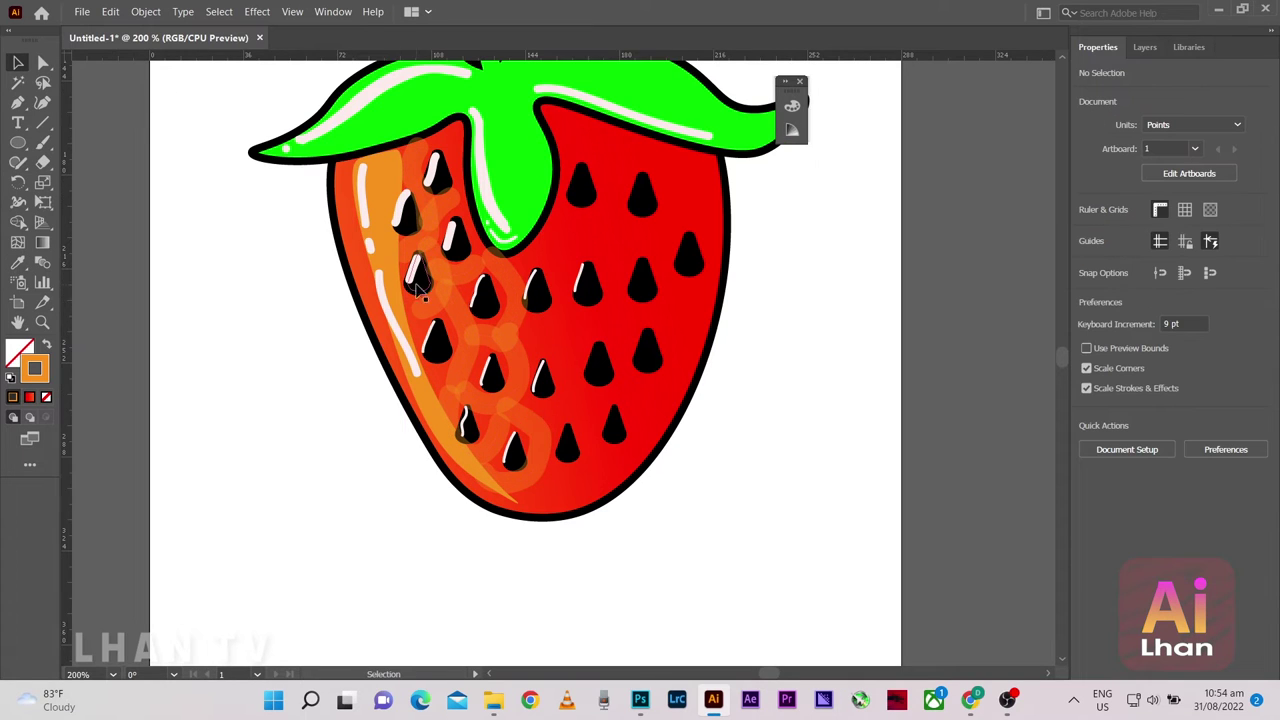
scroll(352, 338, up, 3)
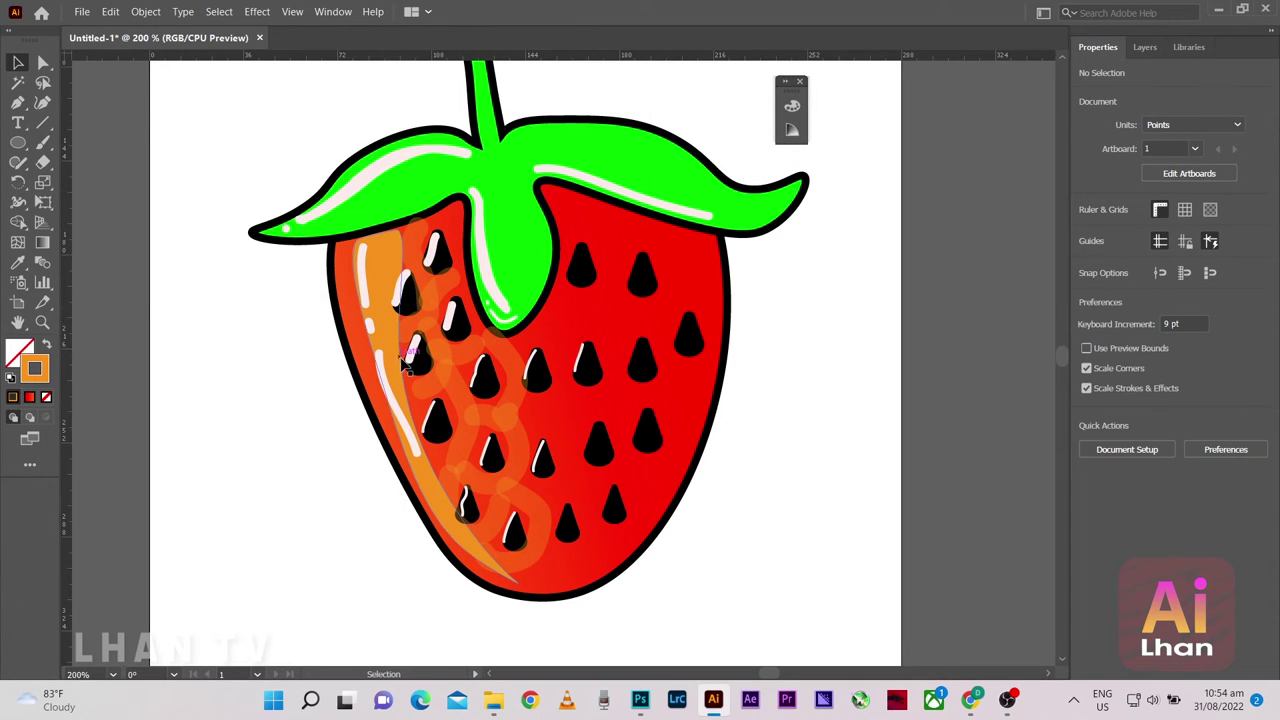
scroll(500, 413, up, 2)
scroll(200, 322, down, 2)
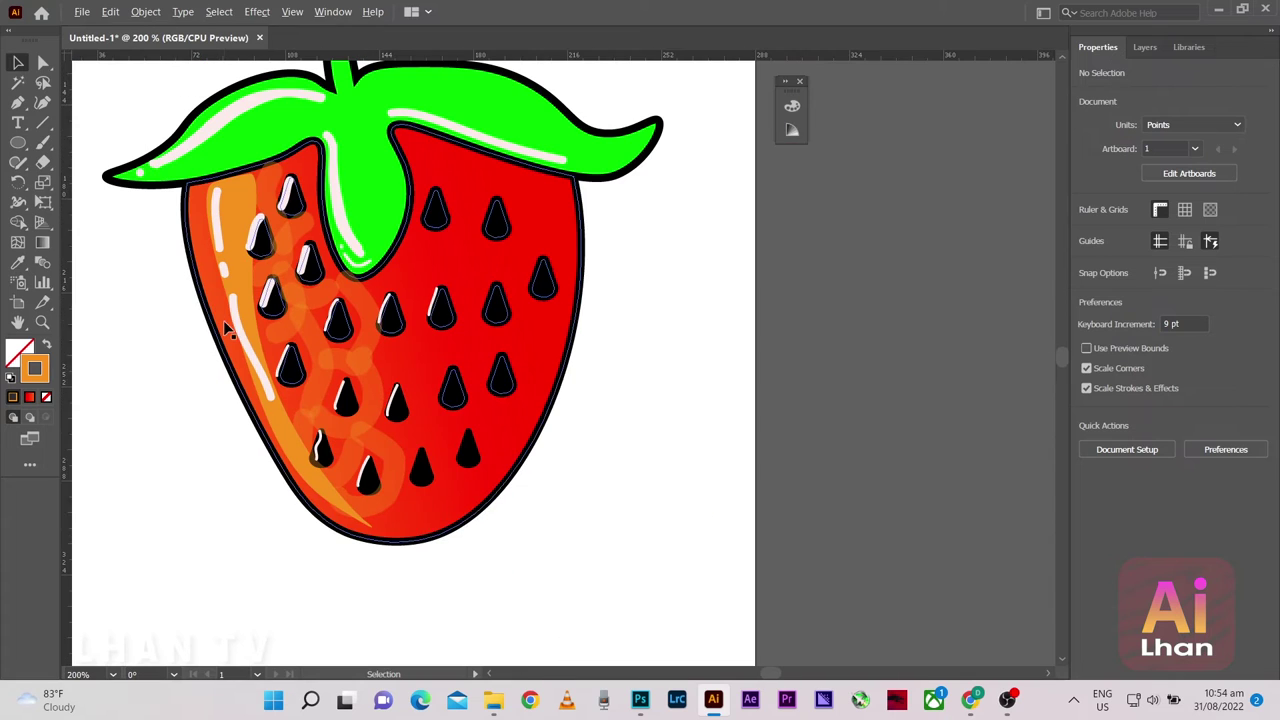
scroll(194, 329, up, 1)
scroll(369, 368, up, 1)
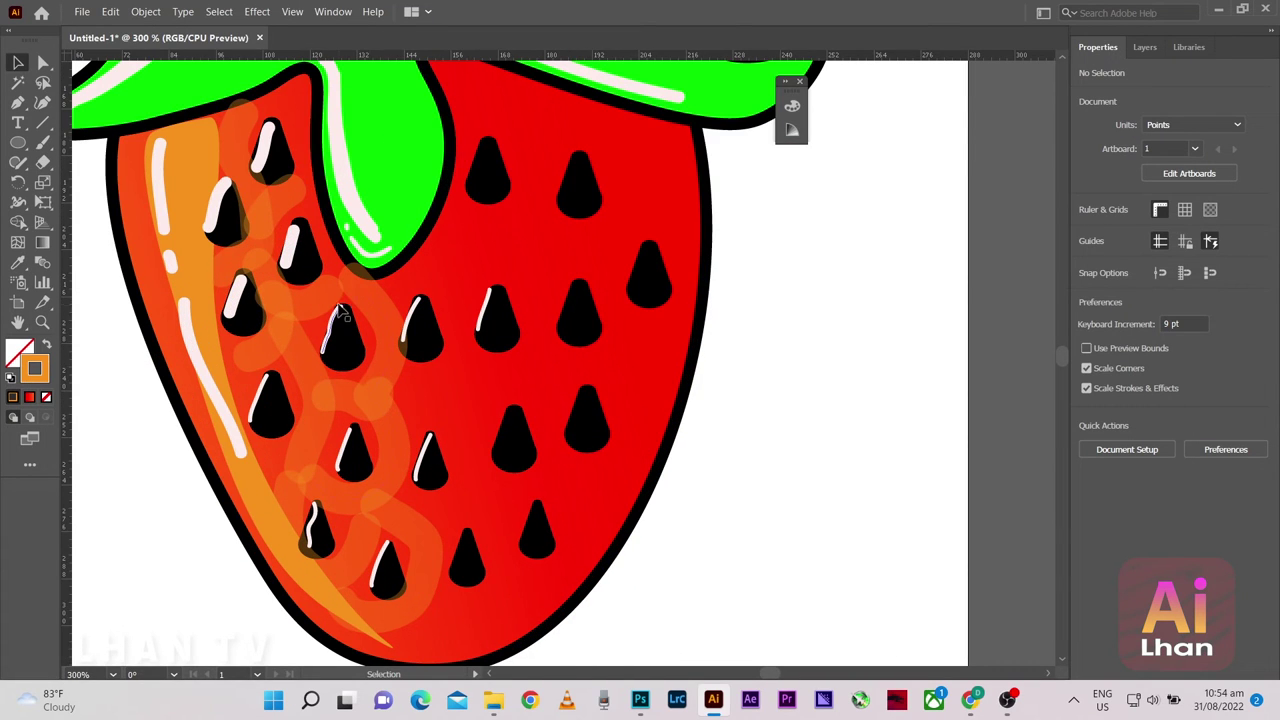
Toggle the orange swirl layer's visibility, then paint white highlights at the left leaf tip
click(1145, 47)
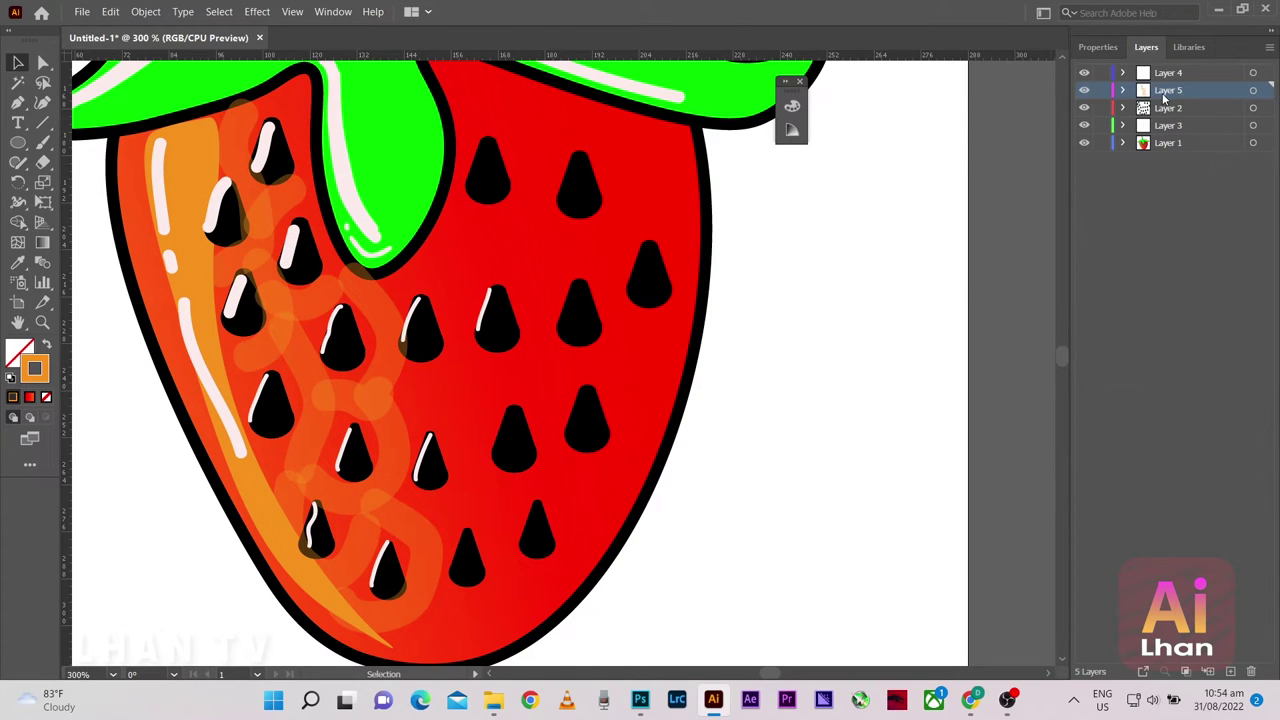
click(1083, 90)
click(1083, 90)
click(1083, 90)
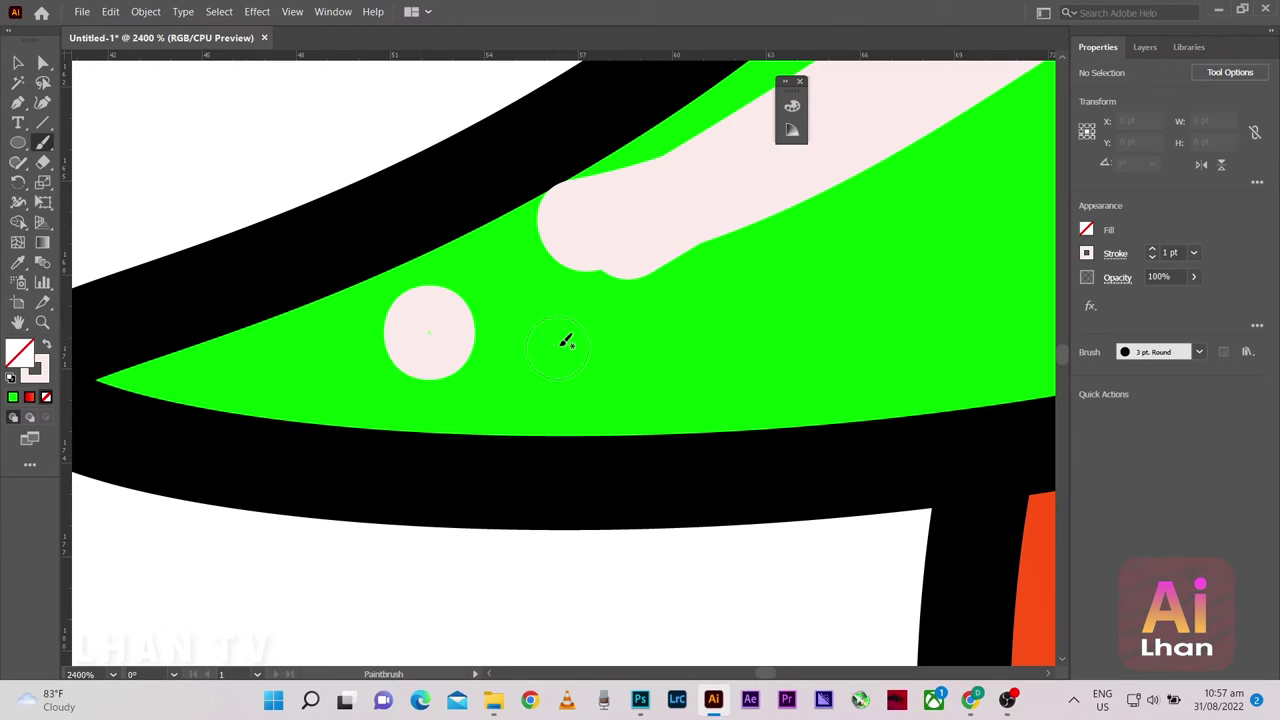
drag(478, 390, 775, 383)
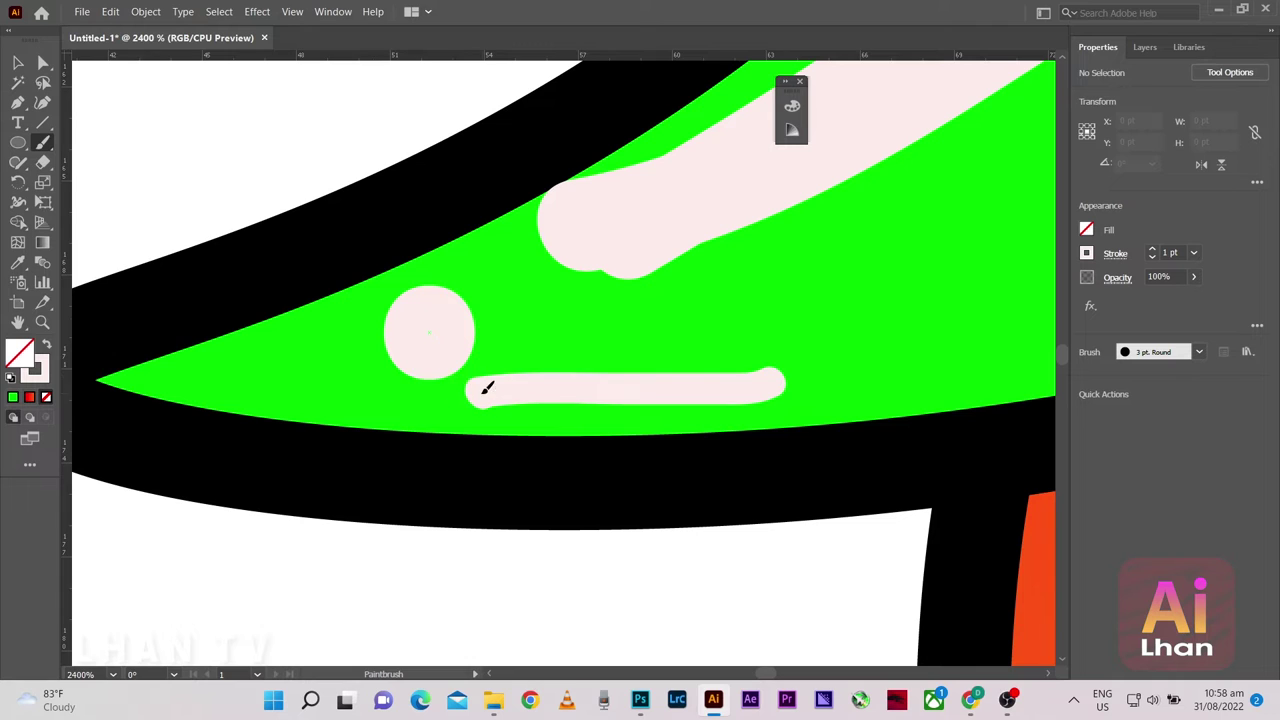
drag(486, 380, 748, 368)
Fit the artboard in view and add a short white highlight near the leaf tip
key(ctrl+0)
alt+scroll(522, 338, up, 3)
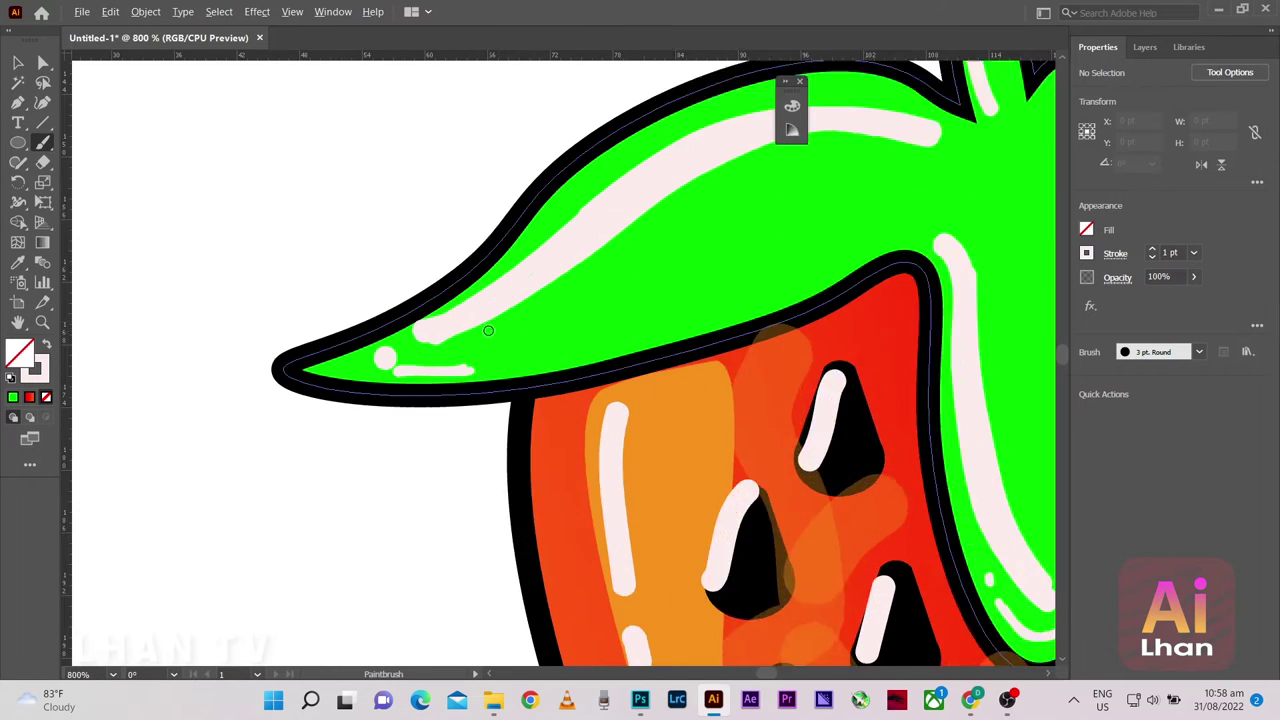
alt+scroll(522, 338, up, 2)
drag(449, 302, 455, 300)
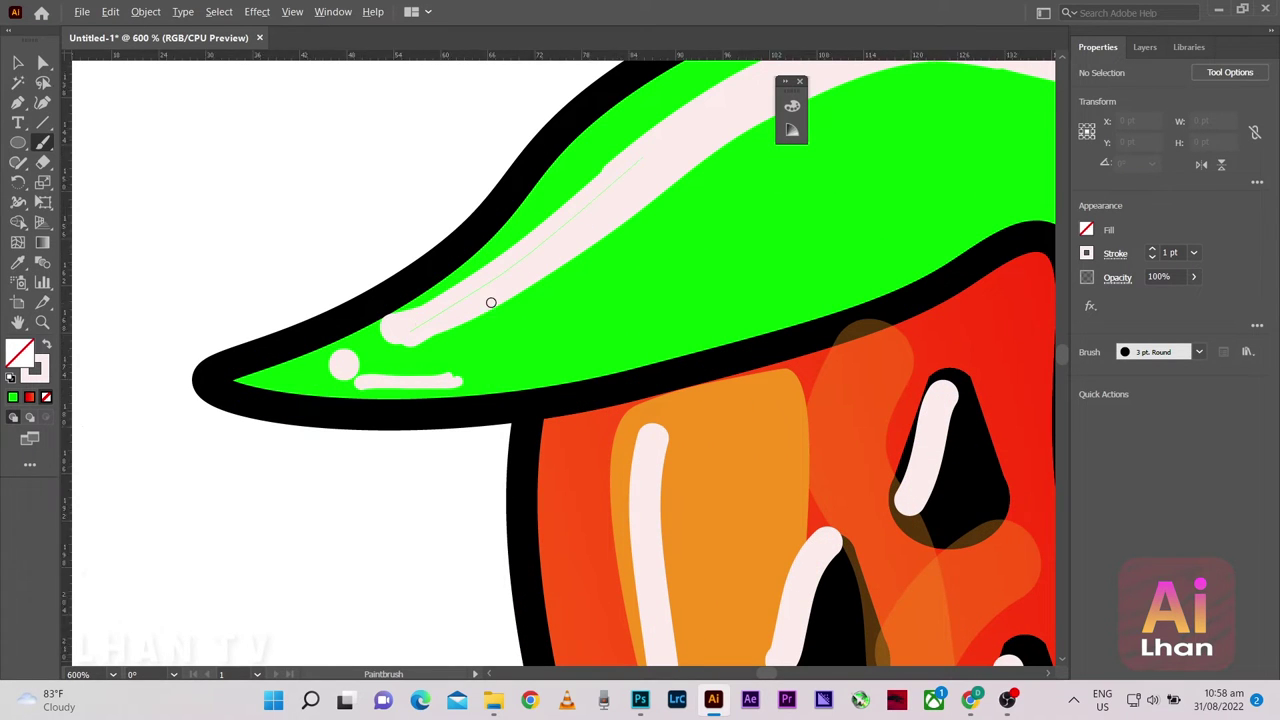
alt+scroll(497, 220, down, 2)
alt+scroll(470, 220, up, 2)
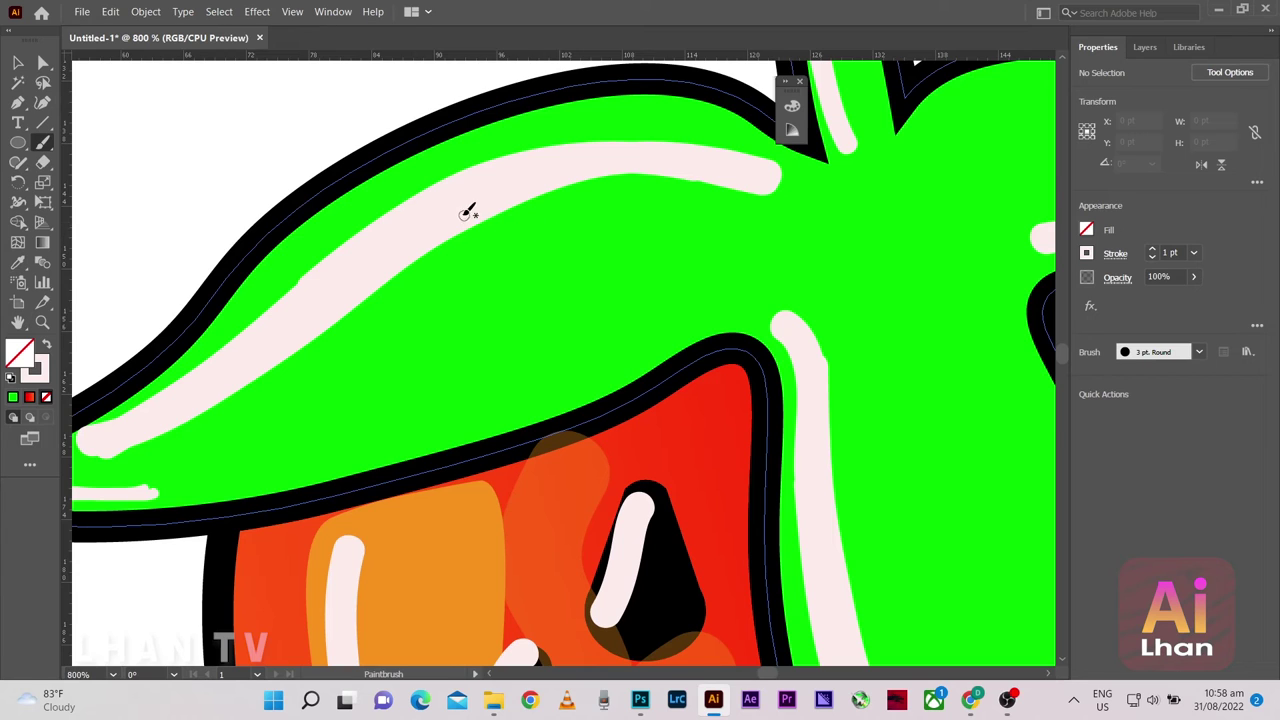
Paint a white highlight line along the left leaf's upper edge
mouse_move(511, 203)
mouse_down()
mouse_move(563, 166)
mouse_move(749, 182)
mouse_up()
key(ctrl+1)
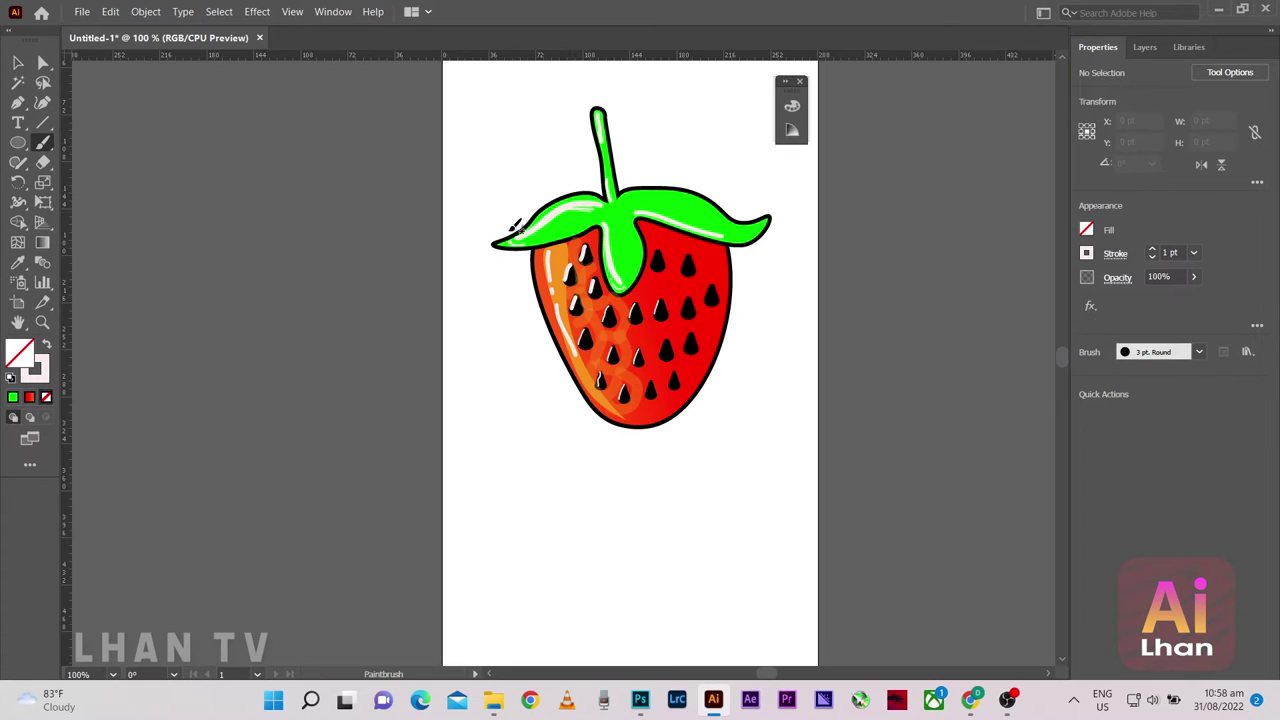
alt+scroll(690, 300, up, 3)
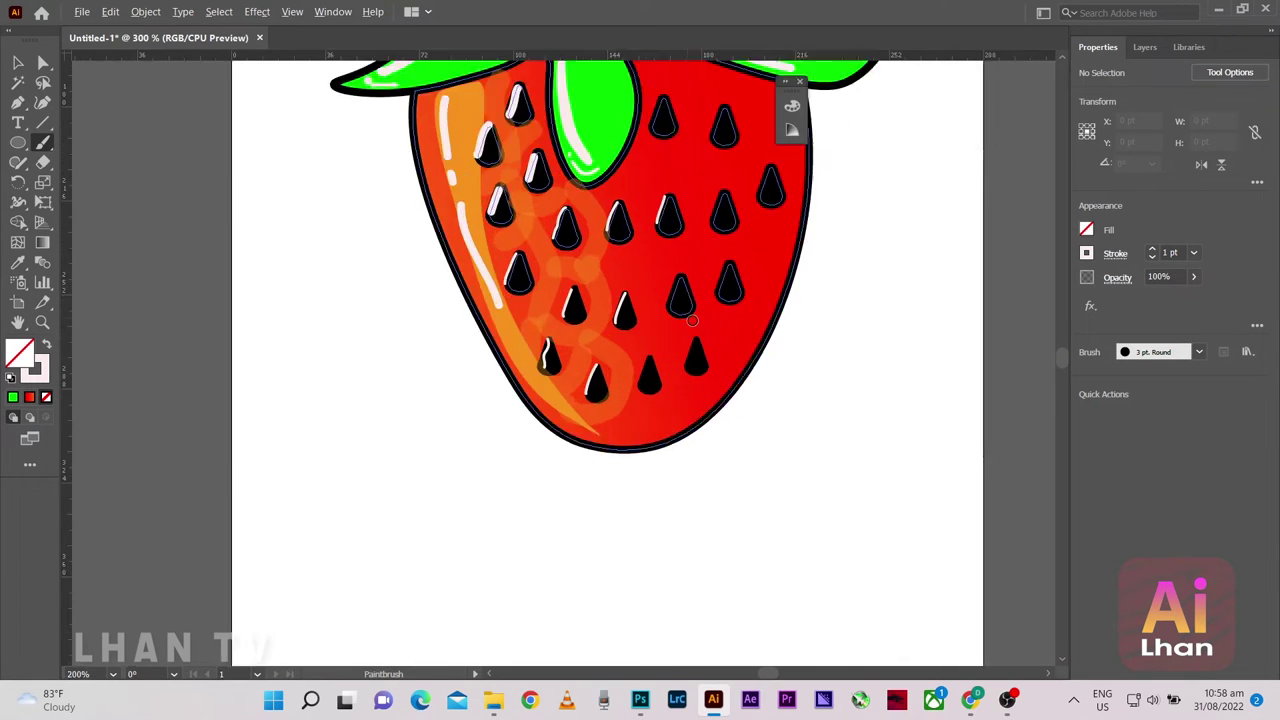
alt+scroll(795, 288, up, 1)
alt+scroll(700, 244, down, 3)
scroll(562, 216, up, 1)
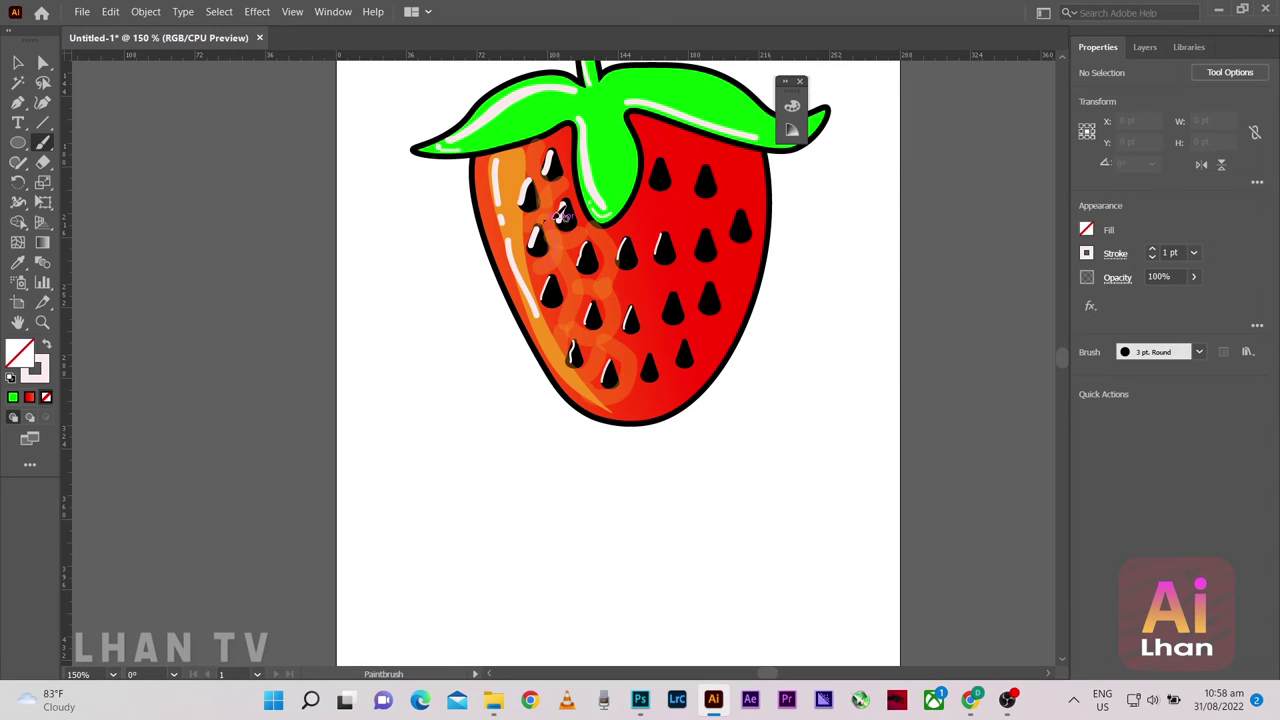
alt+scroll(785, 220, up, 1)
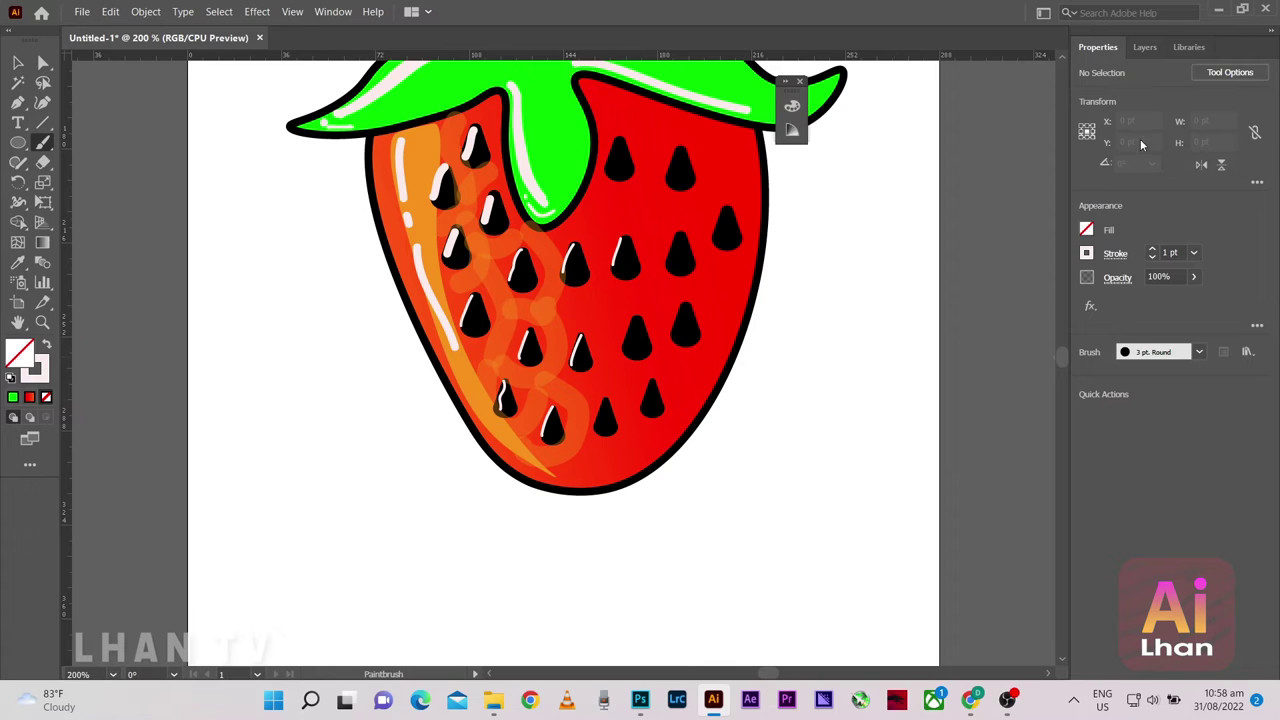
key(F7)
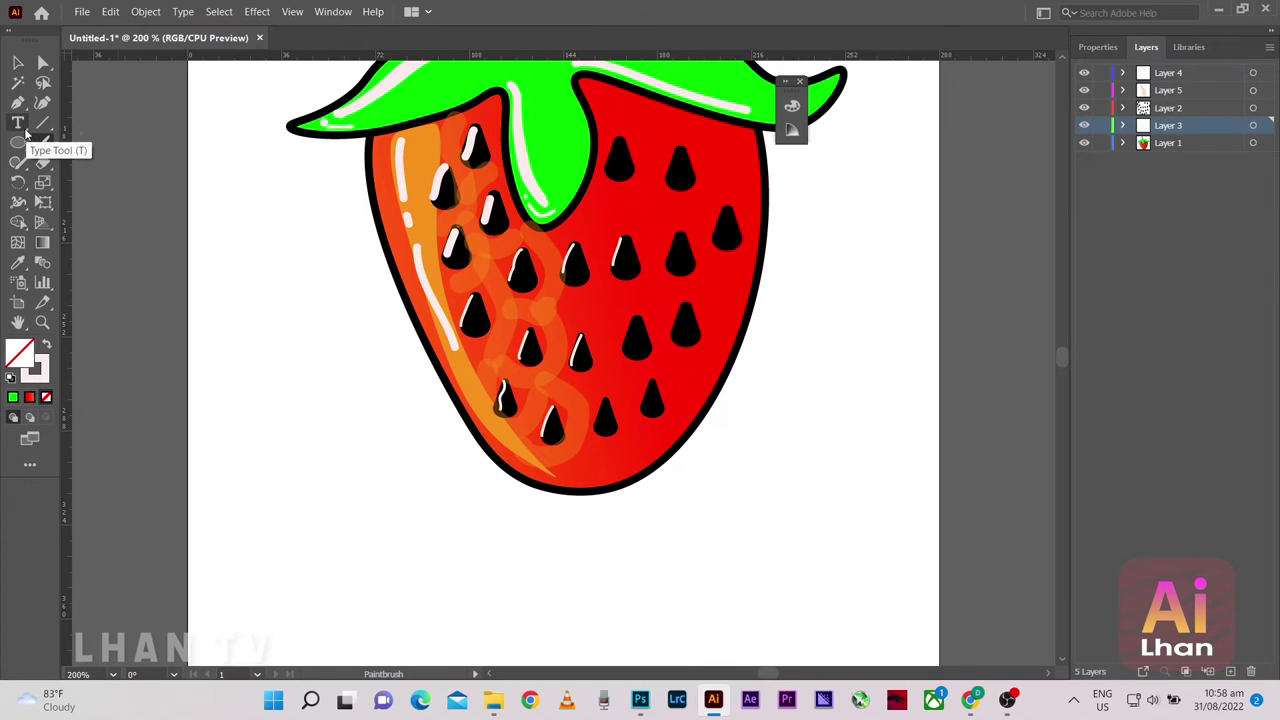
Start a Curvature Tool path at the strawberry's upper right and run it down to the bottom tip
click(43, 102)
scroll(762, 157, up, 2)
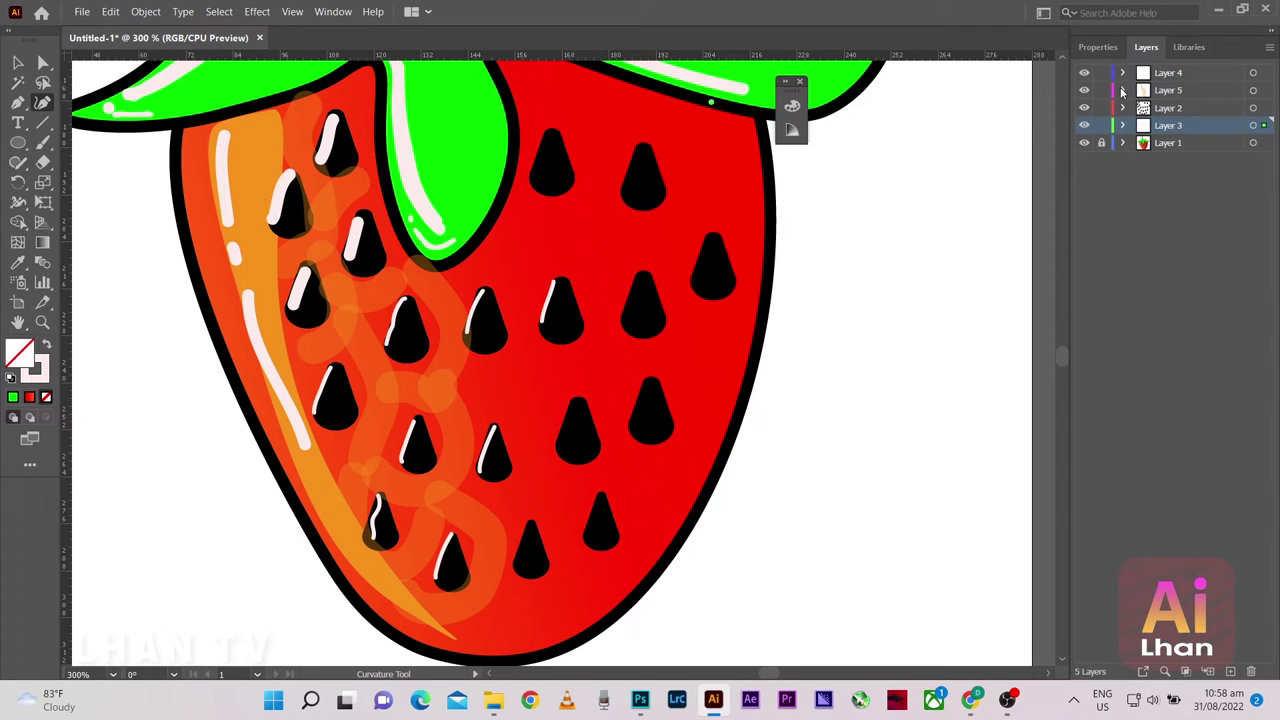
click(720, 264)
scroll(700, 390, down, 1)
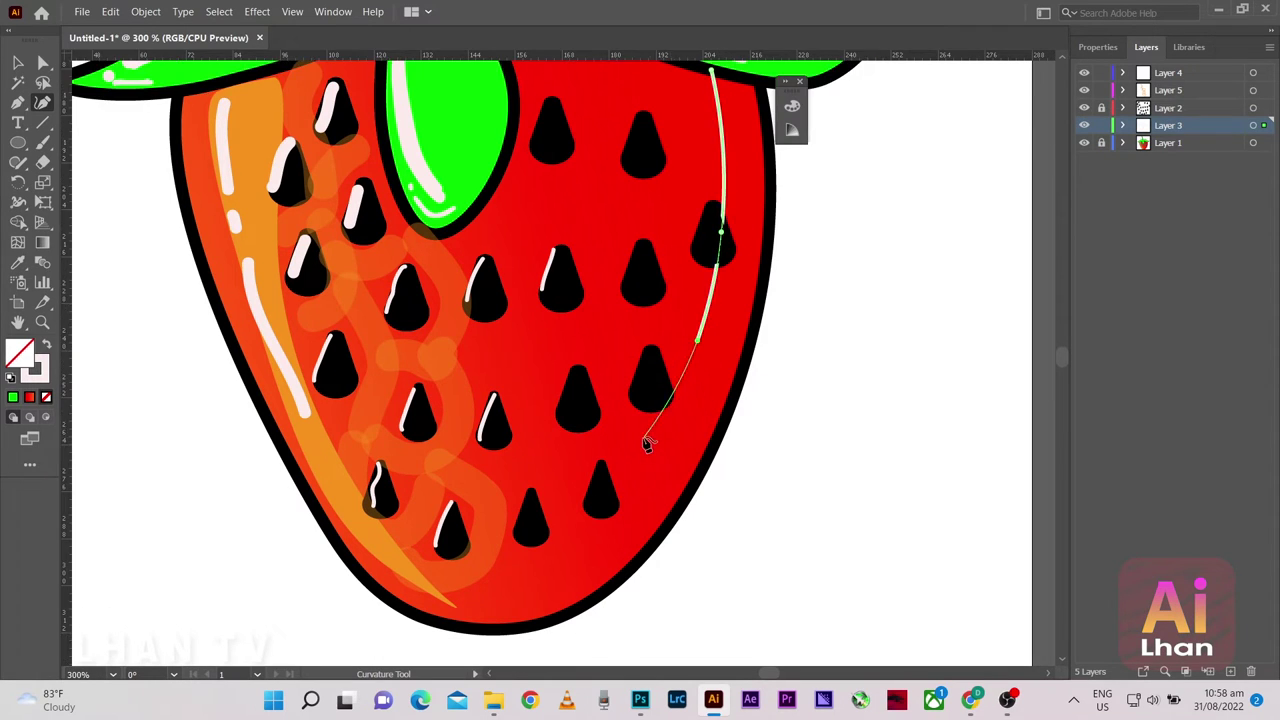
click(645, 435)
click(502, 541)
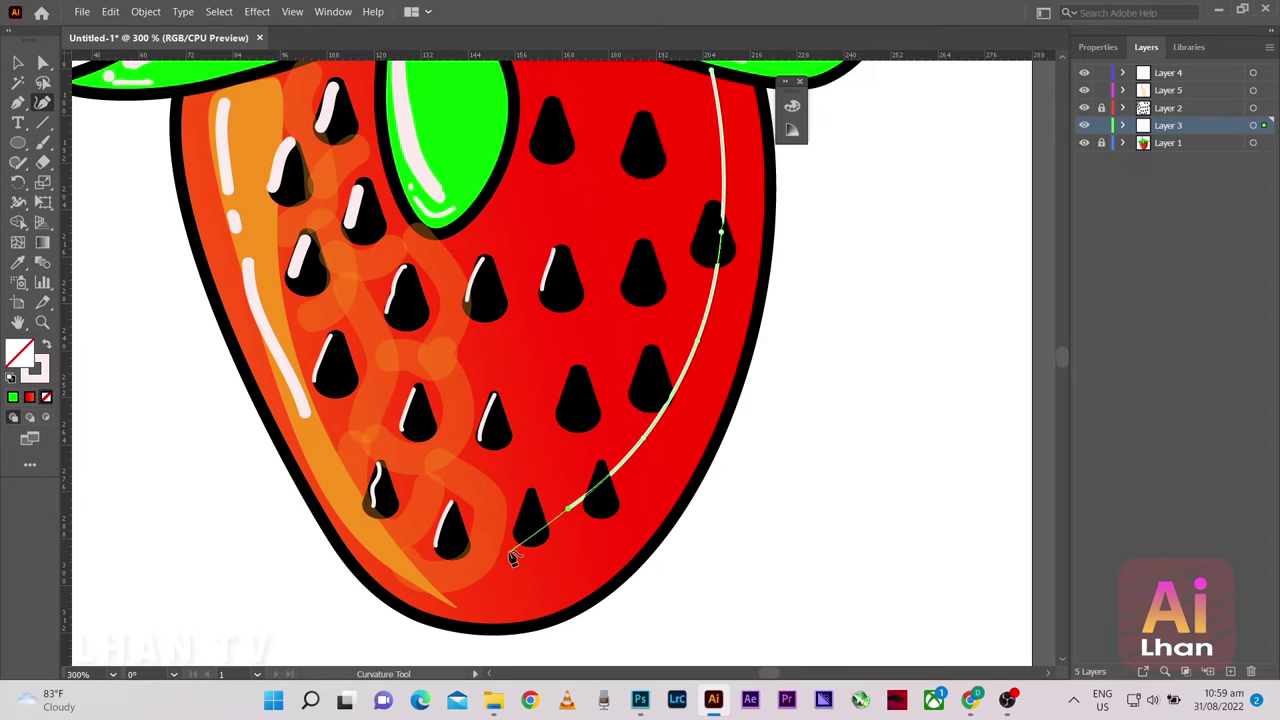
click(566, 550)
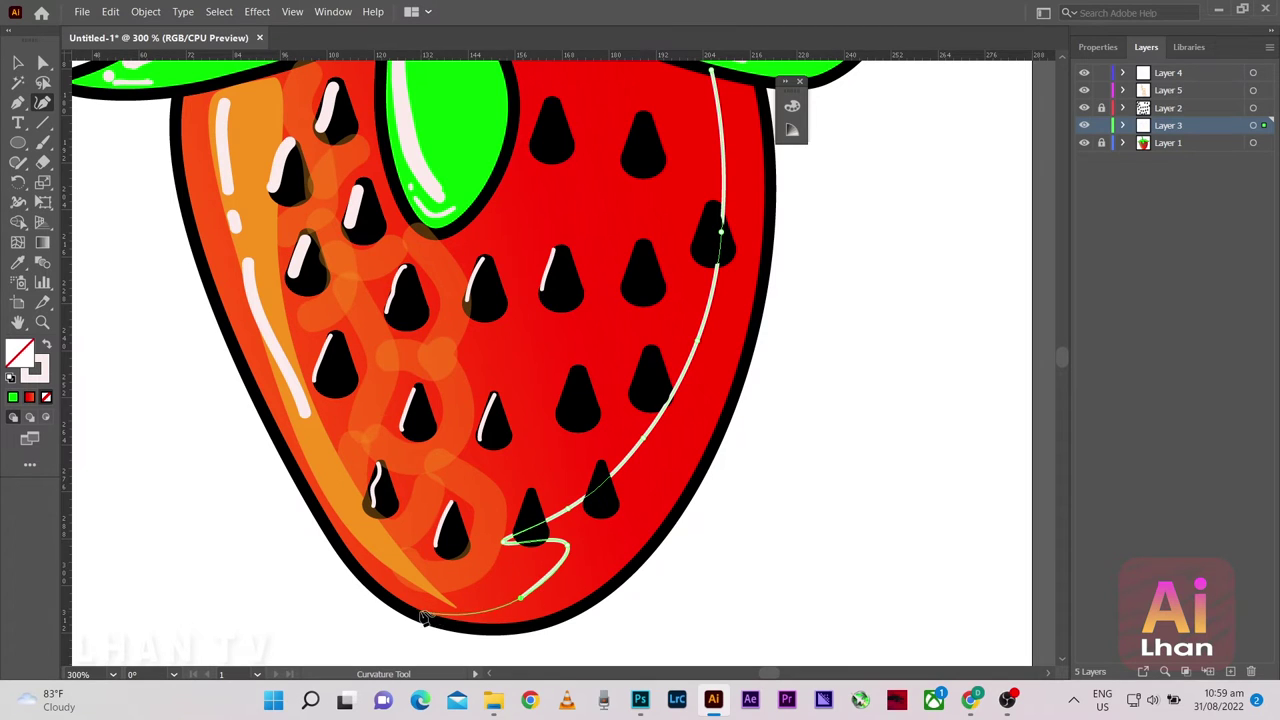
click(420, 612)
click(472, 629)
Bring the path back up the right edge and close it at the start point
click(627, 577)
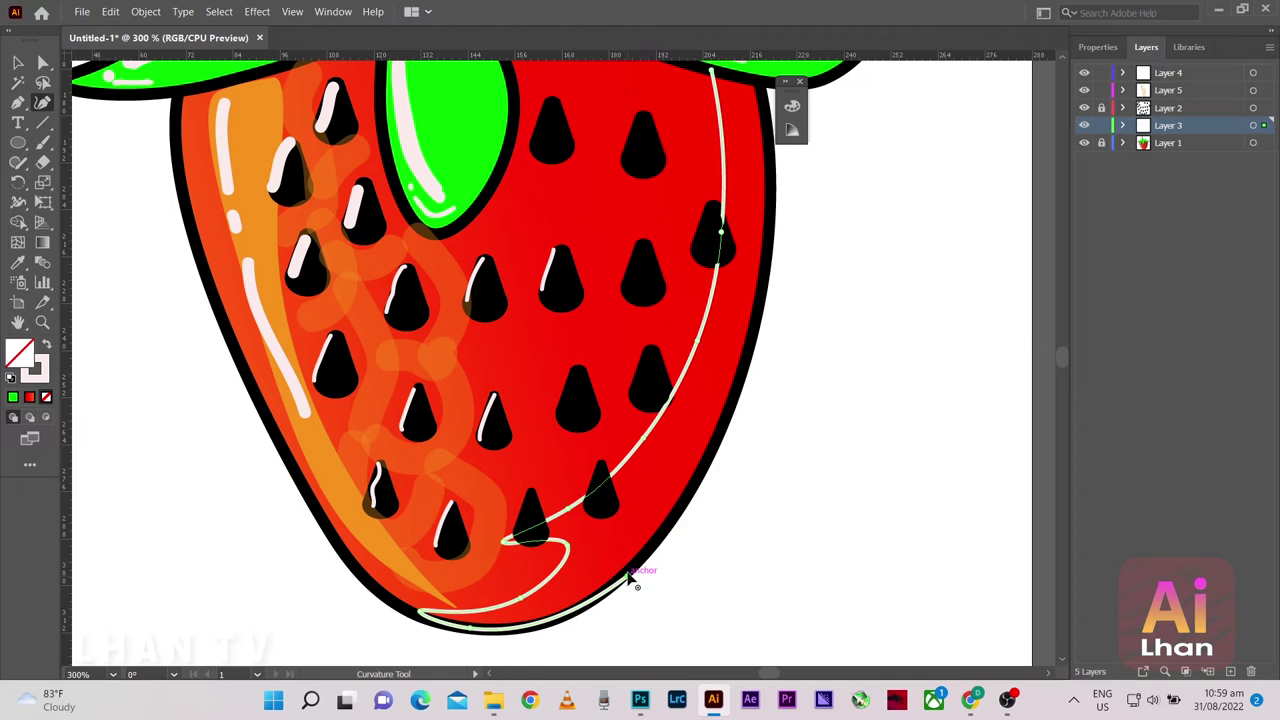
click(741, 379)
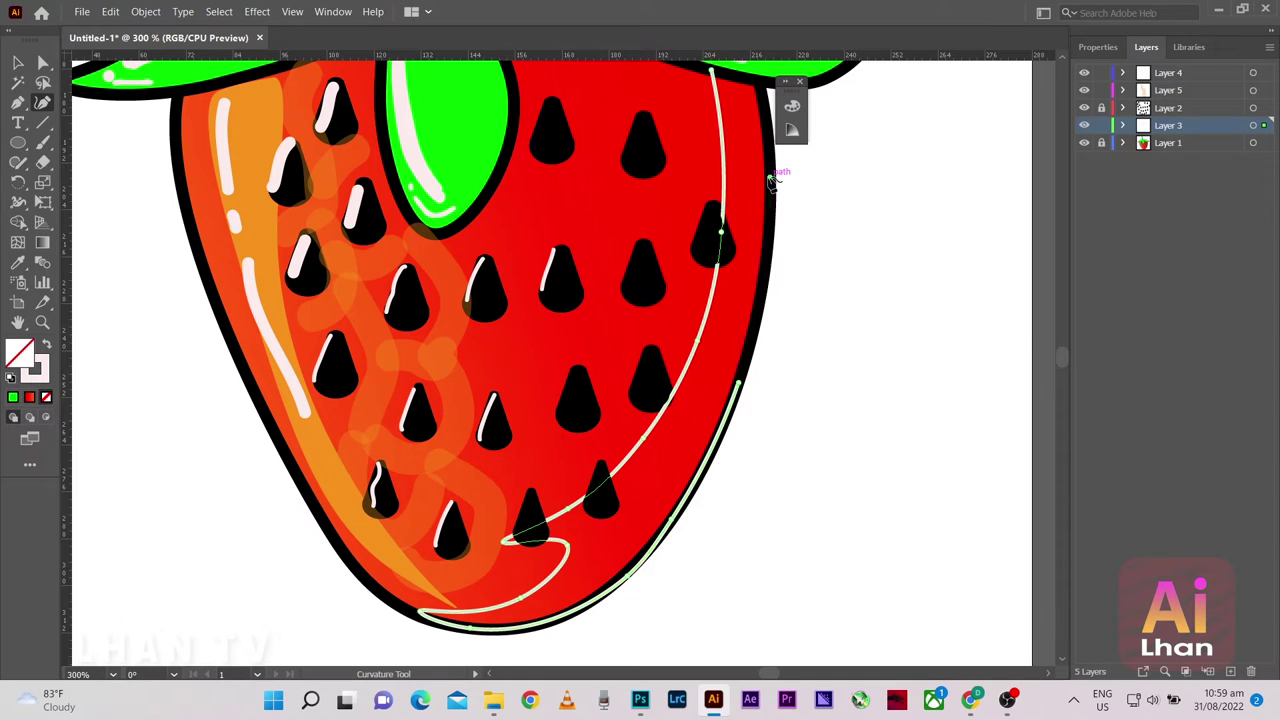
click(770, 177)
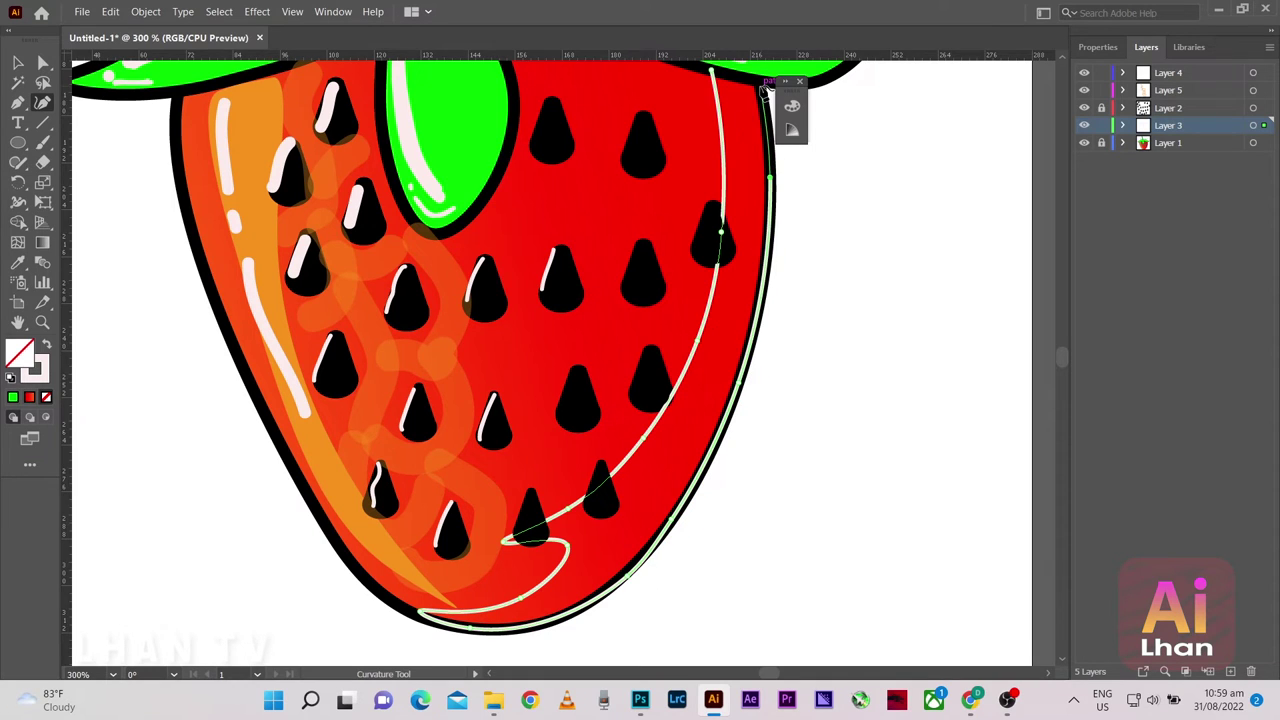
click(710, 76)
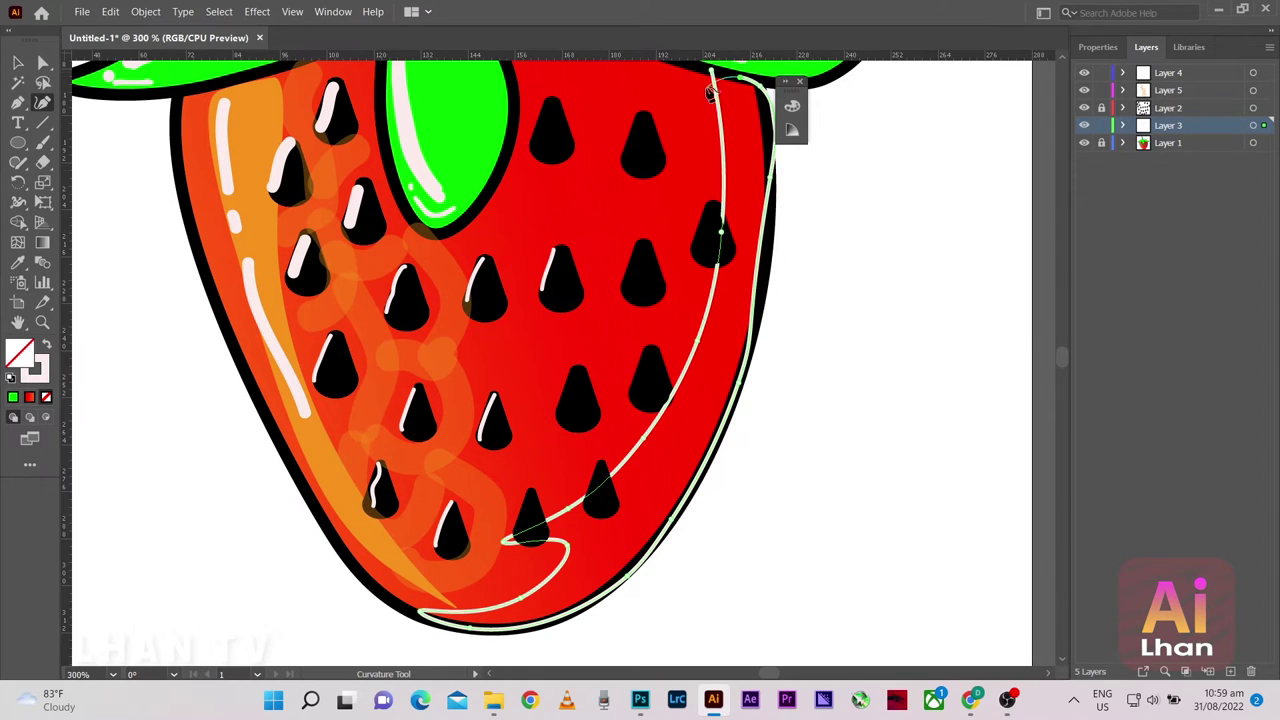
click(765, 281)
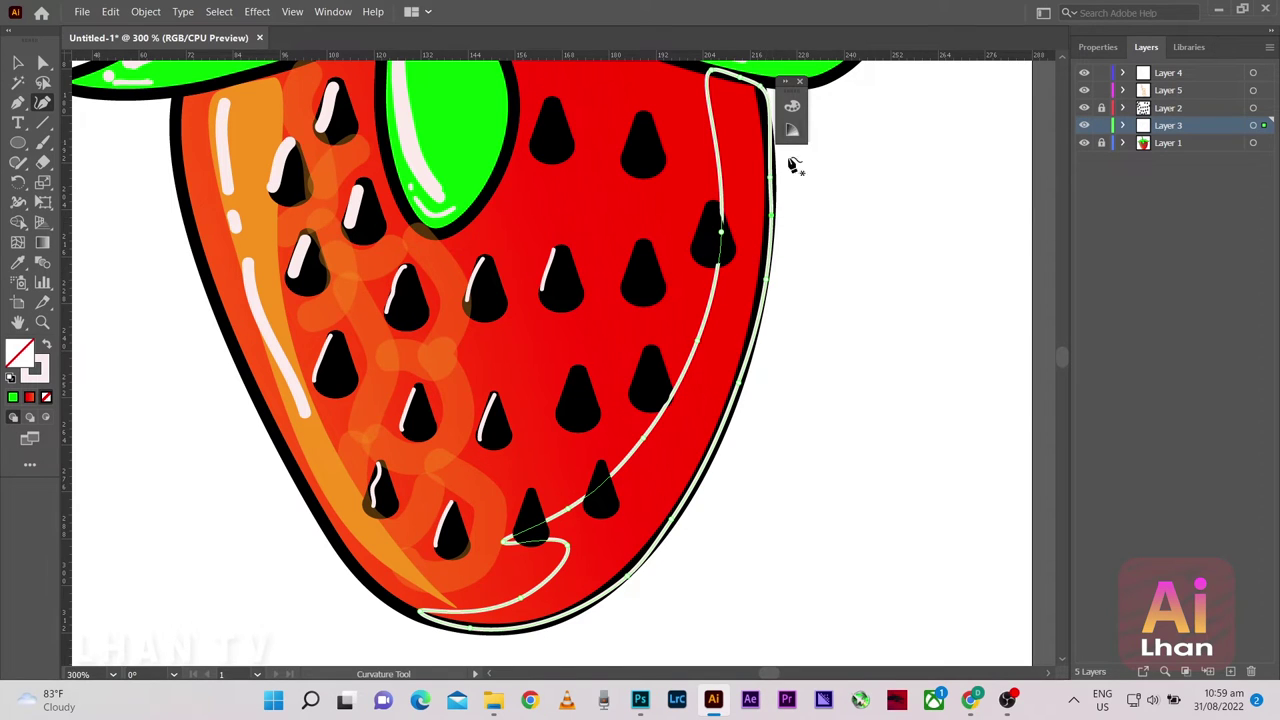
scroll(775, 222, up, 2)
scroll(772, 222, up, 2)
click(761, 203)
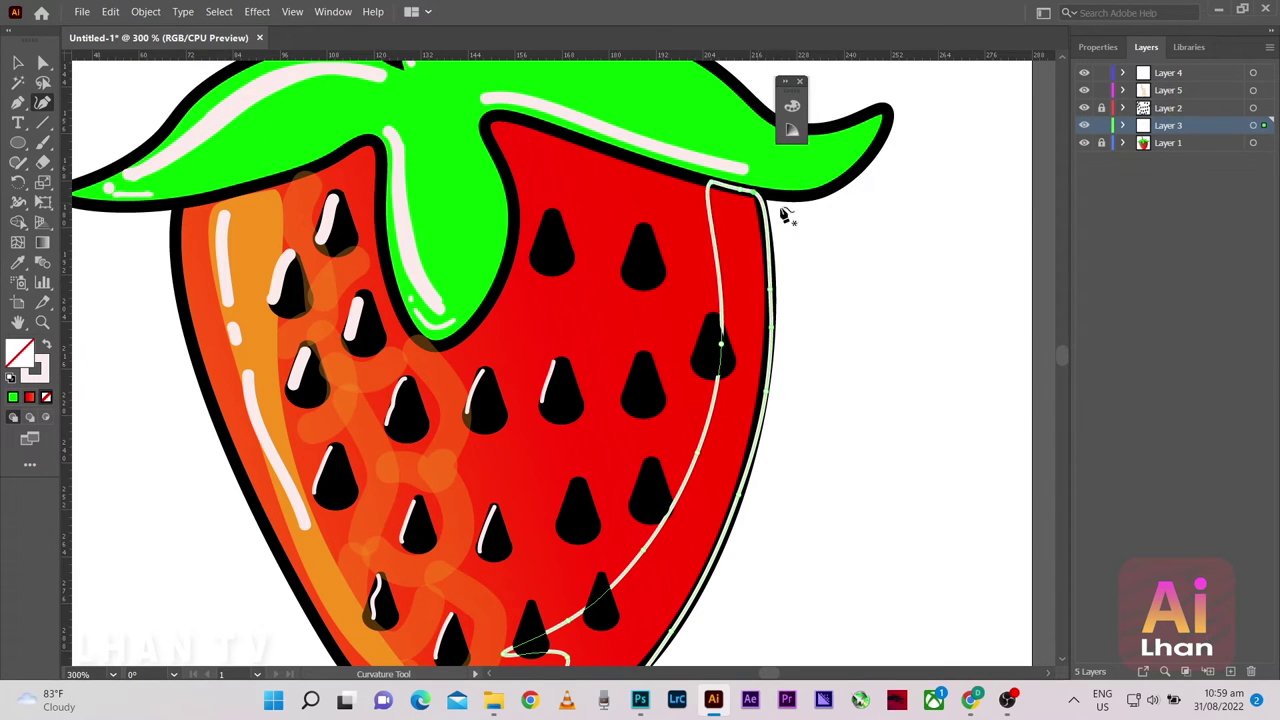
scroll(662, 455, down, 2)
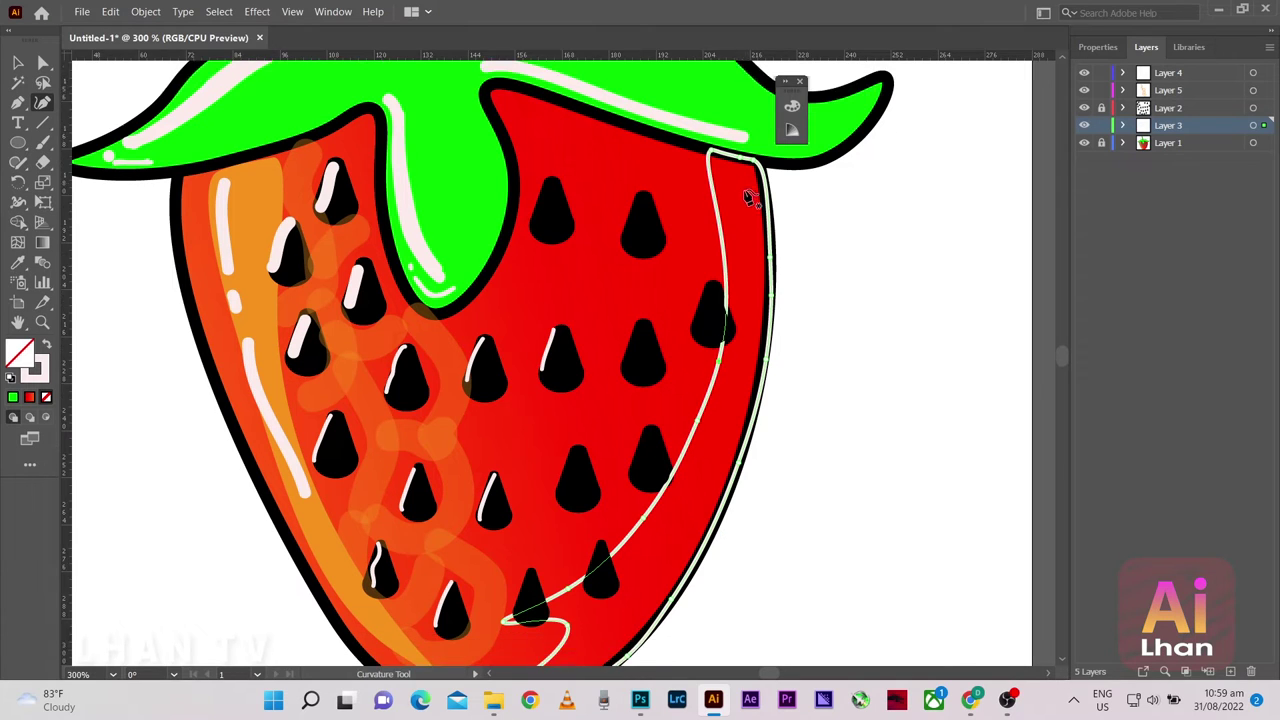
scroll(662, 455, down, 2)
scroll(662, 455, up, 2)
click(1097, 47)
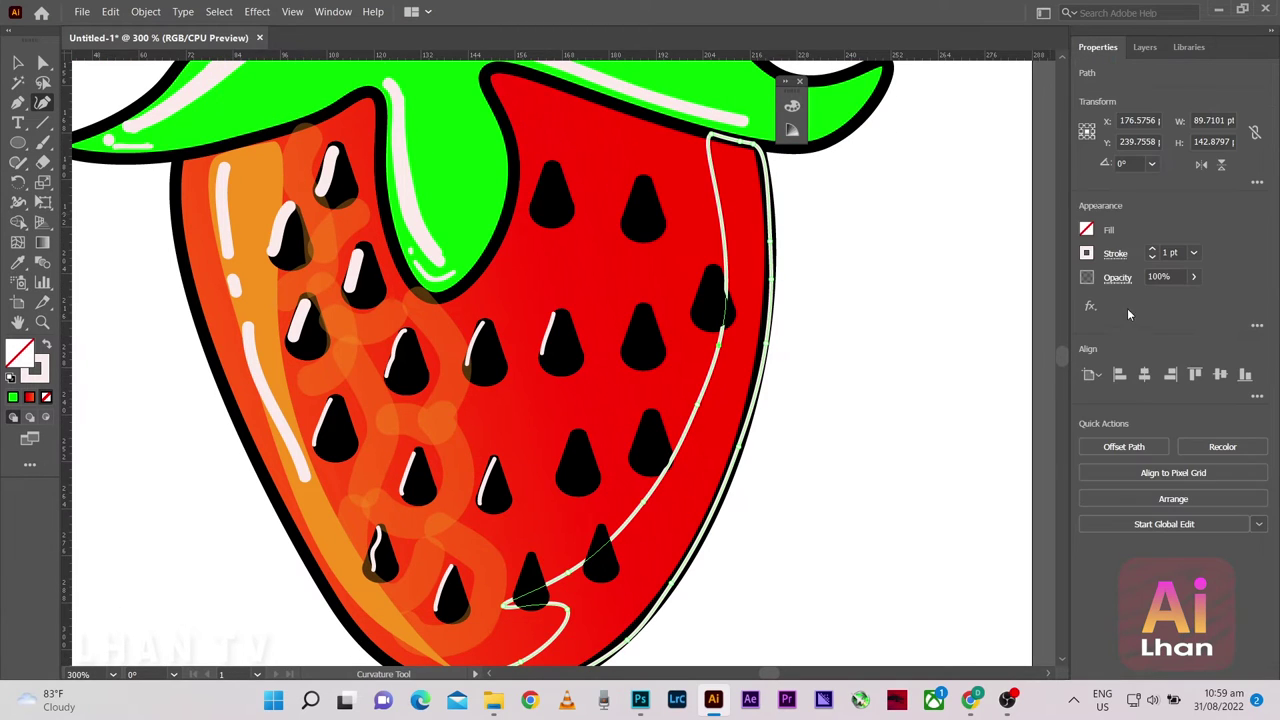
Fill the right-edge band with brown (844700)
click(1087, 230)
click(910, 399)
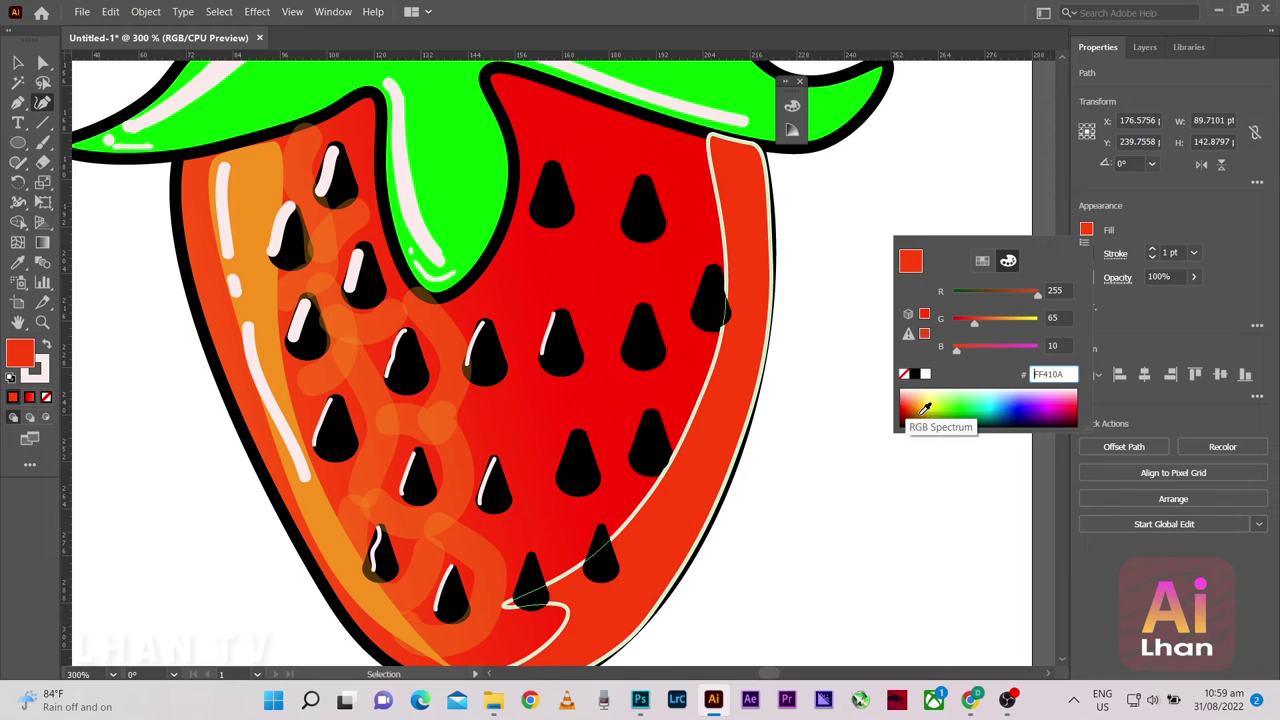
click(915, 408)
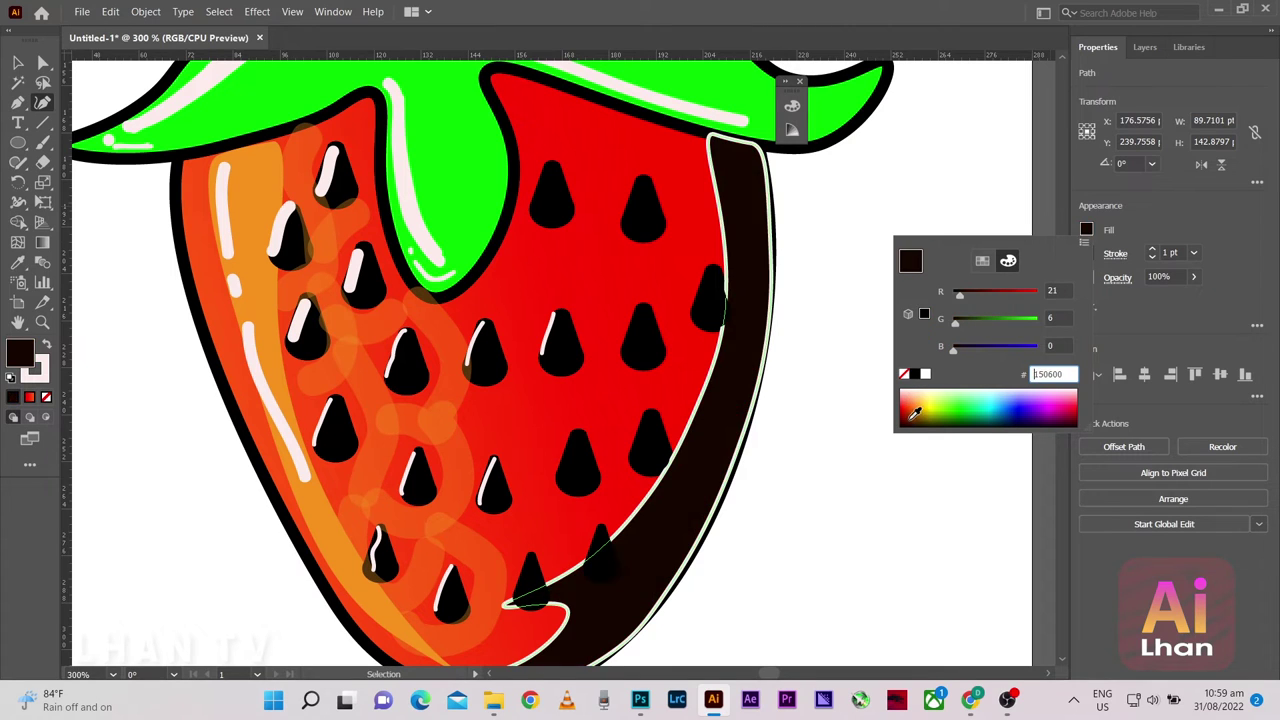
click(917, 410)
key(Escape)
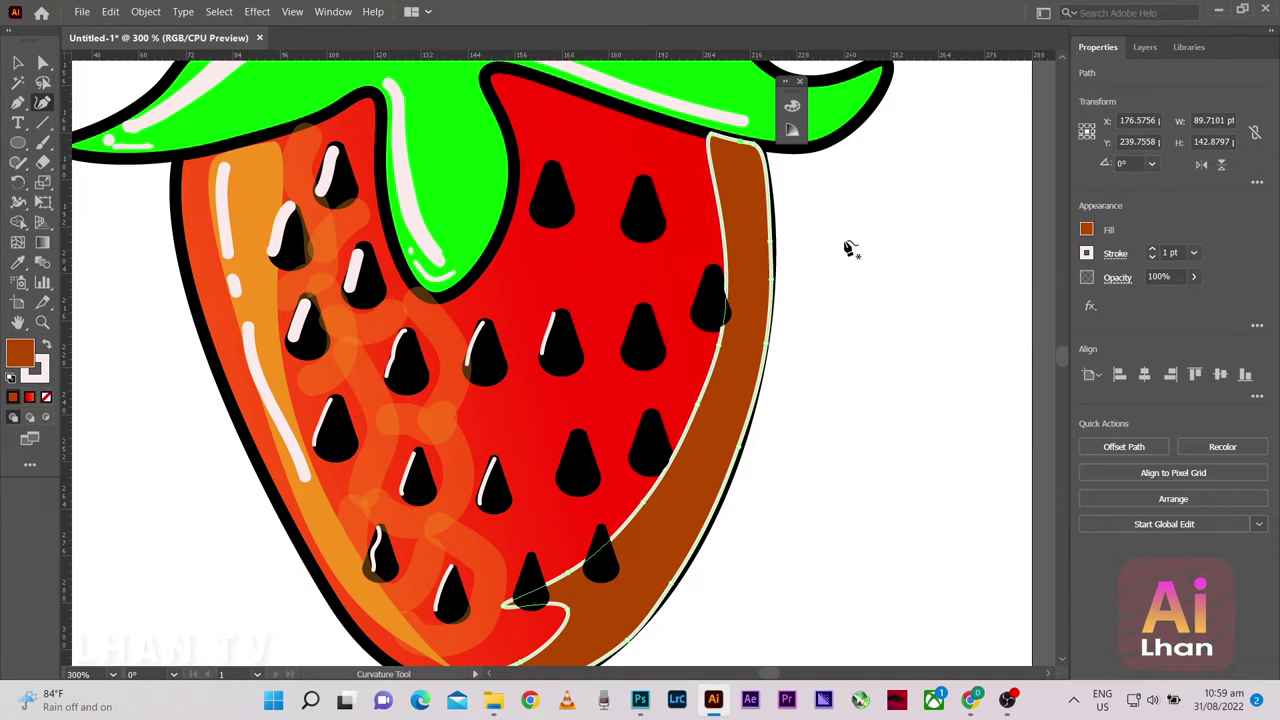
Remove the band's stroke, deselect it and return the zoom to 300%
click(1087, 254)
click(904, 313)
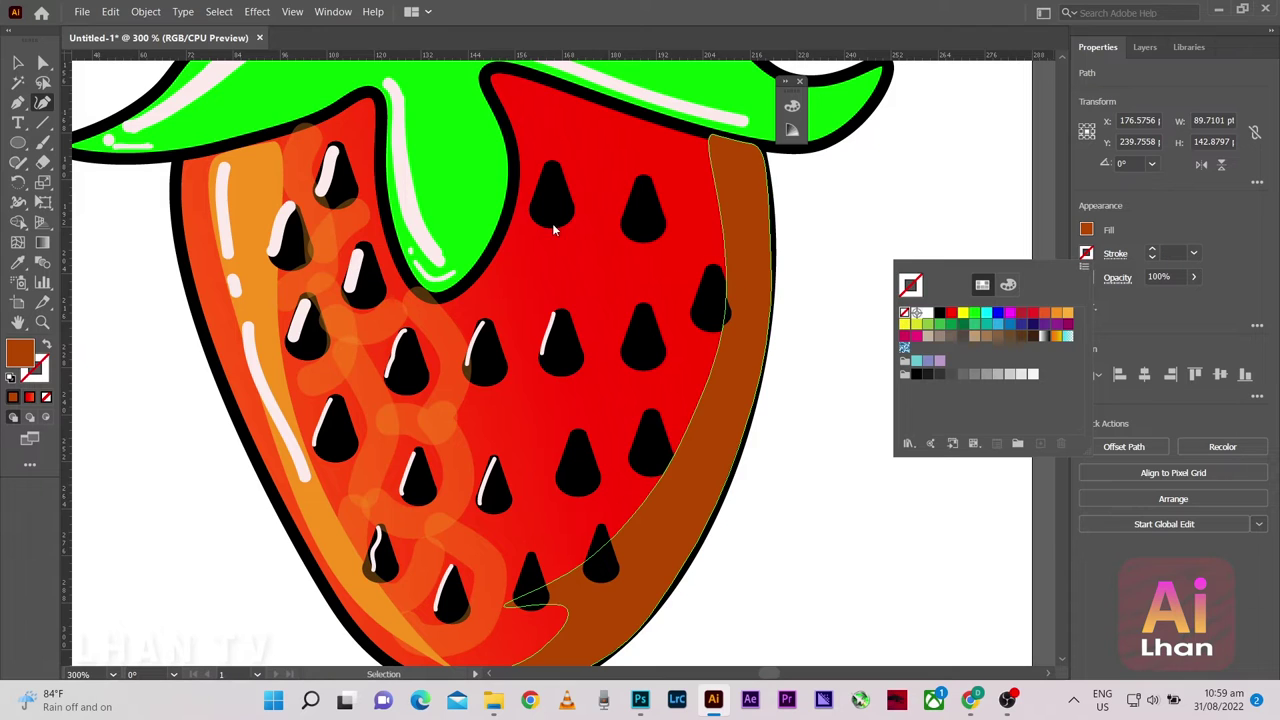
key(Escape)
key(v)
click(929, 277)
key(ctrl+minus)
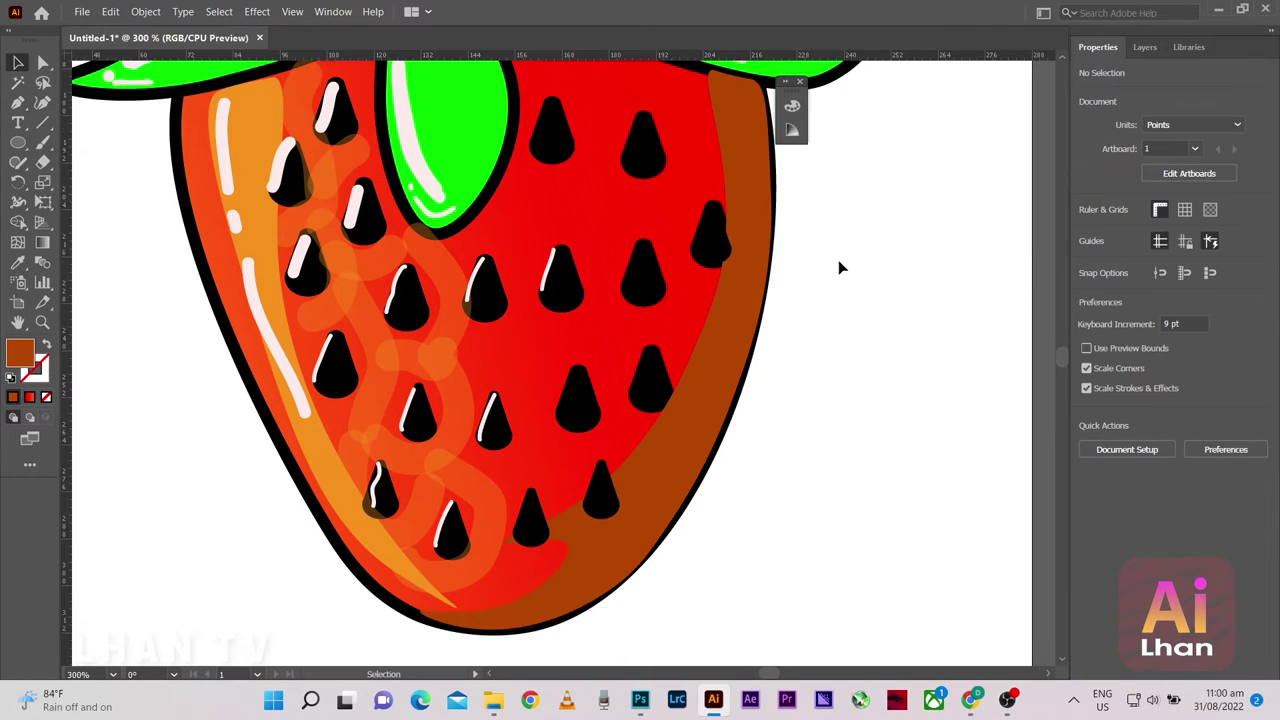
key(ctrl+minus)
key(ctrl+plus)
key(ctrl+plus)
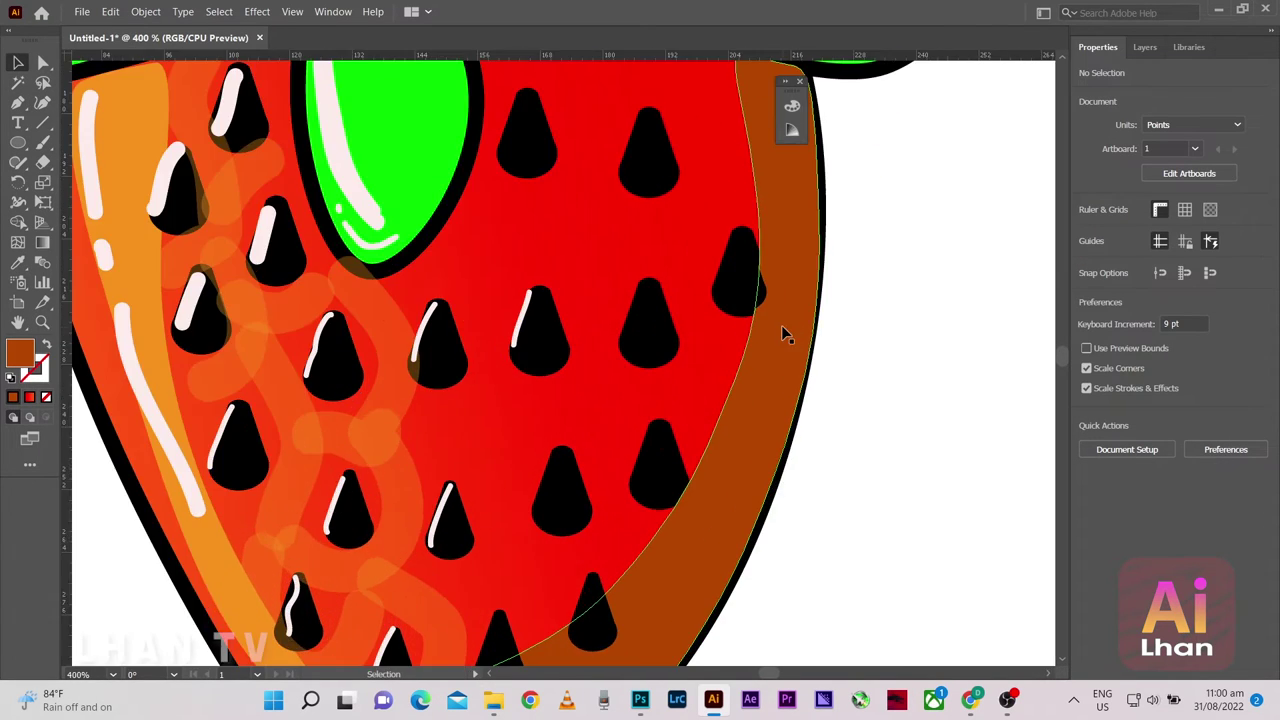
key(F7)
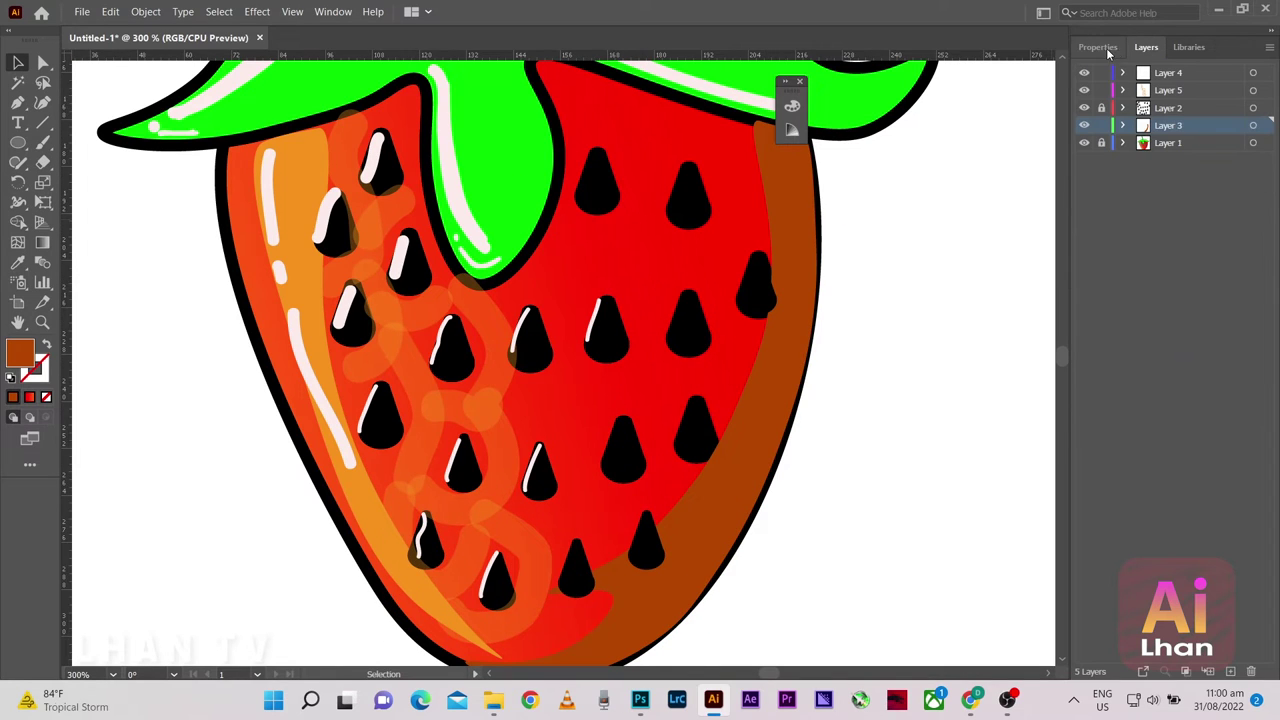
key(ctrl+z)
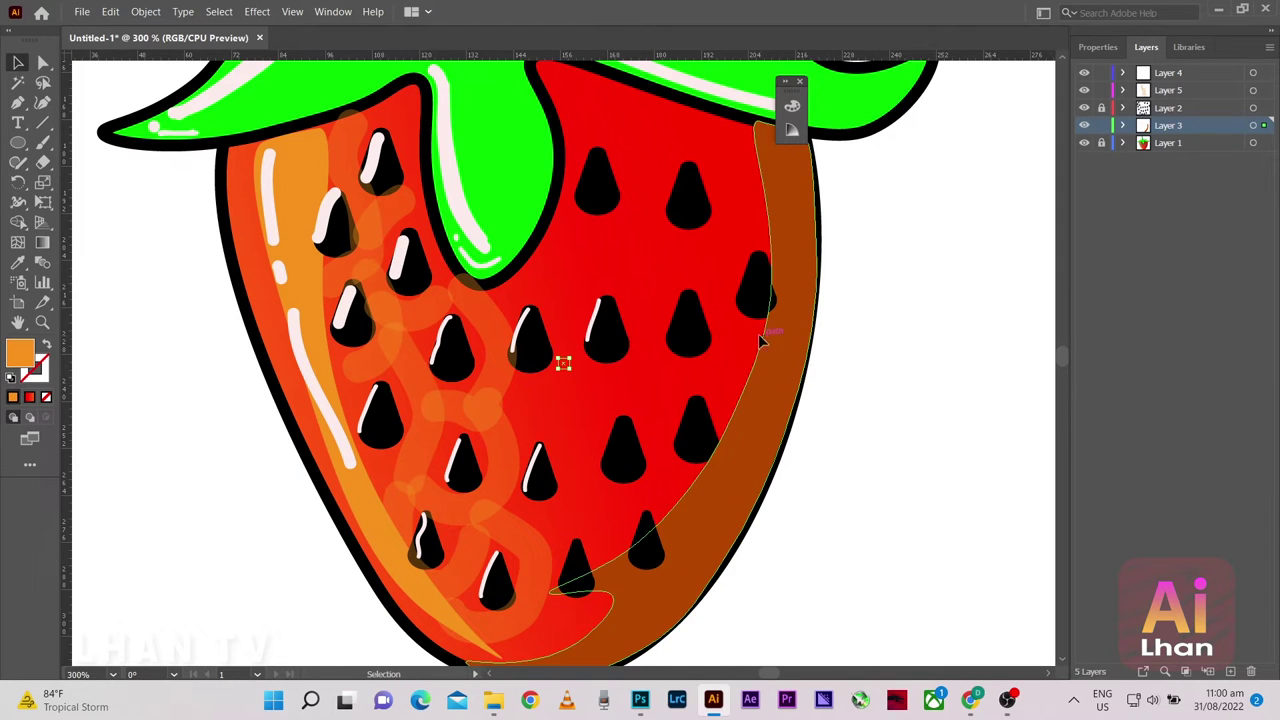
Move and narrow the brown band so it sits along the right edge
click(757, 286)
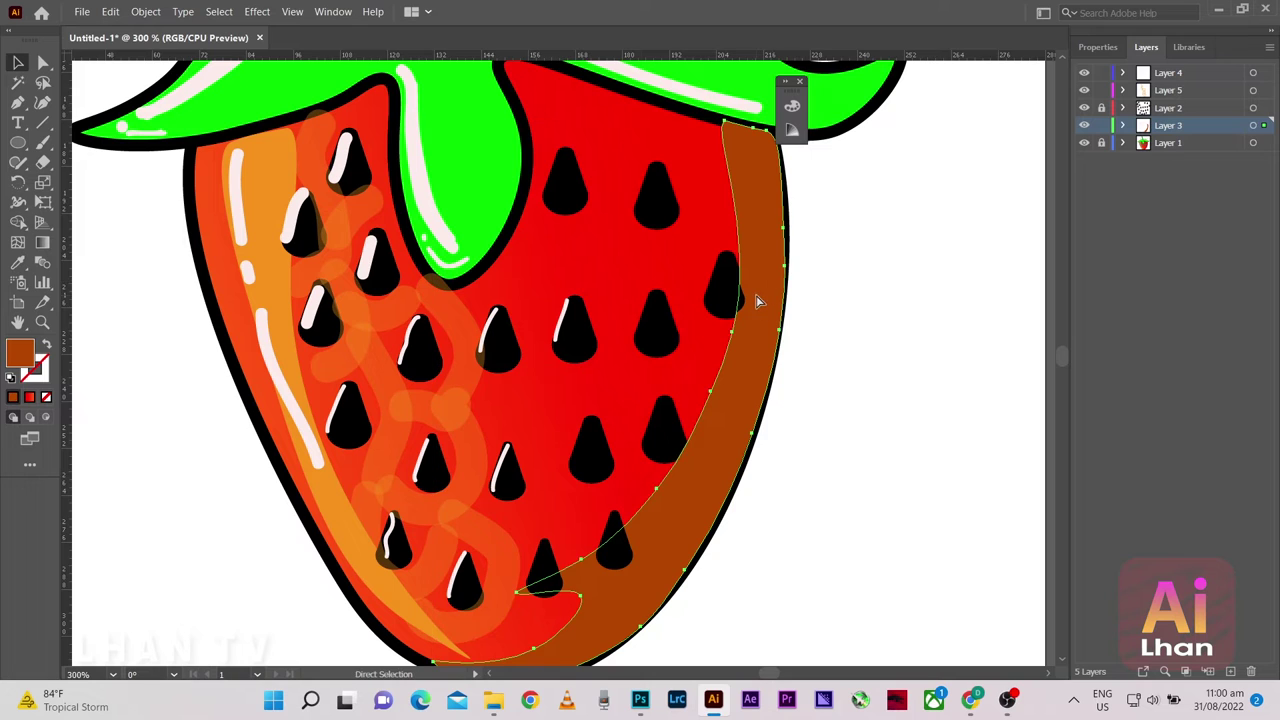
mouse_move(700, 333)
mouse_down()
mouse_move(758, 383)
mouse_move(772, 356)
mouse_move(746, 330)
mouse_move(735, 340)
mouse_up()
drag(797, 314, 771, 300)
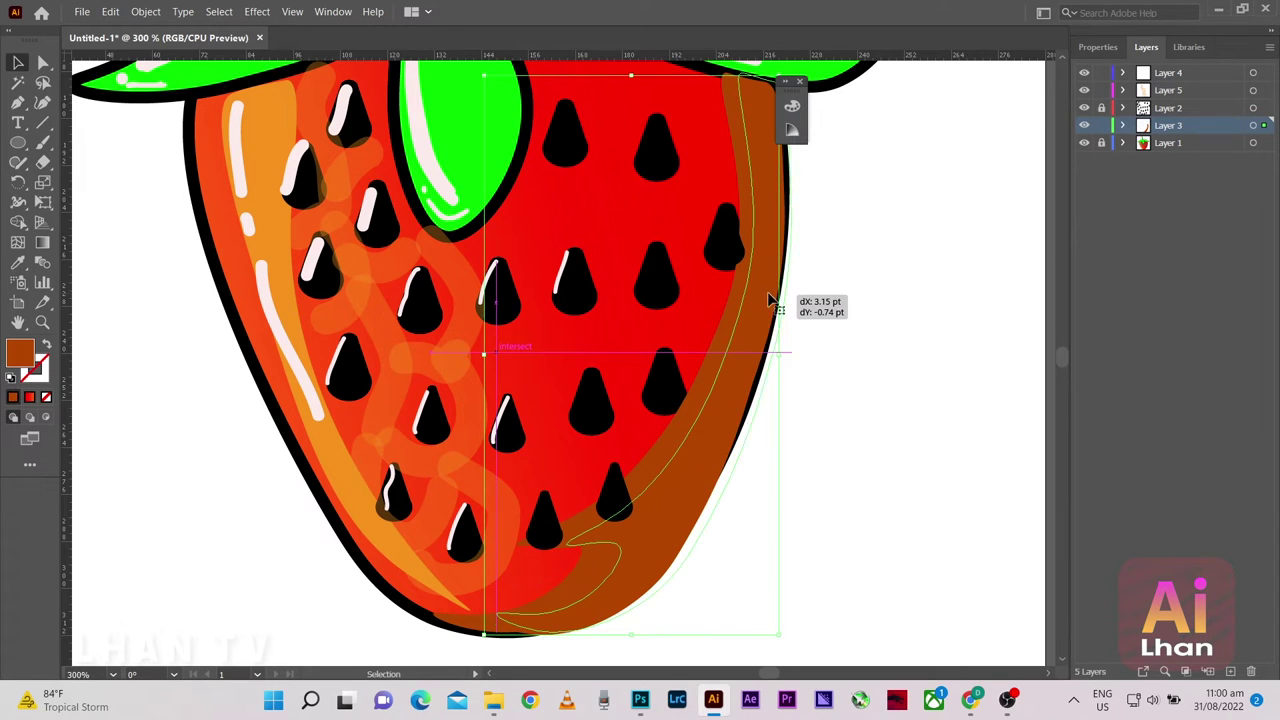
drag(643, 632, 640, 640)
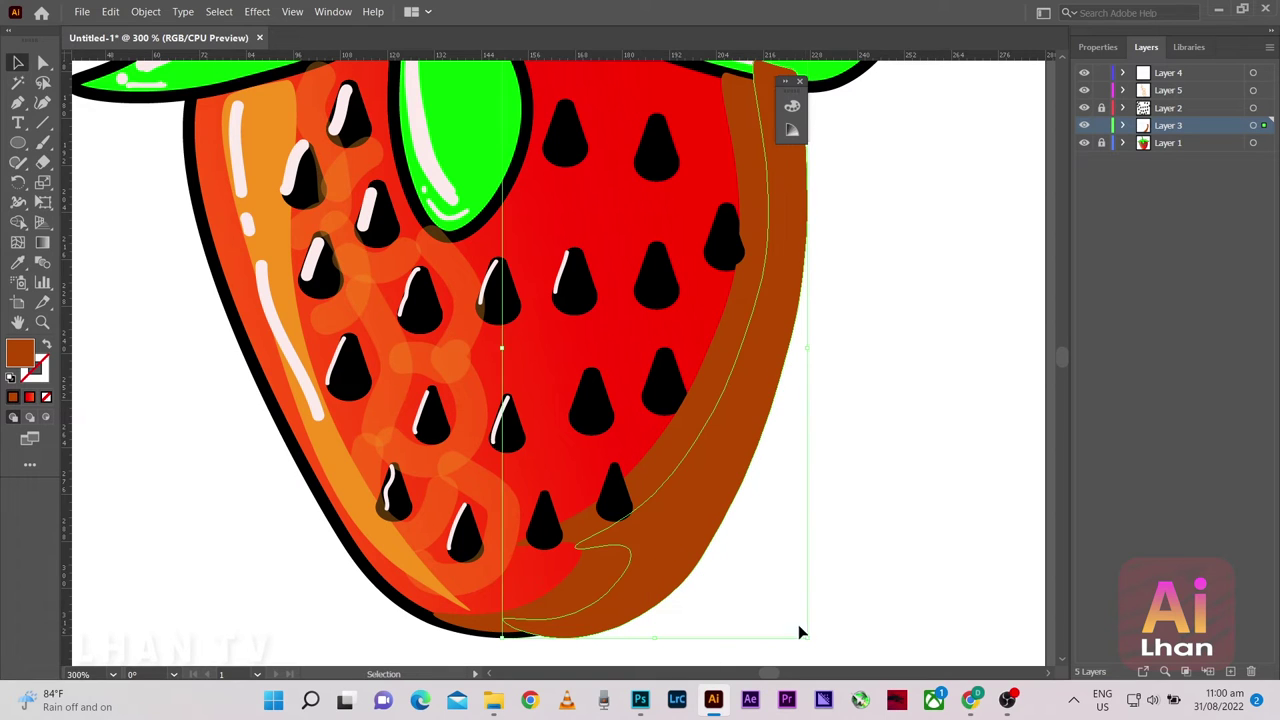
drag(807, 636, 789, 643)
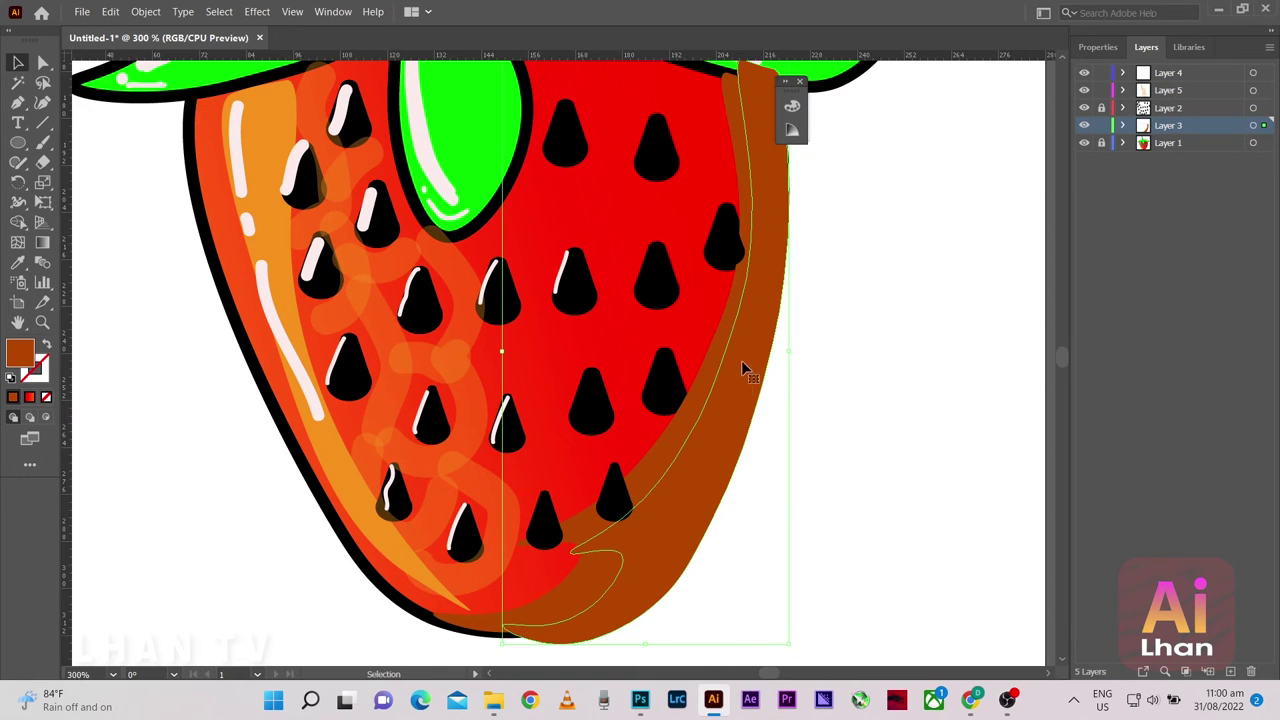
drag(741, 360, 740, 365)
scroll(670, 515, down, 2)
drag(648, 572, 648, 550)
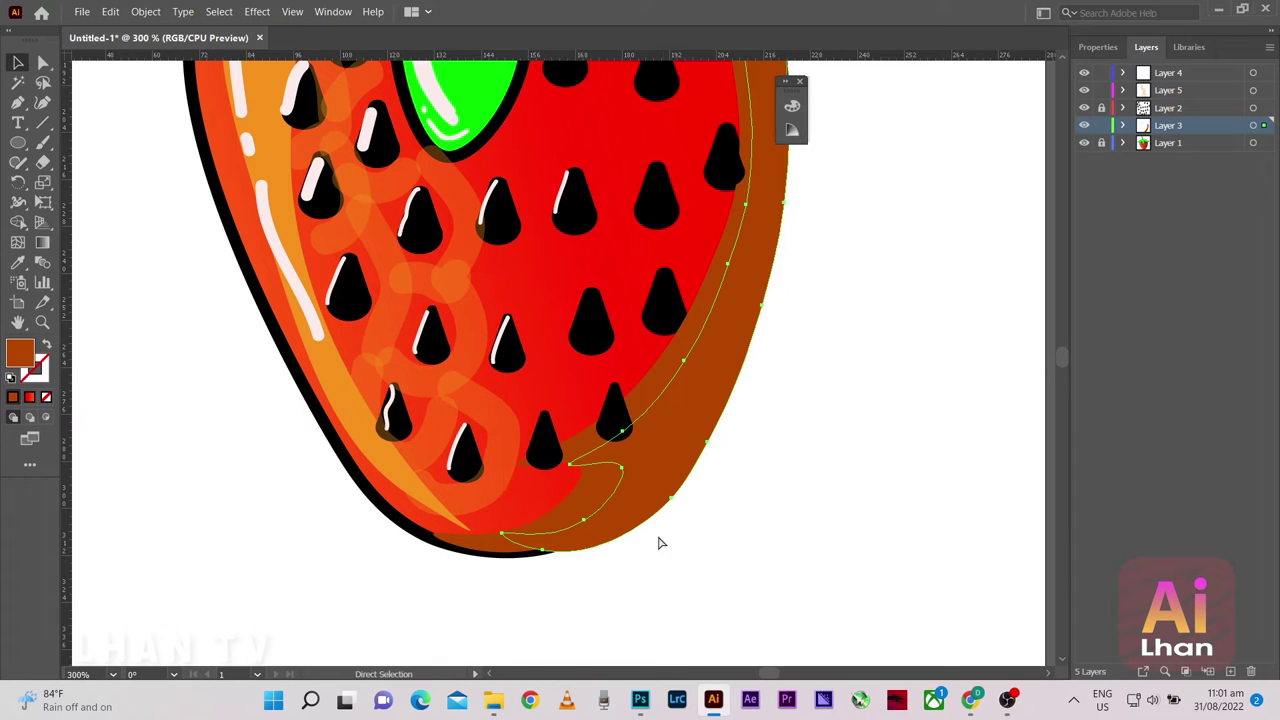
drag(672, 503, 648, 508)
scroll(742, 280, up, 3)
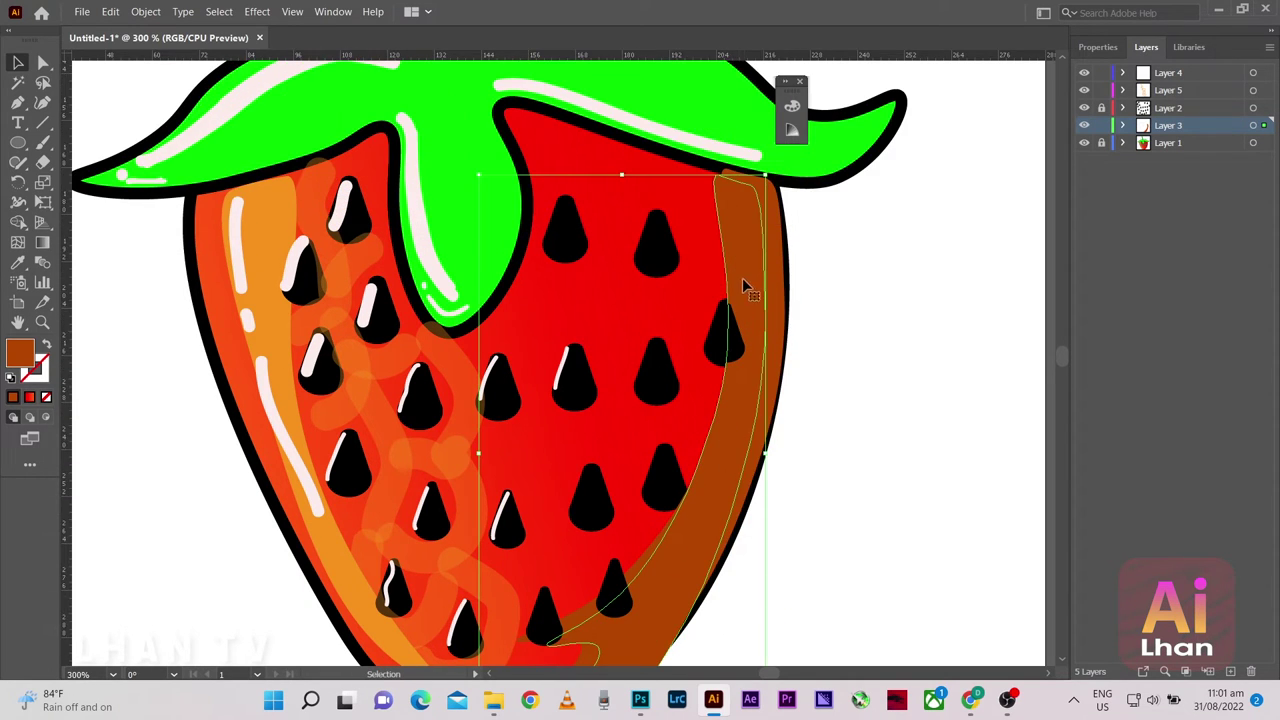
scroll(755, 280, down, 1)
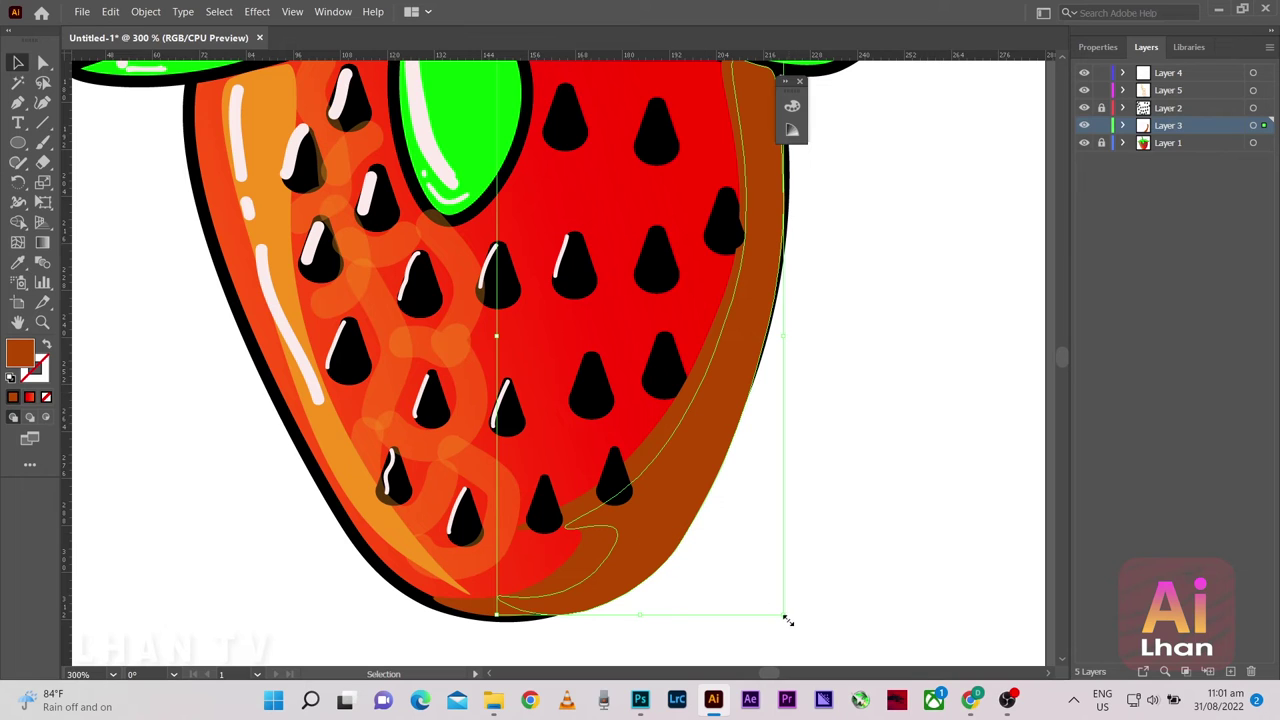
Rescale and reposition the band so it hugs the rounded bottom
drag(788, 618, 788, 610)
scroll(756, 310, up, 2)
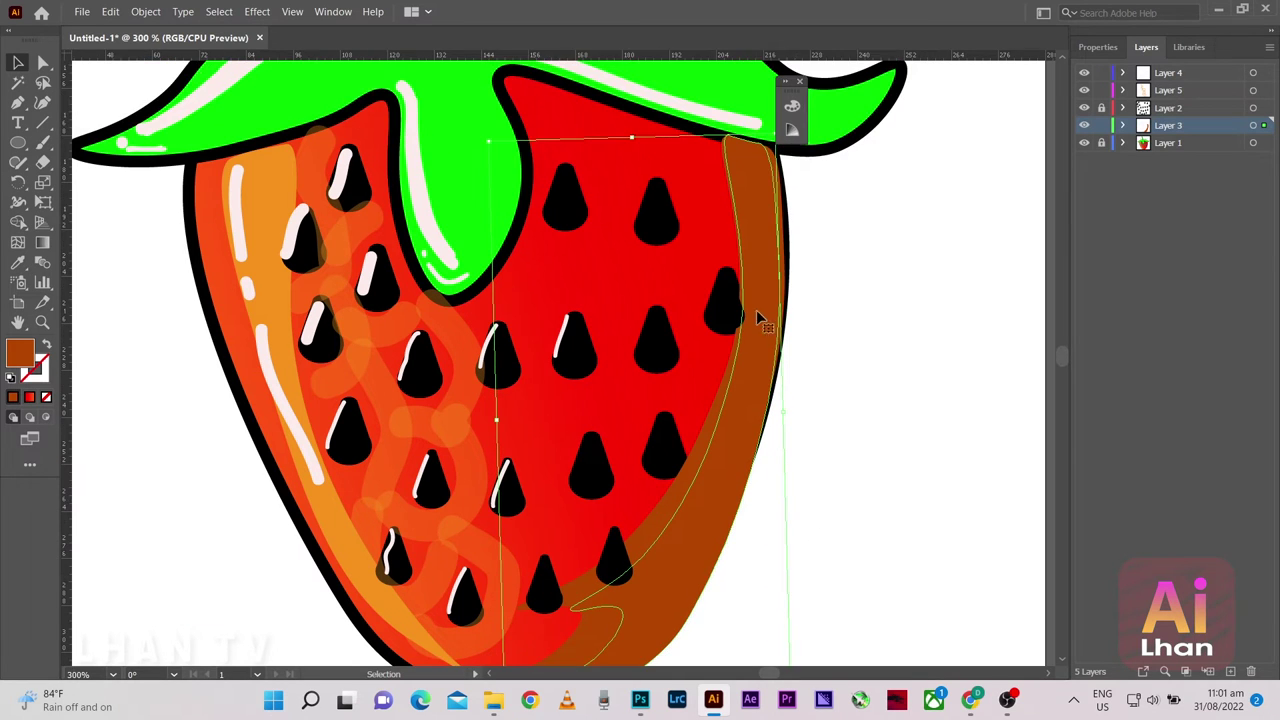
scroll(771, 310, down, 1)
scroll(757, 240, down, 2)
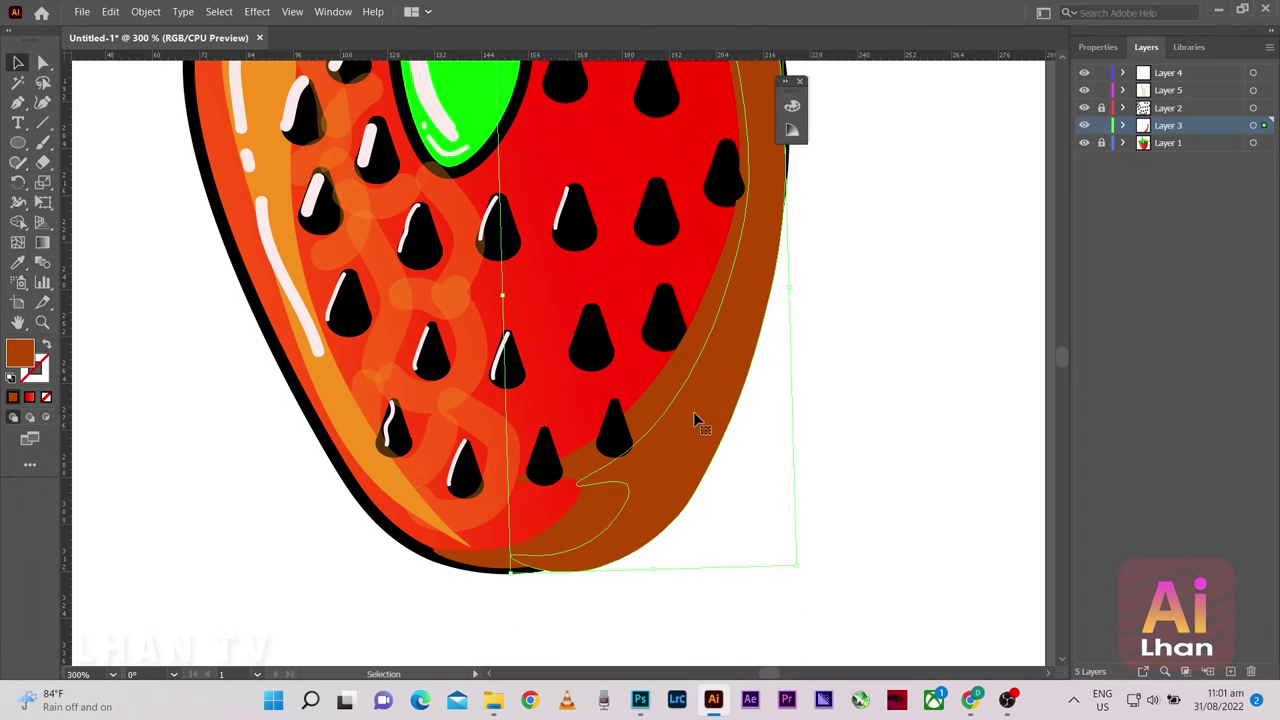
key(a)
scroll(700, 420, up, 2)
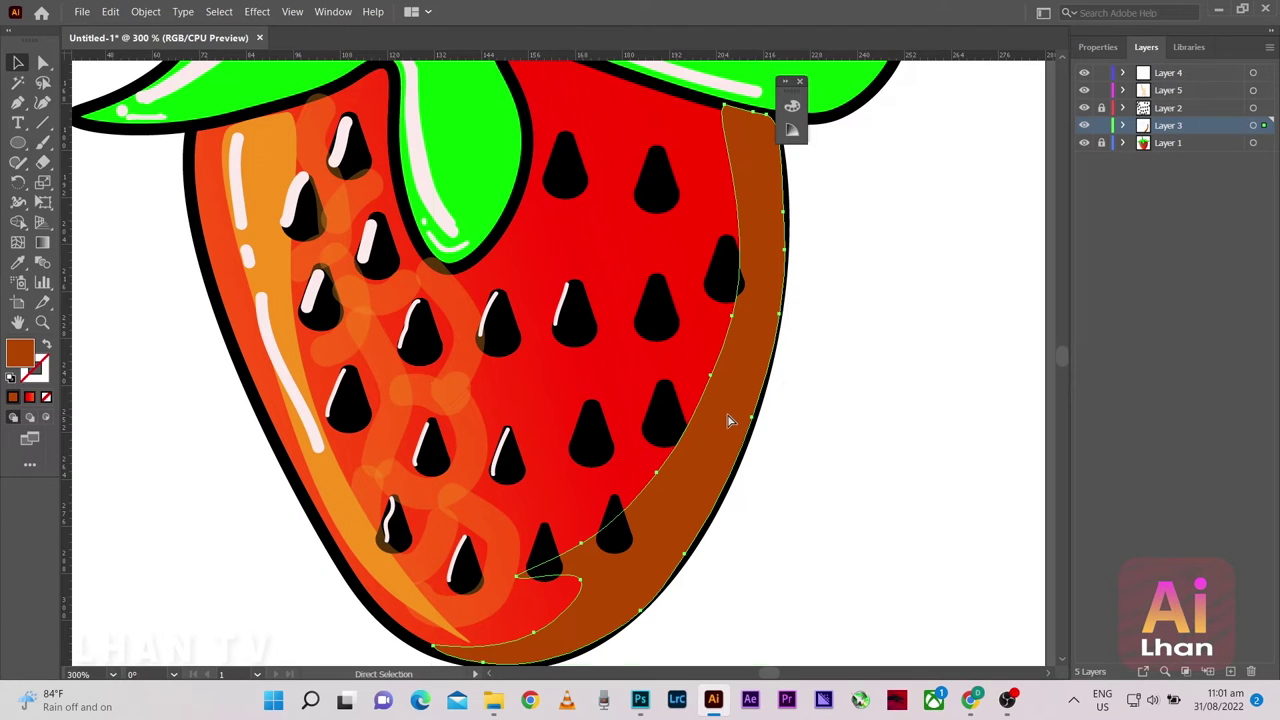
key(v)
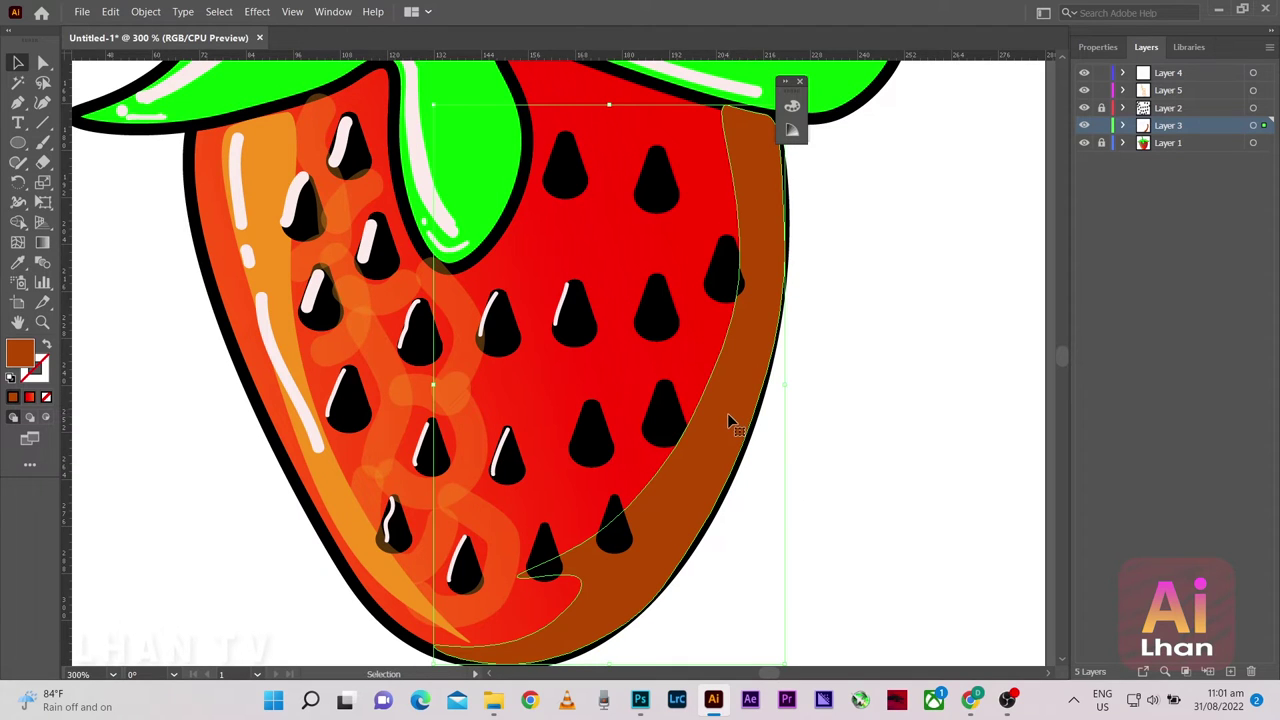
mouse_move(731, 420)
mouse_down()
mouse_move(873, 408)
mouse_move(690, 406)
mouse_up()
scroll(690, 405, down, 1)
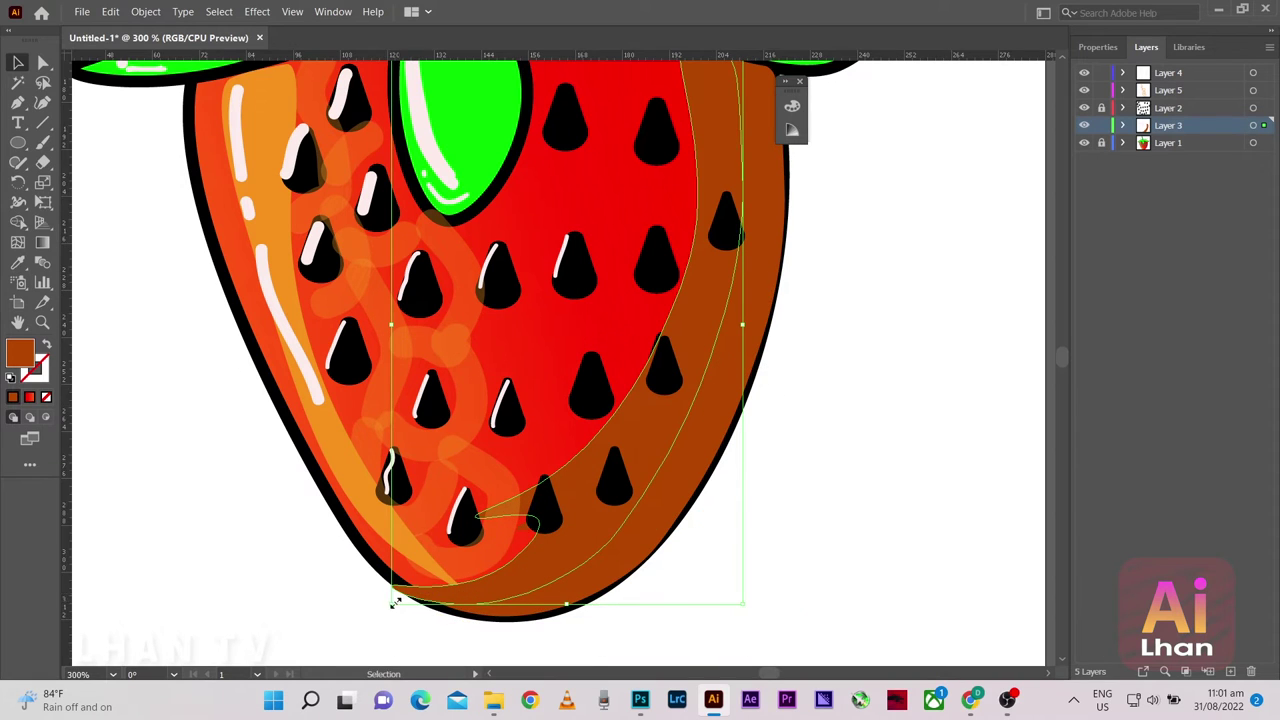
drag(393, 602, 395, 598)
scroll(690, 517, up, 2)
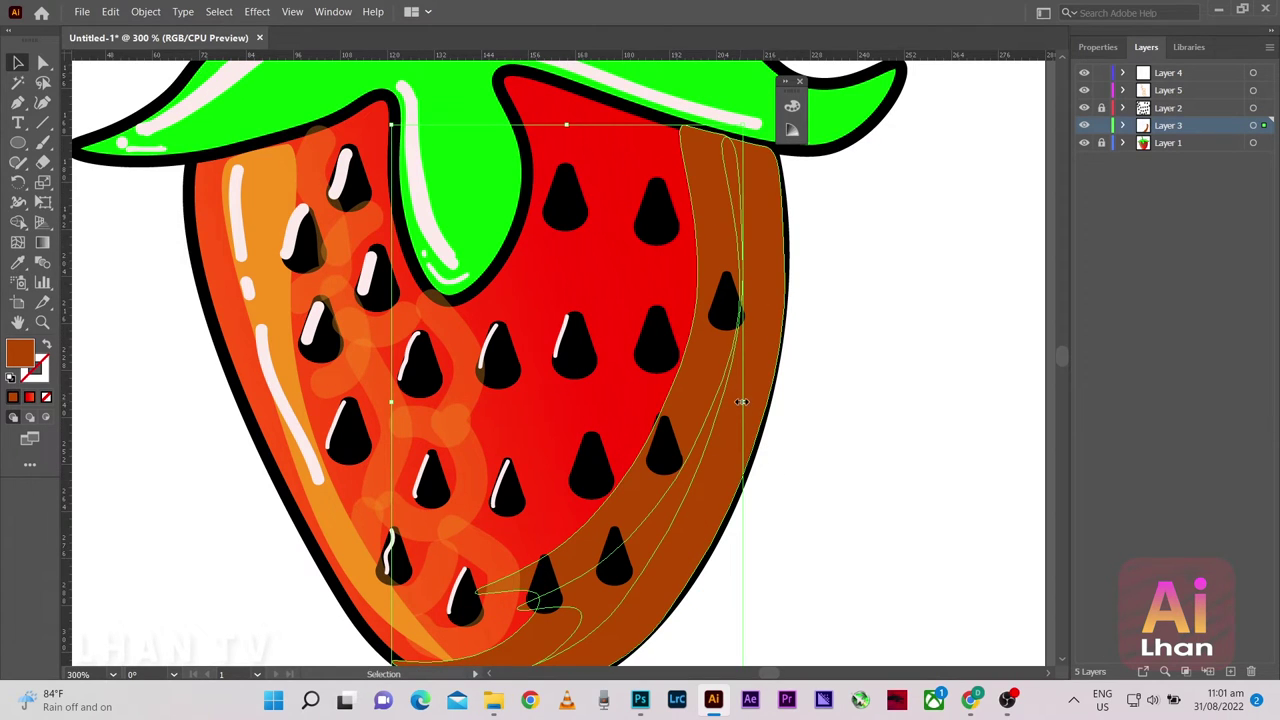
drag(741, 401, 780, 400)
scroll(760, 410, down, 1)
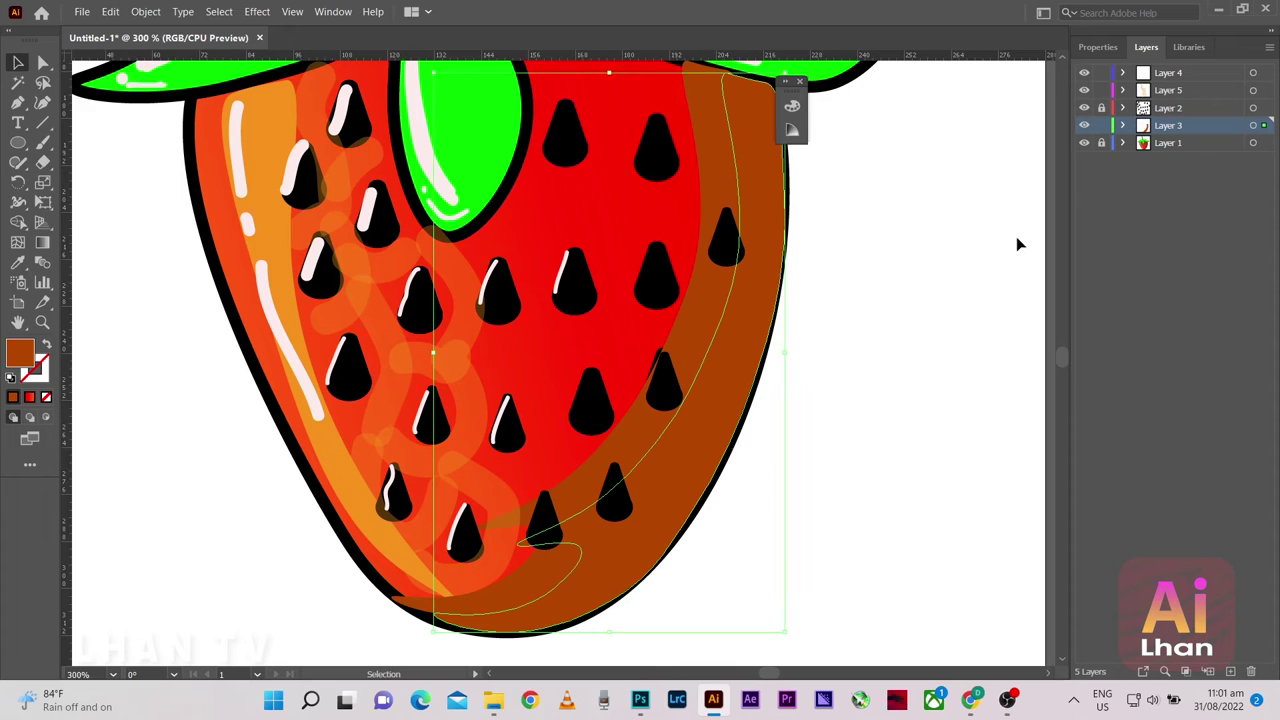
Darken the band's fill to reddish brown R70 G25 B0 (461900)
click(1097, 47)
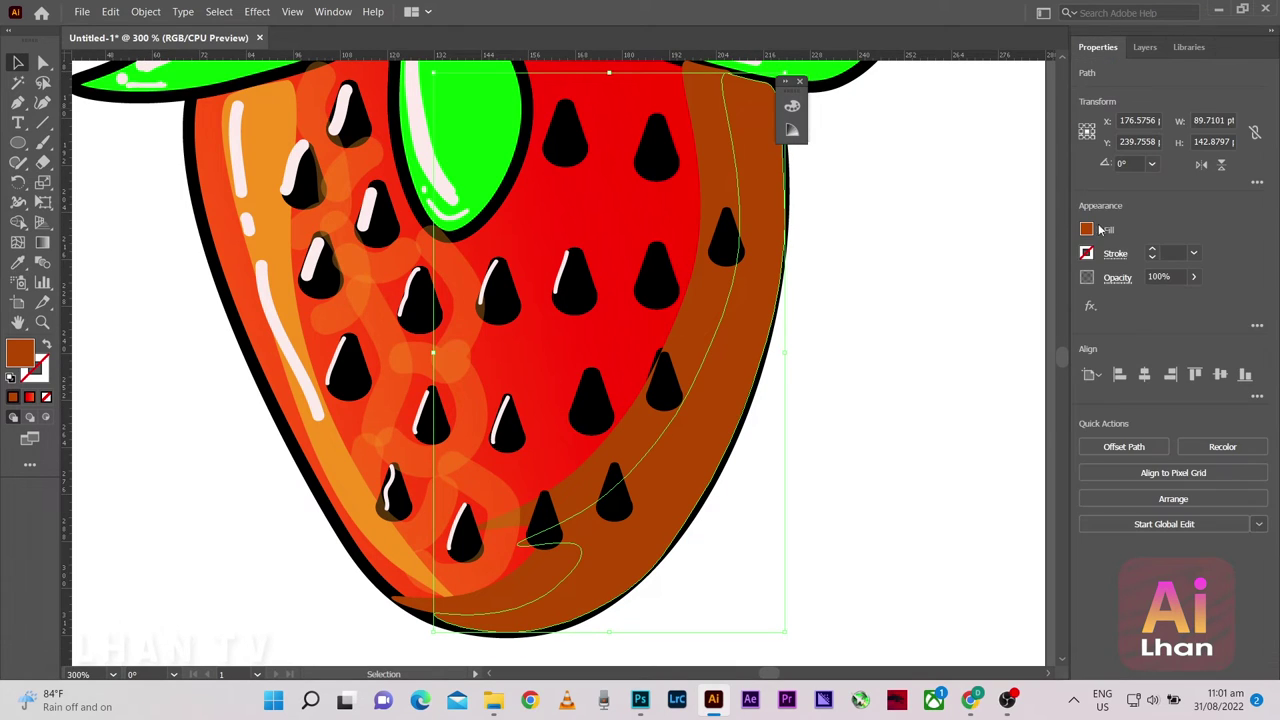
click(1086, 231)
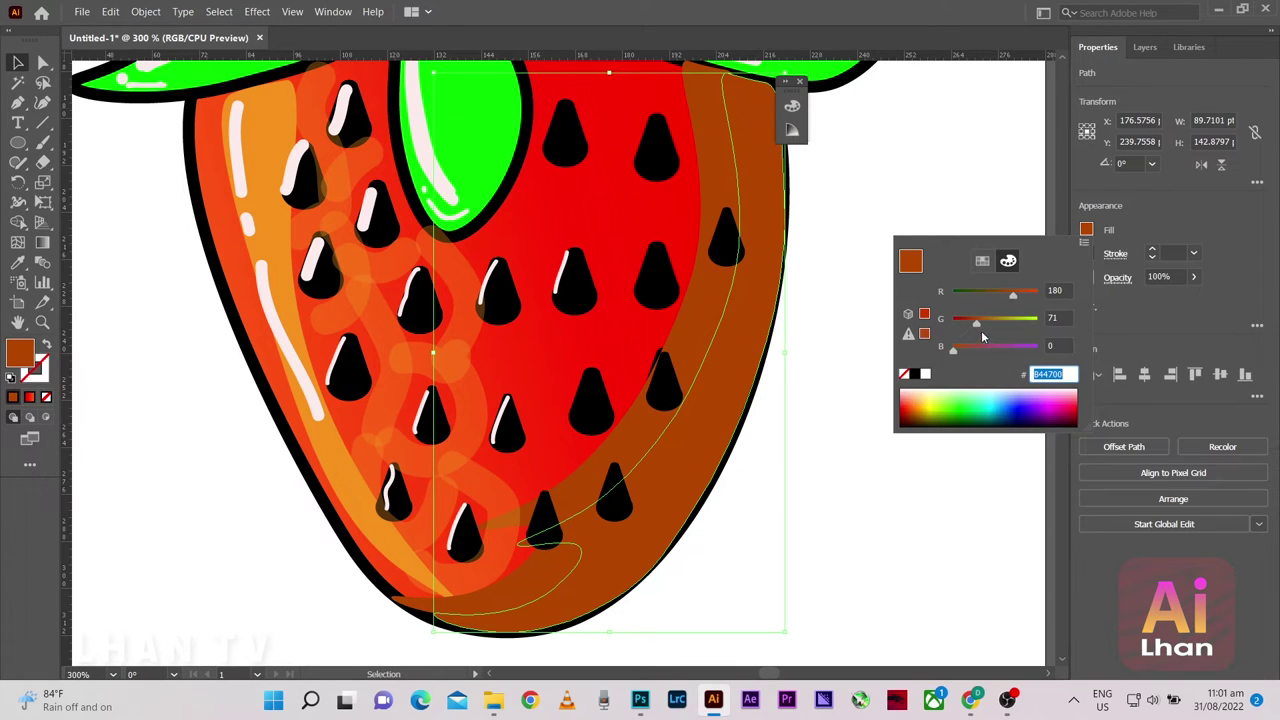
click(981, 296)
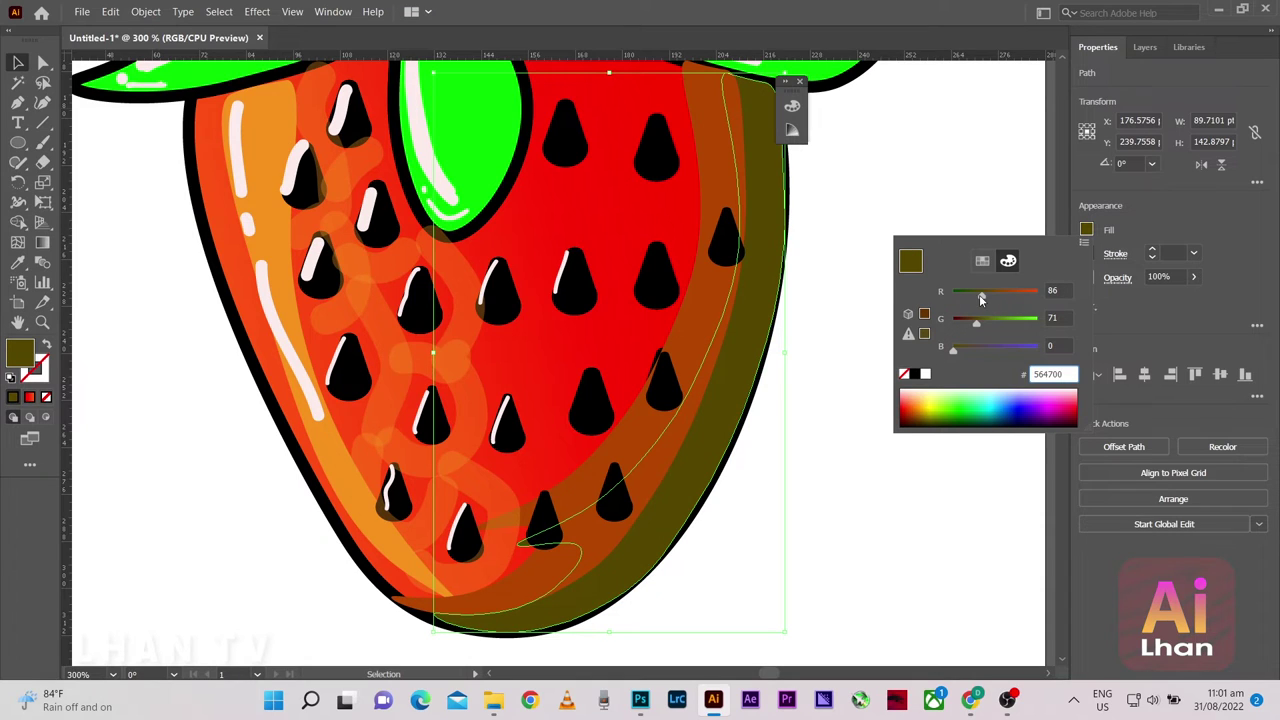
drag(981, 298, 951, 349)
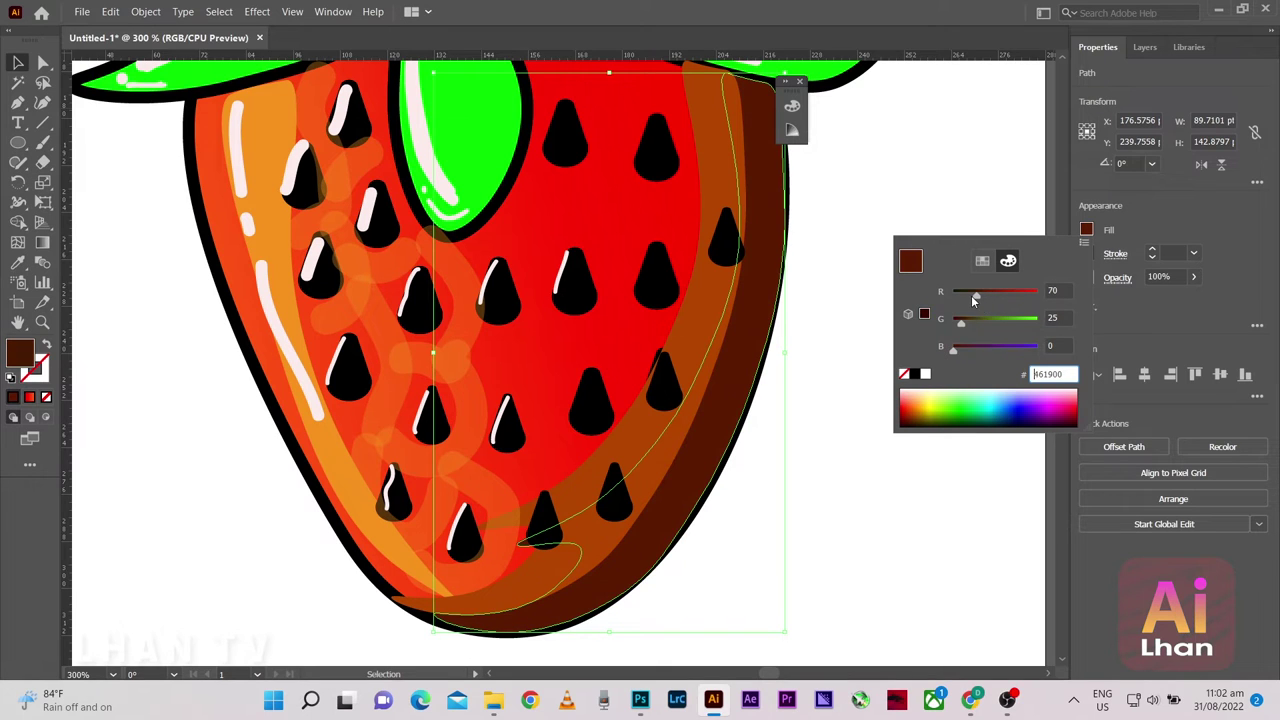
drag(975, 300, 969, 300)
key(Escape)
Zoom the view to 150% and clear the selection
key(ctrl+0)
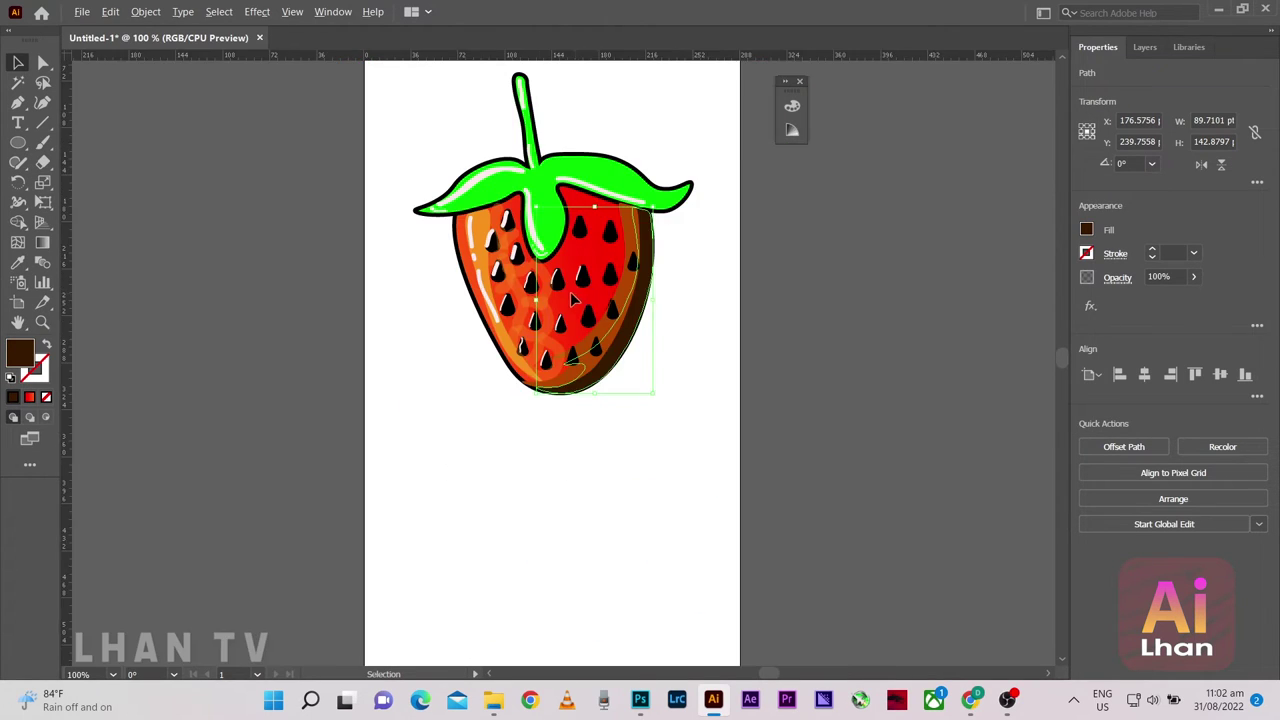
key(ctrl+plus)
click(363, 274)
alt+scroll(675, 215, up, 1)
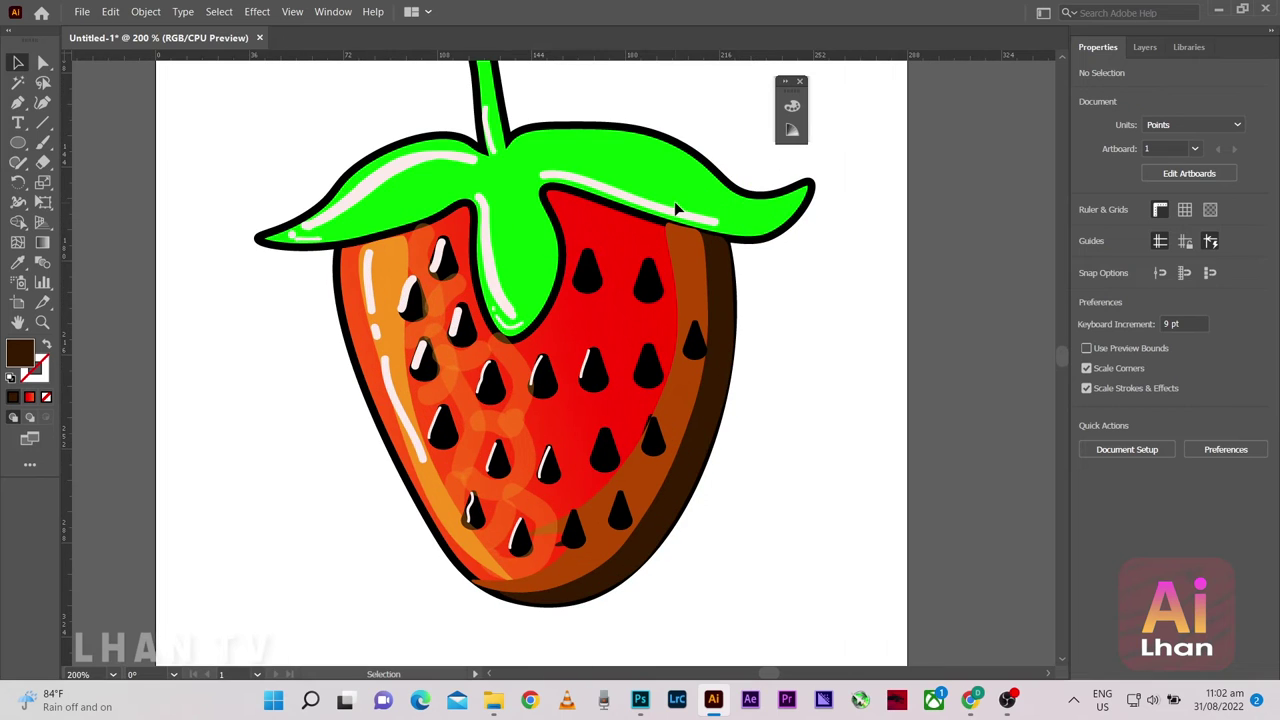
Show Layers 1–5 in the Layers panel, leaving nothing selected
click(1145, 47)
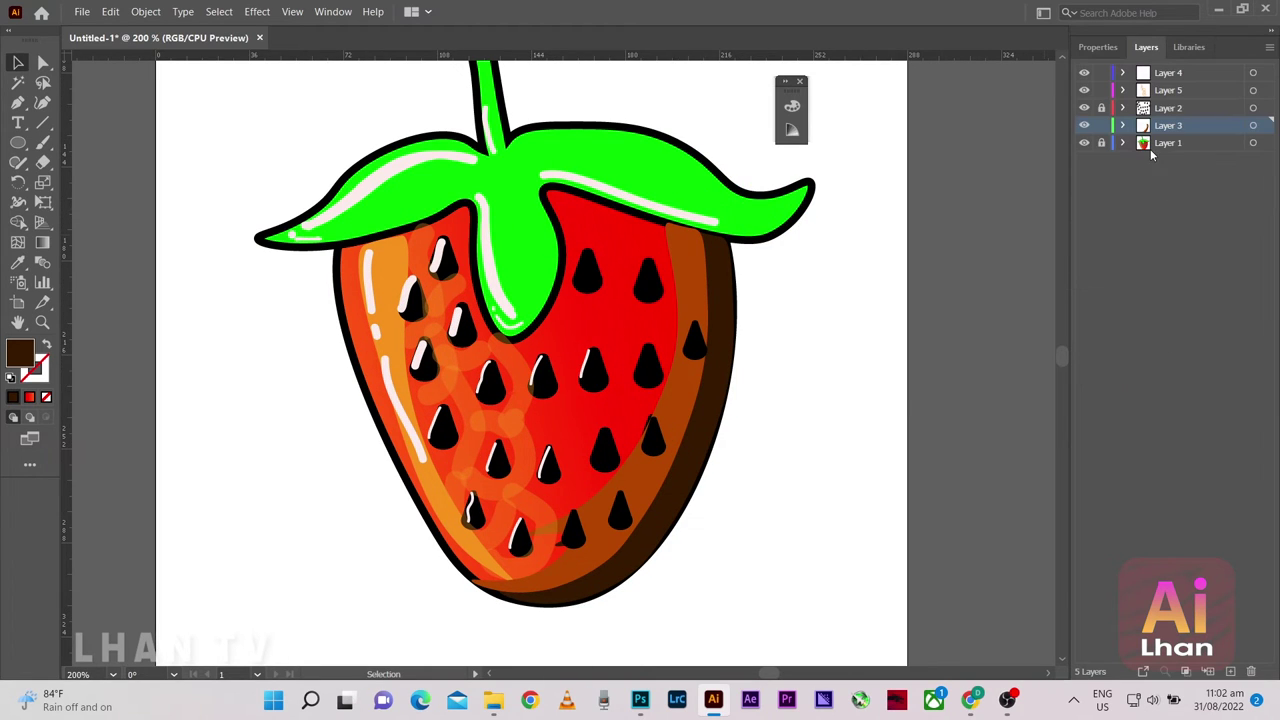
scroll(910, 187, up, 2)
scroll(733, 276, up, 1)
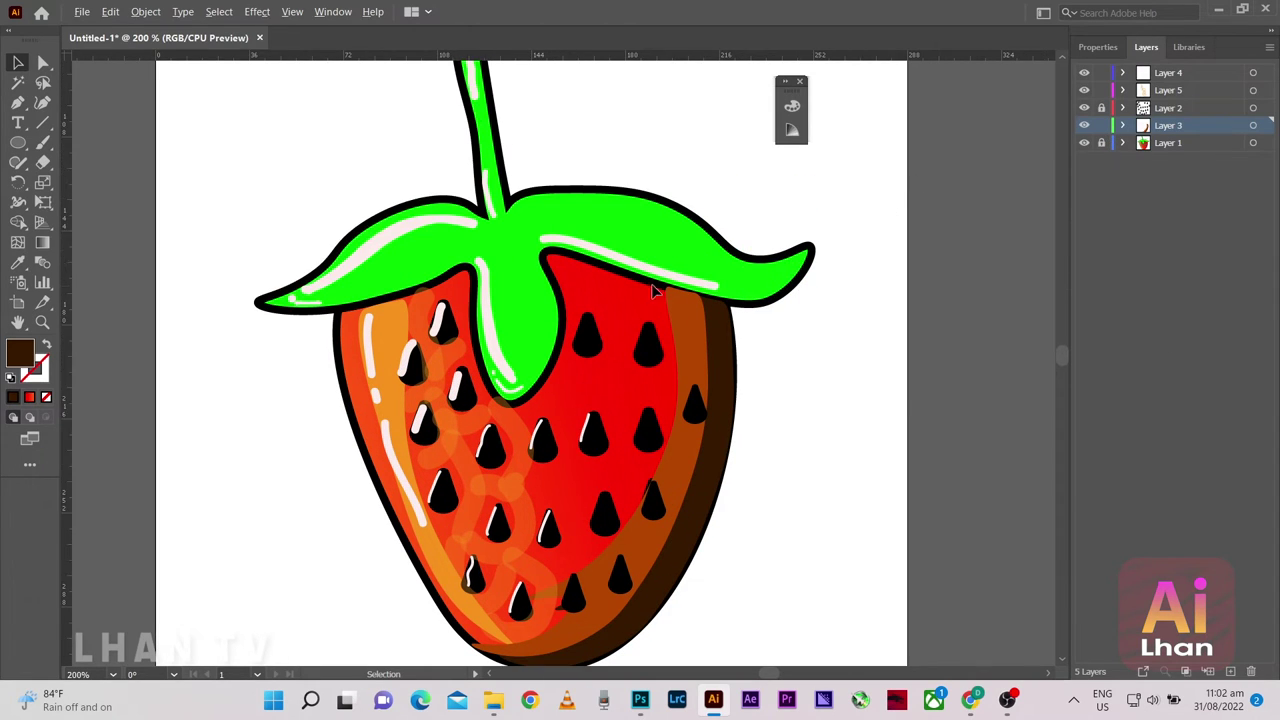
alt+scroll(846, 313, up, 1)
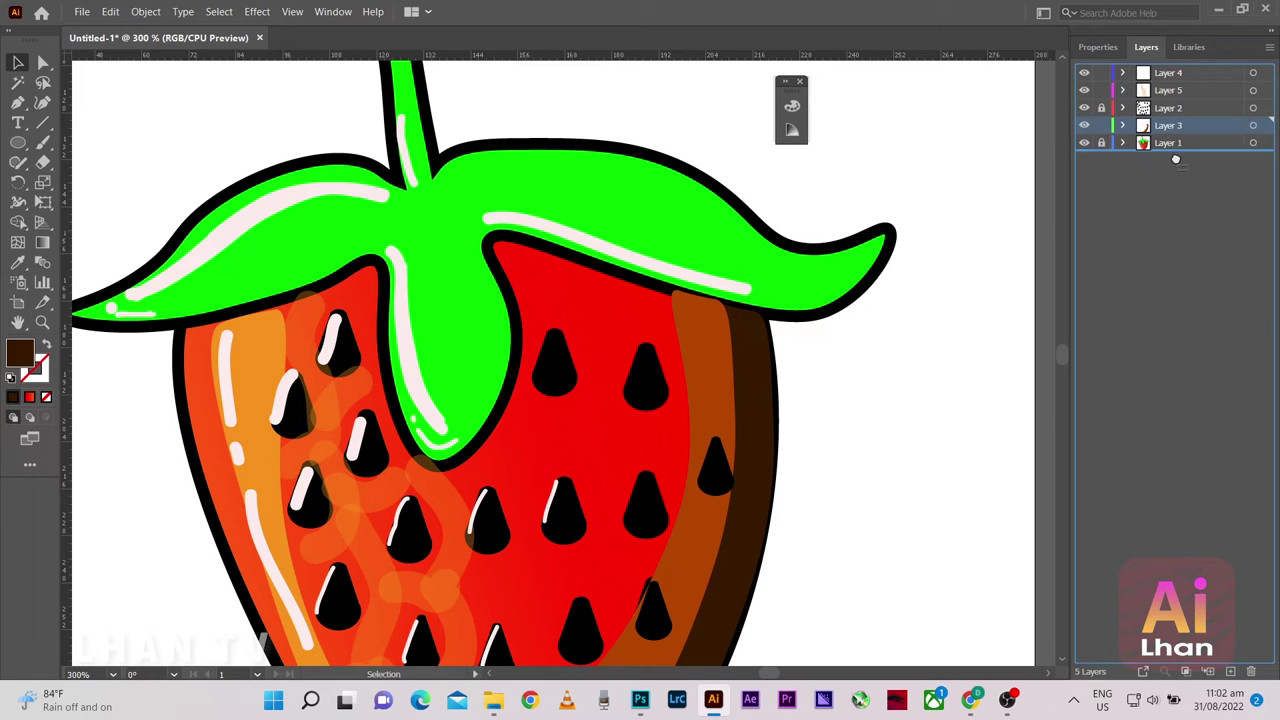
drag(1160, 143, 1180, 125)
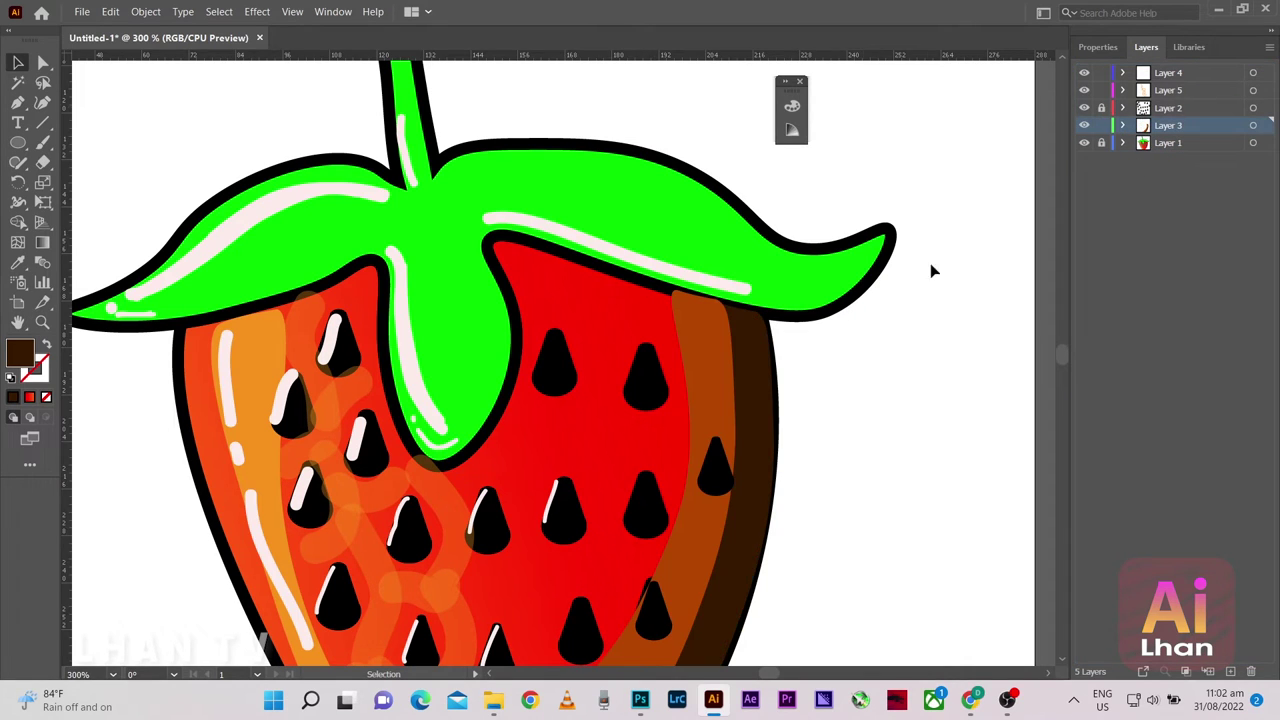
scroll(785, 314, down, 1)
drag(712, 268, 665, 283)
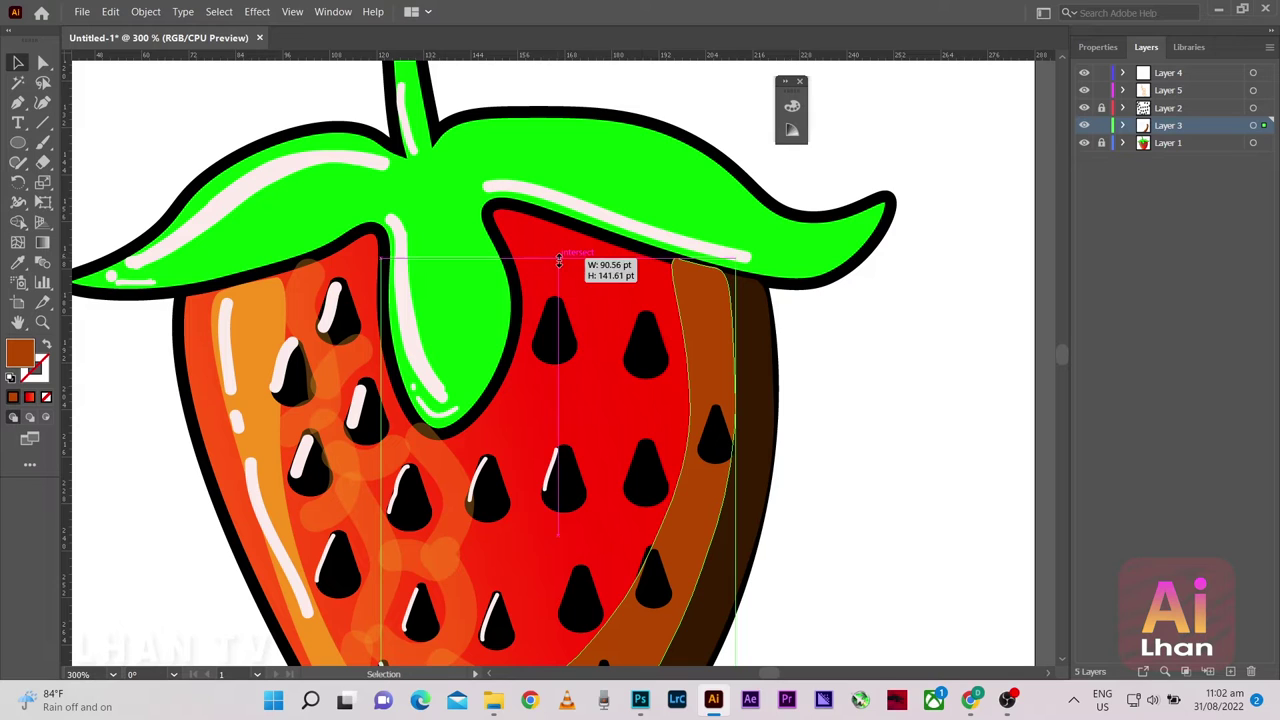
click(906, 329)
scroll(994, 321, down, 5)
scroll(870, 250, down, 1)
scroll(842, 236, down, 1)
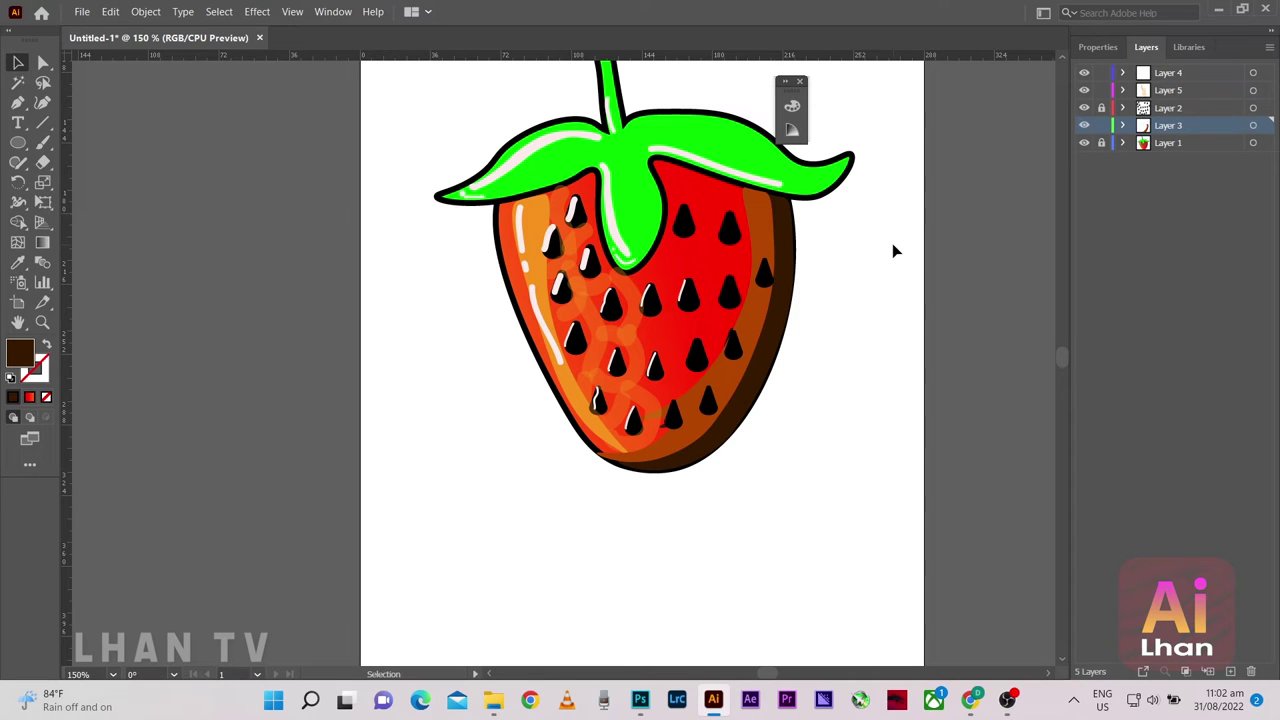
scroll(892, 243, up, 2)
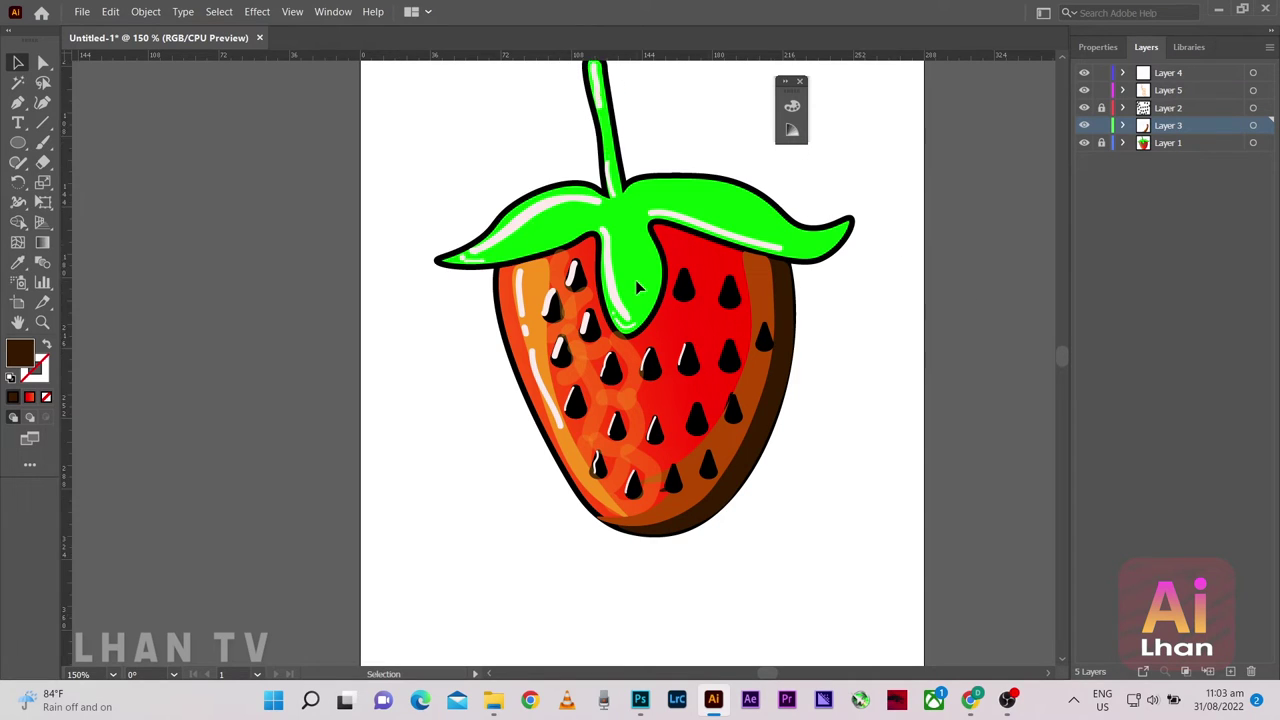
scroll(809, 283, up, 1)
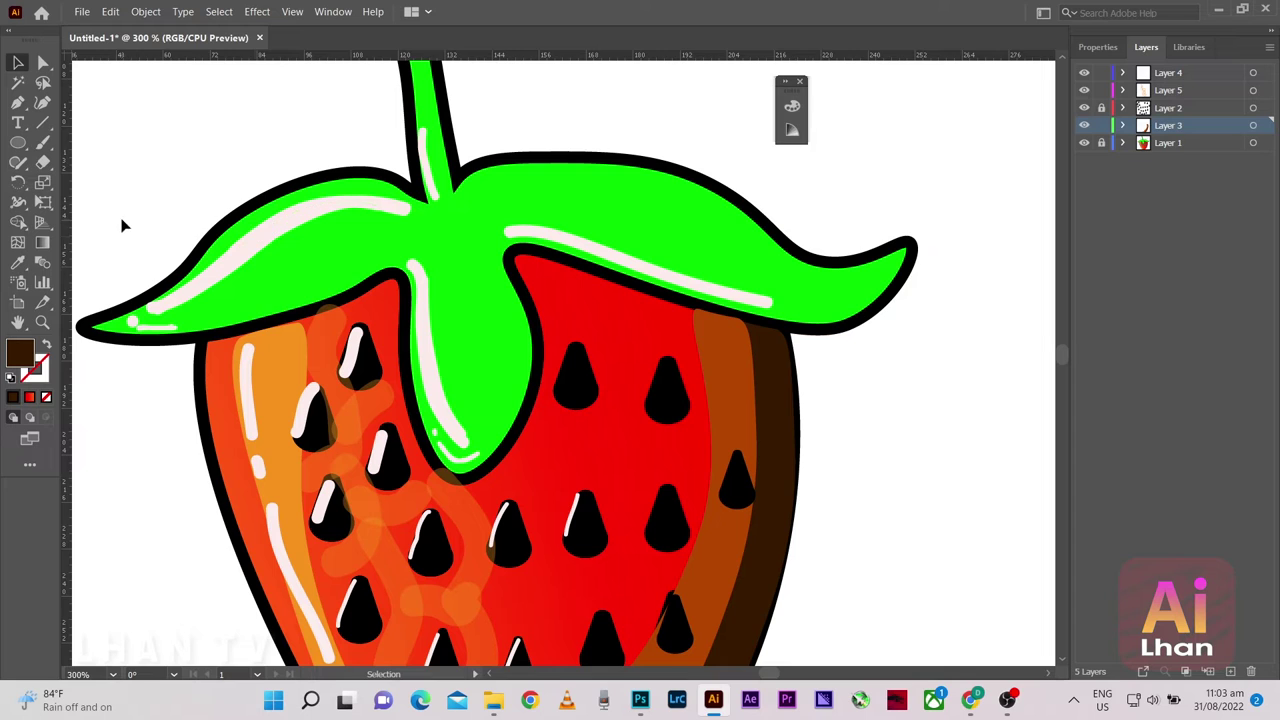
Start a Curvature Tool path on the right leaf with a white outline and no fill
click(43, 102)
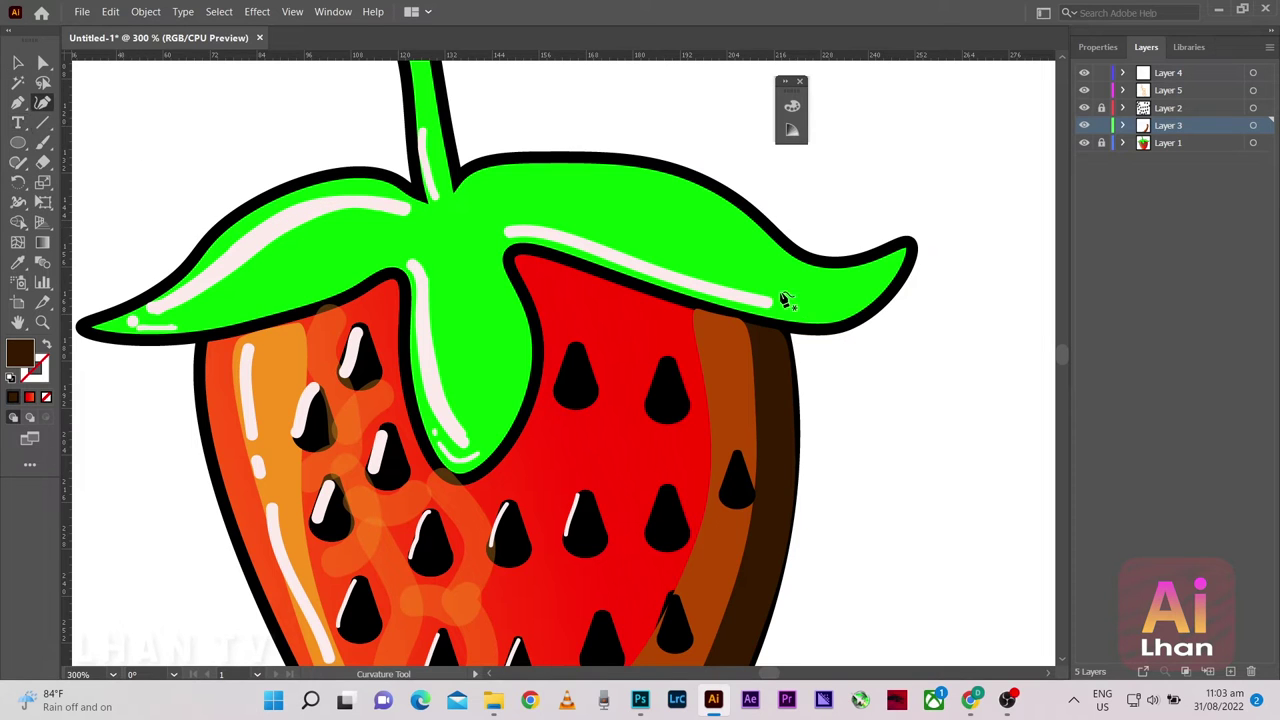
scroll(840, 295, up, 1)
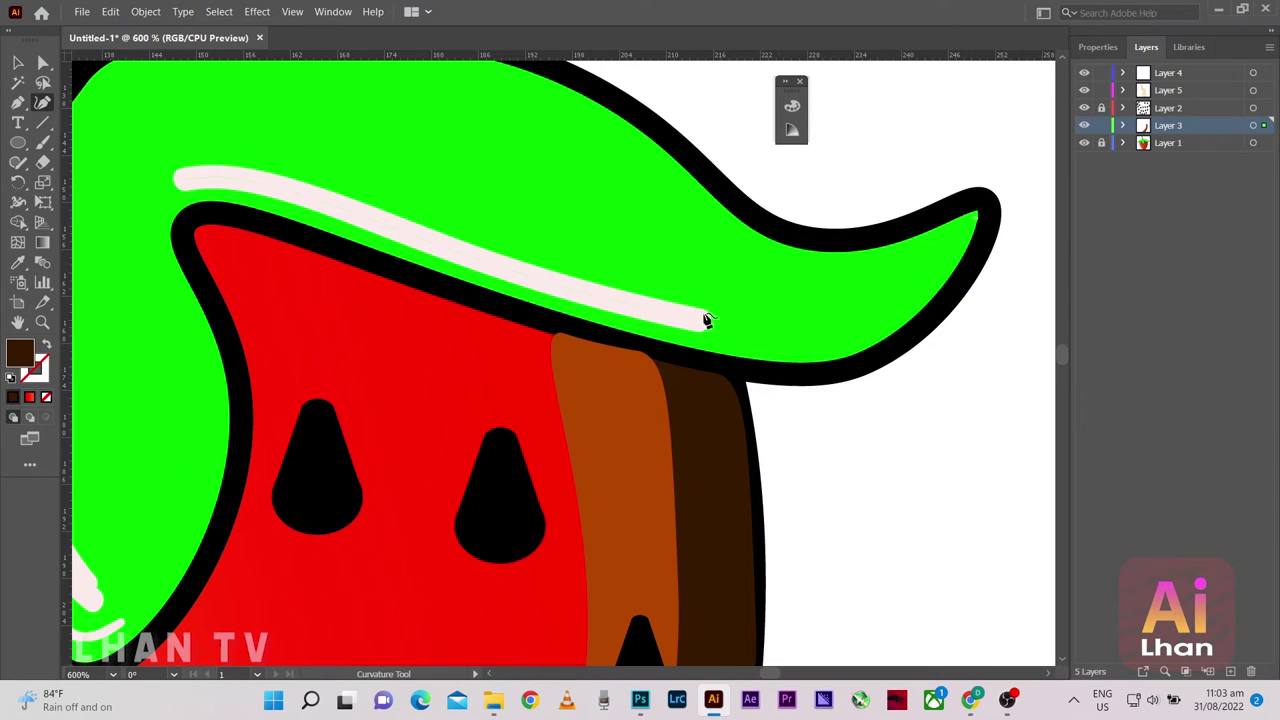
click(584, 264)
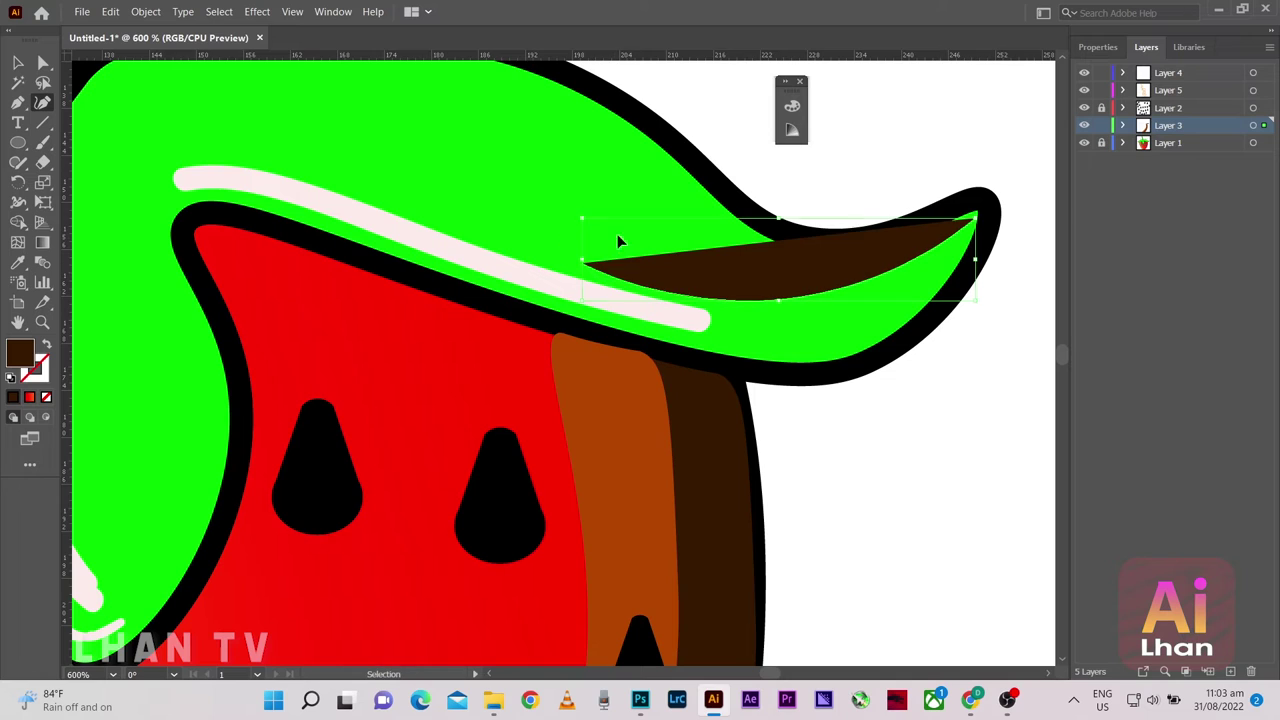
click(1097, 47)
click(1087, 253)
click(926, 314)
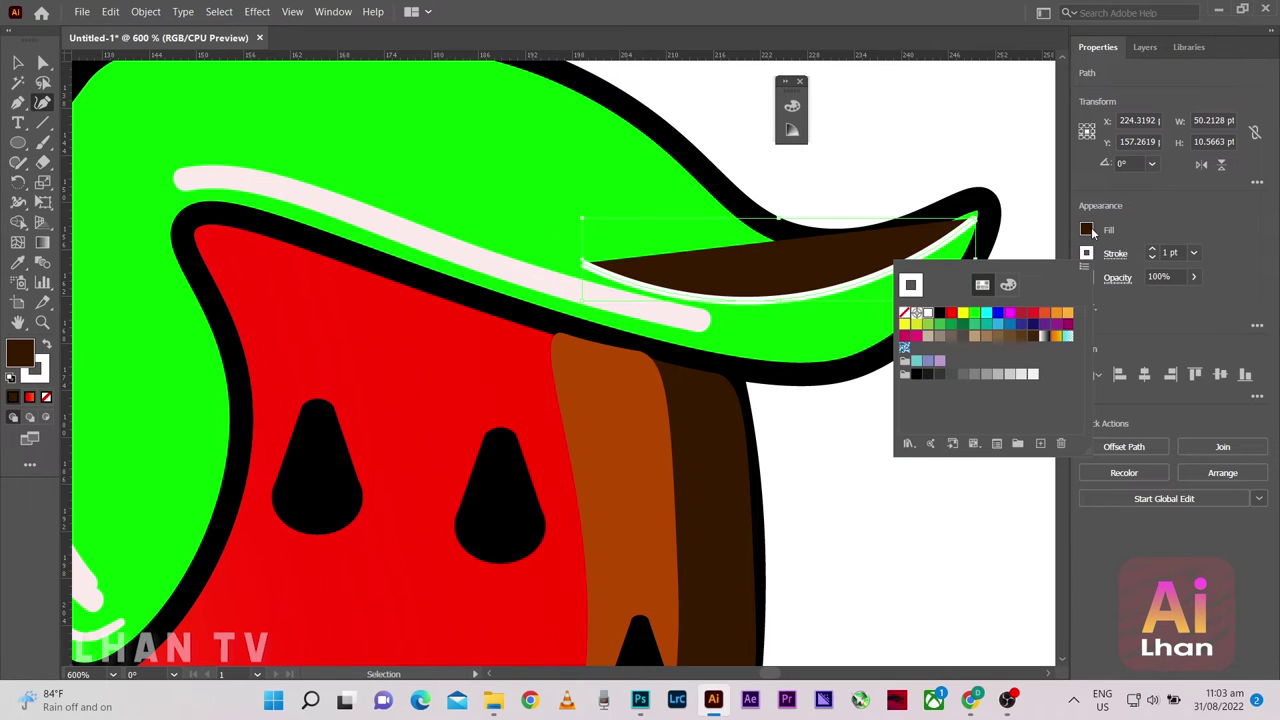
click(1087, 229)
click(910, 376)
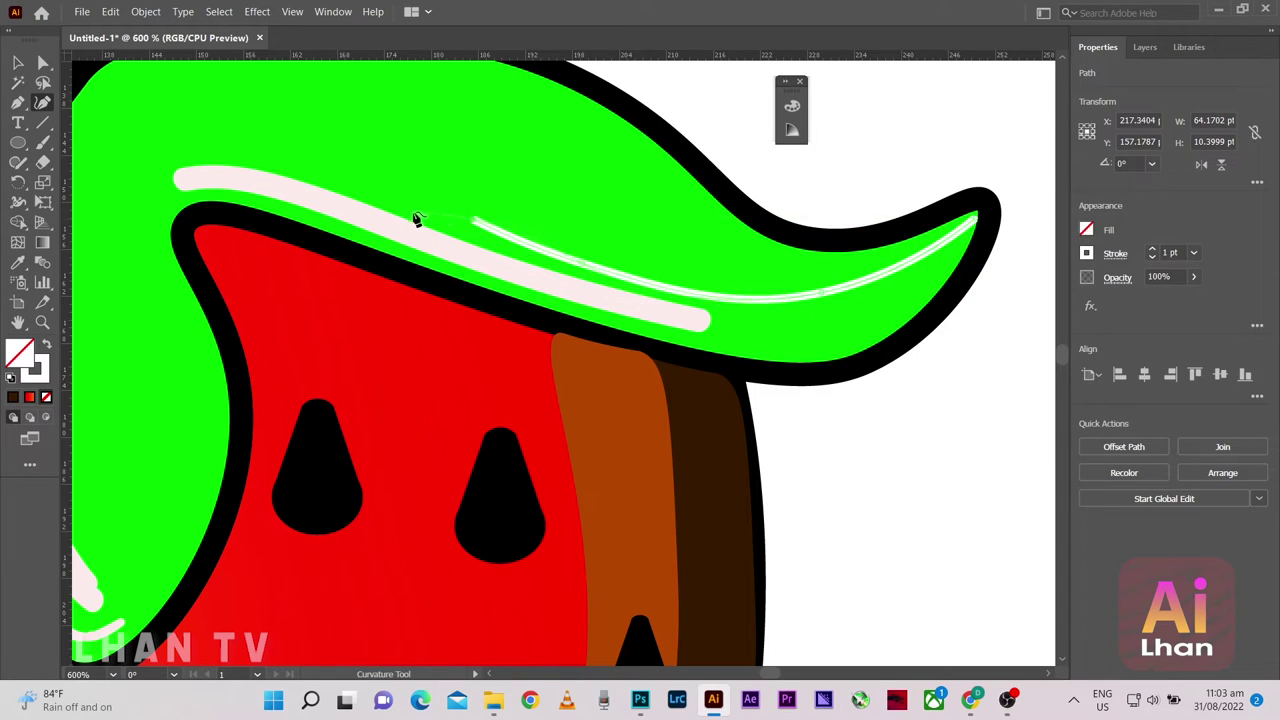
Add anchors along the leaf's upper-edge highlight and close the shape at the tip
click(256, 183)
click(205, 197)
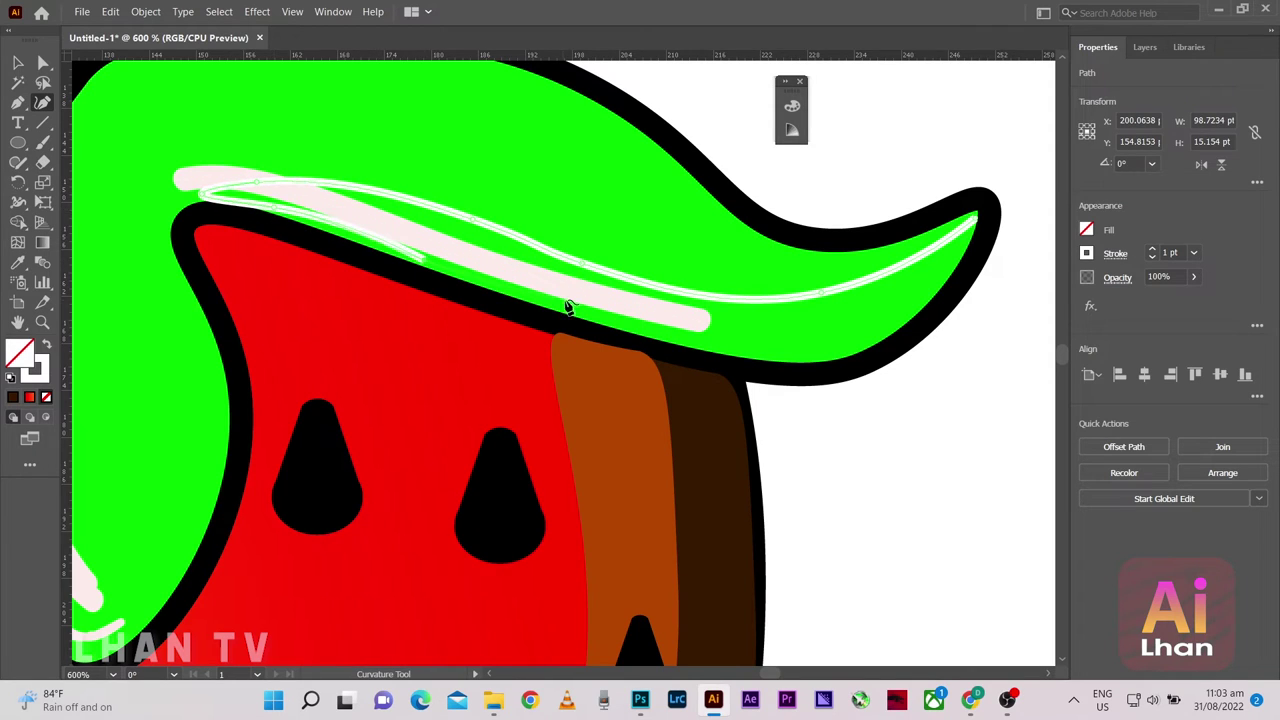
click(660, 335)
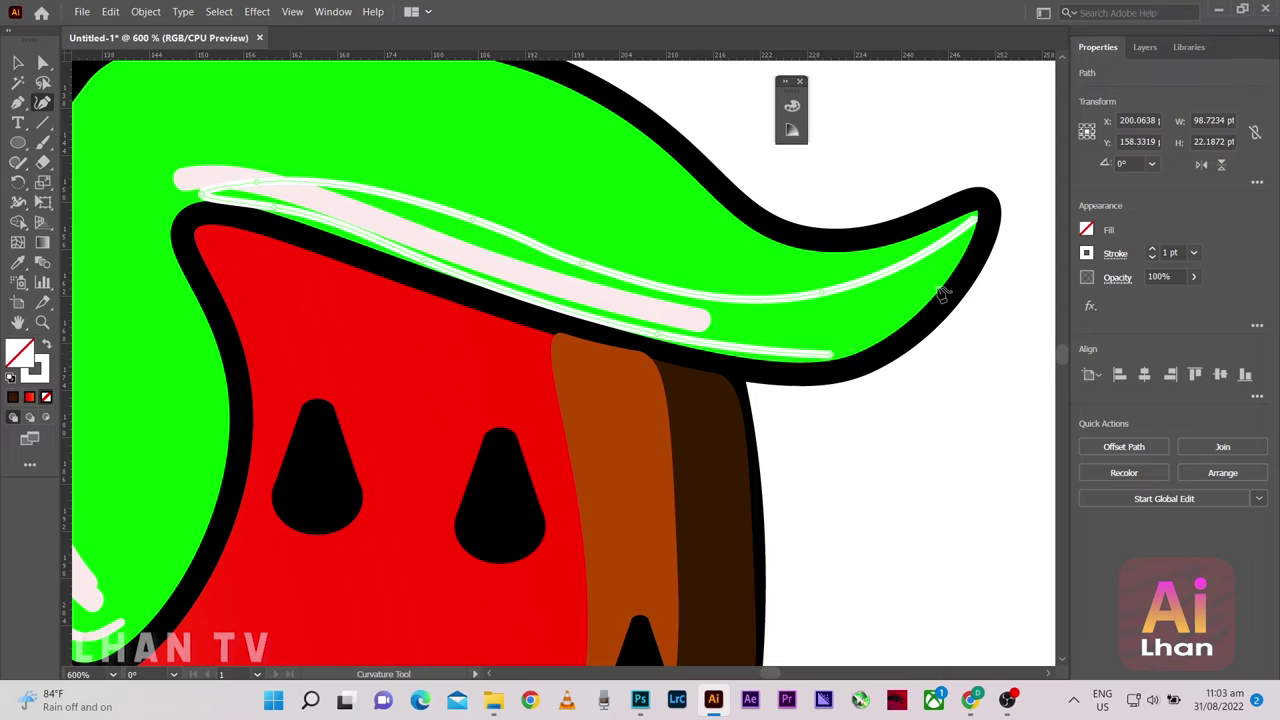
click(977, 217)
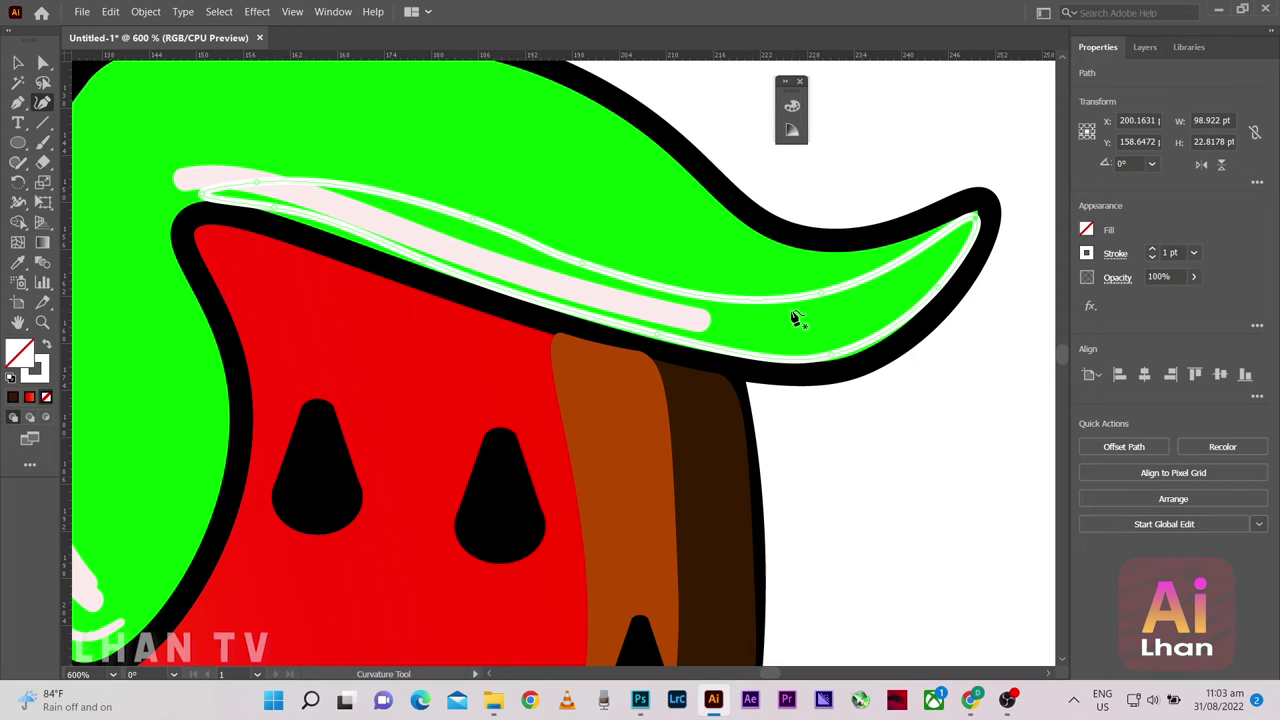
Fill the new leaf-underside shape with black and remove its outline
click(1087, 230)
click(914, 374)
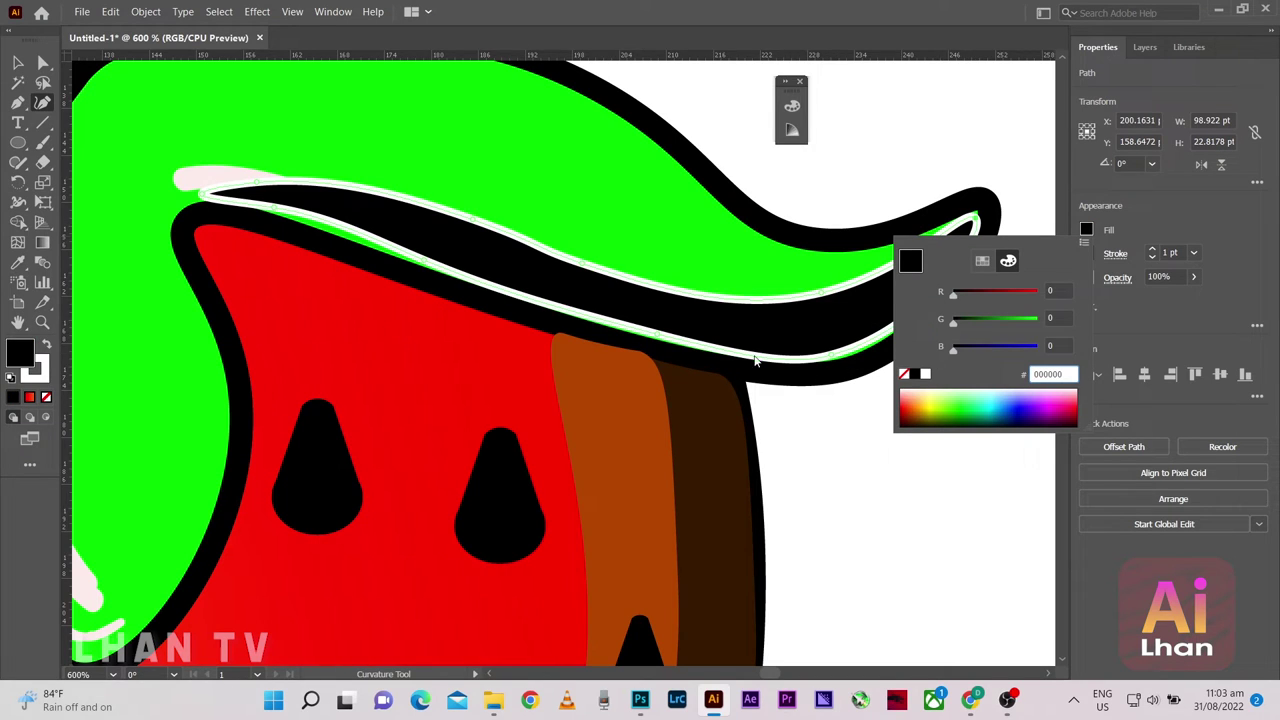
click(1089, 230)
click(1089, 230)
click(1088, 253)
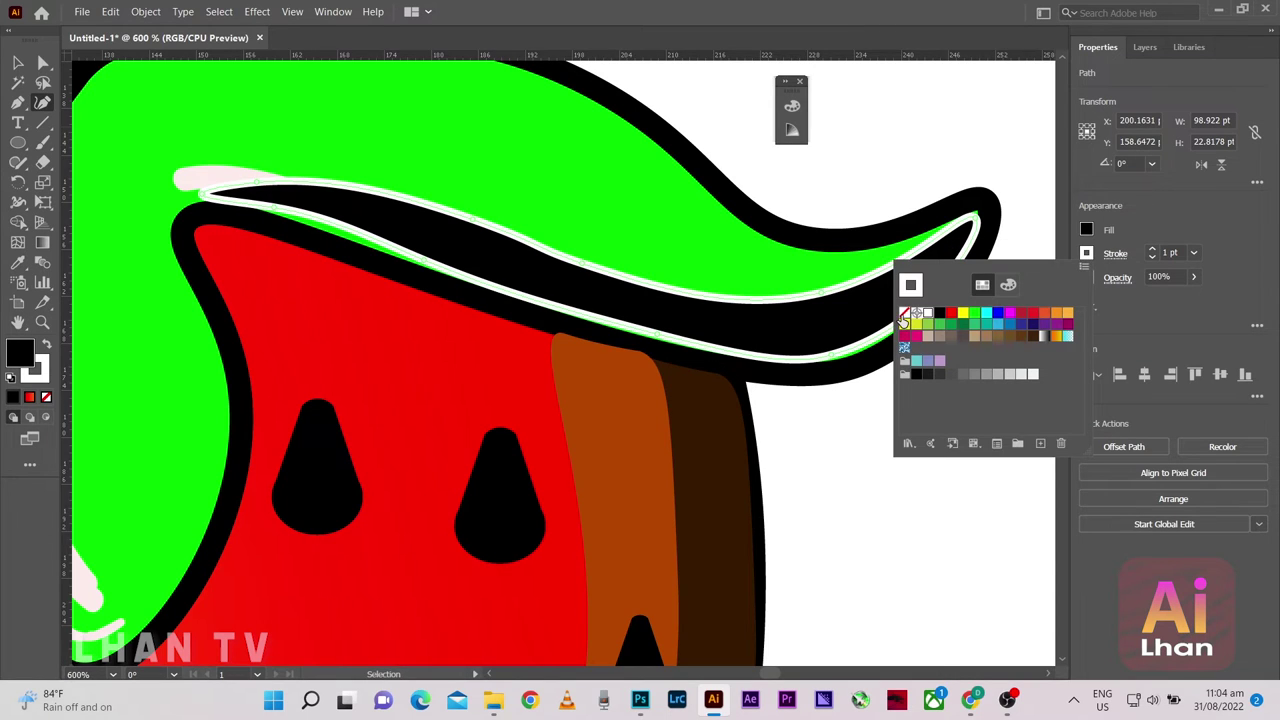
click(904, 314)
click(952, 374)
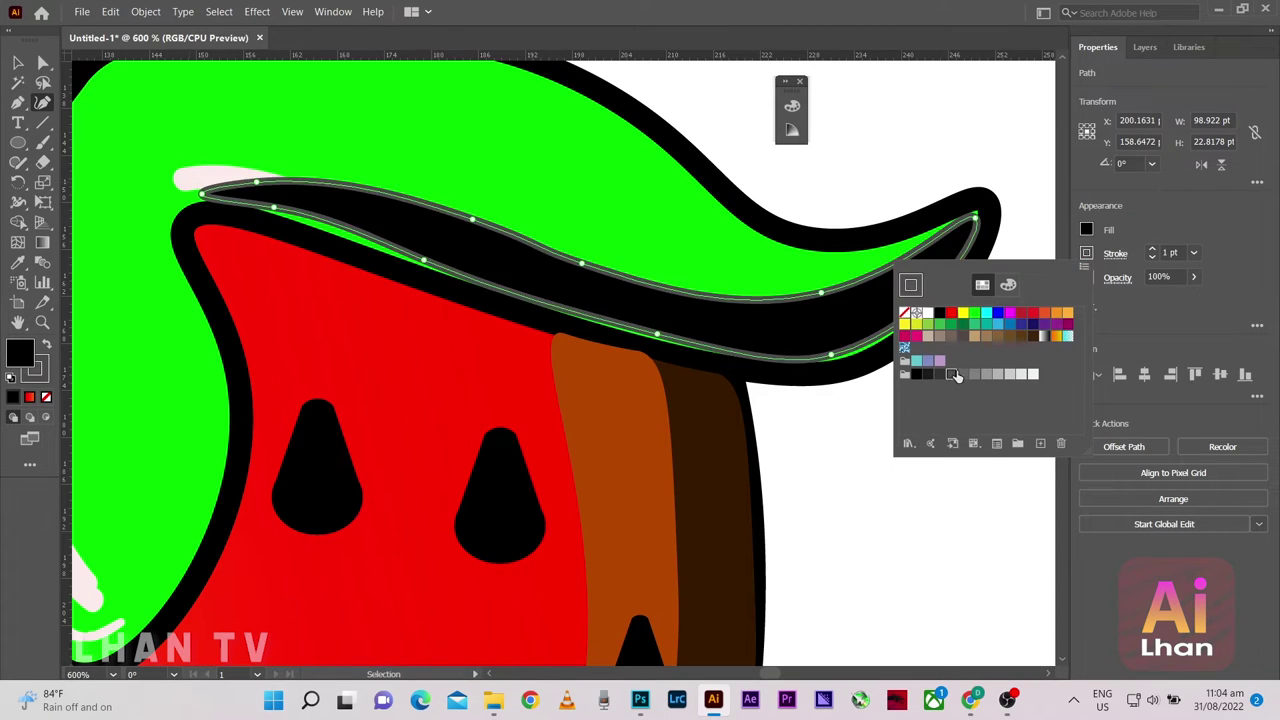
click(904, 314)
Change the shape's fill to dark grey from the Swatches
click(1087, 230)
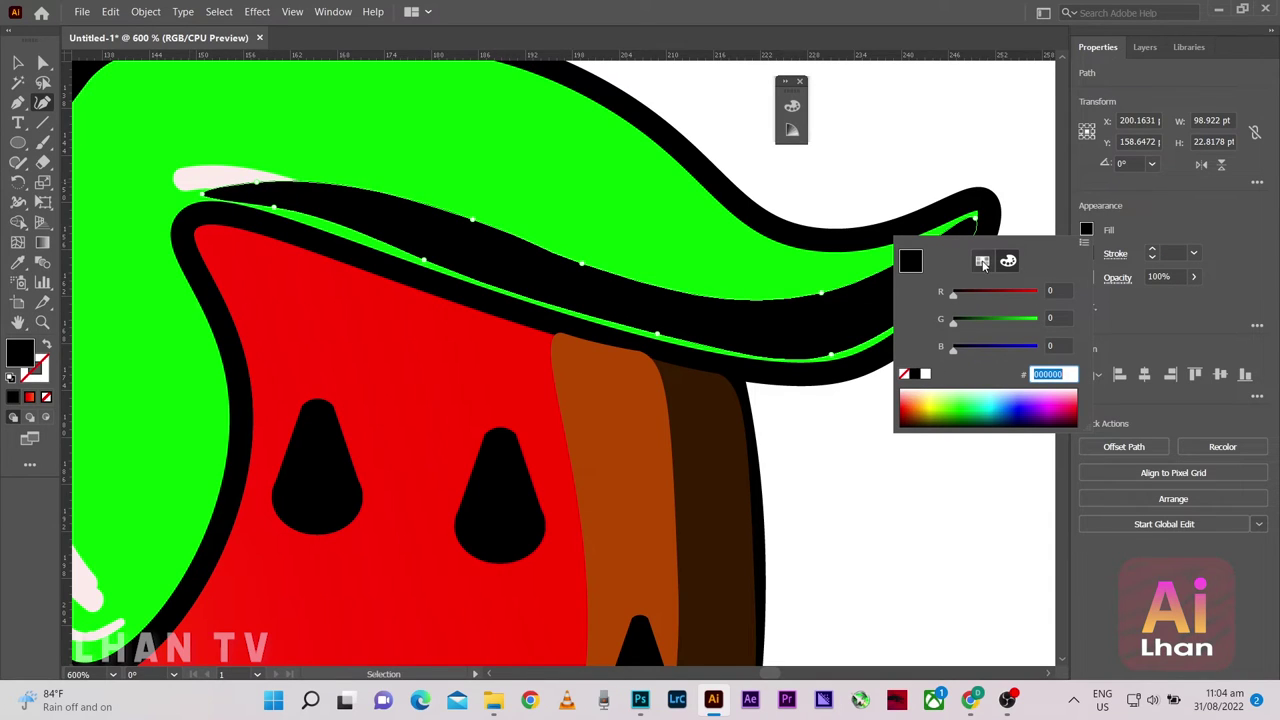
click(983, 262)
click(951, 350)
click(940, 350)
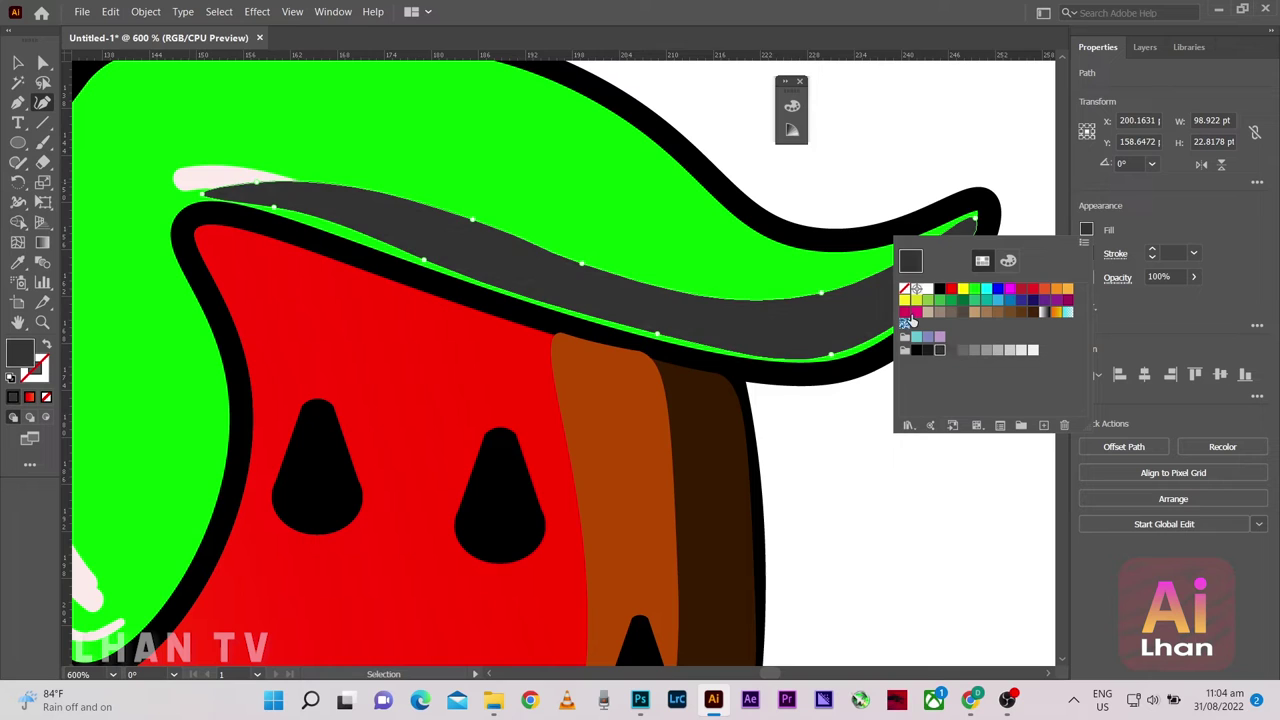
key(Escape)
scroll(566, 232, down, 1)
scroll(580, 229, down, 2)
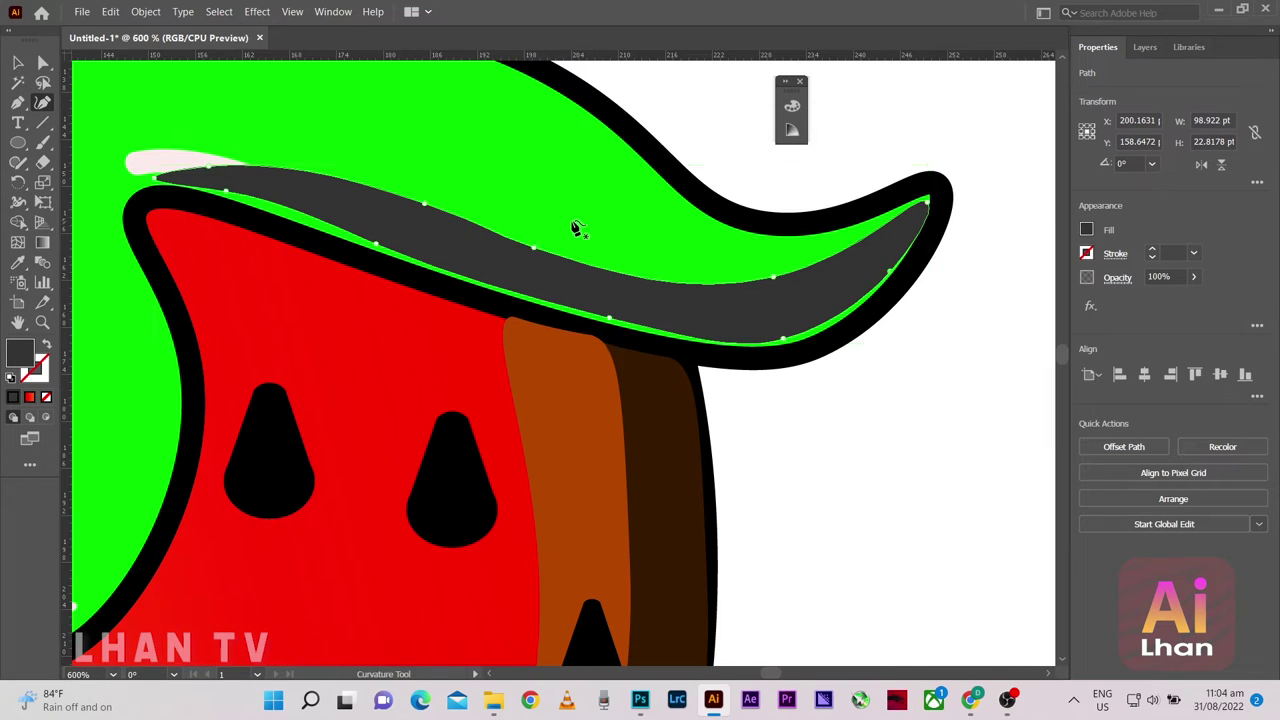
scroll(455, 245, down, 2)
scroll(455, 245, up, 3)
scroll(500, 243, down, 2)
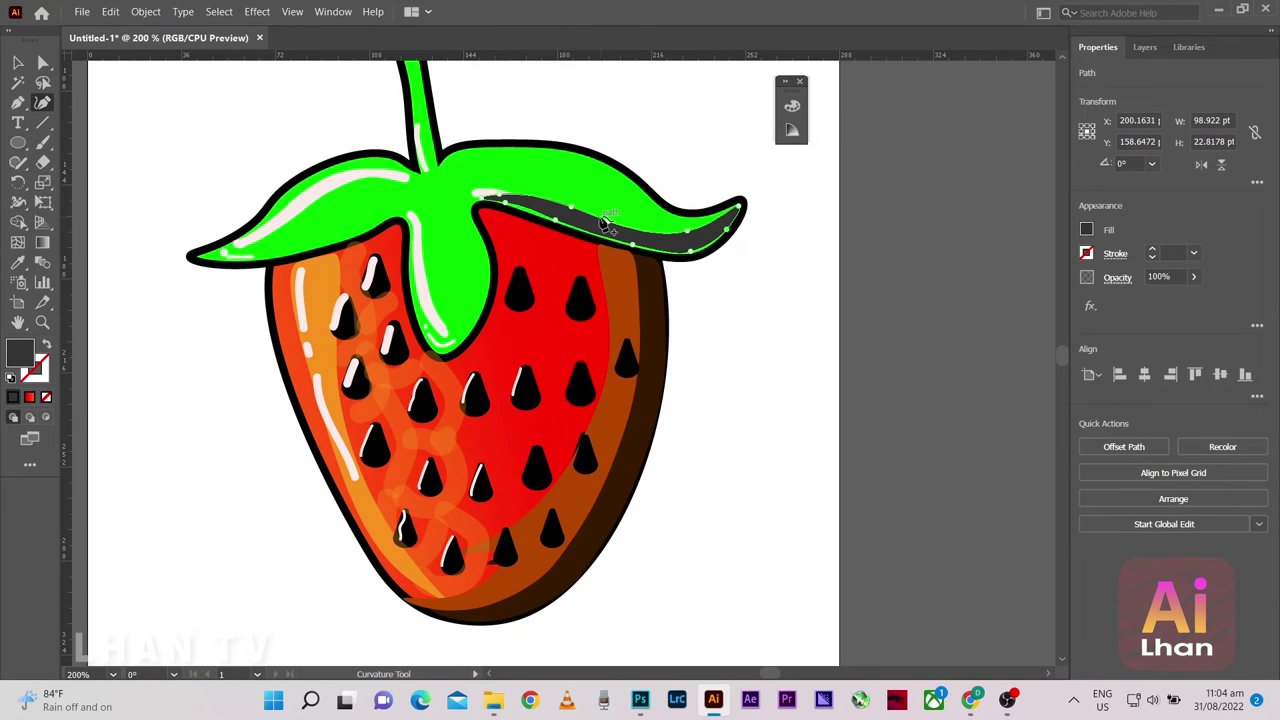
scroll(607, 220, up, 1)
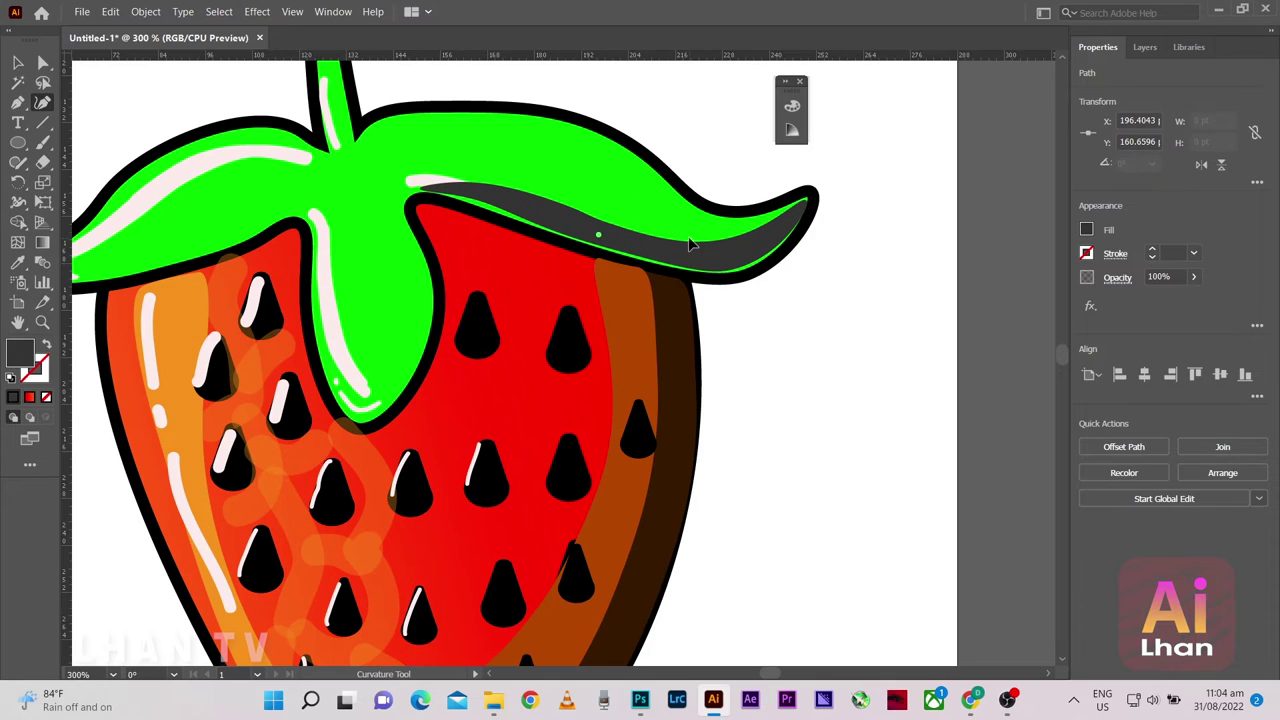
Delete the dark grey leaf shape using the Selection Tool
key(v)
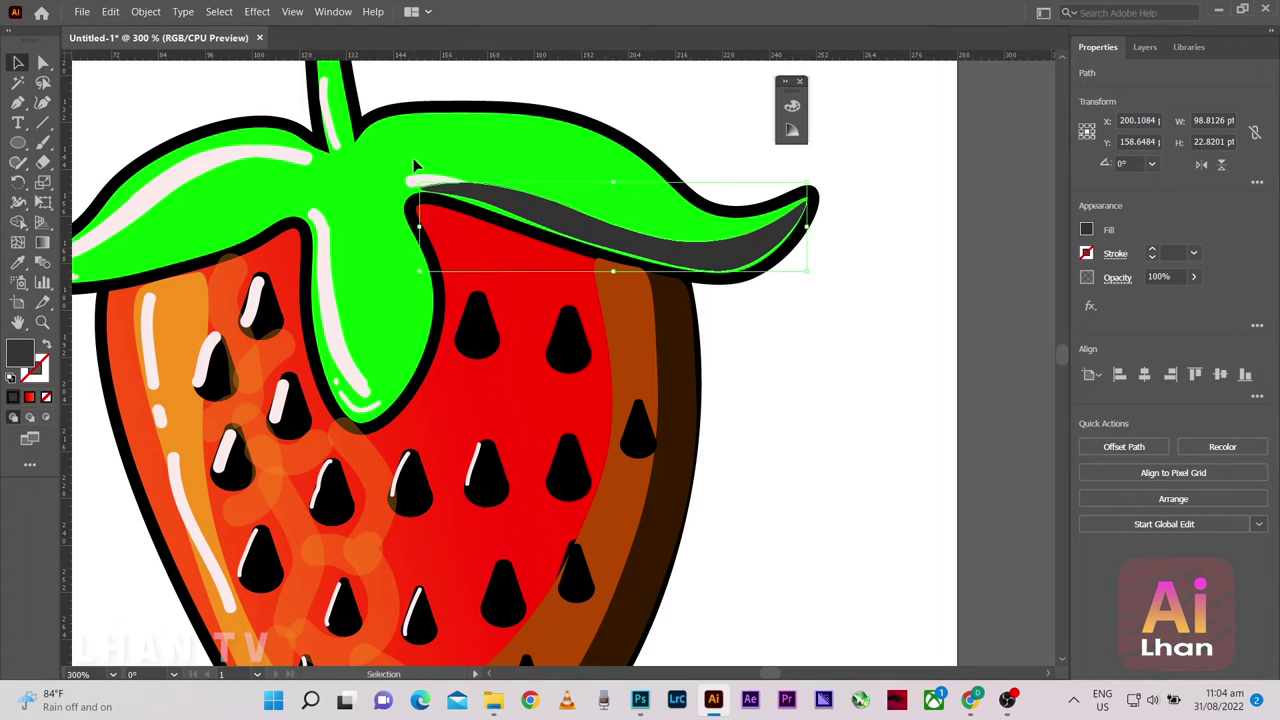
key(Delete)
scroll(622, 170, up, 2)
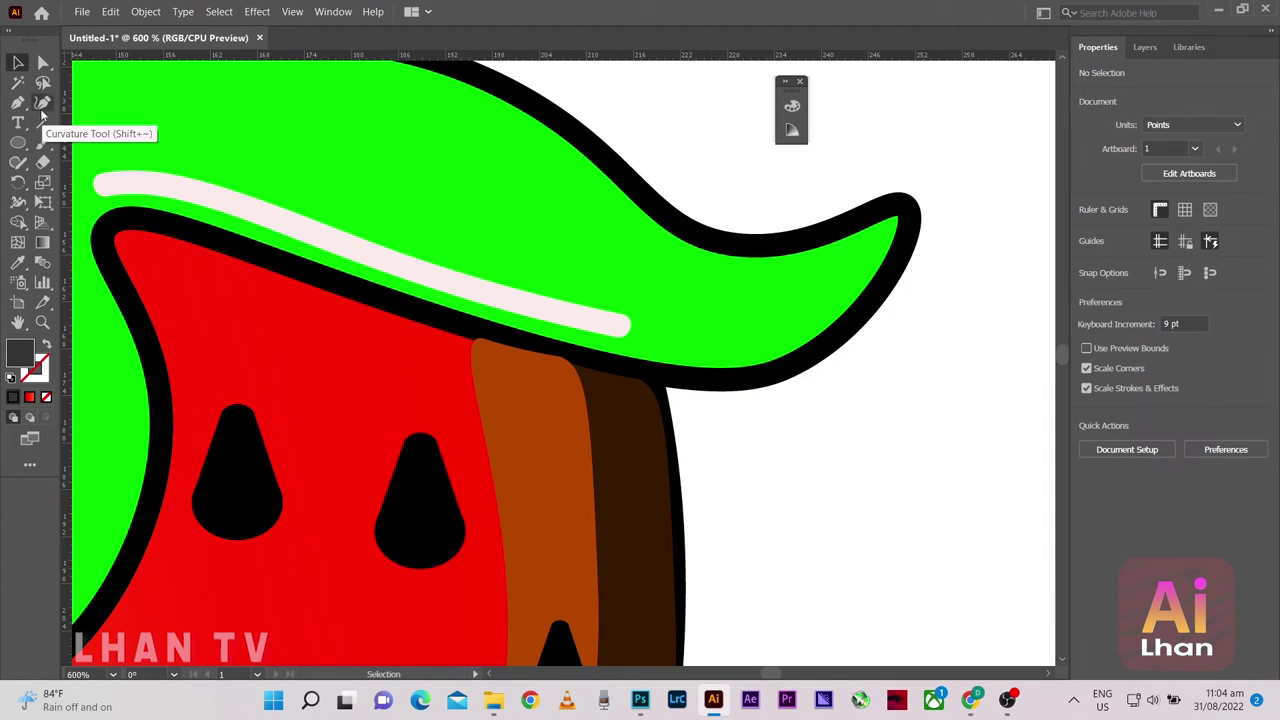
With the Paintbrush and a dark grey stroke, shade the right leaf toward its tip
click(43, 143)
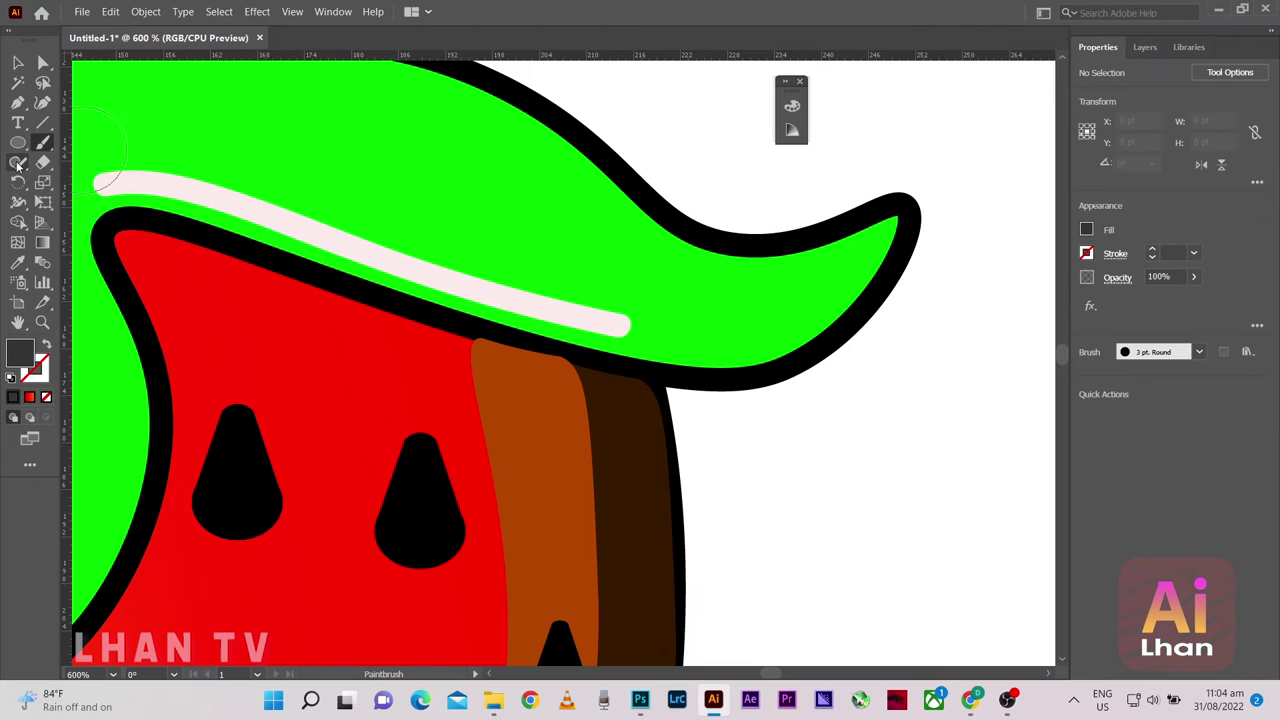
key(shift+x)
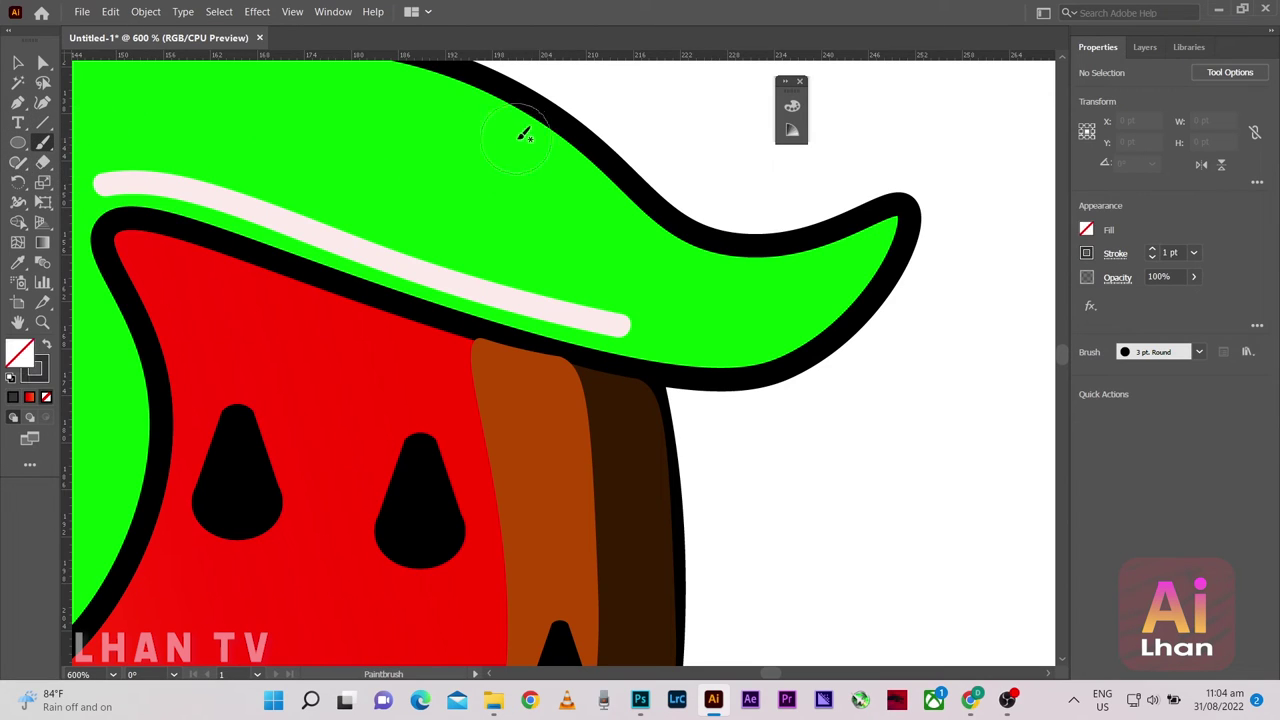
drag(500, 125, 660, 230)
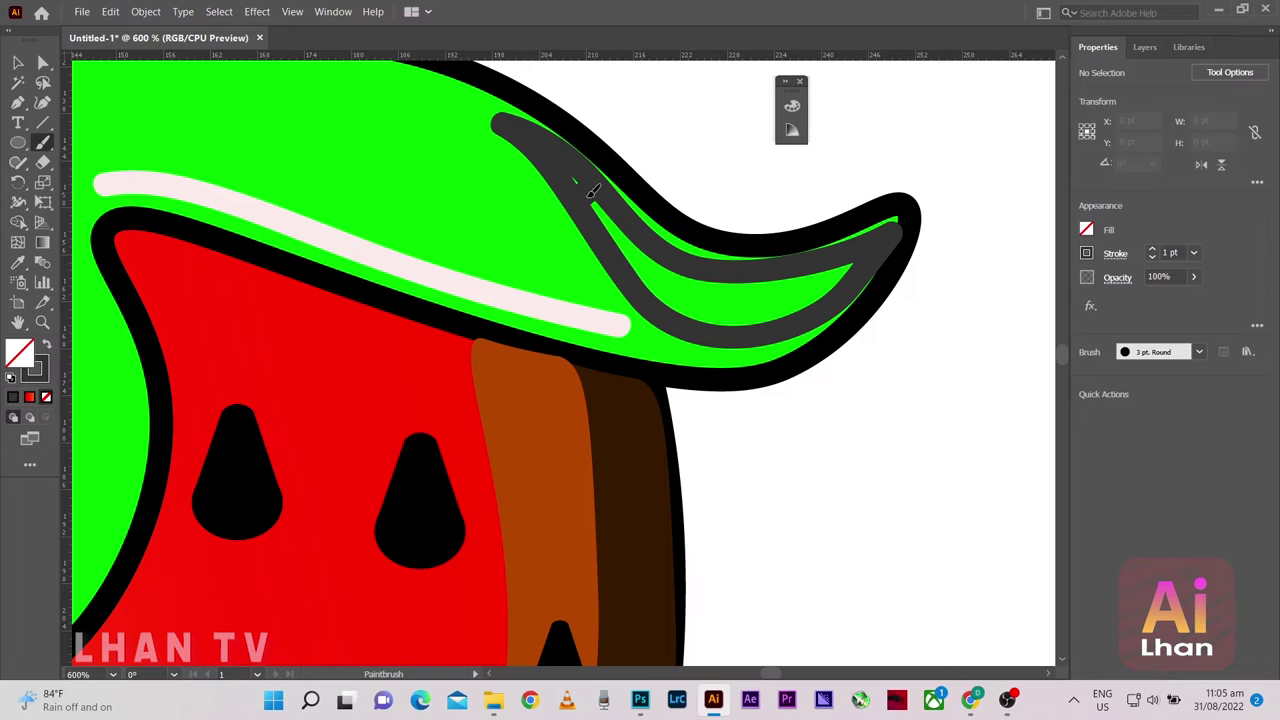
drag(592, 190, 790, 298)
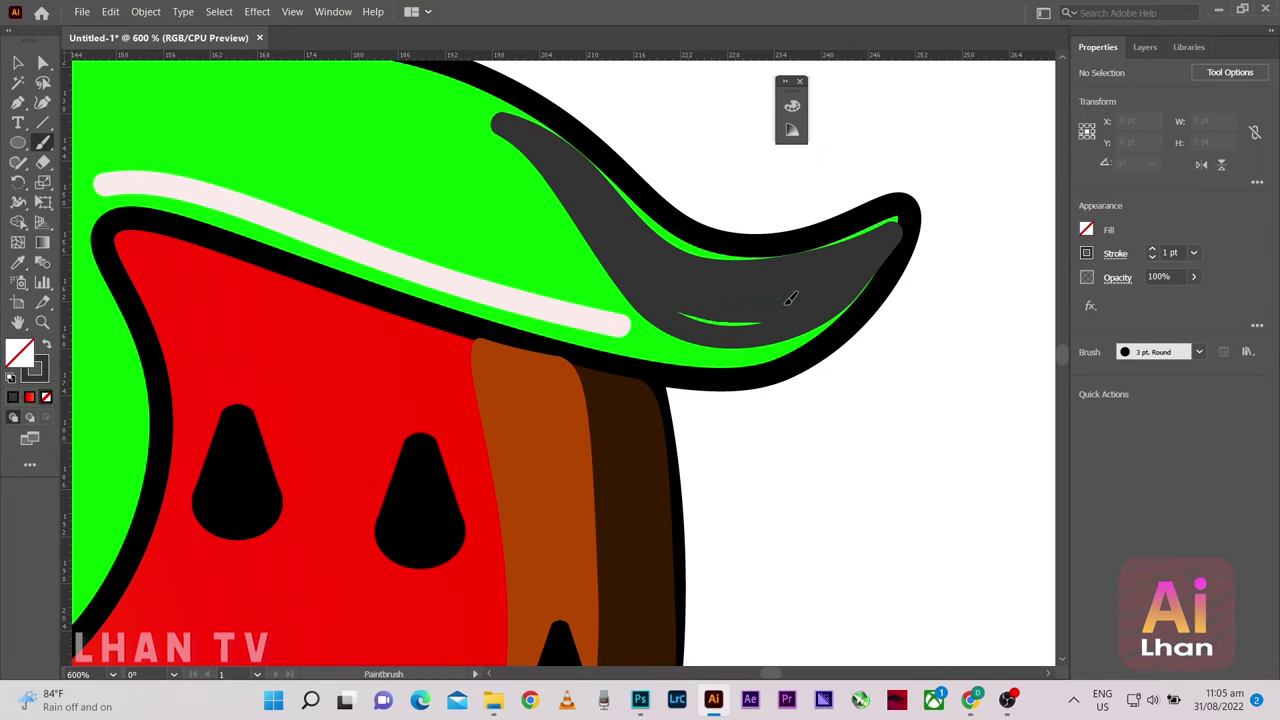
Paint dark grey shading strokes over the calyx's centre lobe
scroll(851, 252, down, 3)
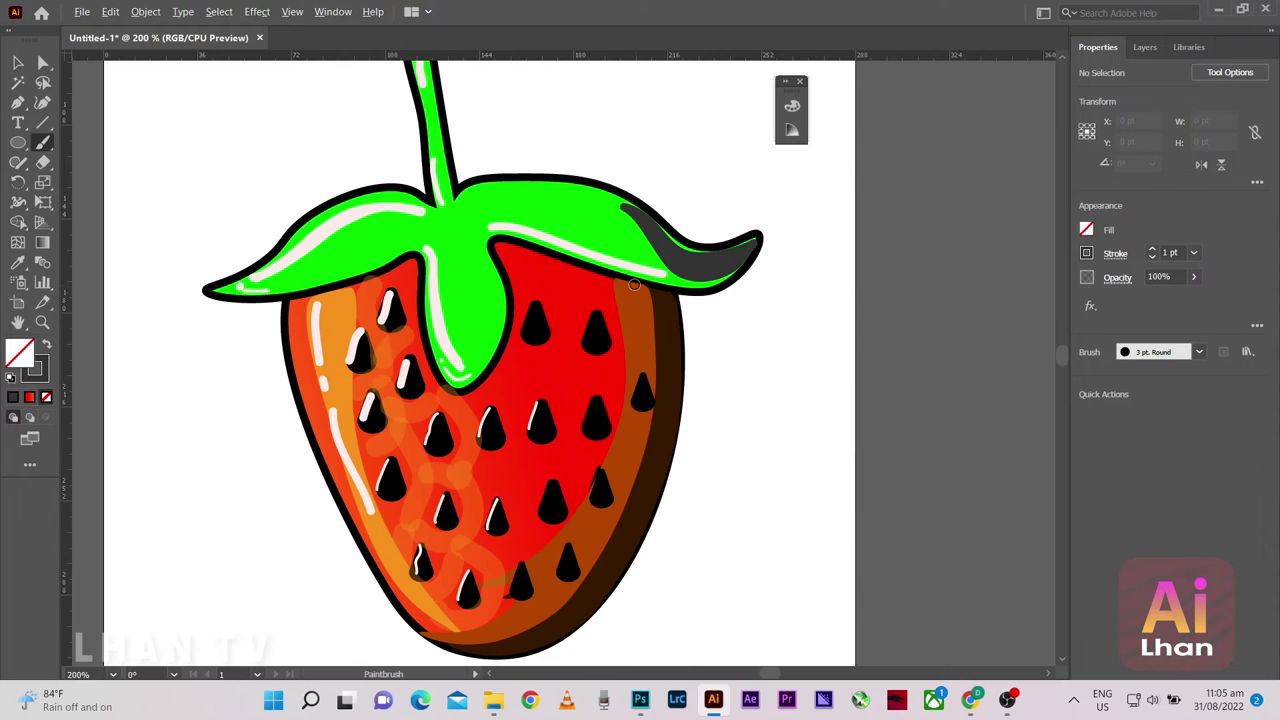
scroll(633, 285, up, 1)
scroll(400, 280, up, 1)
drag(392, 216, 410, 322)
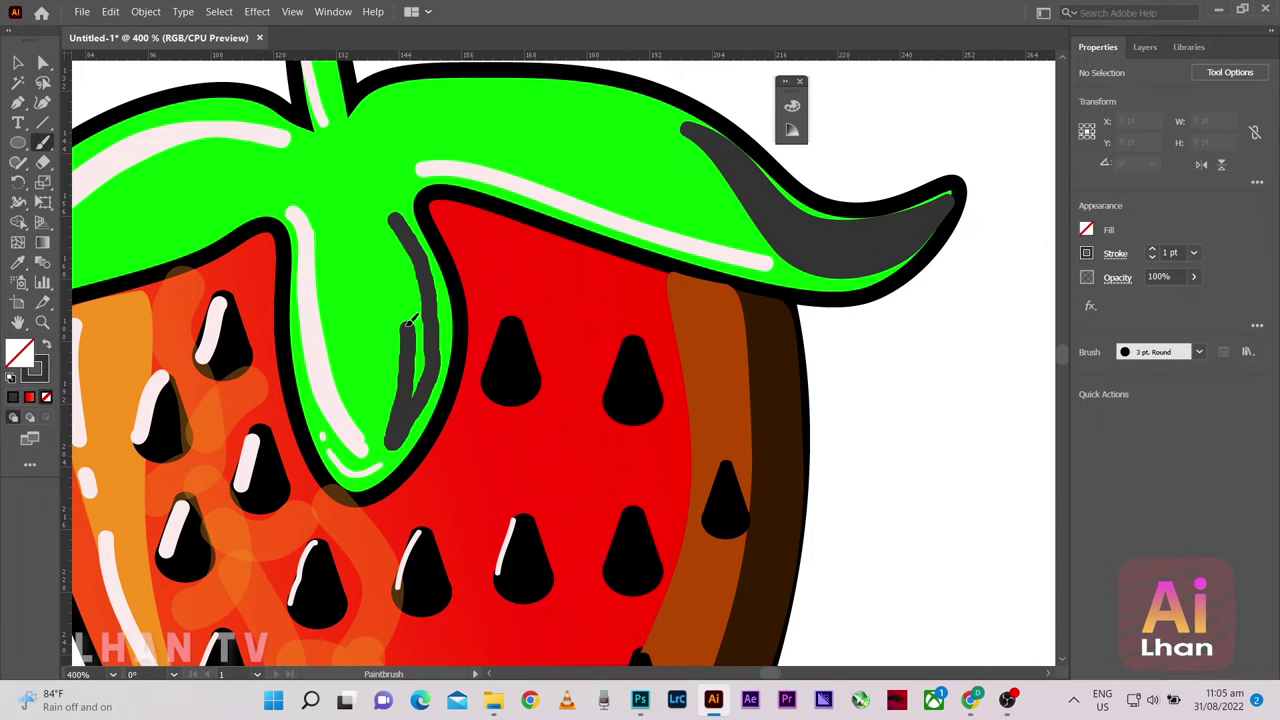
drag(392, 214, 428, 390)
key(F7)
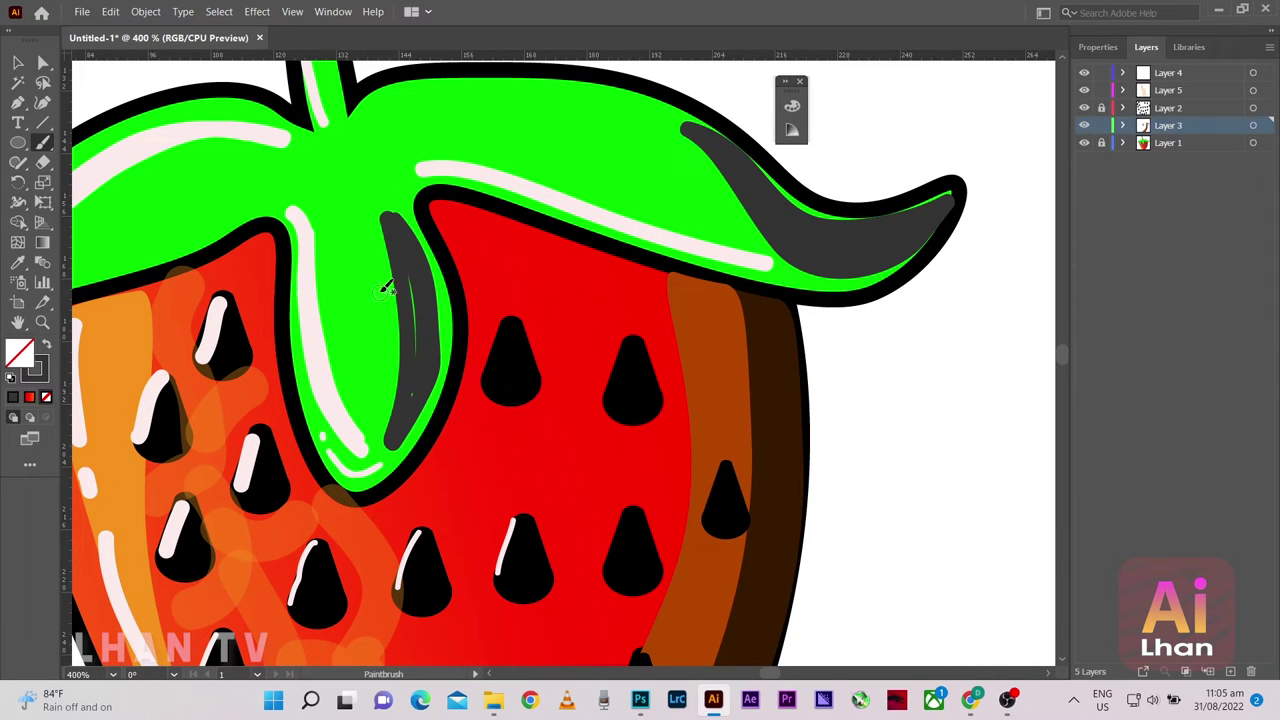
drag(405, 222, 441, 362)
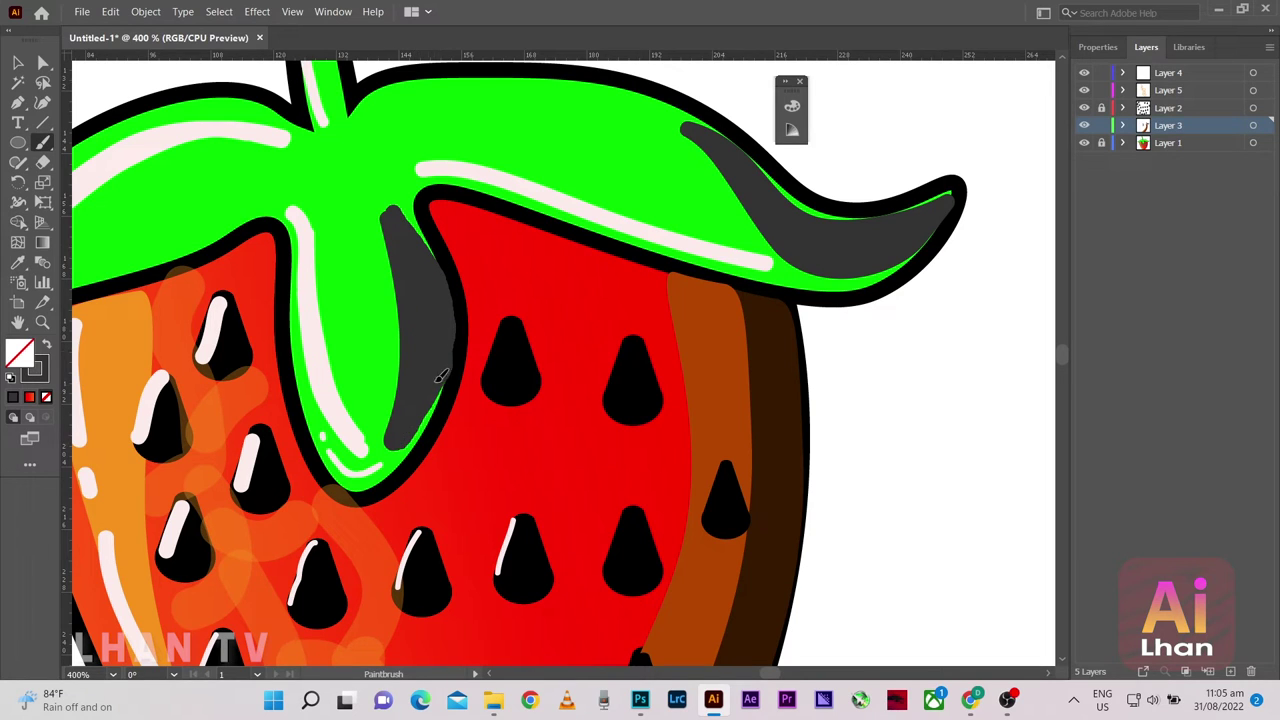
Paint dark grey shadows under the leaf and along the left leaf's underside
scroll(410, 250, down, 3)
scroll(505, 218, up, 3)
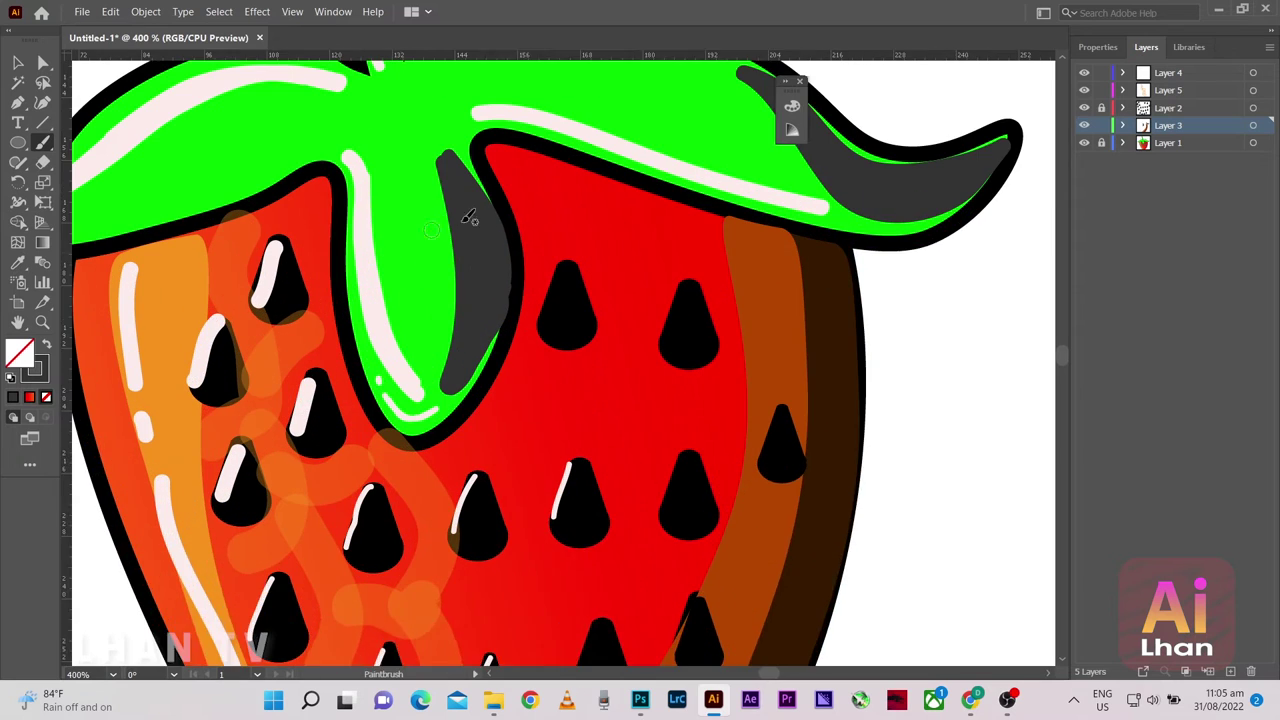
scroll(771, 157, up, 2)
scroll(790, 234, up, 3)
scroll(790, 234, down, 8)
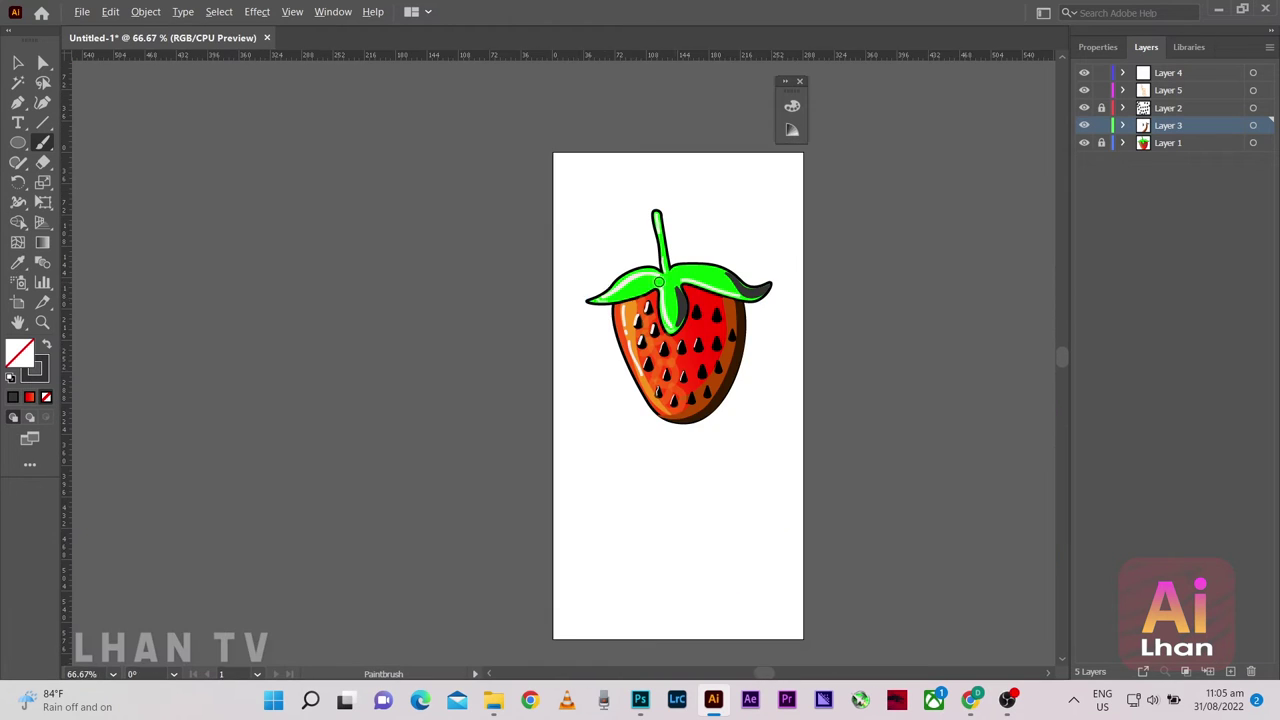
scroll(755, 290, up, 7)
scroll(777, 334, up, 3)
mouse_move(537, 294)
mouse_down()
mouse_move(786, 374)
mouse_move(736, 383)
mouse_move(514, 249)
mouse_move(486, 177)
mouse_move(436, 158)
mouse_up()
scroll(514, 171, down, 4)
scroll(514, 171, down, 3)
scroll(491, 206, down, 3)
scroll(441, 209, up, 4)
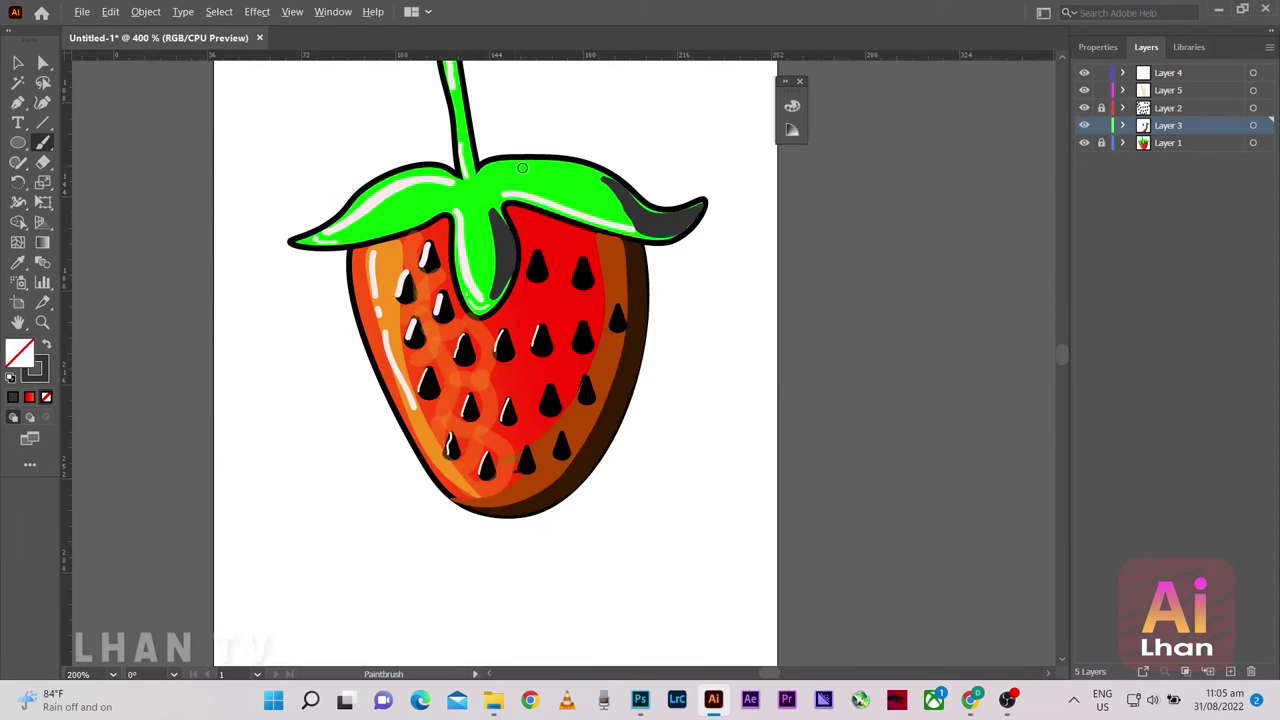
scroll(758, 236, up, 2)
scroll(806, 263, down, 3)
scroll(171, 263, up, 4)
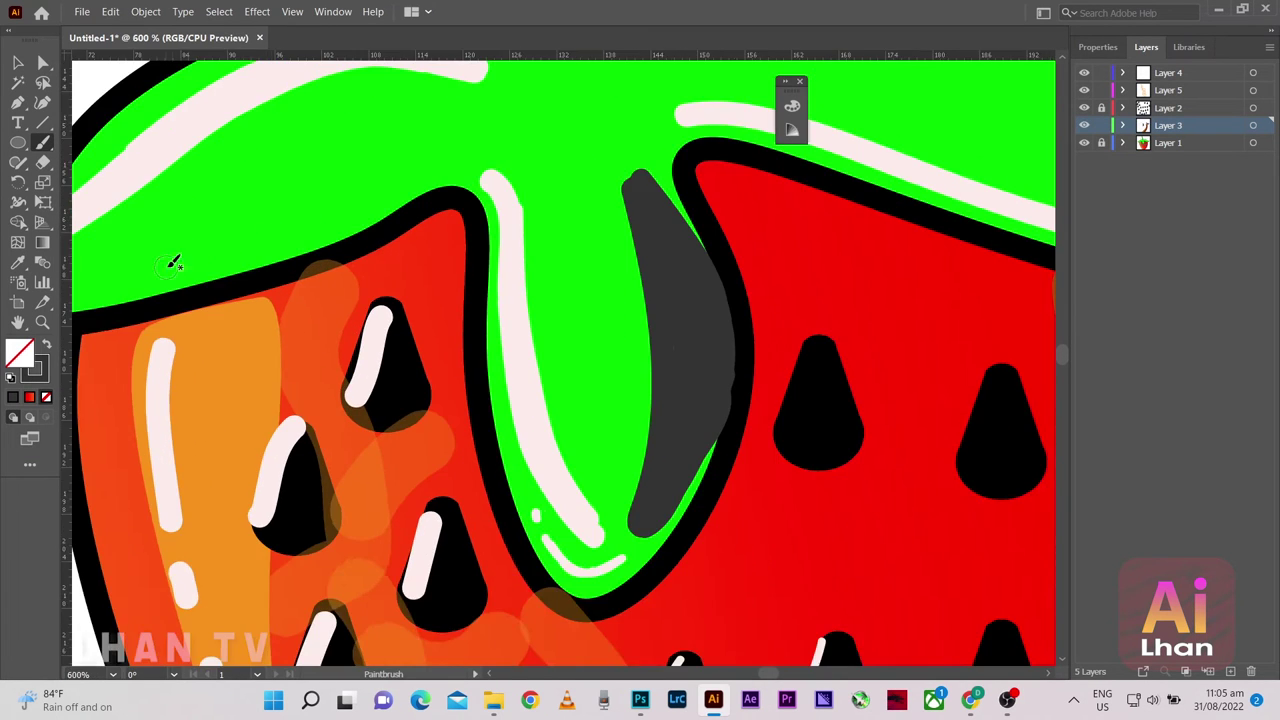
scroll(125, 277, down, 2)
mouse_move(124, 277)
mouse_down()
mouse_move(378, 186)
mouse_move(176, 268)
mouse_move(240, 247)
mouse_up()
scroll(240, 247, down, 2)
scroll(251, 208, down, 2)
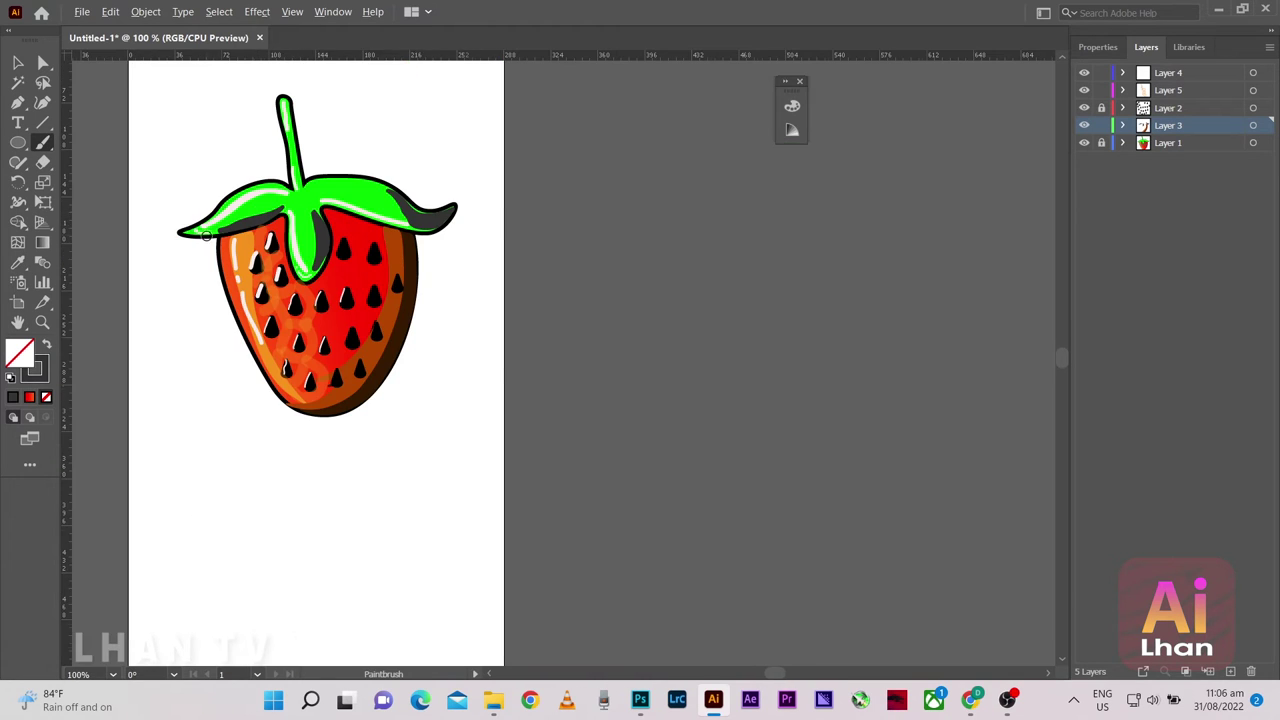
scroll(206, 235, up, 5)
scroll(257, 186, up, 1)
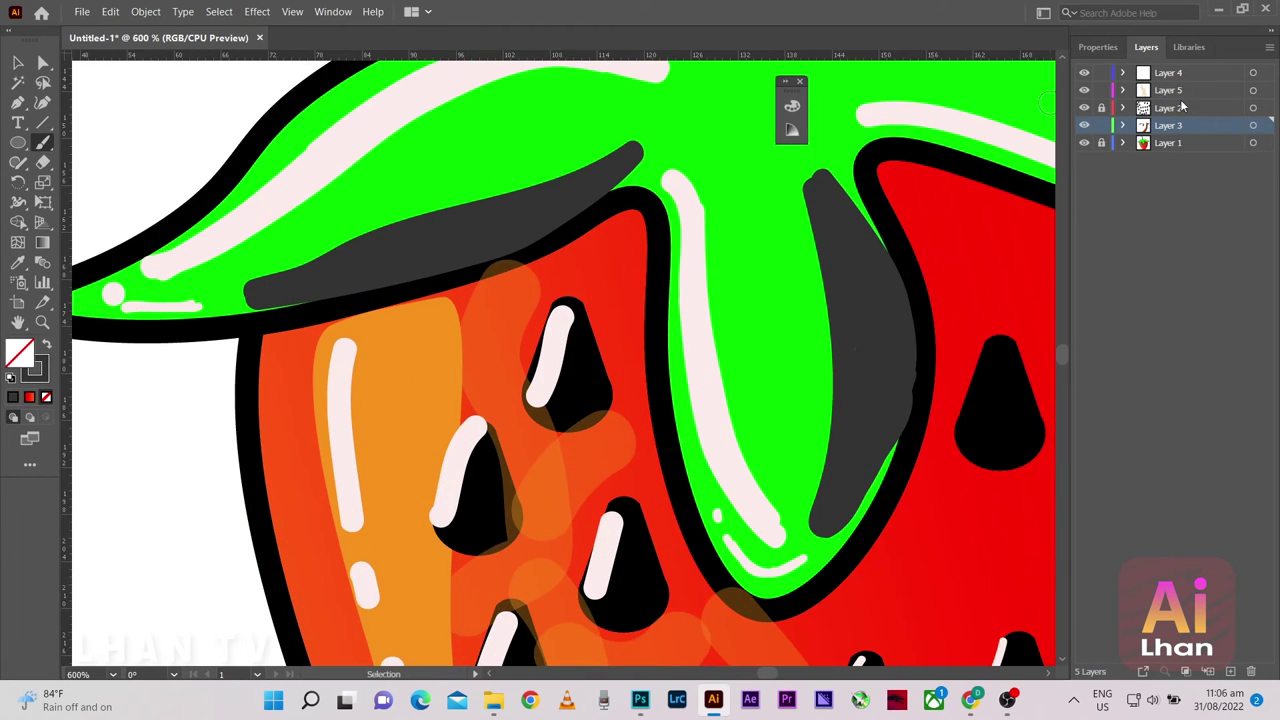
Pick a lighter grey tint in the Color Guide and paint it over the left leaf shadow
click(40, 366)
click(791, 128)
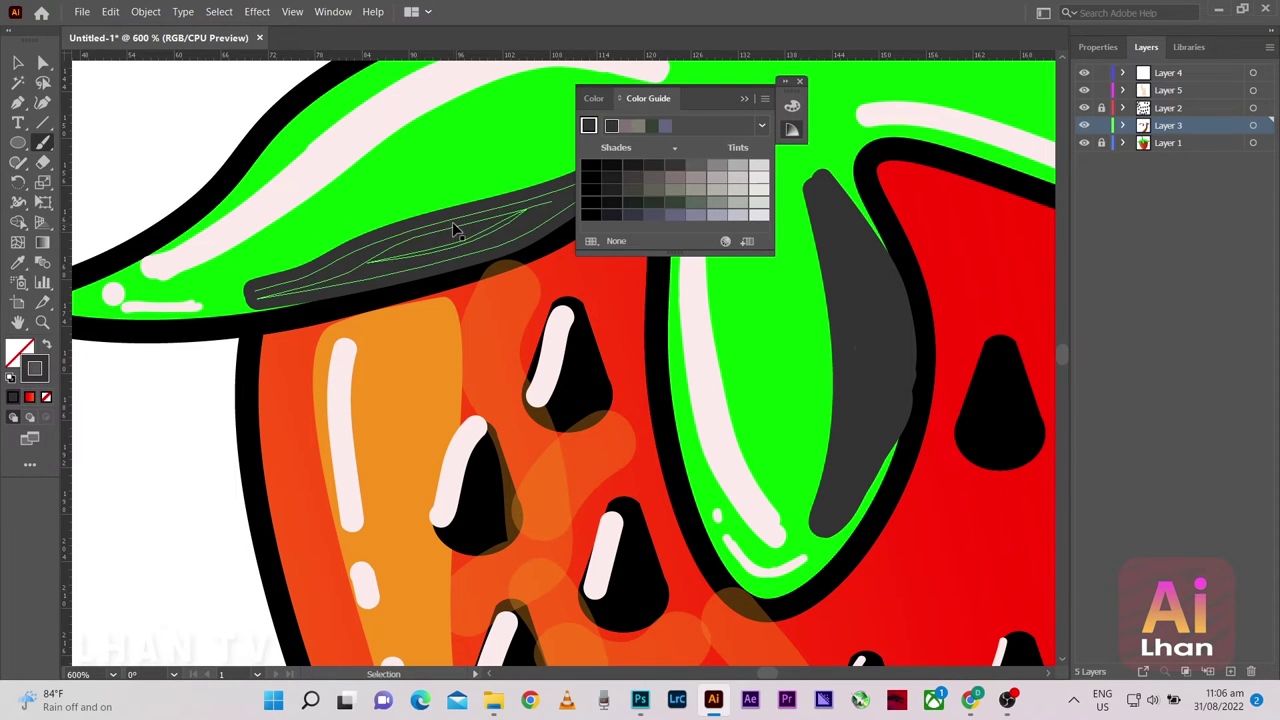
click(731, 173)
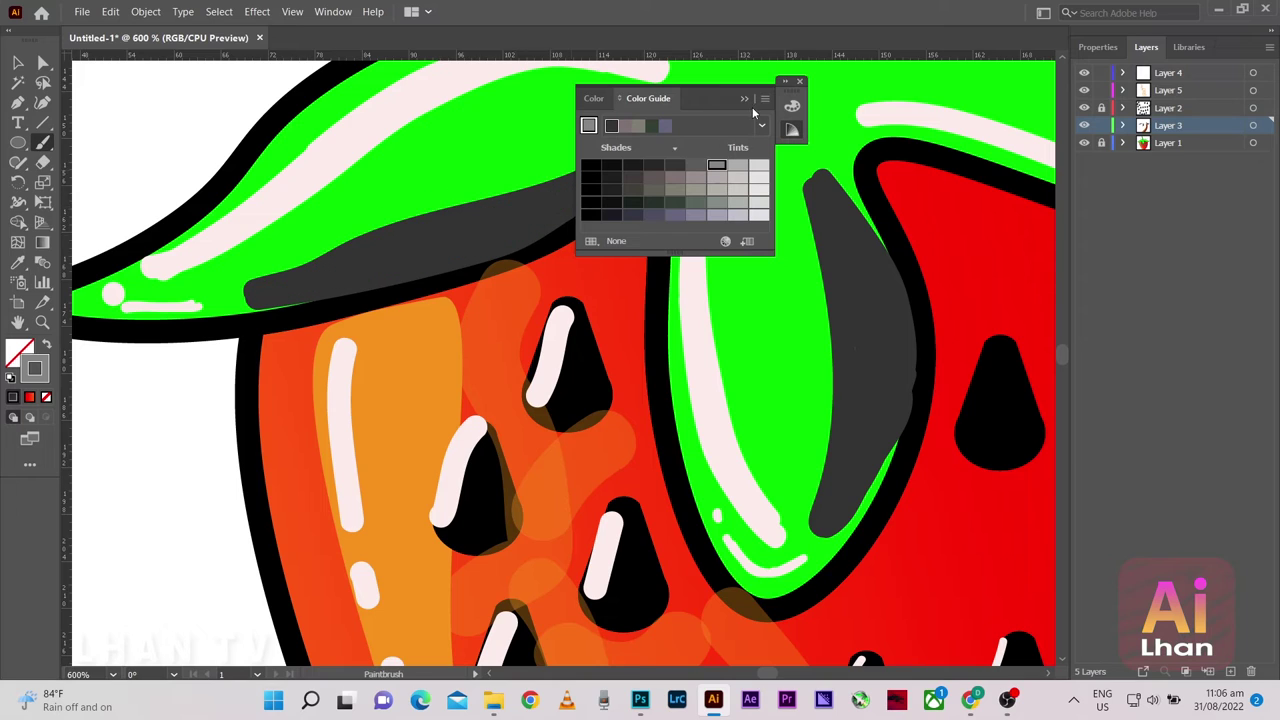
click(800, 88)
drag(622, 138, 240, 272)
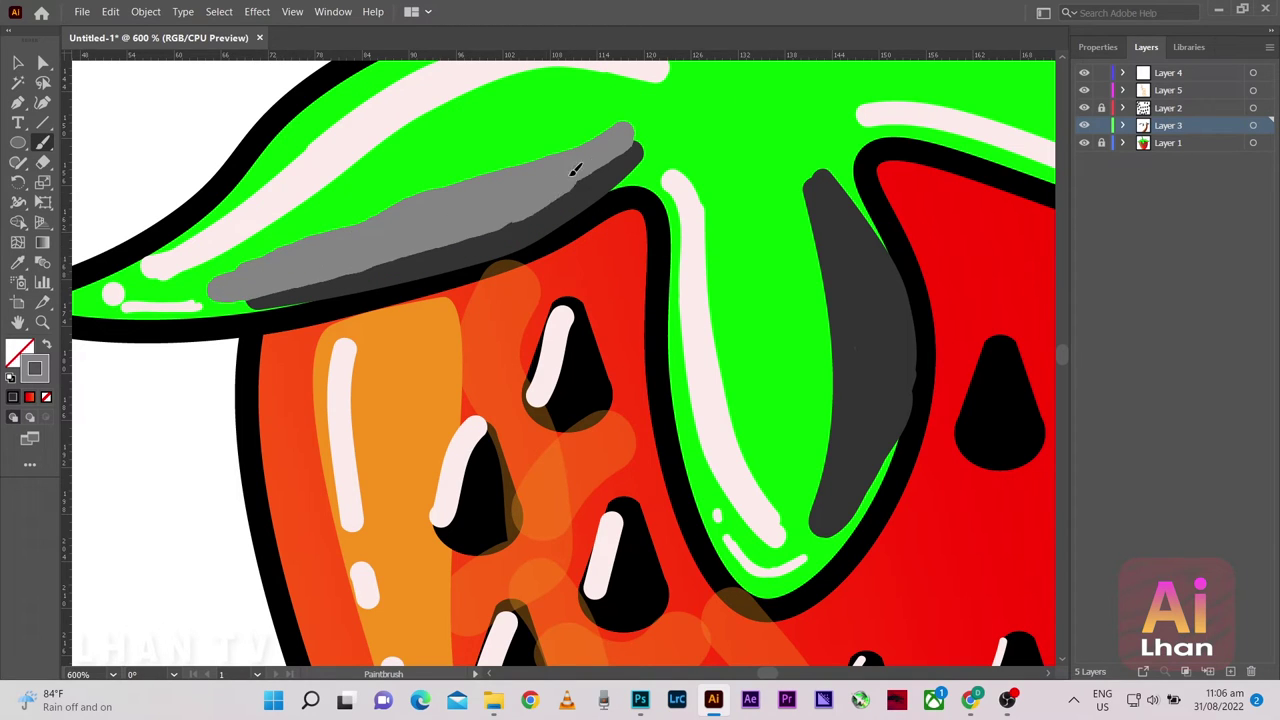
key(ctrl+1)
scroll(528, 243, up, 5)
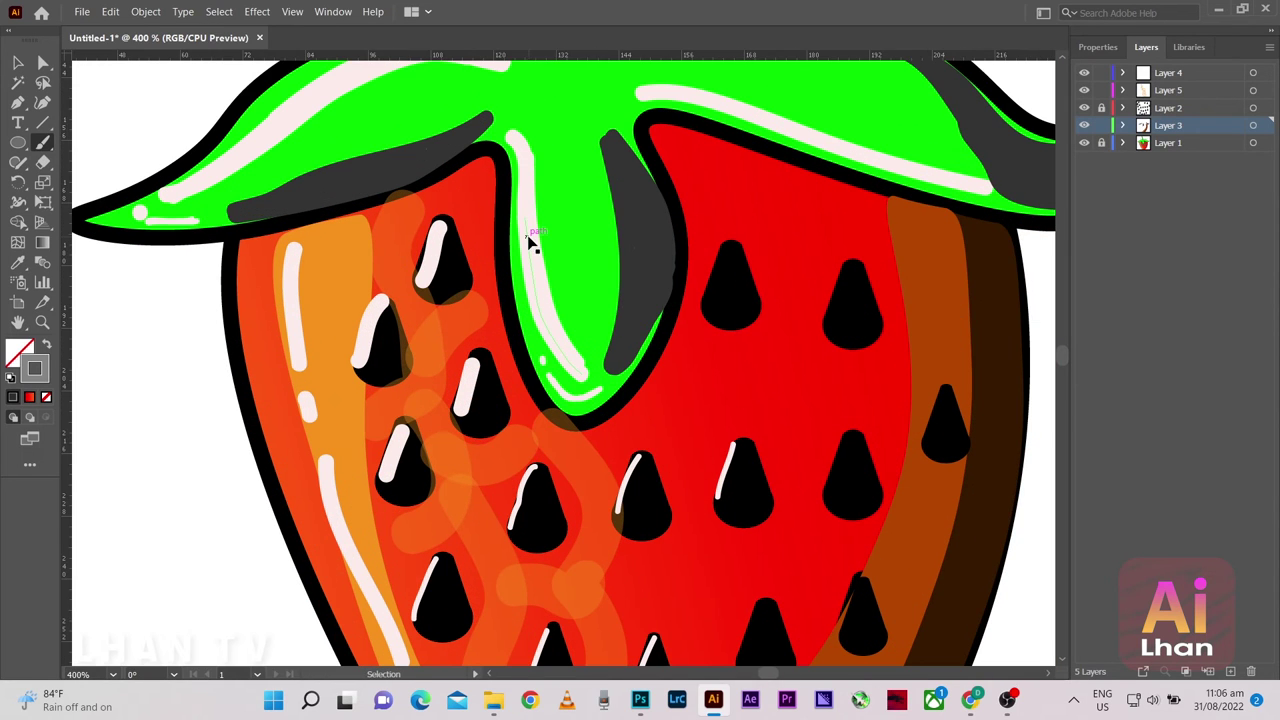
Choose a grey stroke swatch in Properties and paint grey strokes along the centre lobe
click(1097, 47)
click(1087, 254)
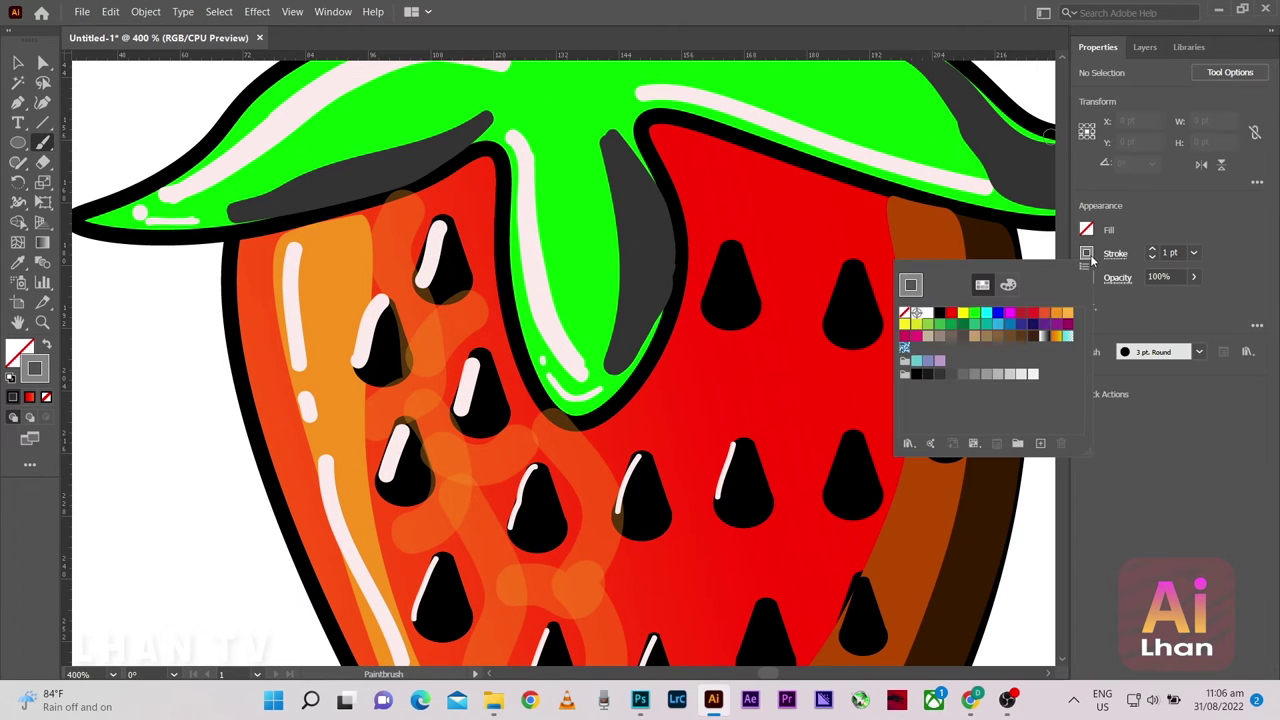
click(963, 377)
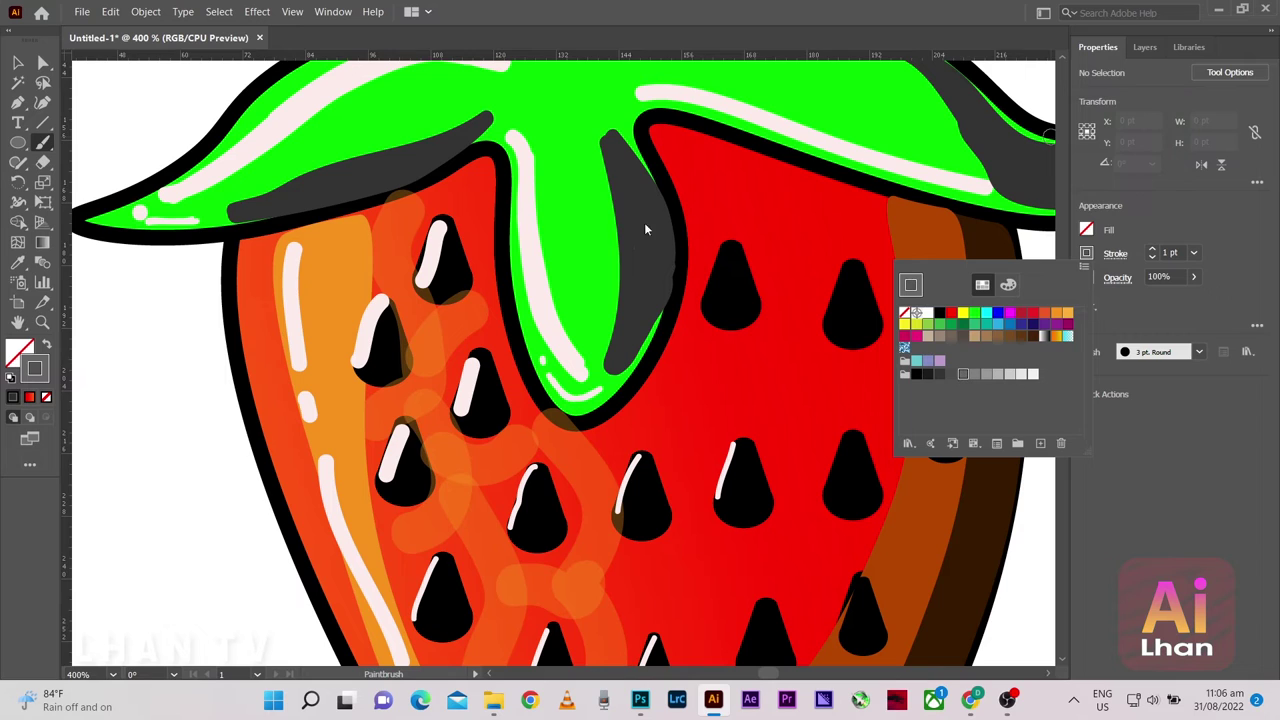
drag(566, 195, 620, 290)
key(ctrl+z)
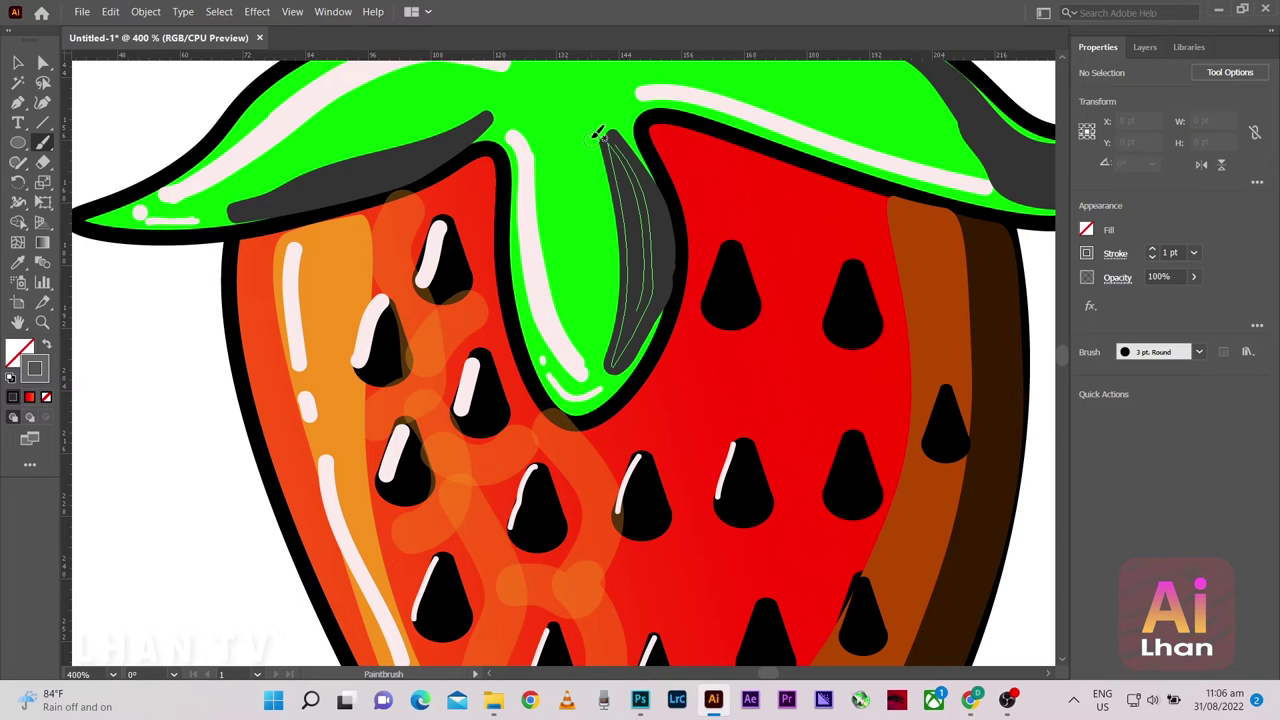
drag(588, 125, 613, 316)
drag(606, 160, 600, 325)
drag(592, 130, 580, 260)
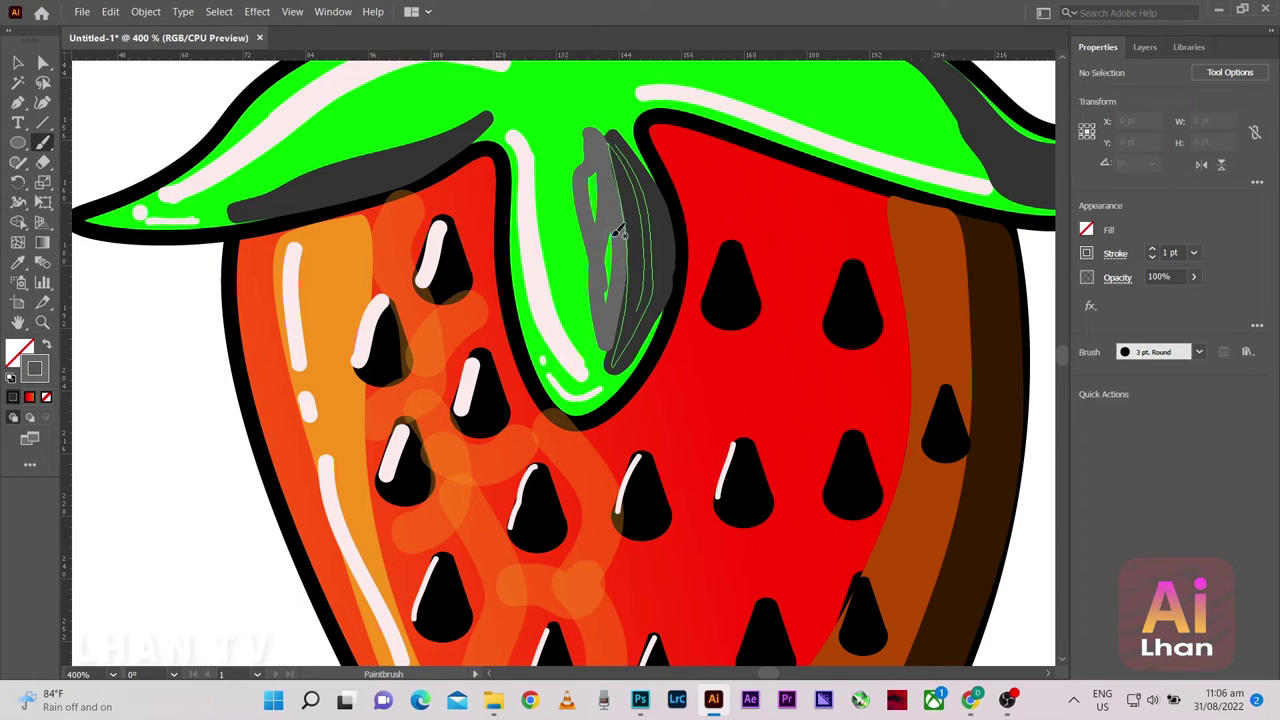
key(ctrl+1)
key(ctrl+plus)
key(ctrl+plus)
Paint a first shadow stroke down the strawberry's stem
key(ctrl+1)
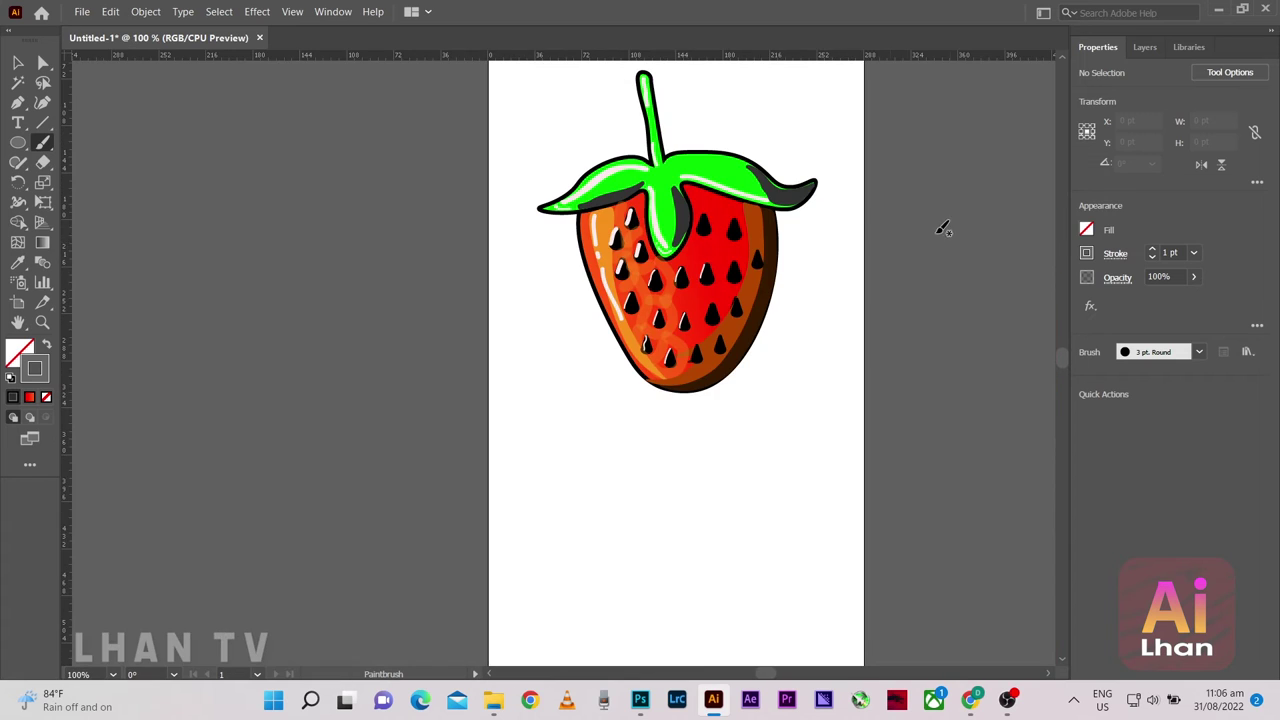
key(ctrl+plus)
scroll(596, 165, up, 1)
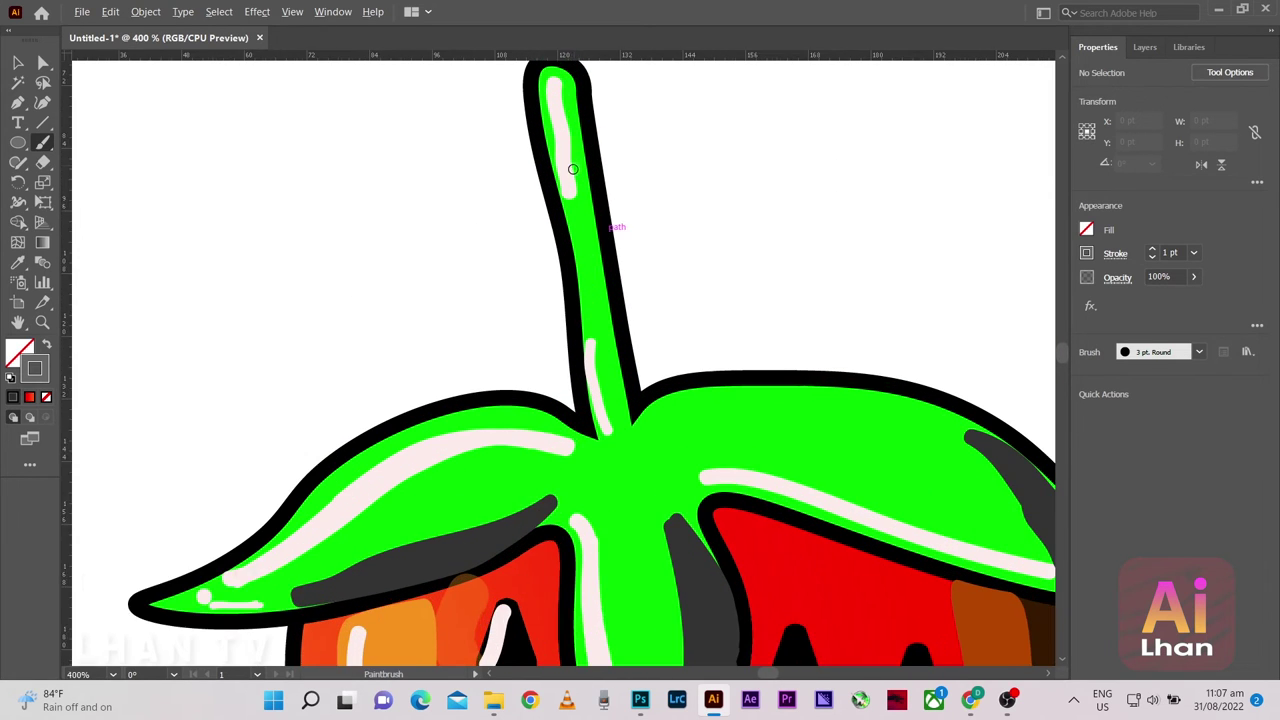
scroll(605, 215, up, 1)
mouse_move(572, 152)
mouse_down()
mouse_move(576, 236)
mouse_move(632, 488)
mouse_up()
scroll(625, 388, down, 2)
scroll(625, 388, up, 1)
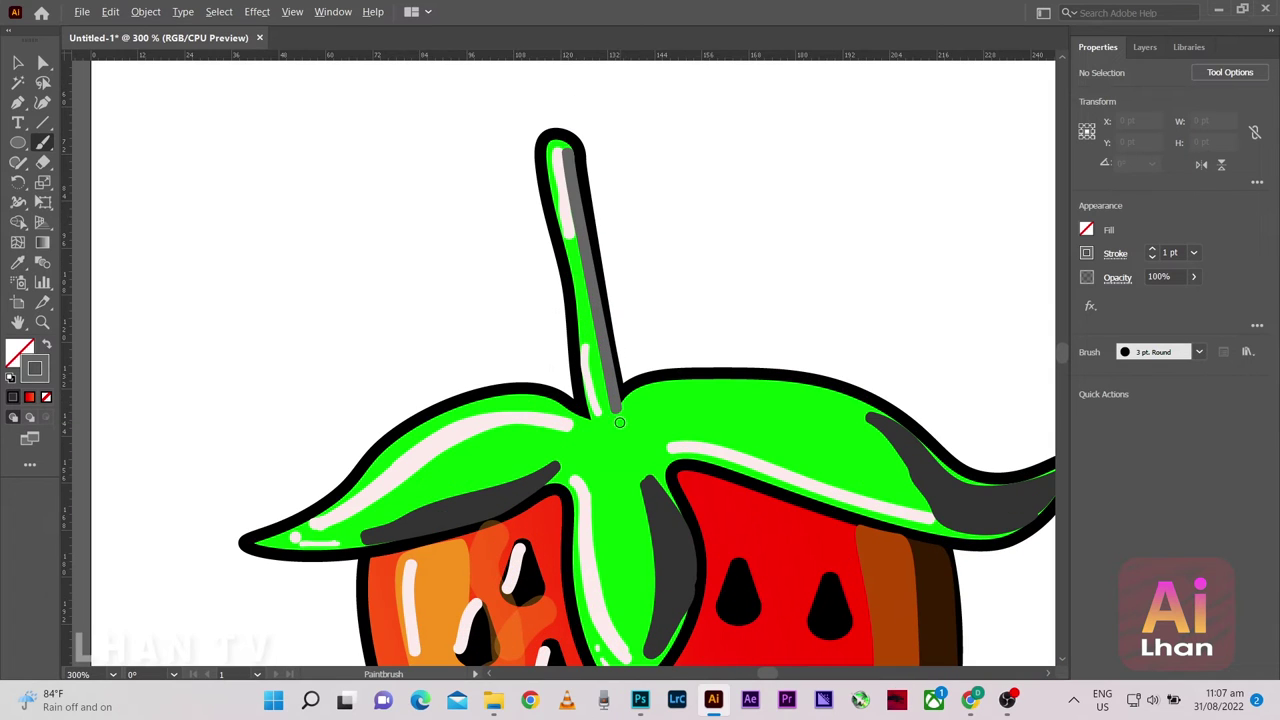
Undo it, pick the dark grey stroke swatch, and repaint the shadow down the stem's right side
key(ctrl+z)
click(1087, 258)
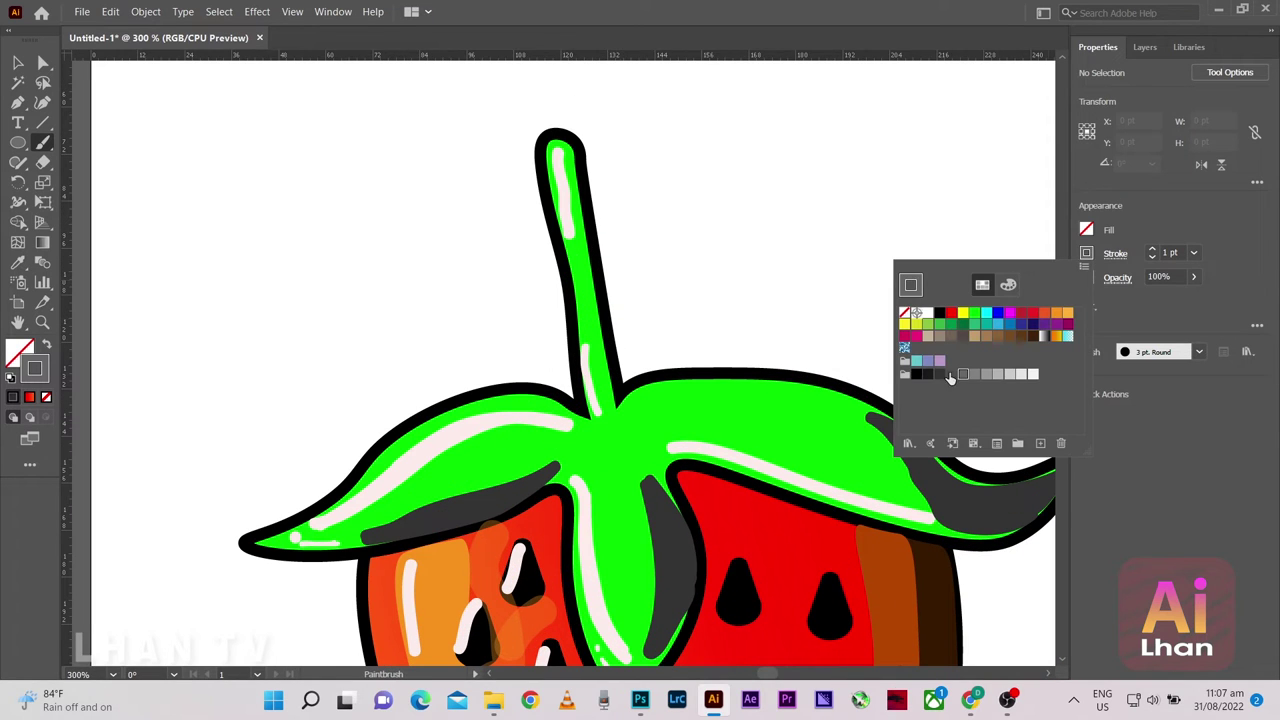
click(950, 375)
drag(570, 145, 615, 390)
scroll(636, 355, down, 2)
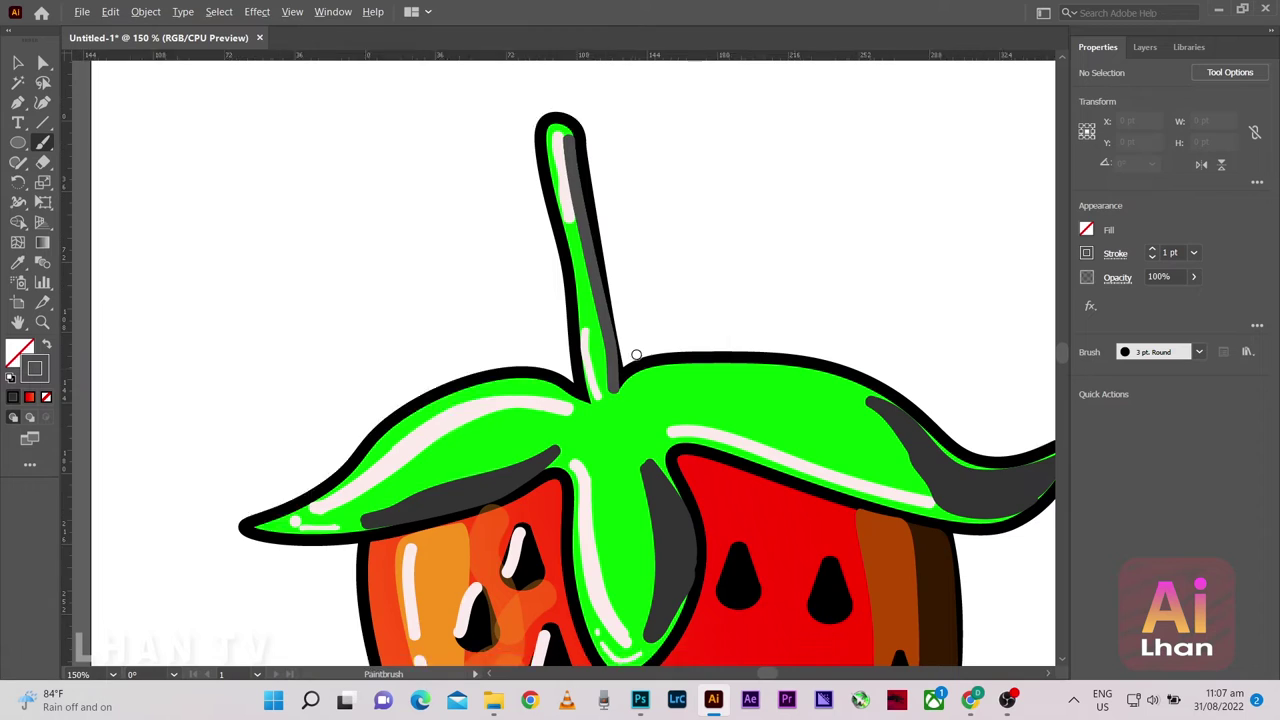
scroll(815, 220, down, 3)
scroll(750, 172, down, 1)
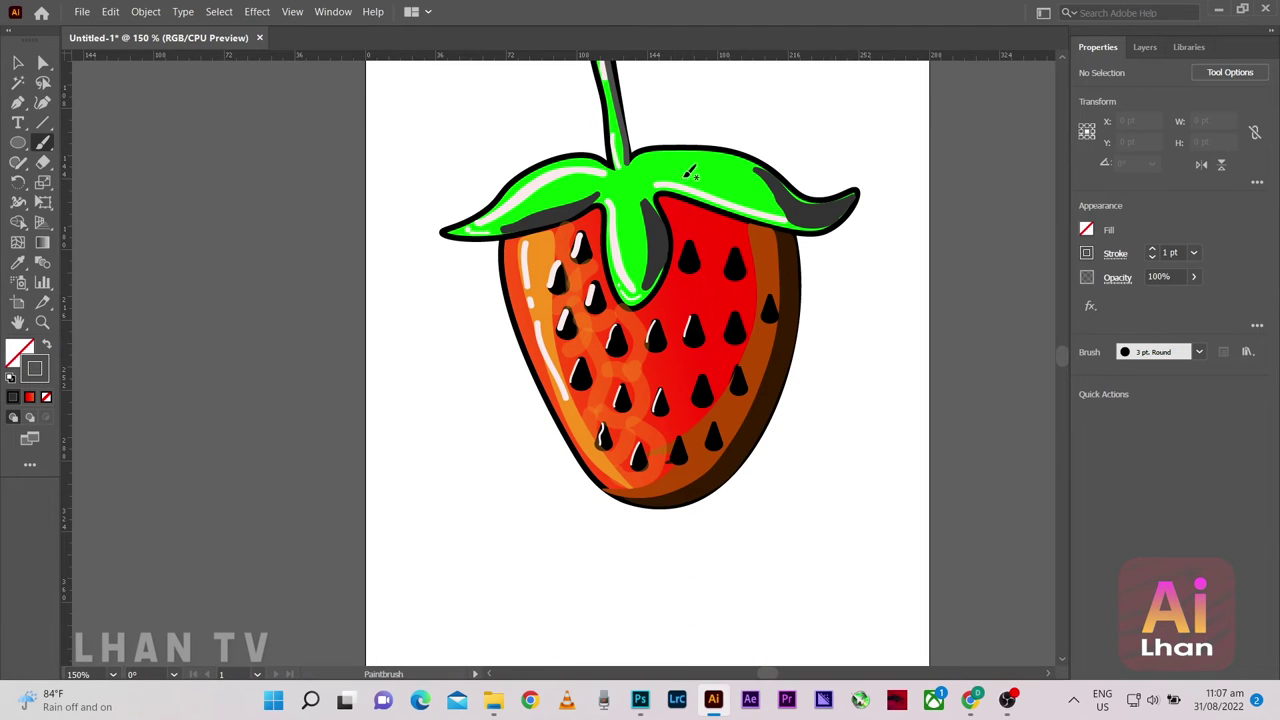
scroll(660, 205, up, 3)
Set the stroke to light green and paint a light-green tone down the centre lobe
click(1087, 254)
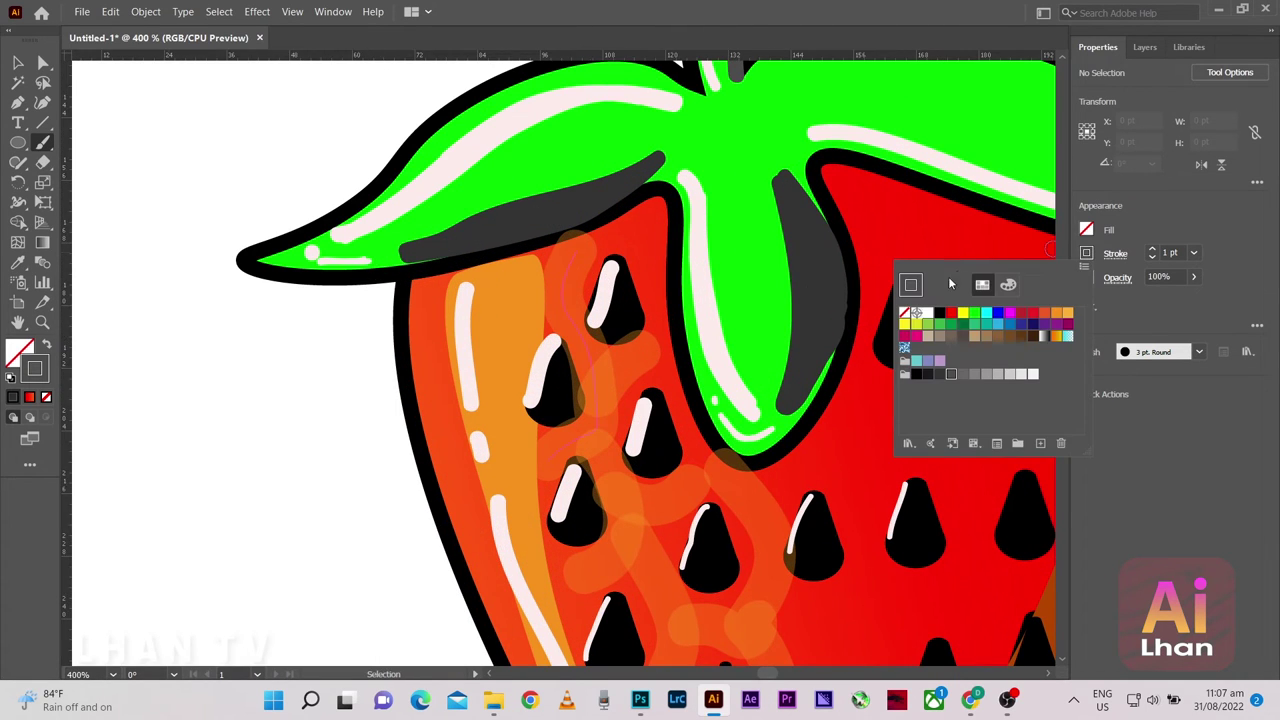
click(951, 323)
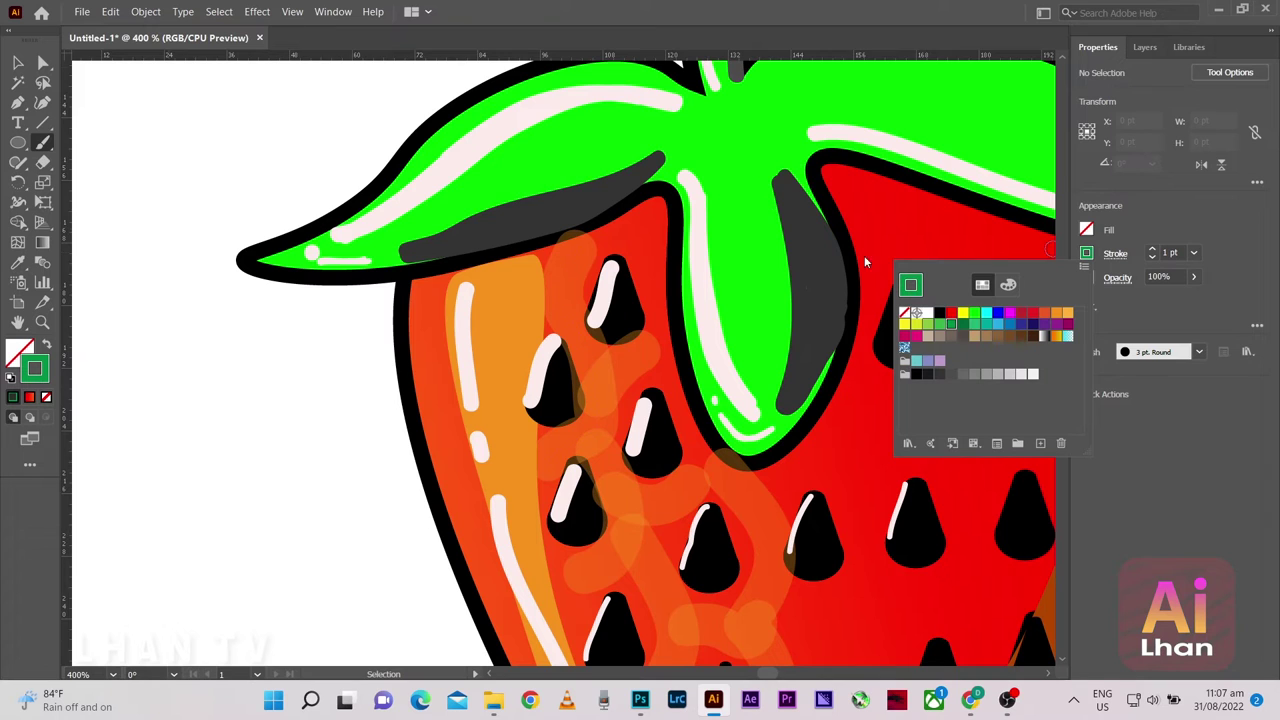
click(940, 323)
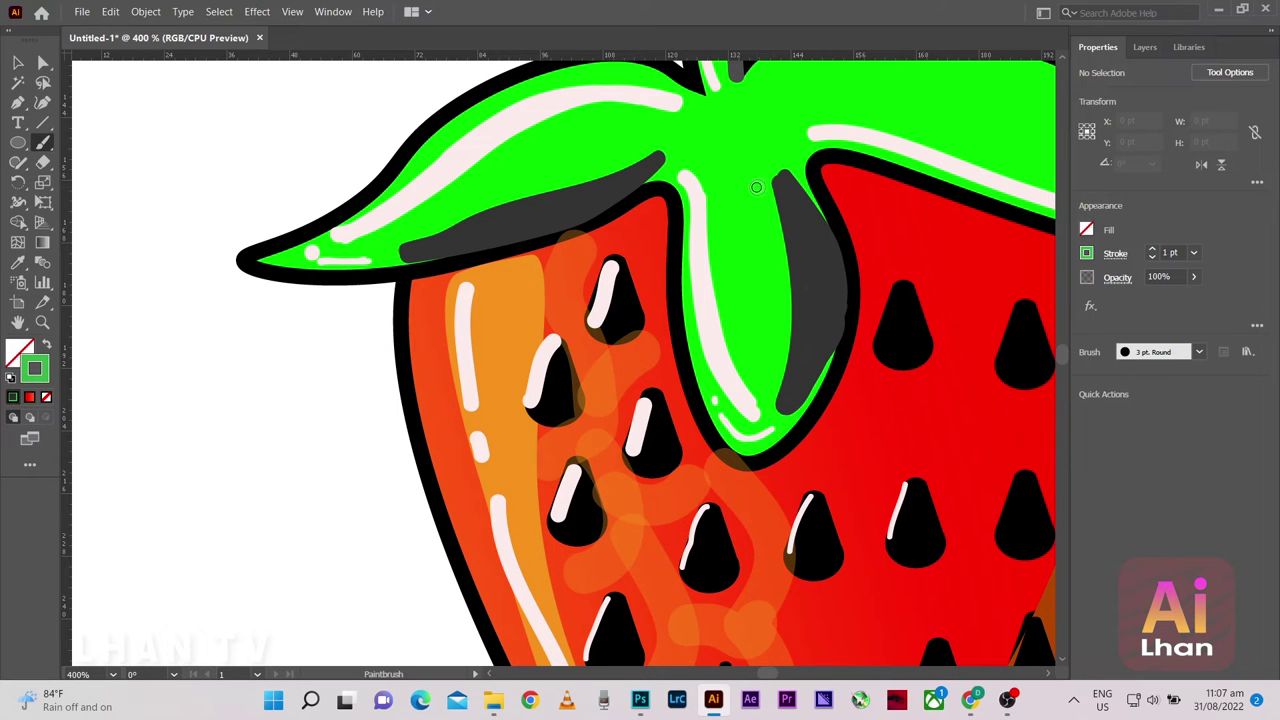
drag(725, 128, 770, 340)
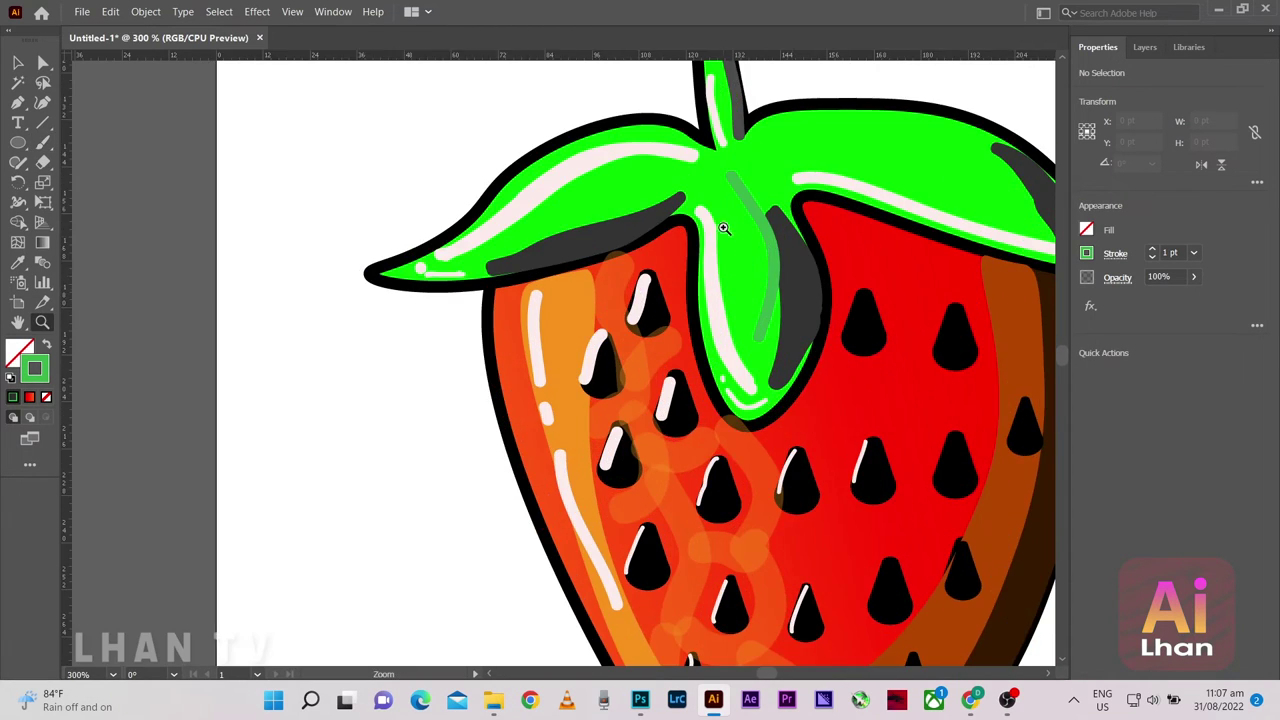
click(42, 142)
key(ctrl+z)
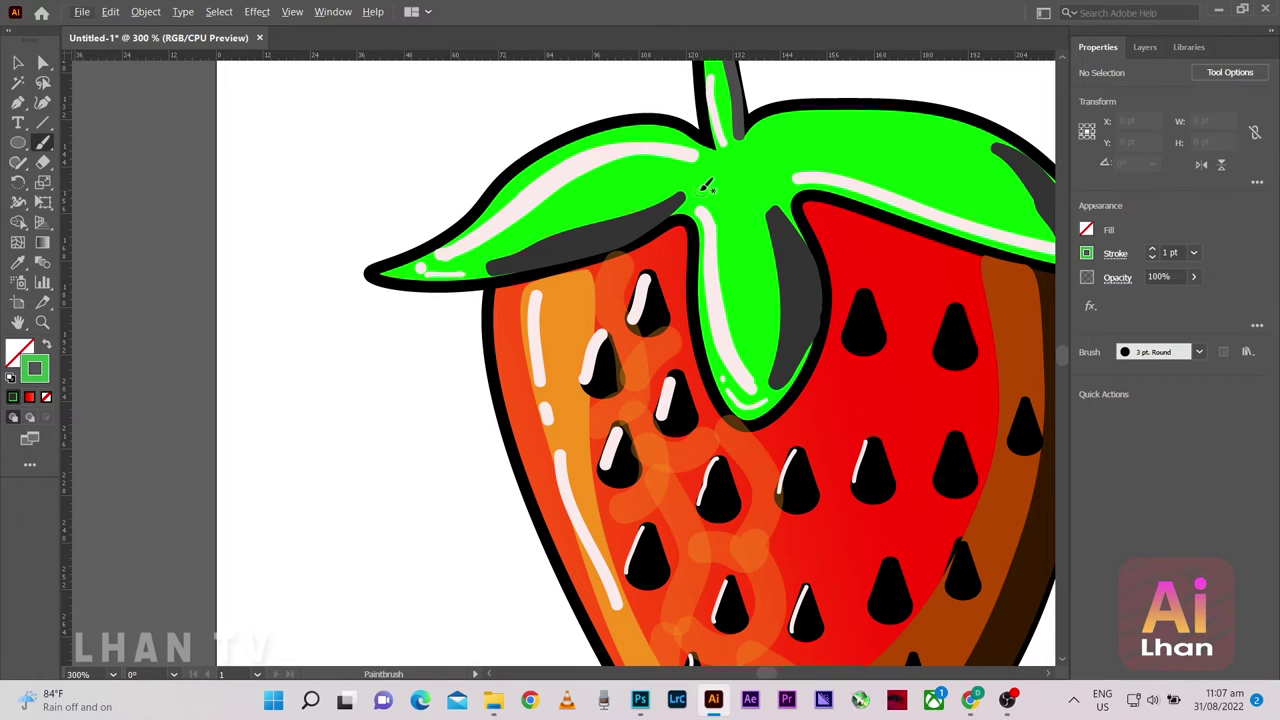
drag(740, 186, 765, 330)
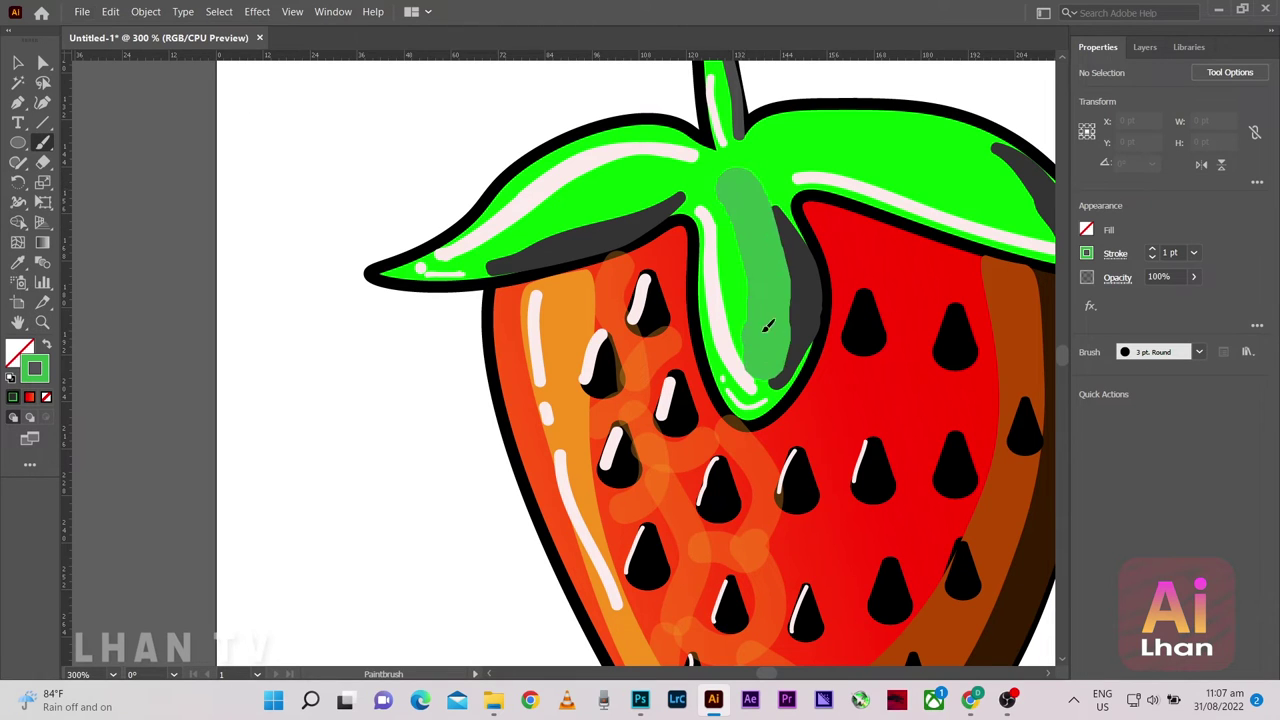
Add a light-green highlight stroke along the centre leaf's lower edge
key(ctrl+1)
scroll(695, 228, up, 2)
scroll(695, 228, up, 2)
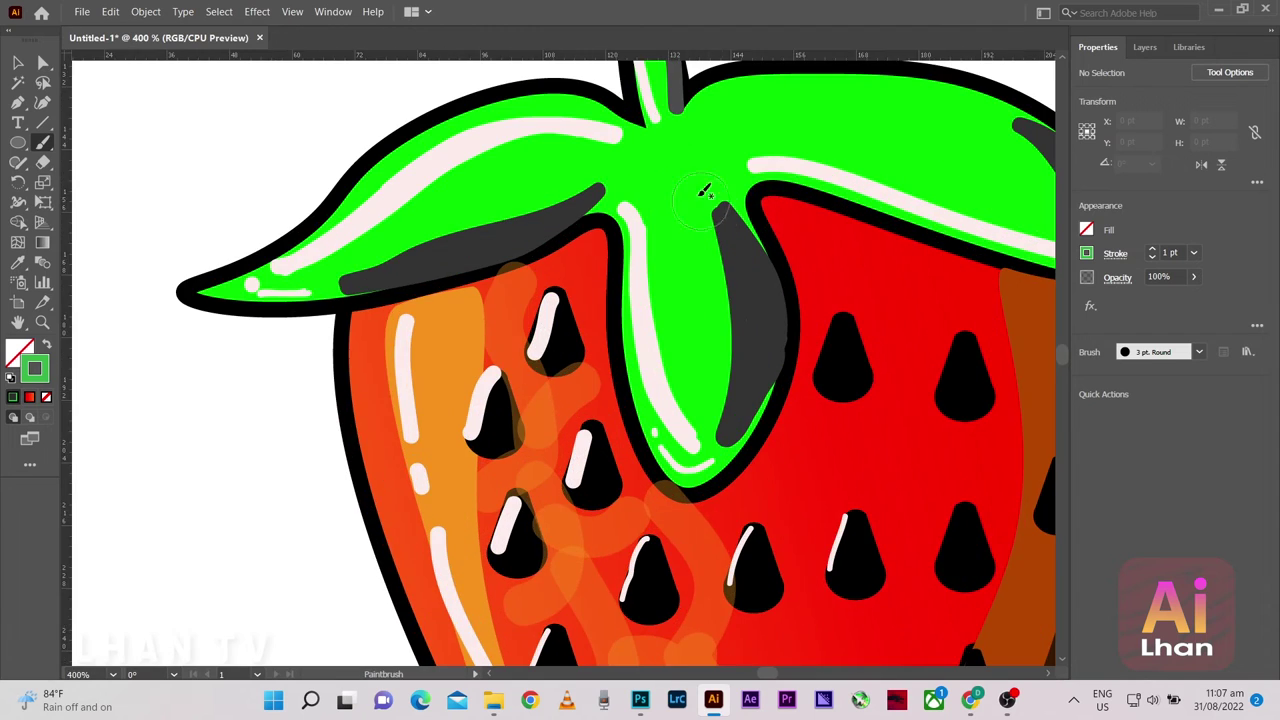
scroll(647, 215, down, 5)
scroll(647, 215, up, 2)
scroll(647, 215, up, 5)
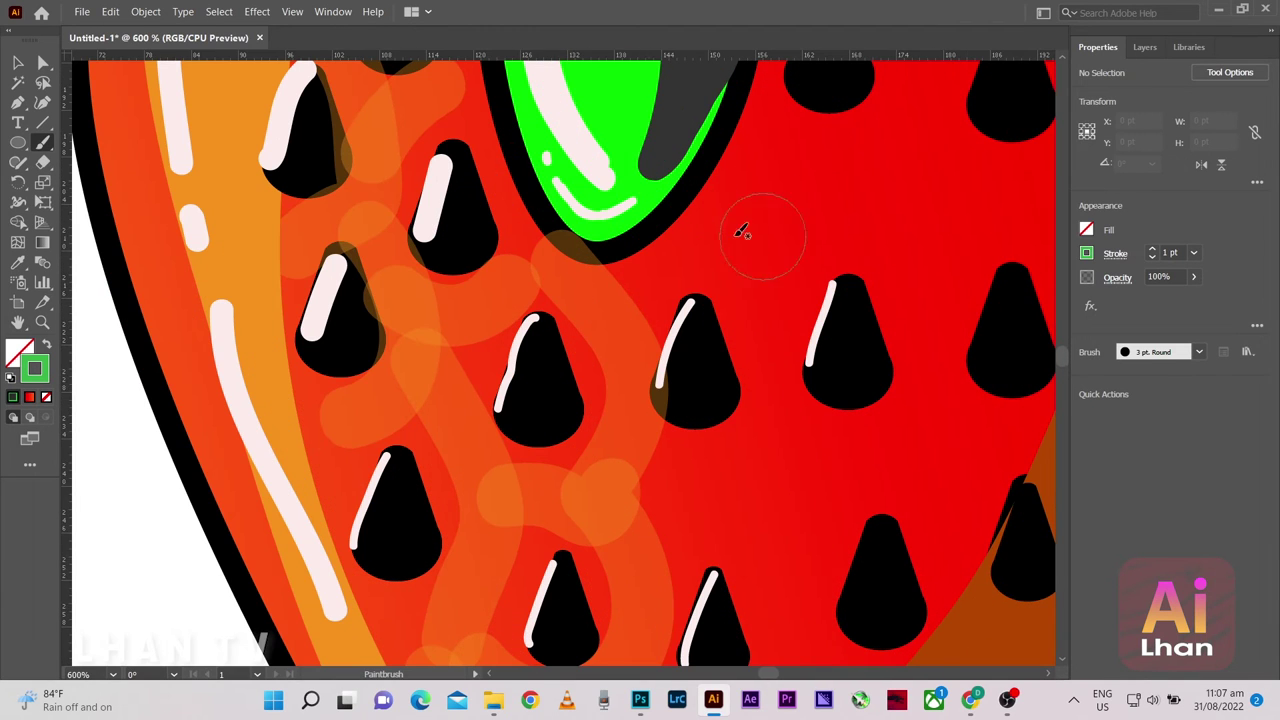
drag(650, 175, 629, 191)
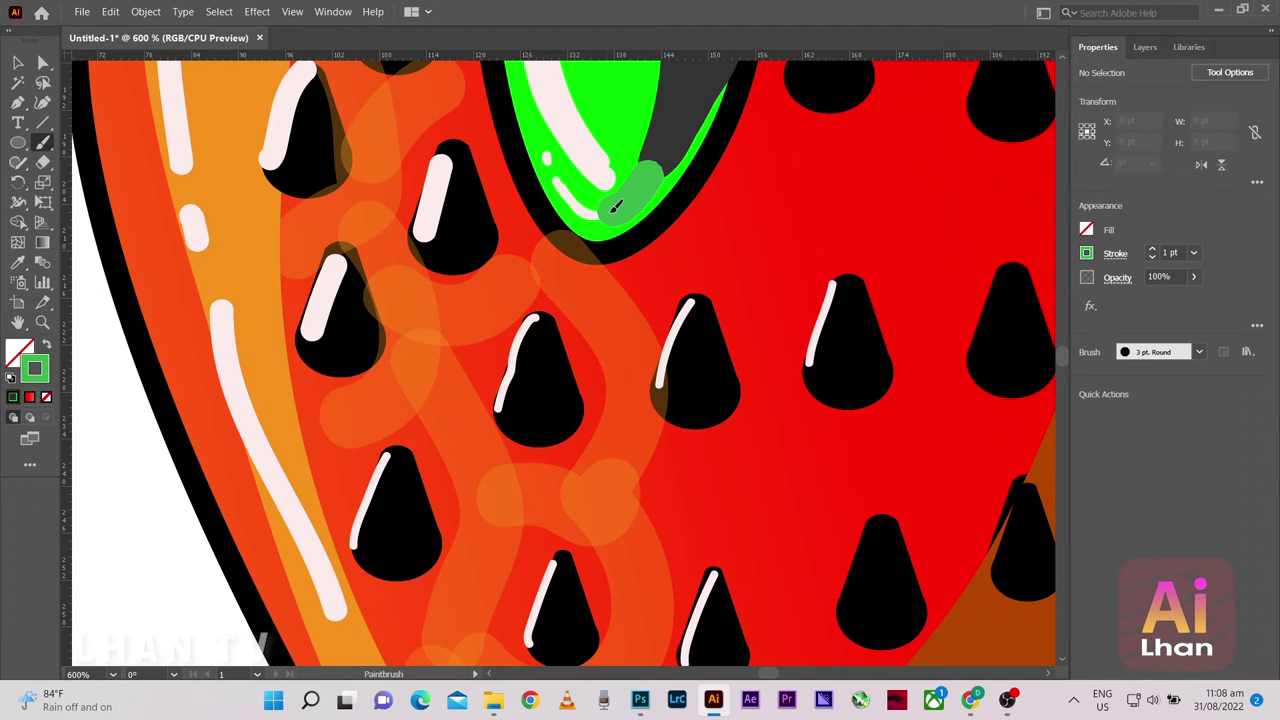
scroll(607, 197, down, 3)
scroll(607, 197, down, 3)
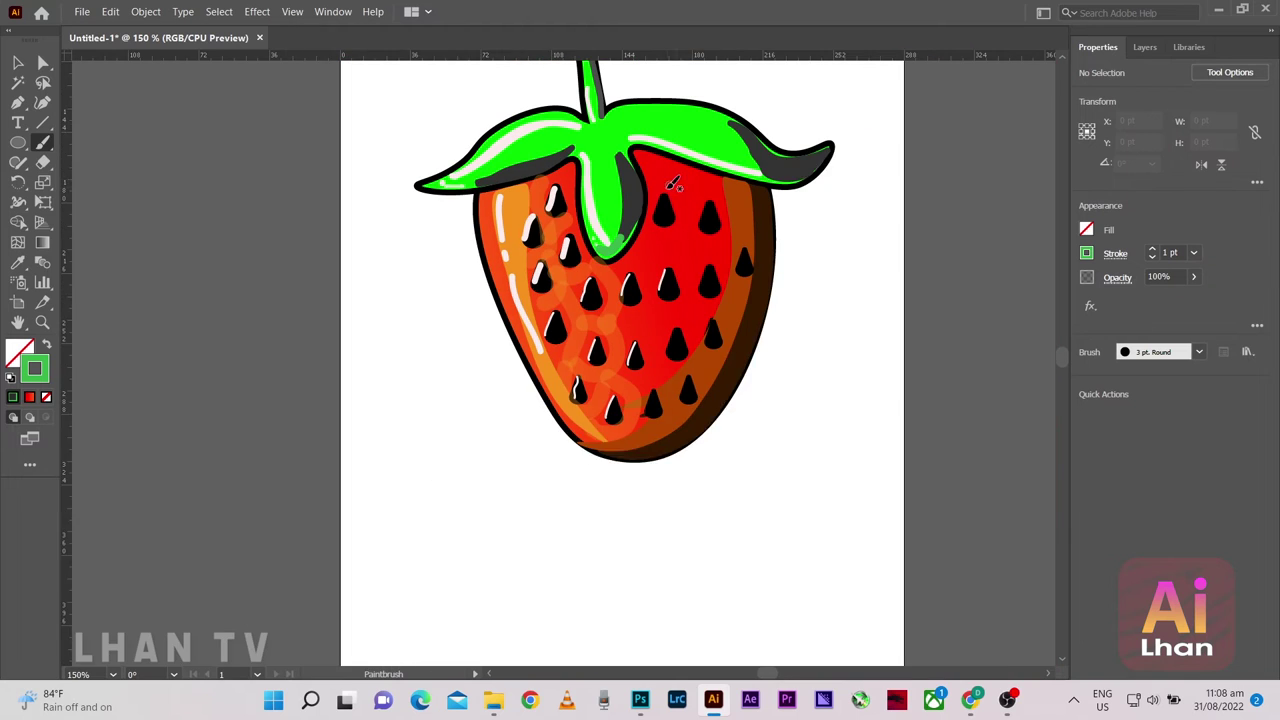
scroll(425, 145, up, 3)
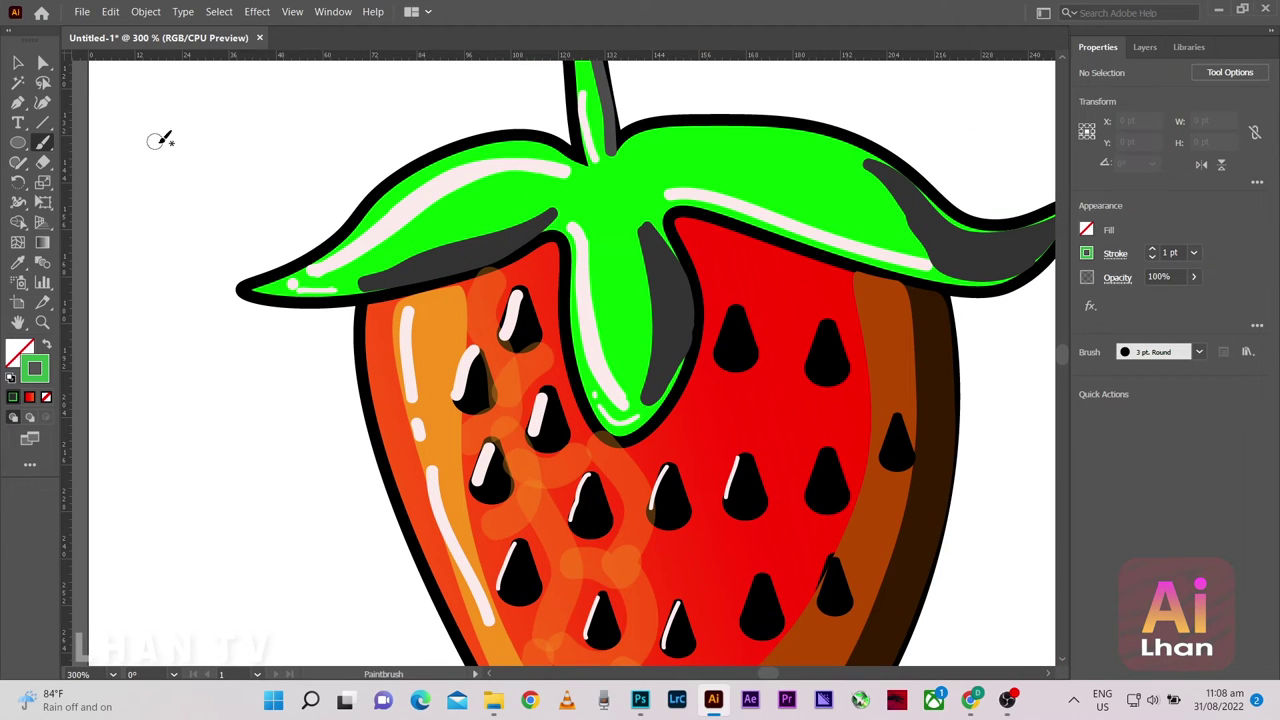
click(42, 103)
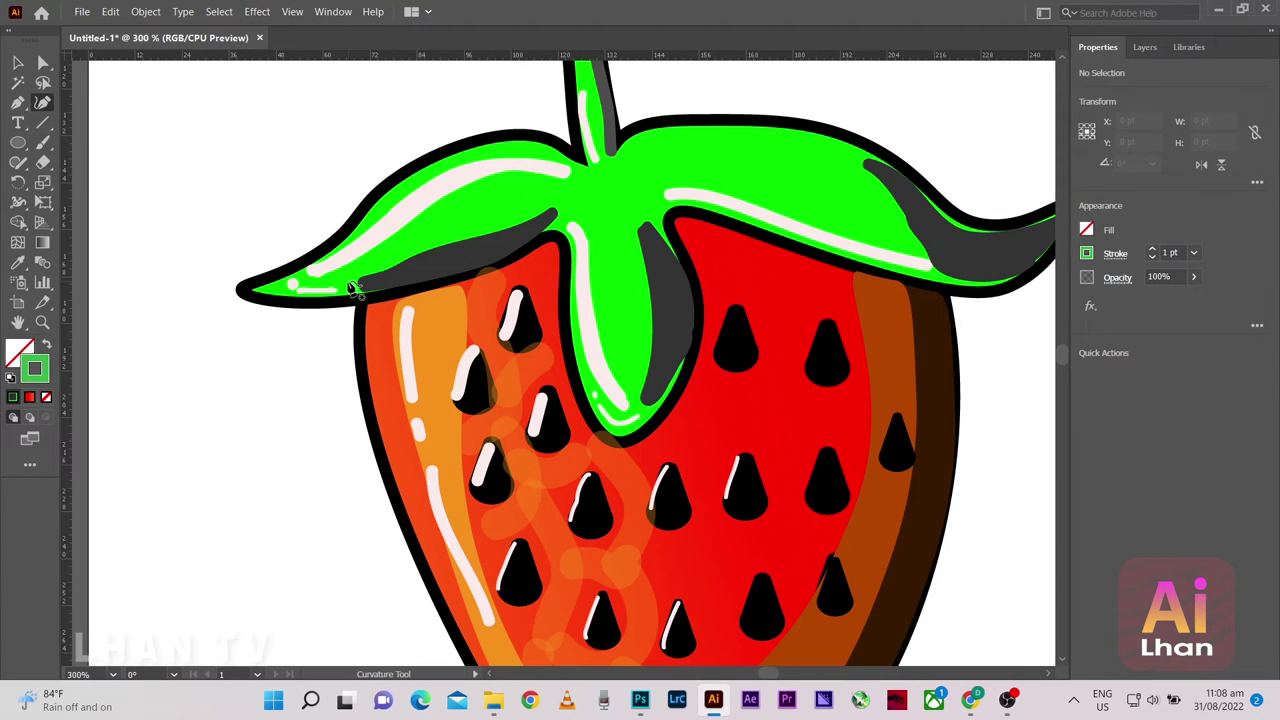
Add new Layer 6 and draw a curved shape over the upper left leaf
click(352, 288)
click(1145, 47)
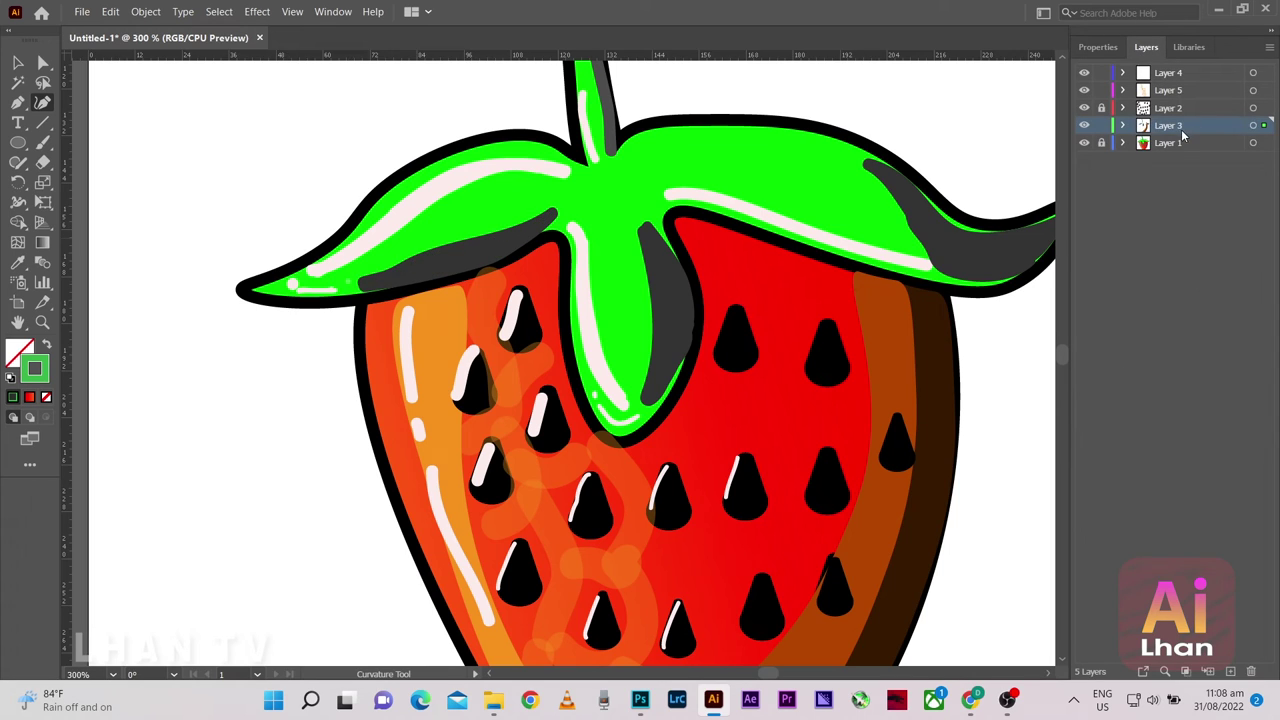
click(1231, 671)
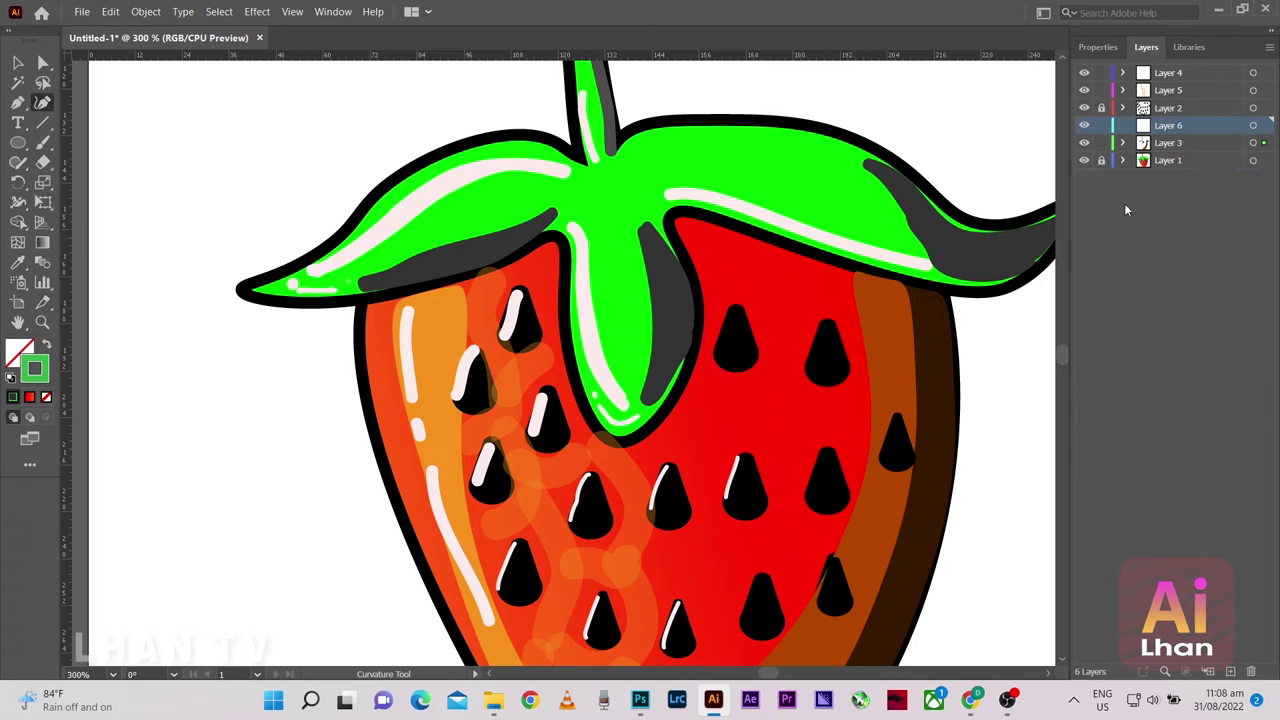
click(506, 233)
click(565, 199)
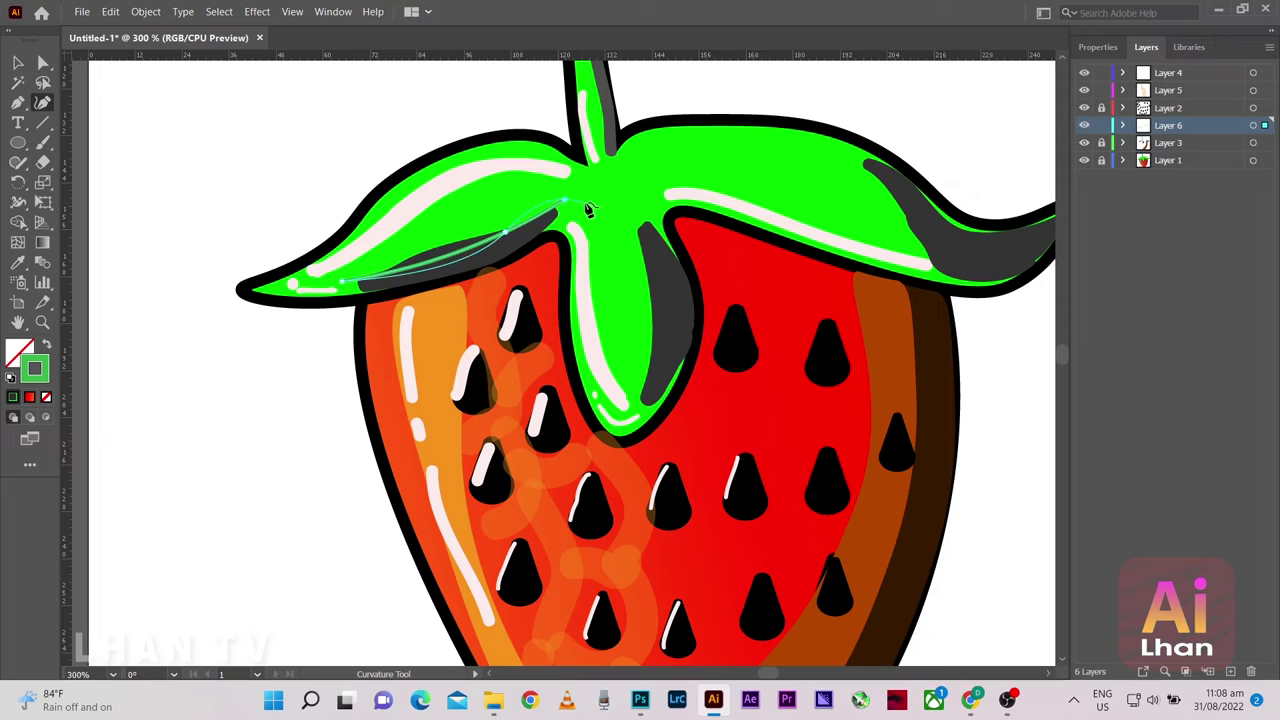
click(509, 188)
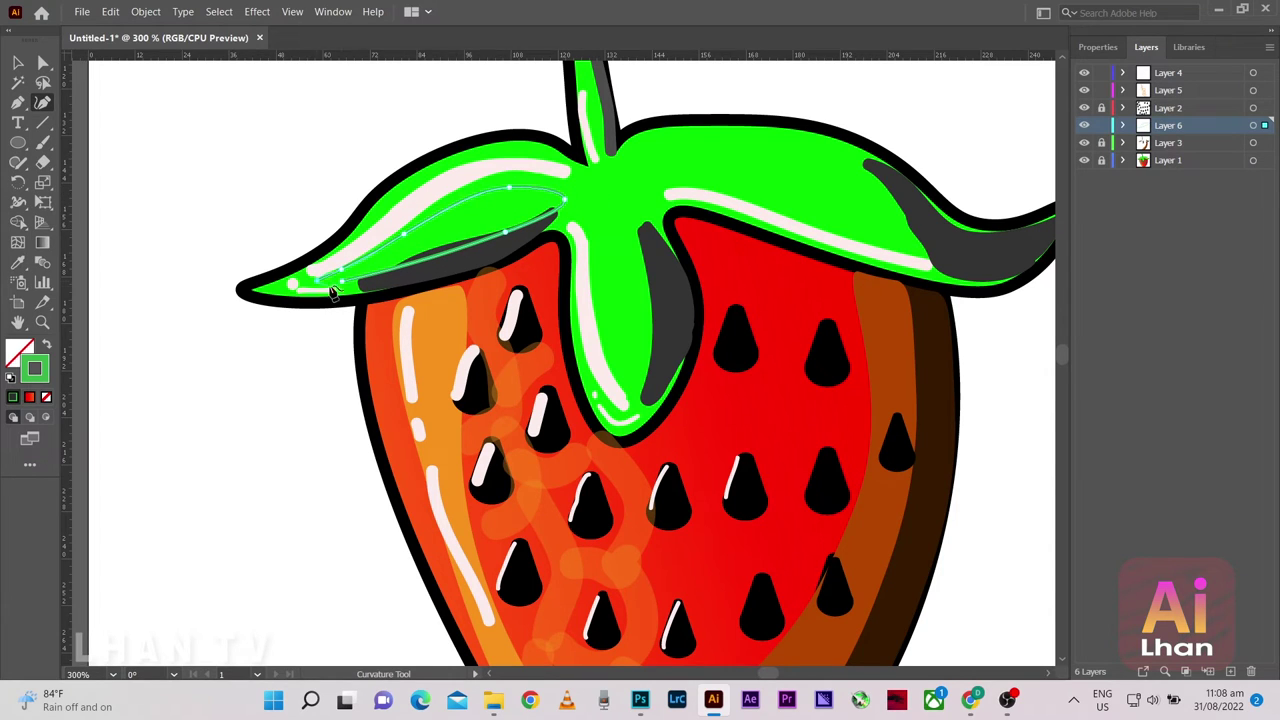
click(1097, 47)
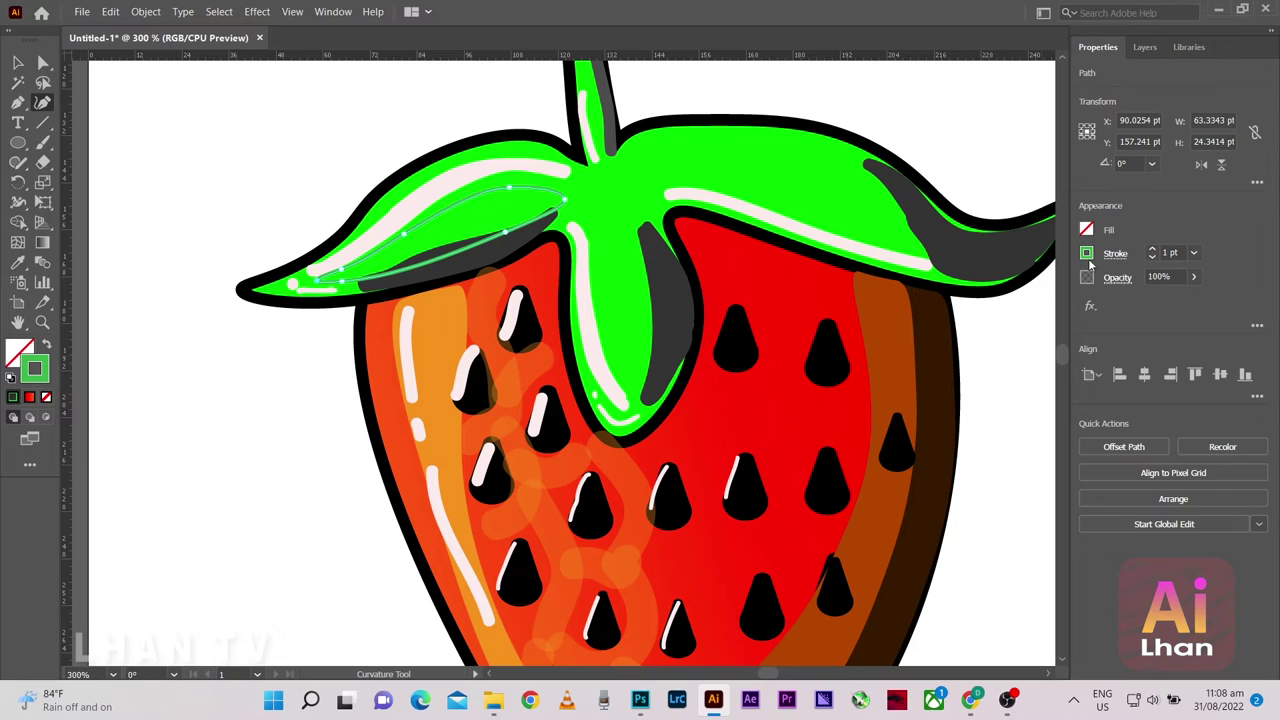
Give the shape a muted mid-green fill and no stroke
click(1087, 230)
click(951, 303)
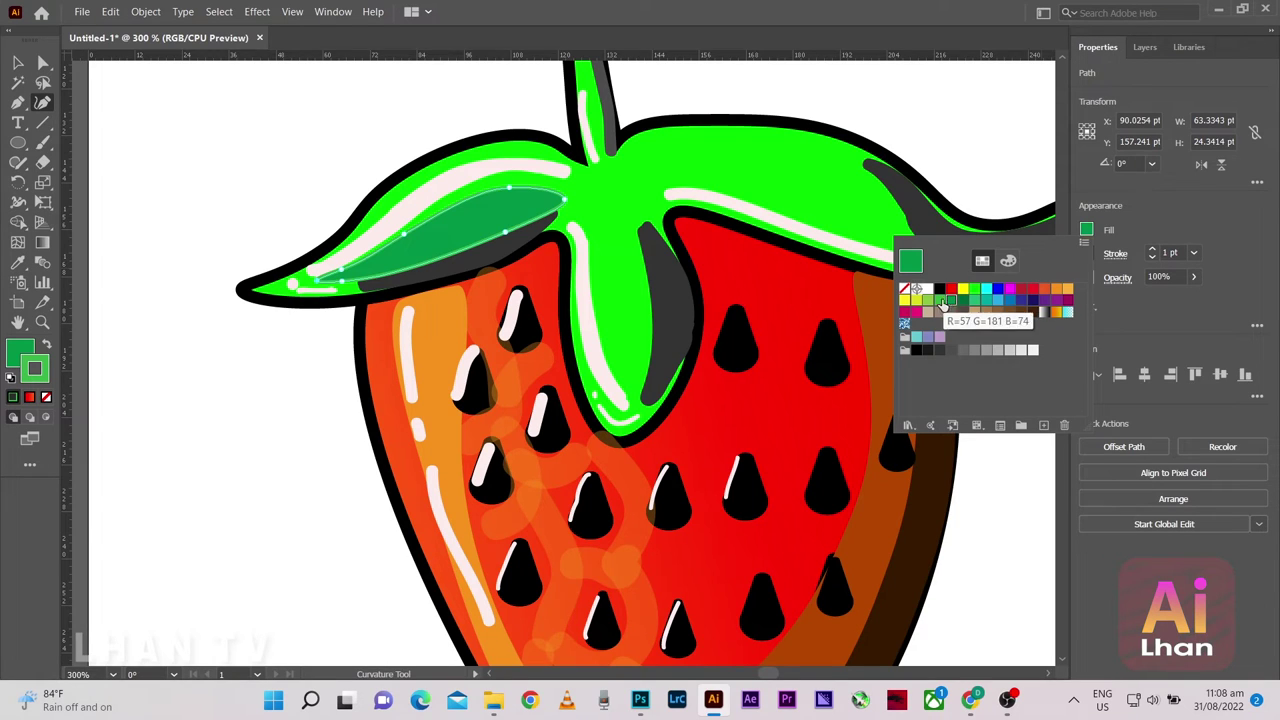
click(939, 301)
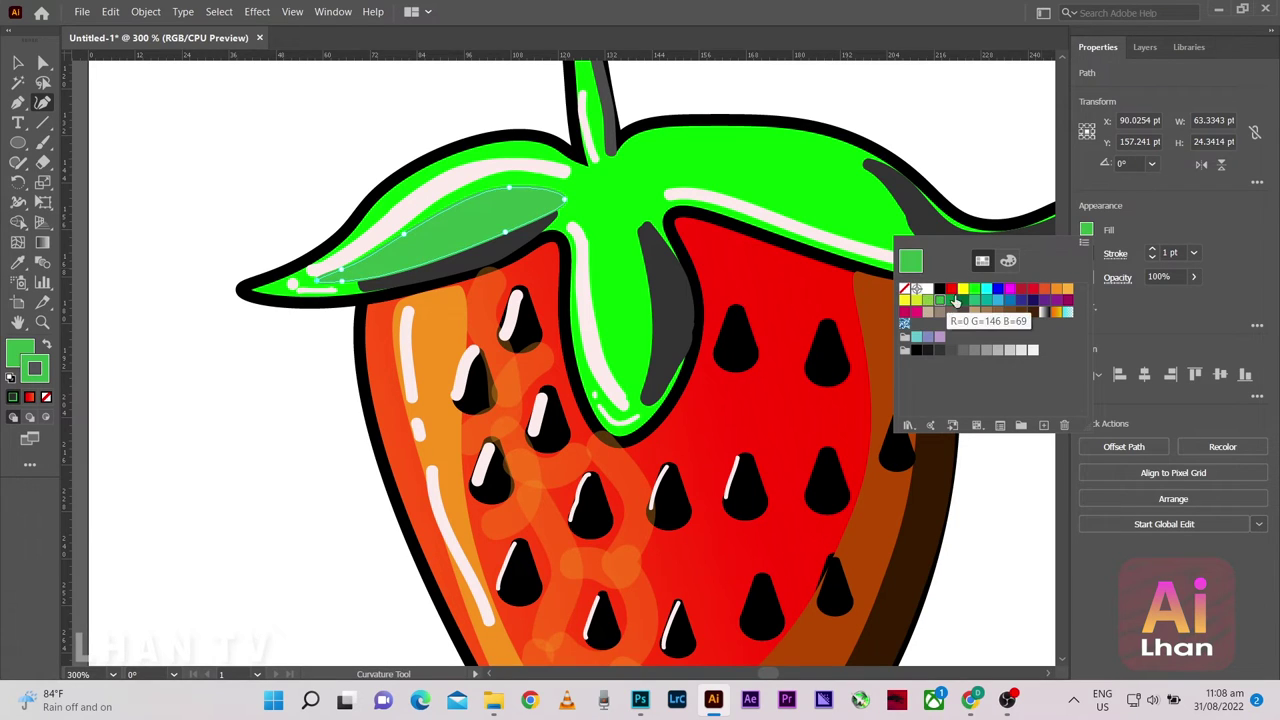
click(974, 291)
click(940, 300)
click(1087, 253)
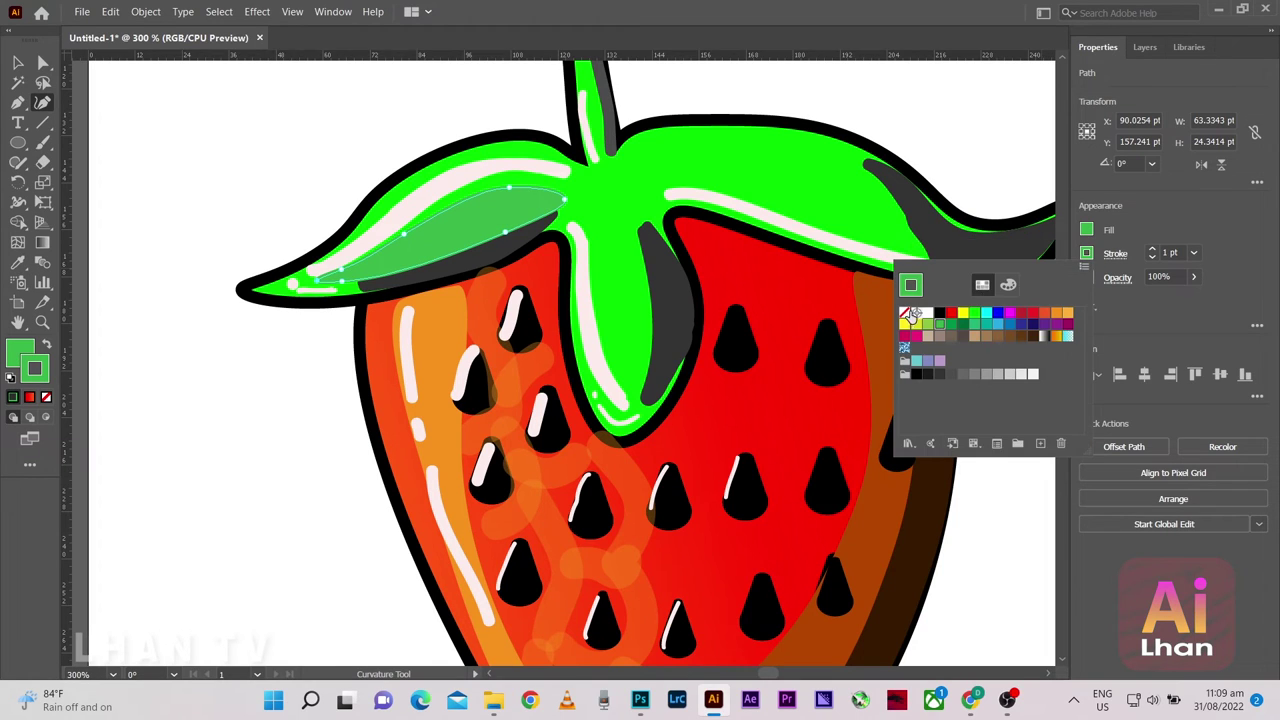
click(905, 312)
Stretch the mid-green shape down to meet the left leaf's grey shadow
click(18, 62)
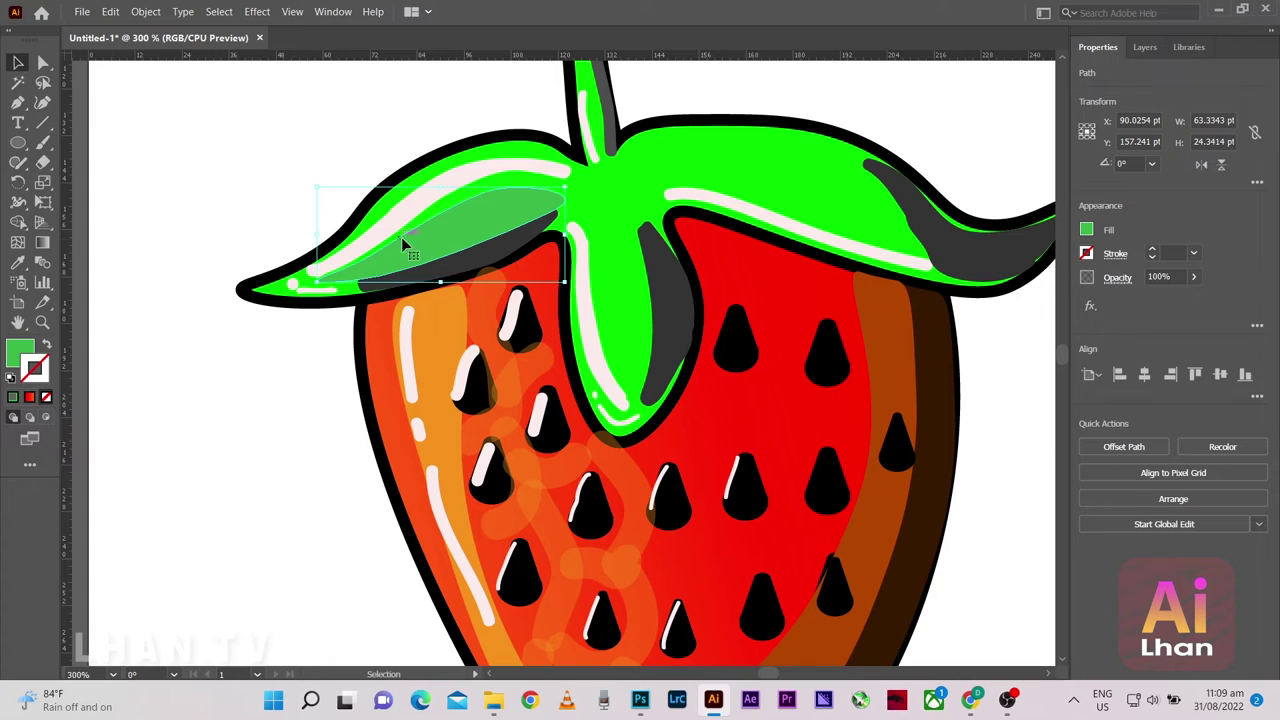
key(ctrl+shift+a)
key(ctrl+0)
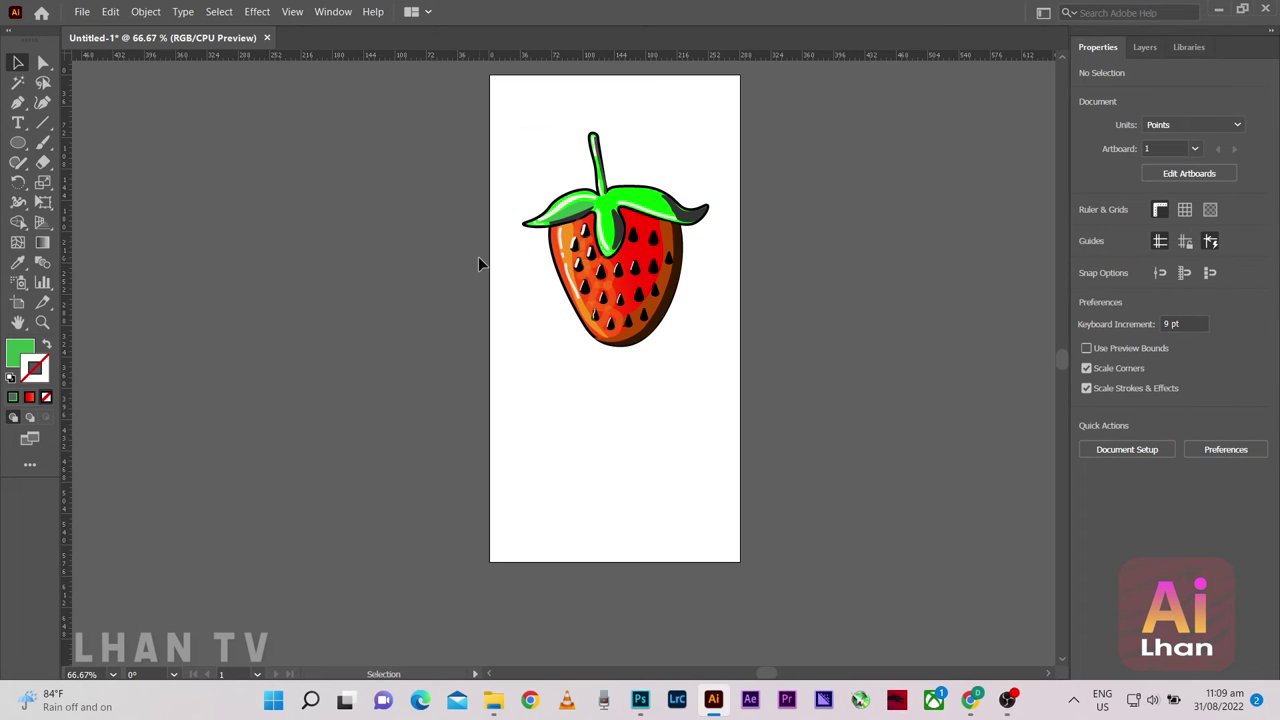
scroll(551, 191, up, 7)
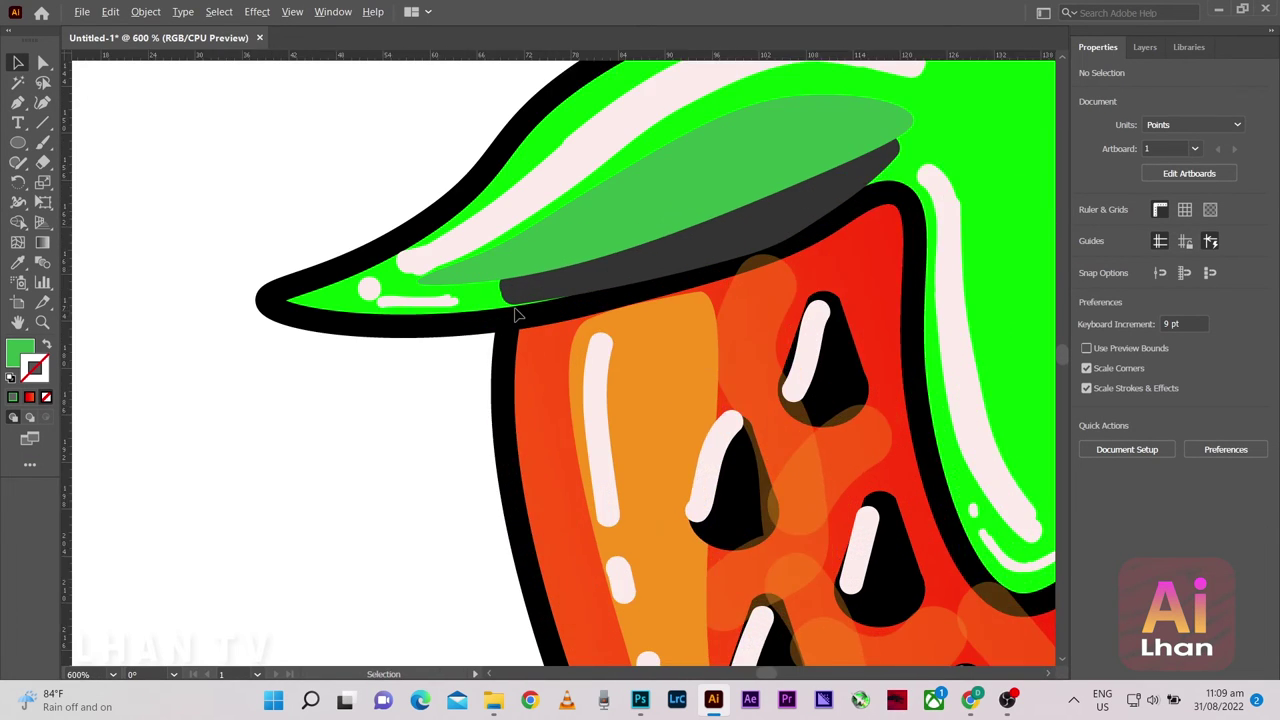
click(579, 247)
drag(723, 289, 737, 278)
scroll(634, 260, down, 3)
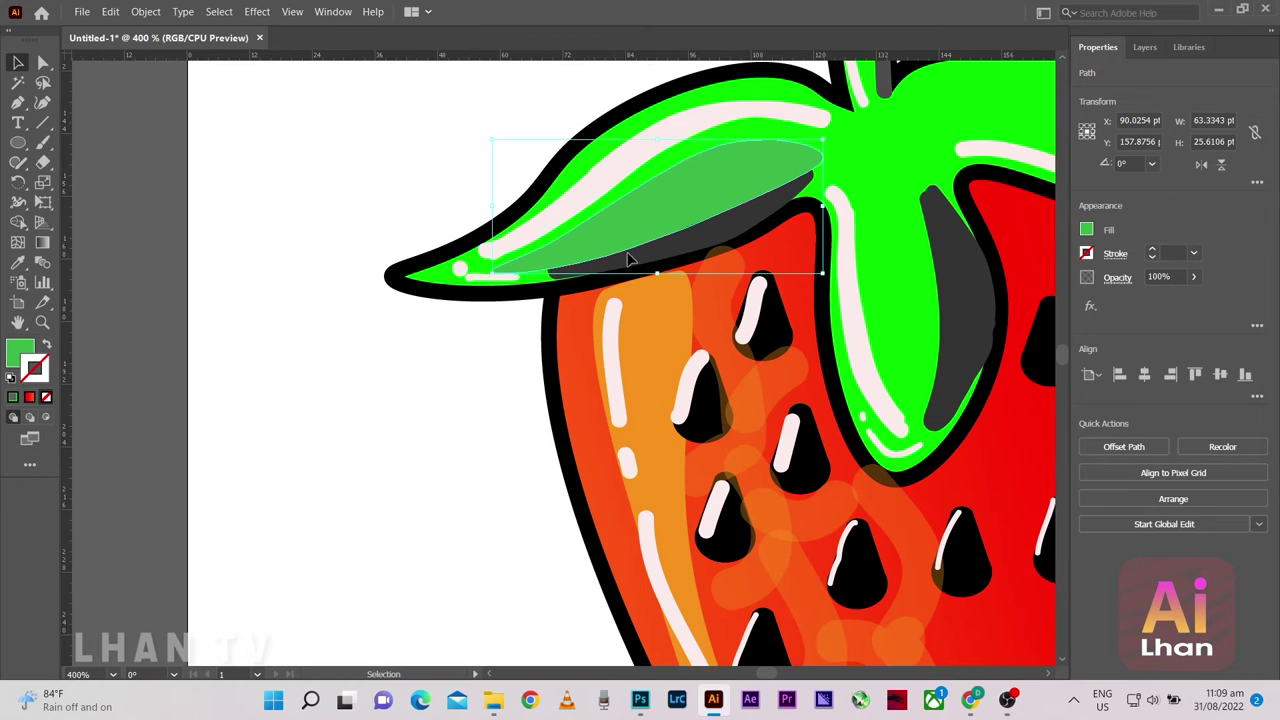
key(ctrl+shift+a)
scroll(632, 240, down, 1)
scroll(640, 225, down, 1)
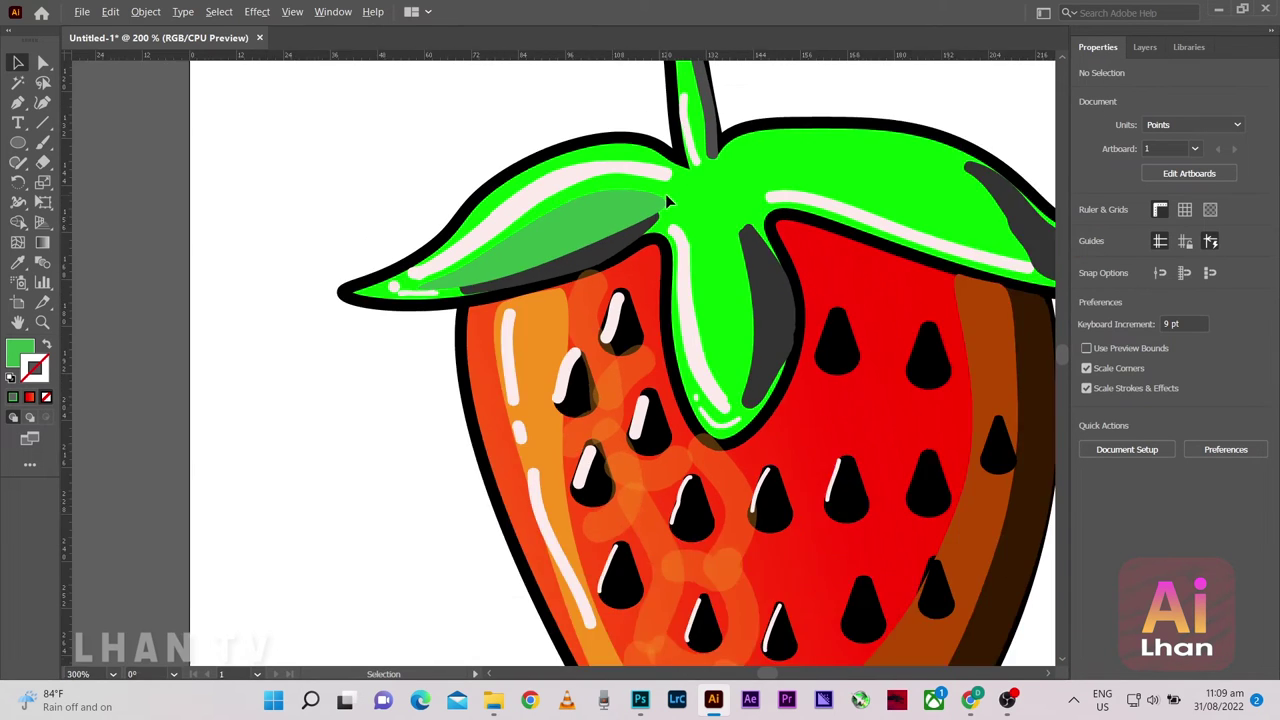
scroll(665, 193, down, 1)
scroll(668, 196, up, 2)
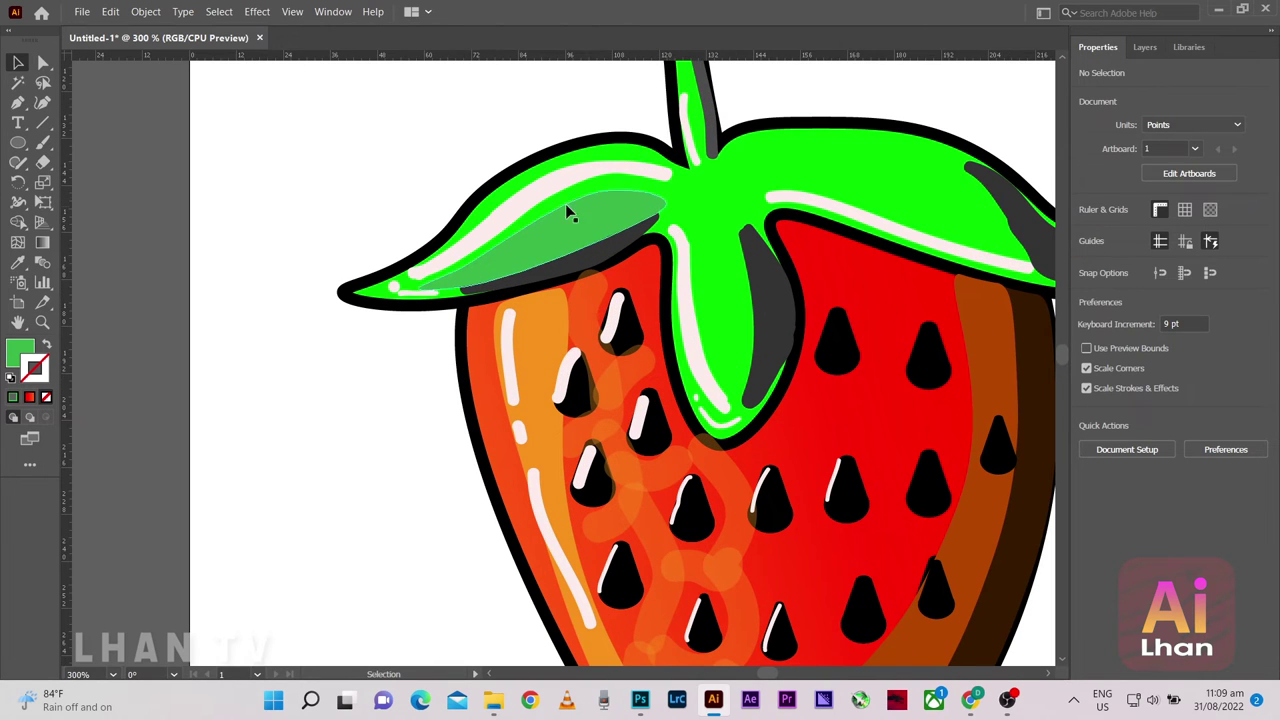
Draw a closed curvature shape over the centre leaf, from the leaf junction down to its tip
click(43, 103)
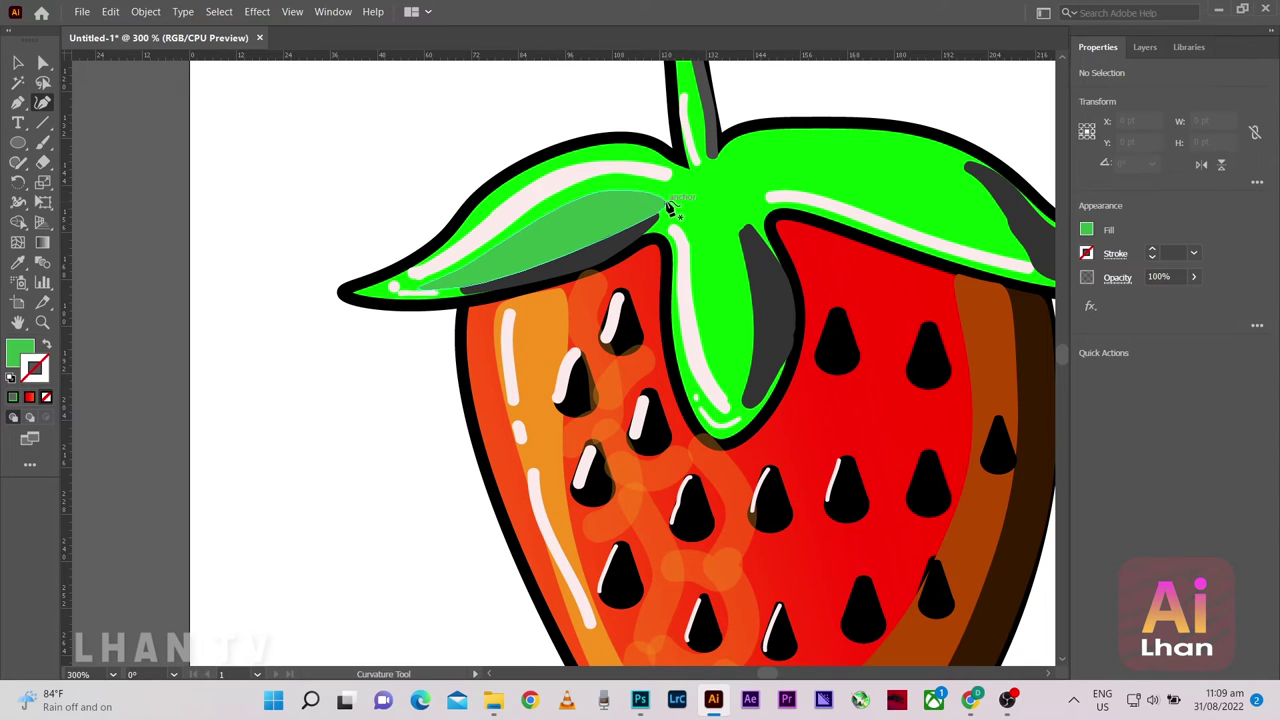
click(697, 224)
click(673, 209)
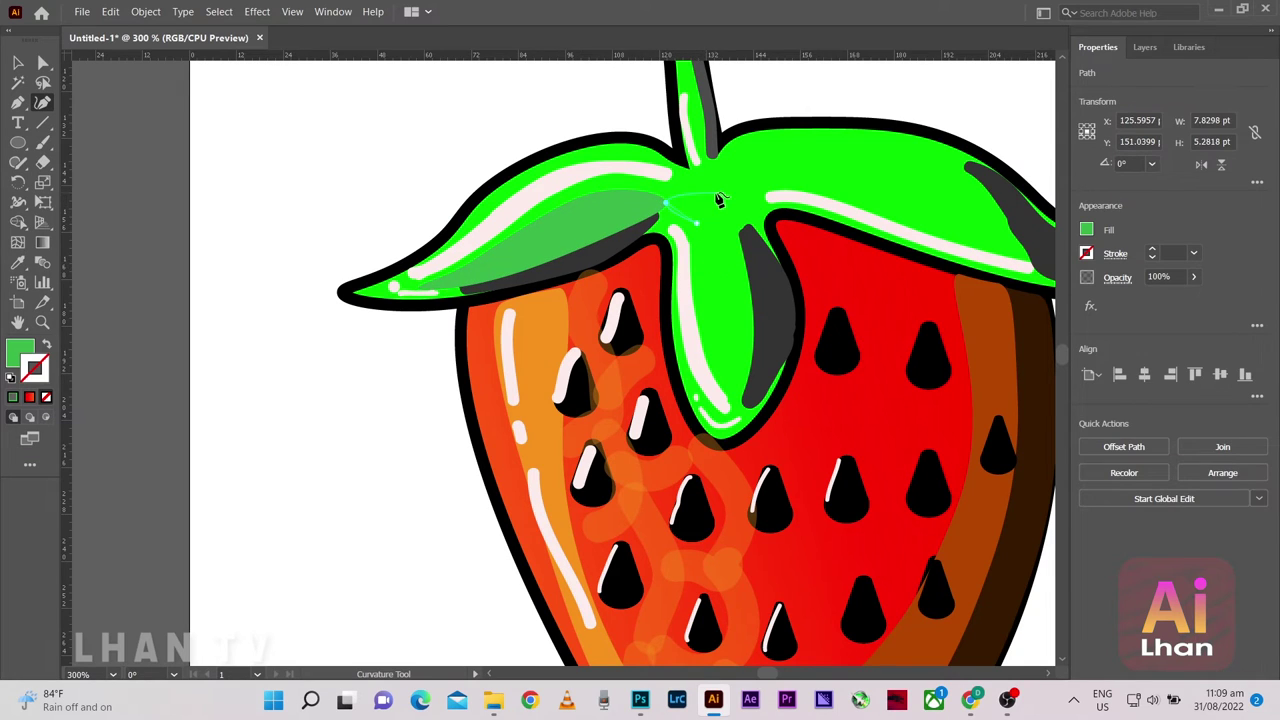
click(705, 191)
click(743, 231)
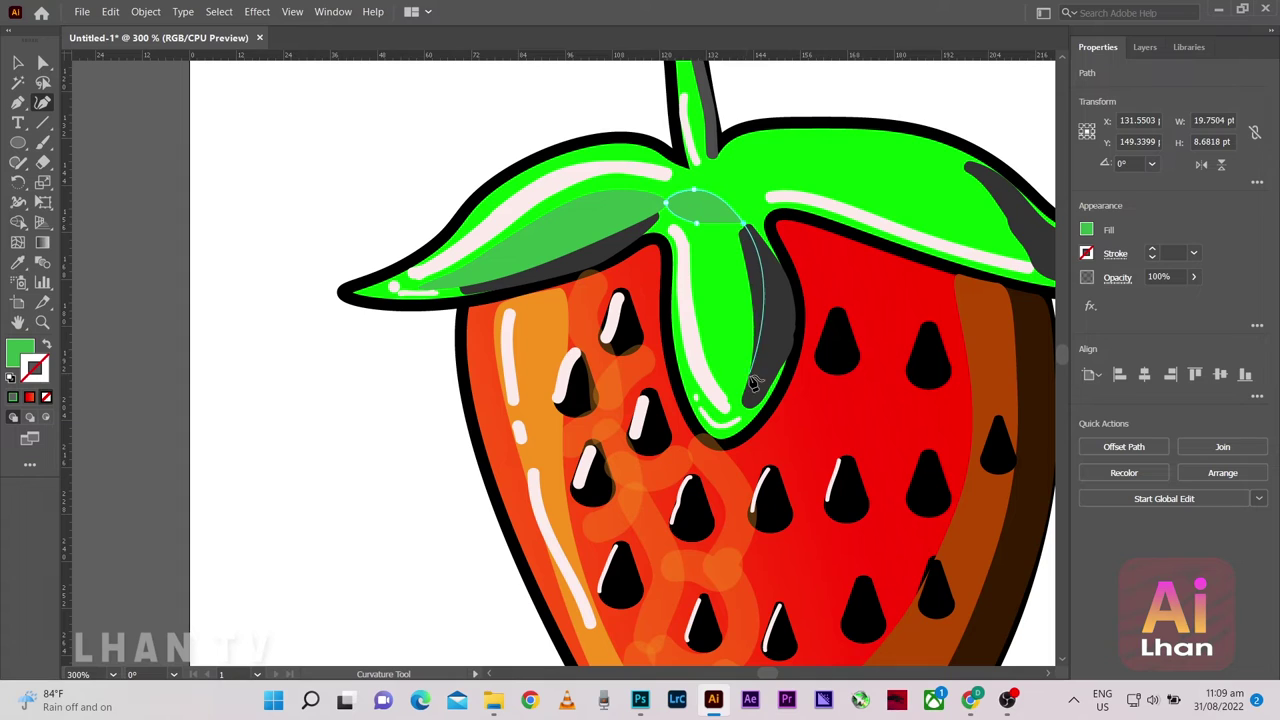
click(747, 410)
click(731, 352)
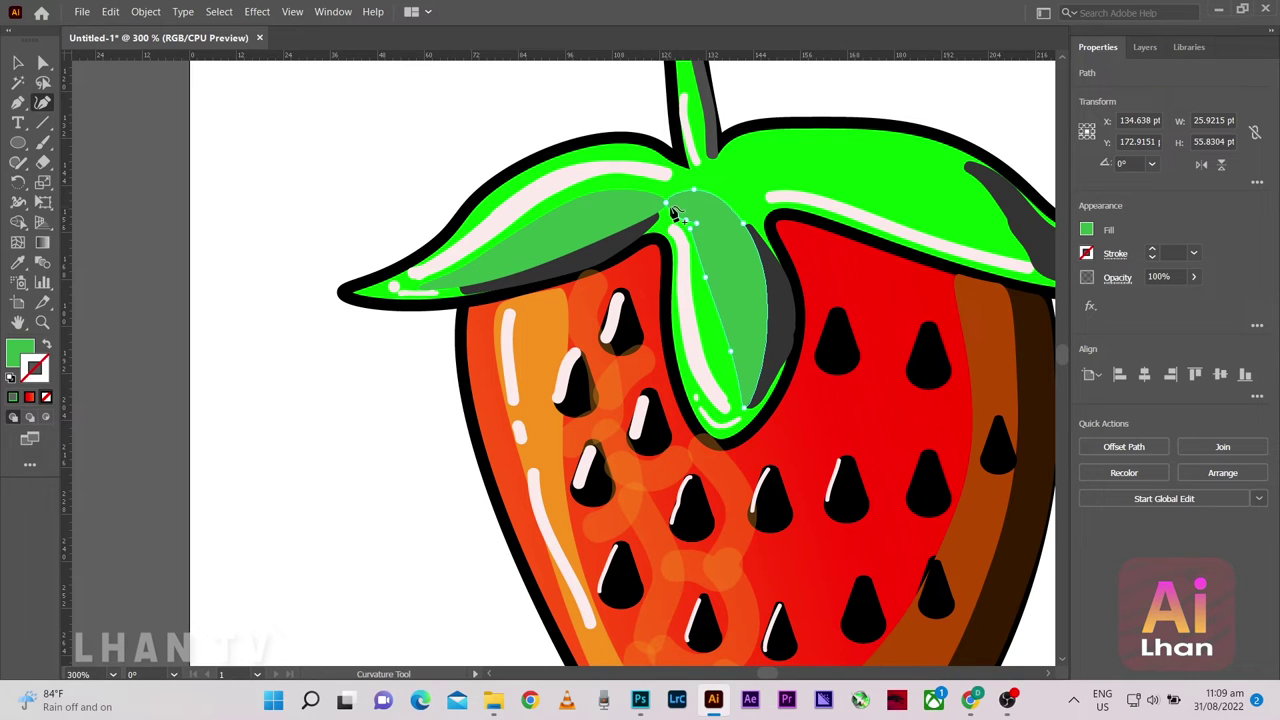
Reshape the centre-leaf shape, bulging its right edge and adding a point along its top
key(v)
scroll(730, 250, down, 2)
scroll(726, 257, up, 3)
key(ctrl+0)
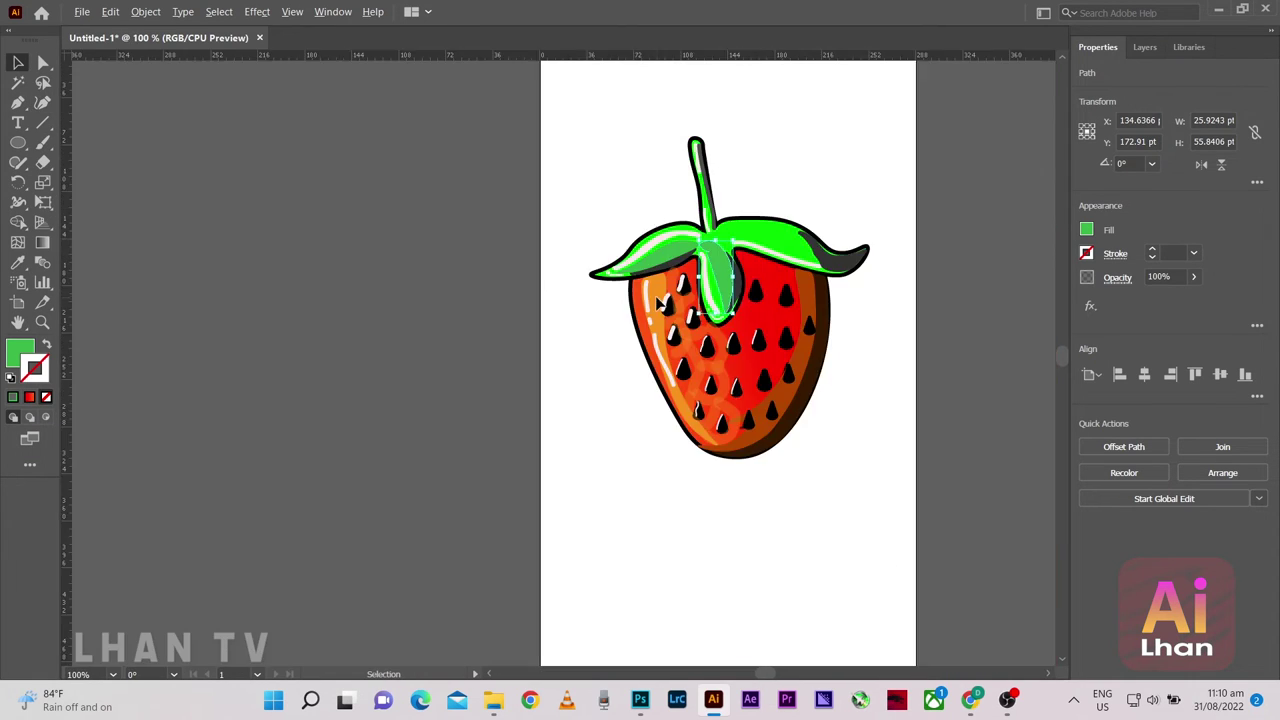
scroll(730, 268, up, 3)
scroll(730, 268, up, 2)
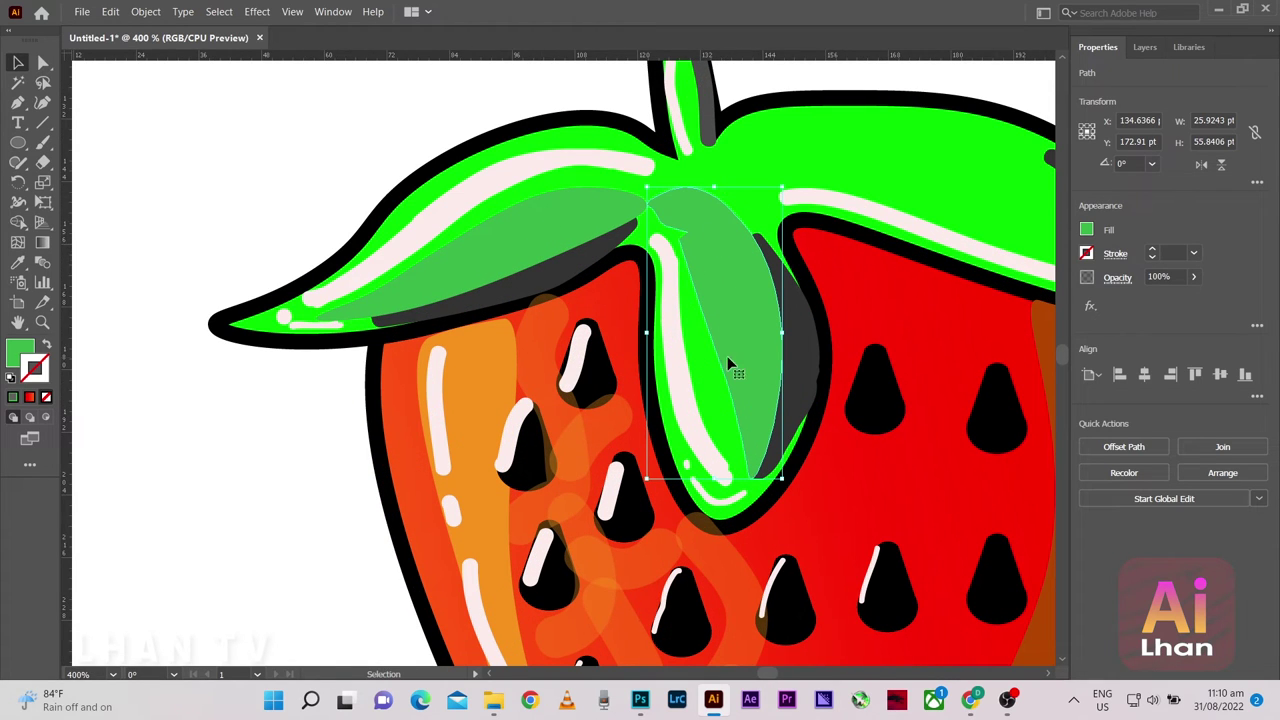
click(43, 103)
drag(735, 410, 717, 407)
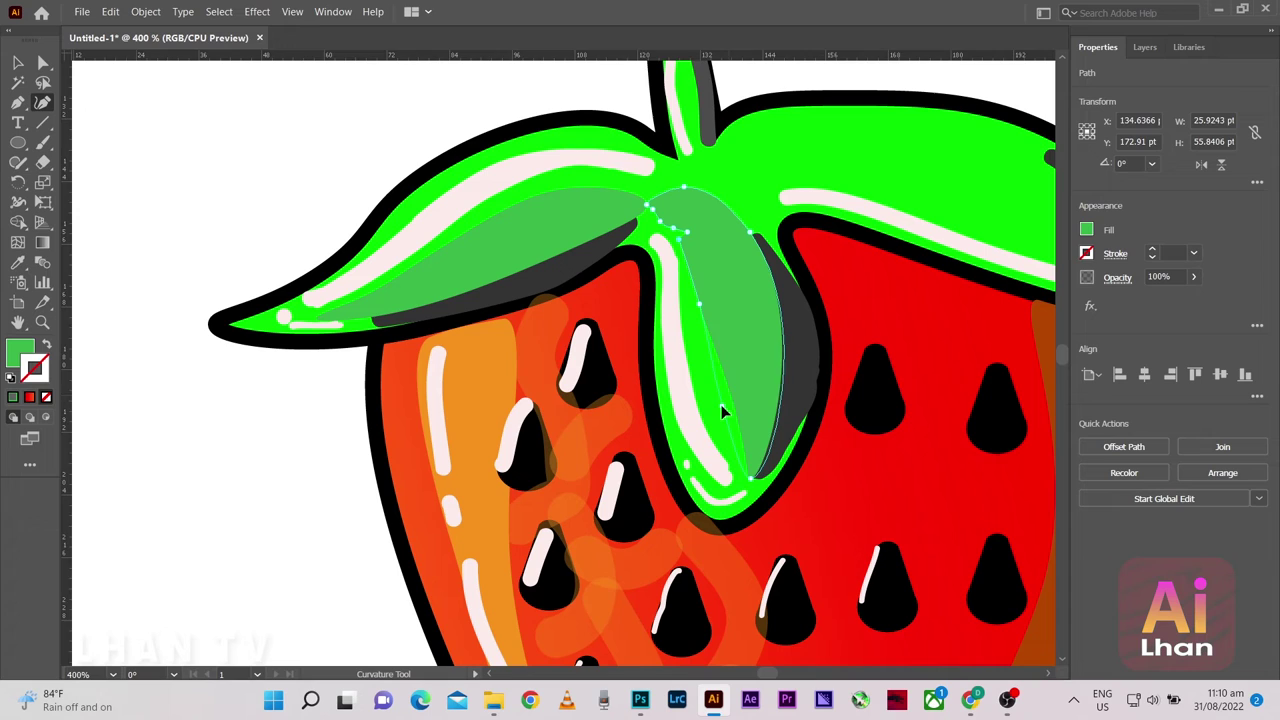
click(689, 305)
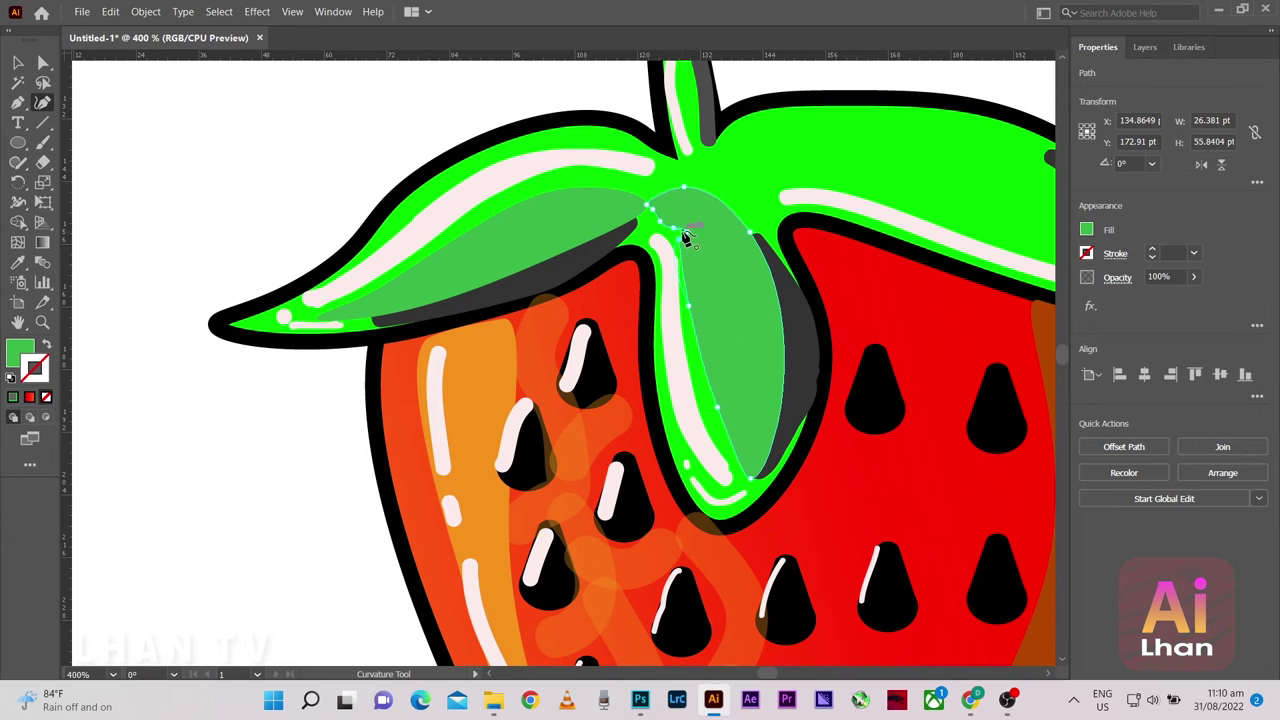
Draw a closed curvature shape along the right leaf's top, out to its tip and back
key(v)
click(277, 104)
scroll(640, 243, down, 5)
scroll(479, 173, up, 3)
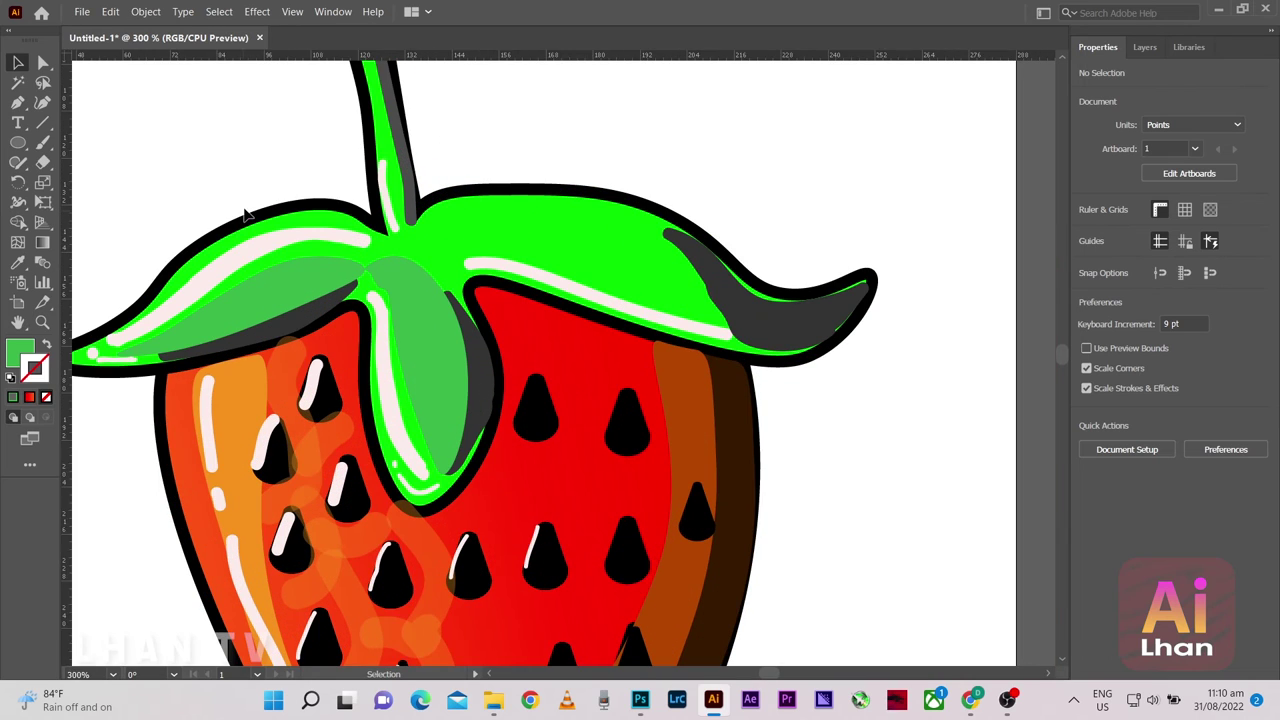
click(48, 103)
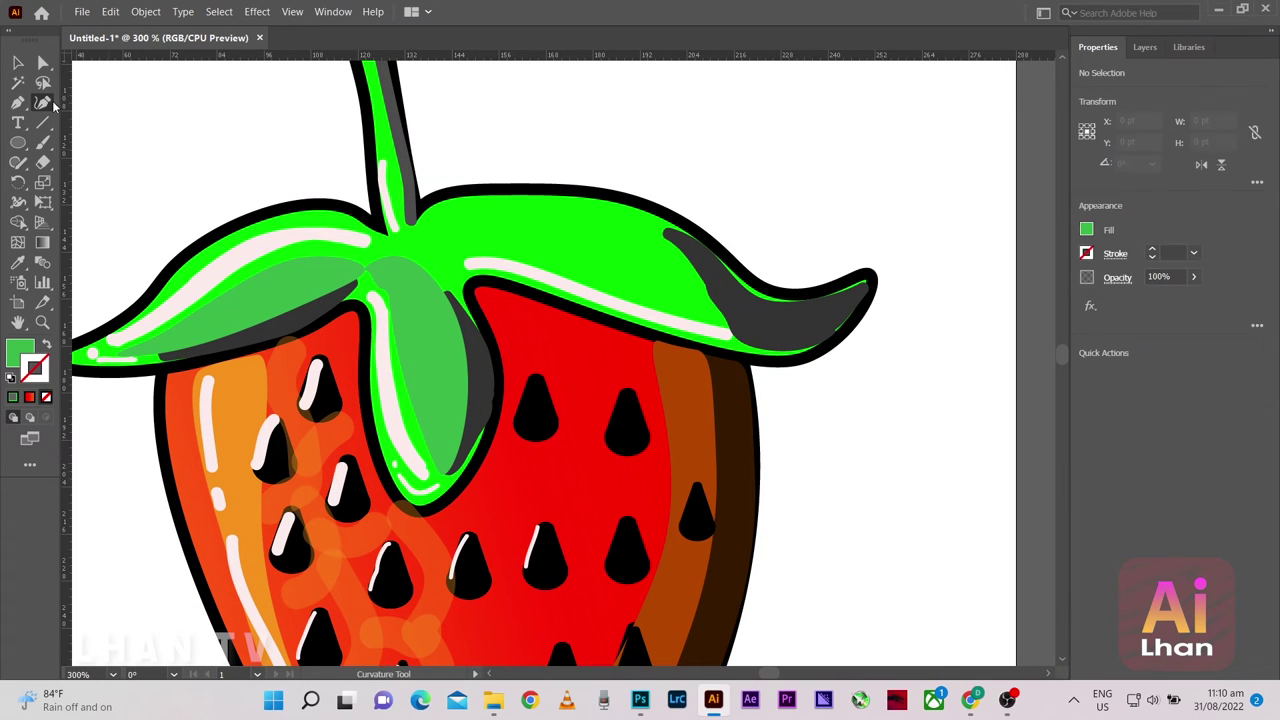
click(471, 214)
click(585, 283)
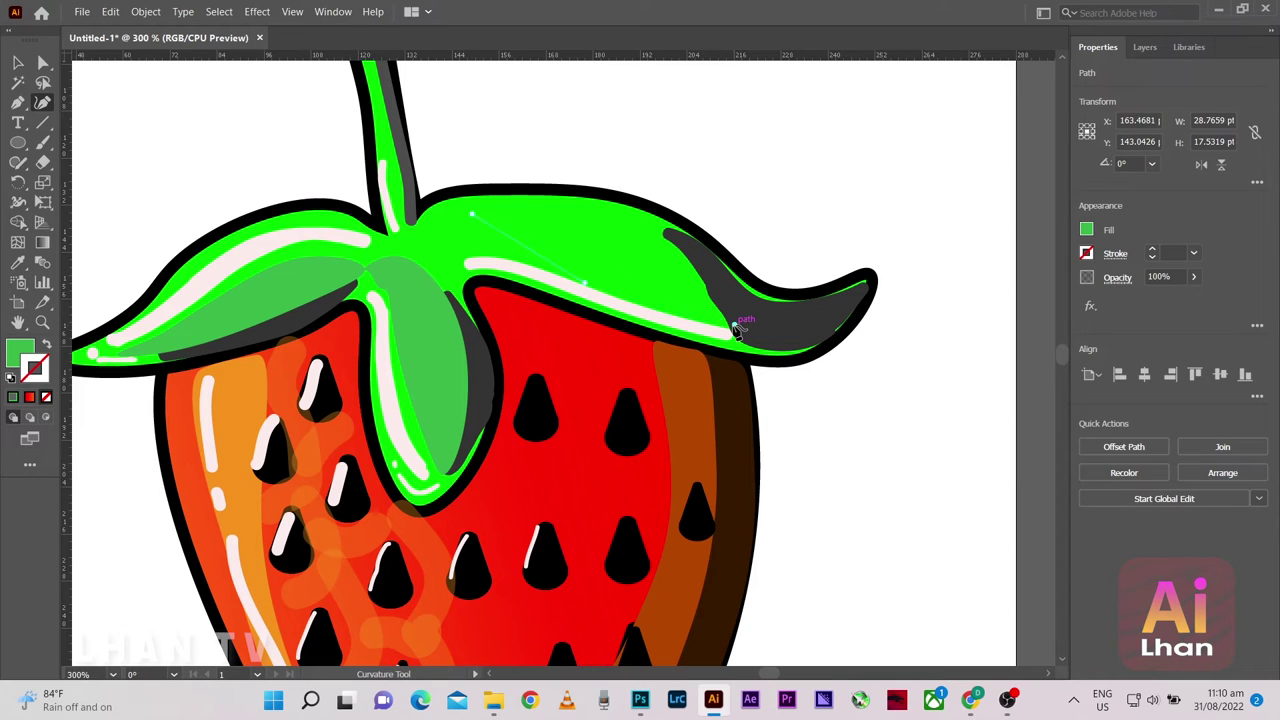
click(734, 325)
click(761, 342)
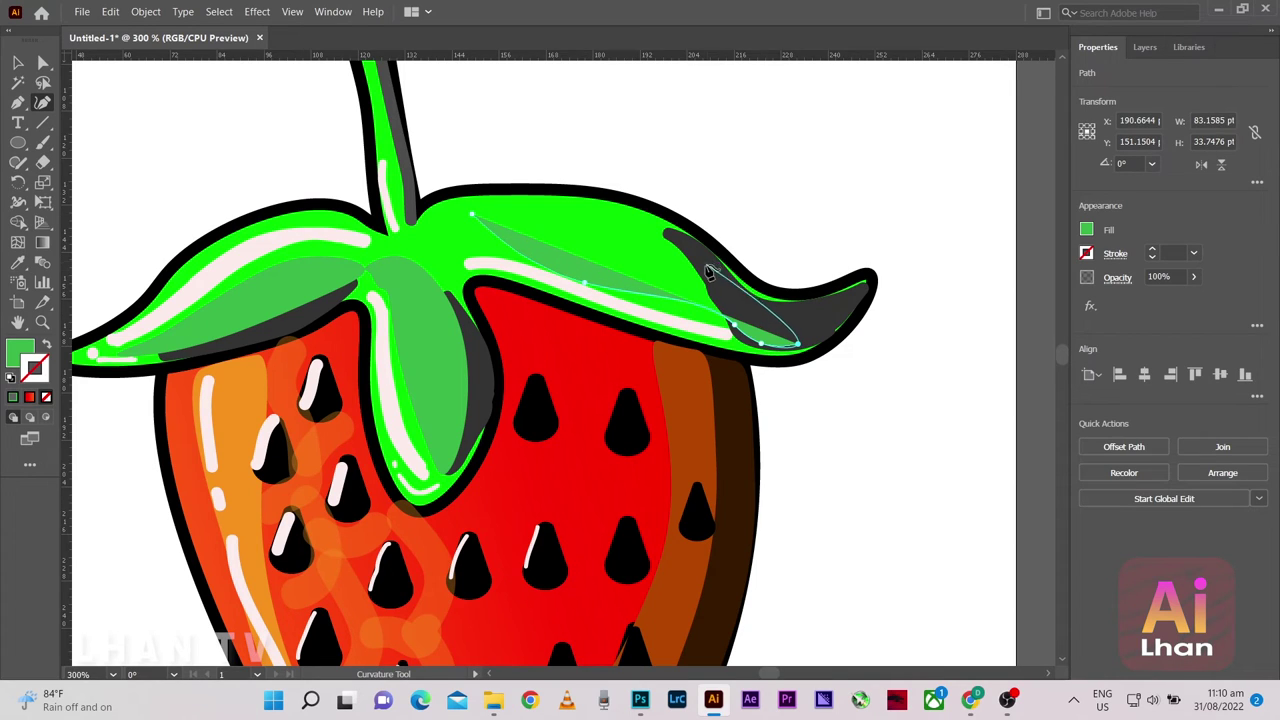
click(667, 230)
click(552, 199)
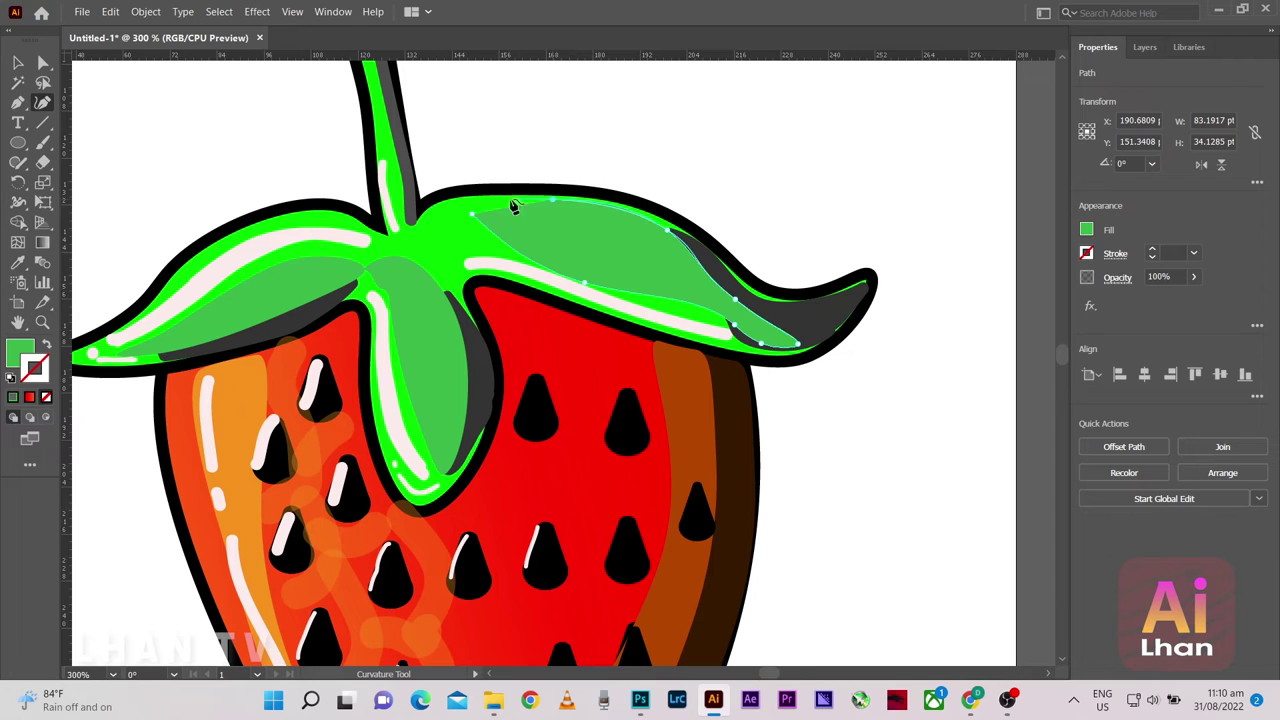
click(472, 206)
Fit the right-leaf shape by pulling its left end, curving its top edge and moving its tip
scroll(513, 205, up, 2)
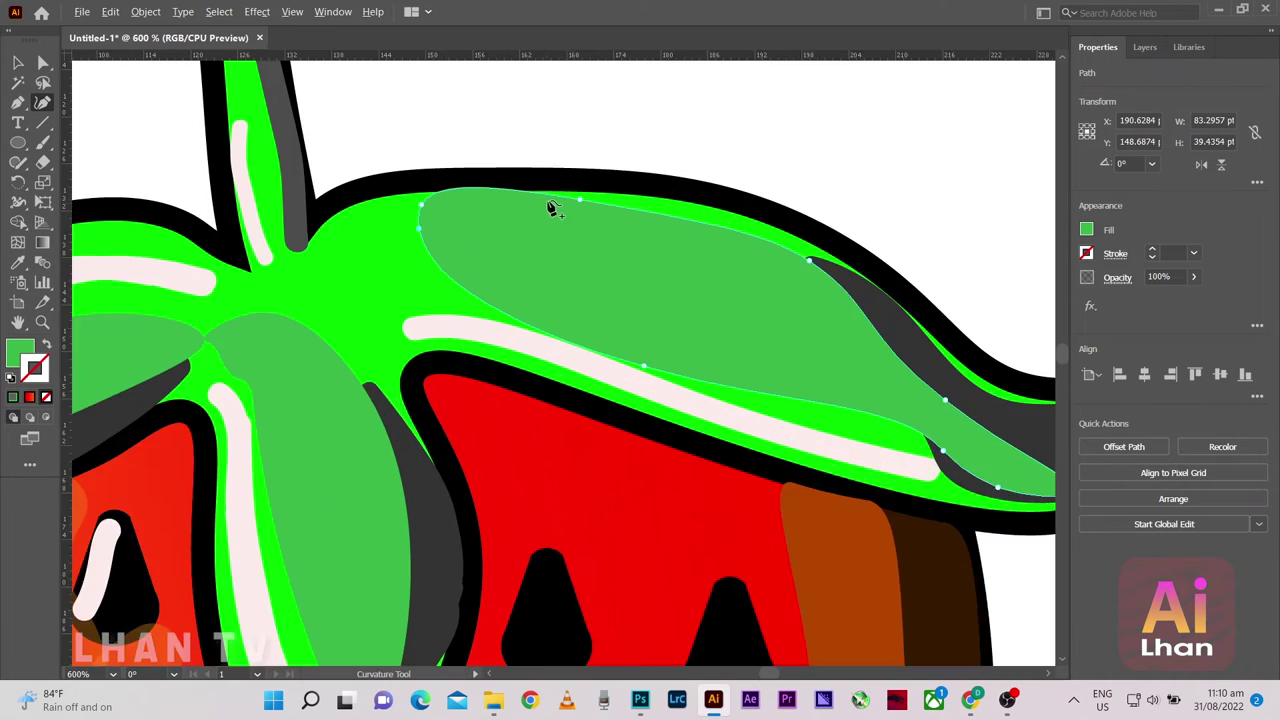
scroll(551, 206, up, 1)
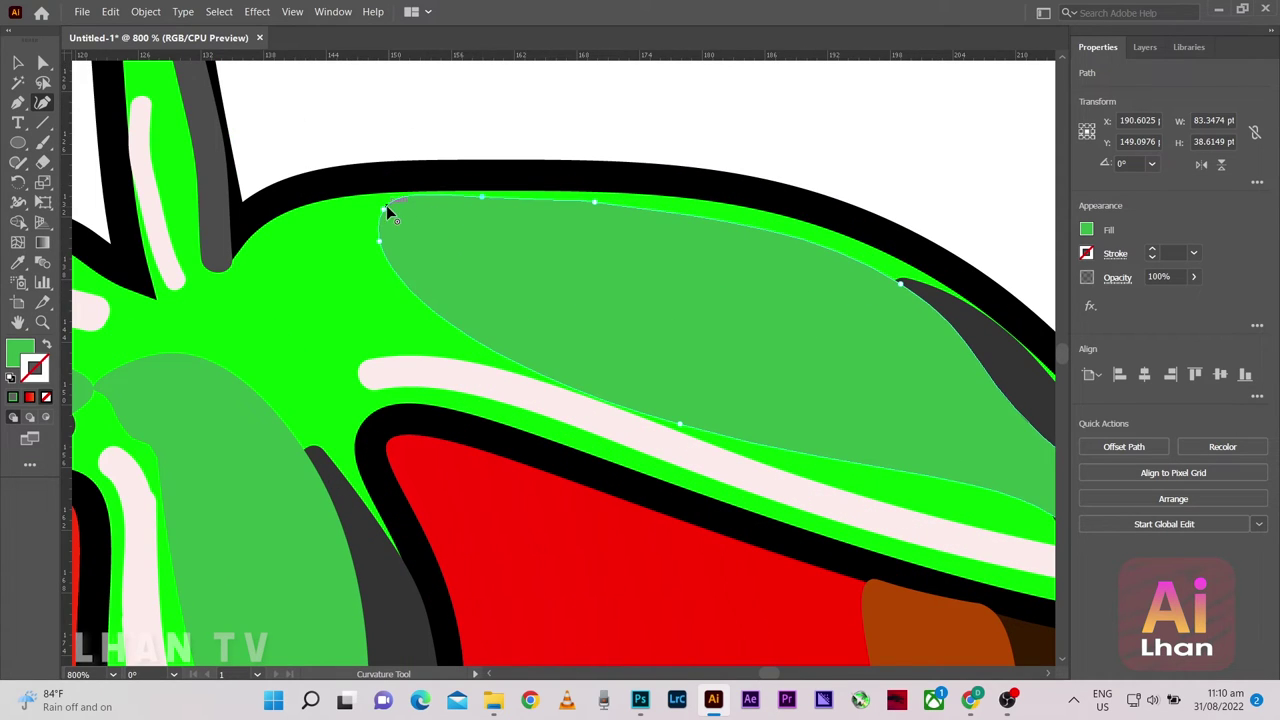
drag(383, 209, 368, 221)
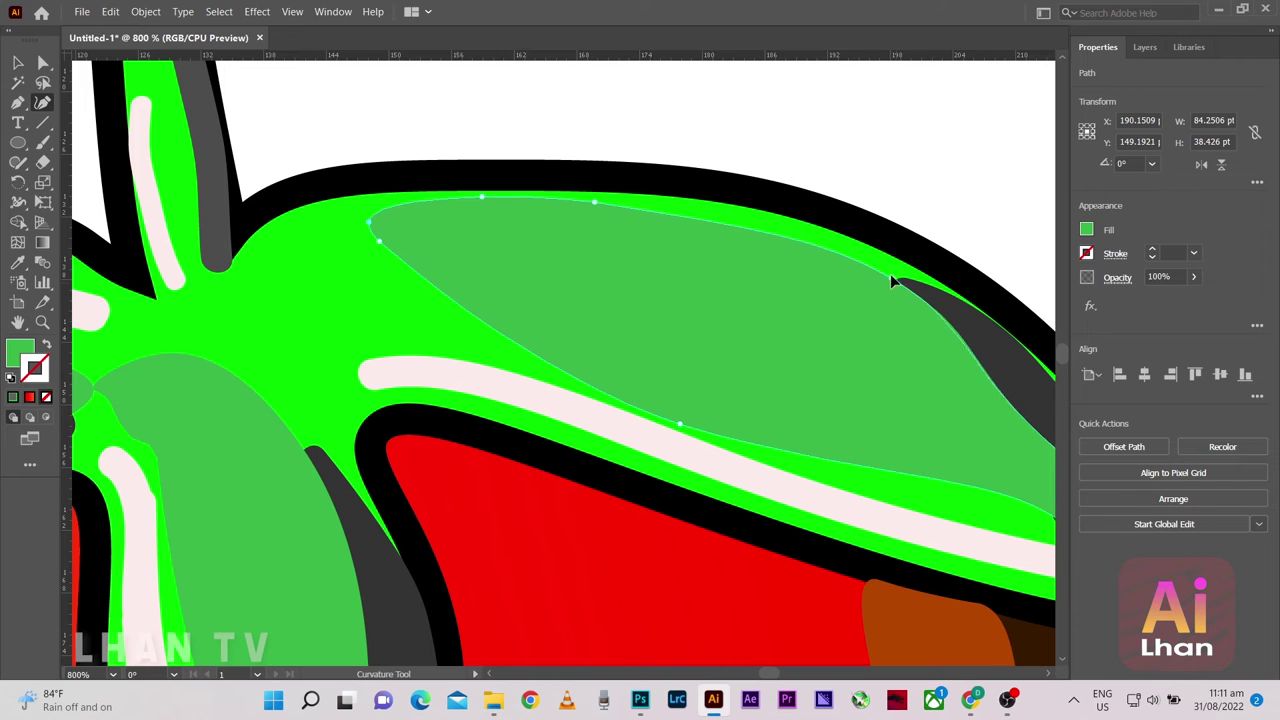
click(857, 253)
click(717, 211)
scroll(572, 216, down, 1)
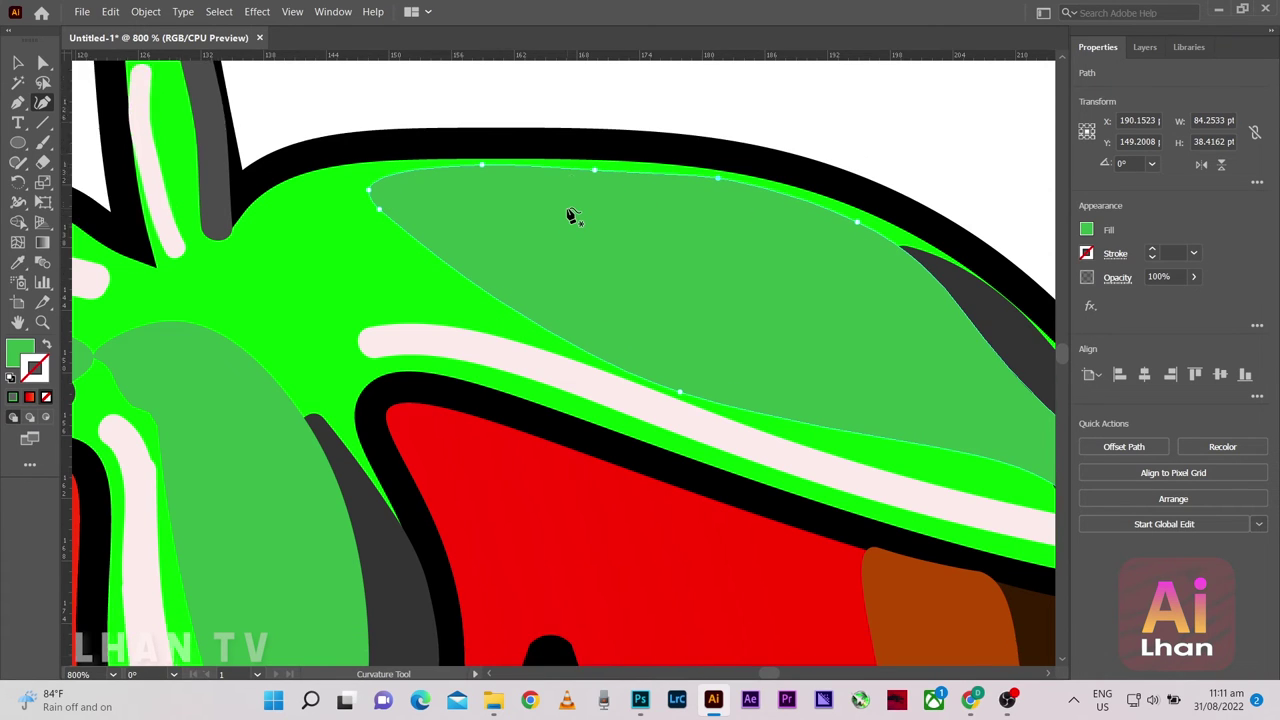
scroll(572, 216, down, 3)
scroll(750, 325, up, 2)
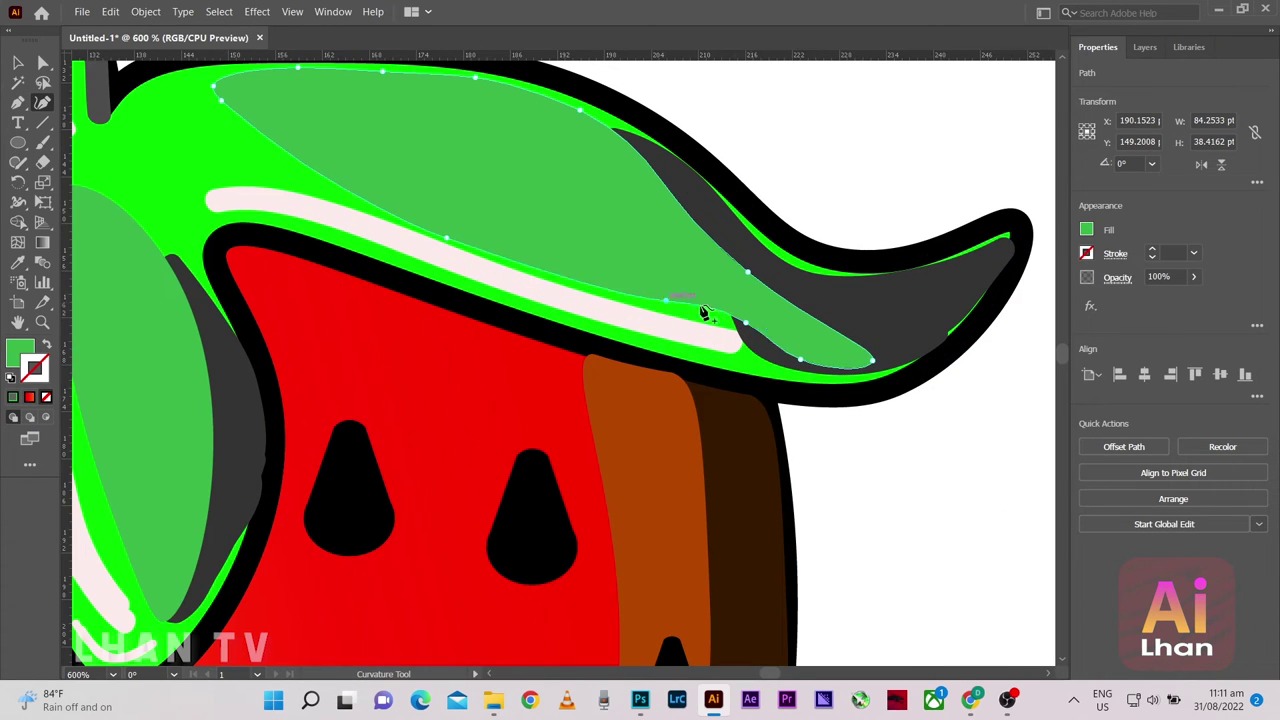
drag(872, 360, 885, 333)
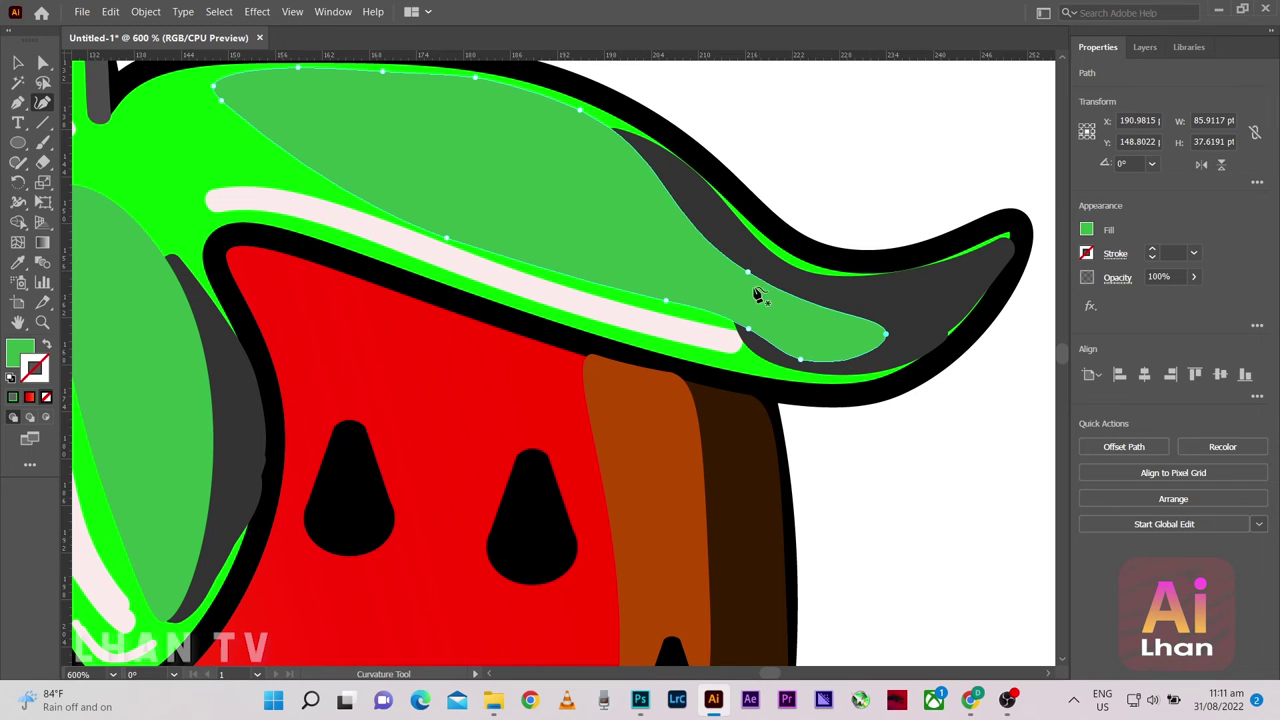
mouse_move(747, 271)
mouse_down()
mouse_move(757, 341)
mouse_move(808, 354)
mouse_up()
Deselect the finished right-leaf tone shape and look over the result
scroll(537, 262, down, 3)
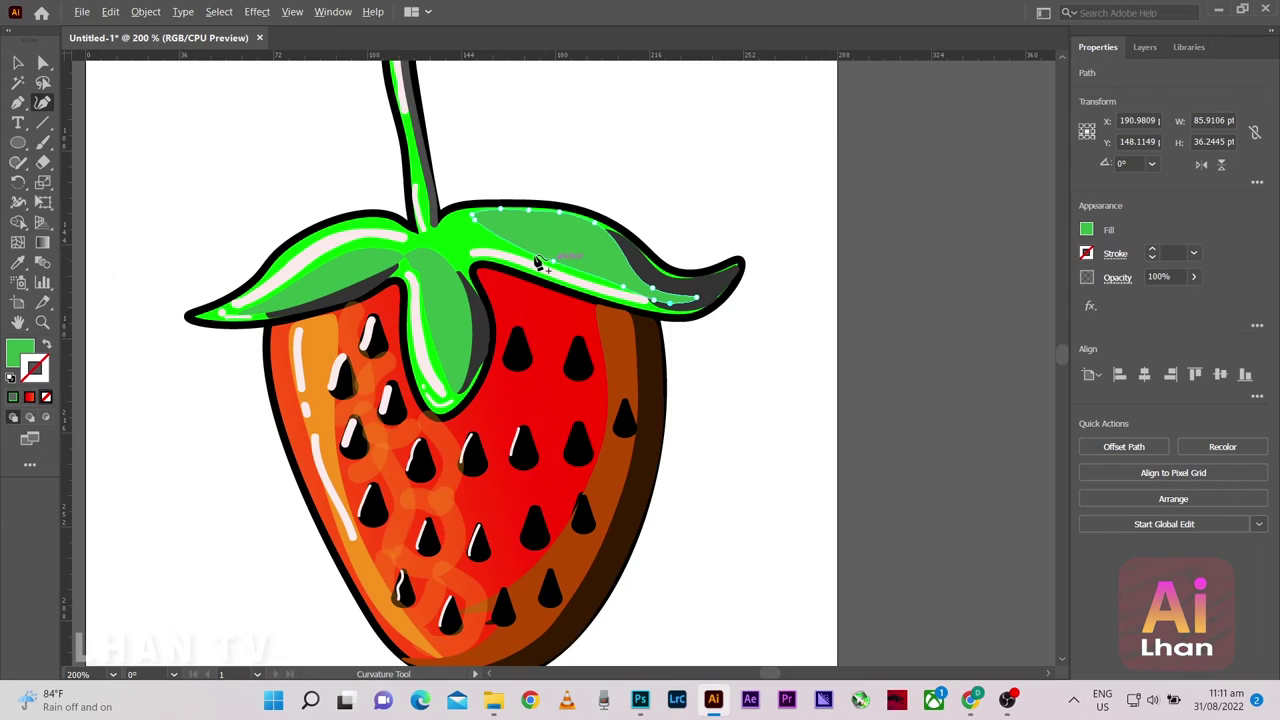
click(17, 62)
click(228, 127)
scroll(228, 127, down, 2)
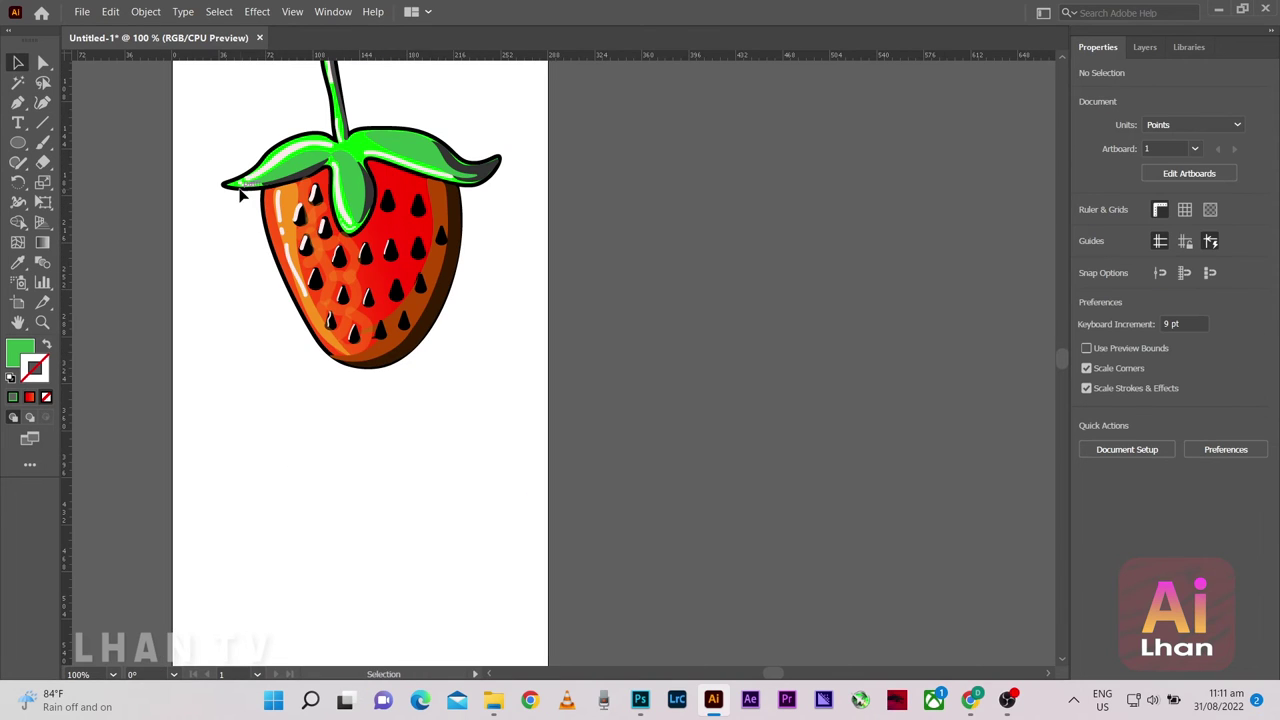
scroll(191, 291, up, 1)
scroll(191, 291, up, 2)
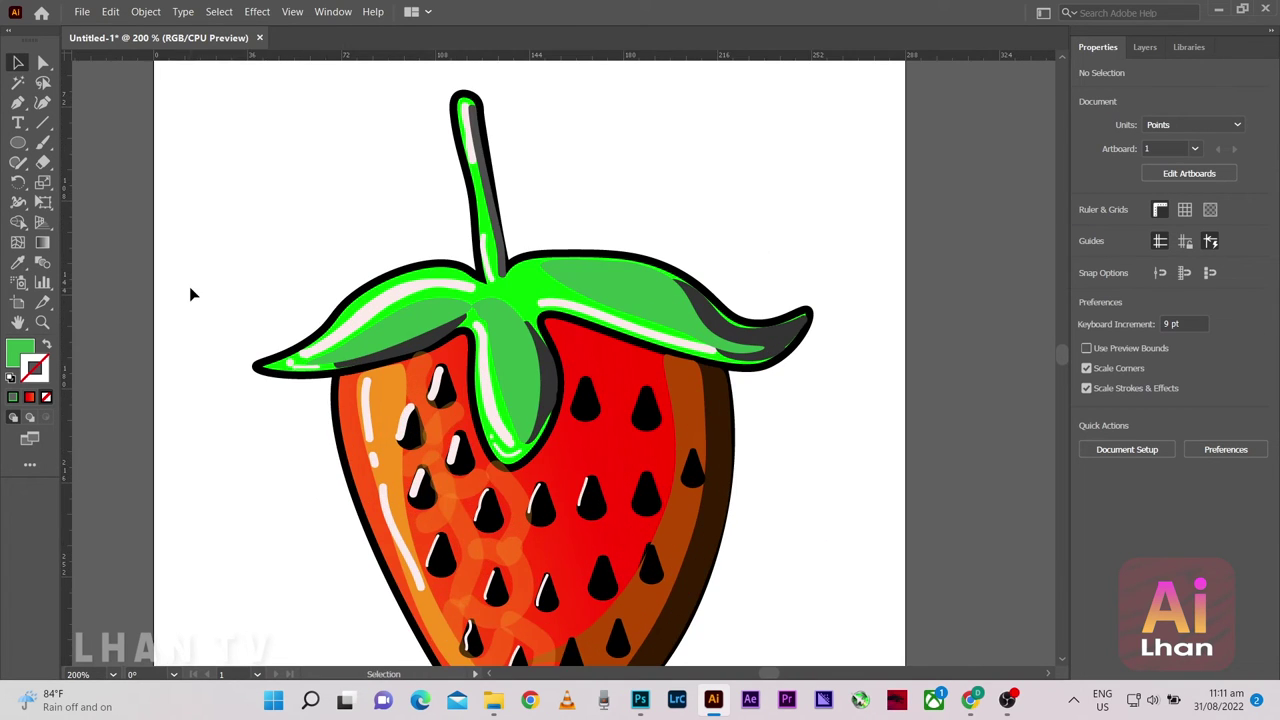
scroll(390, 203, down, 1)
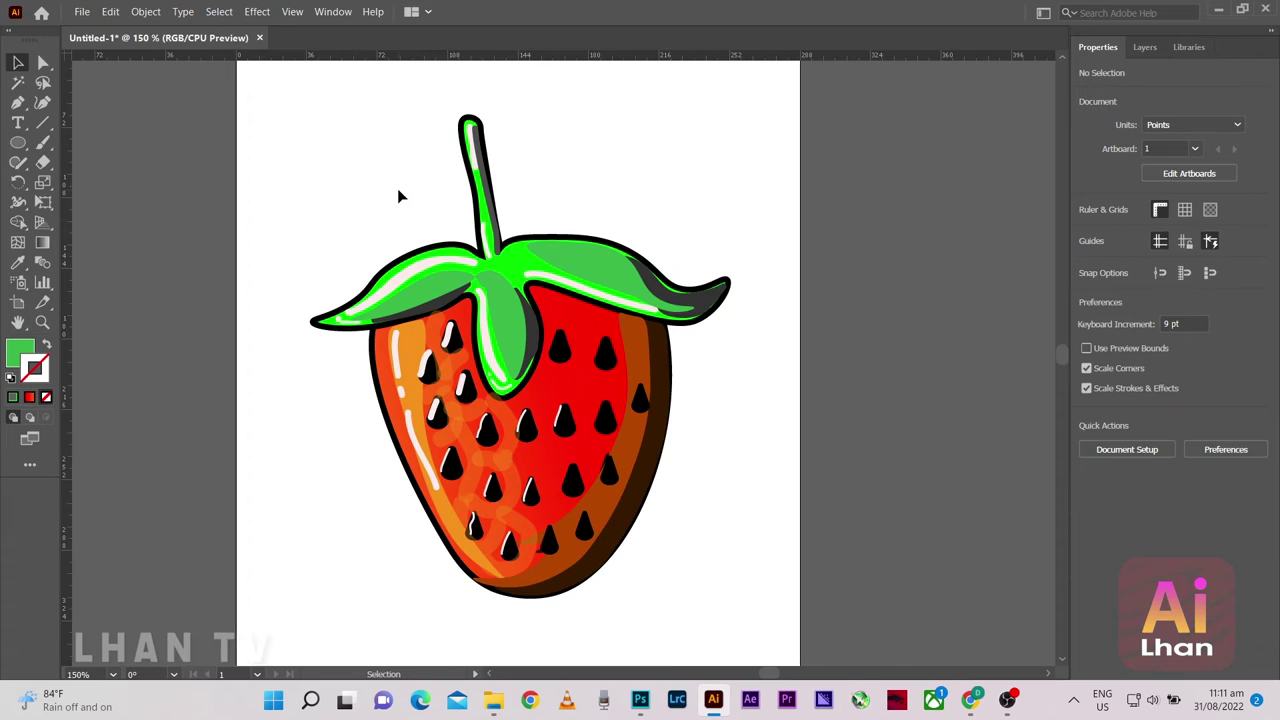
scroll(400, 194, up, 2)
Trace a stem tone shape with the Pen tool, then delete the unwanted attempt
click(17, 102)
click(438, 136)
scroll(438, 136, up, 1)
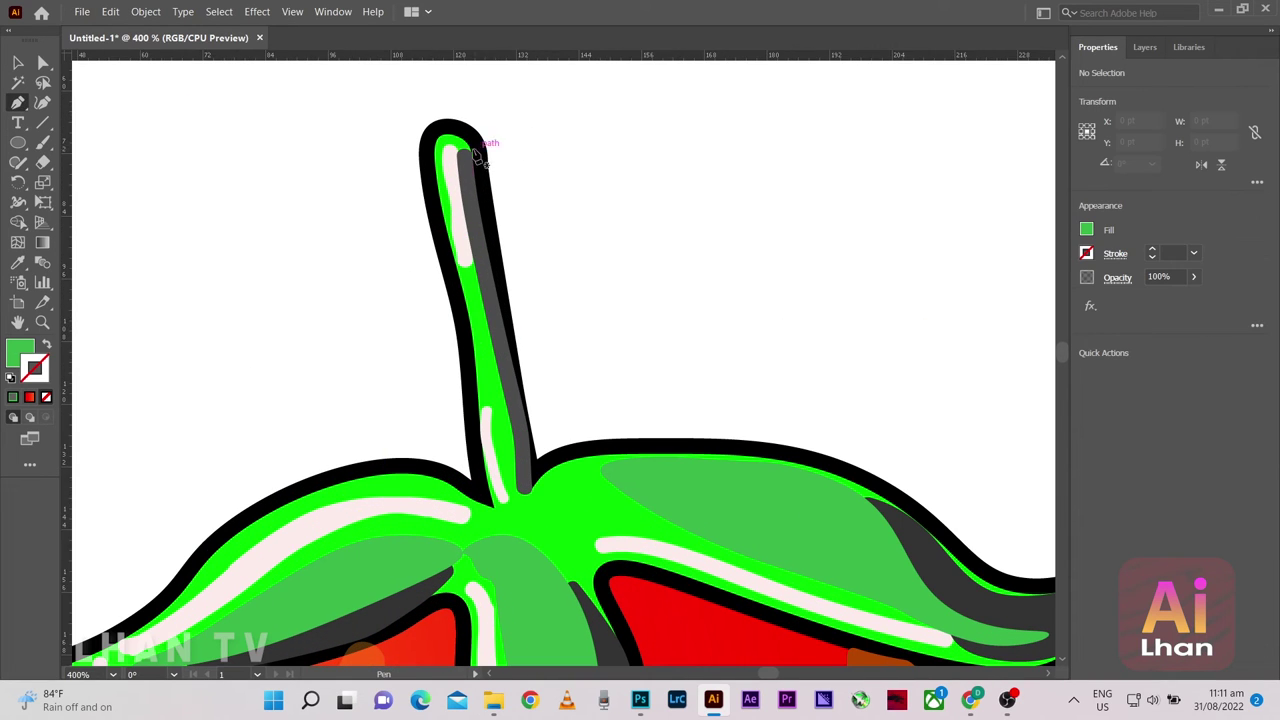
click(462, 153)
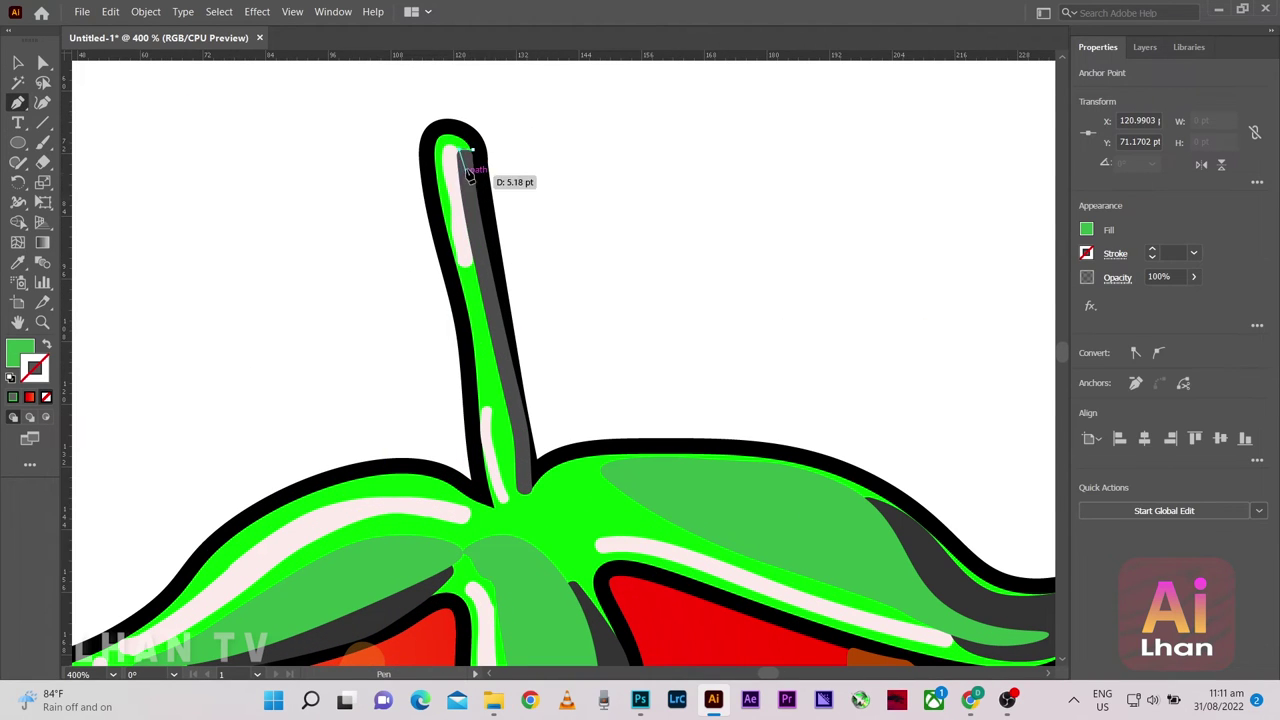
click(503, 370)
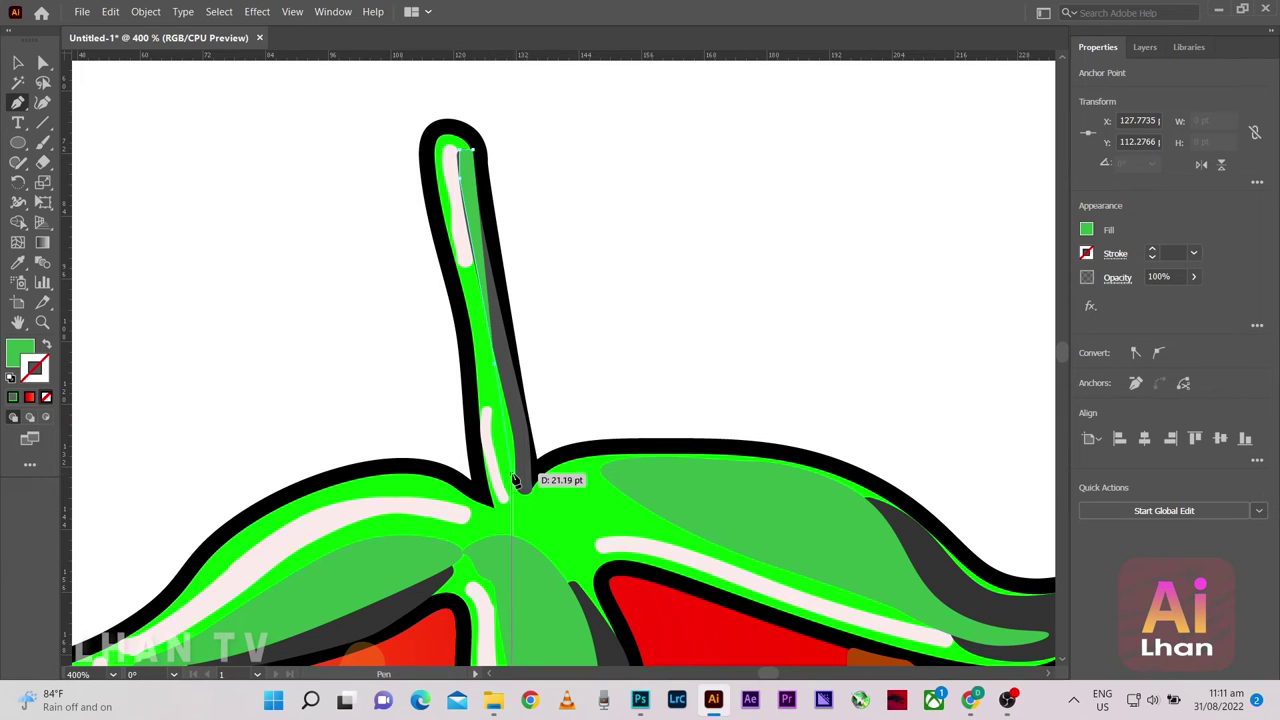
click(537, 504)
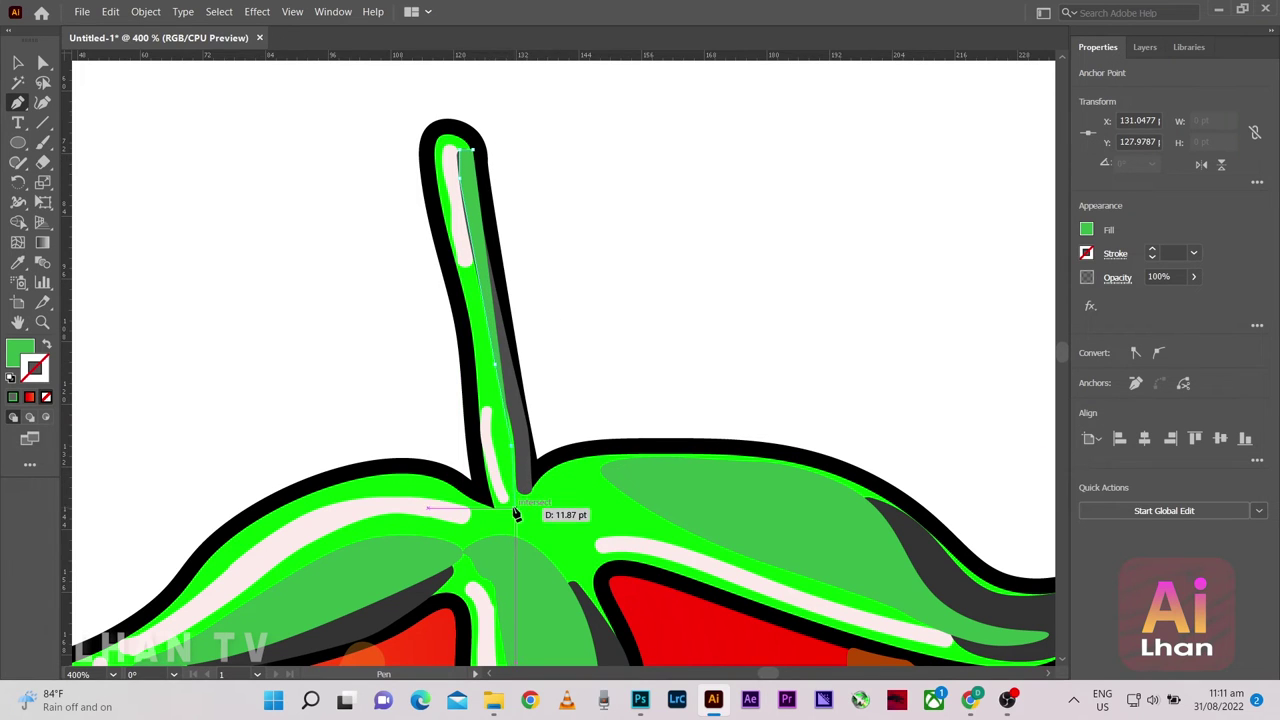
alt+scroll(537, 504, up, 2)
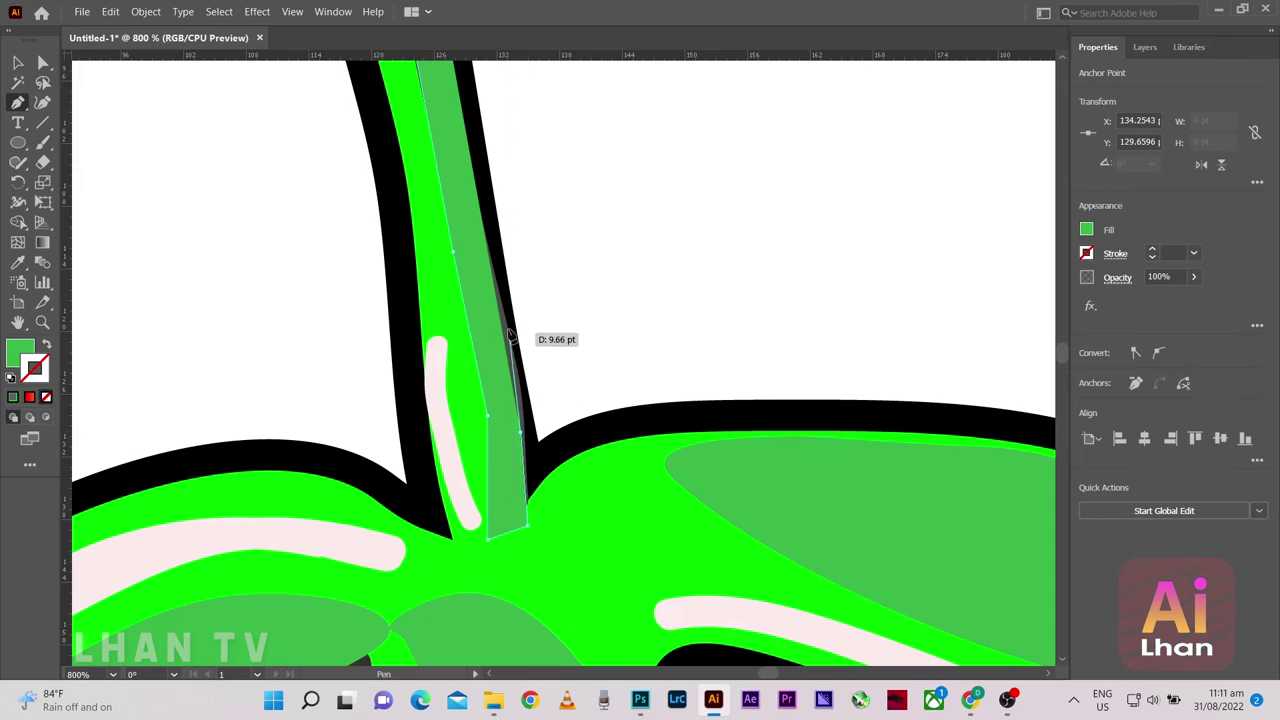
scroll(514, 337, up, 5)
scroll(457, 200, up, 2)
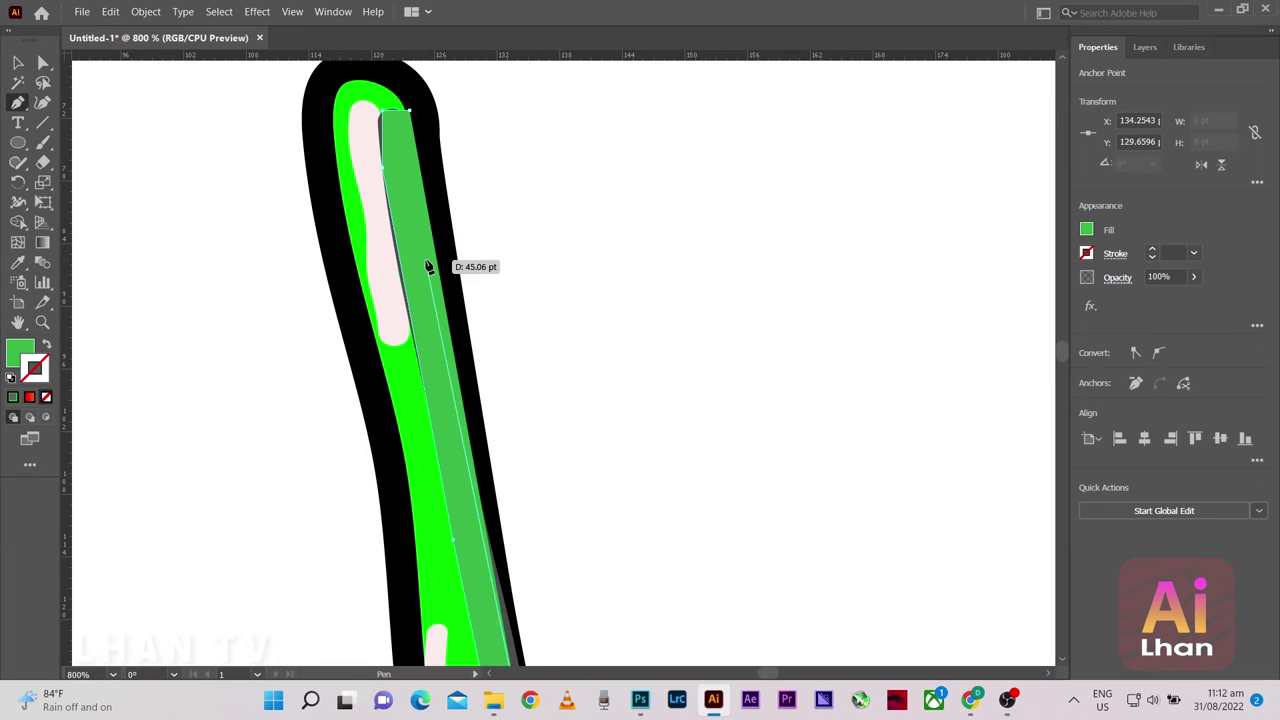
click(411, 113)
alt+scroll(411, 113, down, 2)
alt+scroll(373, 137, up, 3)
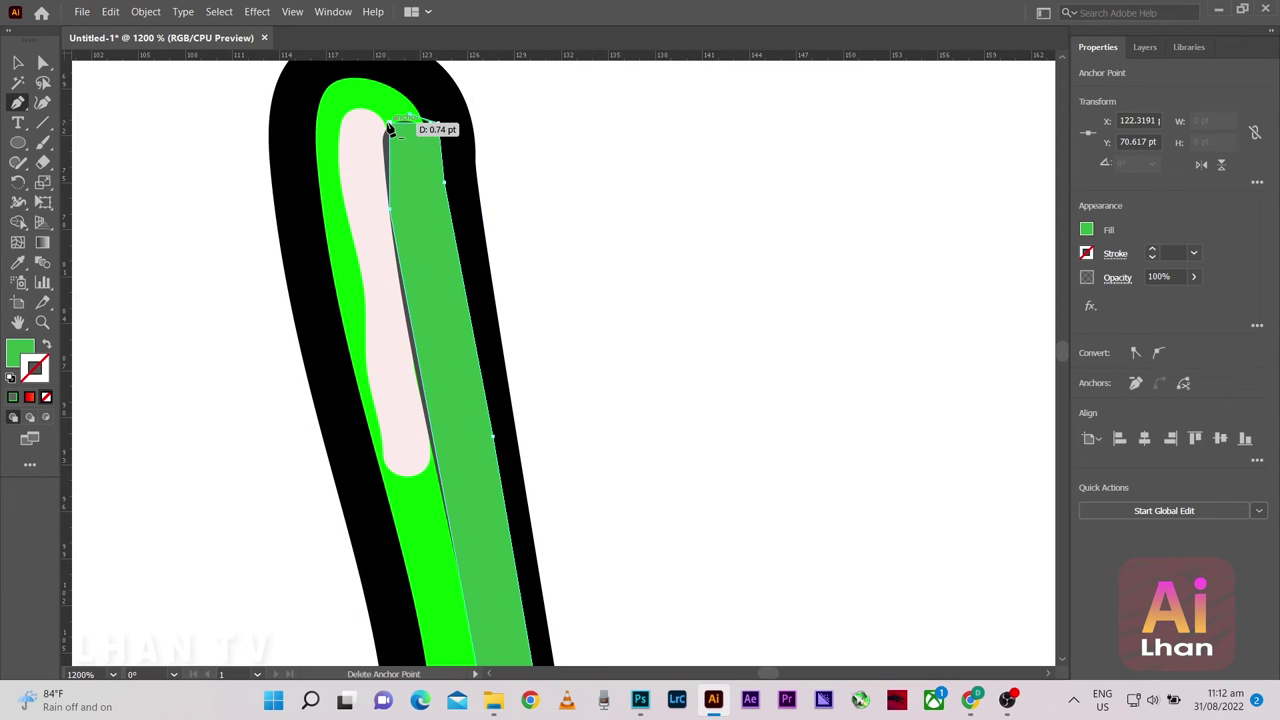
drag(393, 133, 400, 137)
key(shift+grave)
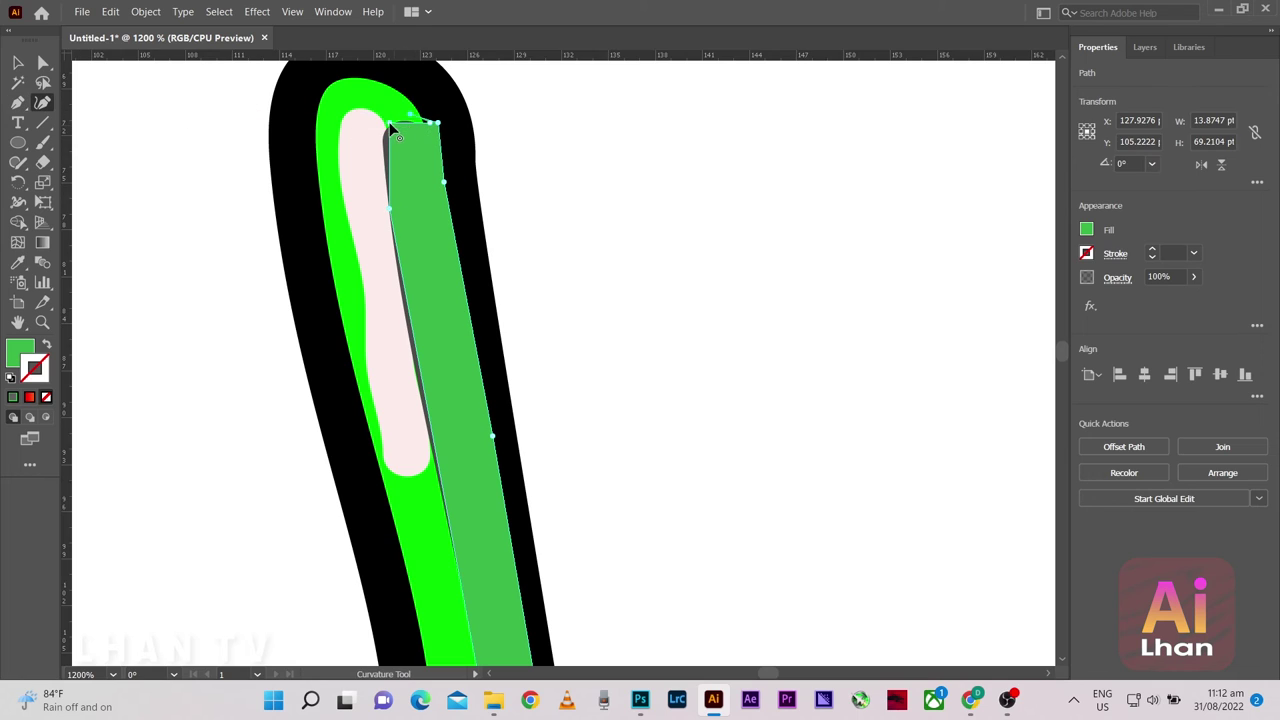
alt+scroll(398, 135, up, 3)
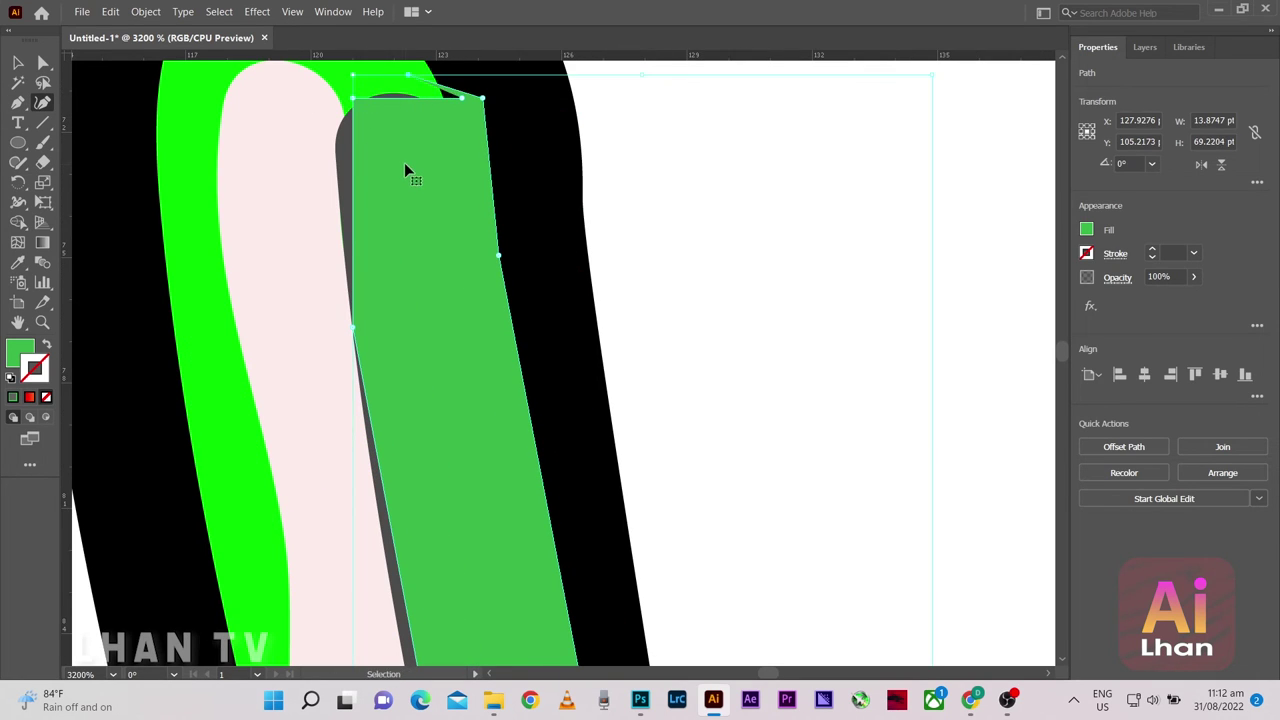
key(Delete)
Redraw the stem shape with curvature points from the rounded tip down to the stem bottom
click(455, 105)
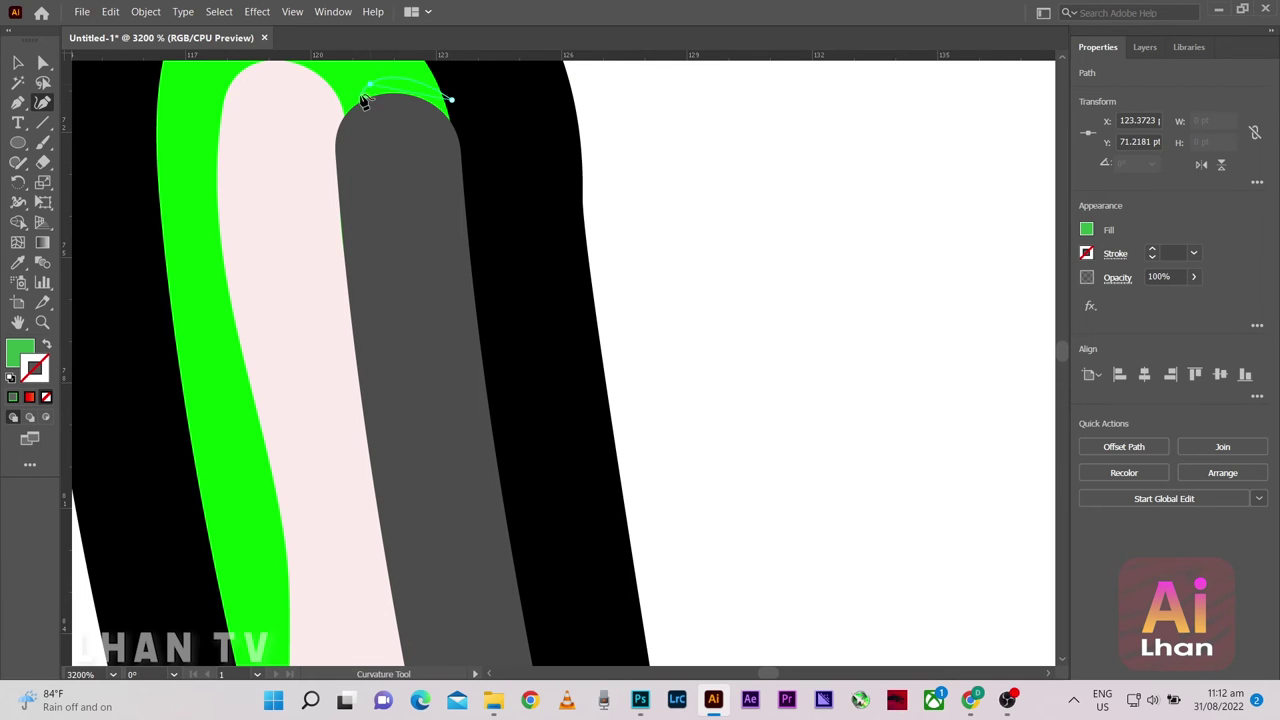
click(346, 114)
alt+scroll(385, 197, down, 3)
alt+scroll(383, 197, down, 3)
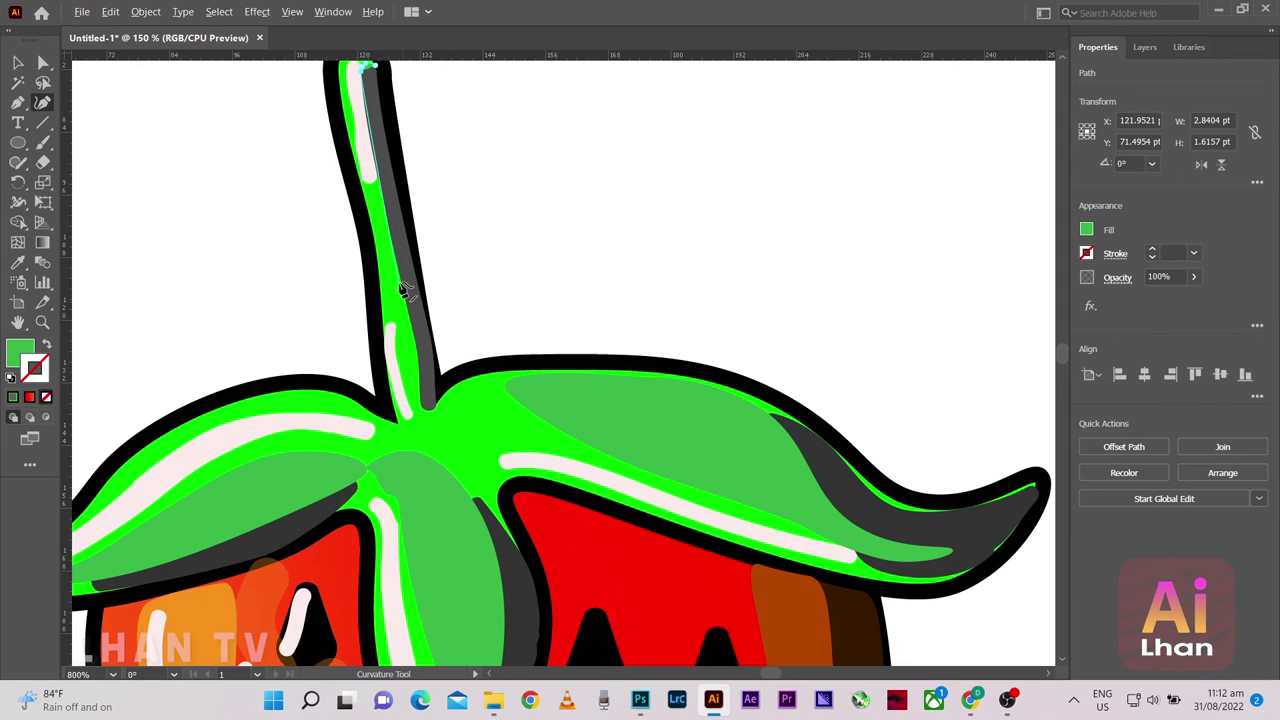
click(370, 157)
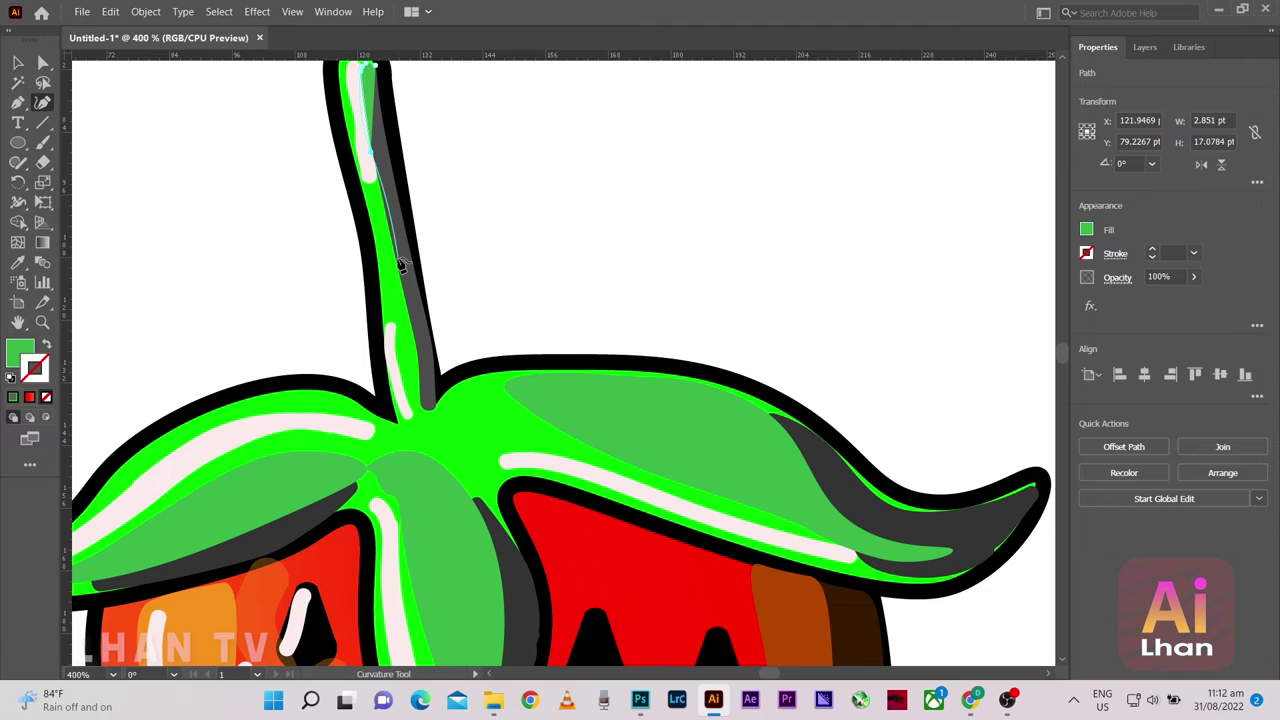
alt+scroll(383, 199, up, 3)
alt+scroll(397, 289, down, 1)
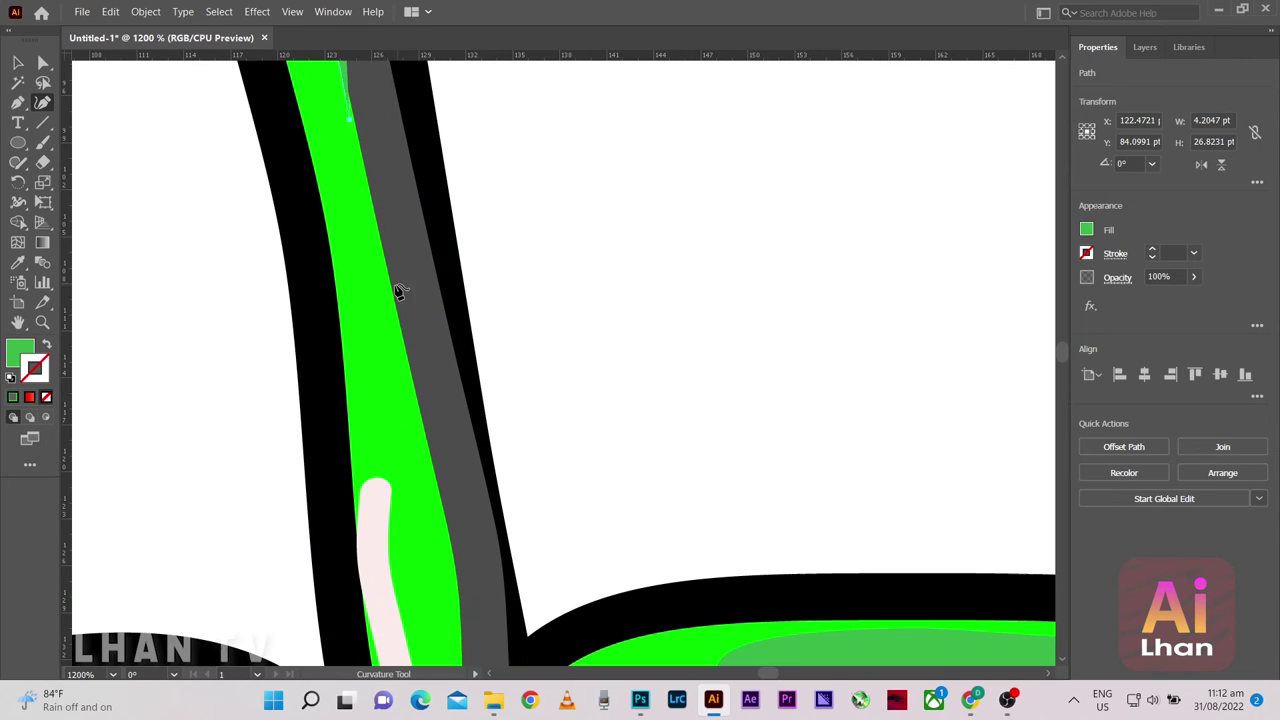
click(396, 326)
scroll(420, 400, down, 1)
click(441, 472)
scroll(441, 472, down, 3)
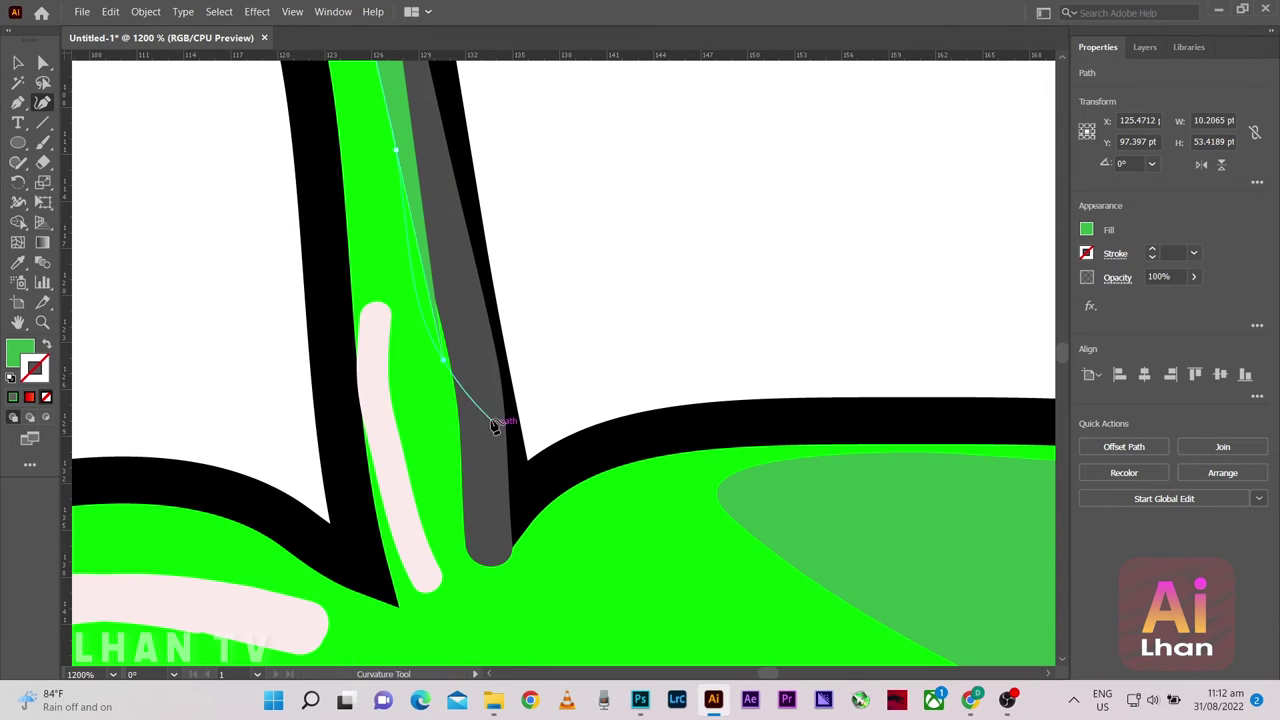
click(457, 481)
scroll(460, 520, down, 1)
click(463, 557)
Carry the stem shape around the base and up its right edge, closing it at the top
scroll(463, 557, down, 1)
click(470, 549)
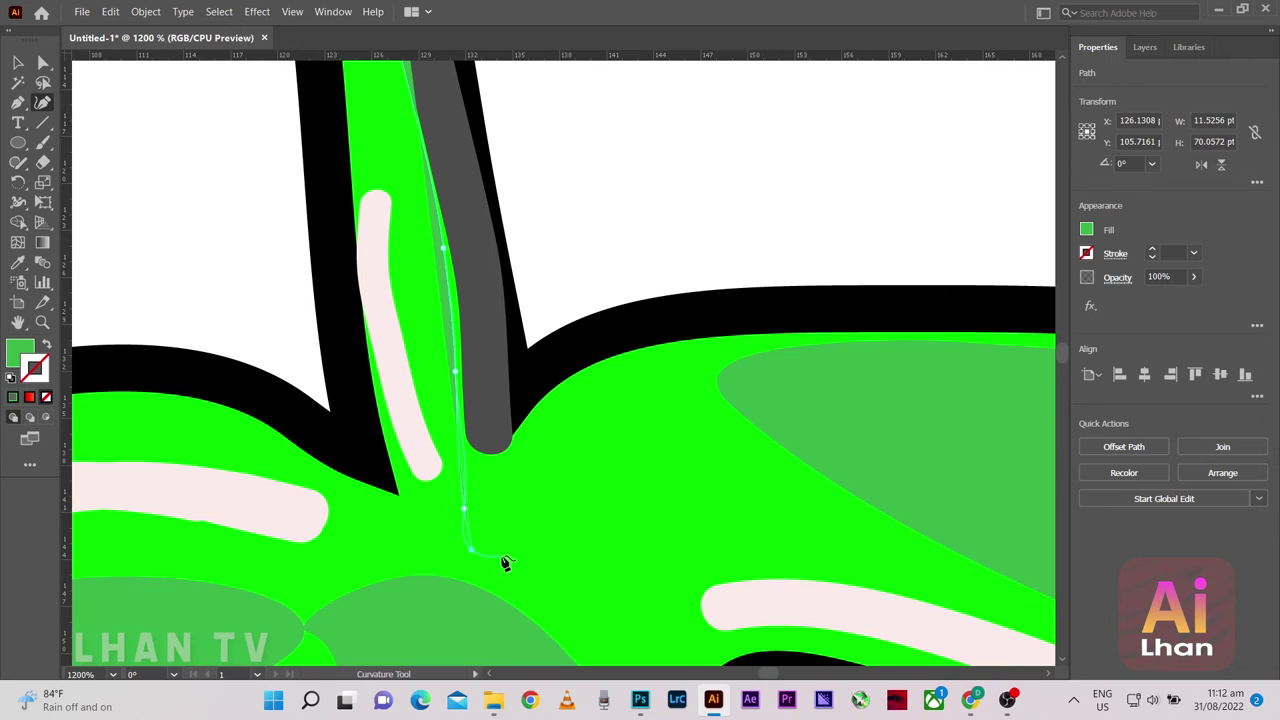
click(524, 540)
click(521, 424)
scroll(489, 280, up, 2)
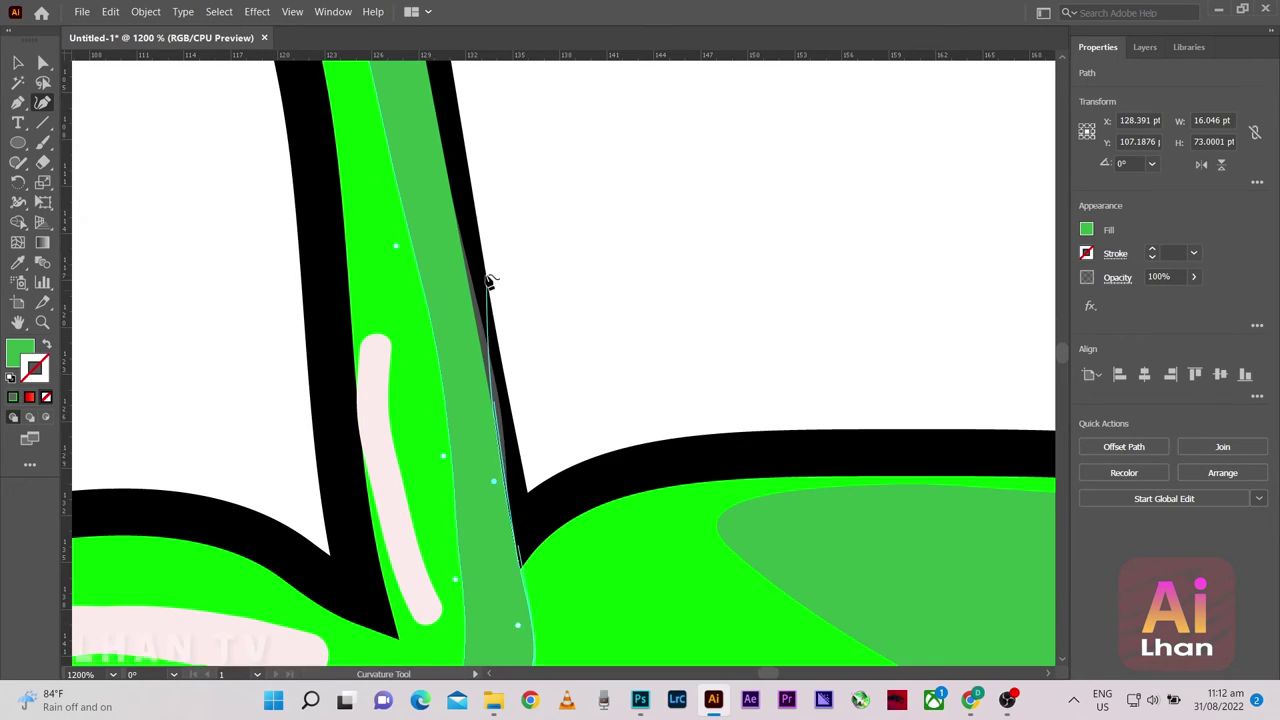
scroll(437, 277, up, 3)
scroll(425, 255, up, 1)
scroll(400, 220, up, 5)
scroll(363, 186, up, 1)
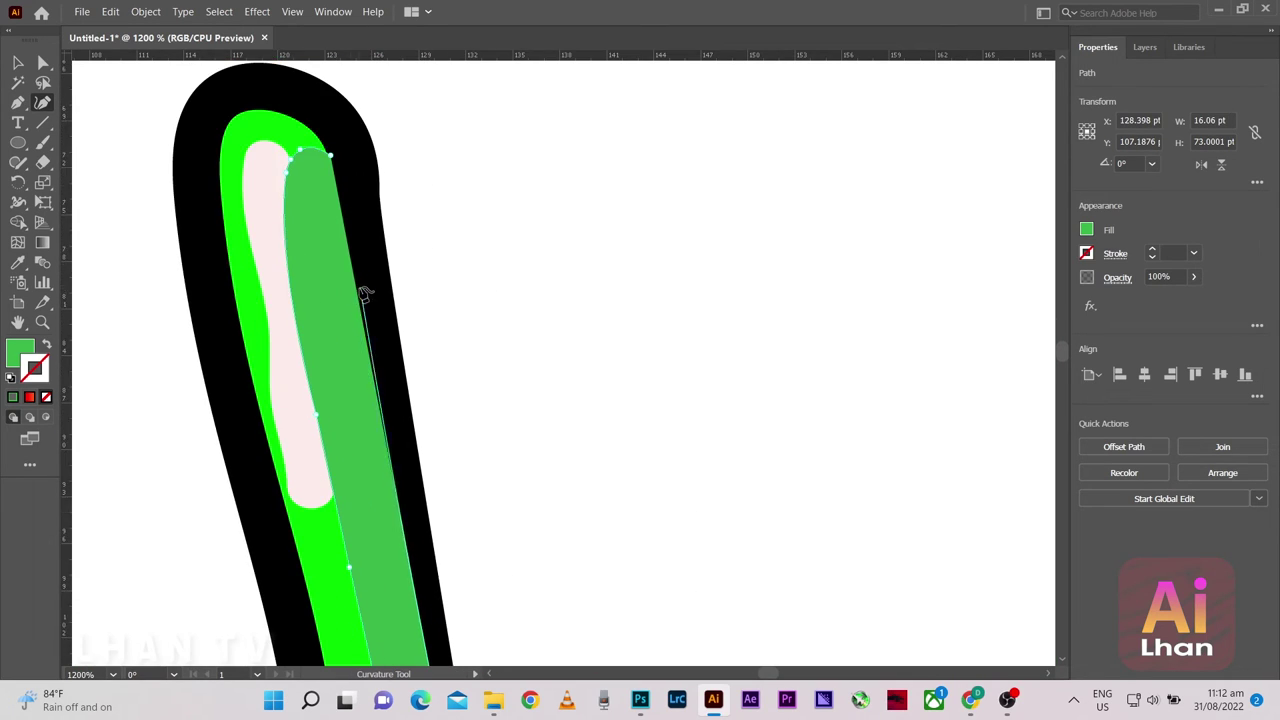
click(335, 158)
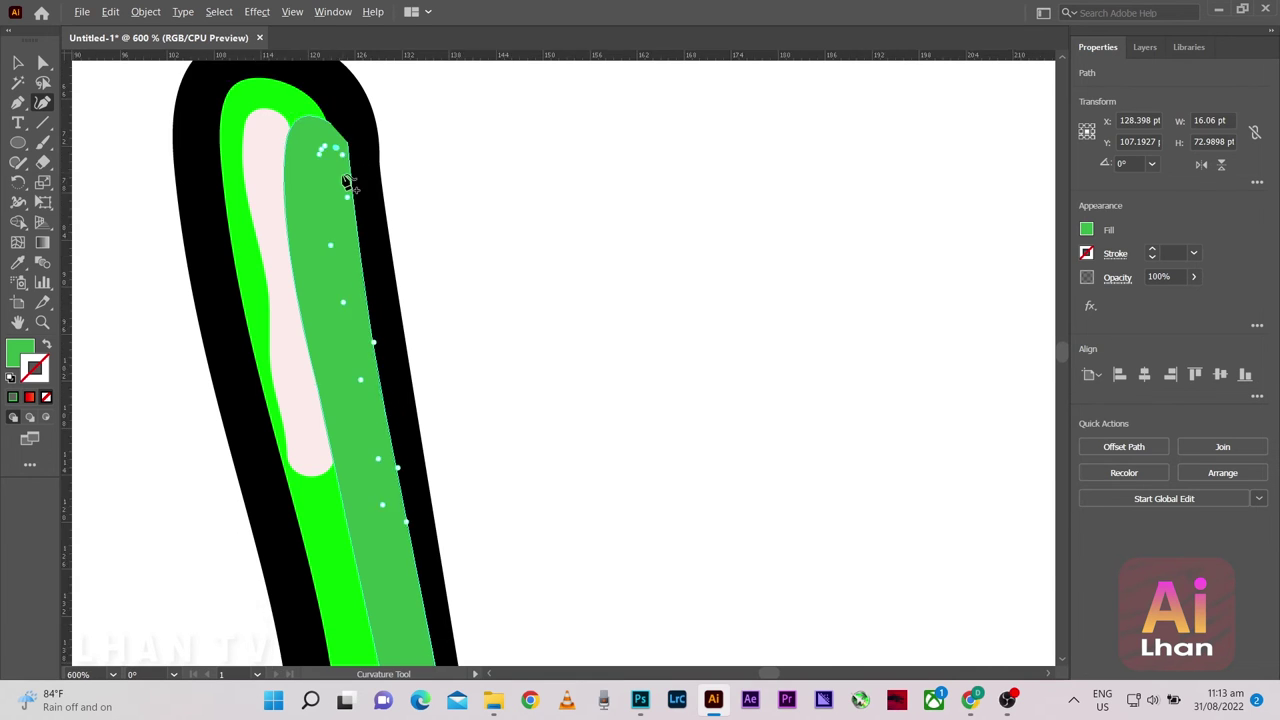
alt+scroll(300, 180, down, 3)
click(20, 62)
Stretch the right leaf shape's left end to the stem and add points to smooth its edge
click(479, 225)
key(ctrl+0)
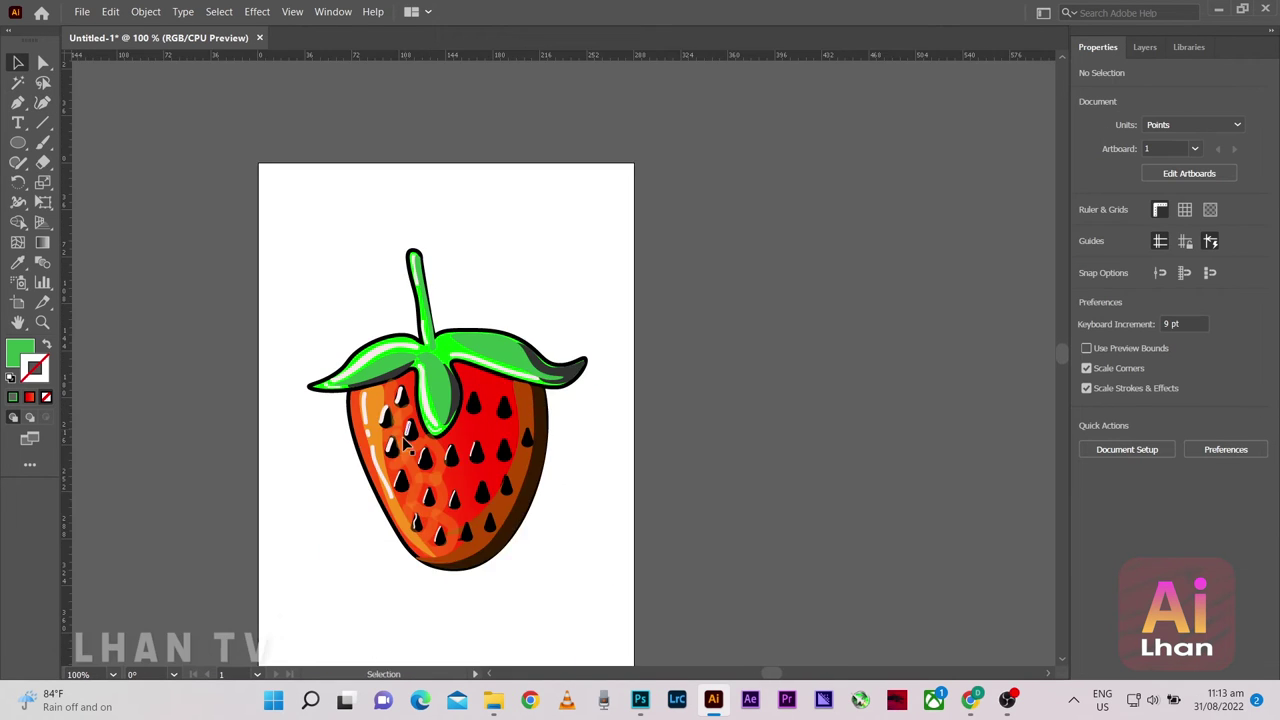
alt+scroll(476, 259, up, 3)
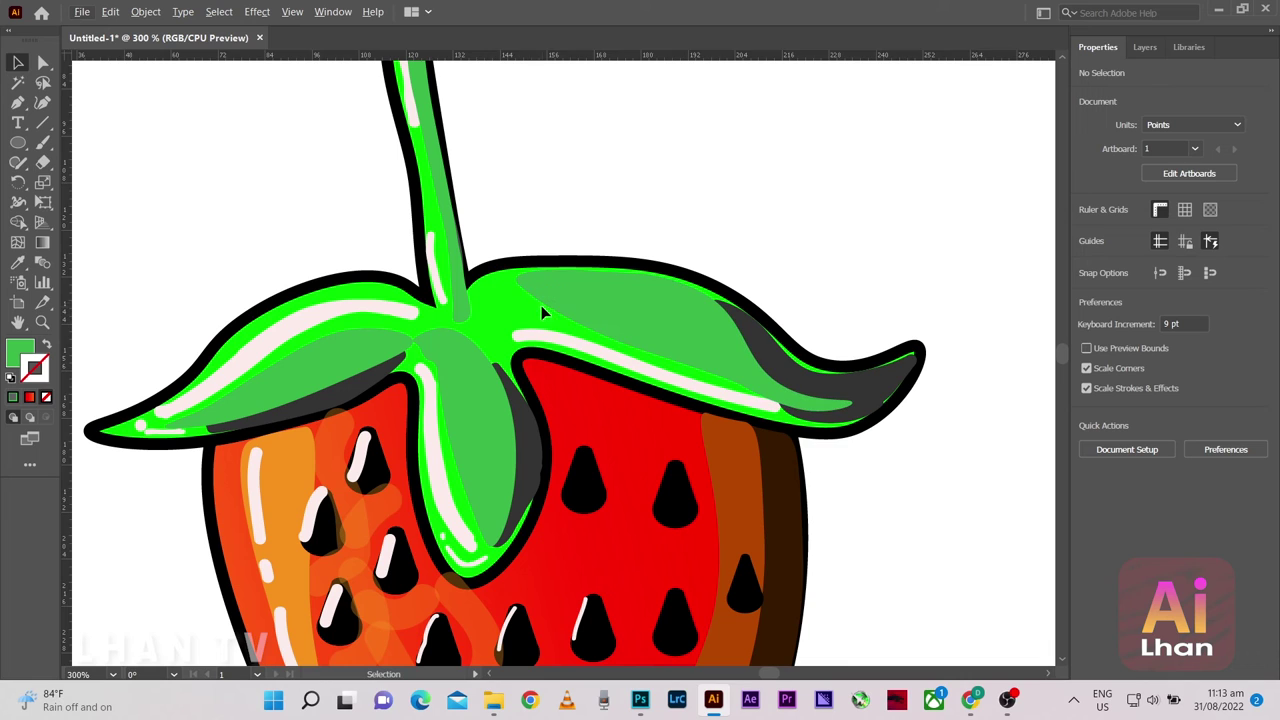
alt+scroll(505, 290, up, 1)
click(511, 305)
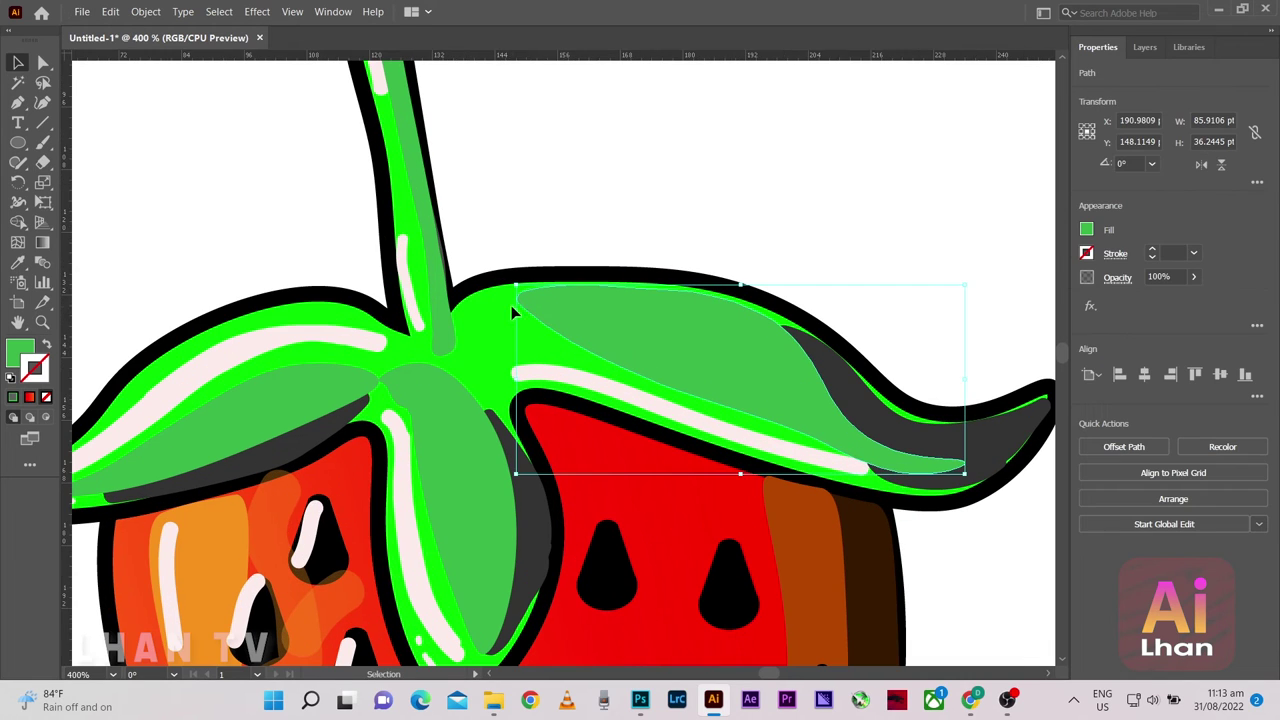
click(43, 102)
drag(515, 300, 450, 316)
click(523, 306)
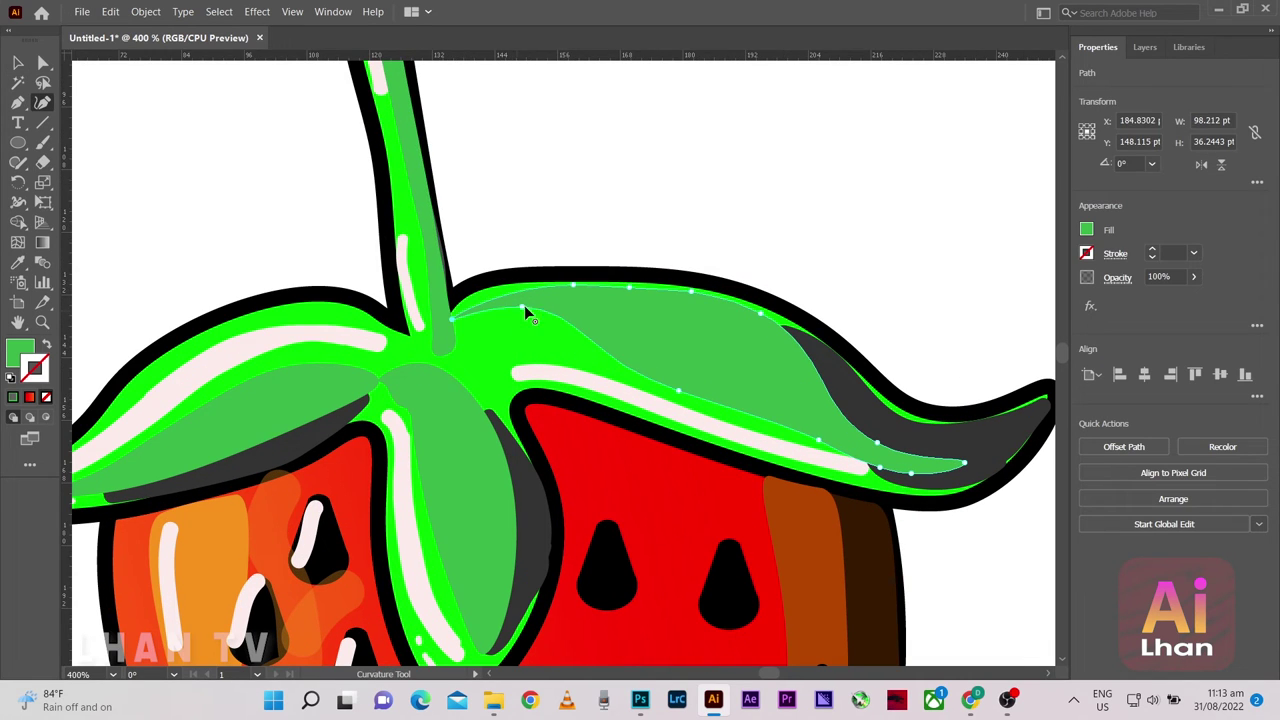
click(501, 327)
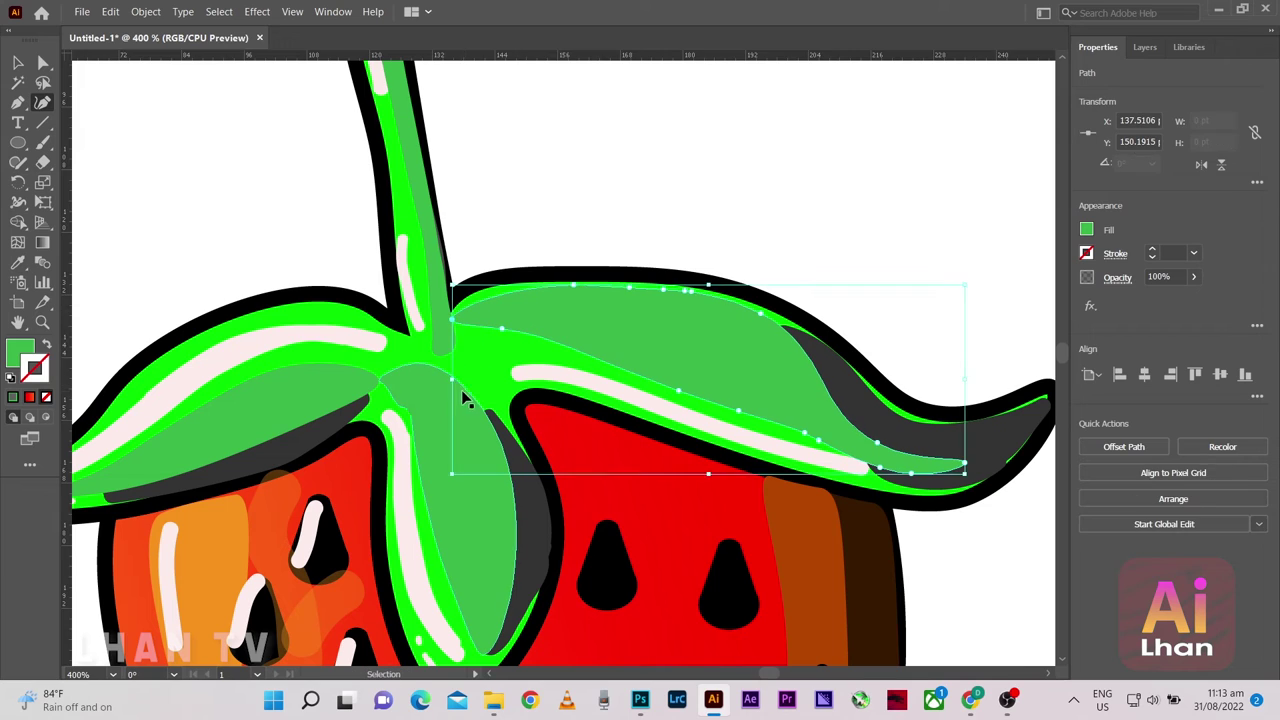
Narrow the lower leaf's right edge, then deselect everything and fit the view
click(397, 372)
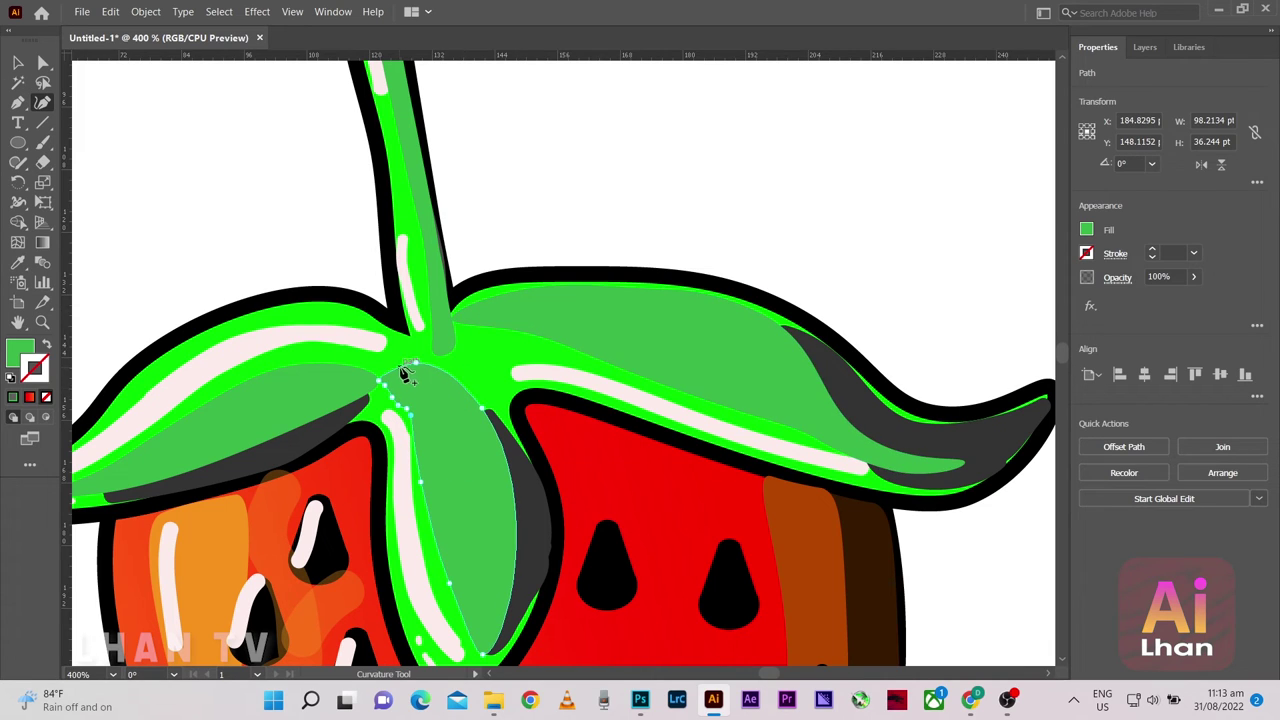
mouse_move(463, 345)
mouse_down()
mouse_move(467, 372)
mouse_move(435, 339)
mouse_up()
scroll(383, 340, down, 1)
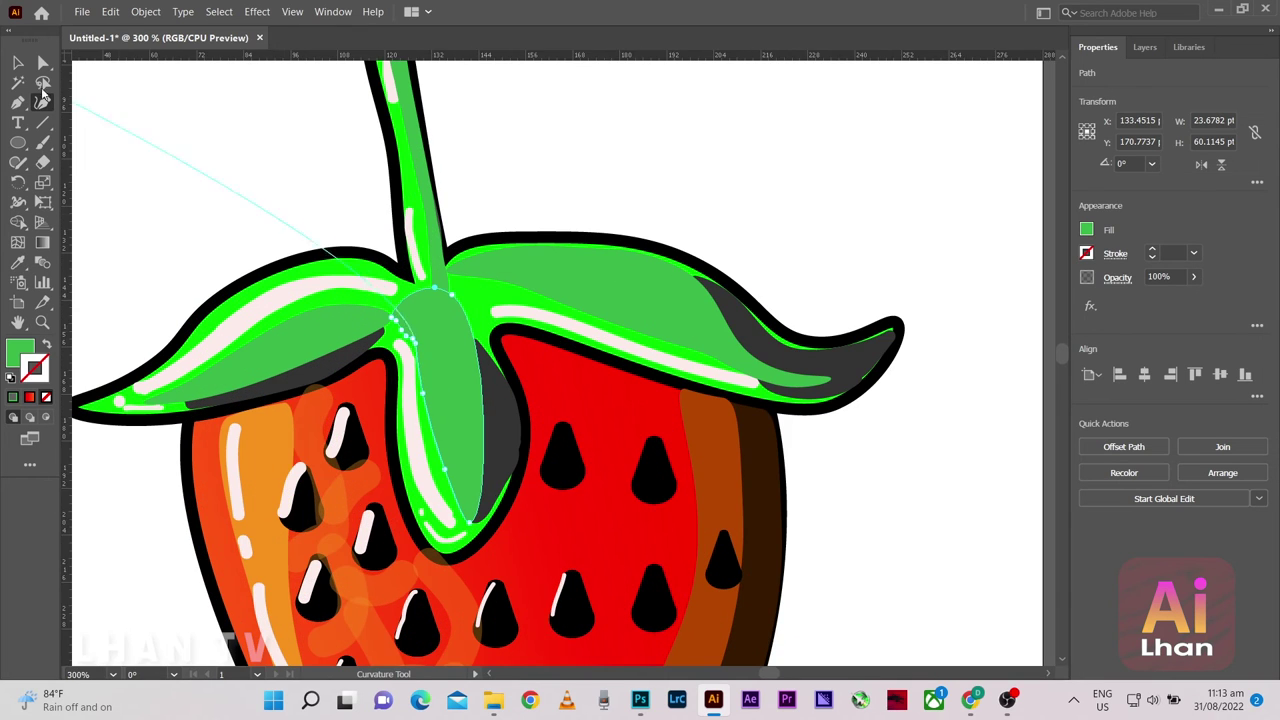
key(v)
click(300, 171)
key(ctrl+1)
scroll(636, 240, down, 1)
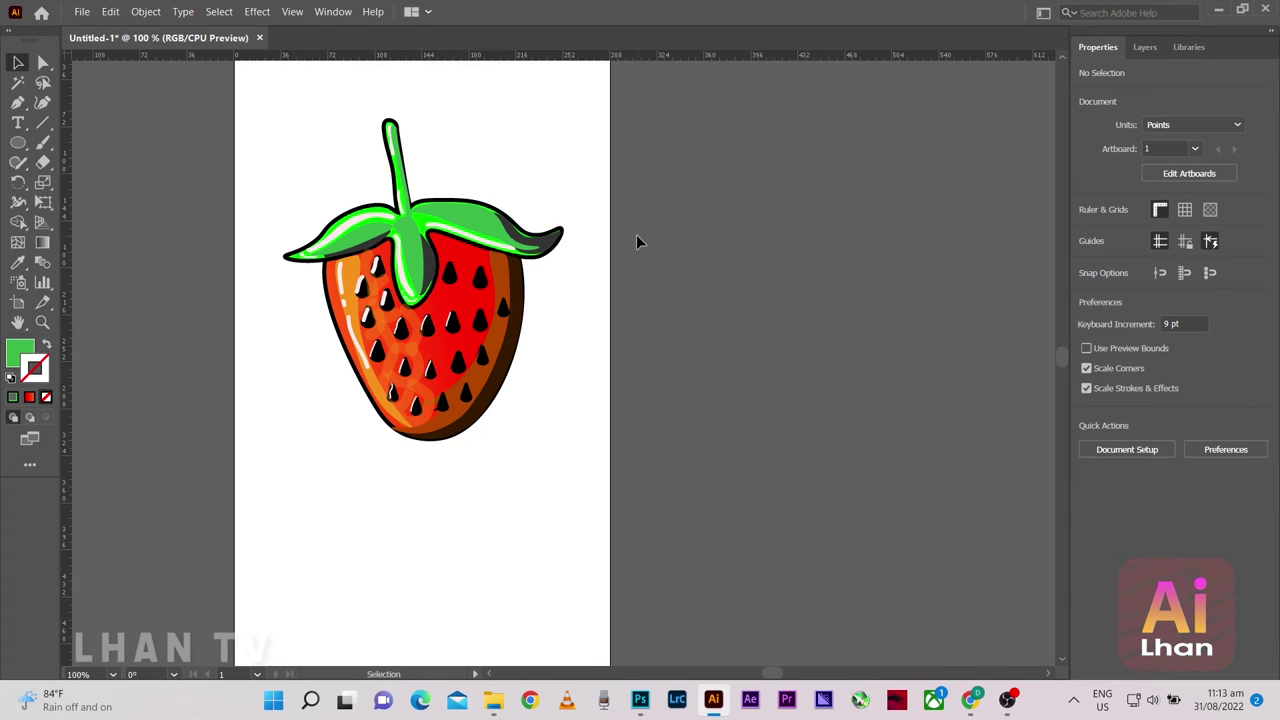
alt+scroll(666, 182, up, 2)
alt+scroll(600, 230, up, 3)
alt+scroll(354, 286, down, 1)
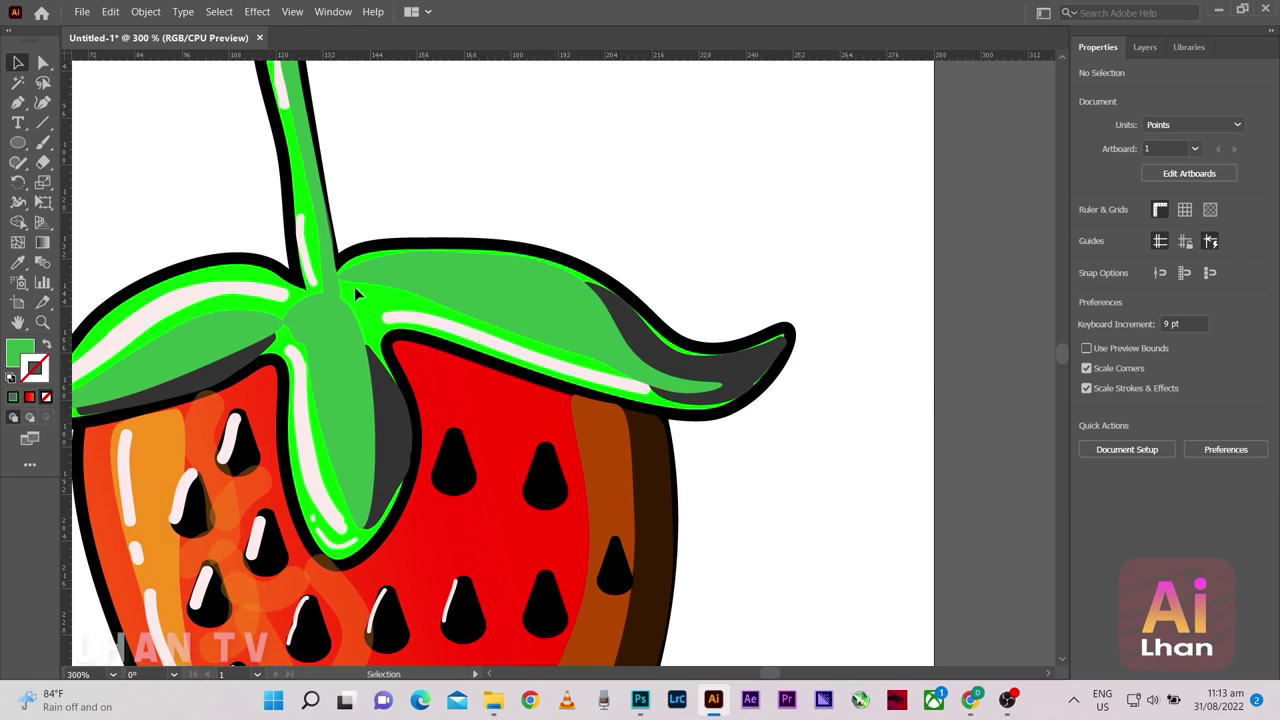
alt+scroll(367, 287, up, 1)
Reselect the right leaf shape and make its lower edge bulge upward
click(403, 313)
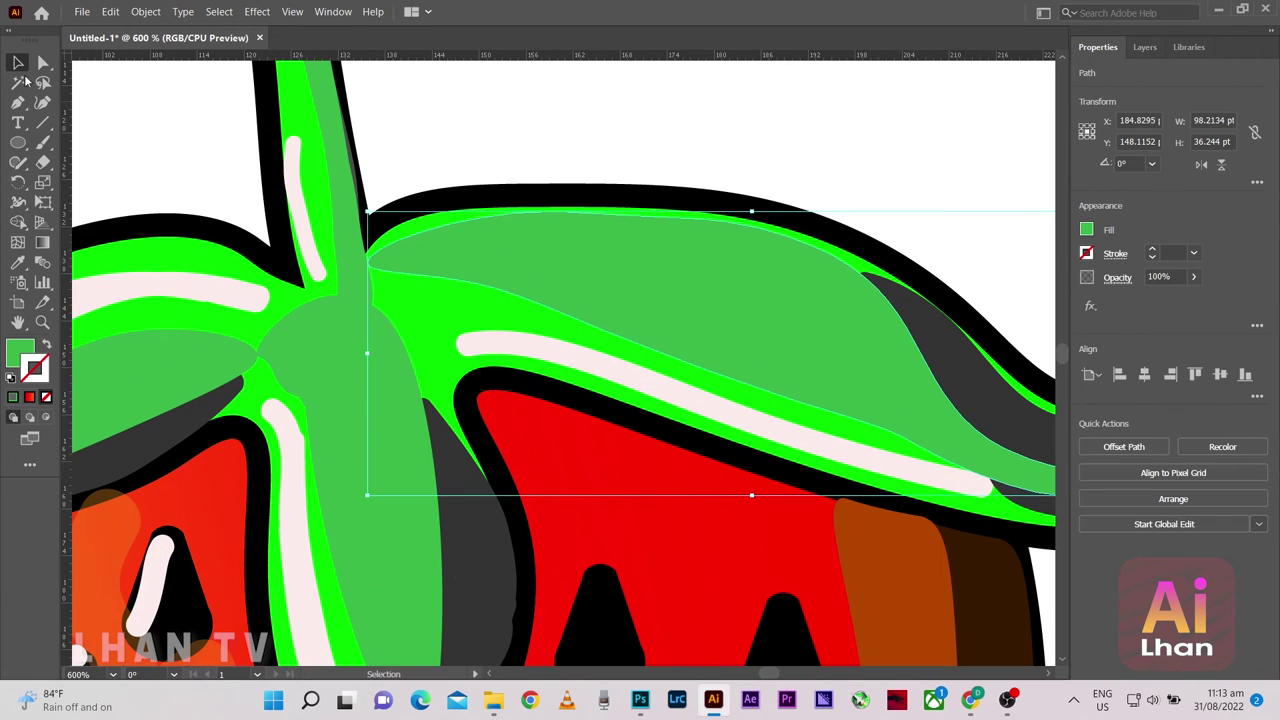
click(43, 102)
drag(440, 276, 526, 263)
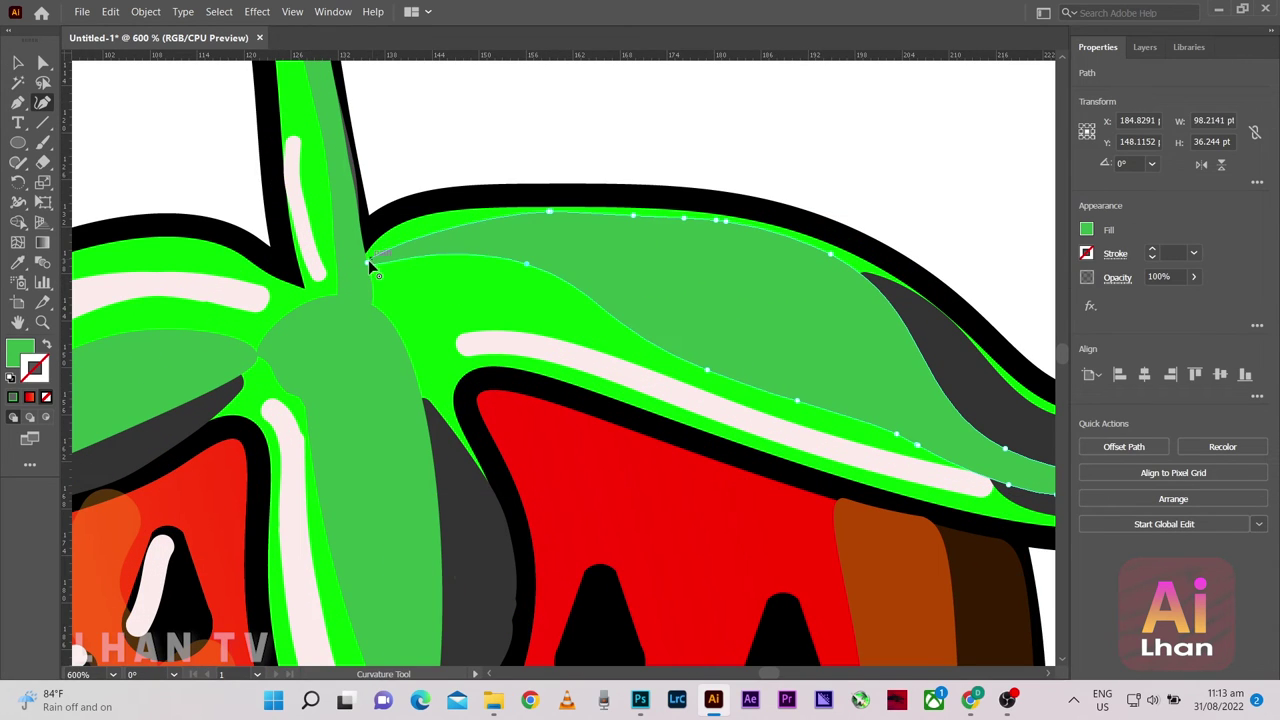
scroll(491, 308, down, 4)
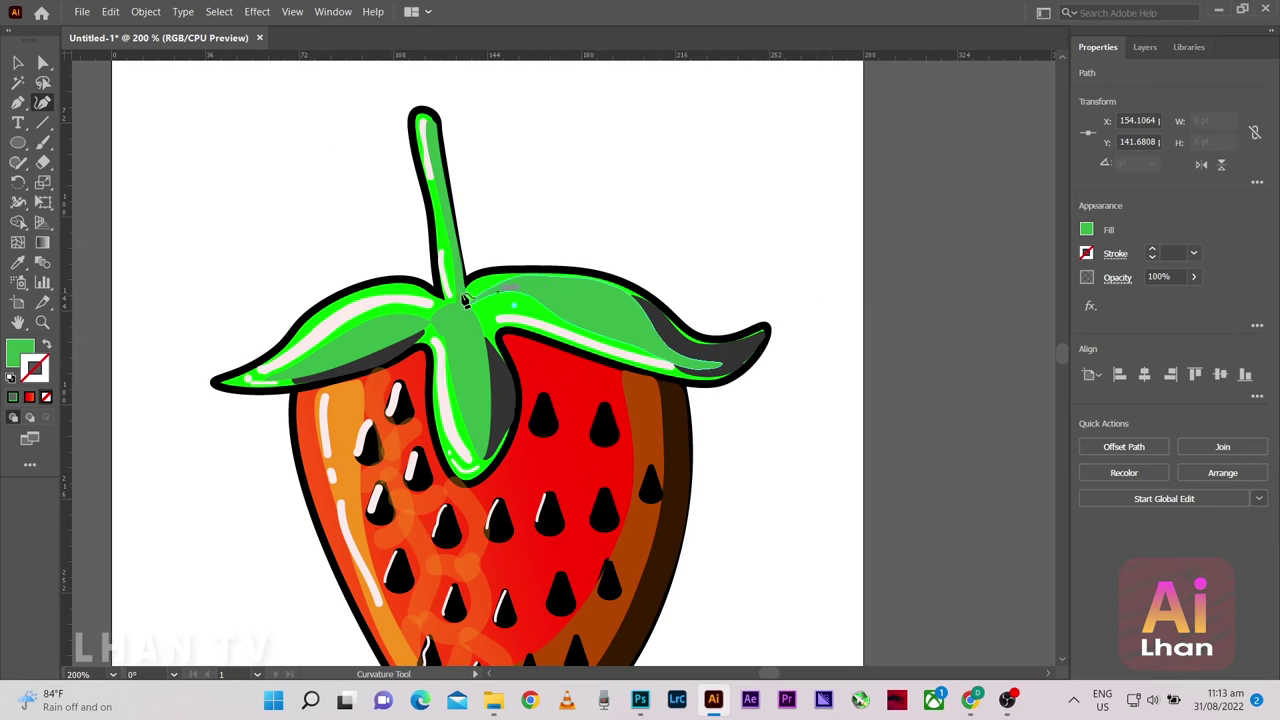
scroll(614, 306, down, 1)
scroll(605, 211, up, 4)
scroll(605, 211, up, 3)
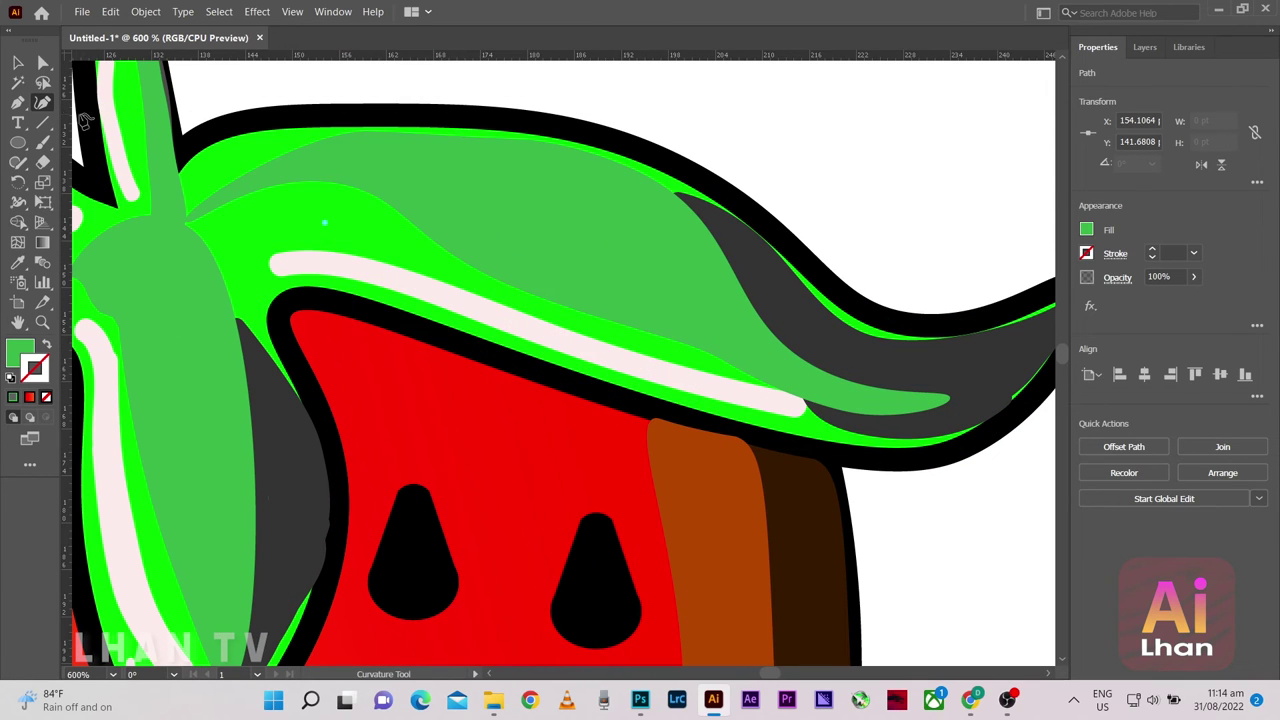
Create a new Layer 7 above Layer 6 in the Layers panel
click(1145, 48)
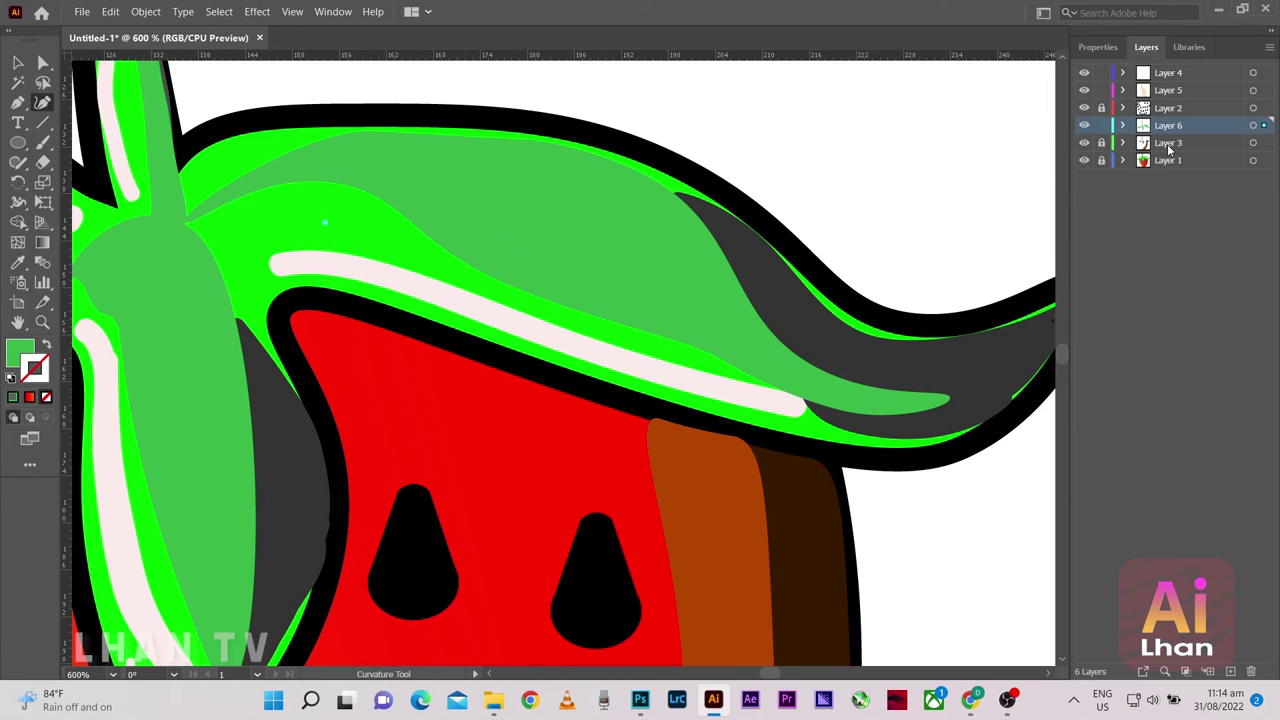
click(1230, 671)
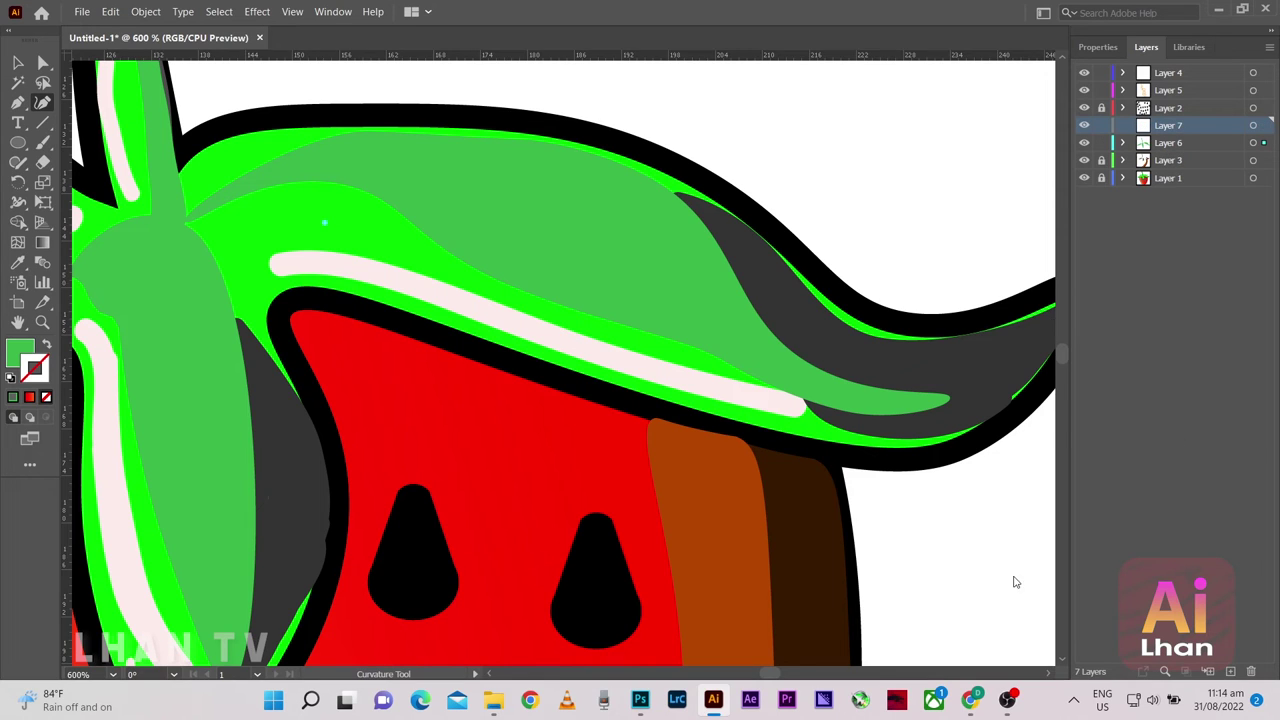
scroll(273, 207, up, 1)
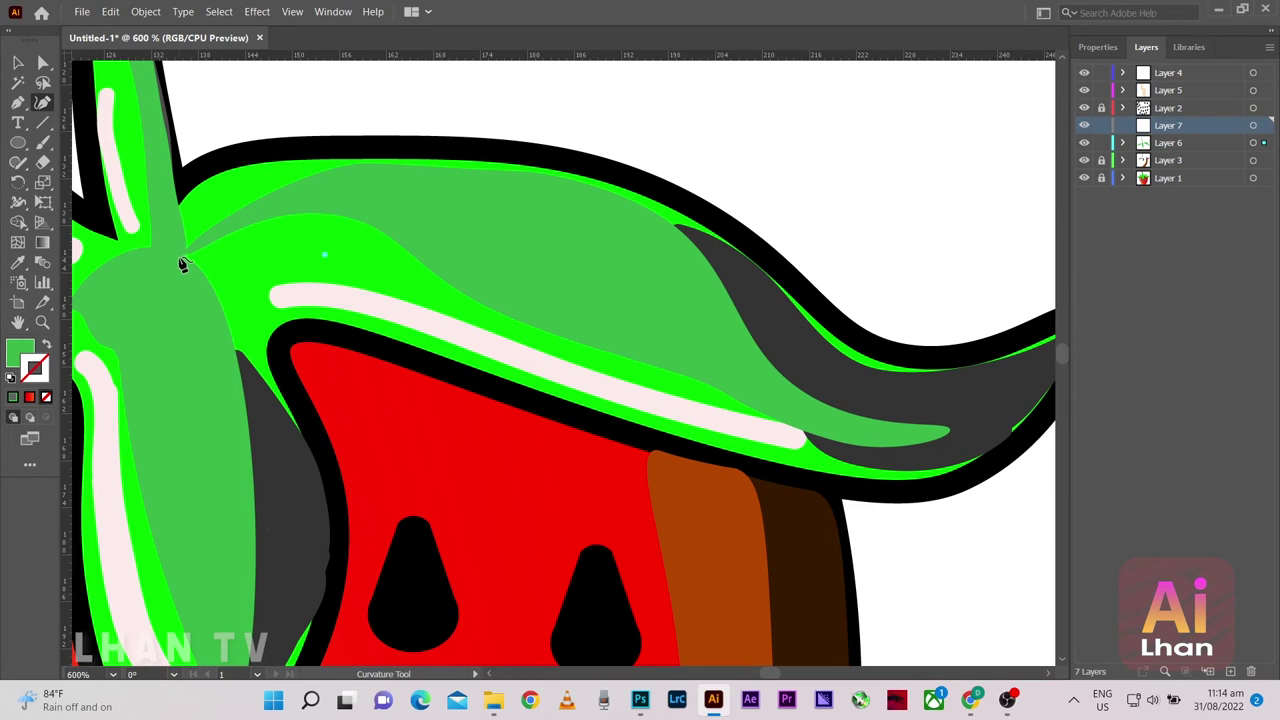
Draw a thin pointed highlight shape across the base of the right leaf
click(178, 259)
click(311, 218)
click(399, 268)
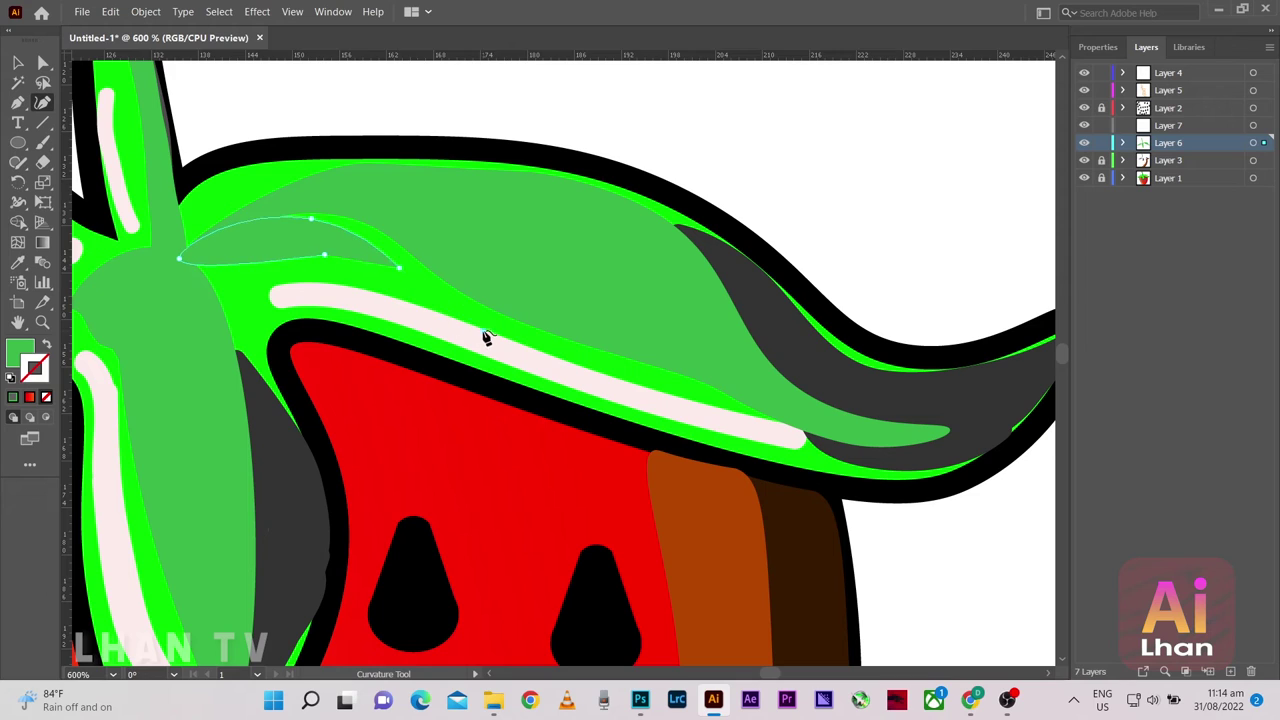
click(484, 331)
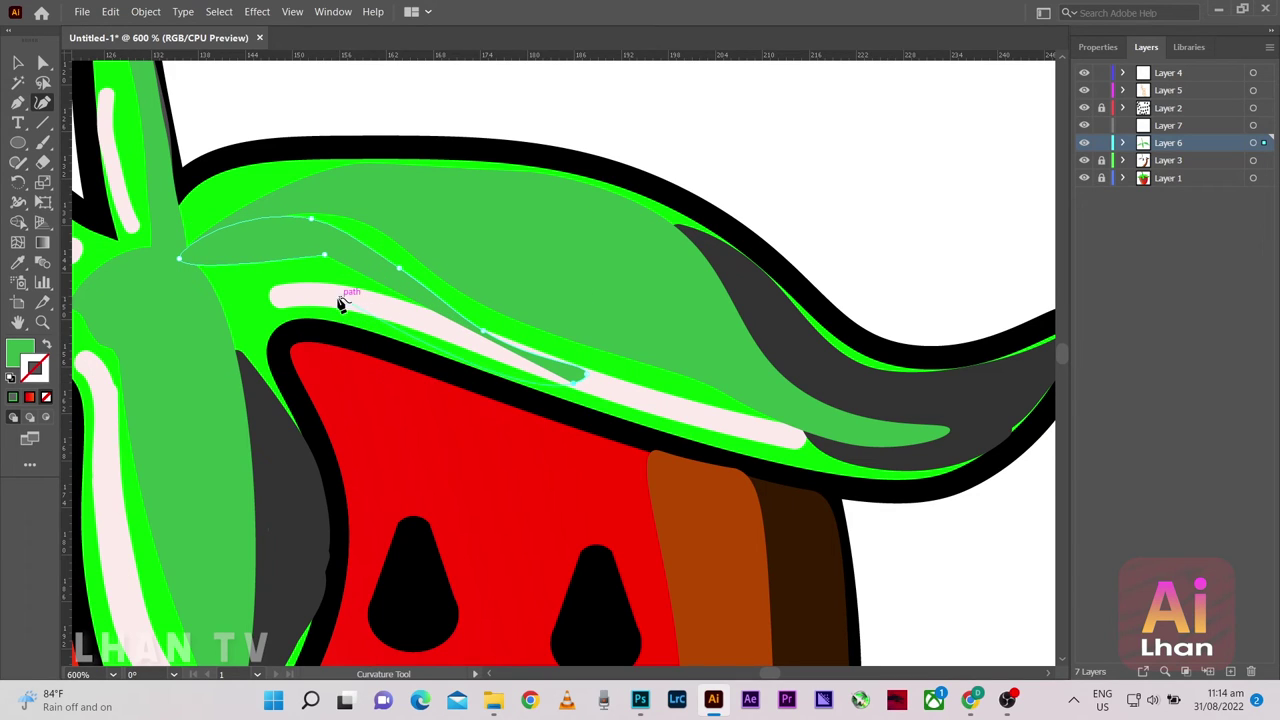
click(179, 259)
ctrl+click(241, 291)
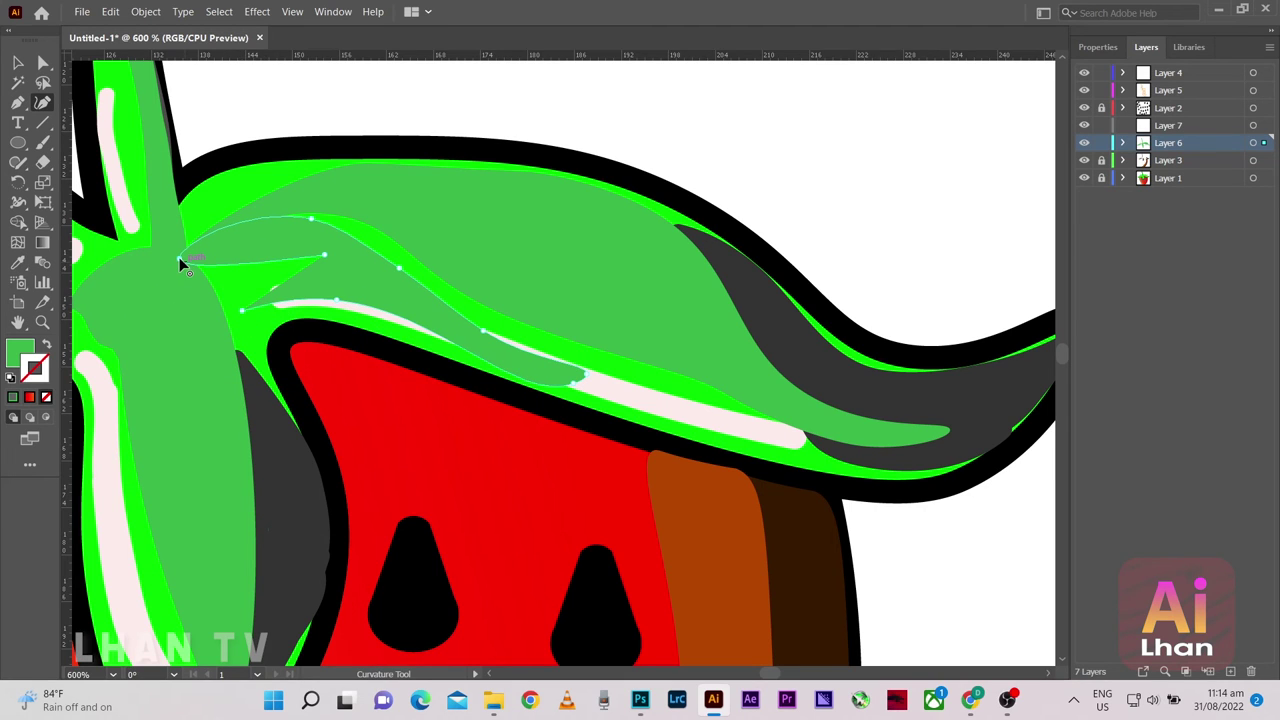
Refine the highlight's lower edge and tip, then swap its fill and stroke
click(222, 284)
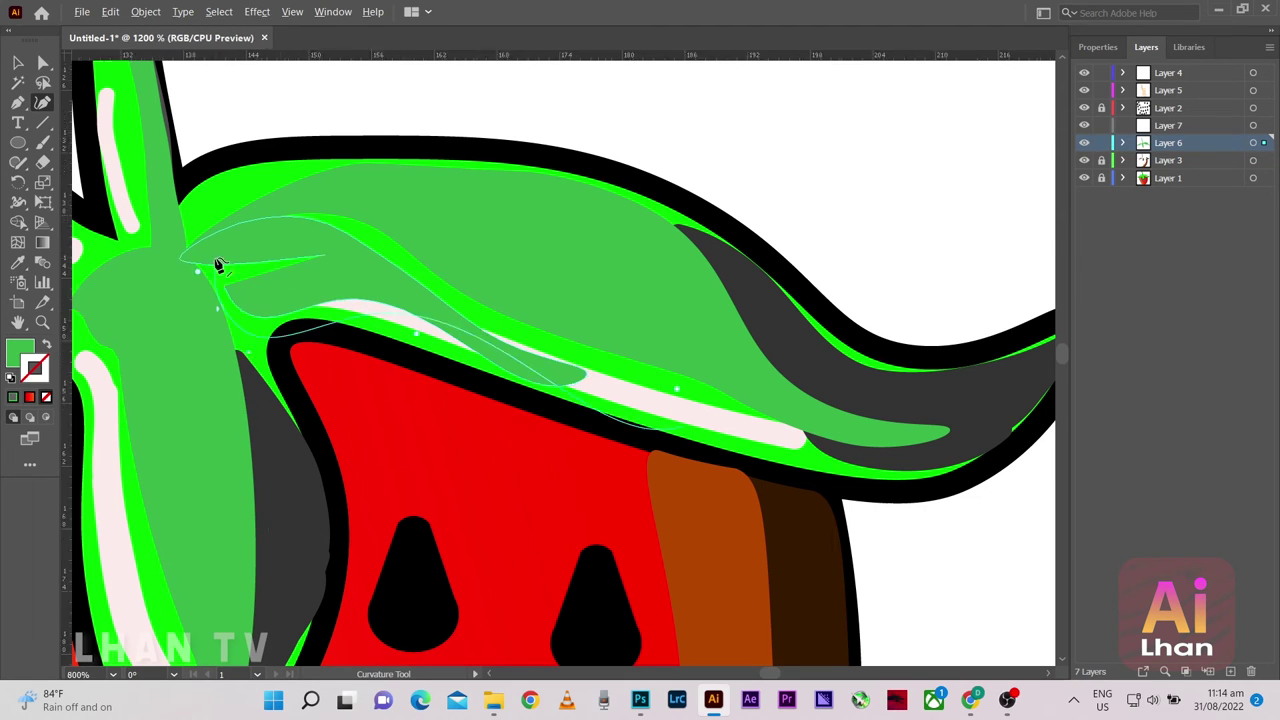
scroll(205, 272, up, 3)
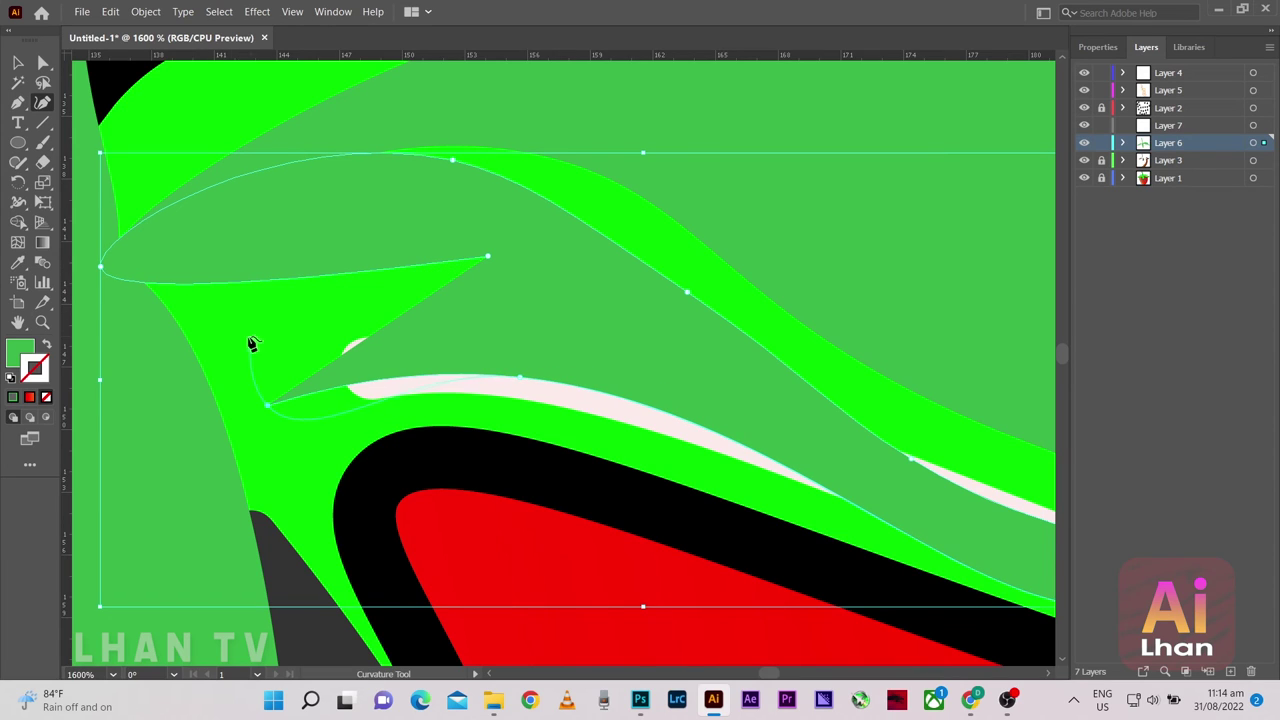
drag(219, 340, 229, 328)
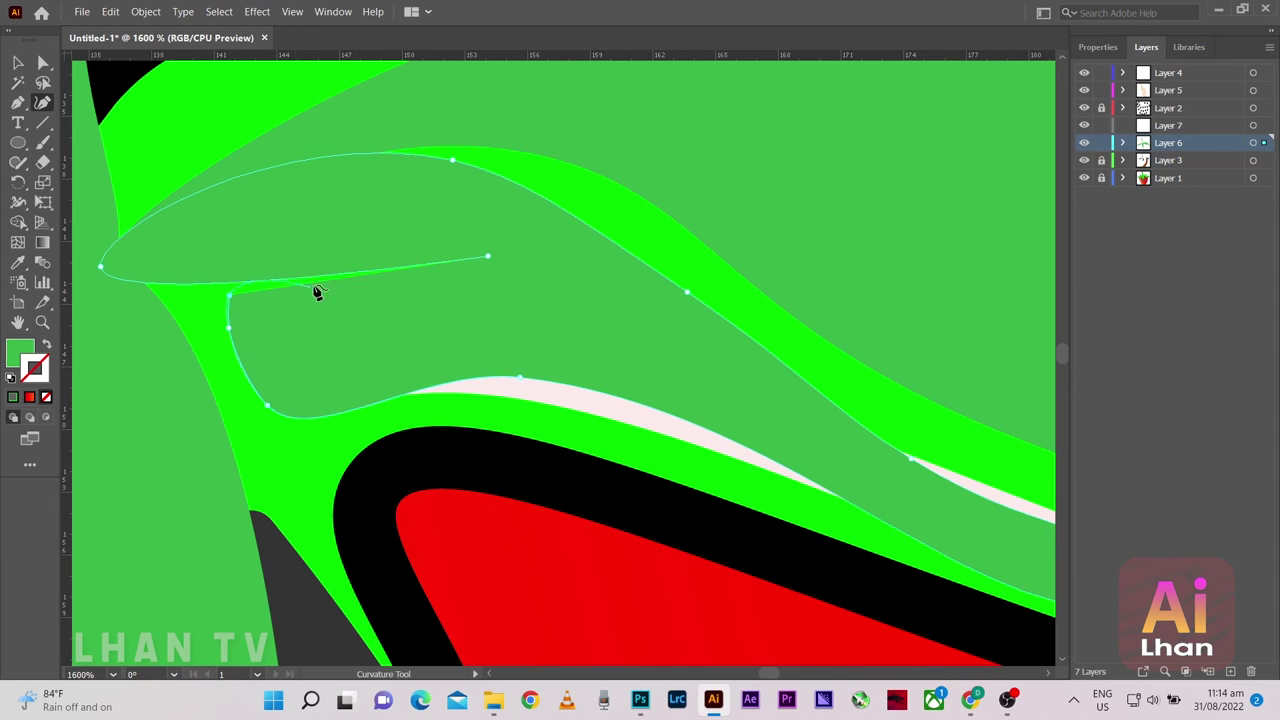
click(485, 258)
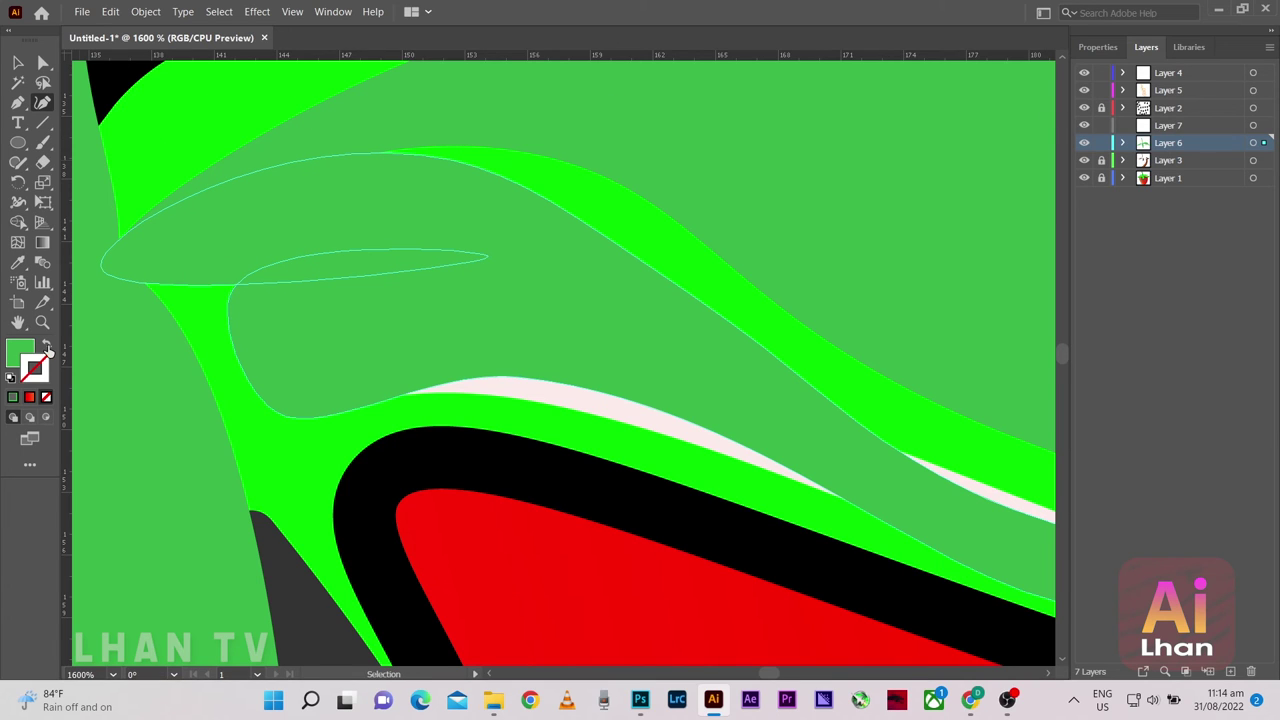
click(47, 348)
Undo the fill-stroke swap and fill the right-leaf highlight shape with white
key(ctrl+z)
click(1097, 47)
click(1087, 229)
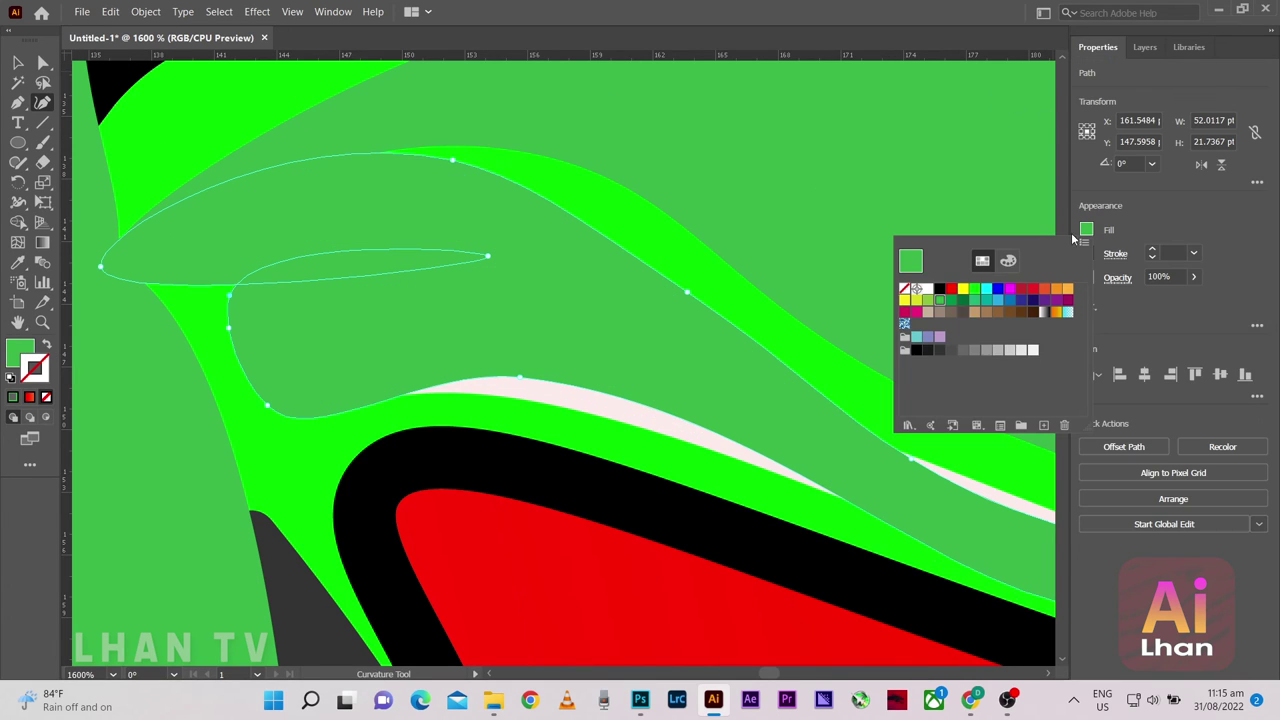
click(936, 302)
key(Escape)
scroll(137, 117, down, 6)
scroll(137, 117, up, 2)
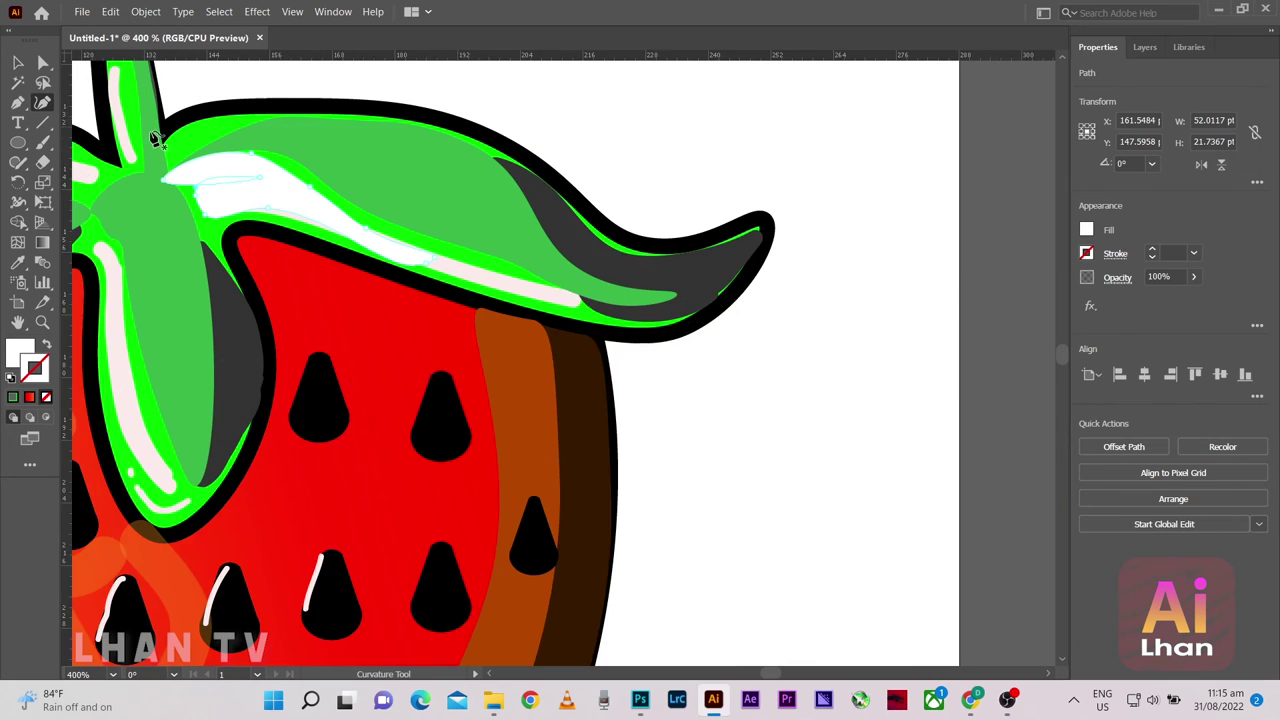
scroll(137, 117, up, 1)
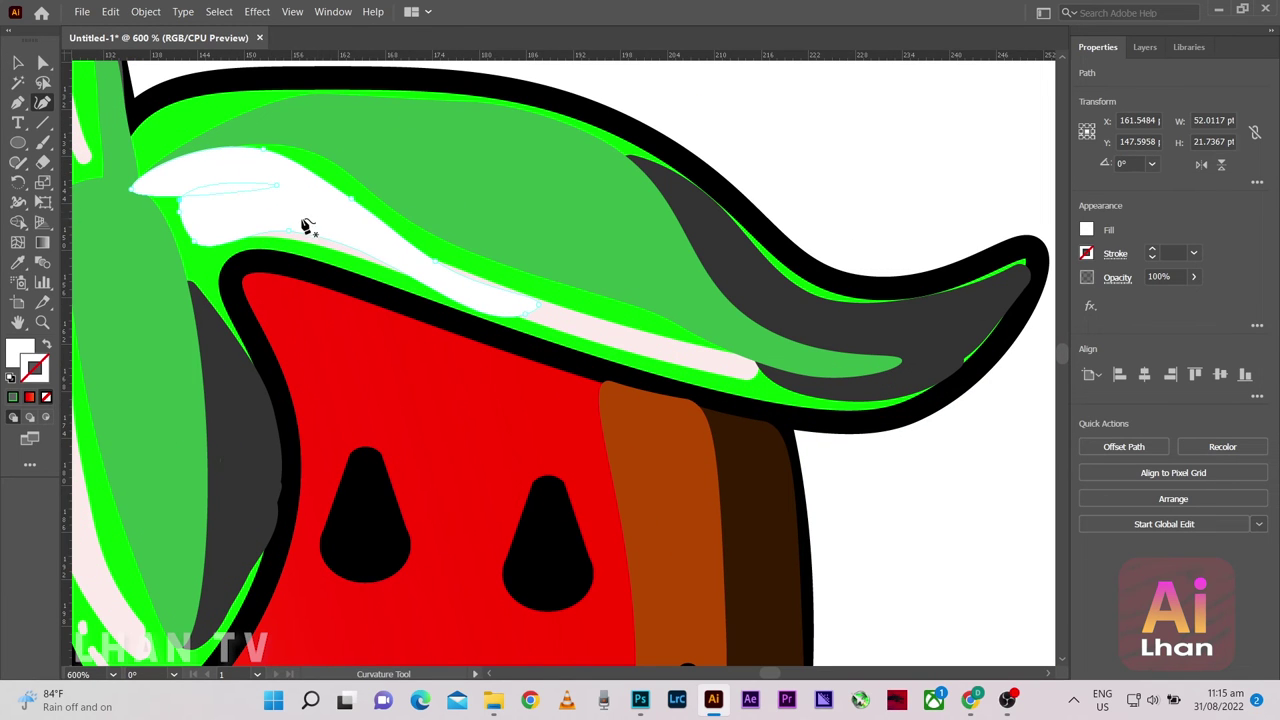
scroll(290, 190, down, 2)
scroll(109, 181, down, 2)
scroll(371, 209, up, 2)
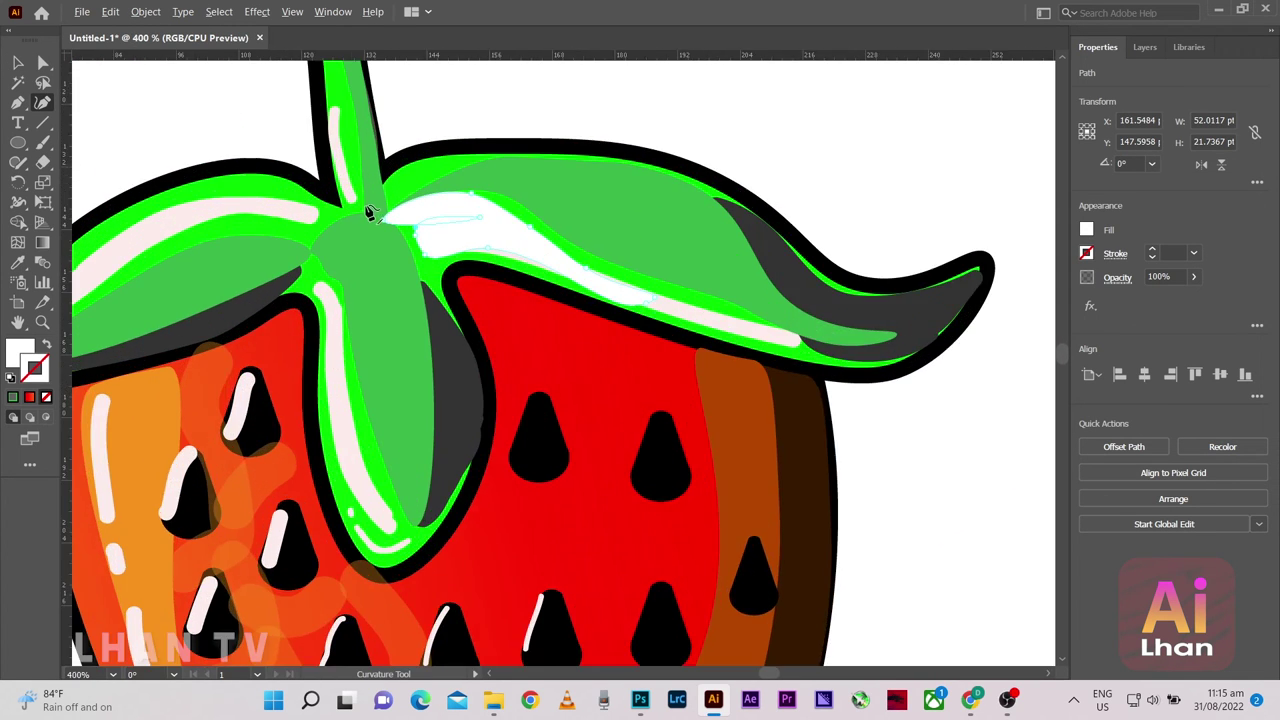
scroll(452, 207, up, 2)
Change the highlight to a light grey-white fill, then deselect and view the whole strawberry
click(1086, 230)
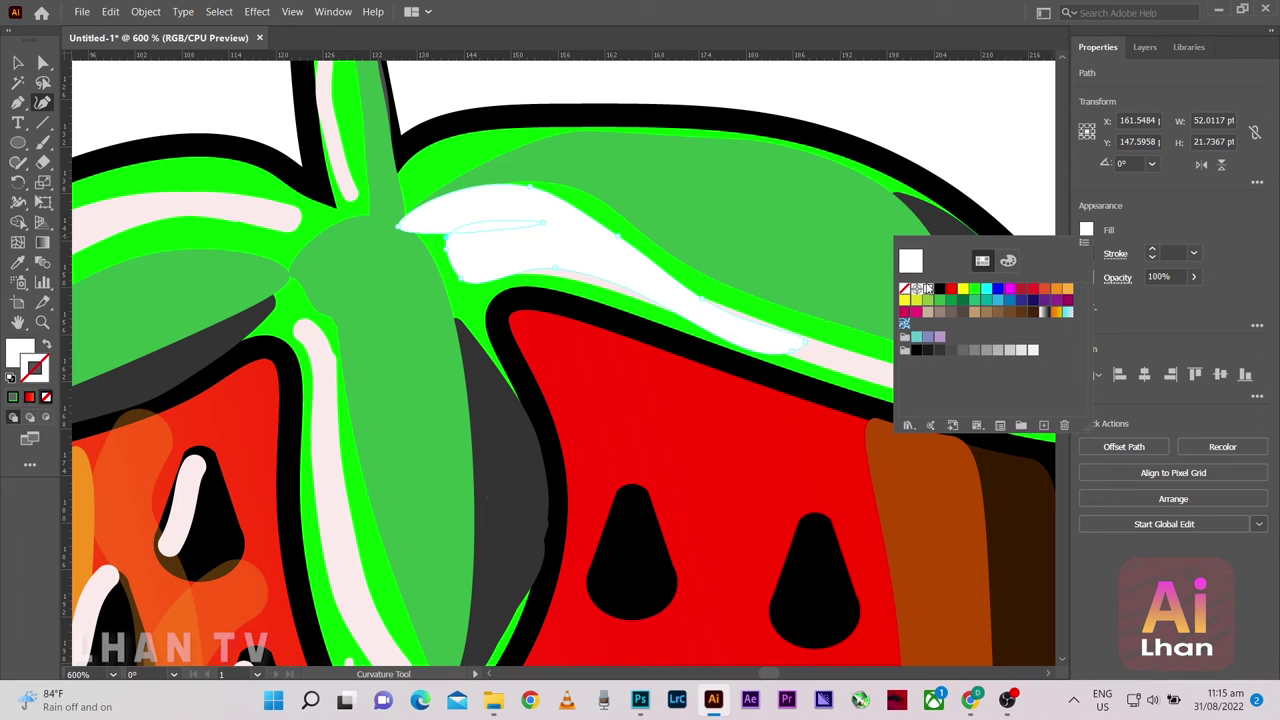
click(1010, 352)
click(1034, 351)
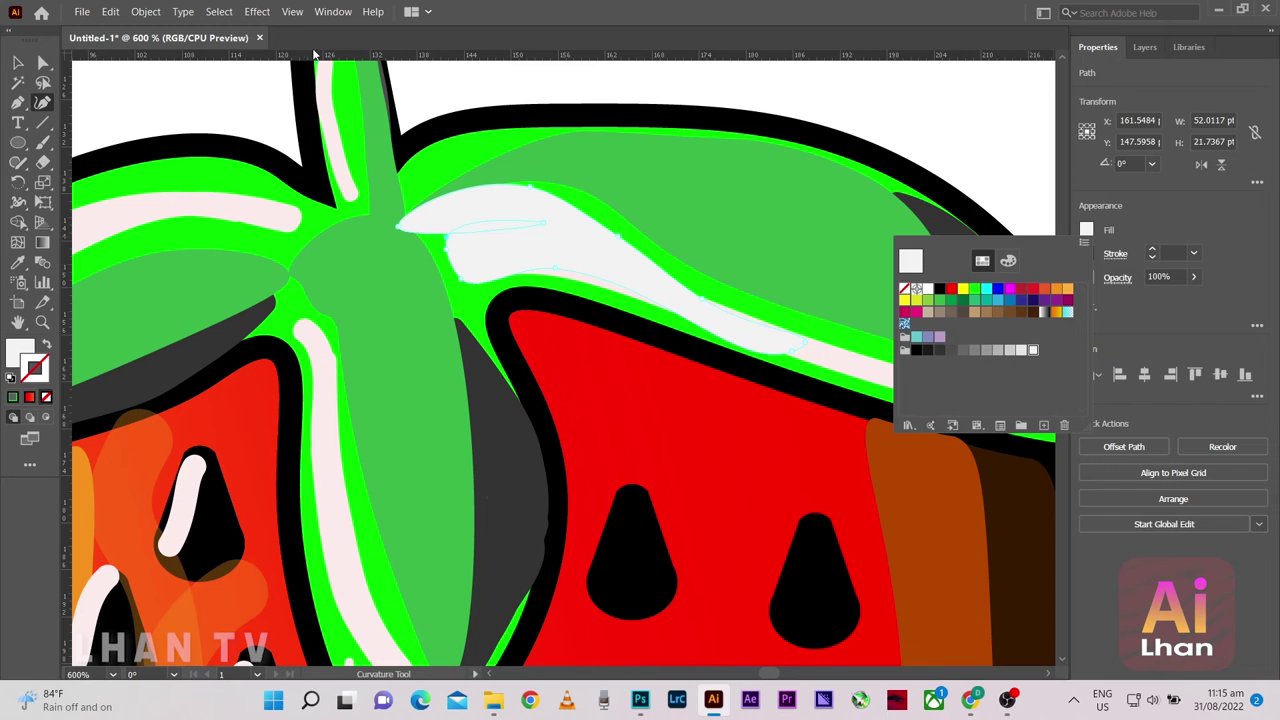
key(v)
key(ctrl+shift+a)
key(ctrl+1)
scroll(290, 155, up, 1)
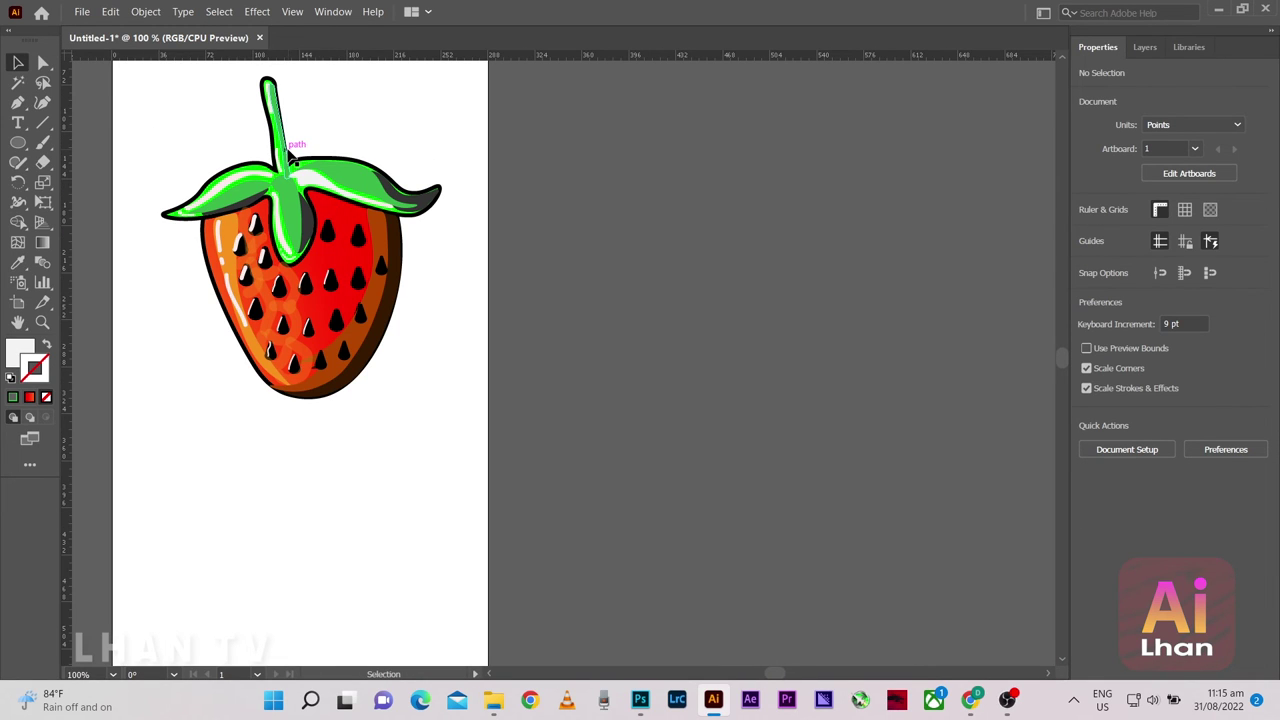
key(ctrl+equal)
scroll(335, 215, down, 1)
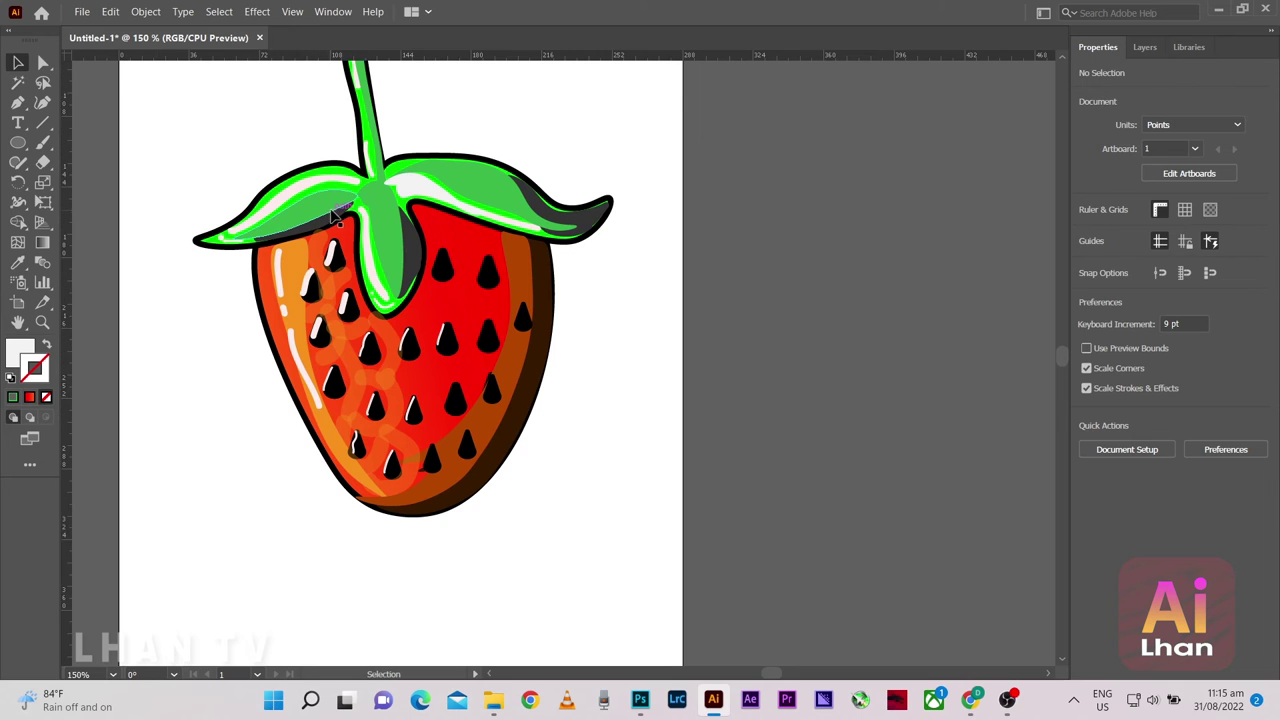
key(ctrl+minus)
scroll(320, 177, up, 1)
scroll(206, 188, down, 1)
key(ctrl+equal)
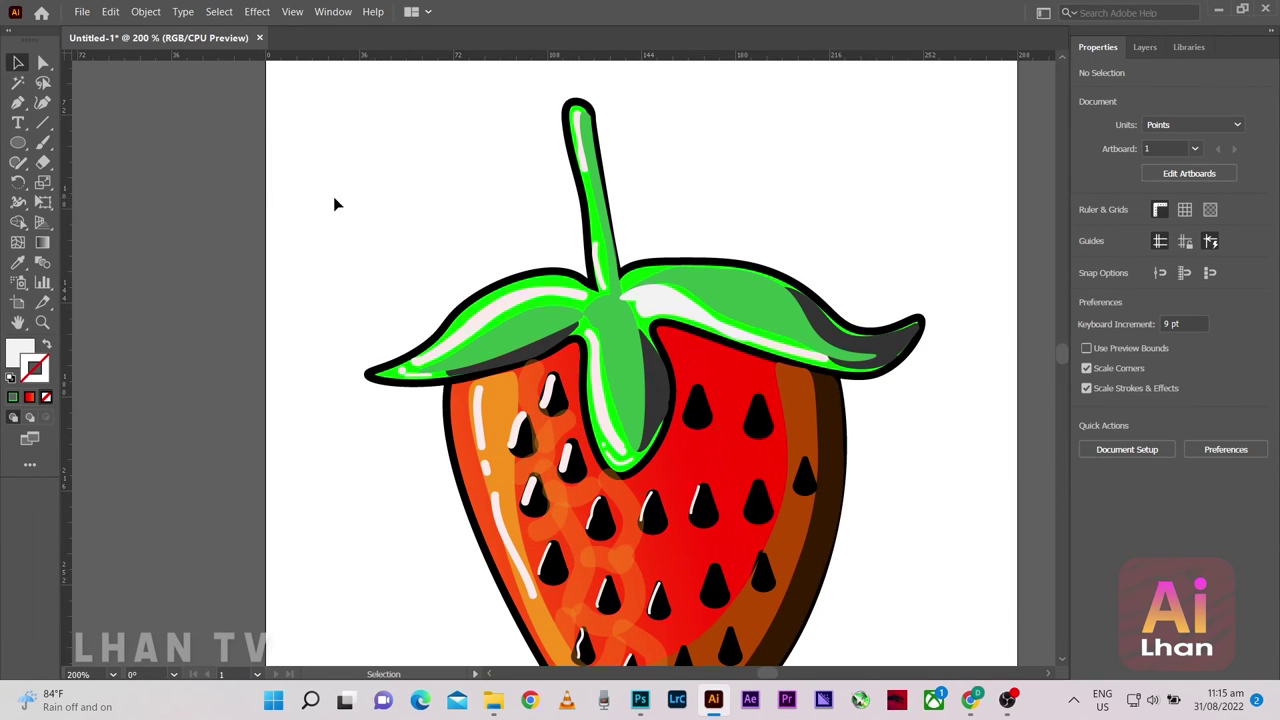
key(ctrl+minus)
key(ctrl+minus)
key(ctrl+equal)
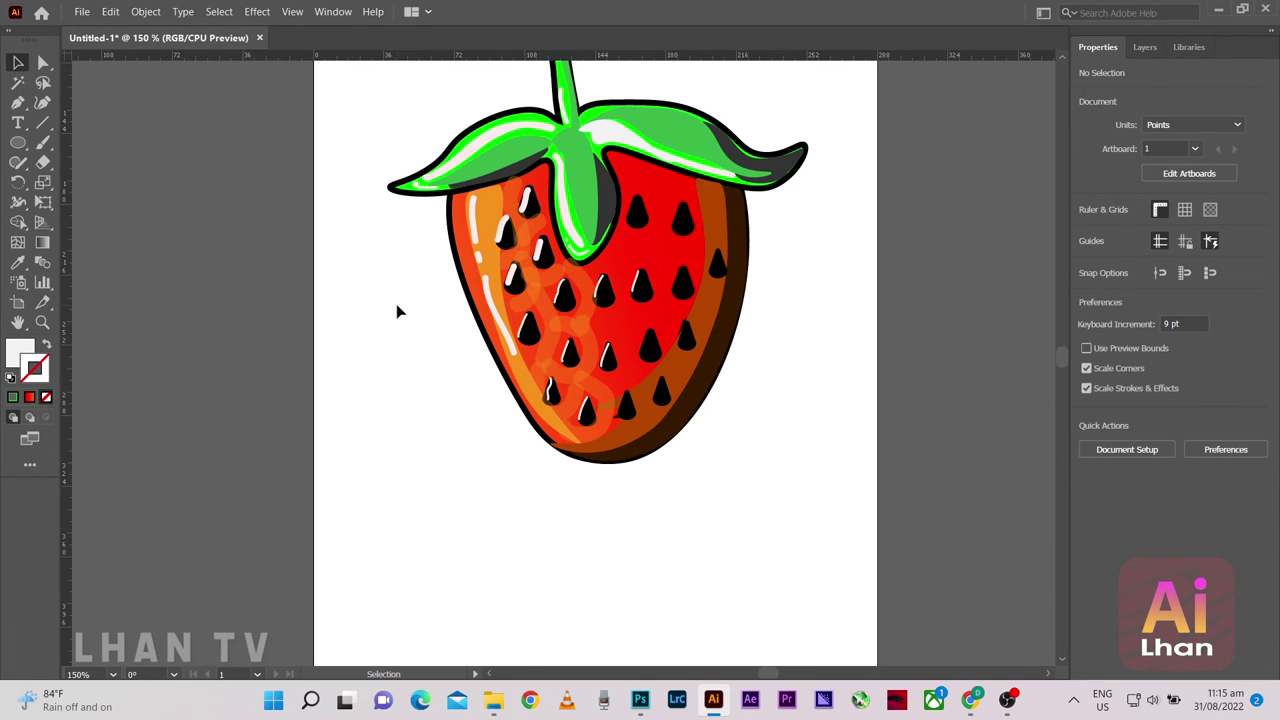
Draw a wide flat grey ellipse below the strawberry with the Ellipse Tool, then move it up under the base
click(22, 145)
click(1144, 49)
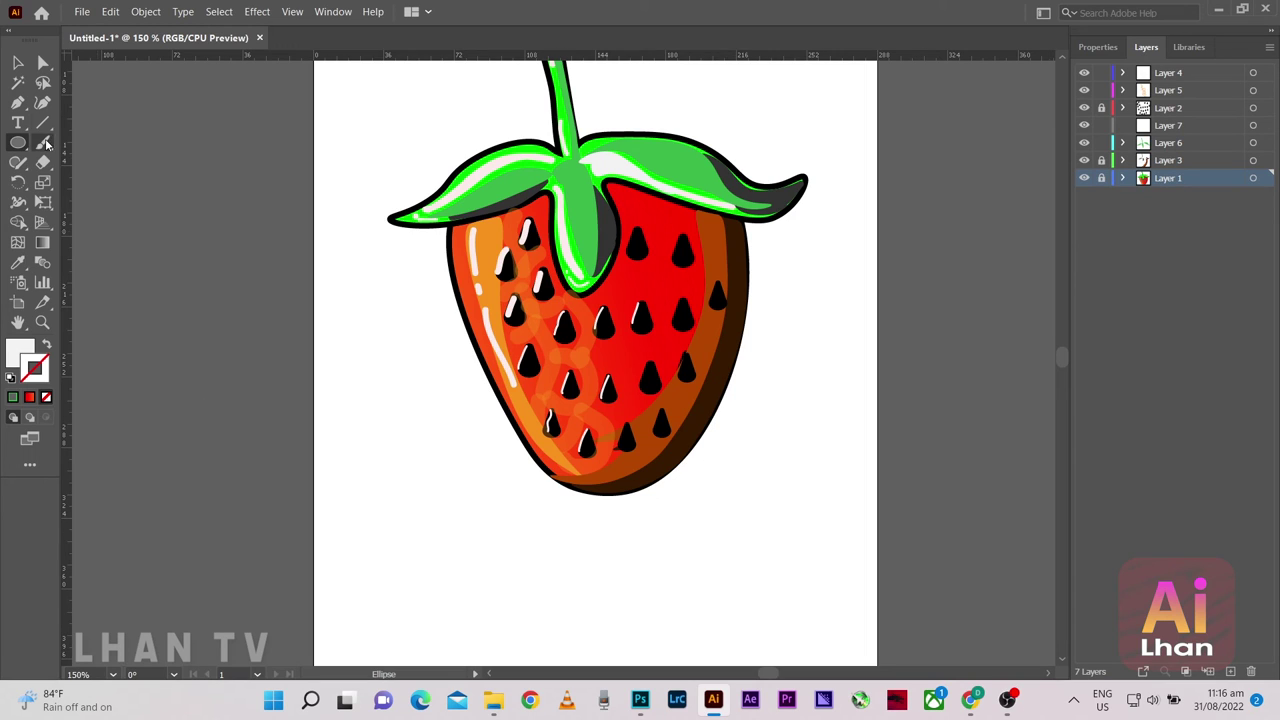
drag(18, 142, 110, 180)
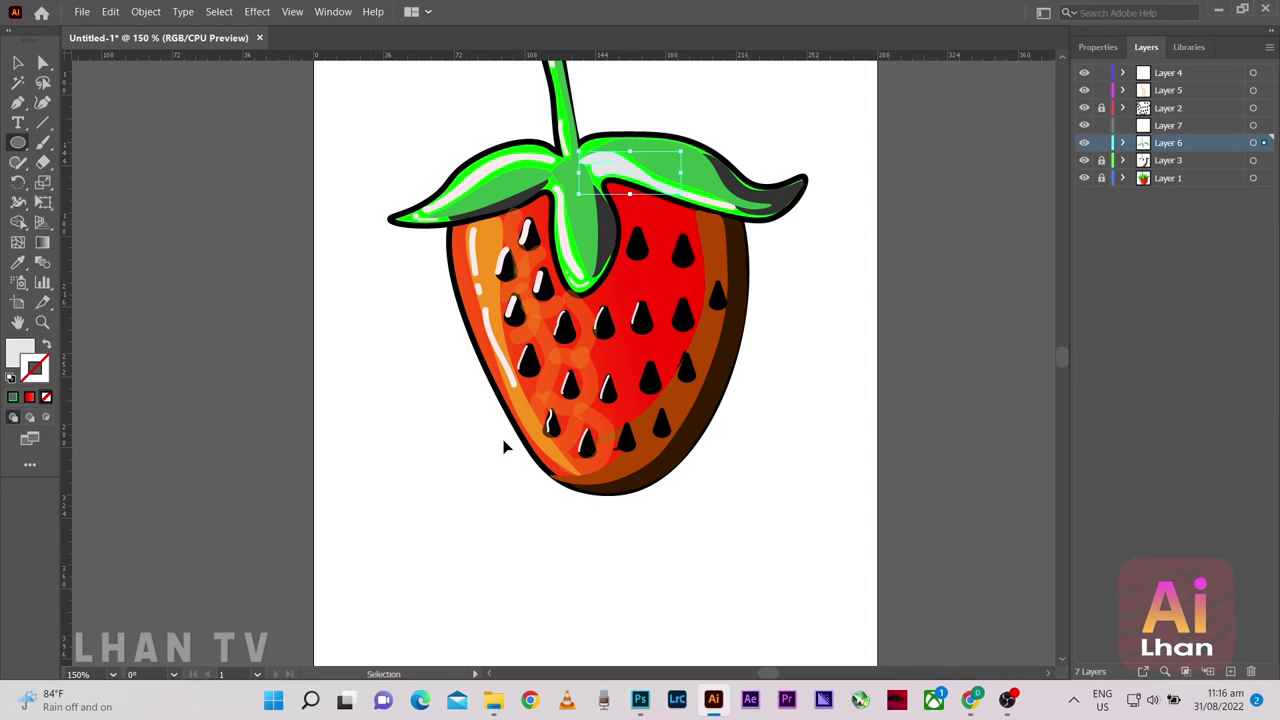
click(17, 62)
drag(21, 146, 29, 149)
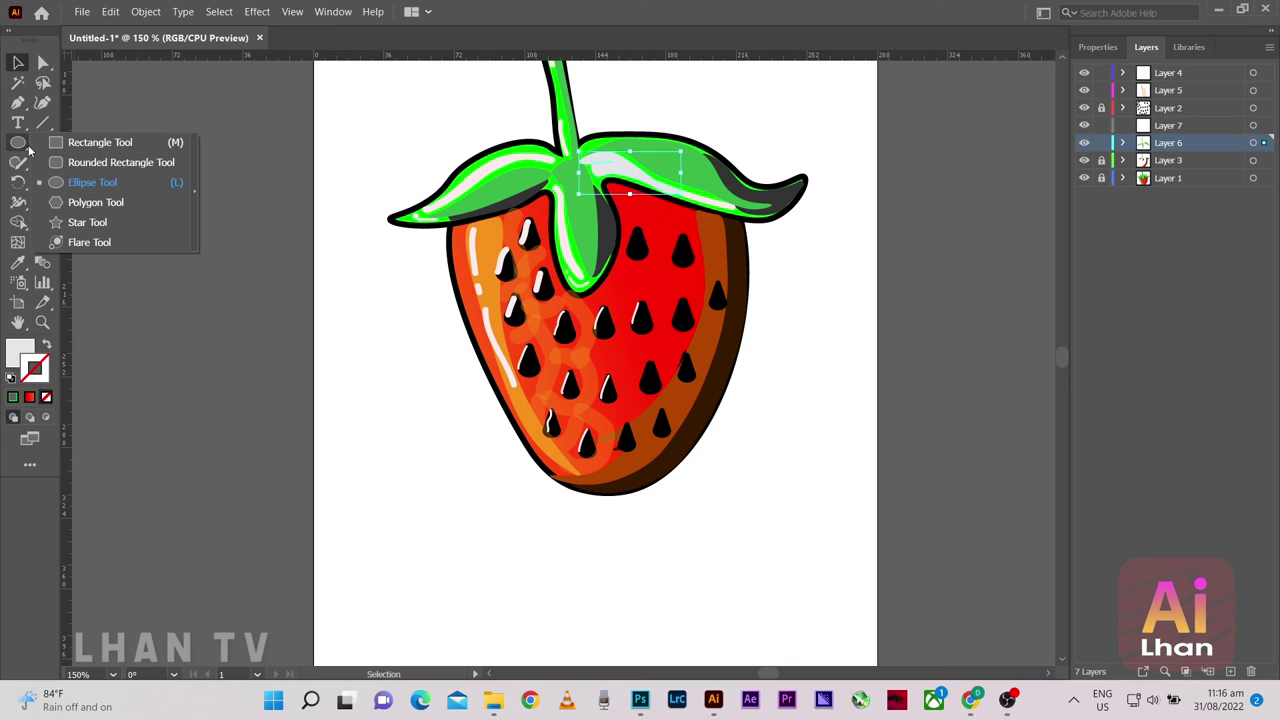
click(92, 182)
drag(447, 563, 757, 607)
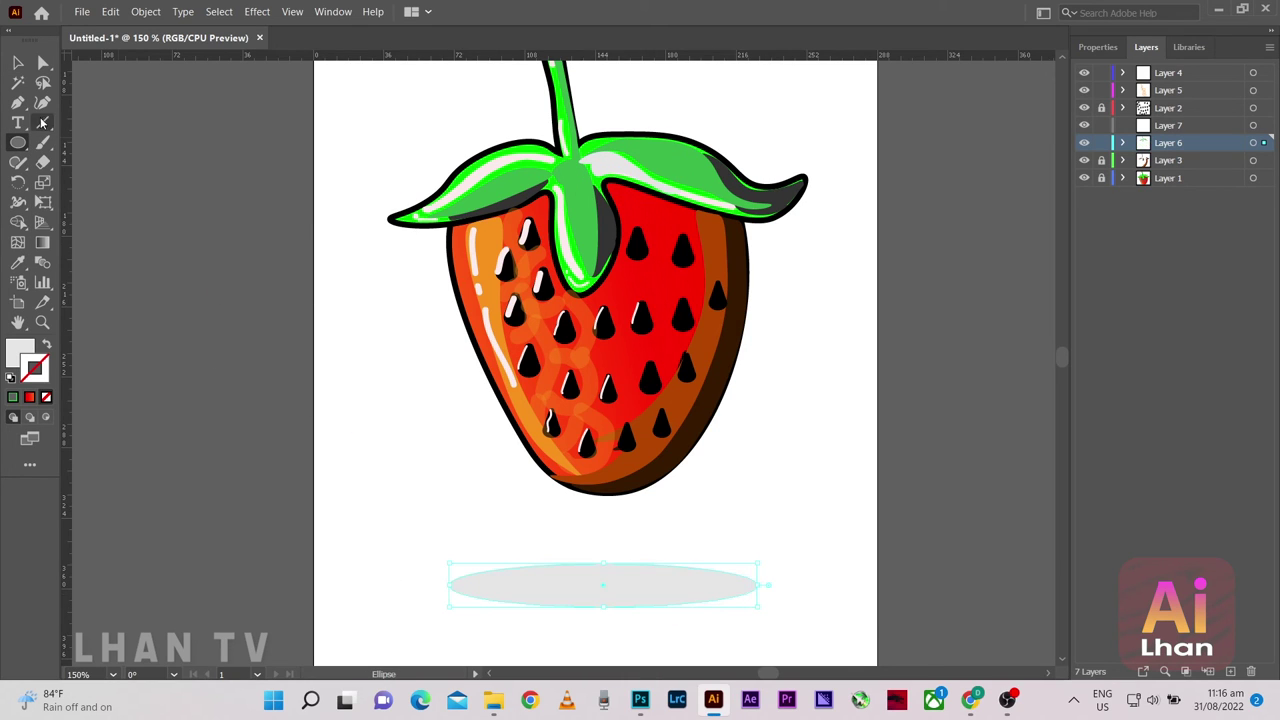
drag(681, 584, 681, 508)
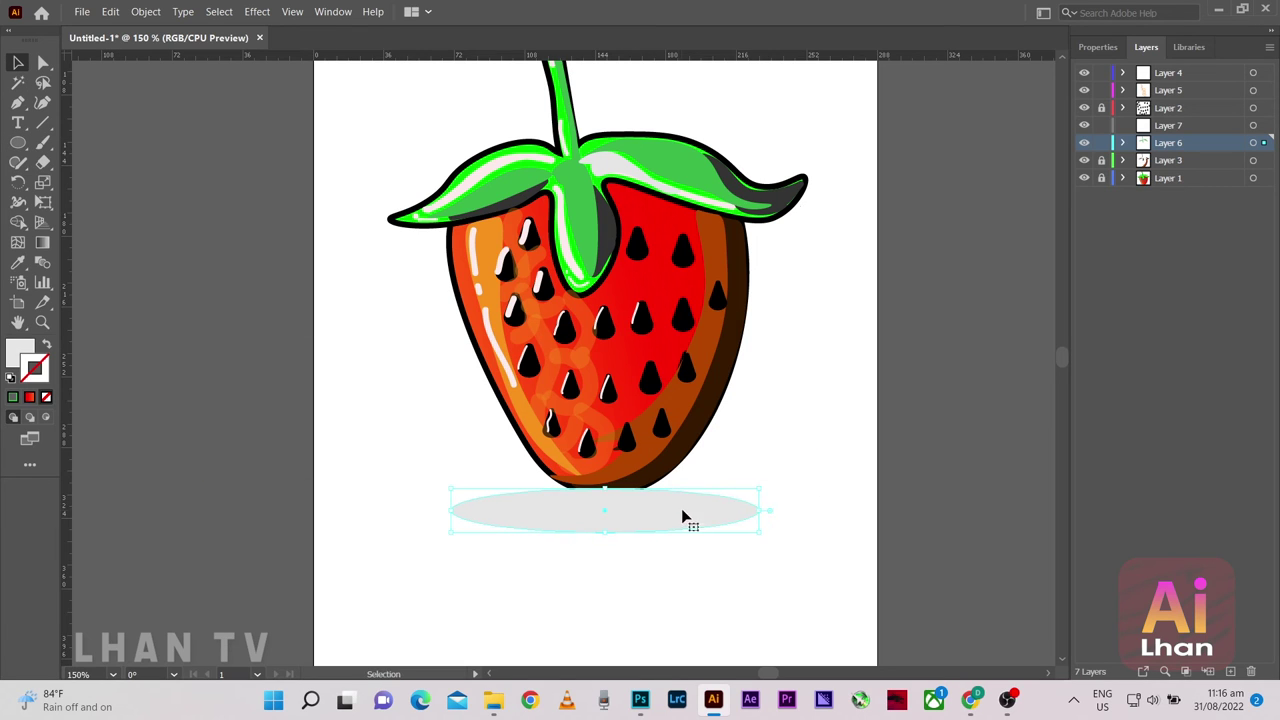
Send the grey ellipse backward several times using its Arrange context menu
right_click(681, 508)
mouse_move(722, 423)
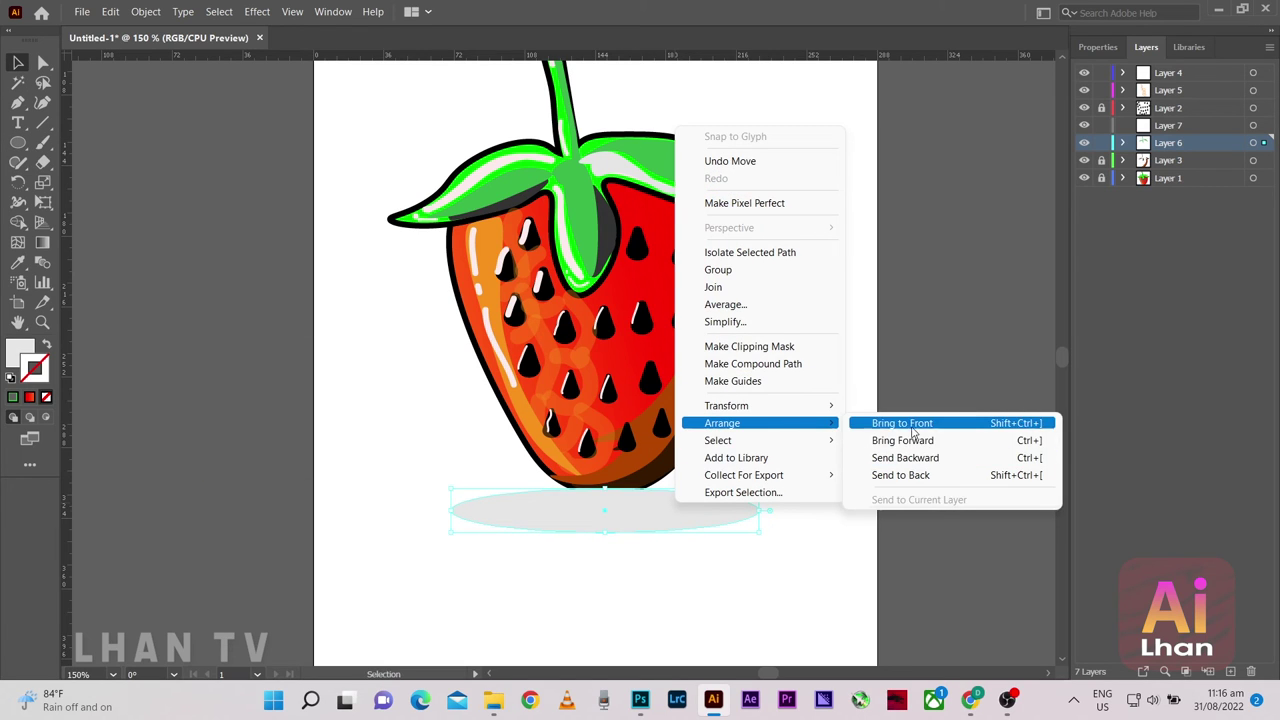
click(933, 457)
right_click(668, 509)
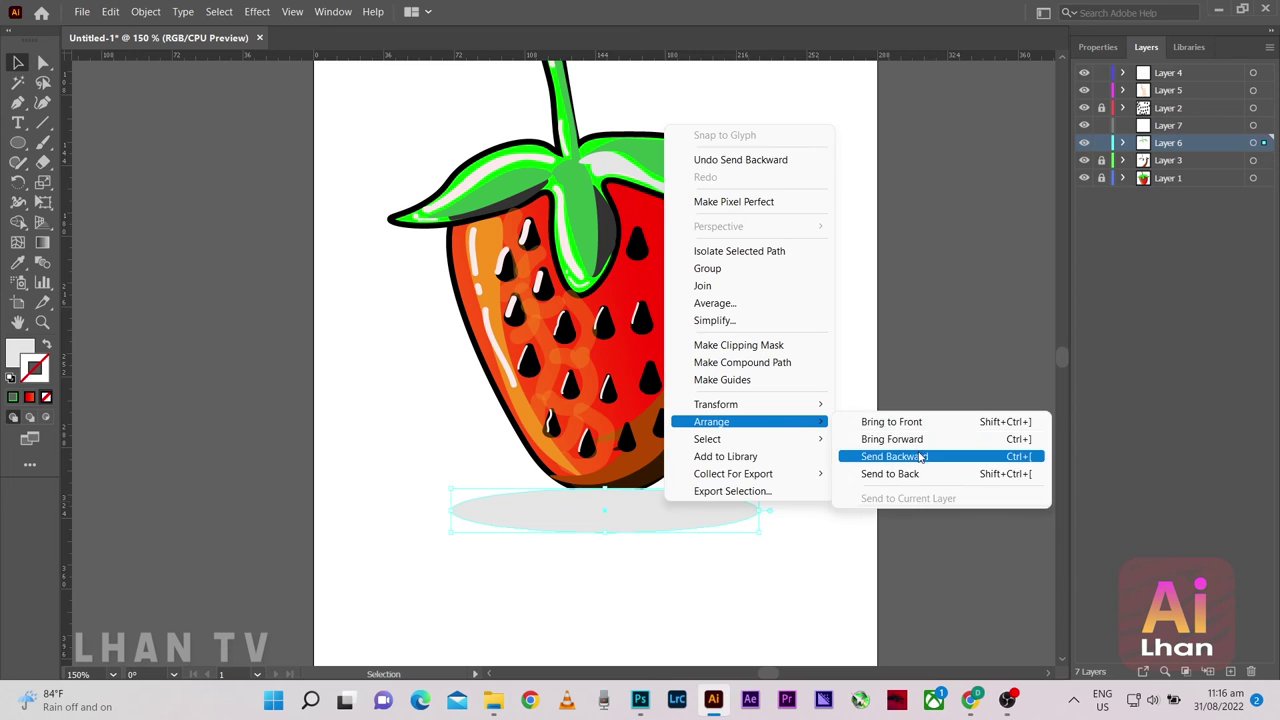
click(905, 451)
right_click(650, 508)
click(865, 453)
right_click(654, 517)
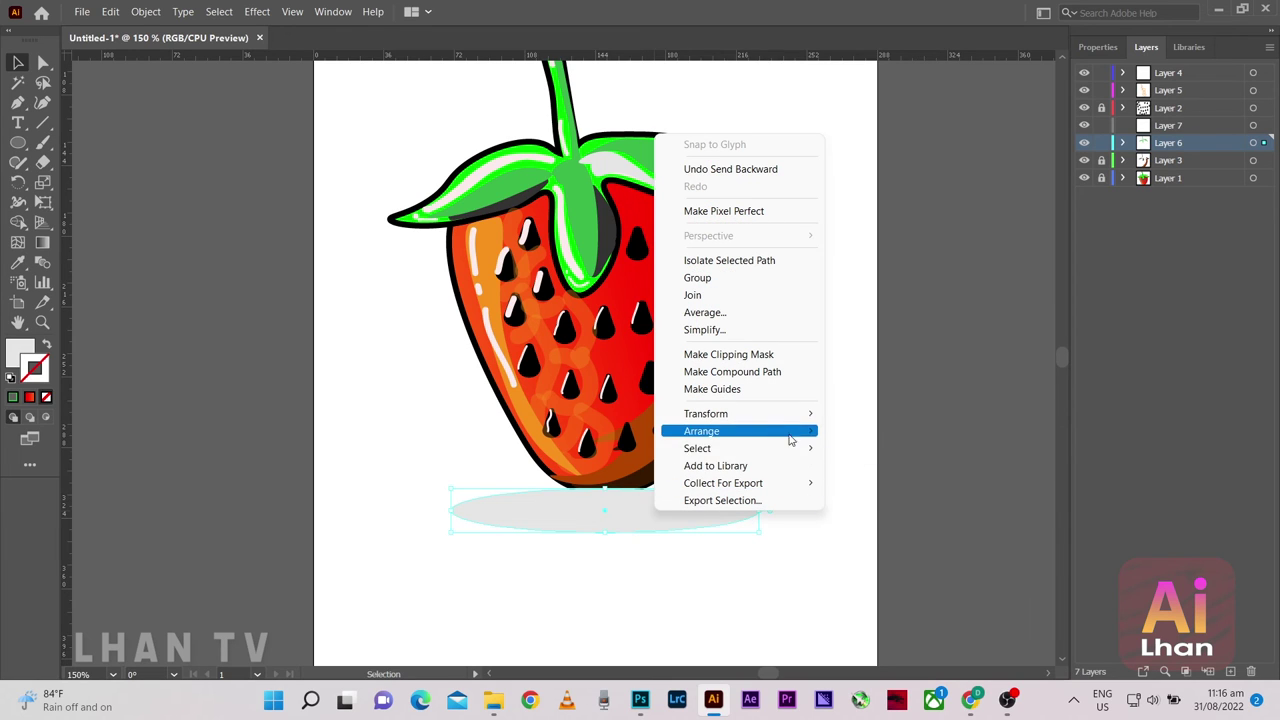
click(889, 466)
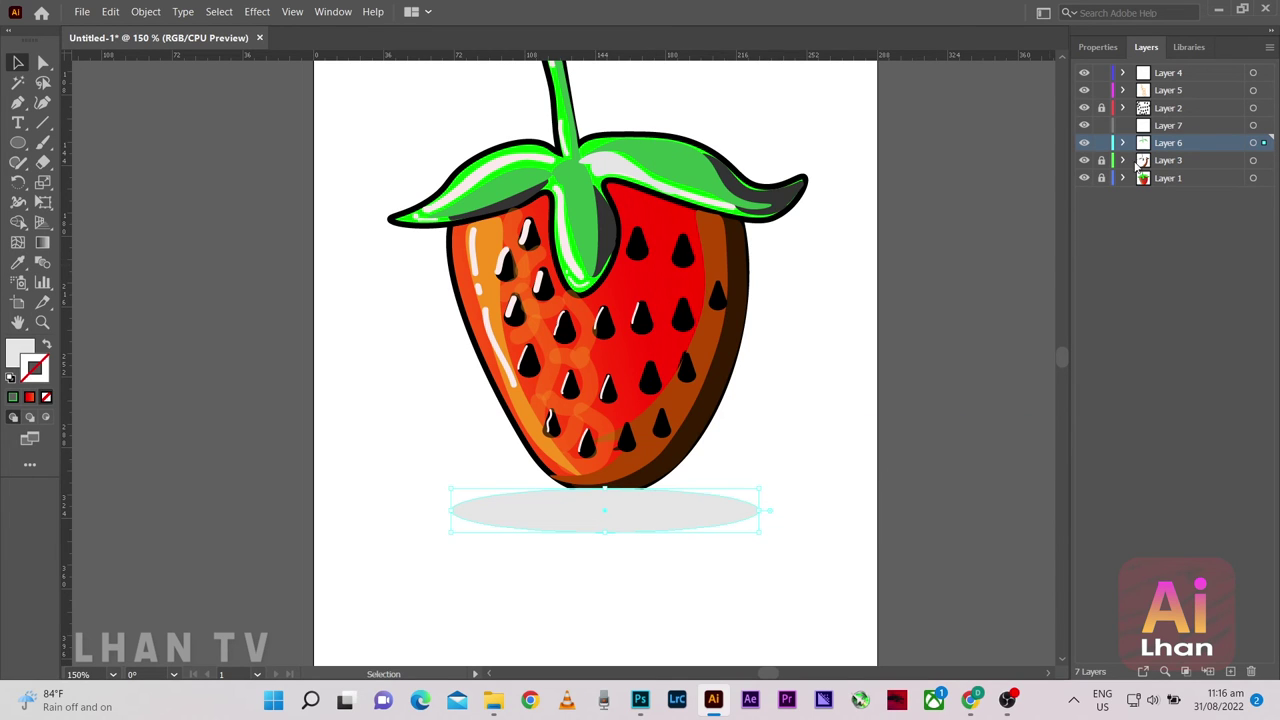
click(1025, 224)
right_click(597, 520)
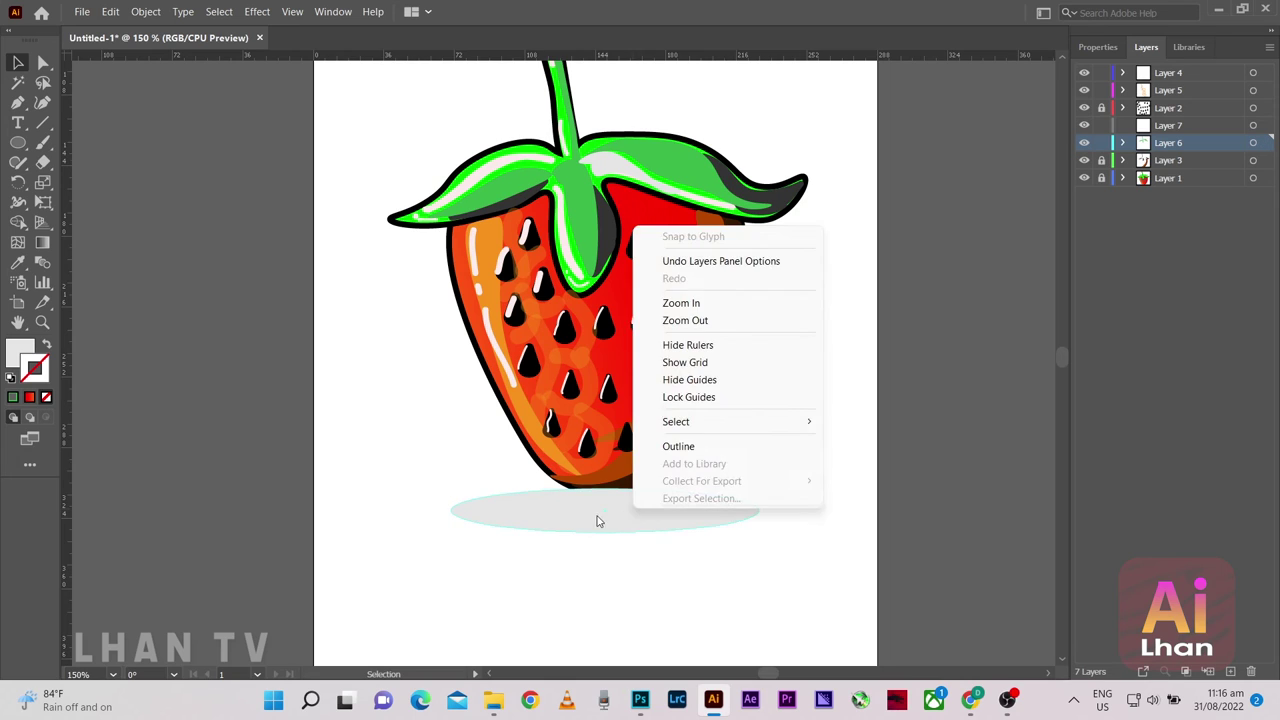
click(700, 236)
click(666, 531)
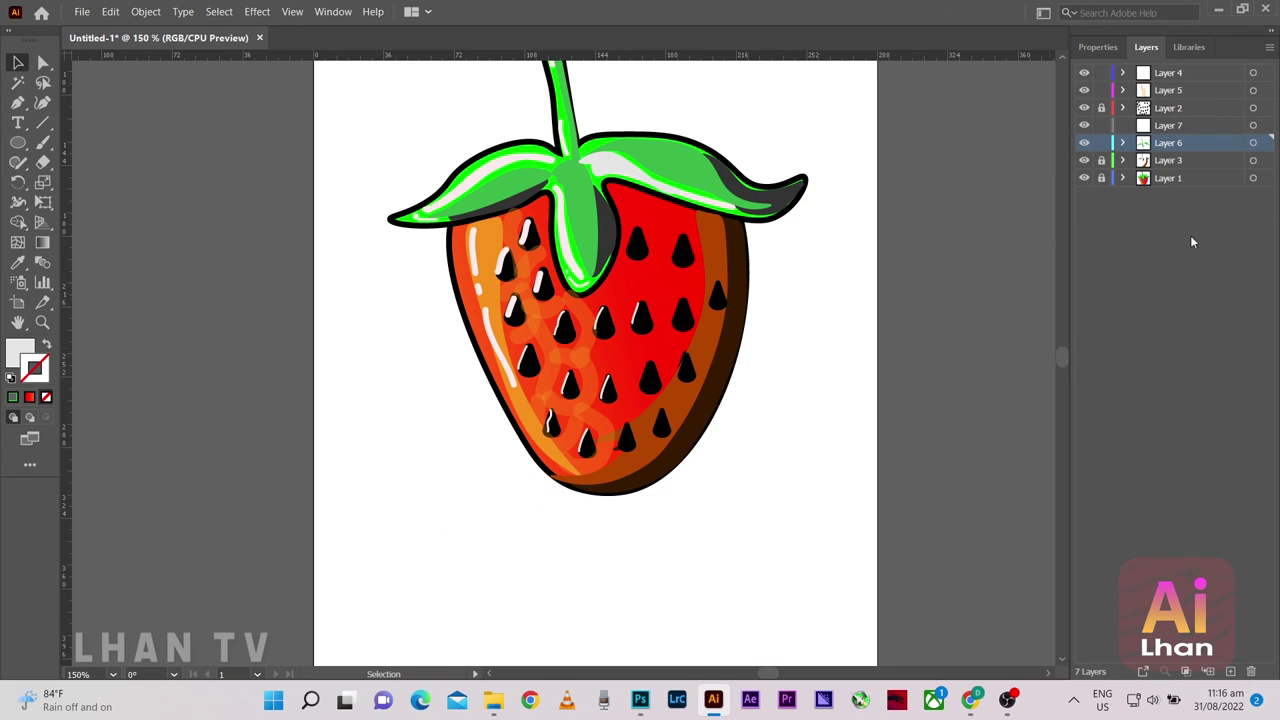
Redraw the grey ellipse on Layer 1, send it to back, and nudge it under the strawberry
click(1168, 178)
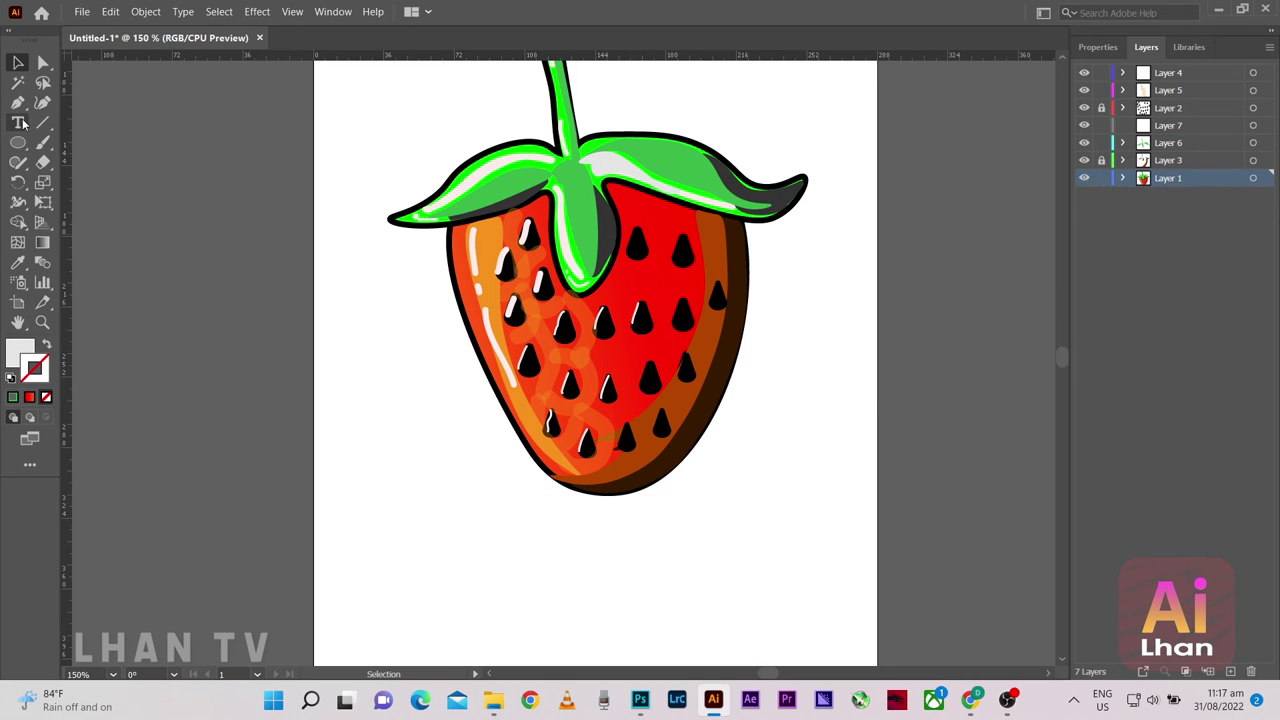
mouse_move(506, 491)
mouse_down()
mouse_move(754, 522)
mouse_move(657, 511)
mouse_up()
click(18, 63)
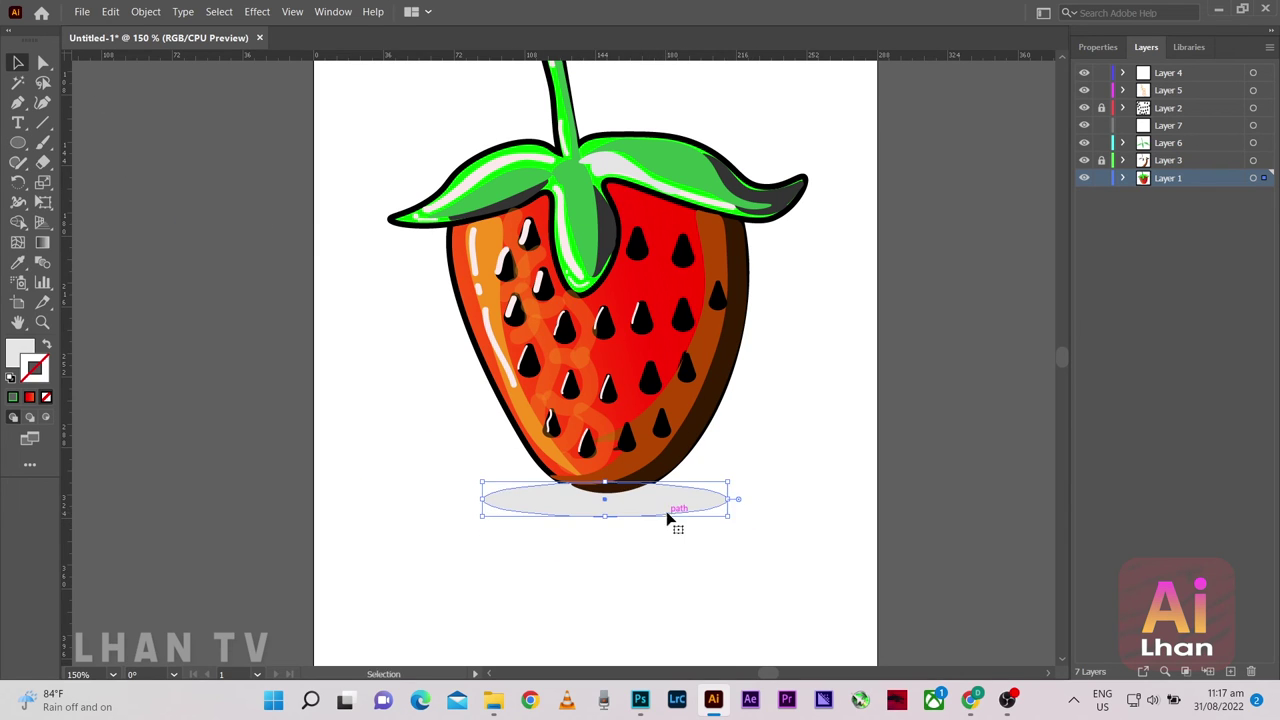
right_click(735, 505)
click(886, 477)
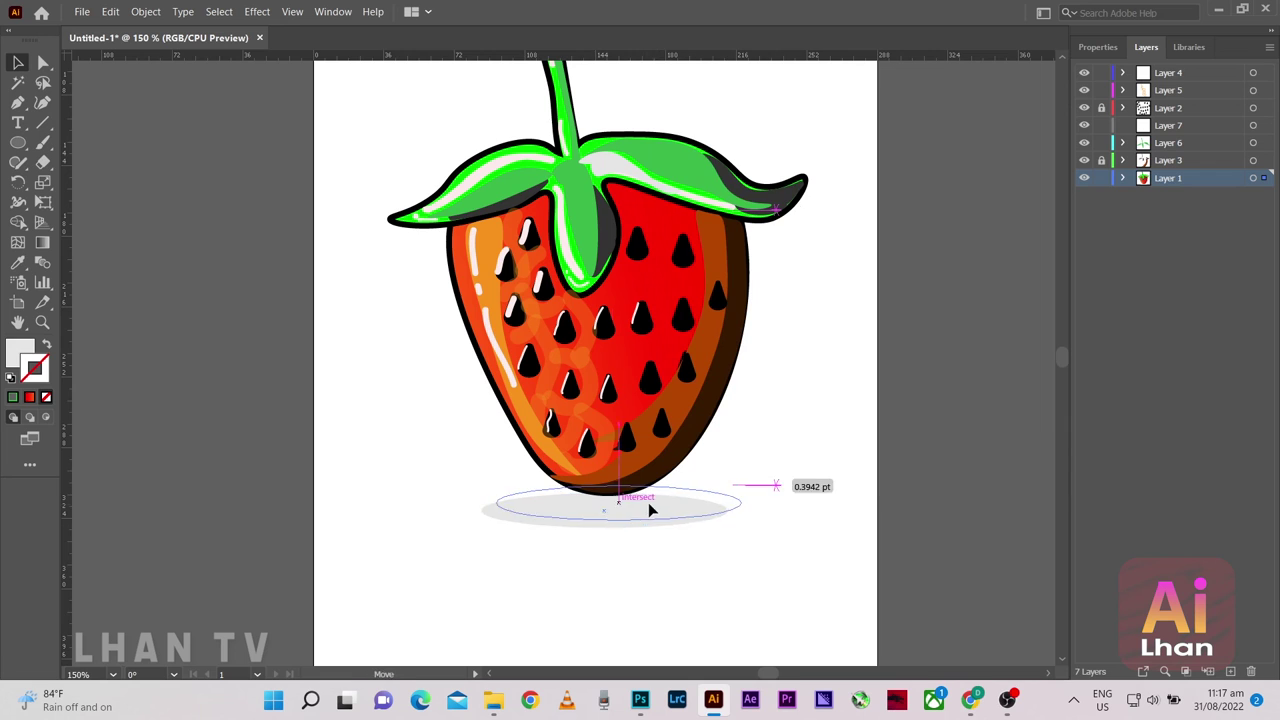
drag(647, 513, 651, 508)
key(ctrl+shift+a)
Try crimson and then brown swatch fills on the shadow ellipse
scroll(565, 540, down, 2)
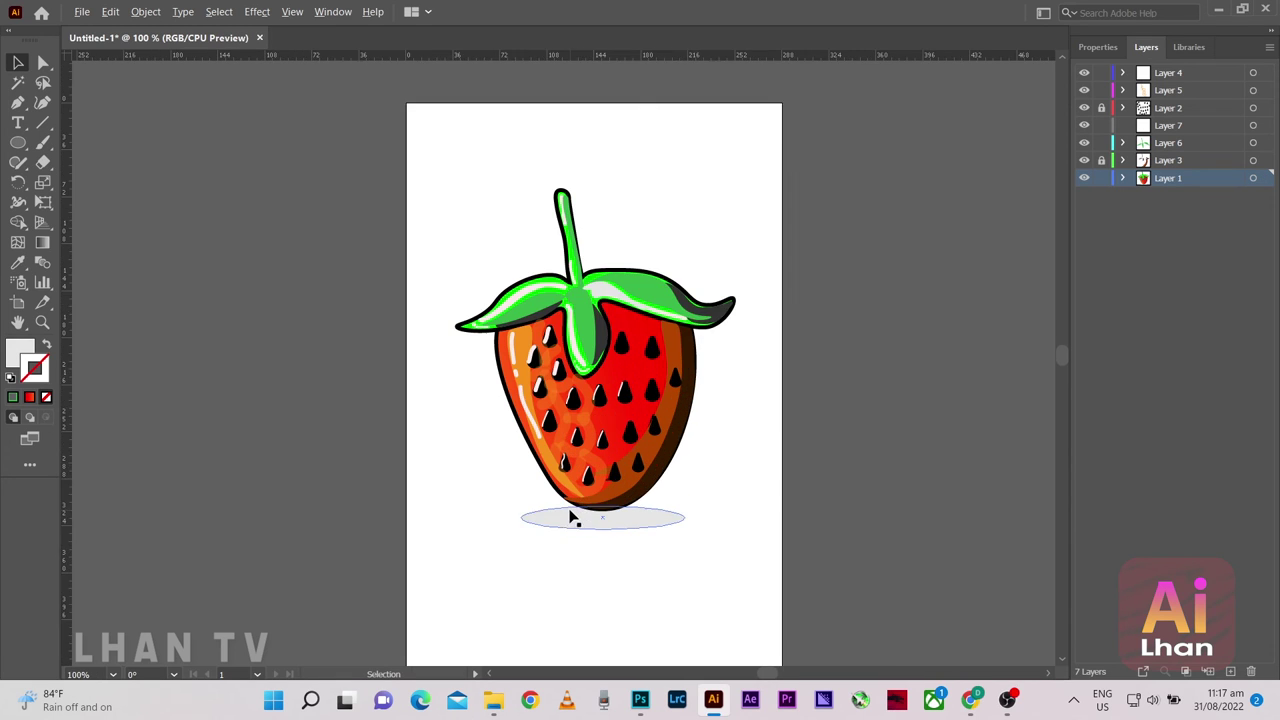
scroll(600, 500, up, 3)
click(629, 451)
click(22, 348)
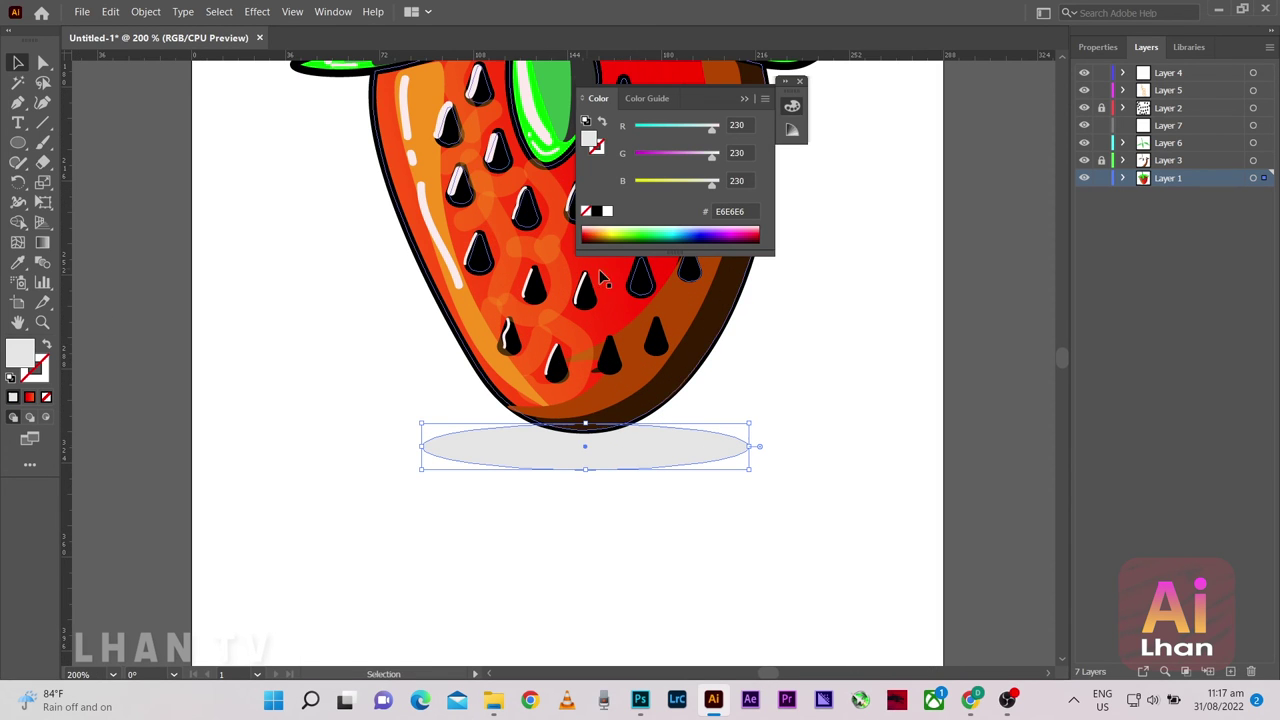
click(791, 105)
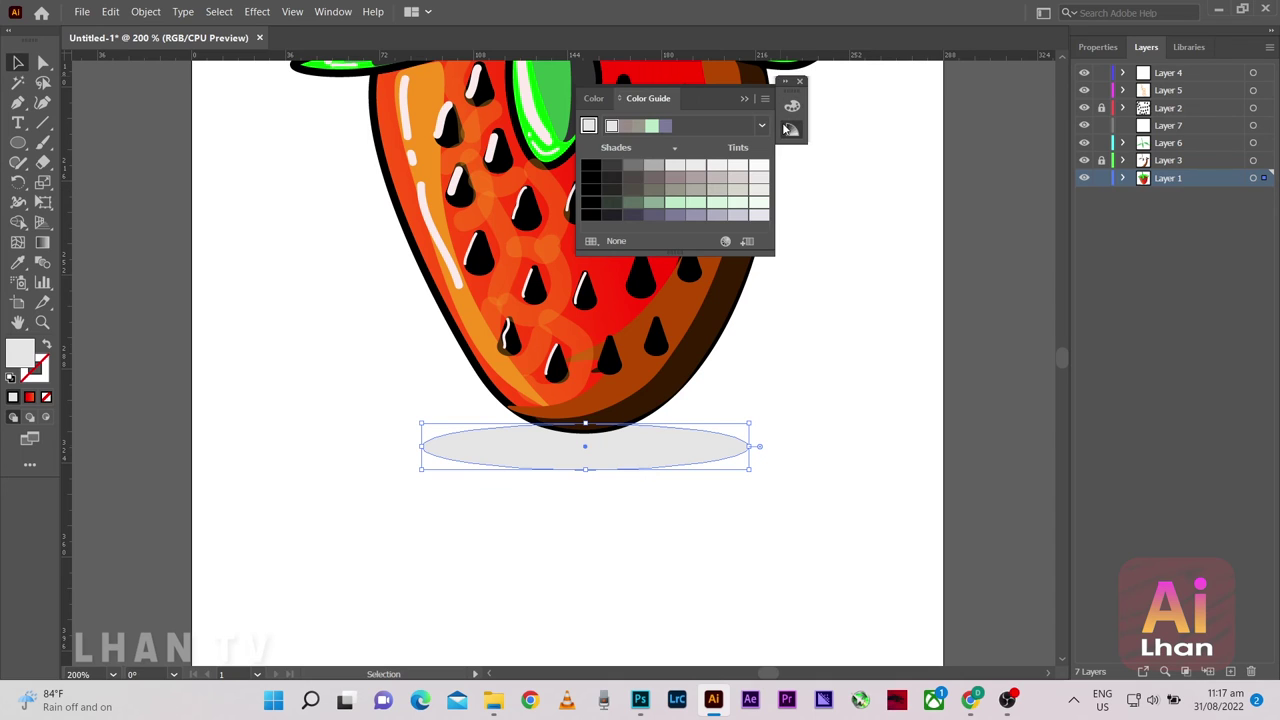
click(879, 139)
click(1097, 47)
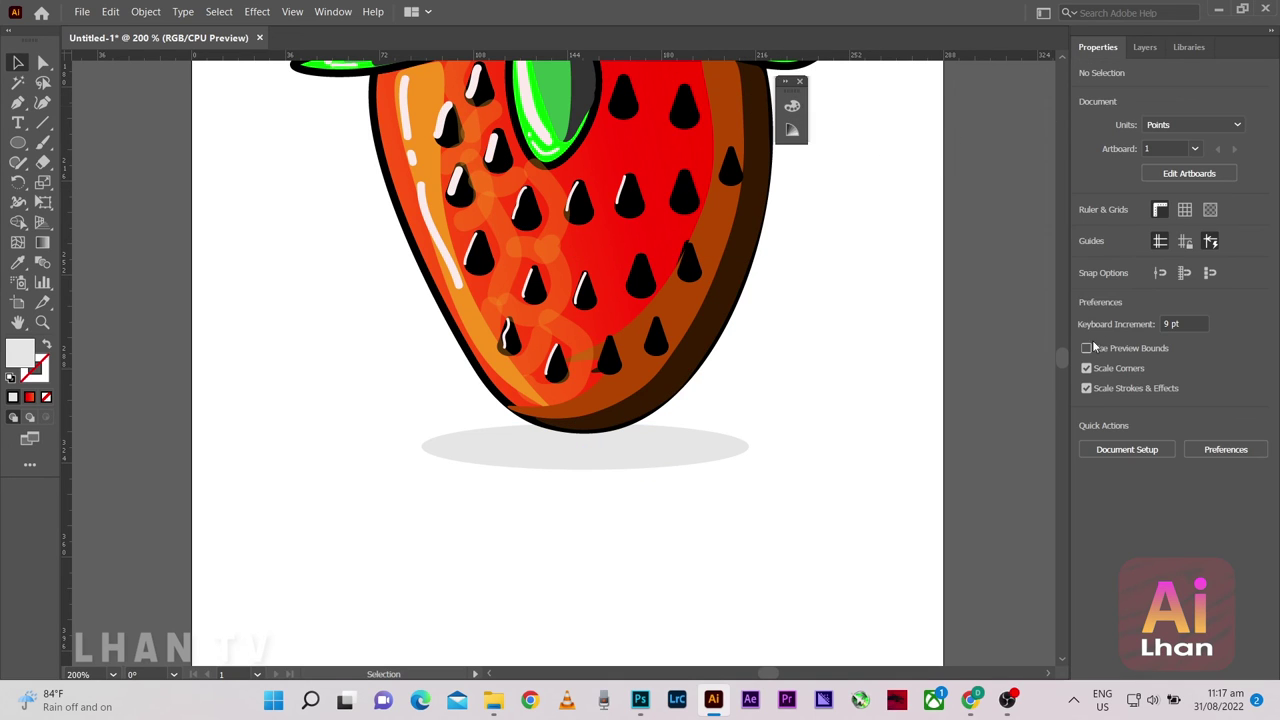
click(585, 447)
click(1086, 229)
click(1021, 289)
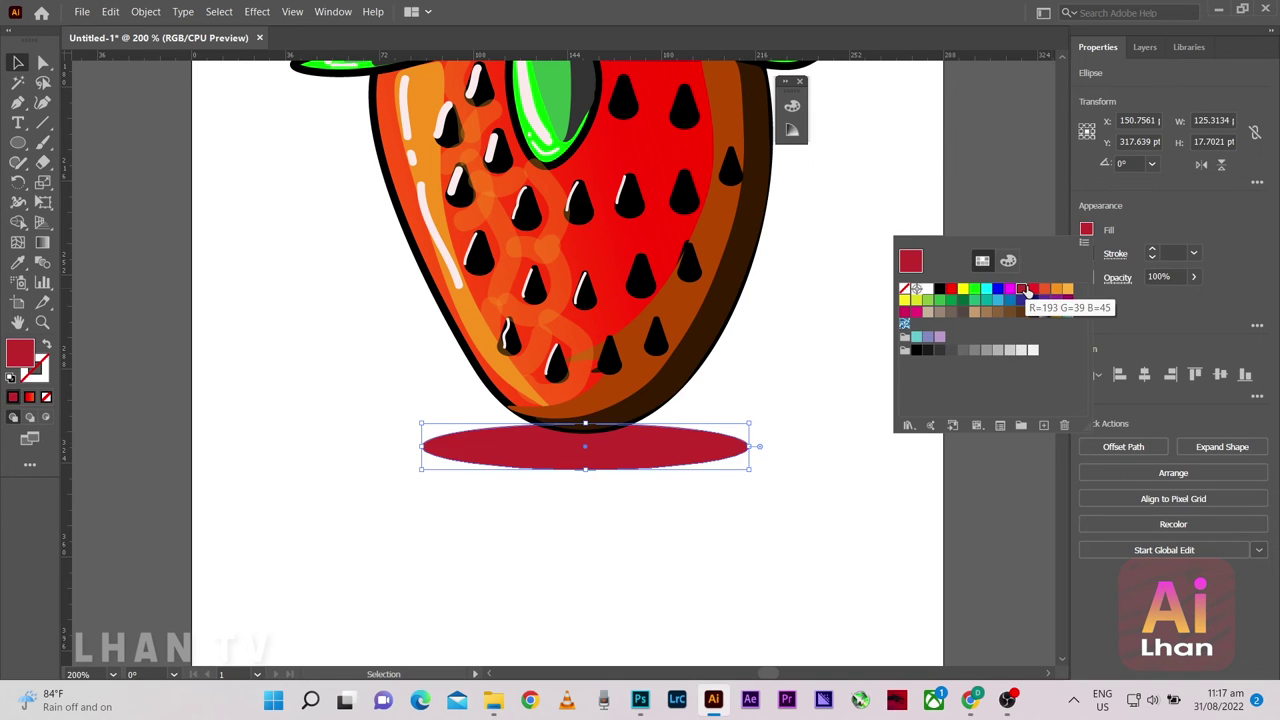
click(1020, 289)
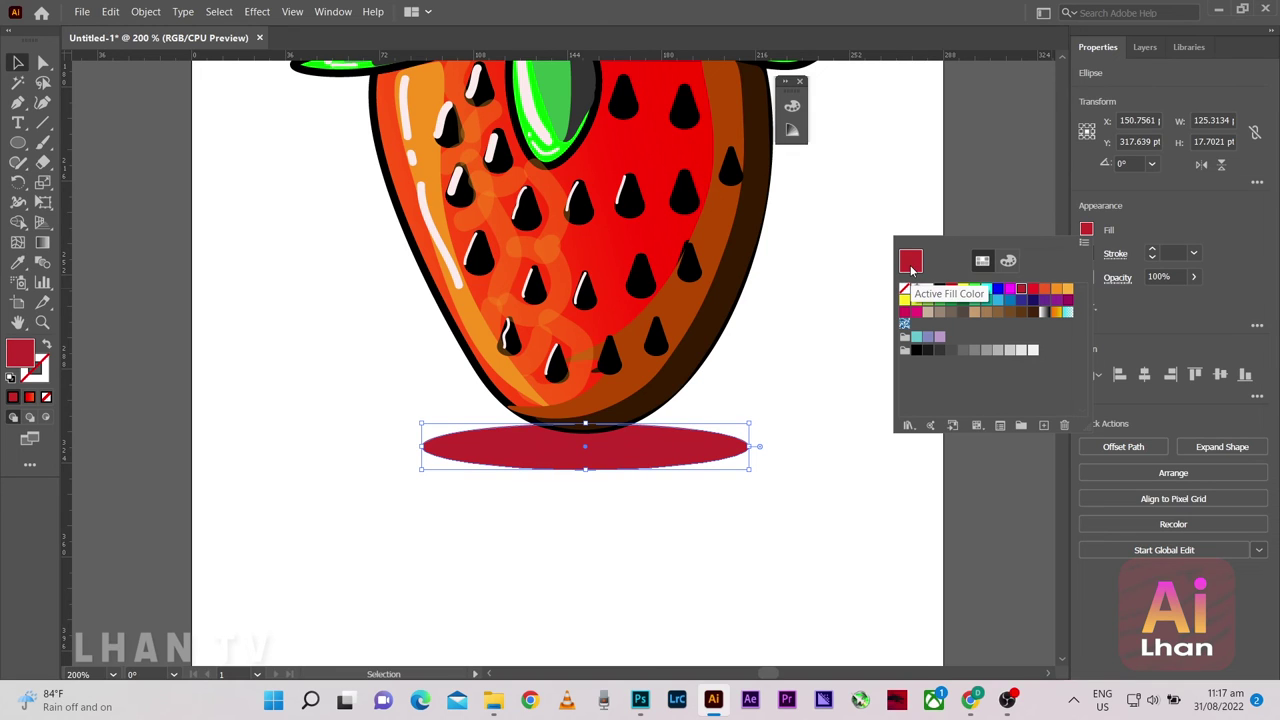
click(1009, 312)
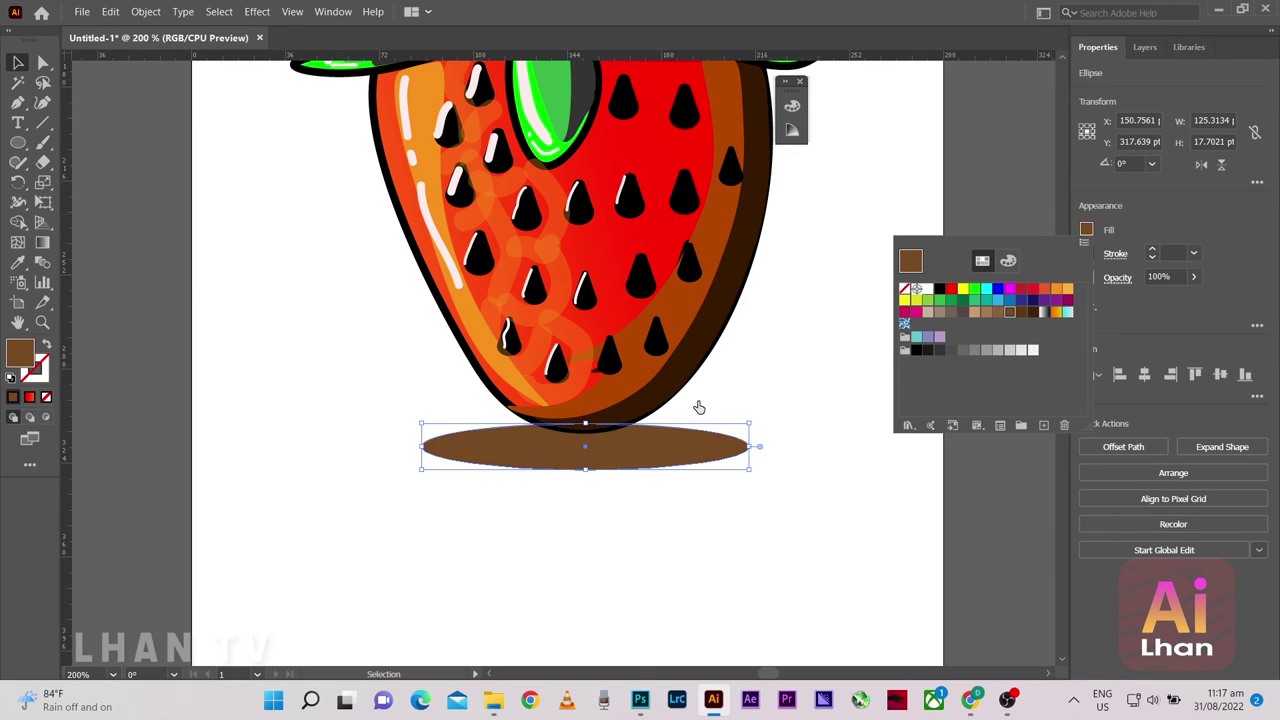
Shrink the shadow to 75.65 × 10.69 pt and fill it dark maroon 3F0100
drag(750, 430, 686, 459)
click(1086, 230)
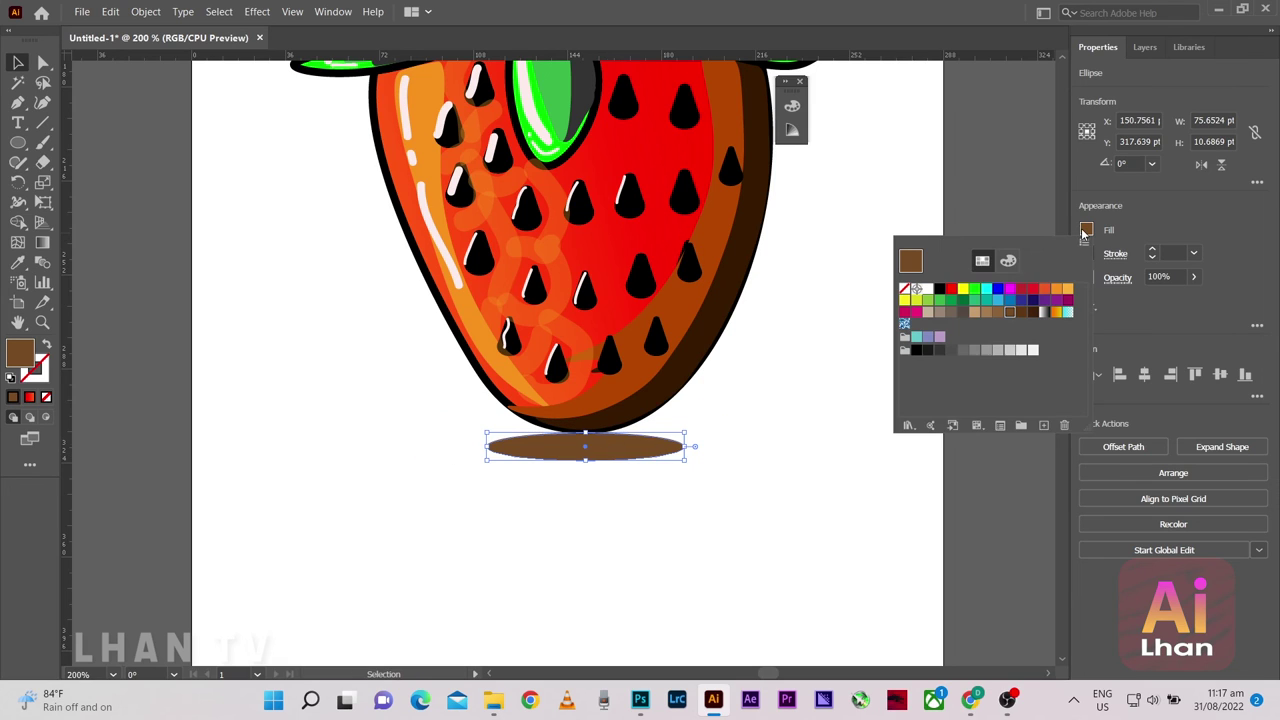
click(1007, 261)
drag(911, 408, 910, 419)
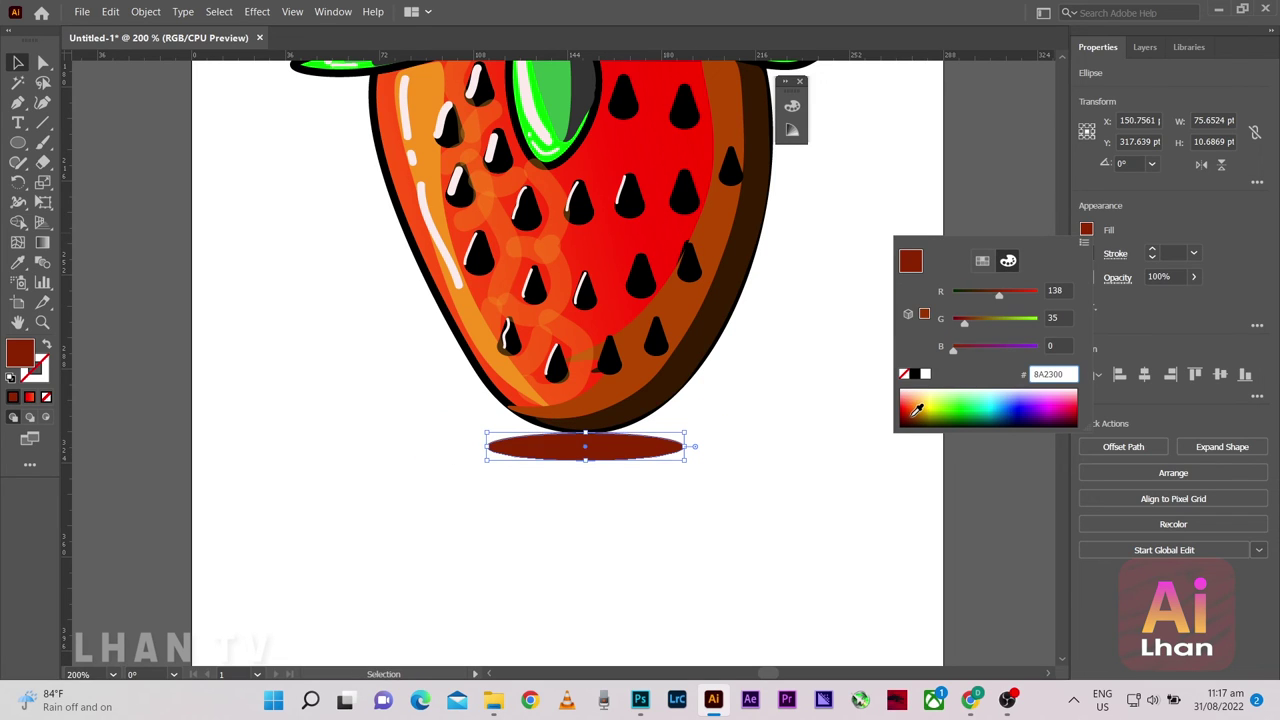
click(905, 415)
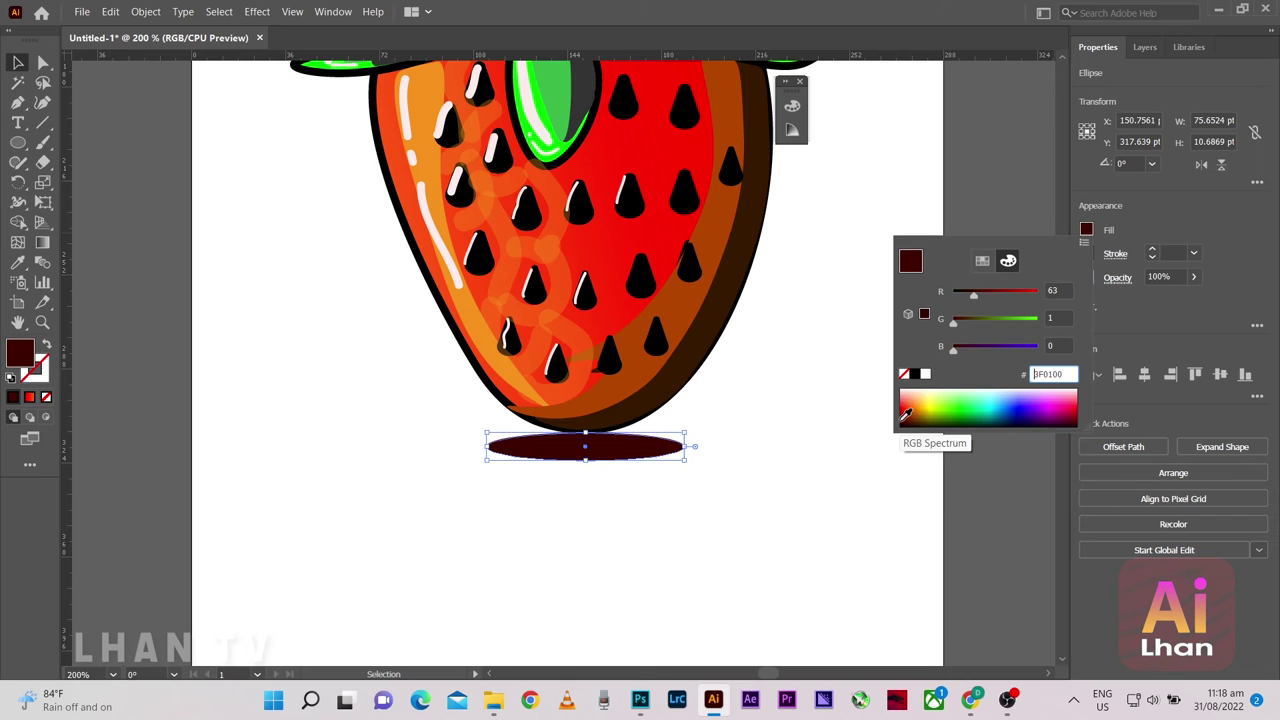
click(531, 417)
scroll(580, 443, up, 1)
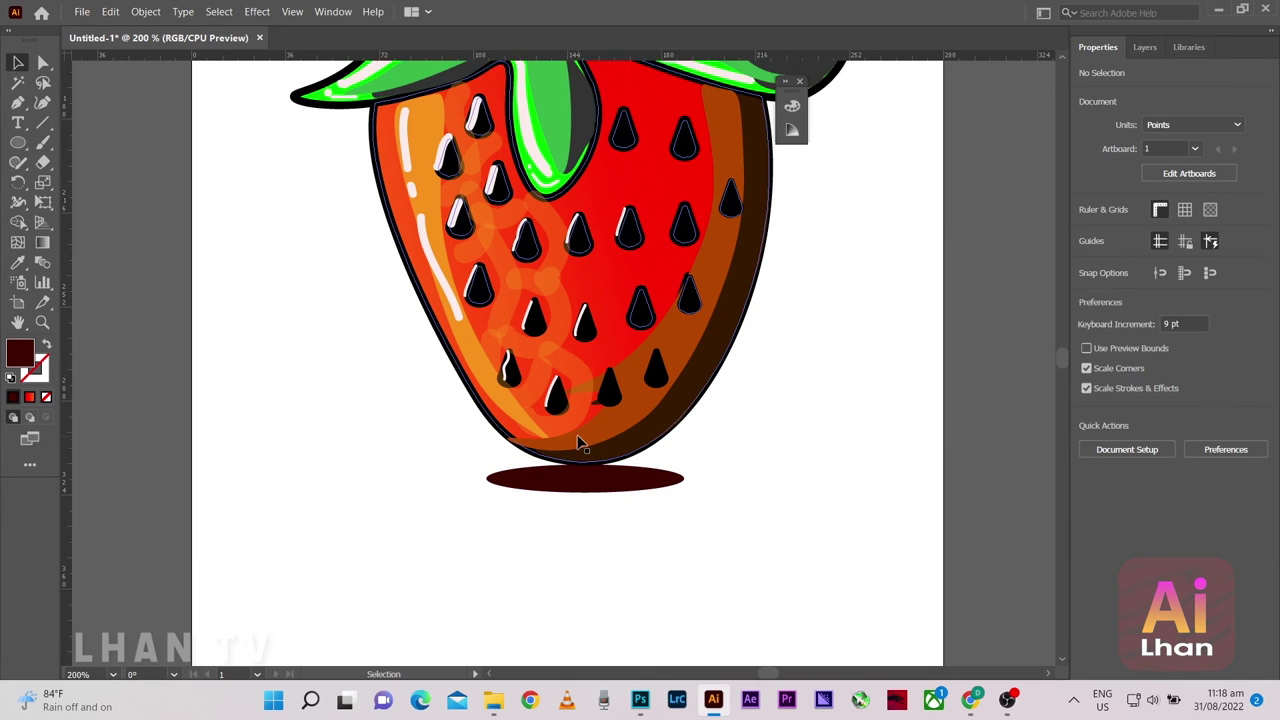
scroll(649, 449, down, 2)
Enlarge a shadow oval to 125.93 × 17.79 pt and send it one step backward
click(612, 440)
key(a)
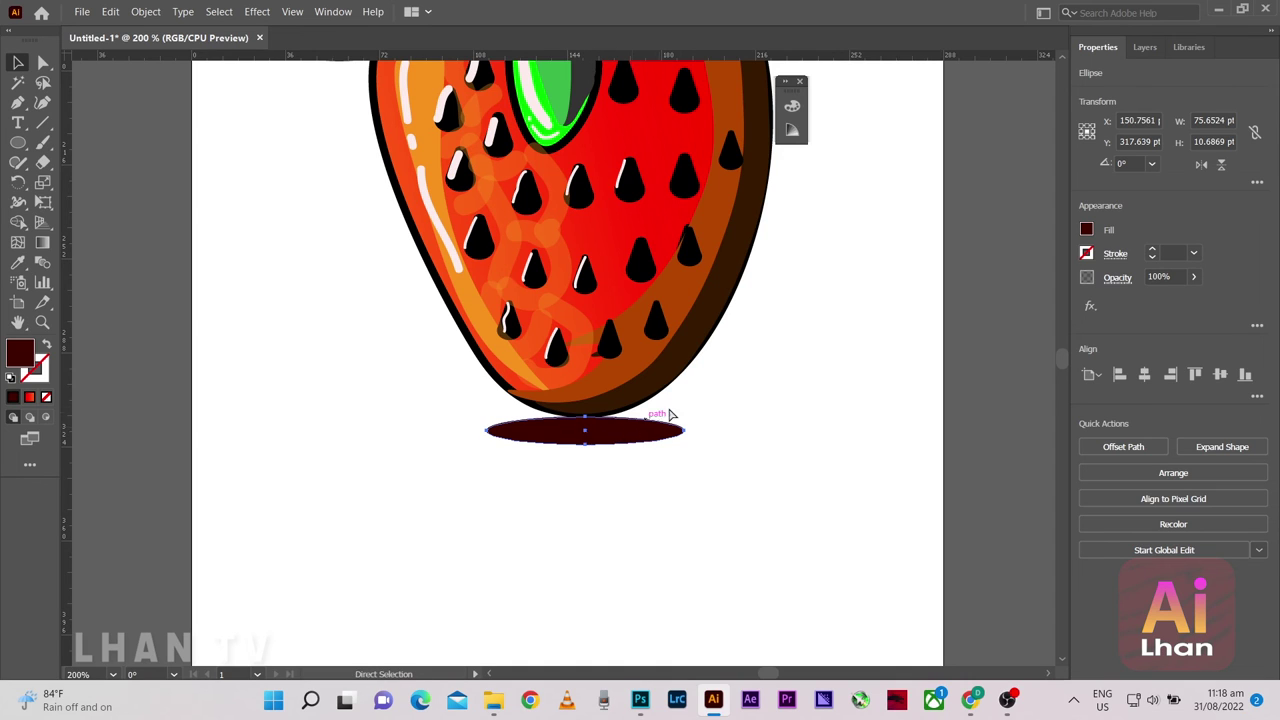
key(v)
drag(684, 418, 750, 408)
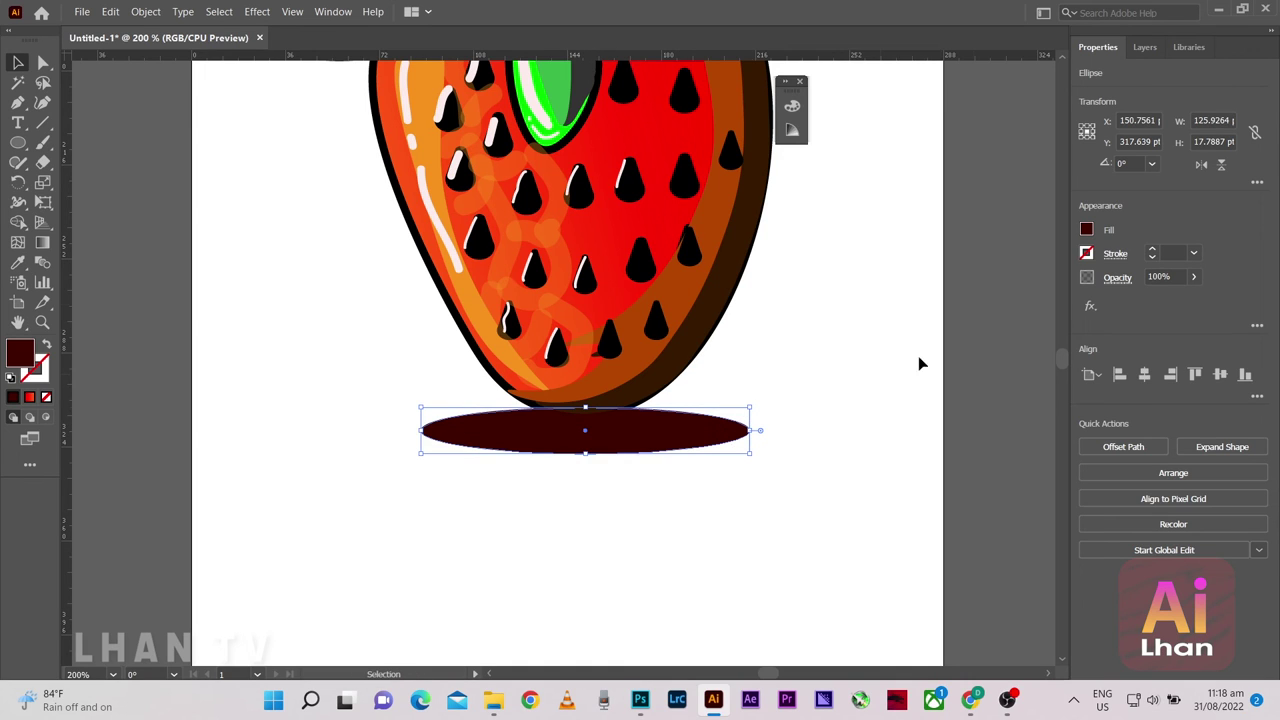
click(1143, 47)
right_click(676, 442)
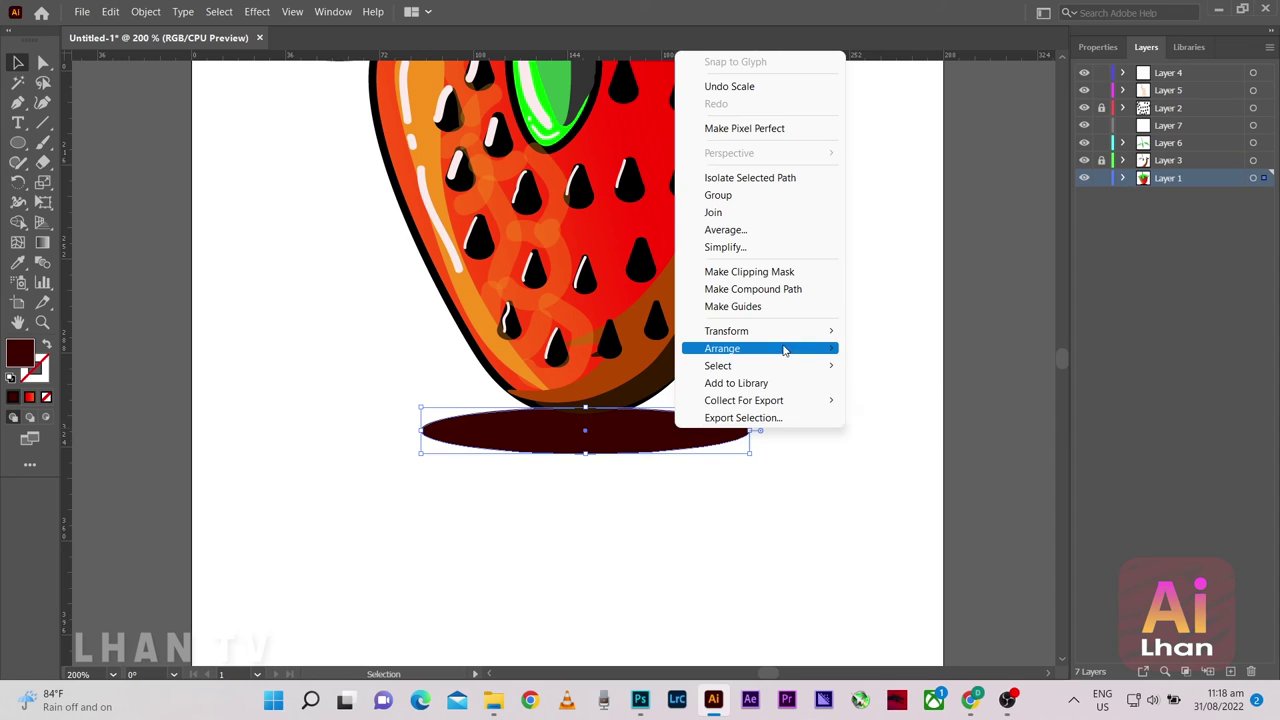
click(880, 383)
Fill the wider oval deep red 8A0000 from the colour spectrum
click(1097, 47)
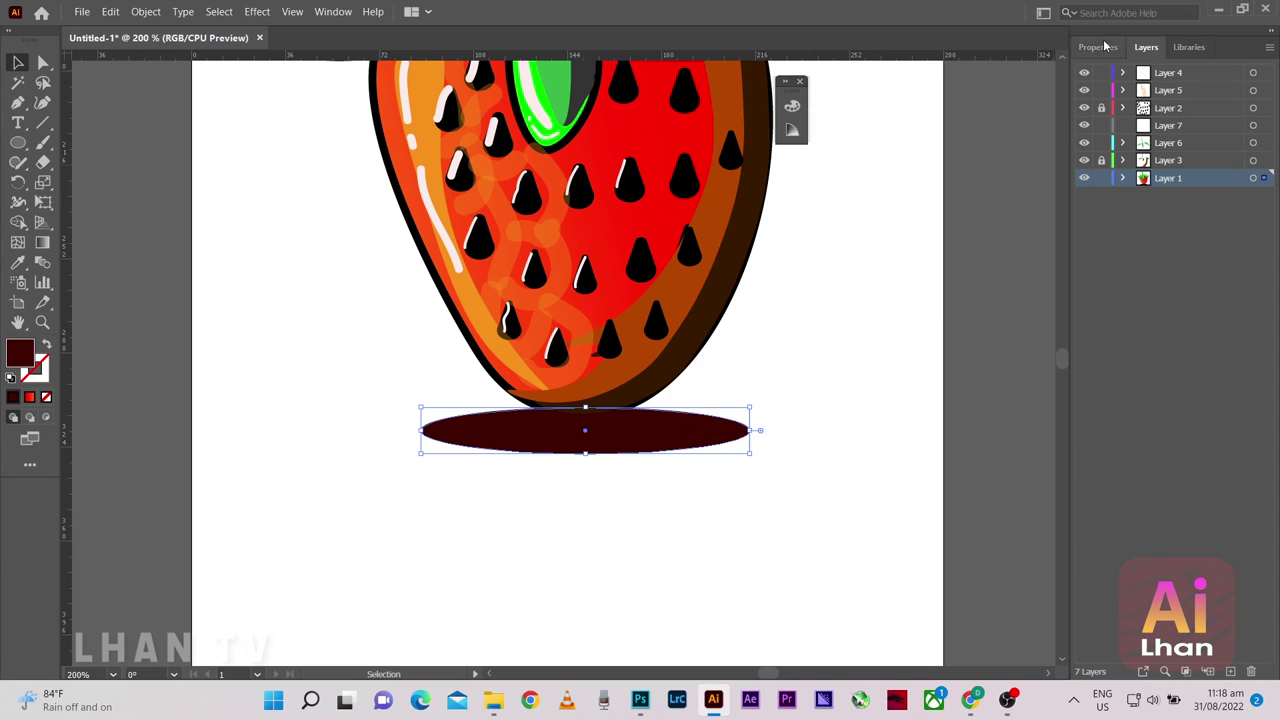
click(1087, 230)
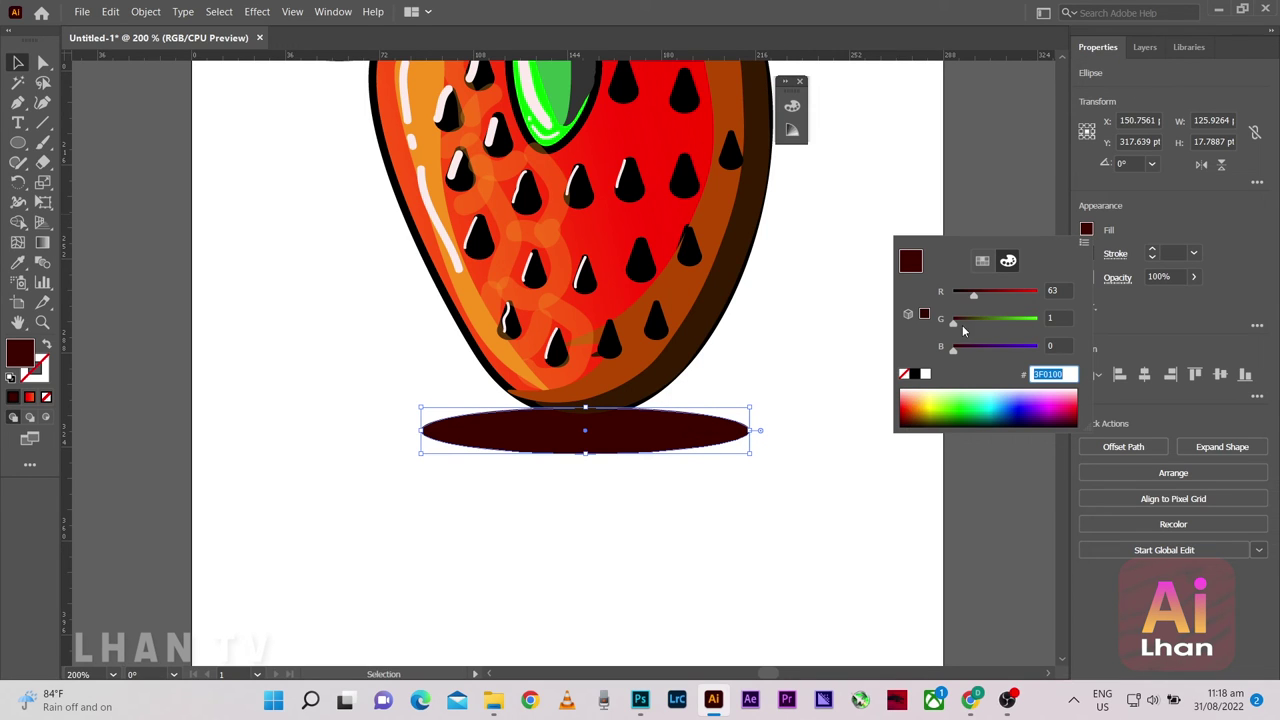
click(909, 409)
click(905, 405)
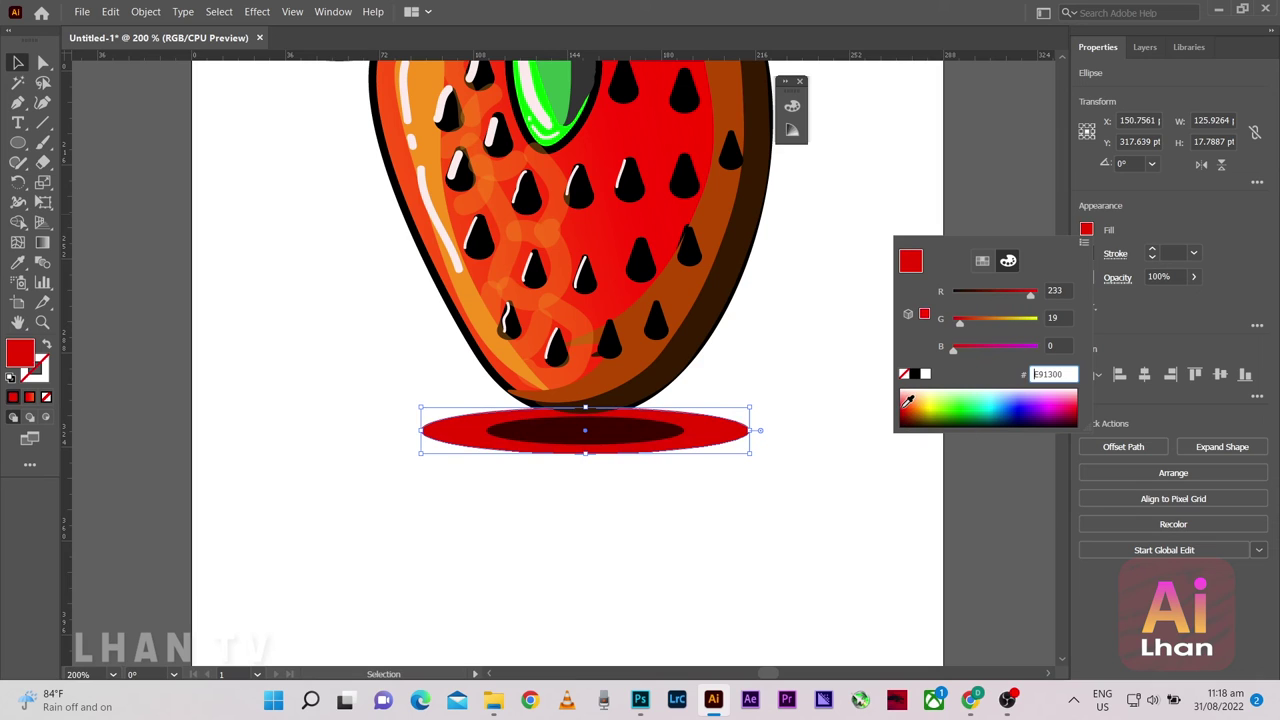
click(905, 418)
mouse_move(920, 402)
mouse_down()
mouse_move(909, 390)
mouse_move(911, 413)
mouse_up()
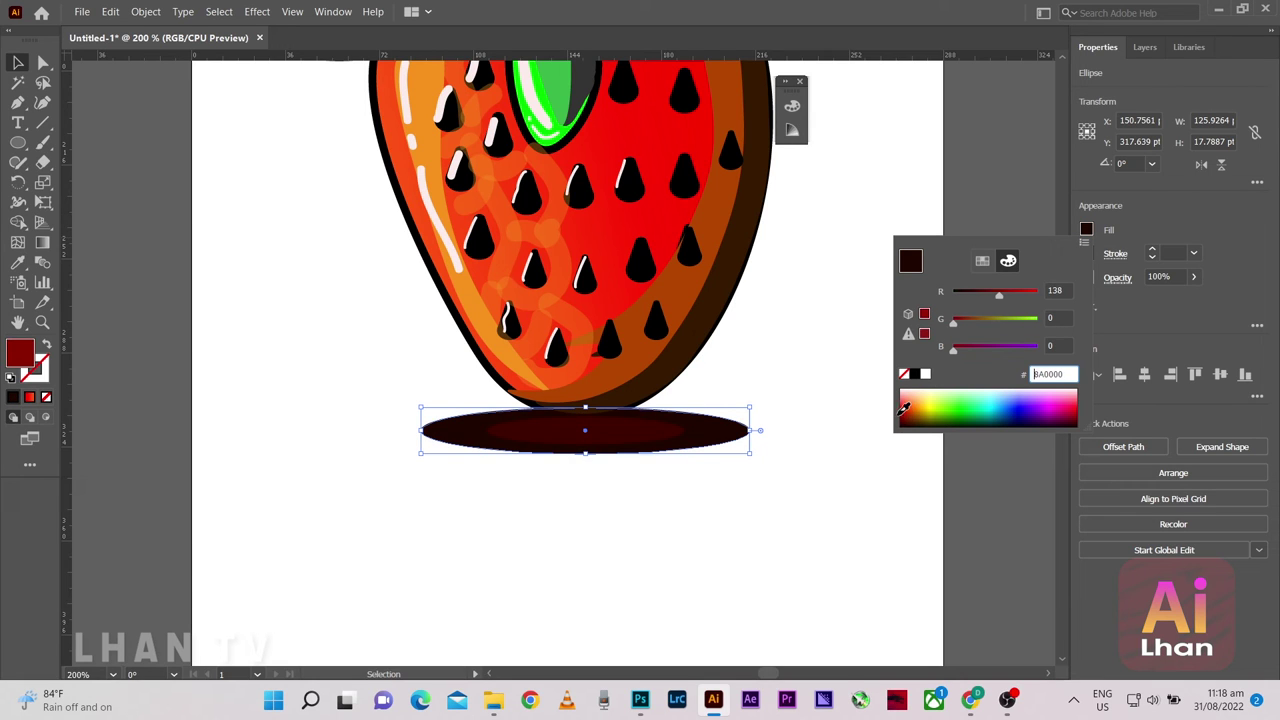
key(Escape)
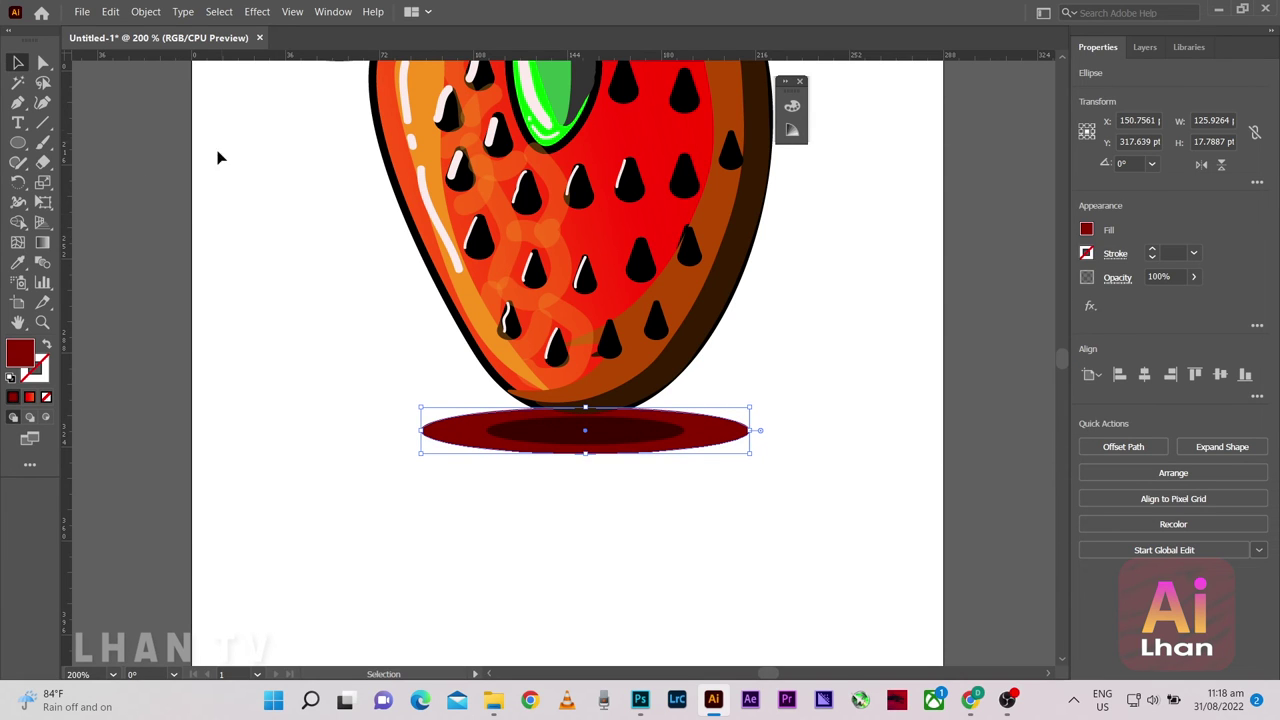
click(294, 231)
Nudge both shadow ellipses down below the strawberry and zoom out
click(614, 420)
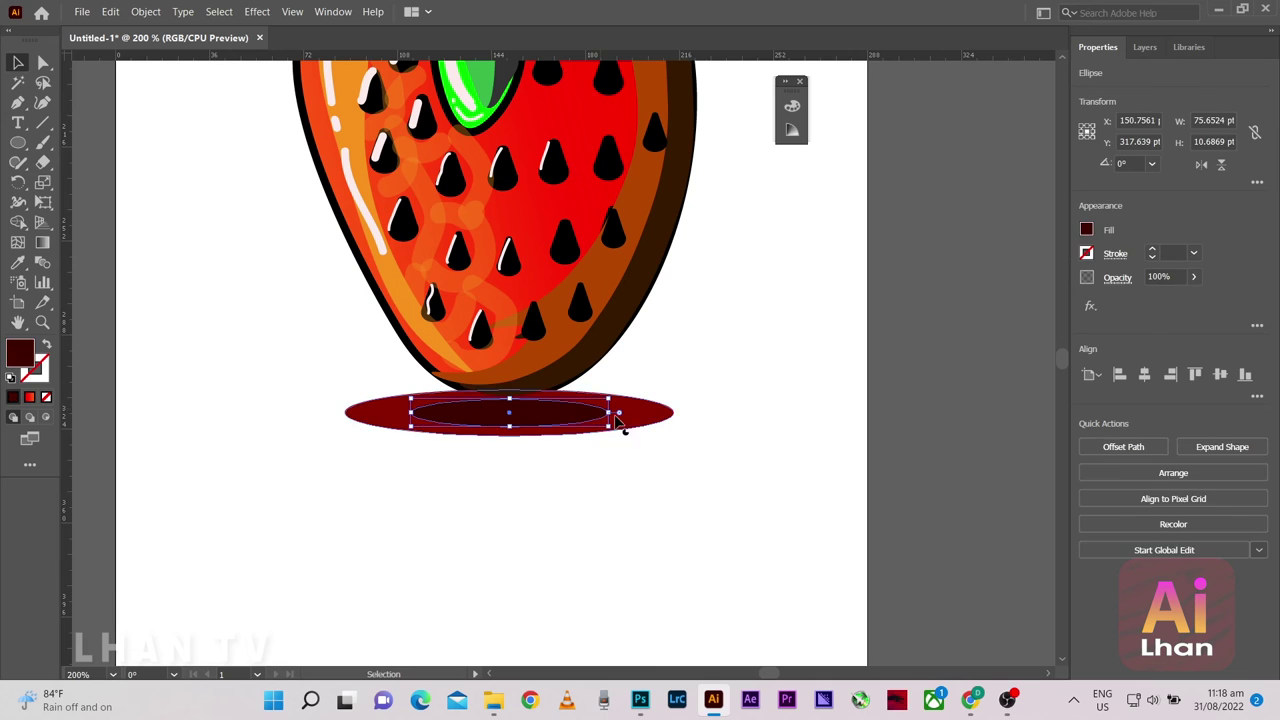
key(Down)
key(ctrl+shift+a)
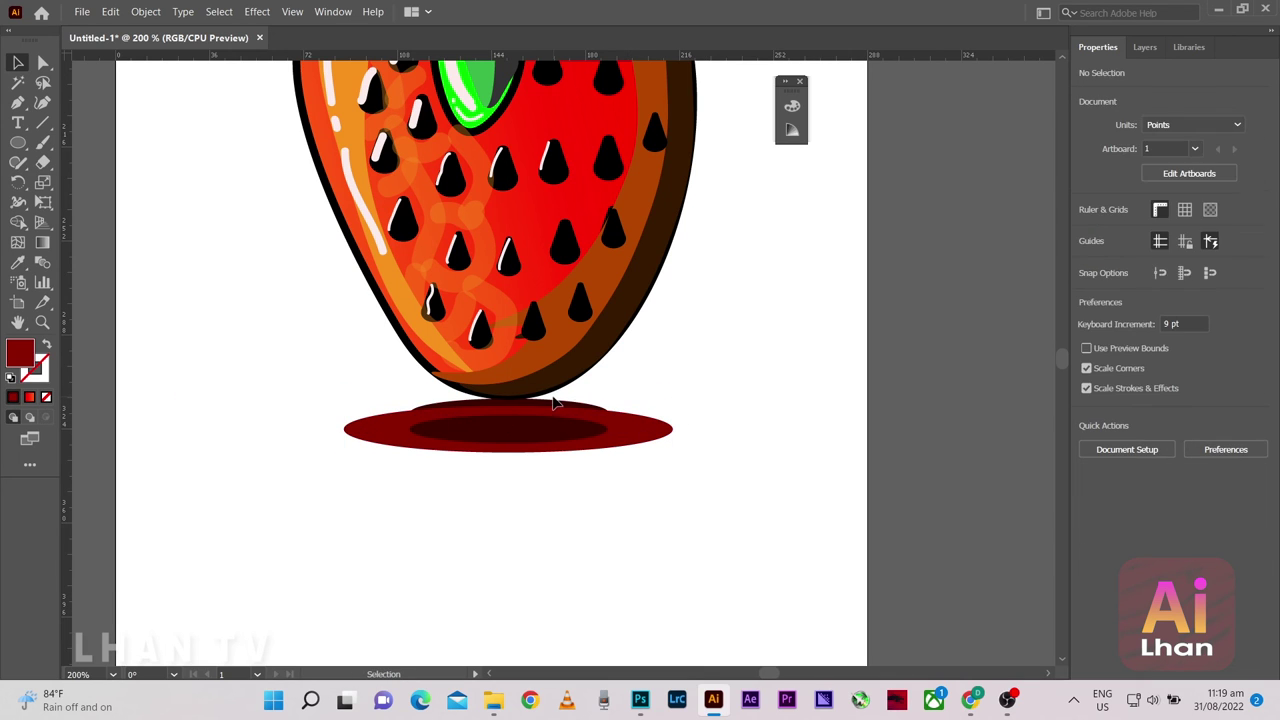
click(551, 420)
click(597, 403)
key(ctrl+minus)
key(ctrl+minus)
key(ctrl+minus)
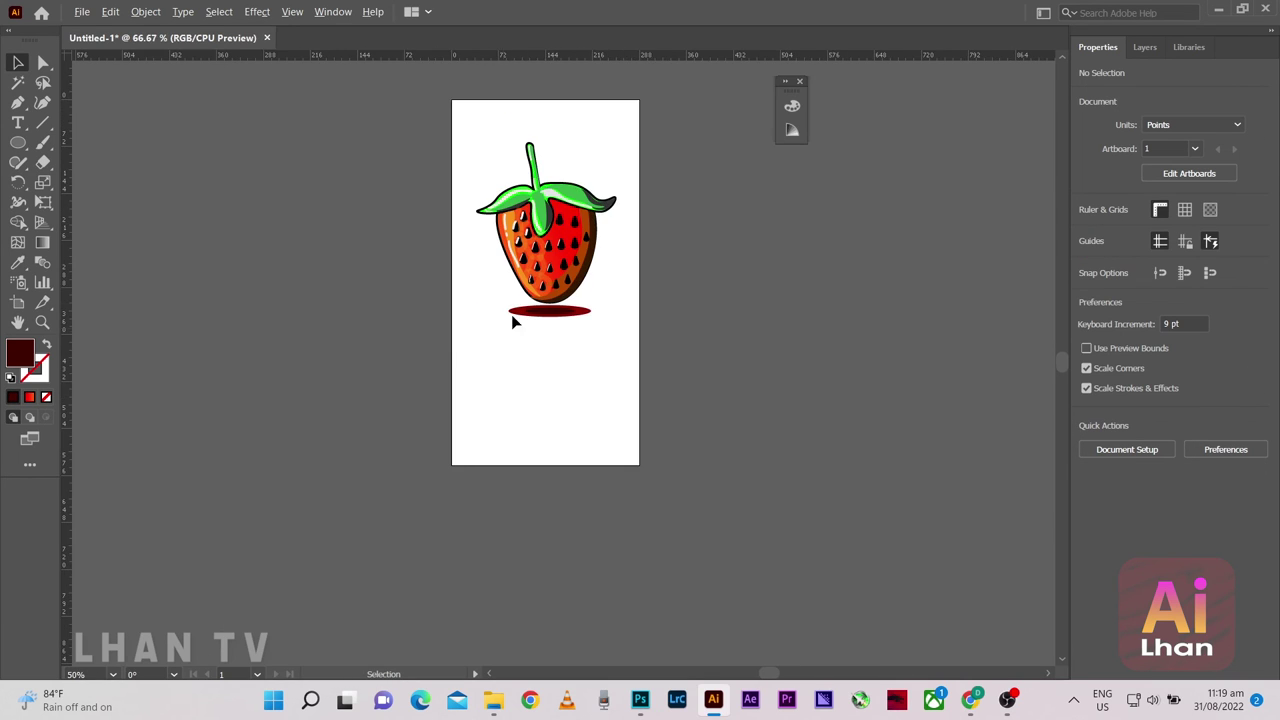
Fill the outer shadow ellipse with a light gray swatch
scroll(511, 314, up, 5)
click(630, 366)
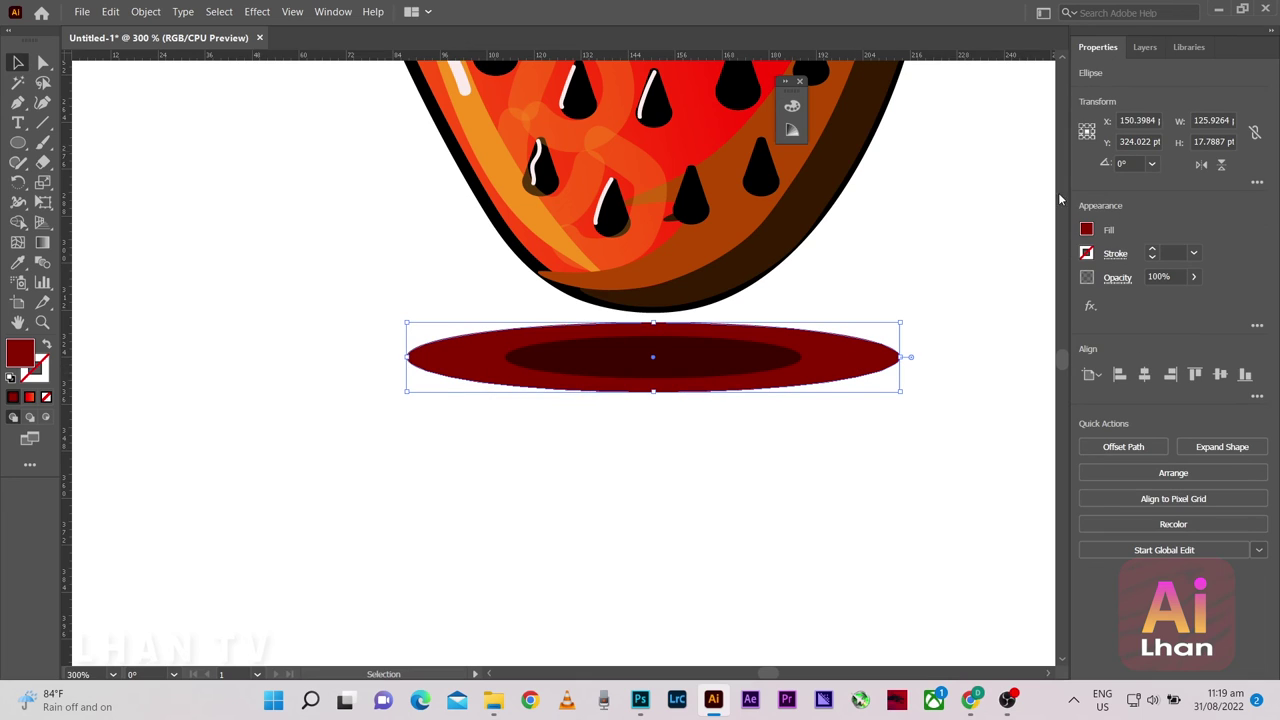
click(1086, 230)
click(982, 260)
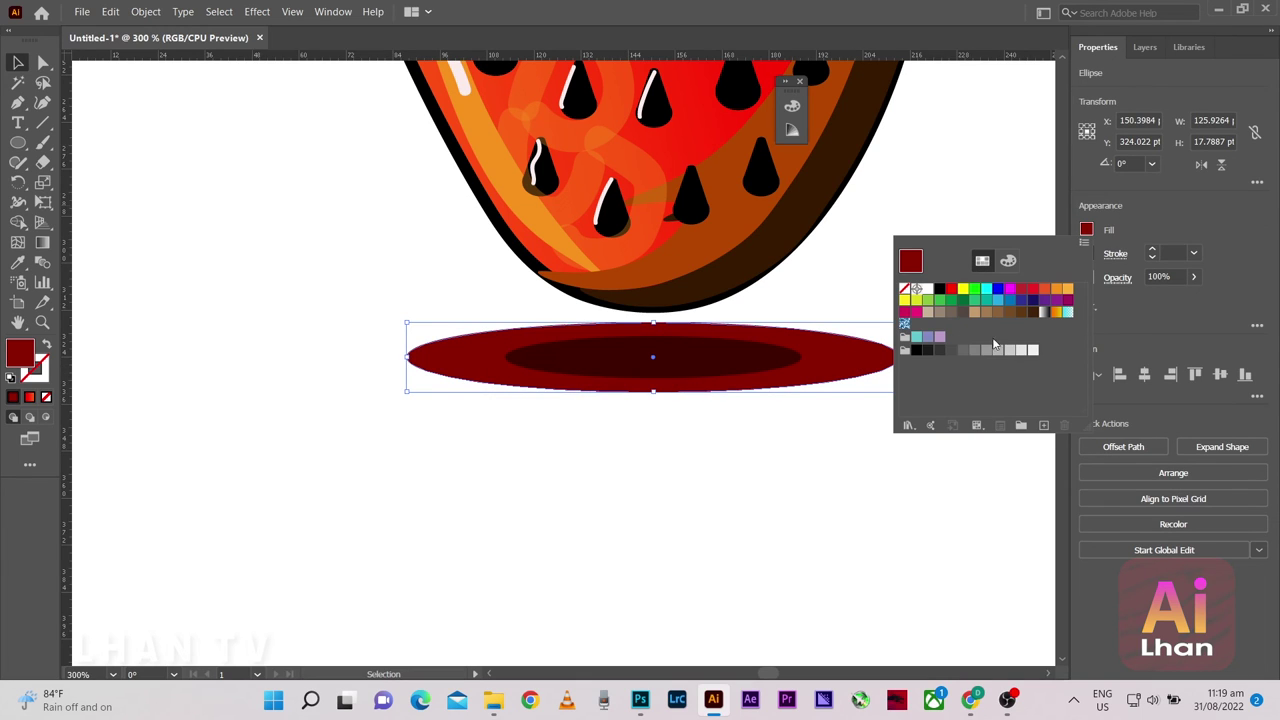
click(963, 350)
click(976, 351)
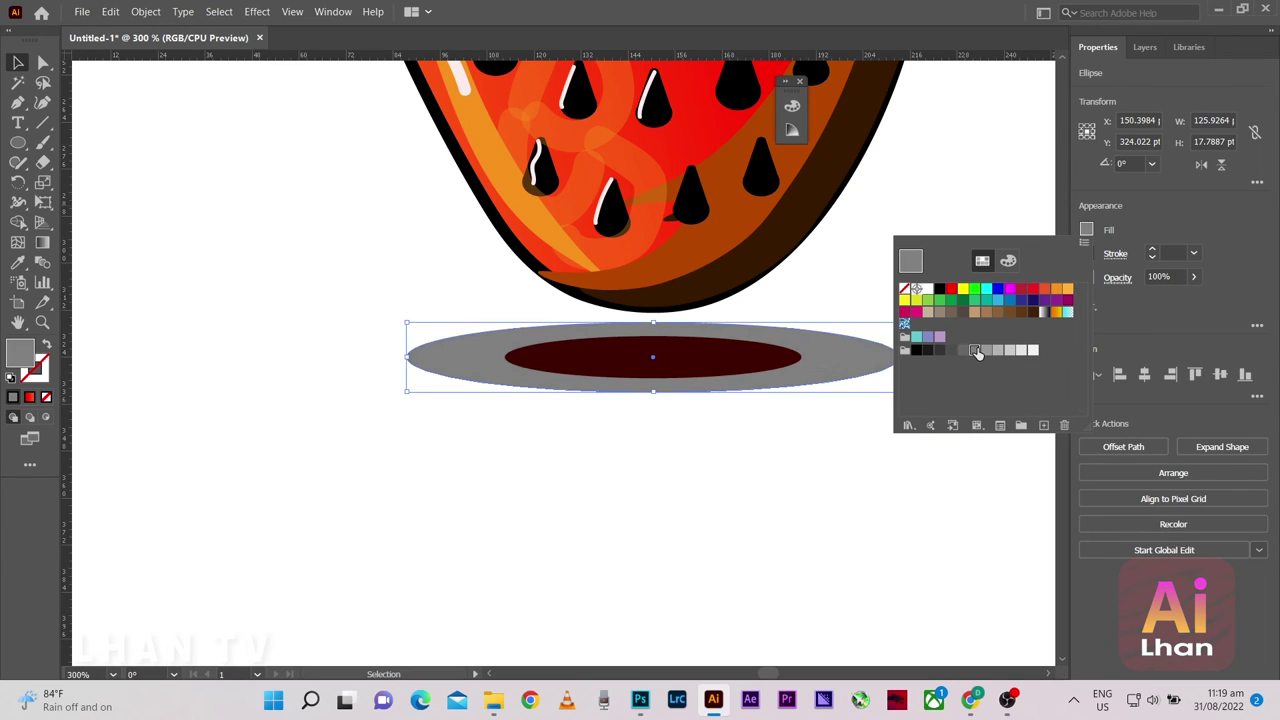
click(811, 390)
Fill the inner shadow ellipse with a darker gray swatch
click(745, 366)
click(1086, 230)
click(940, 350)
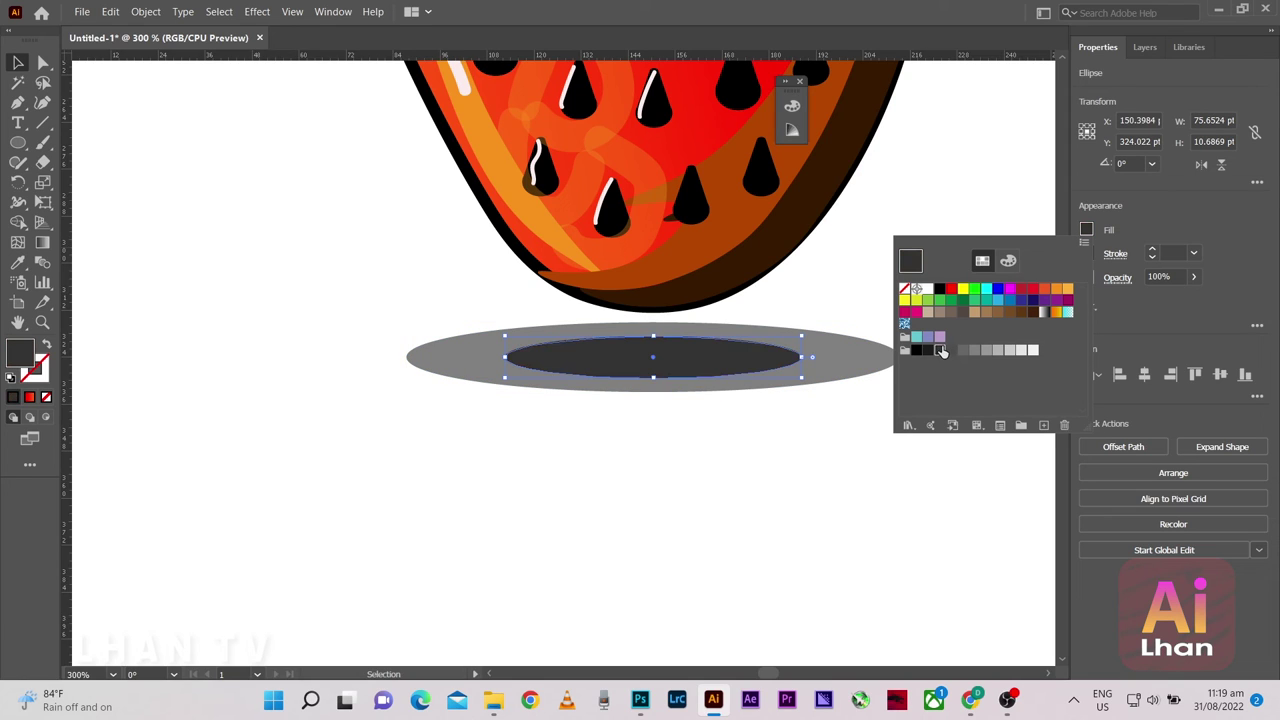
click(929, 350)
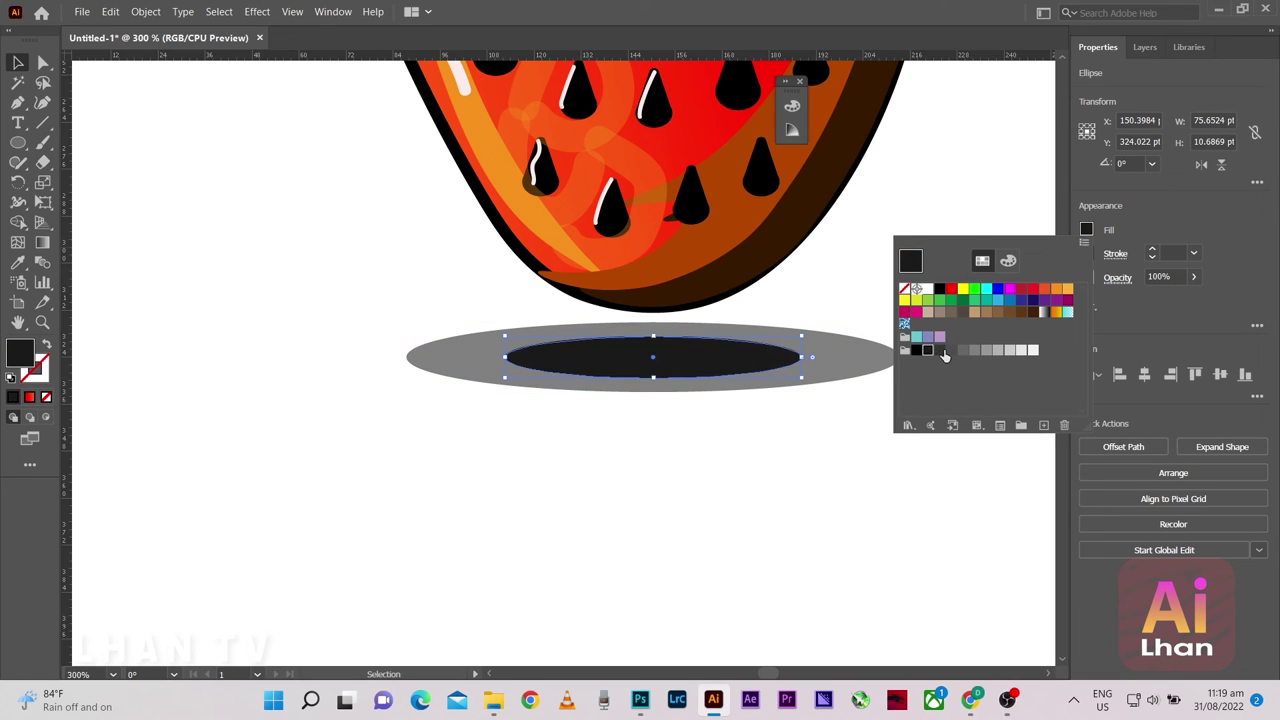
click(944, 350)
click(823, 429)
click(811, 402)
key(ctrl+1)
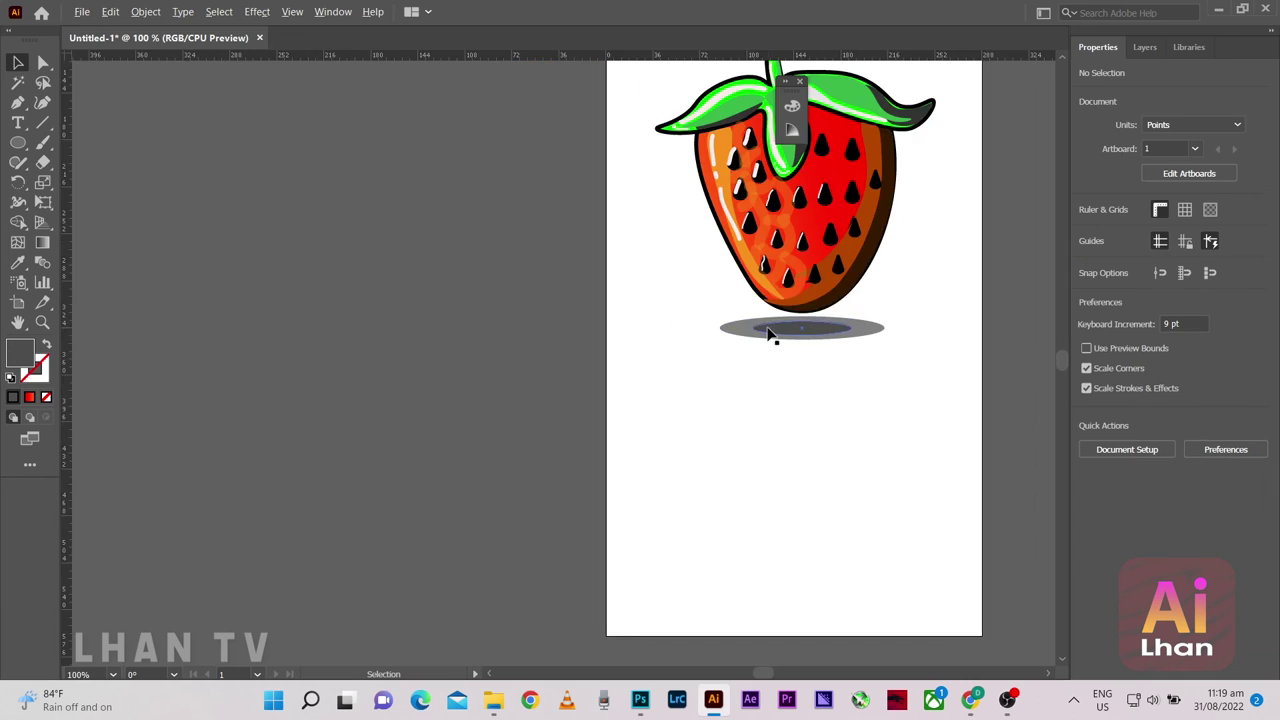
scroll(800, 355, down, 2)
scroll(850, 370, up, 5)
Send the enlarged 180.15 × 25.45 pt ellipse to the back and fill it lighter gray
click(915, 365)
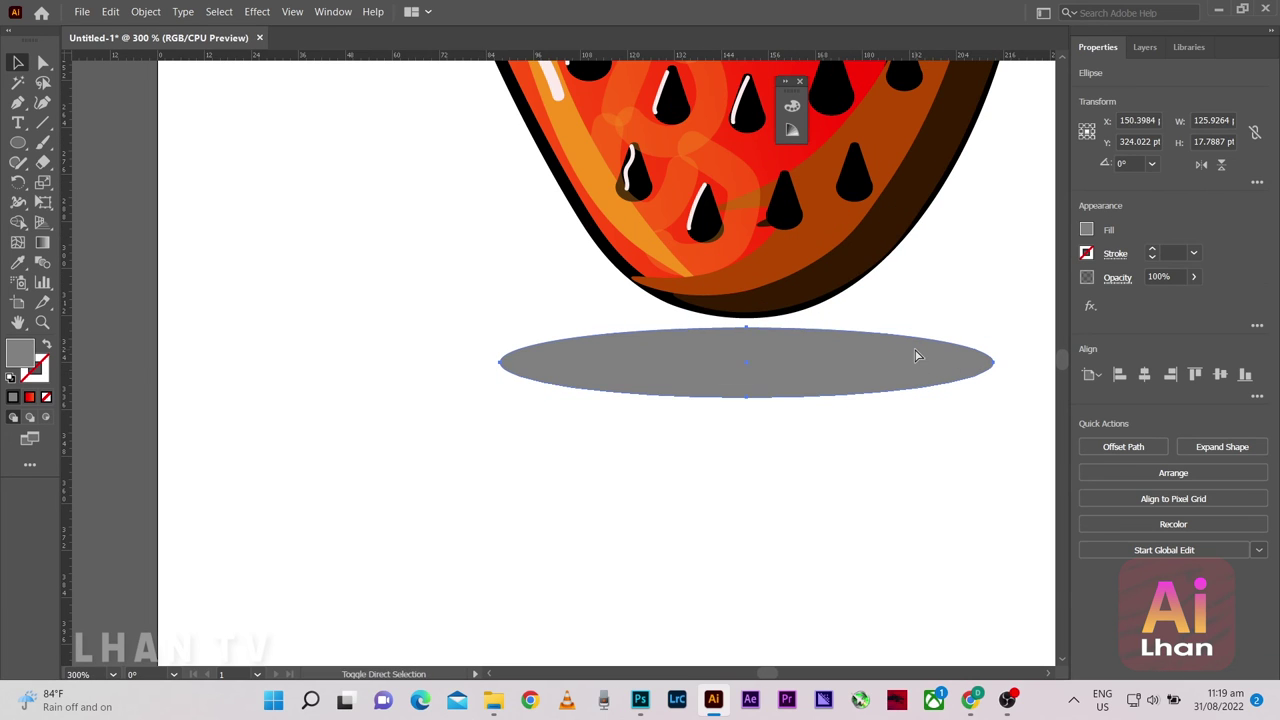
key(ctrl+t)
scroll(990, 331, up, 2)
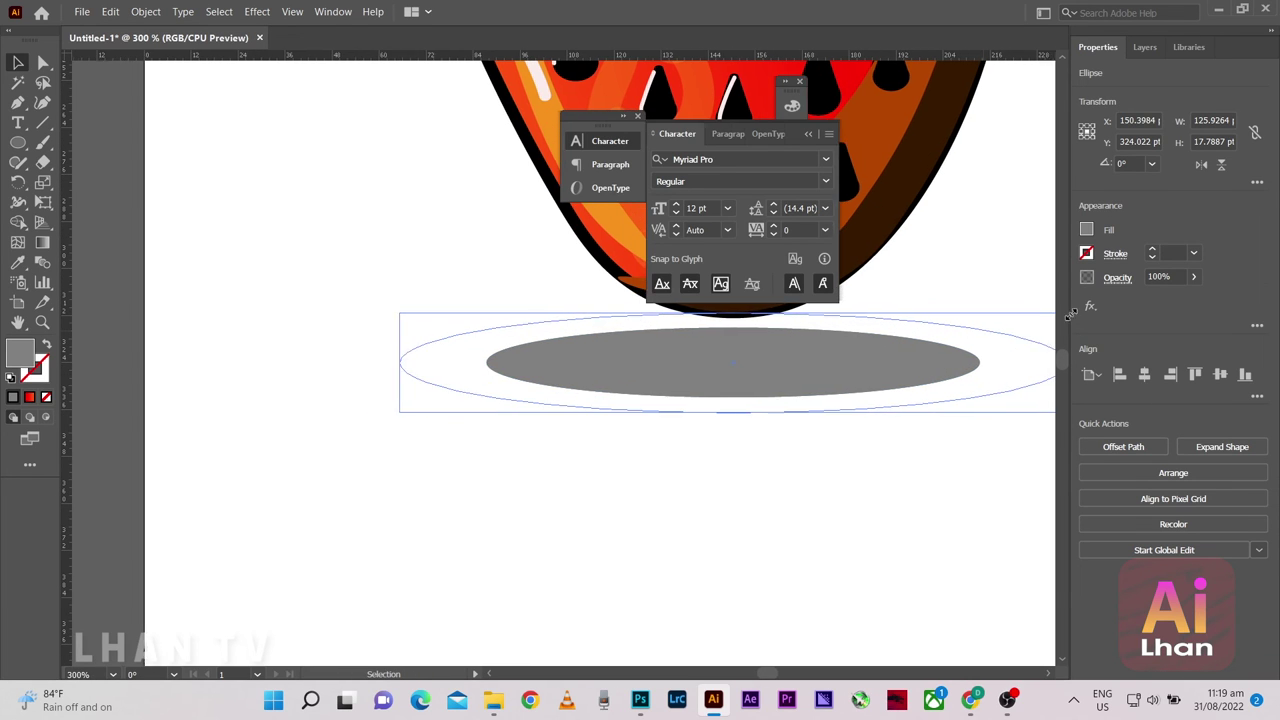
right_click(884, 362)
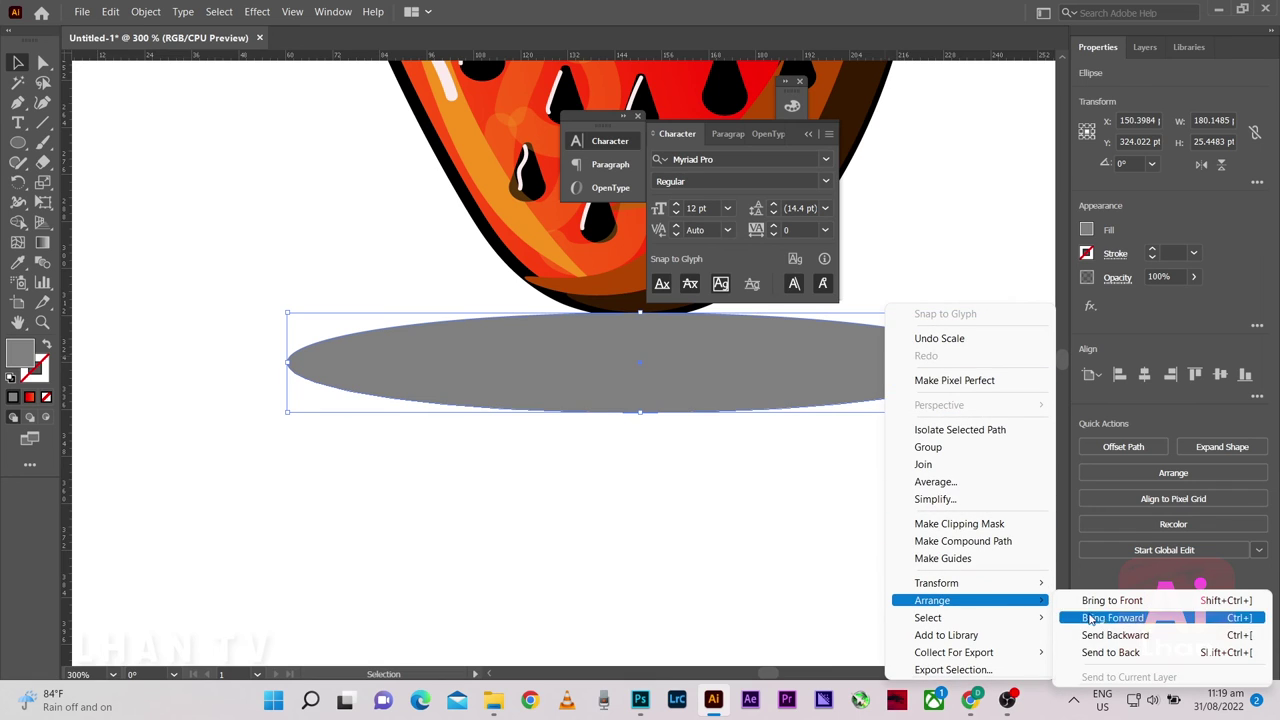
click(1125, 636)
right_click(938, 485)
mouse_move(979, 600)
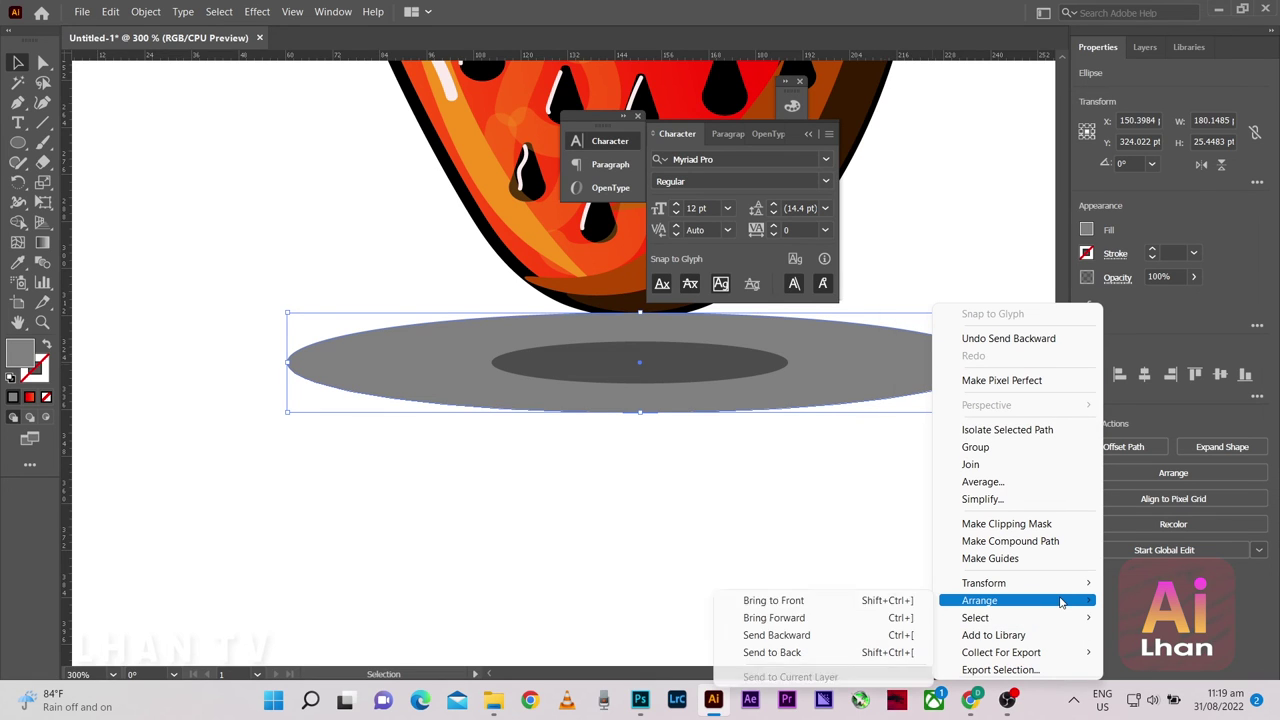
click(818, 652)
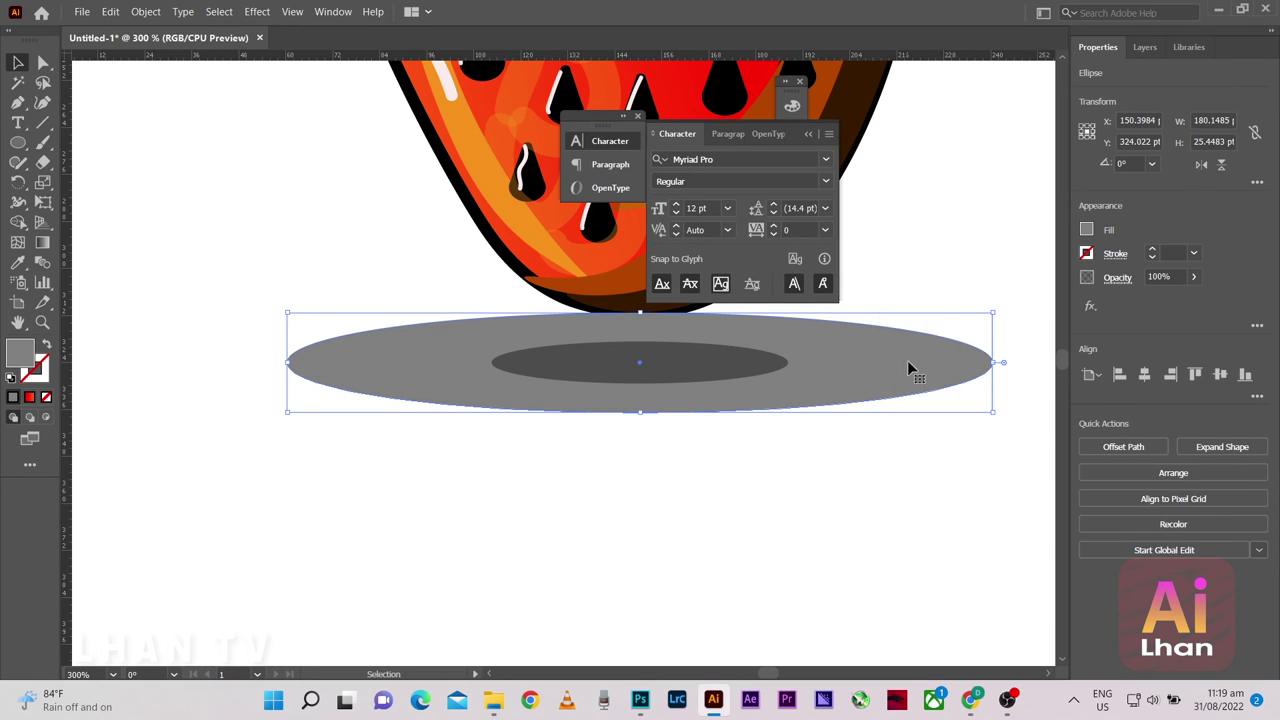
click(1087, 231)
click(988, 352)
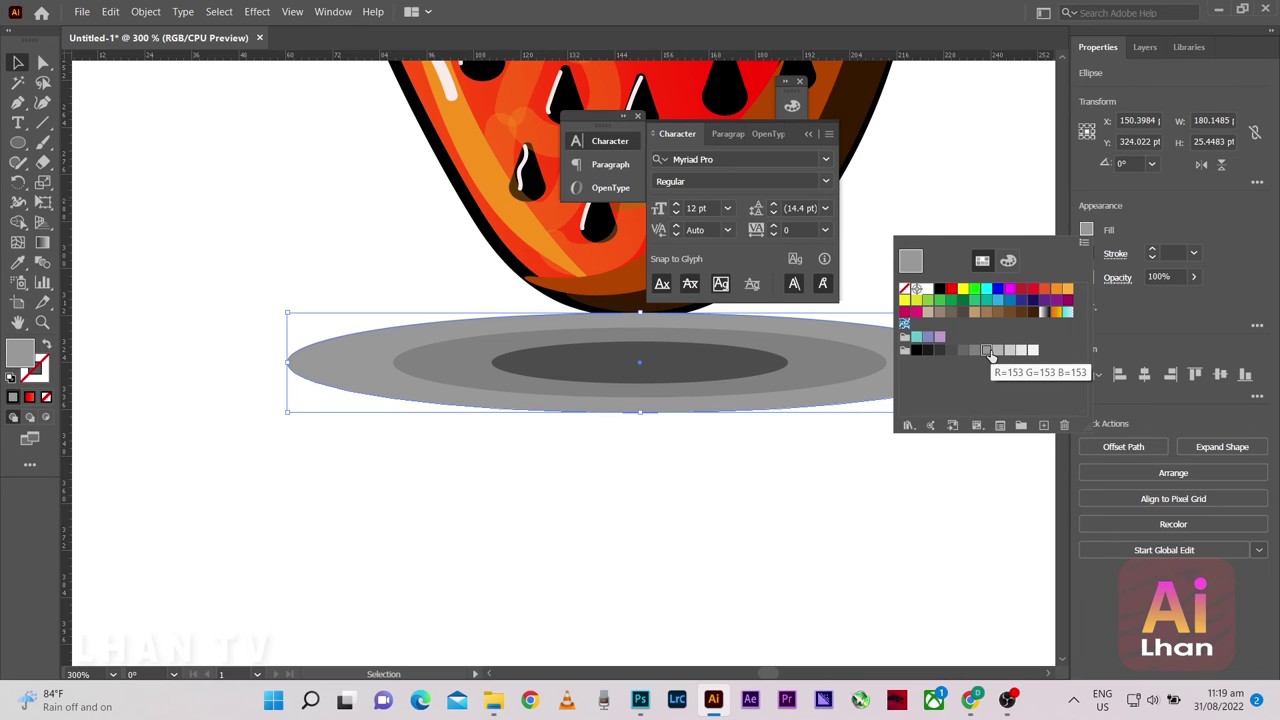
key(Escape)
click(800, 500)
Close the Character panel and send the outer ellipse backward behind the strawberry
scroll(818, 320, down, 2)
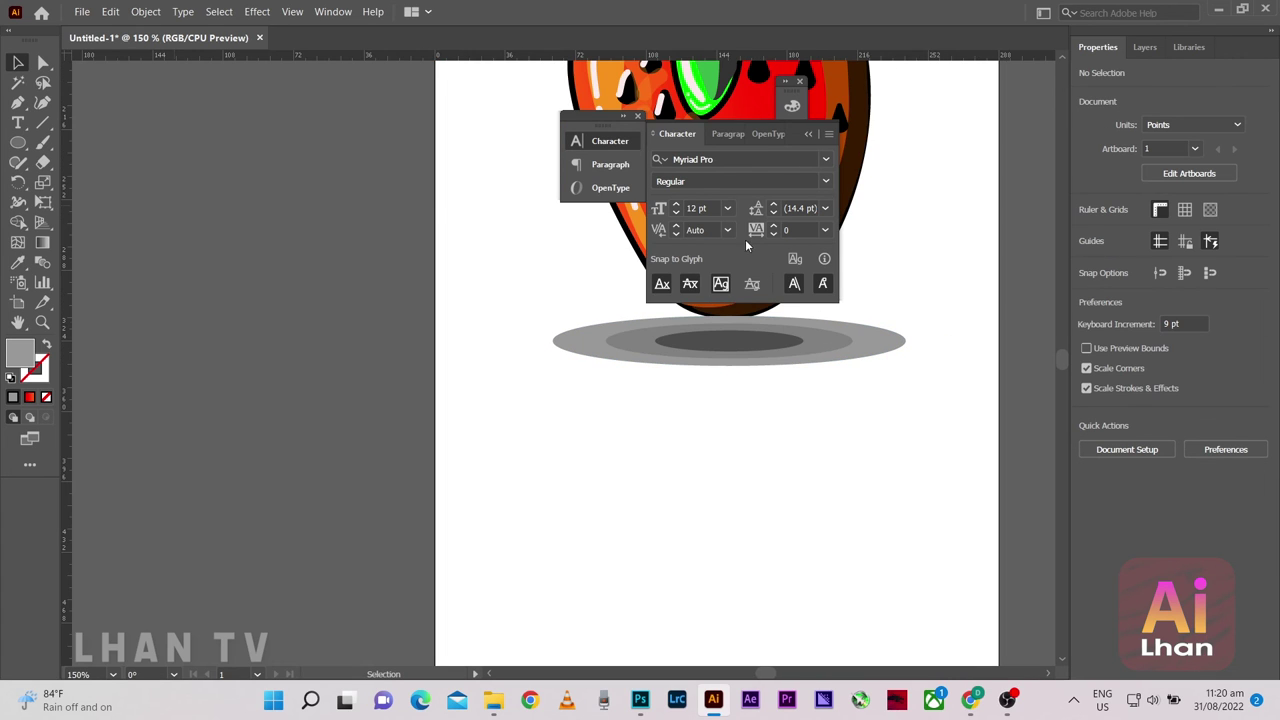
click(638, 116)
scroll(1042, 392, up, 2)
click(988, 388)
right_click(990, 390)
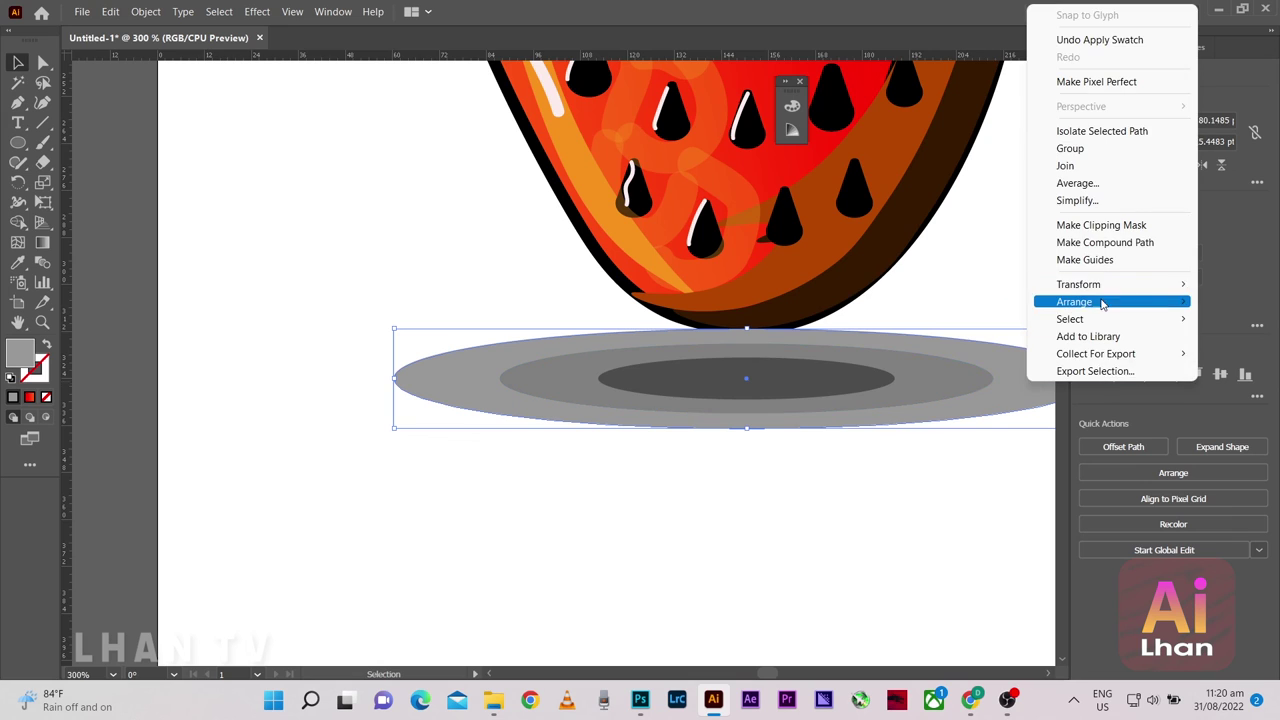
click(880, 336)
click(1146, 47)
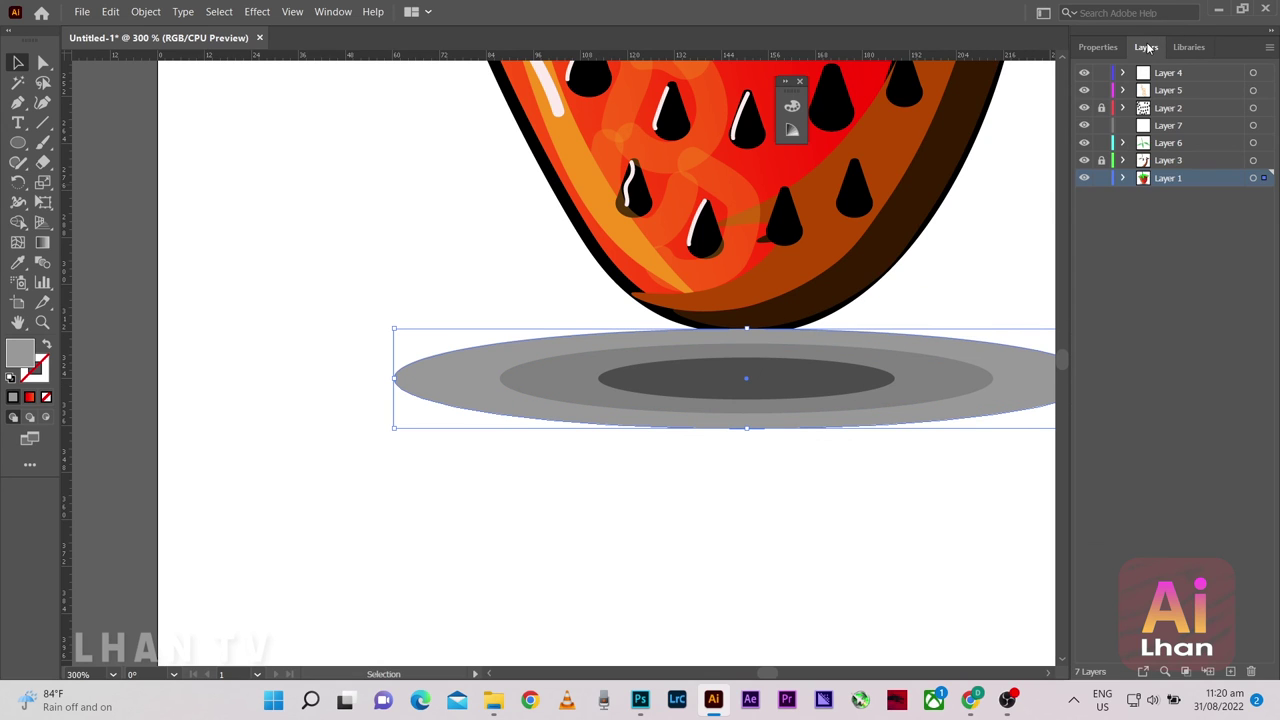
click(1098, 47)
right_click(1012, 392)
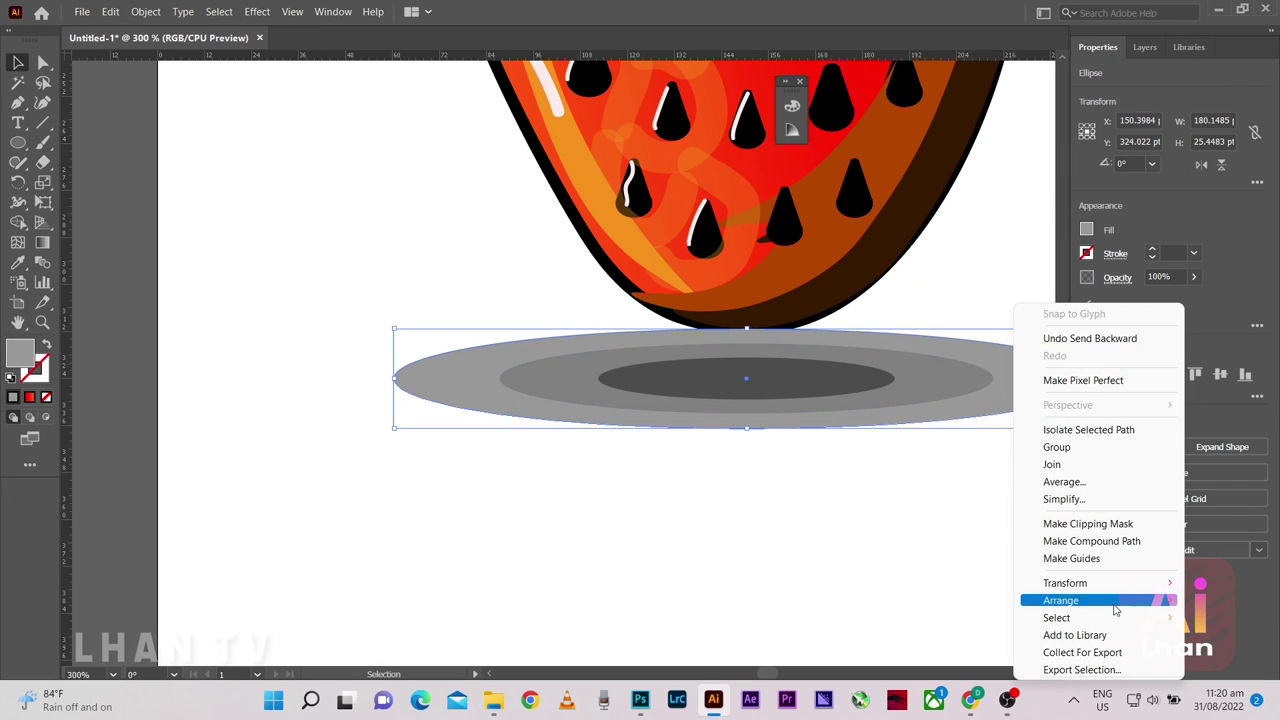
mouse_move(1098, 600)
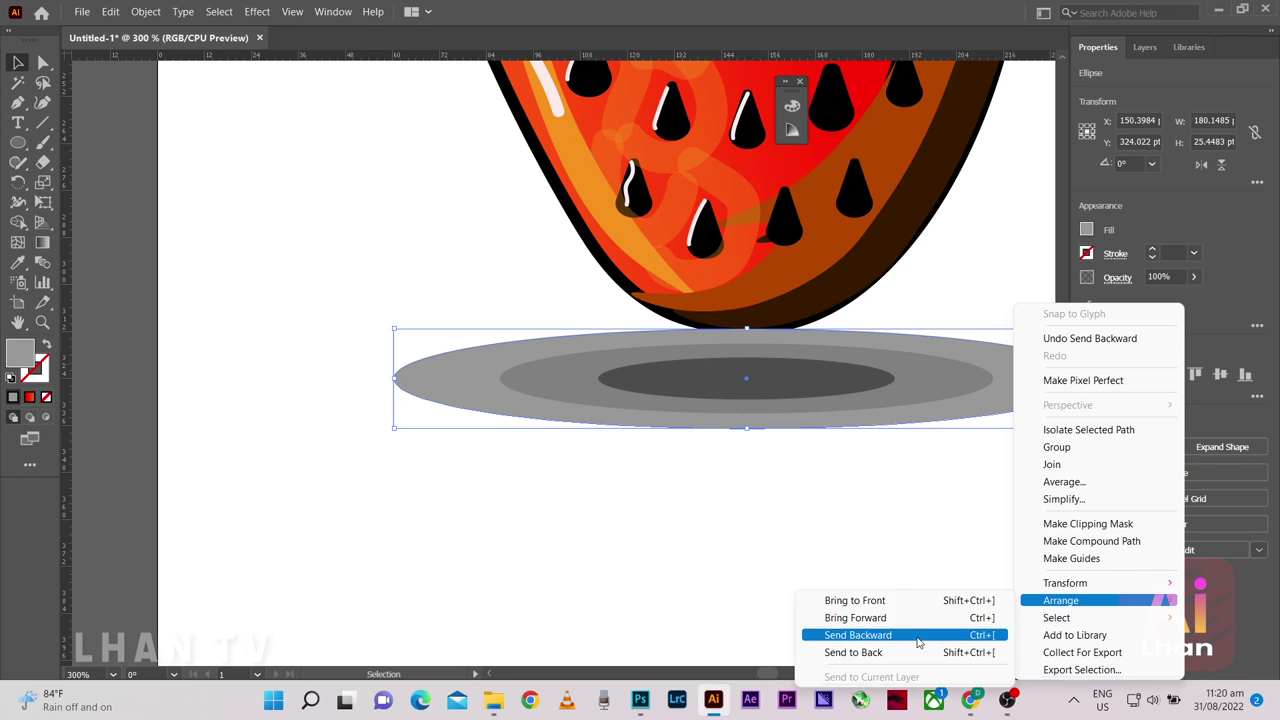
click(915, 652)
click(687, 437)
Marquee-select the three gray shadow ovals to check their stacking under the strawberry
scroll(687, 437, down, 3)
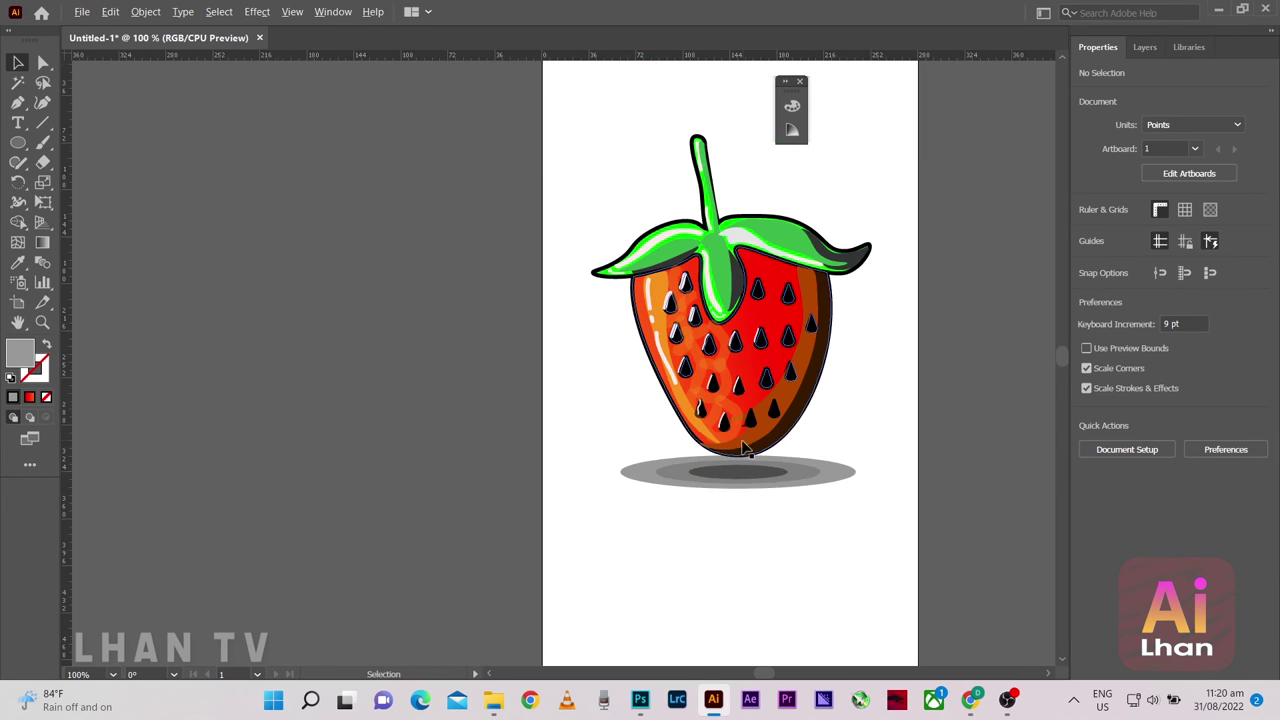
drag(922, 582, 557, 455)
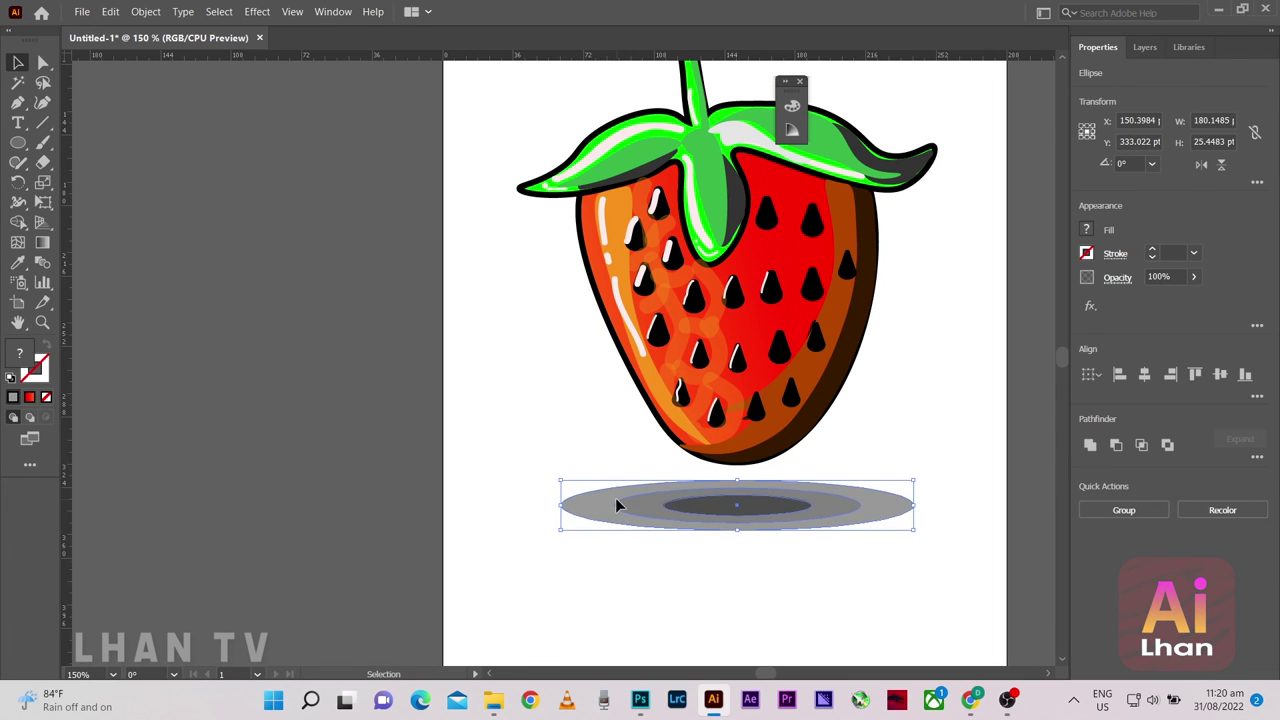
click(618, 452)
scroll(650, 390, up, 1)
scroll(650, 390, down, 3)
scroll(640, 328, up, 1)
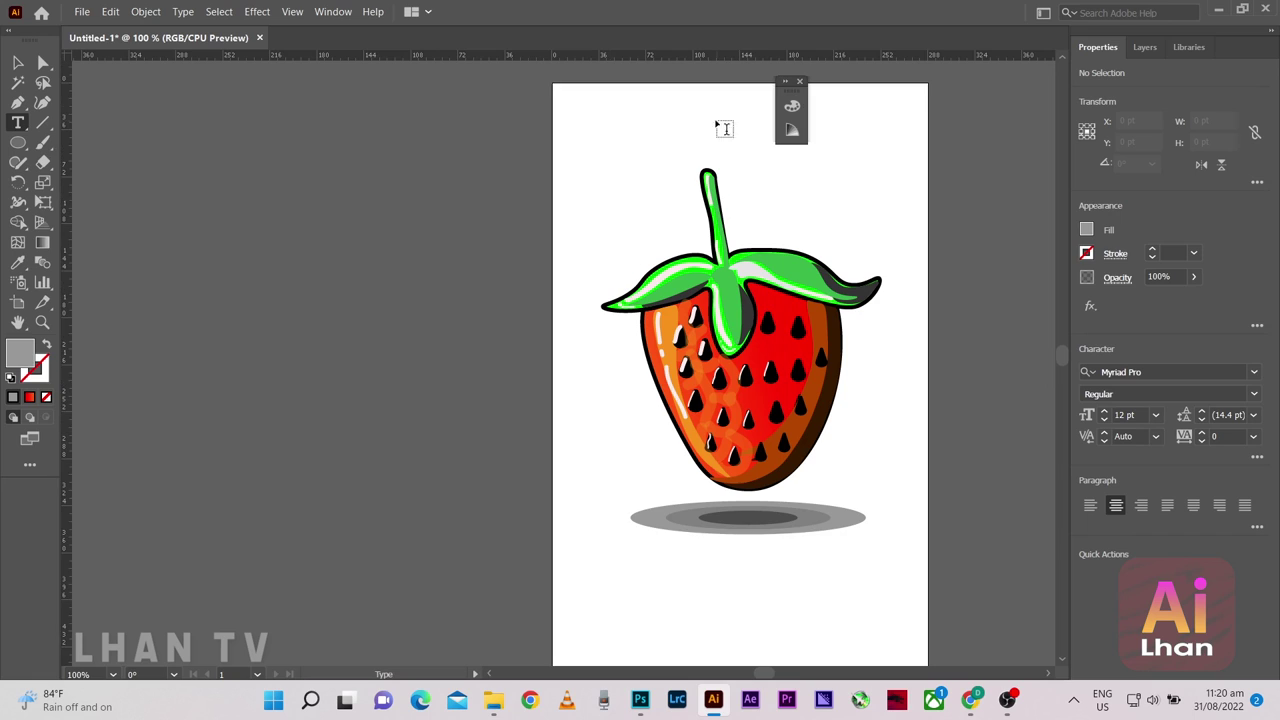
Type the STRAWBERRY title above the strawberry
click(626, 160)
text(strawberry)
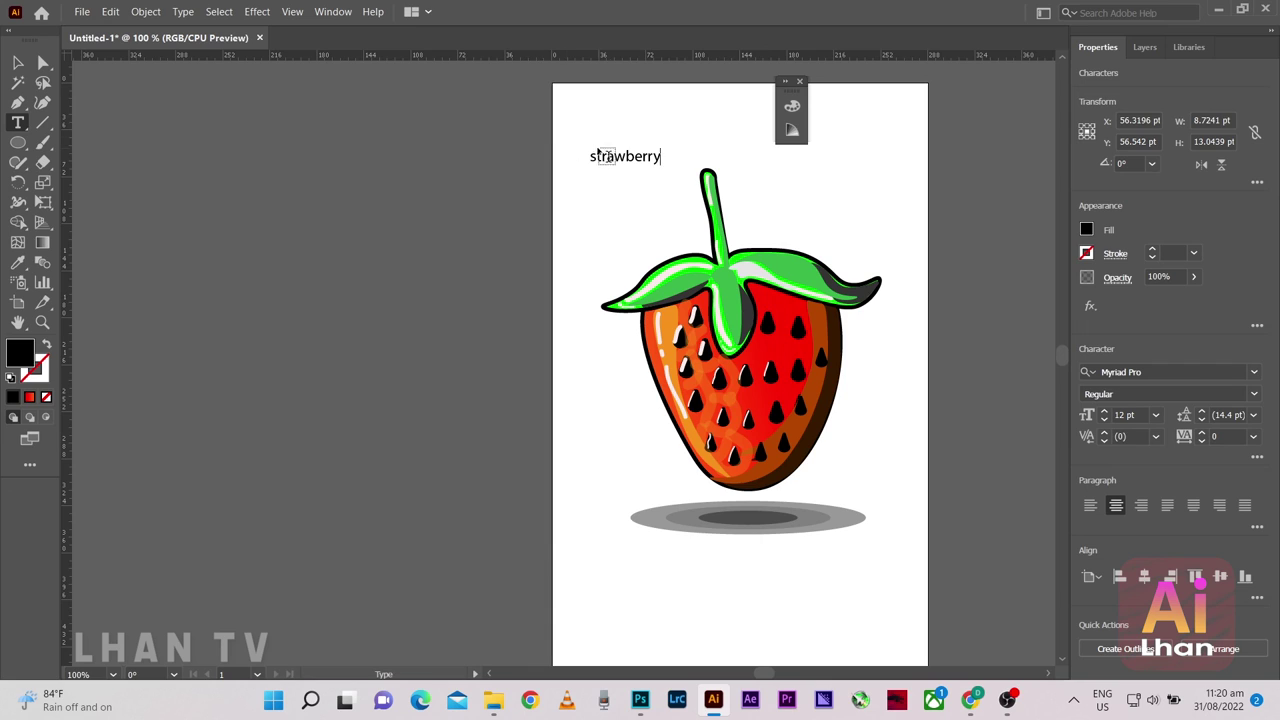
double_click(598, 155)
text(STRAWBERRY)
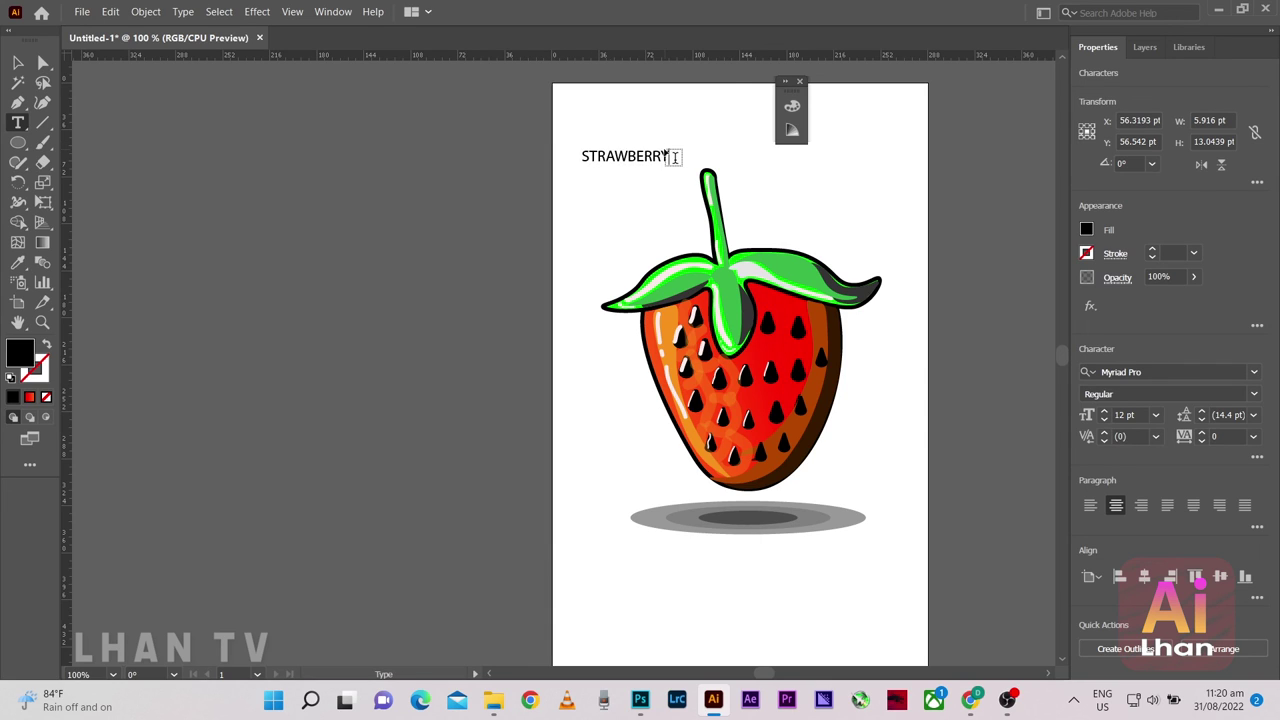
key(ctrl+a)
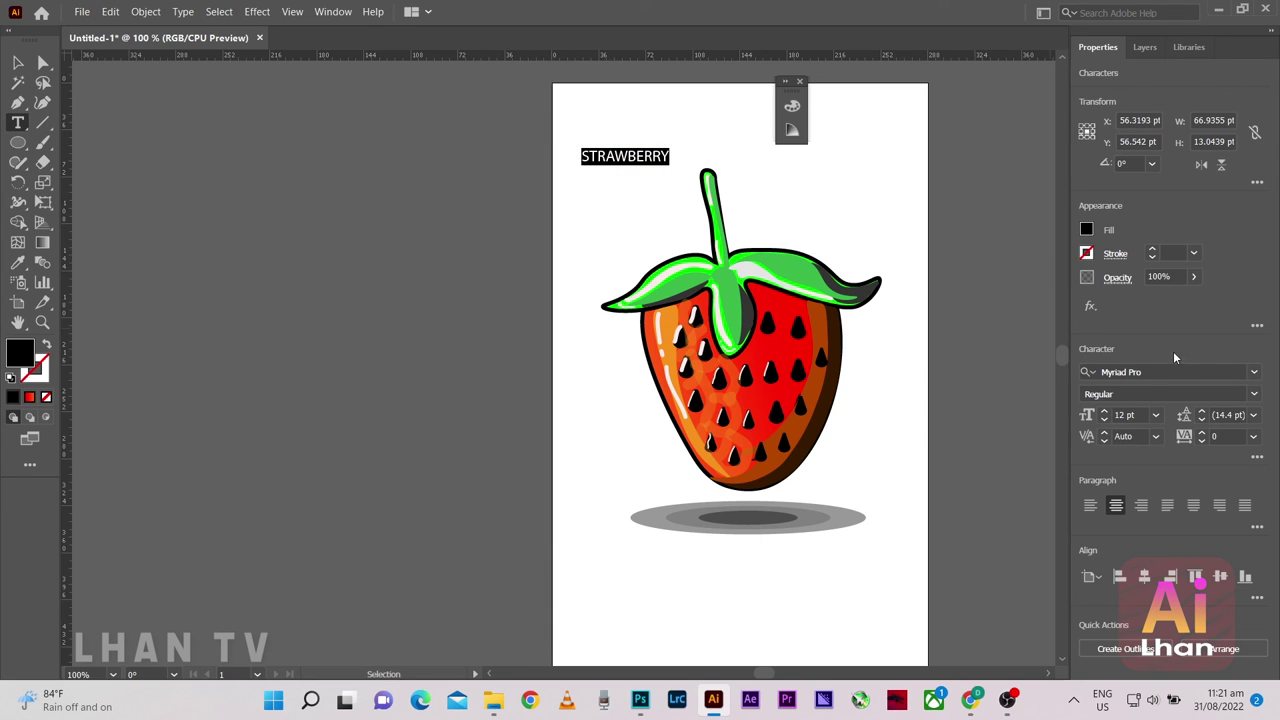
Apply the CaramelandVanilla font to the STRAWBERRY title
click(1160, 371)
click(1256, 372)
scroll(1111, 533, up, 5)
scroll(1111, 533, up, 5)
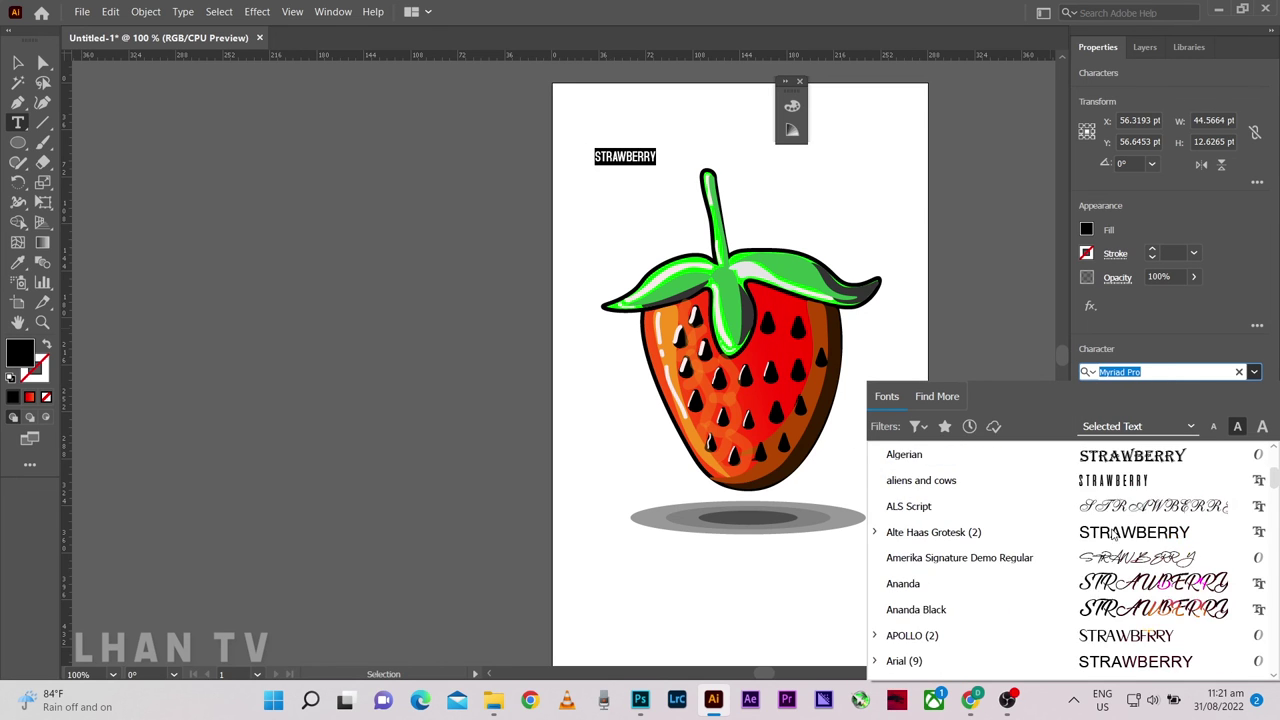
scroll(1118, 580, up, 1)
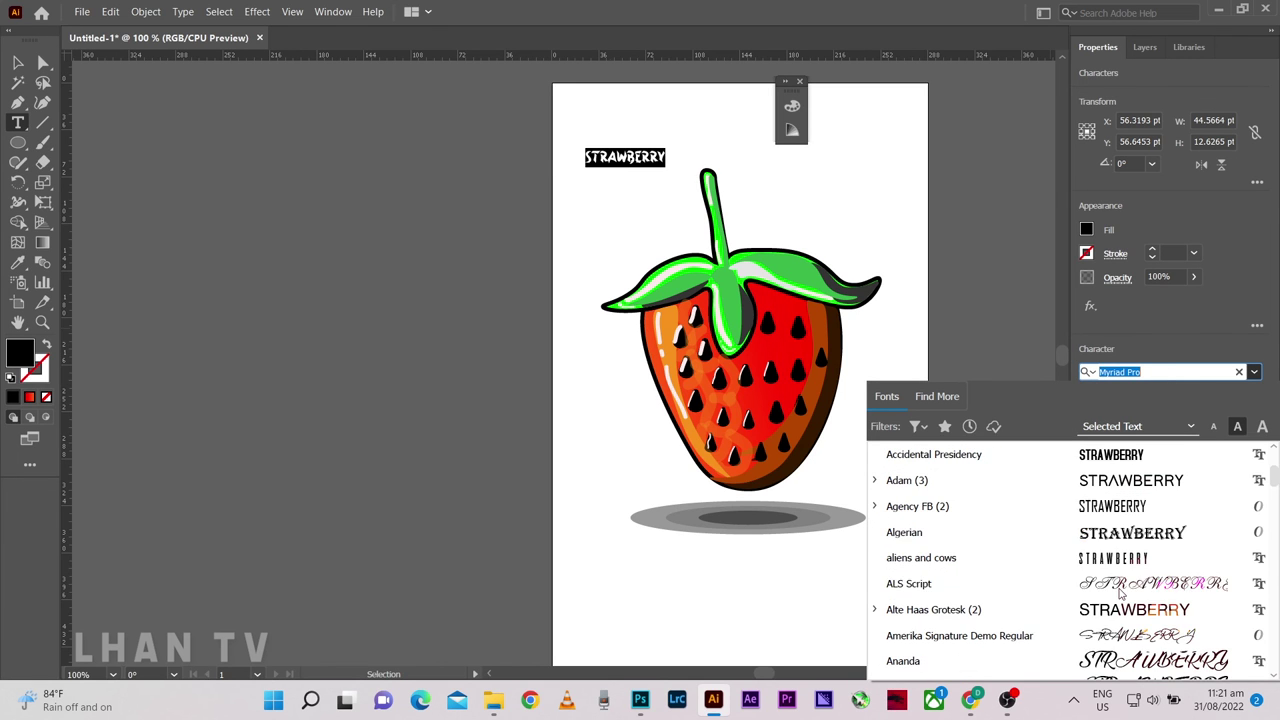
scroll(1120, 590, down, 3)
scroll(1120, 590, down, 3)
scroll(1125, 585, down, 2)
scroll(1130, 580, down, 4)
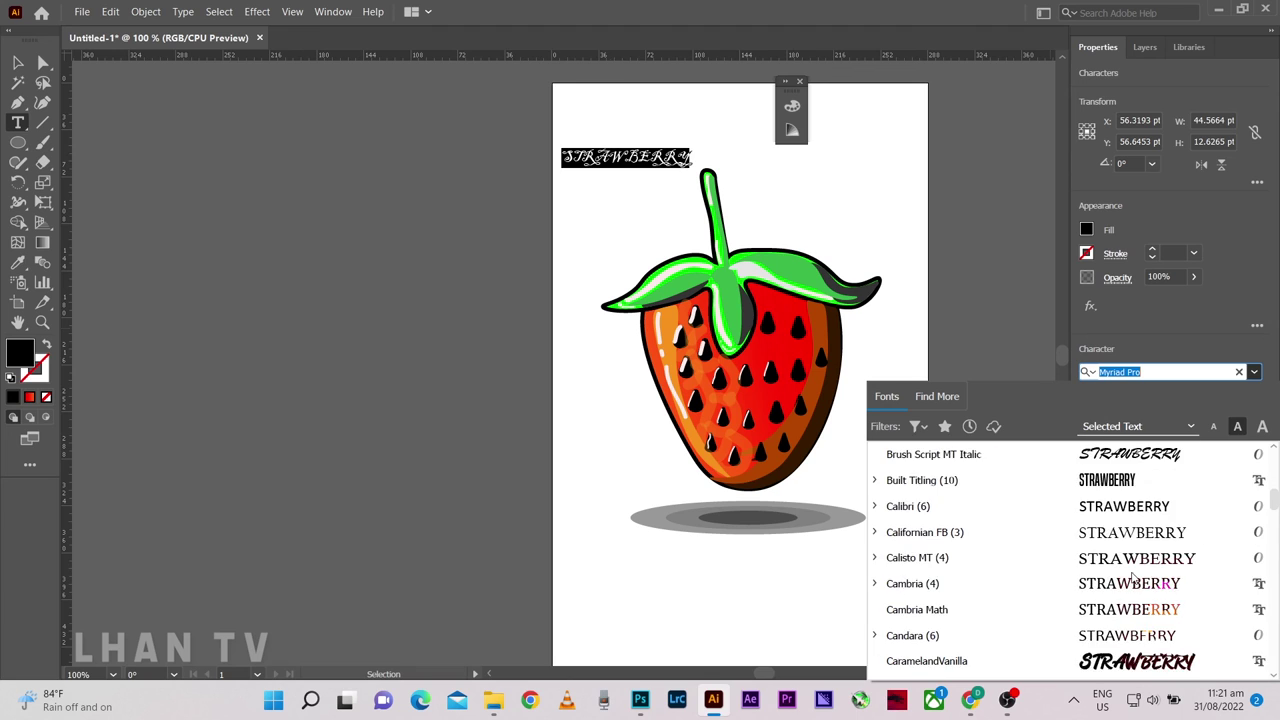
scroll(1133, 577, down, 2)
click(1157, 512)
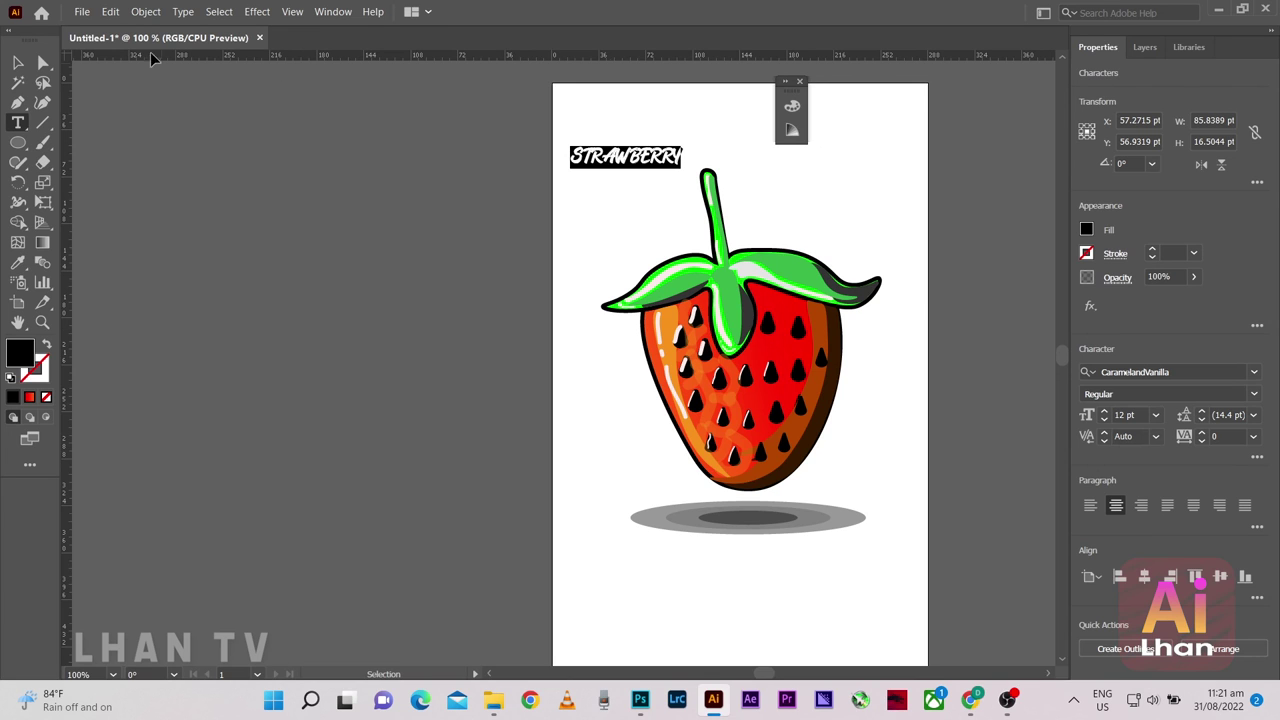
Center the title above the stem and check its 12 pt character settings
click(18, 62)
drag(620, 157, 708, 150)
key(ctrl+equal)
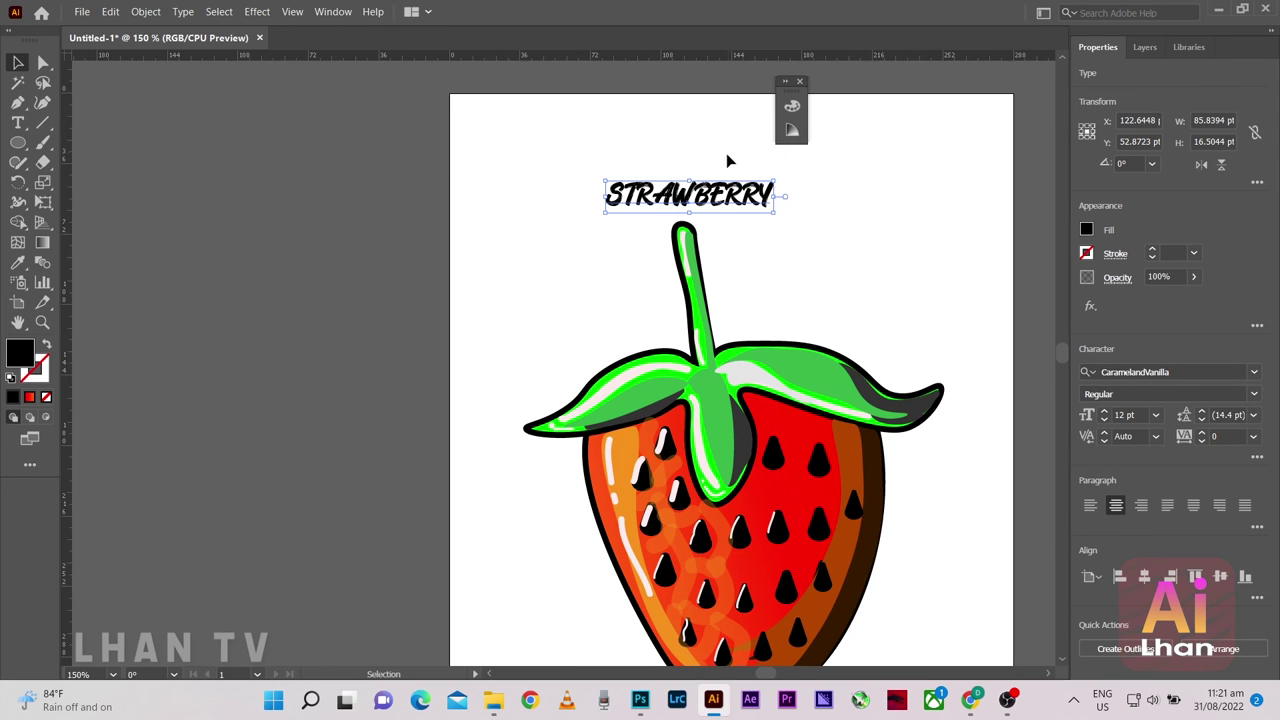
click(706, 212)
key(ctrl+equal)
key(ctrl+equal)
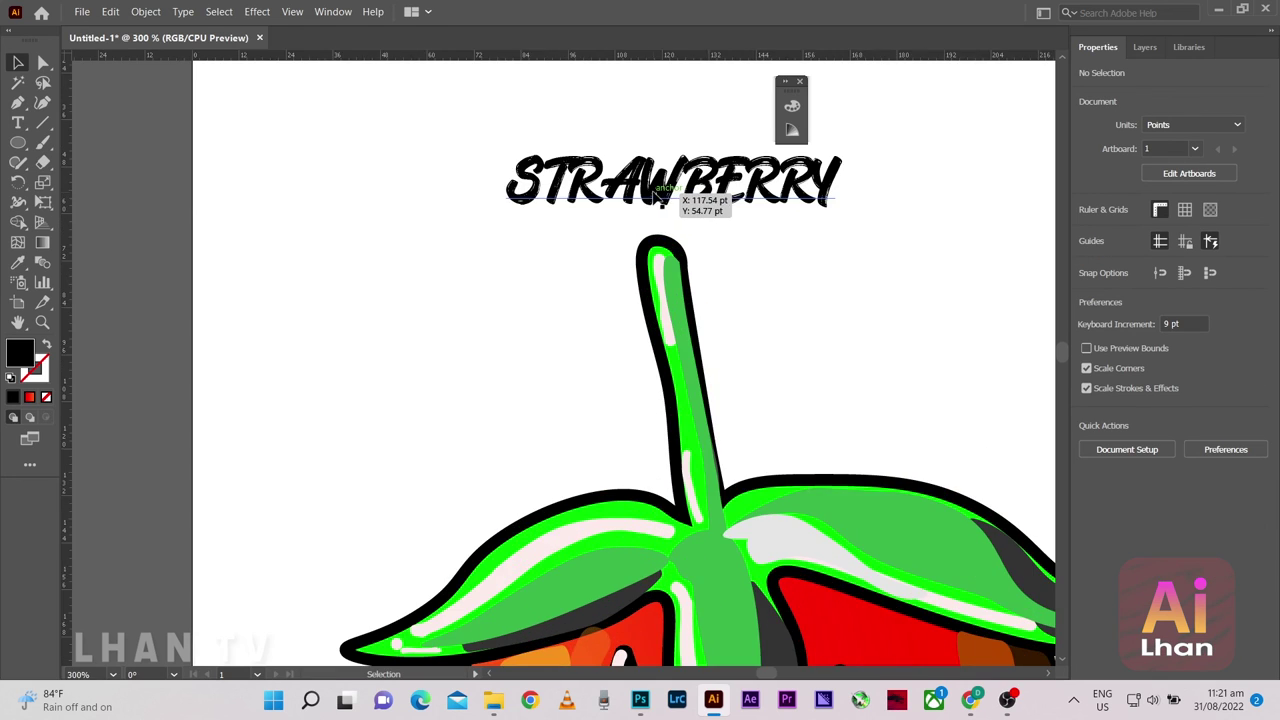
key(ctrl+minus)
key(ctrl+minus)
key(ctrl+t)
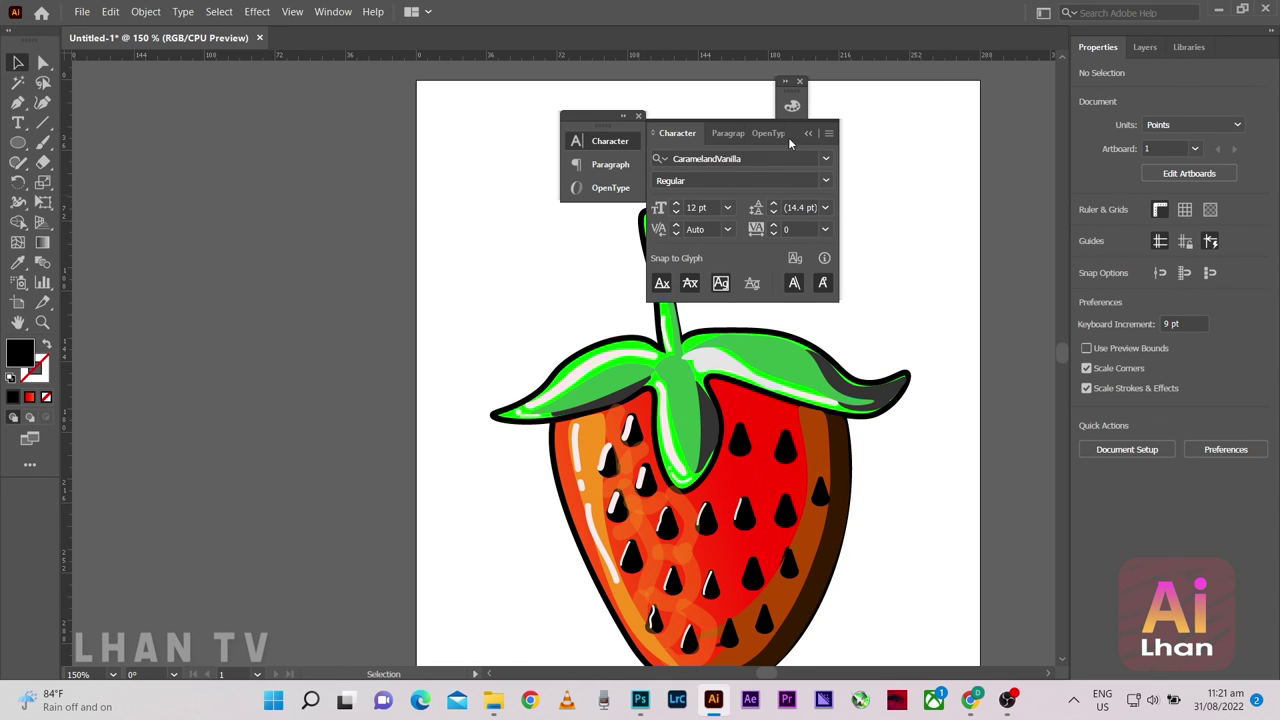
click(639, 117)
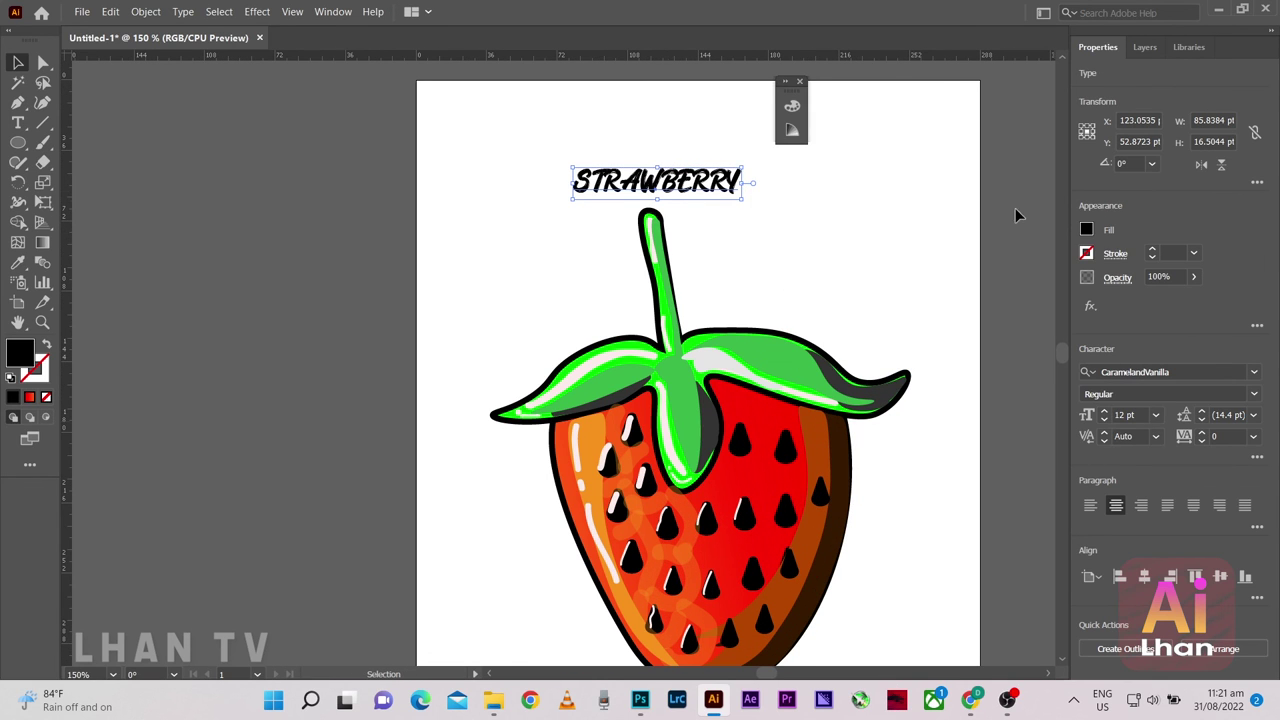
Zoom out to fit the artboard and select the strawberry artwork
right_click(672, 184)
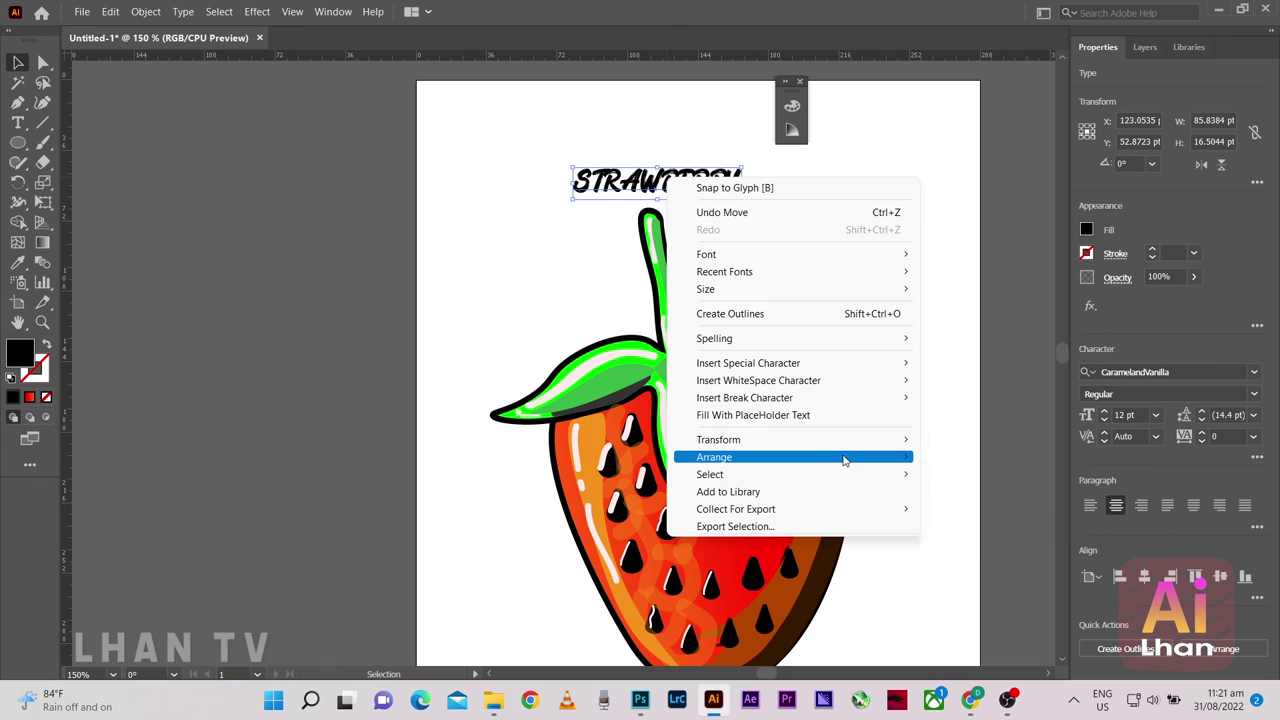
mouse_move(760, 440)
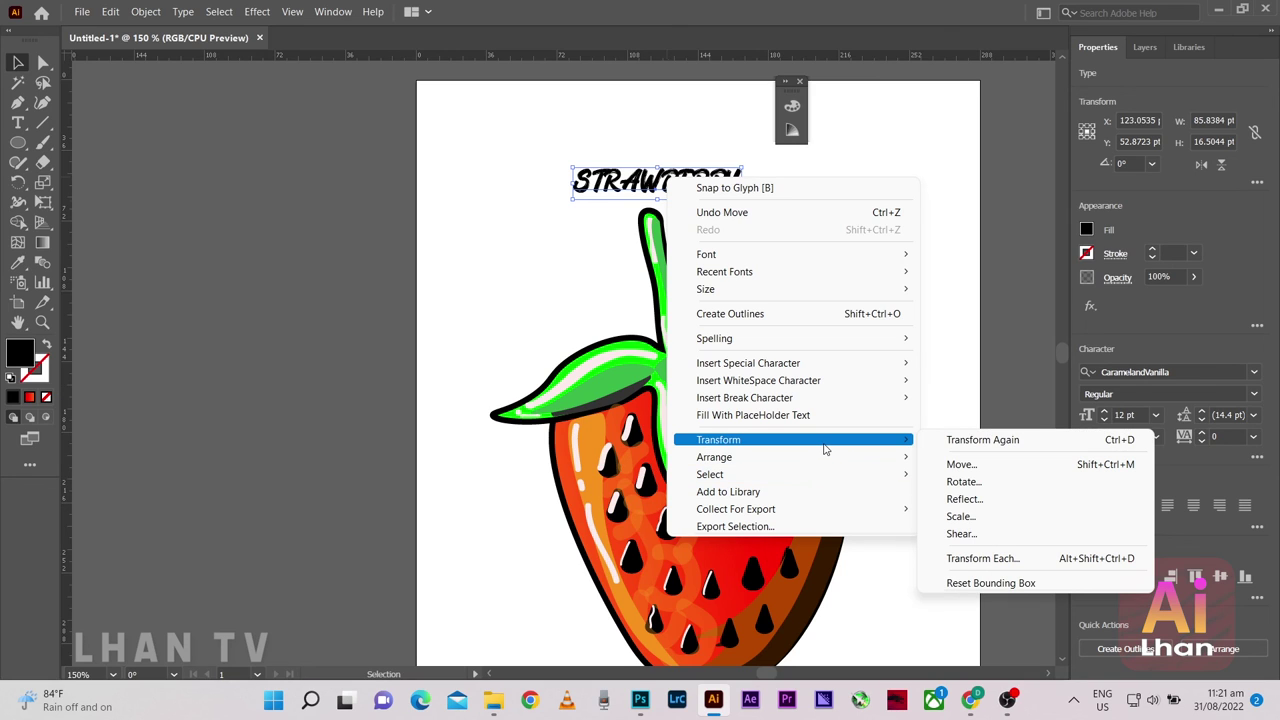
click(19, 245)
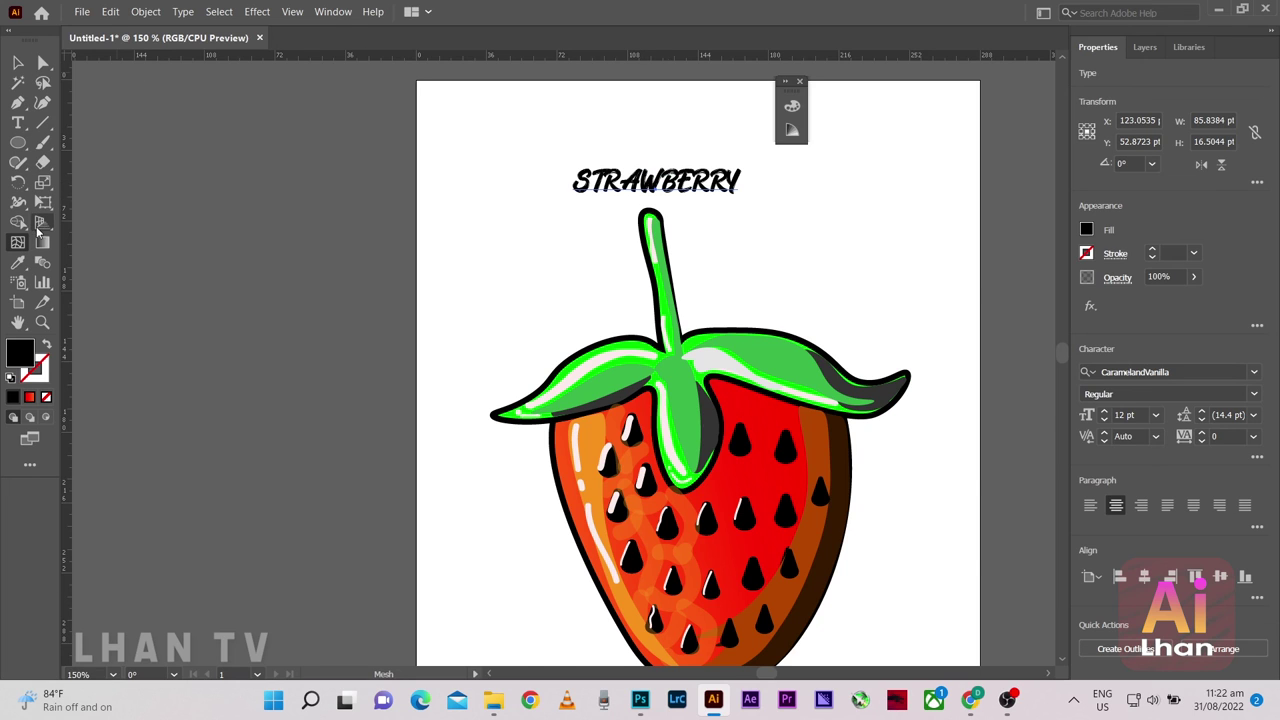
click(44, 224)
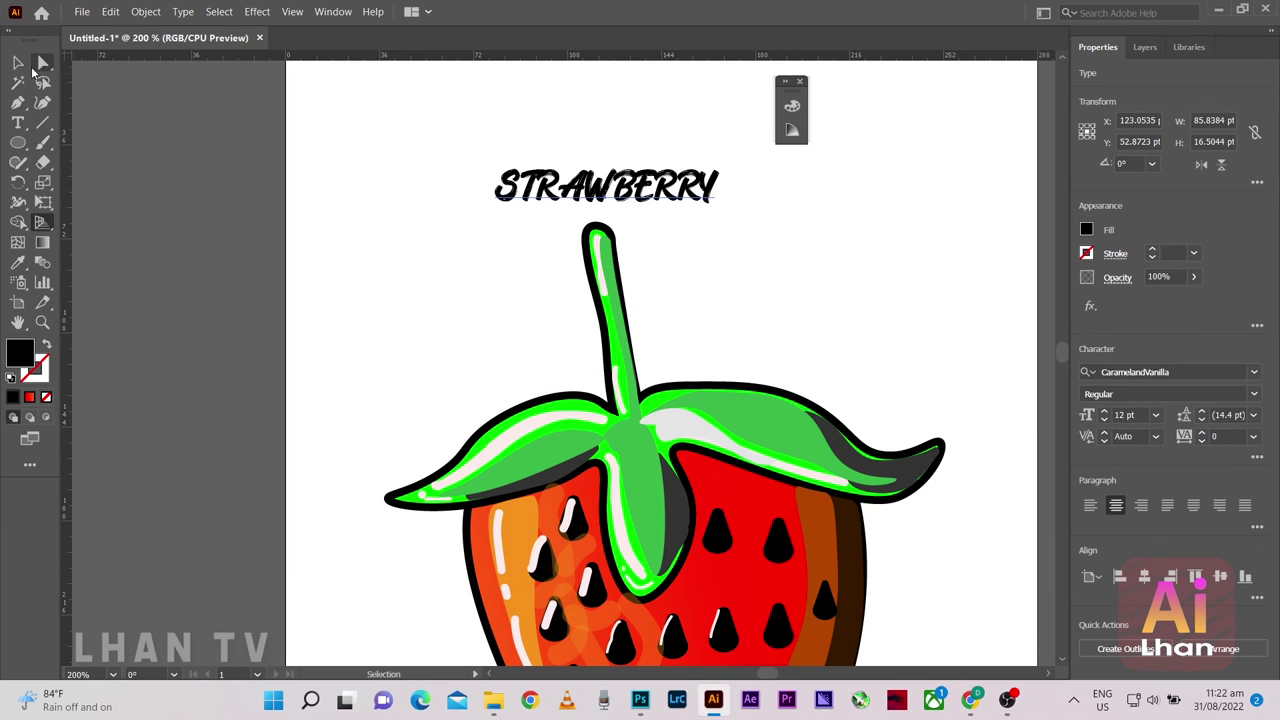
key(ctrl+0)
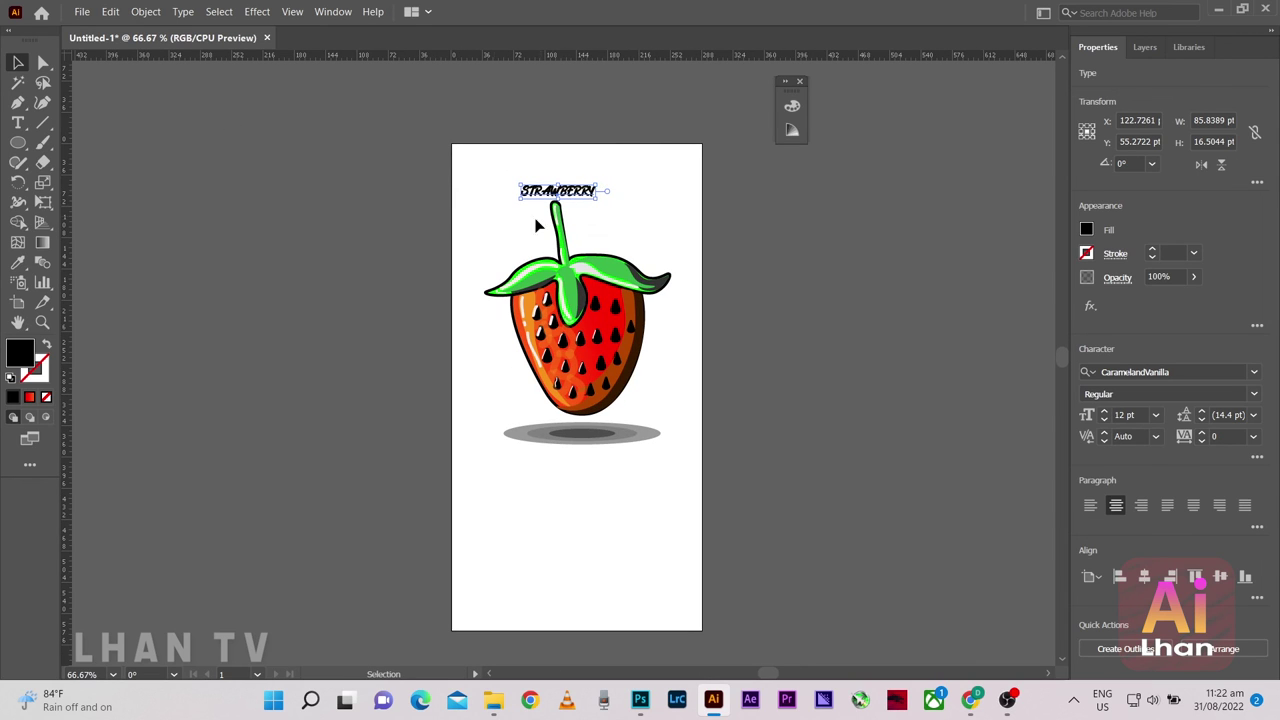
click(535, 258)
Shift the strawberry artwork on Layer 3 slightly down and to the right
click(1145, 47)
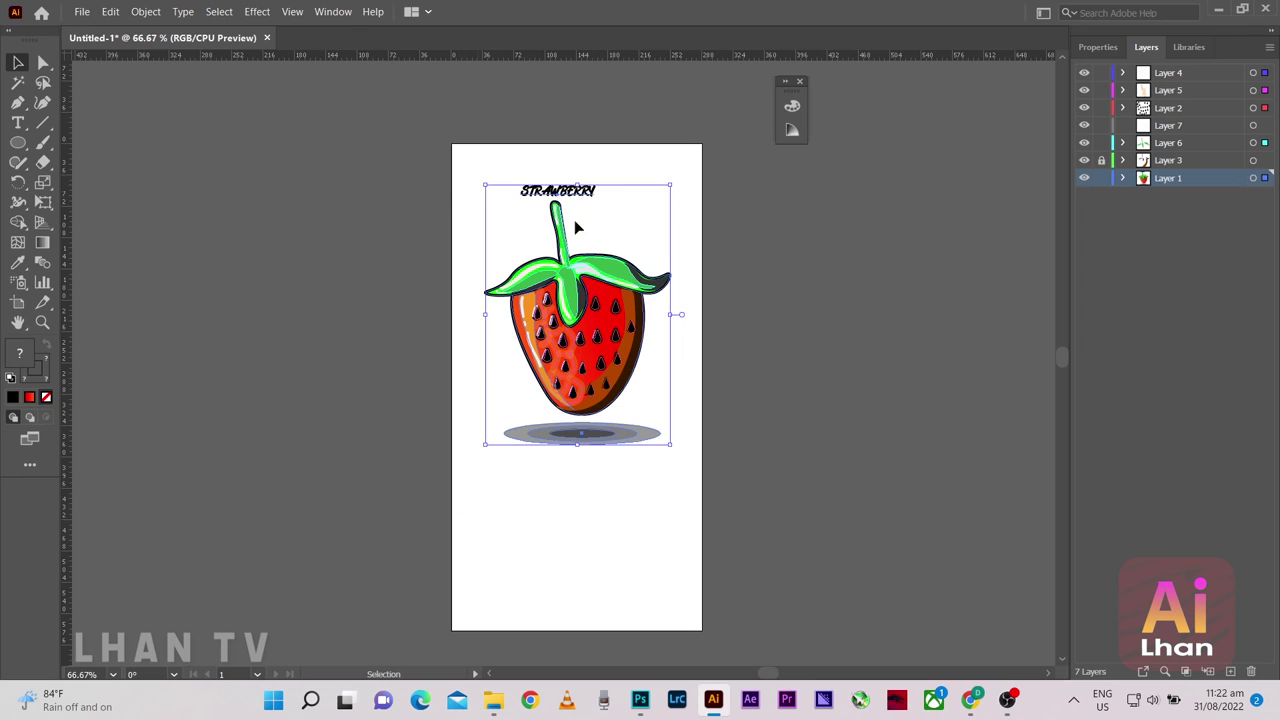
drag(576, 228, 672, 388)
key(ctrl+z)
shift+click(1168, 73)
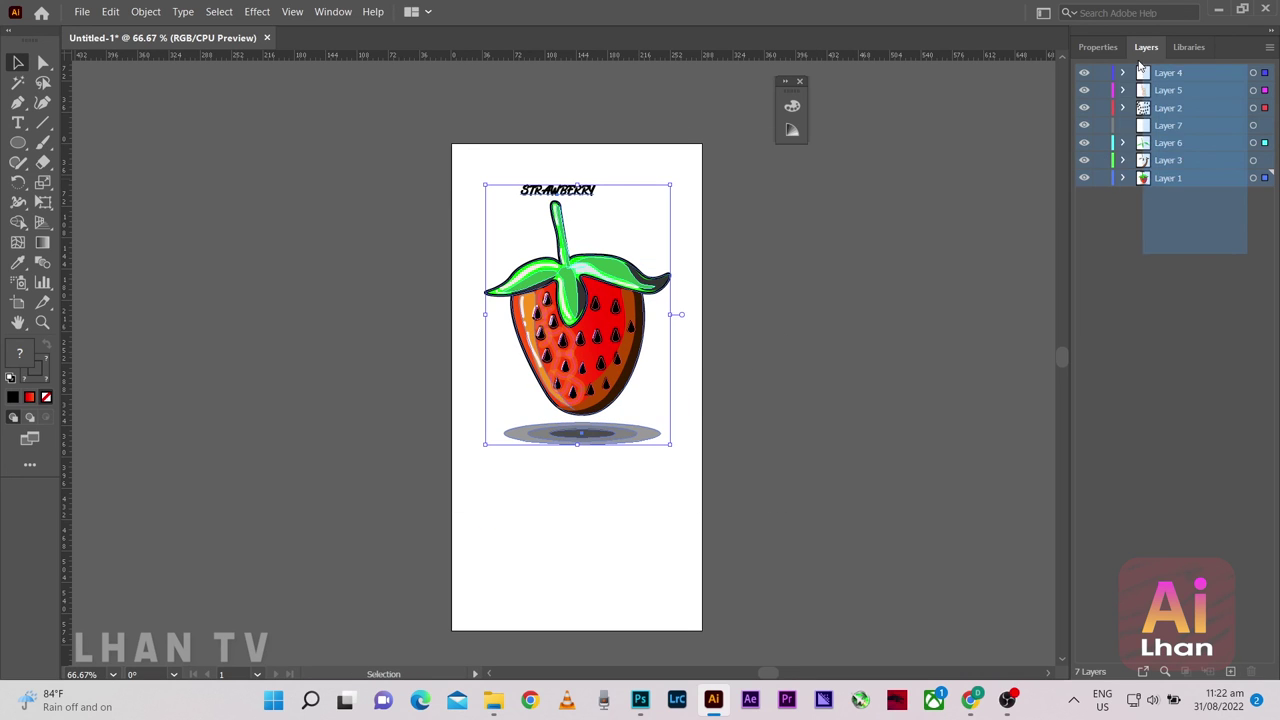
click(1255, 160)
key(ctrl+2)
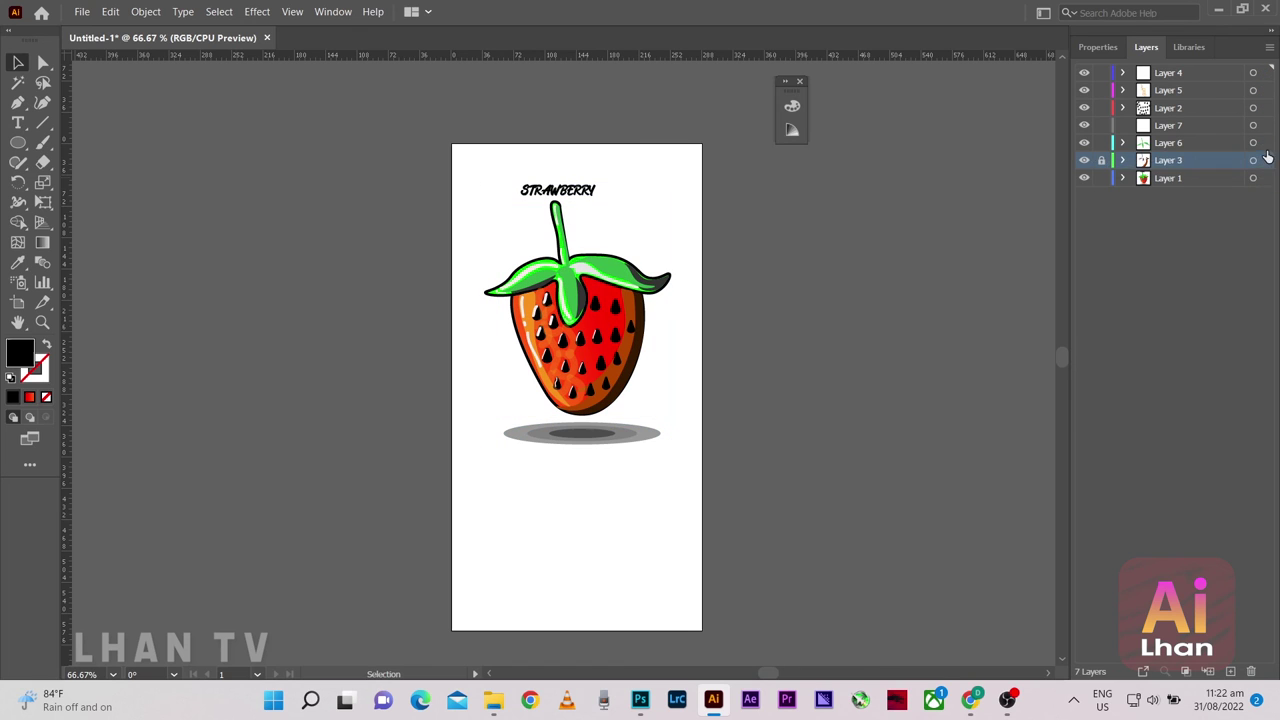
drag(500, 266, 515, 311)
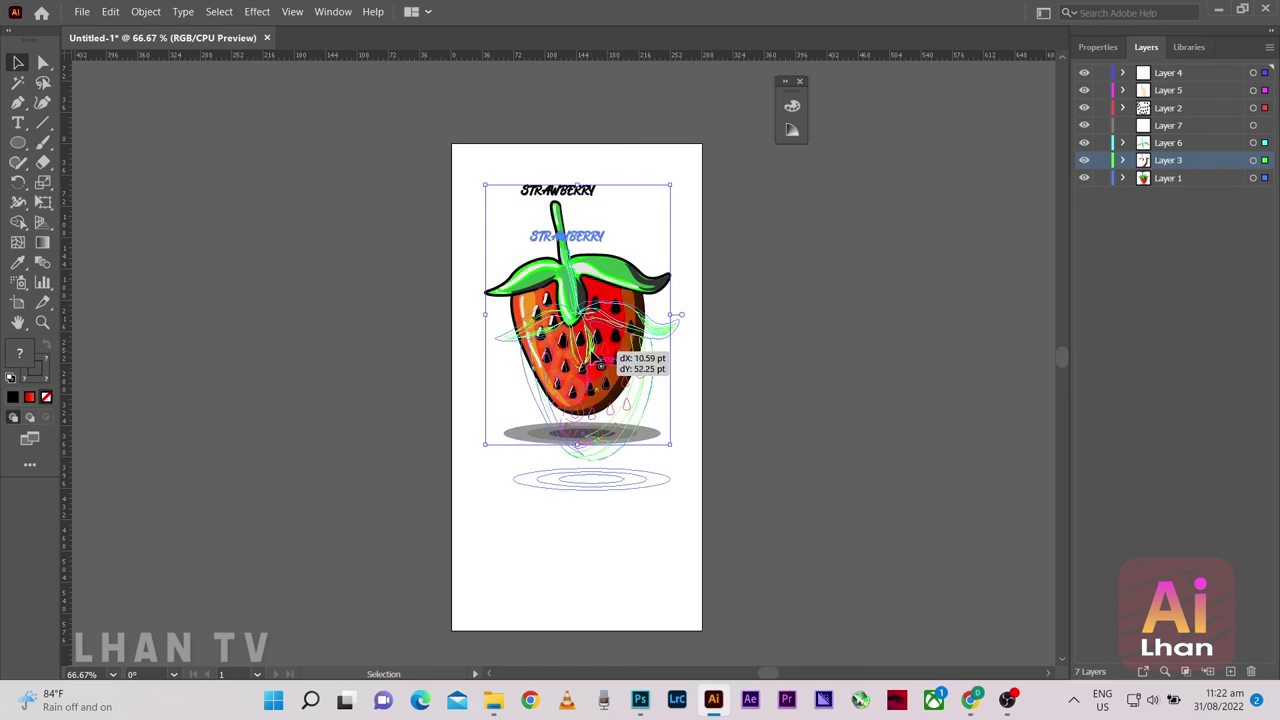
Enlarge the STRAWBERRY title from its corner and nudge it slightly upward
key(ctrl+equal)
key(ctrl+equal)
click(745, 246)
key(ctrl+t)
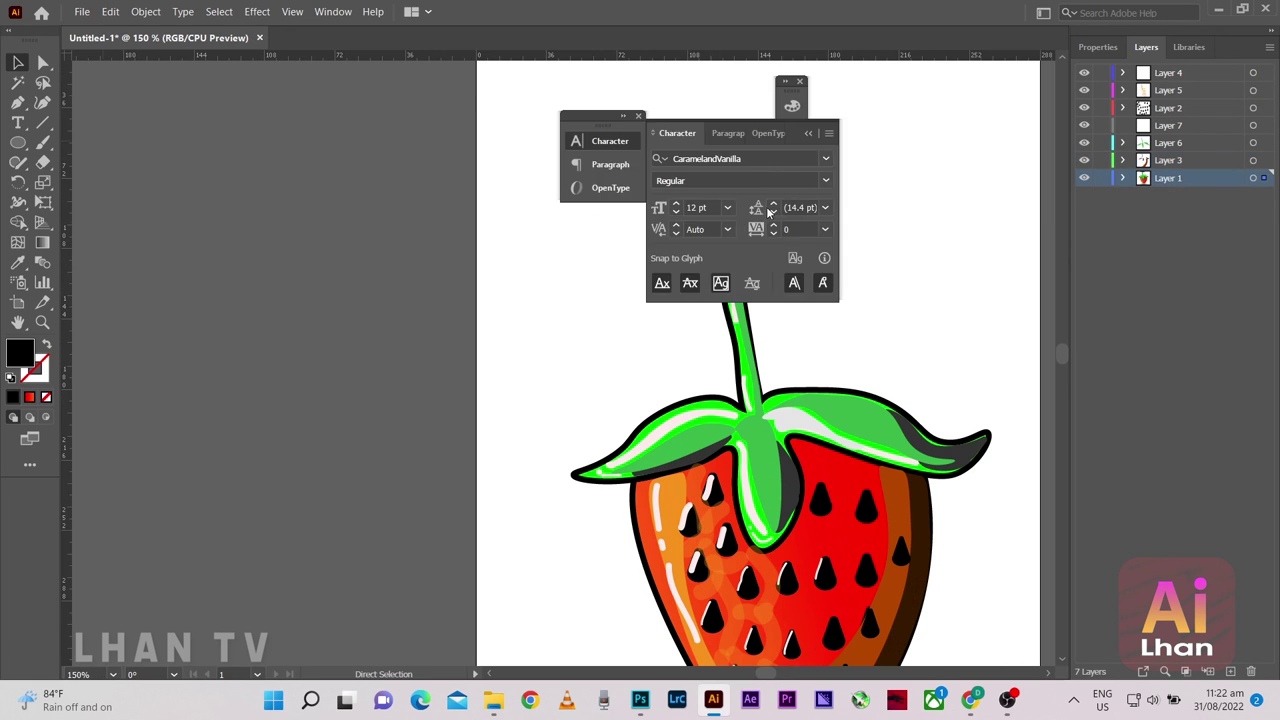
click(639, 116)
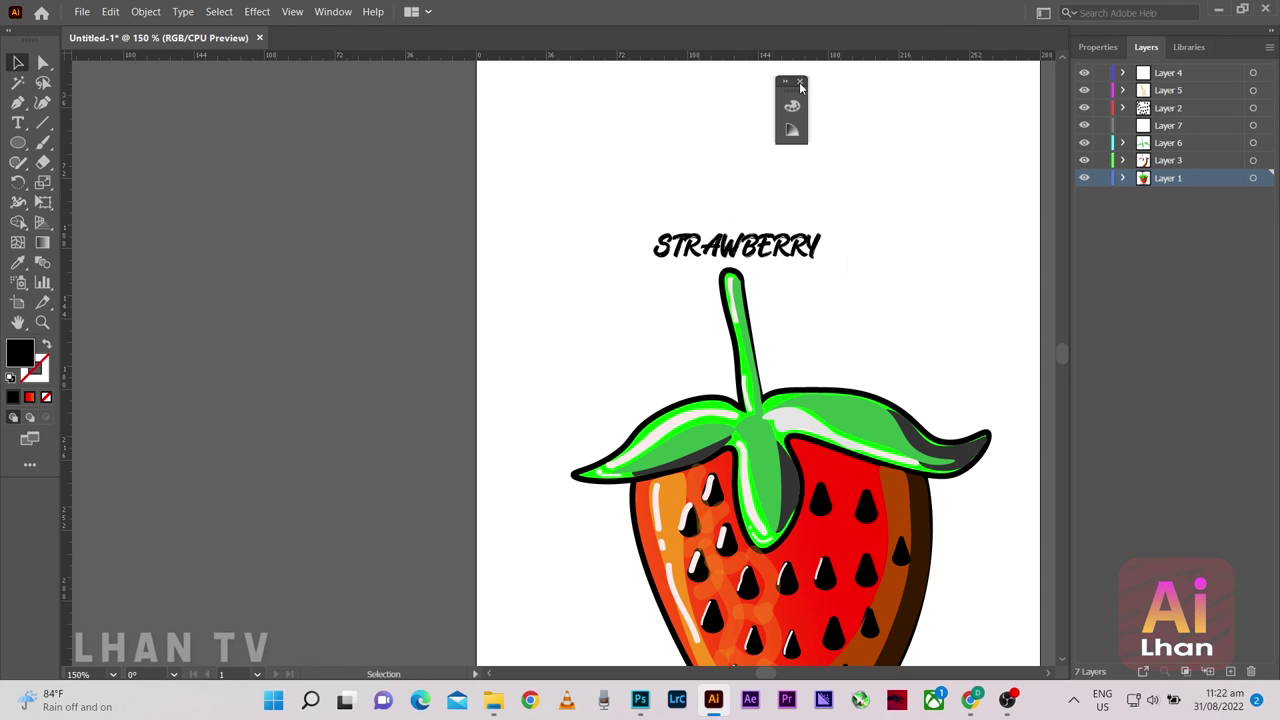
key(ctrl+minus)
key(ctrl+minus)
key(ctrl+equal)
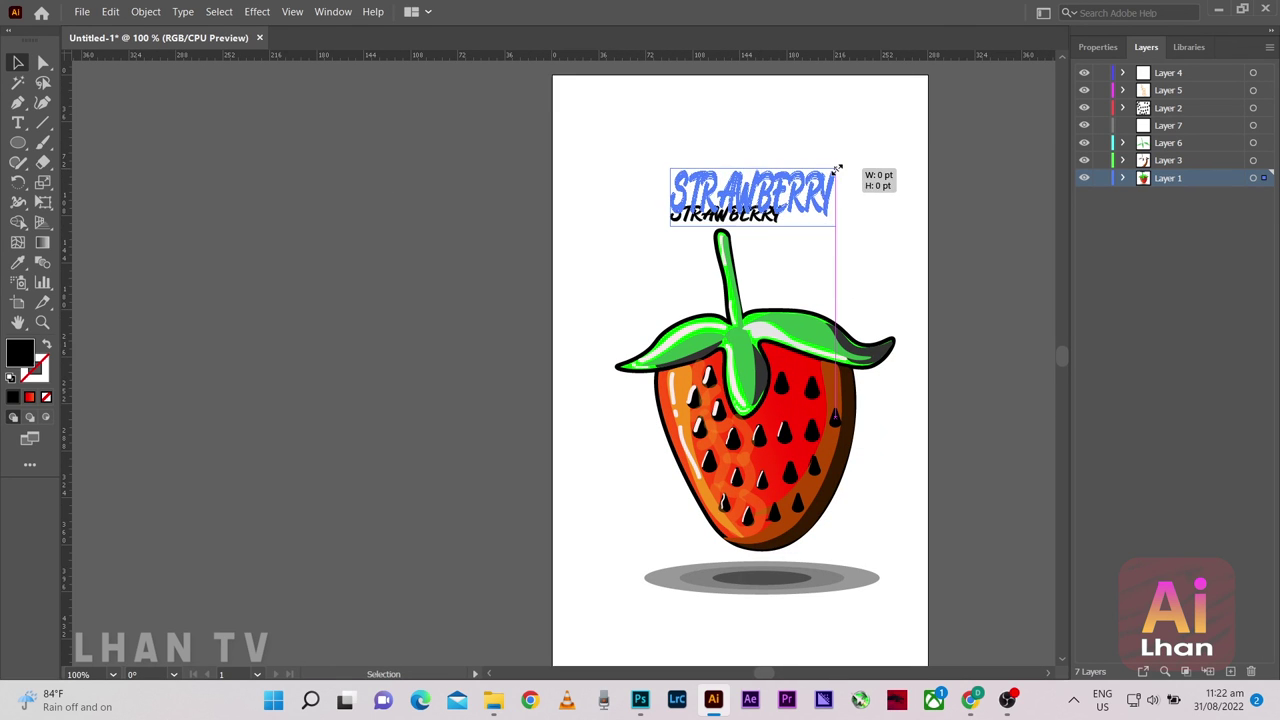
drag(783, 203, 851, 169)
drag(737, 203, 752, 186)
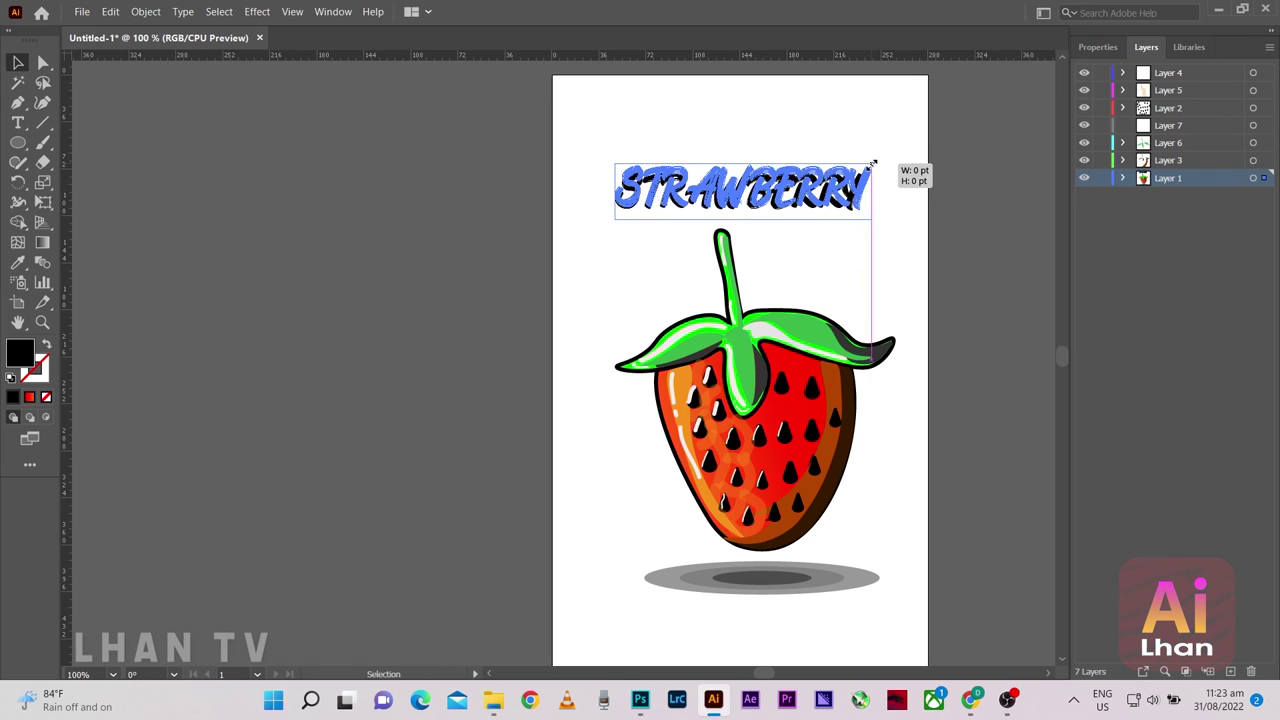
drag(866, 170, 872, 162)
Copy and paste a duplicate of the enlarged STRAWBERRY title
scroll(632, 261, up, 1)
scroll(719, 229, up, 1)
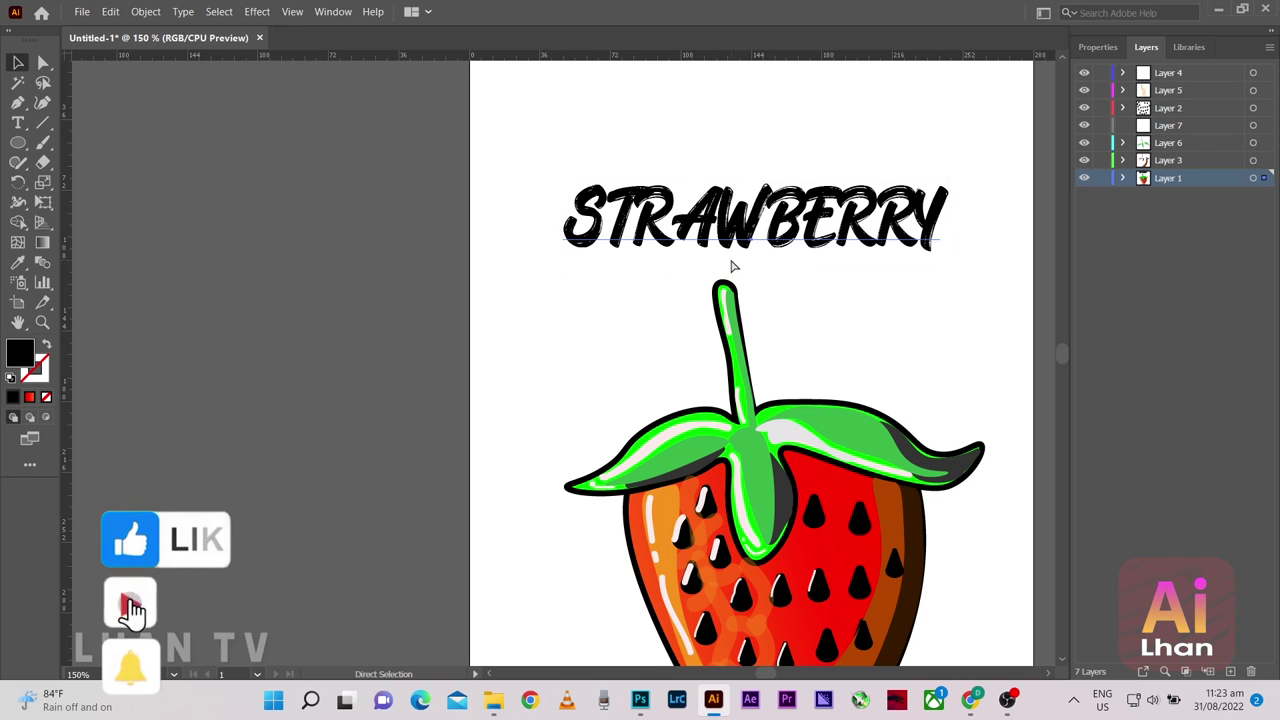
key(ctrl+c)
key(ctrl+v)
Reflect the title copy horizontally and position it just beneath the original
drag(630, 340, 820, 252)
right_click(793, 252)
mouse_move(918, 511)
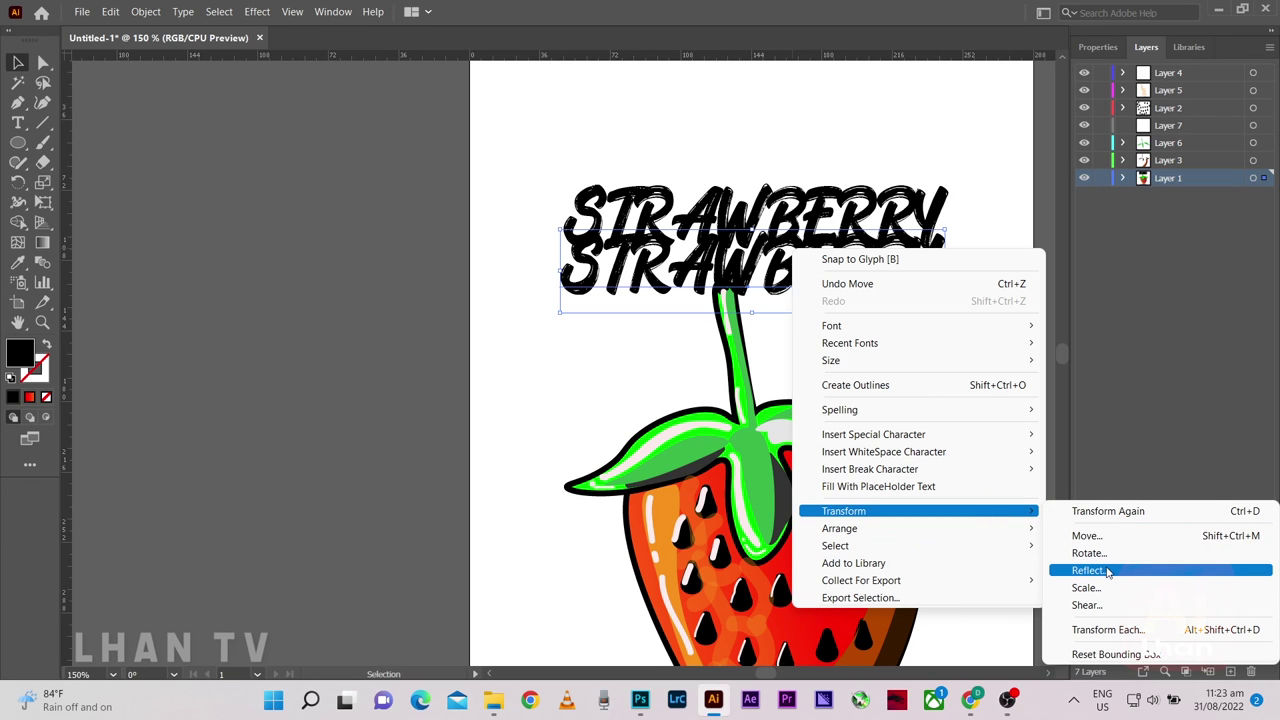
click(1108, 571)
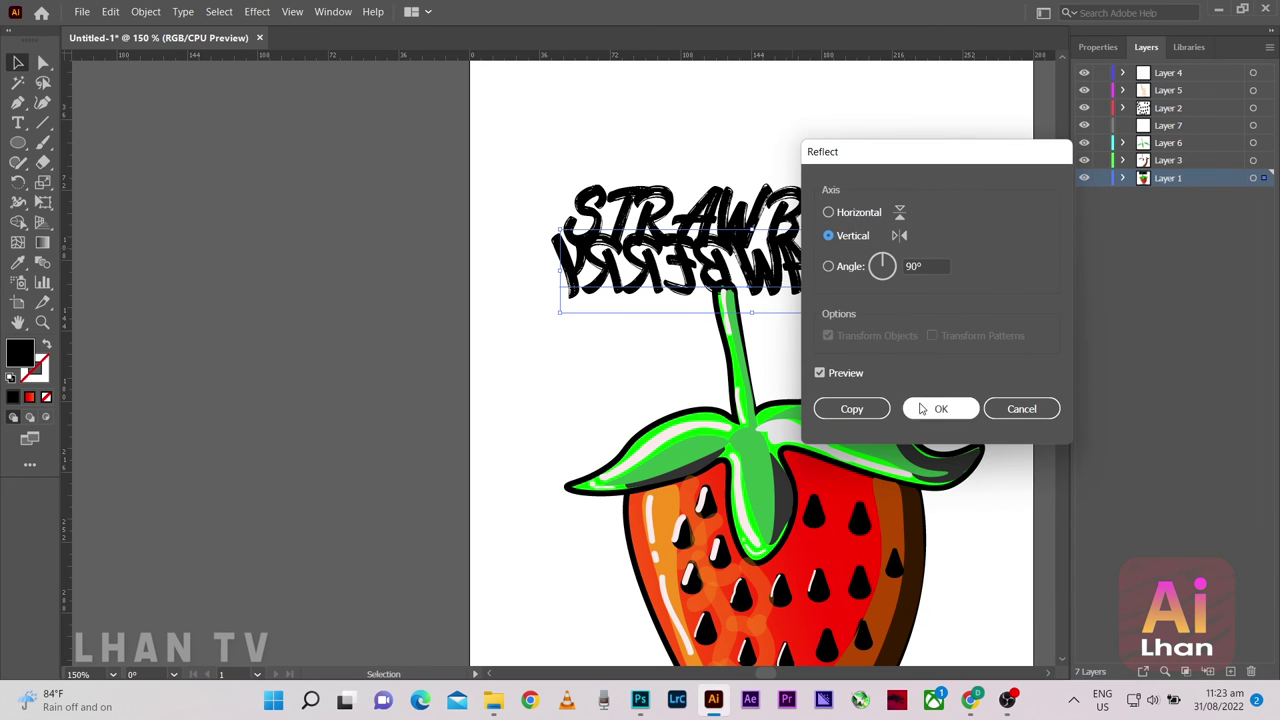
click(841, 215)
click(941, 409)
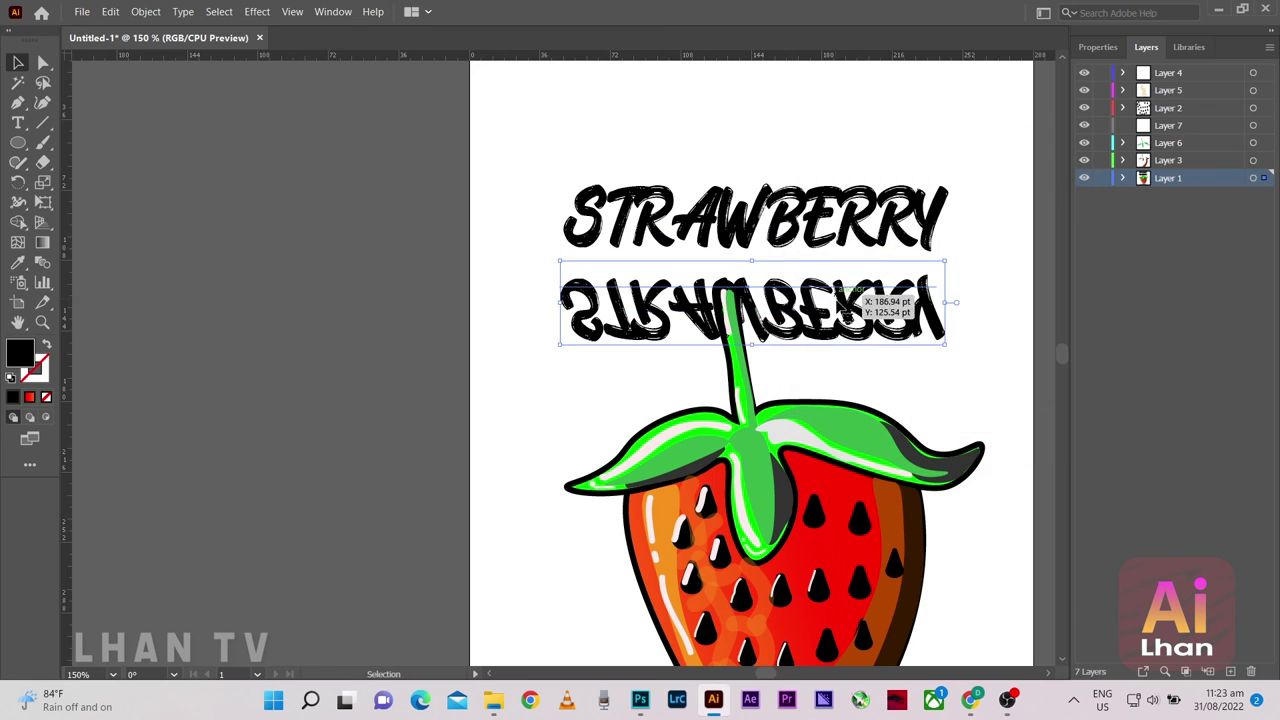
mouse_move(885, 303)
mouse_down()
mouse_move(885, 276)
mouse_move(905, 262)
mouse_up()
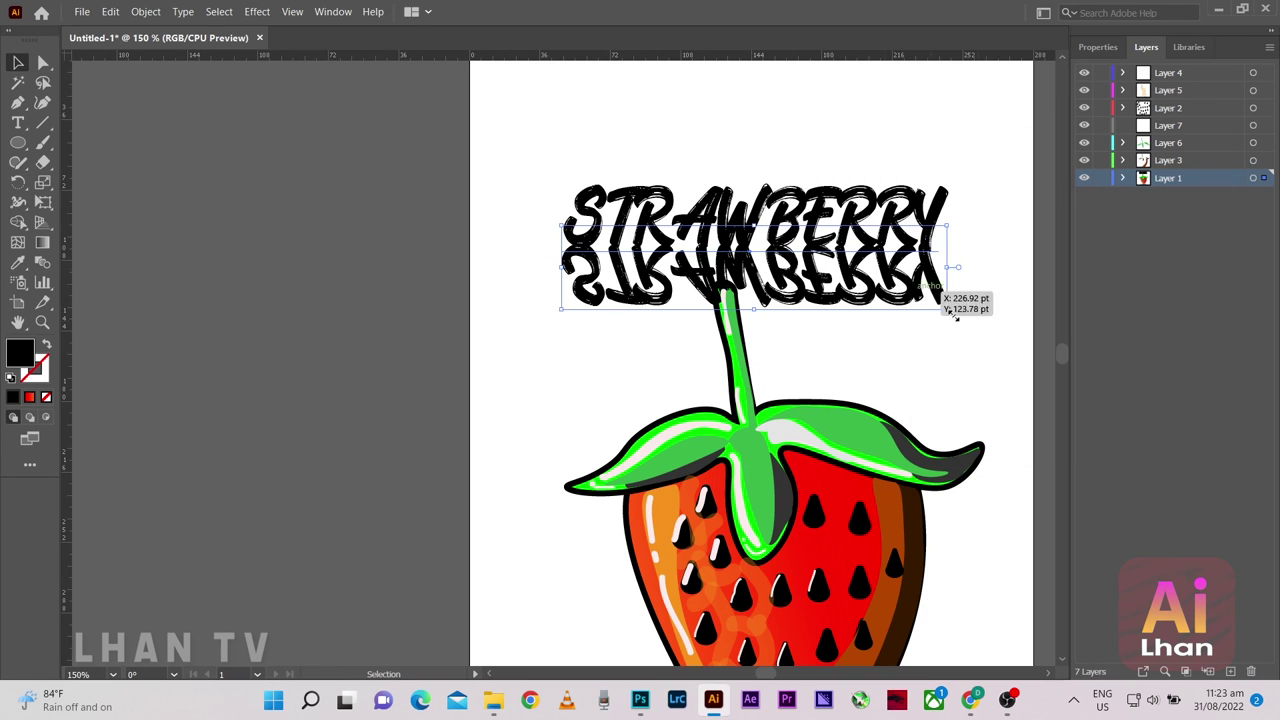
Fill the upside-down copy with a light grey swatch
scroll(830, 278, down, 2)
scroll(835, 280, up, 2)
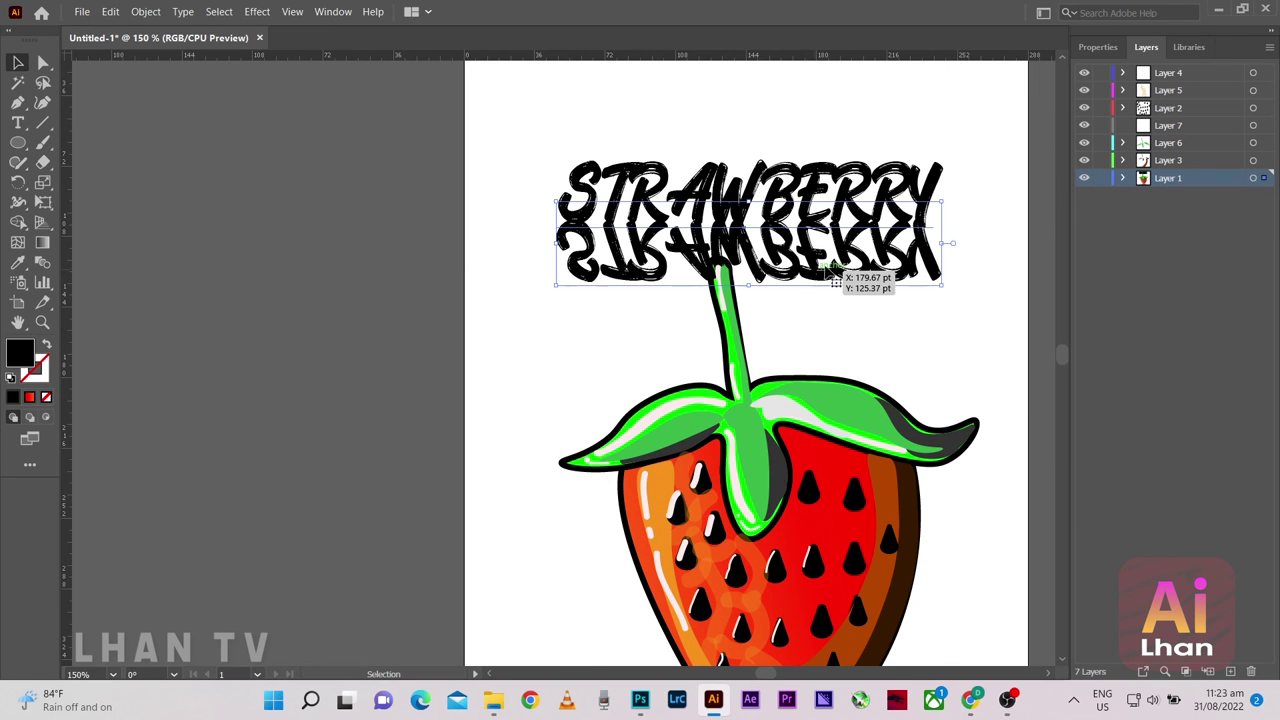
click(1096, 49)
click(1086, 231)
click(948, 301)
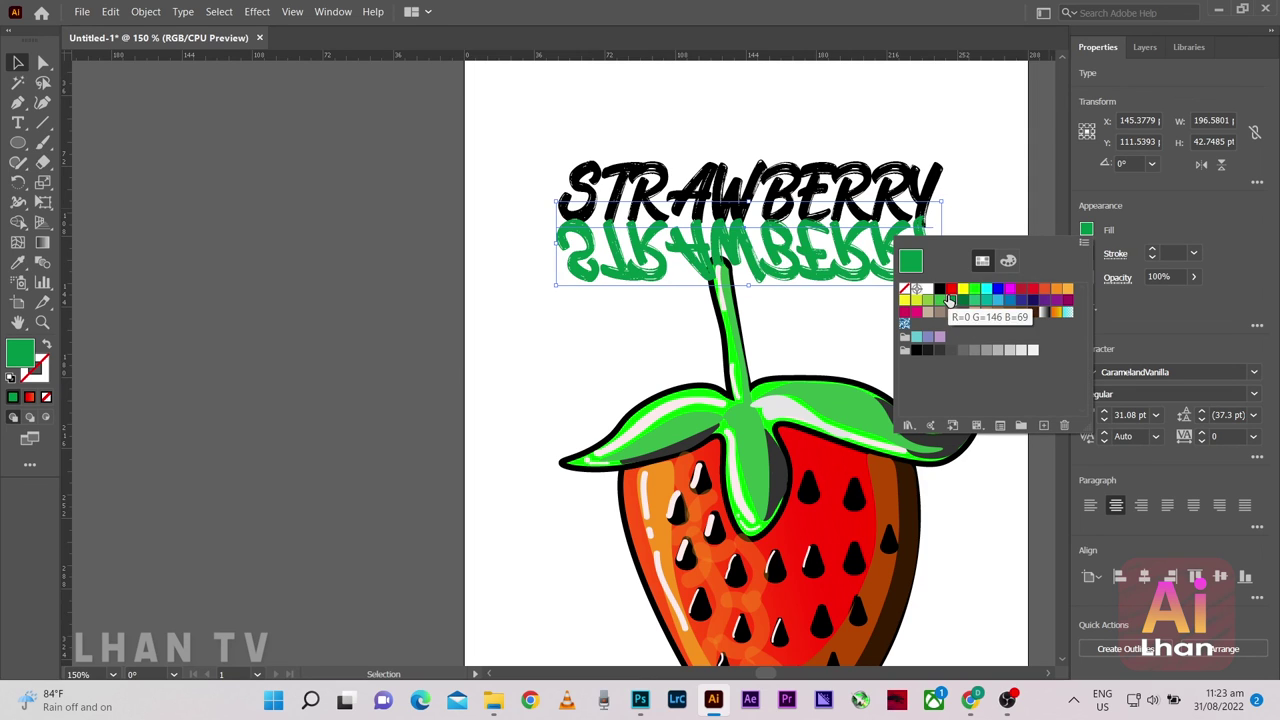
click(989, 291)
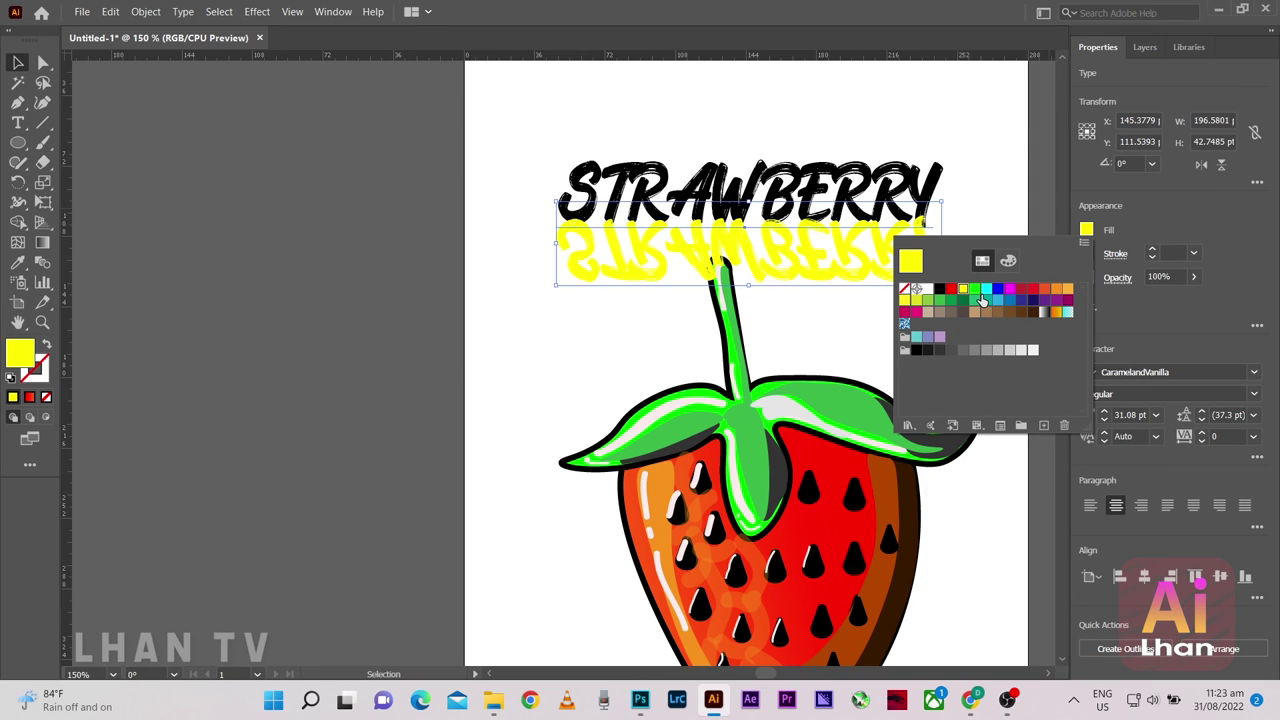
click(988, 351)
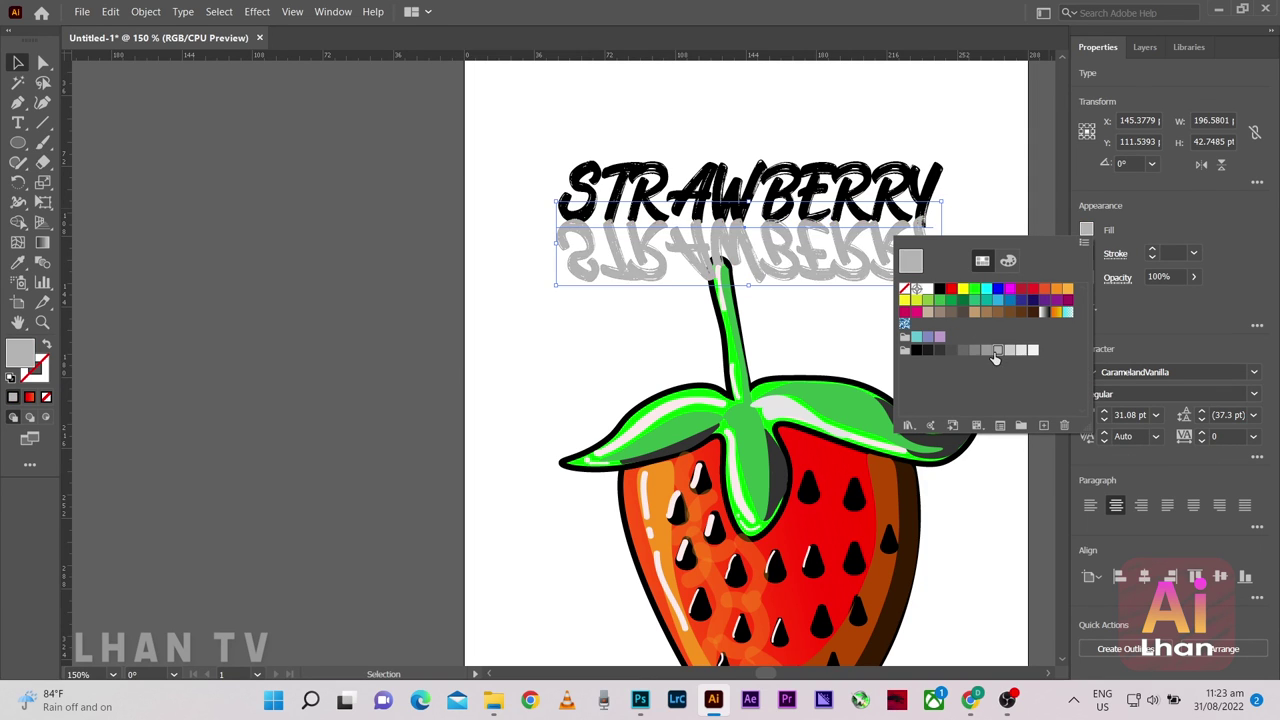
click(1009, 351)
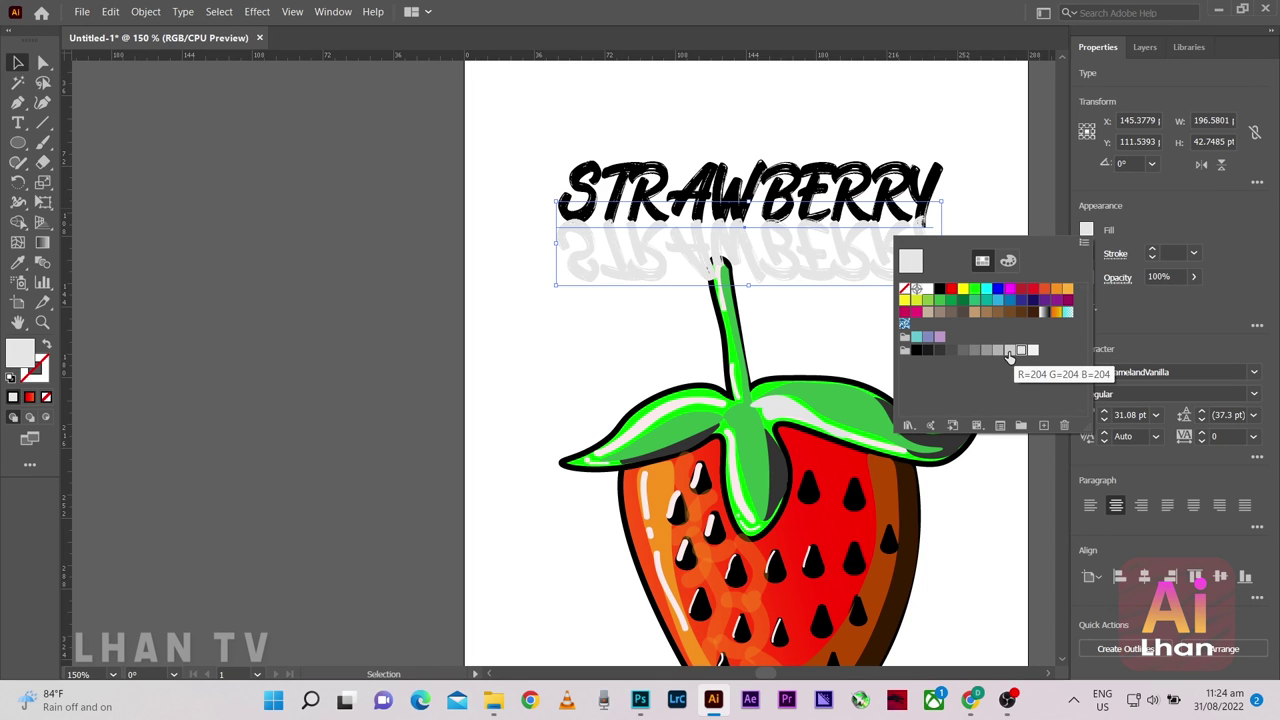
click(1009, 355)
Hide the title's original layer and paste the STRAWBERRY title into Layer 4 at the artboard top
click(600, 192)
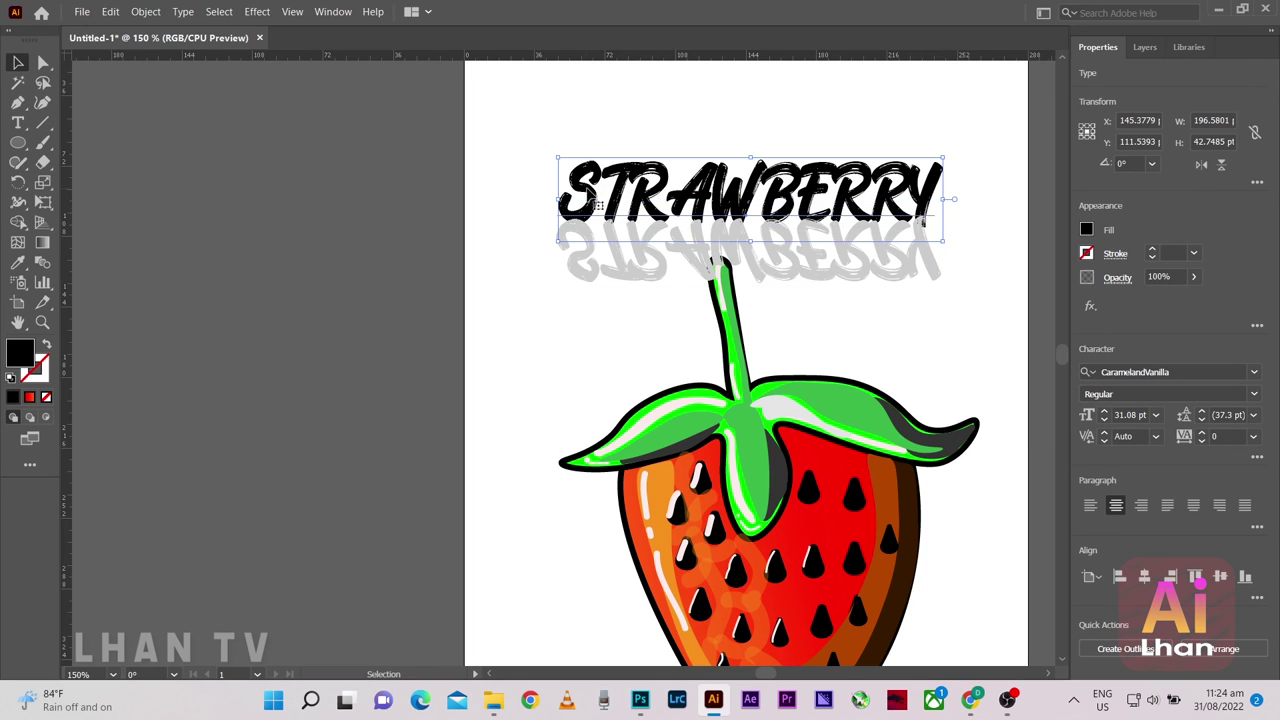
right_click(600, 193)
mouse_move(643, 470)
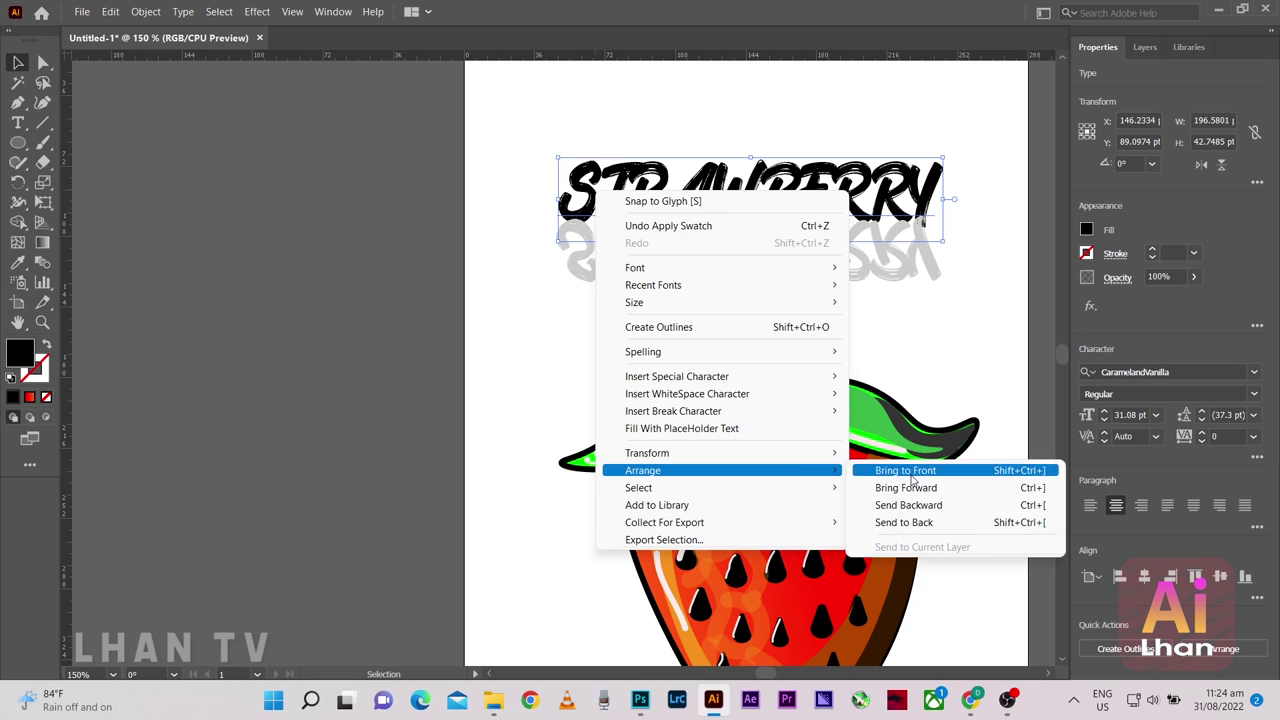
click(900, 469)
scroll(757, 316, down, 1)
click(1146, 47)
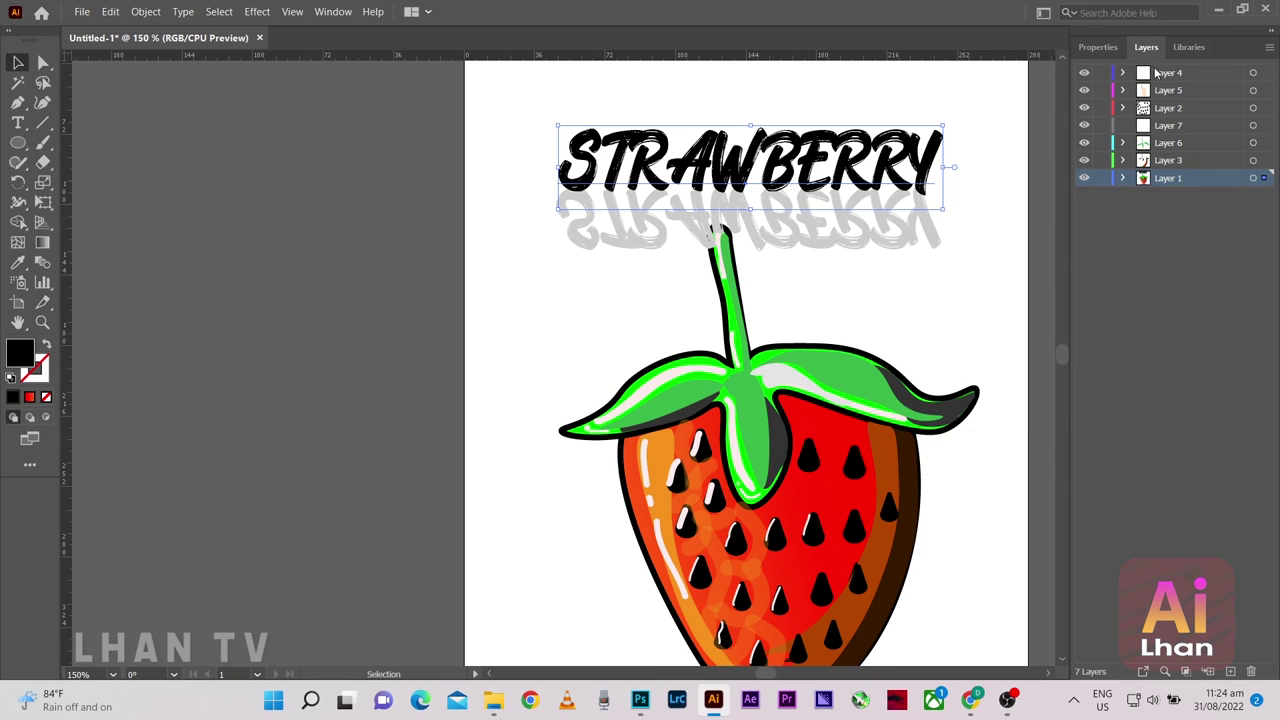
click(1083, 178)
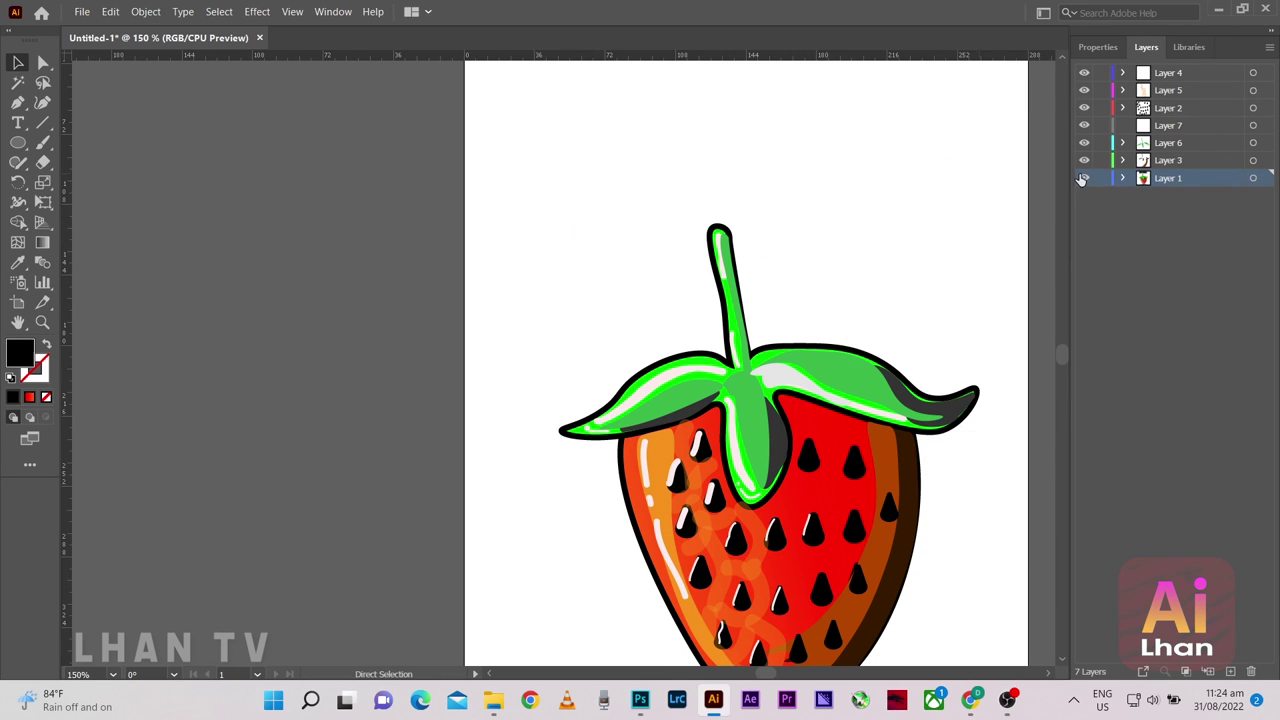
click(1163, 73)
key(ctrl+v)
mouse_move(686, 334)
mouse_down()
mouse_move(737, 143)
mouse_move(735, 192)
mouse_move(754, 214)
mouse_move(733, 228)
mouse_move(714, 214)
mouse_up()
Zoom out and deselect to review the finished strawberry poster
key(ctrl+minus)
key(ctrl+plus)
key(ctrl+minus)
click(537, 266)
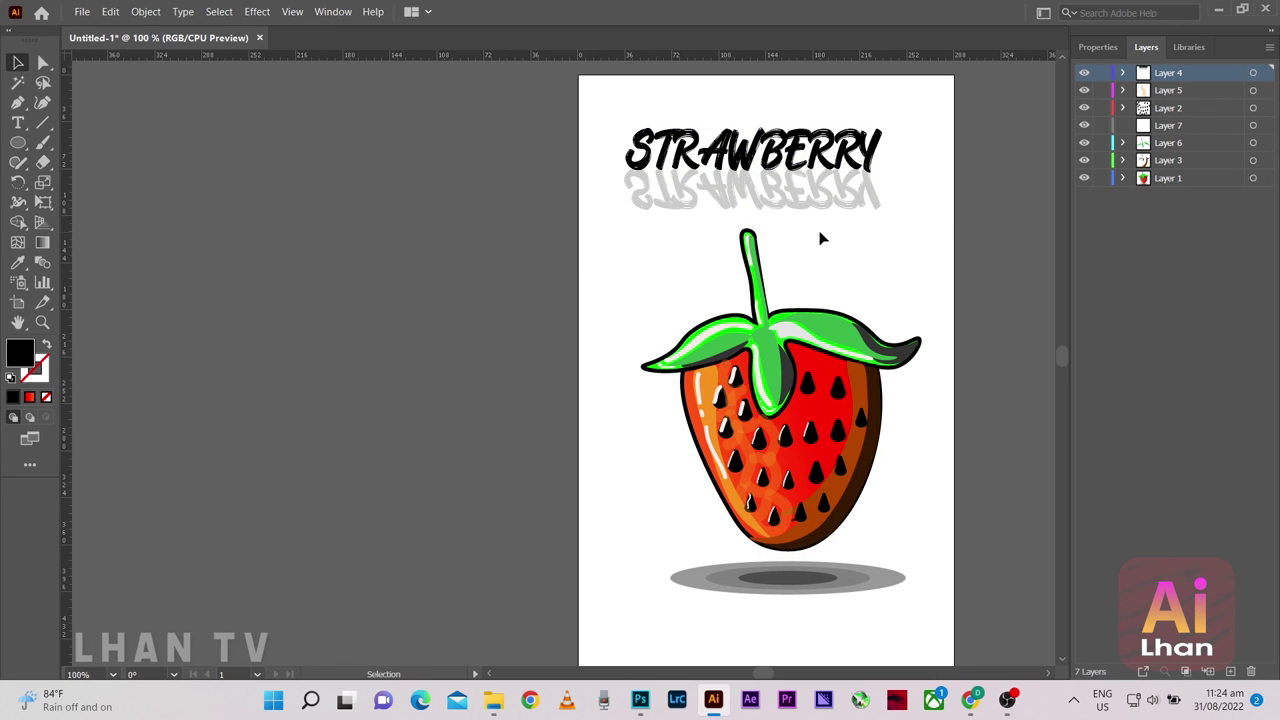
scroll(866, 195, down, 1)
scroll(925, 220, left, 1)
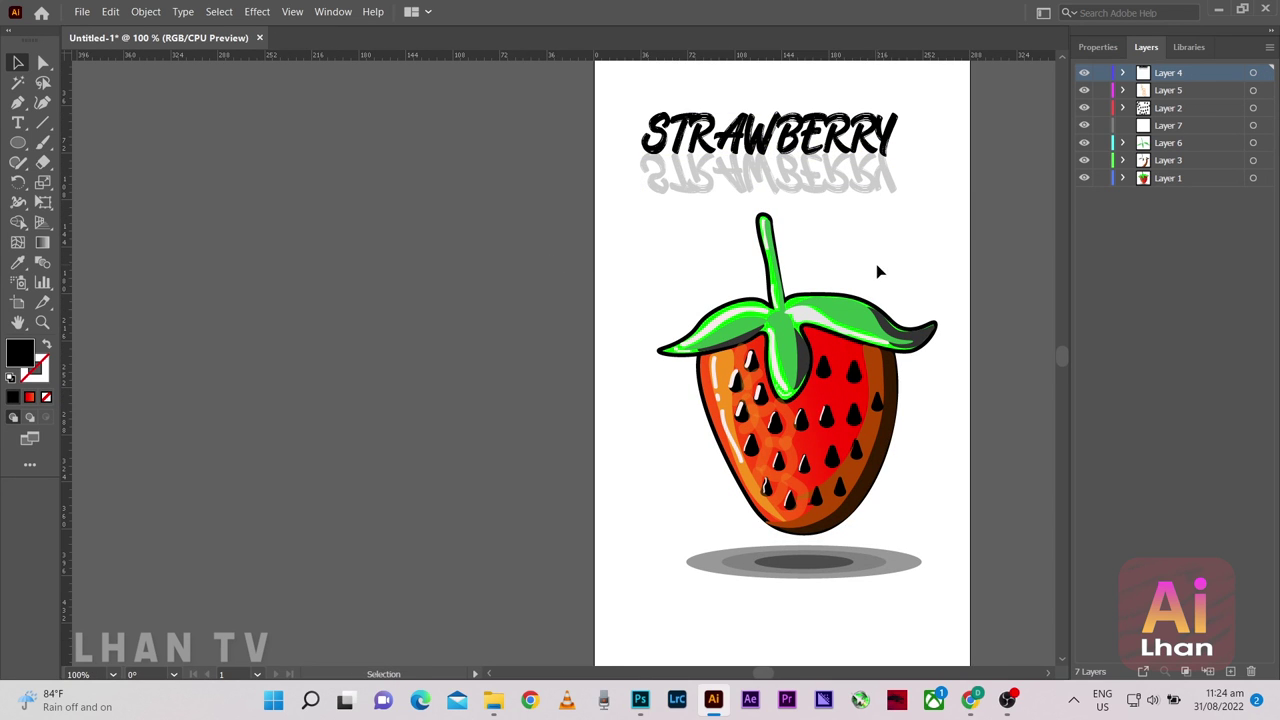
drag(754, 677, 760, 677)
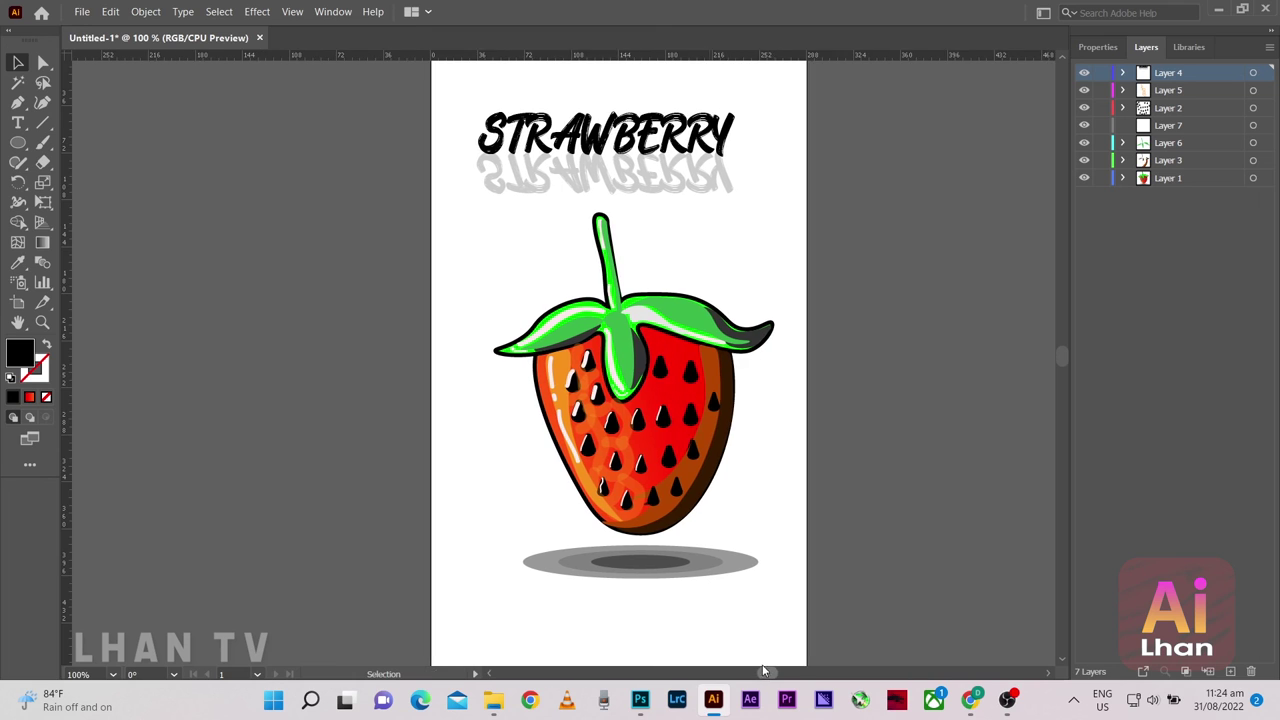